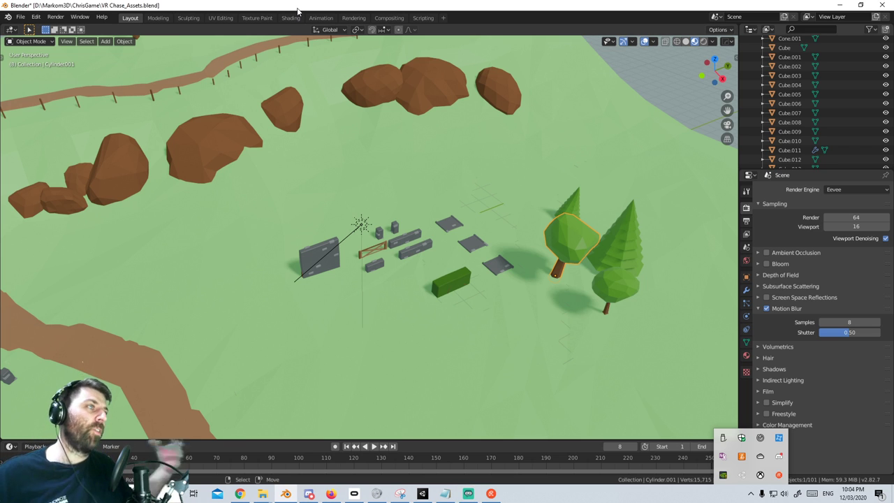
# Frame the fence, walls and trees in Blender, maximize its window, and bring up Start
pyautogui.moveTo(405, 262); pyautogui.dragTo(279, 201, button='middle')
pyautogui.moveTo(275, 170); pyautogui.dragTo(420, 237, button='middle')
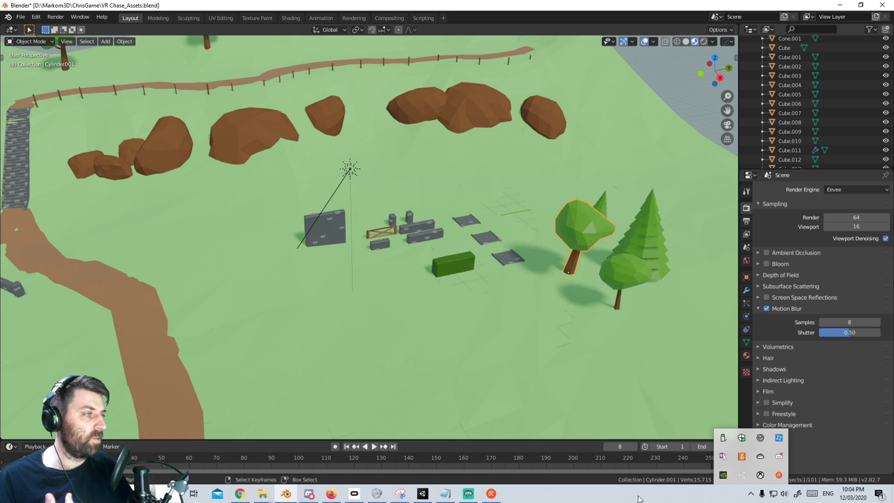
pyautogui.click(759, 437)
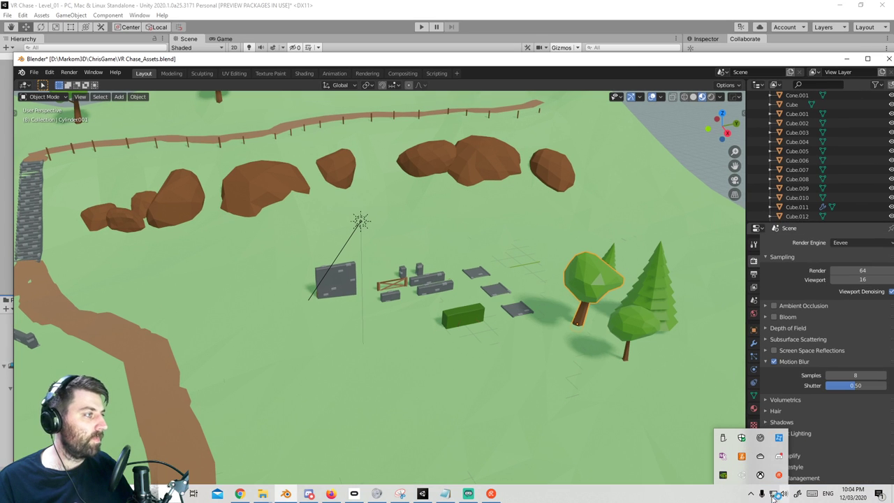
pyautogui.click(750, 494)
pyautogui.doubleClick(510, 60)
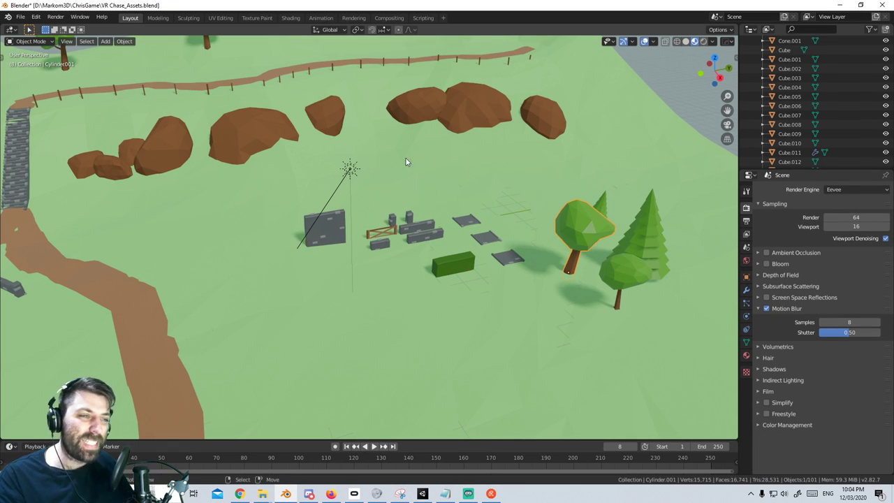
pyautogui.press('super')
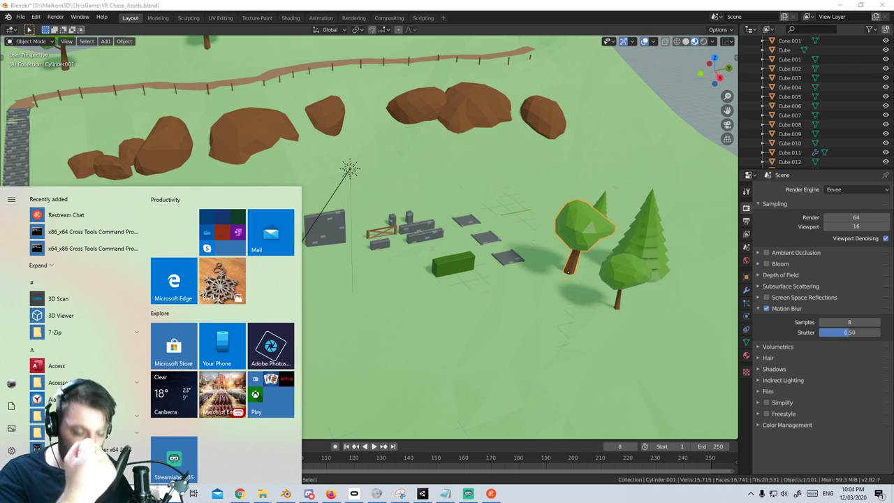
# Search 'kr' in Start and launch Krita
pyautogui.write('kr')
pyautogui.press('Return')
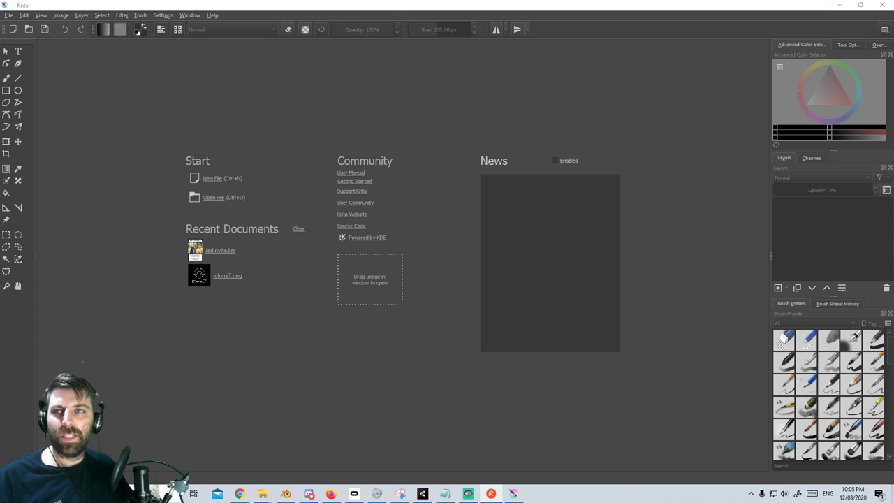
# Create a new Krita document with width and height both set to 512 px
pyautogui.click(210, 178)
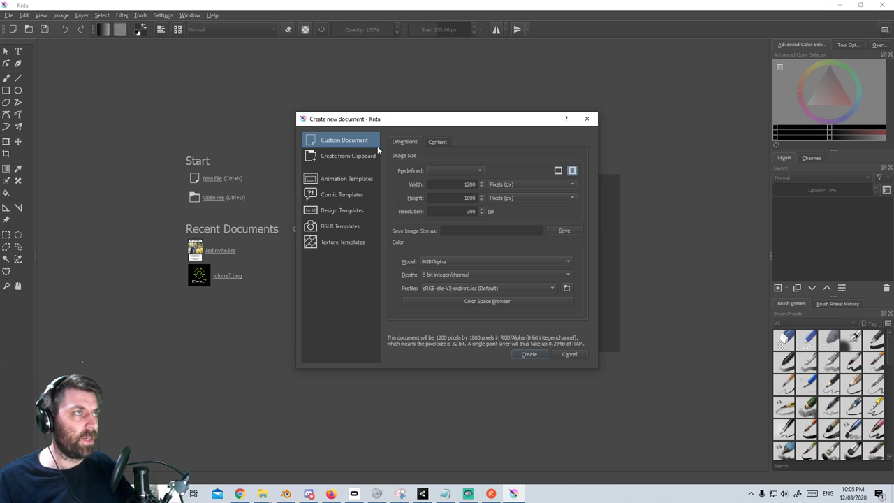
pyautogui.click(465, 184)
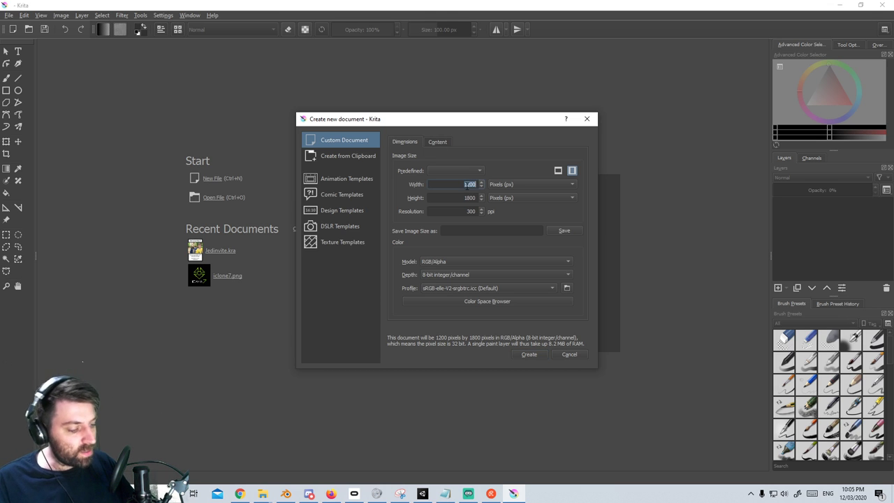
pyautogui.write('512')
pyautogui.press('Tab')
pyautogui.write('512')
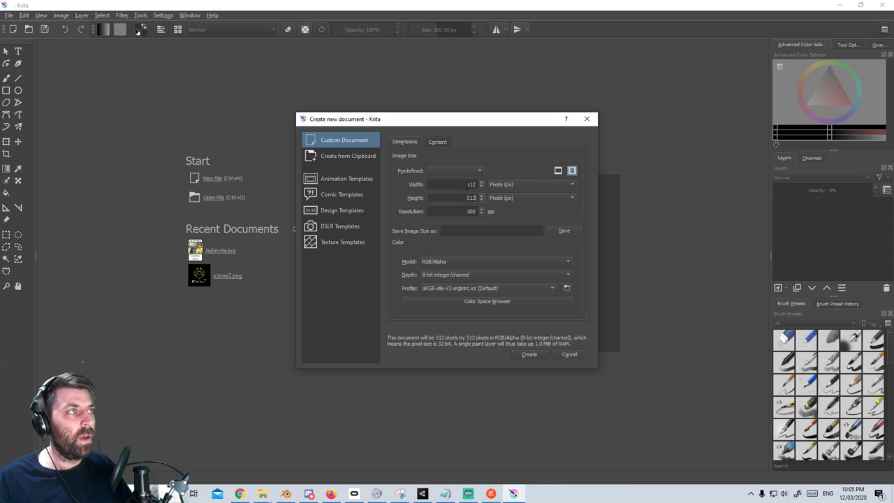
pyautogui.click(534, 356)
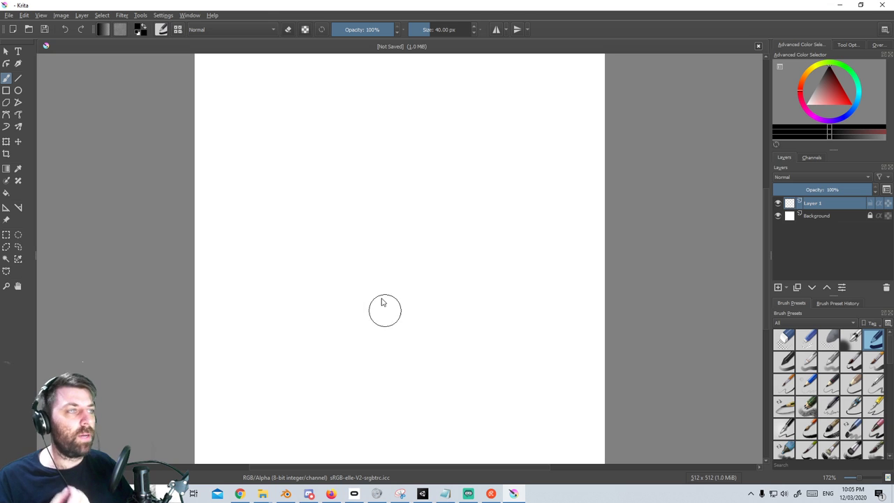
# Zoom out on the new canvas and briefly check the Blender scene
pyautogui.scroll(-3, 377, 297)
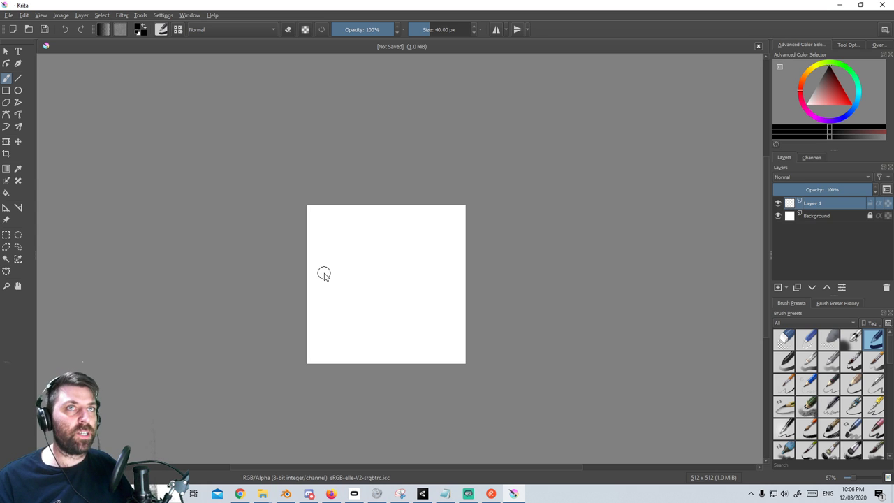
pyautogui.click(286, 494)
pyautogui.click(841, 6)
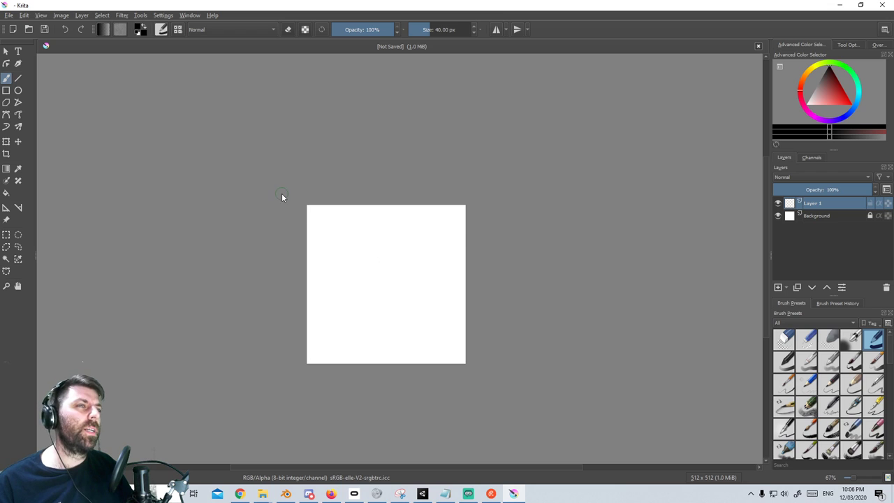
# Select the Rectangle tool and browse the Tools and Settings menus
pyautogui.click(7, 91)
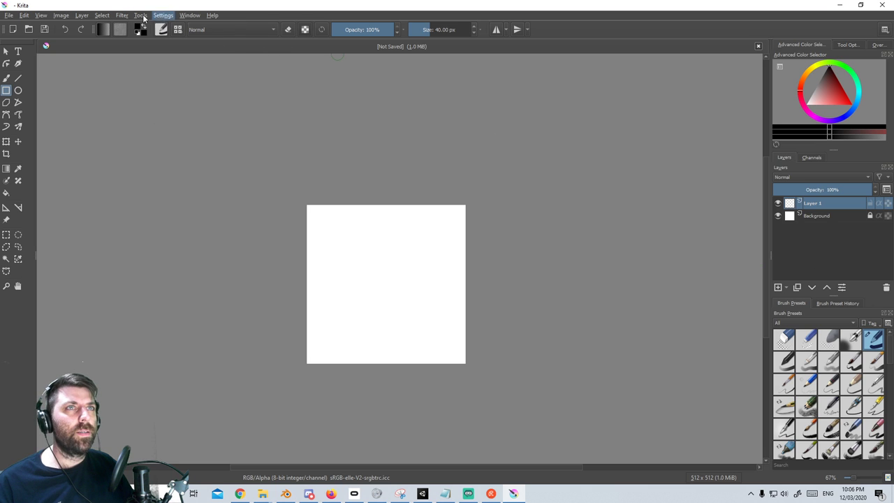
pyautogui.click(121, 15)
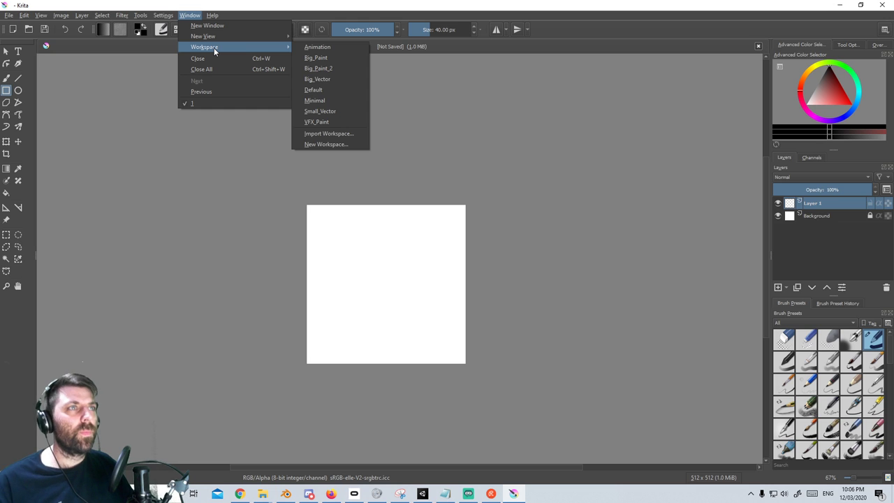
pyautogui.click(162, 15)
# Open the Grid and Guides docker and enable Show grid and Snap to grid
pyautogui.click(163, 16)
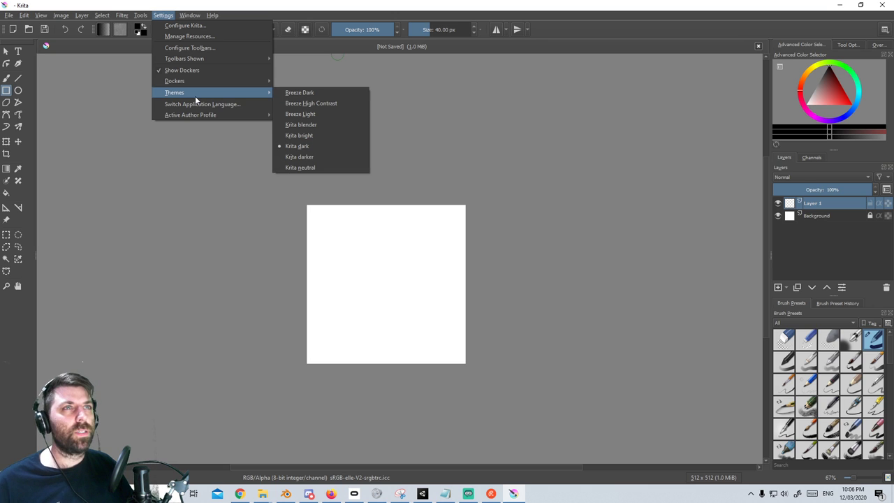
pyautogui.moveTo(174, 81)
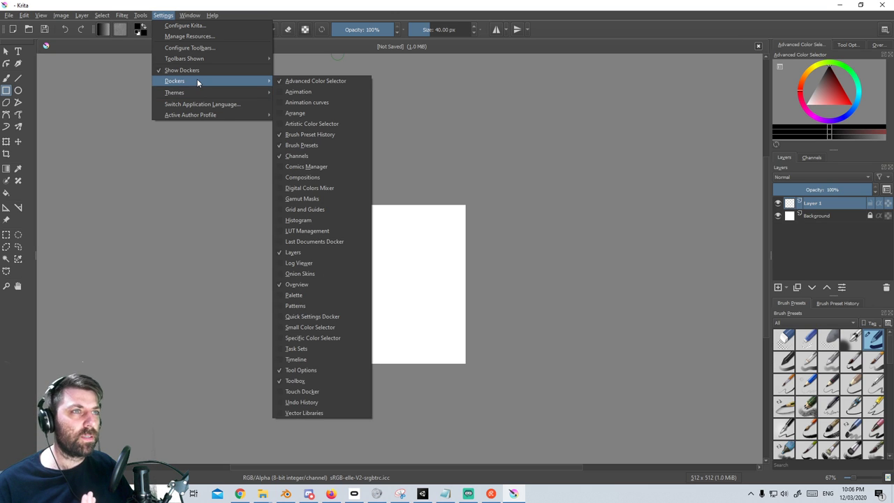
pyautogui.click(305, 209)
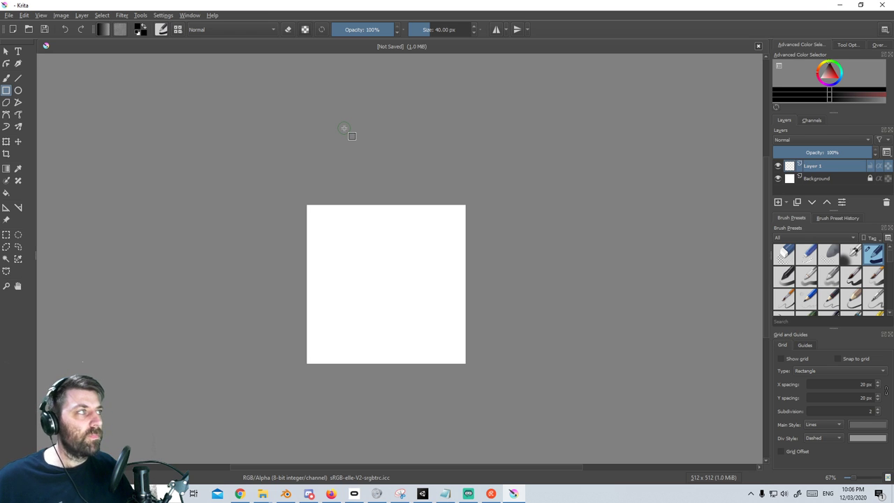
pyautogui.click(780, 358)
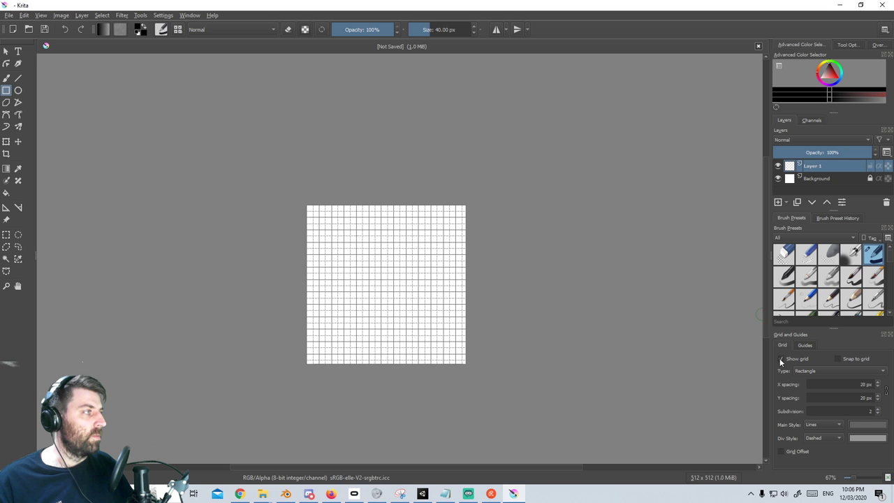
pyautogui.click(837, 358)
pyautogui.scroll(2, 518, 285)
pyautogui.moveTo(453, 267); pyautogui.dragTo(543, 240, button='middle')
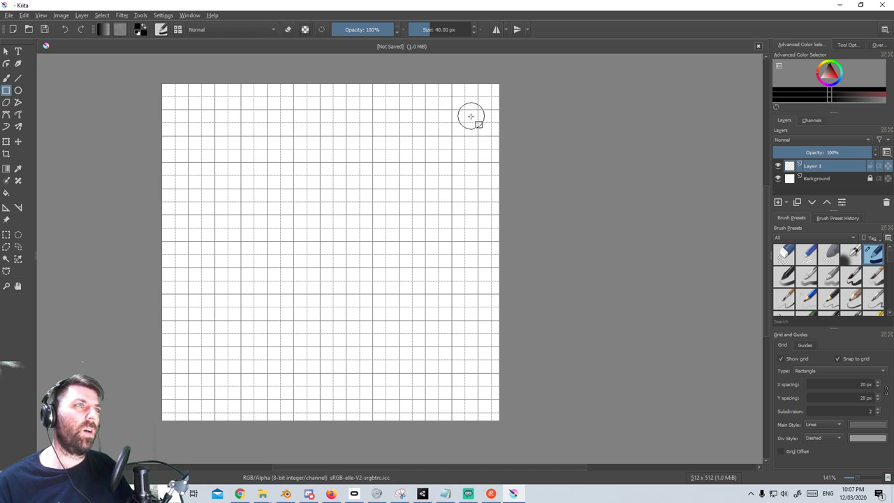
# Rectangle-select the top-left block of grid cells, then return to Blender
pyautogui.click(6, 237)
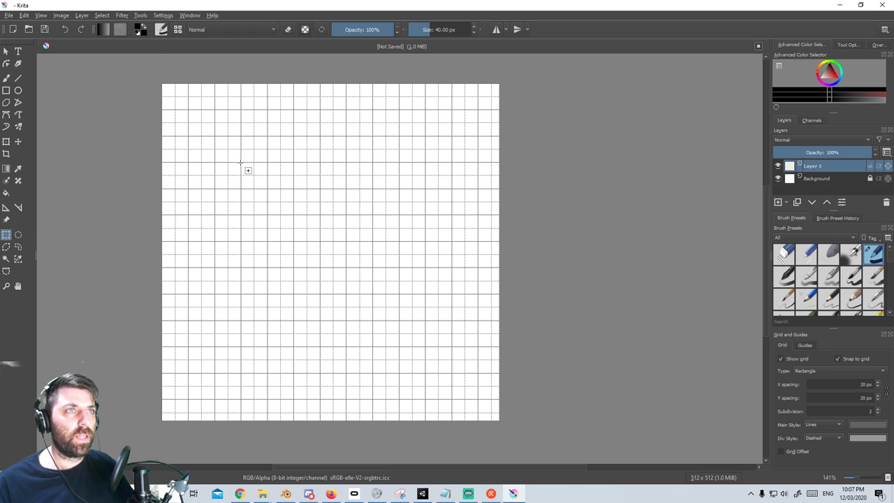
pyautogui.moveTo(240, 162); pyautogui.dragTo(131, 70)
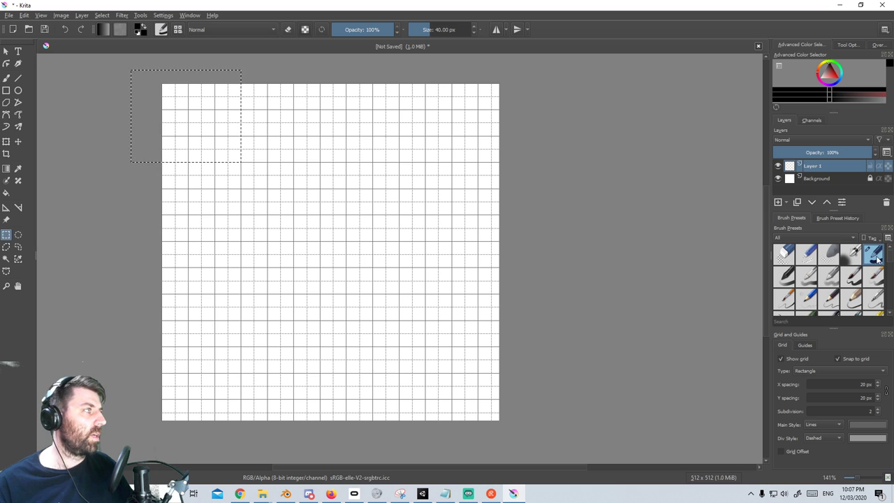
pyautogui.click(286, 493)
# Select the grey wall and read its material Base Color as hex 585858
pyautogui.click(334, 234)
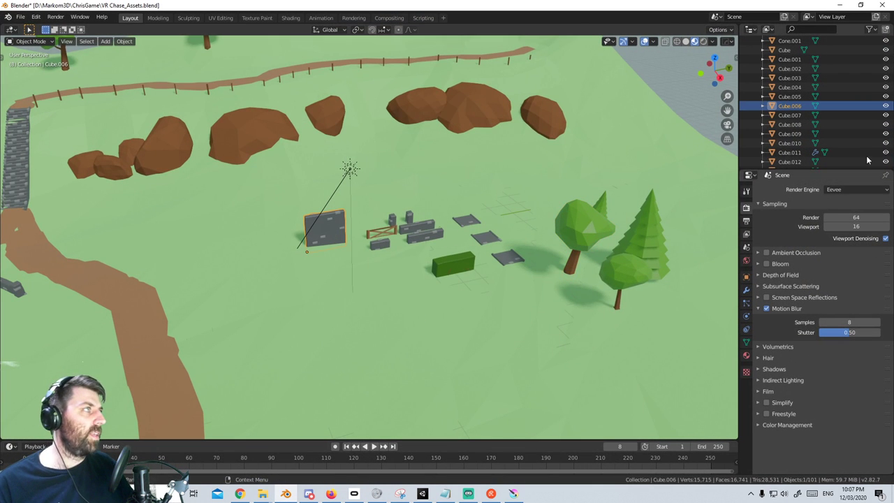
pyautogui.click(745, 356)
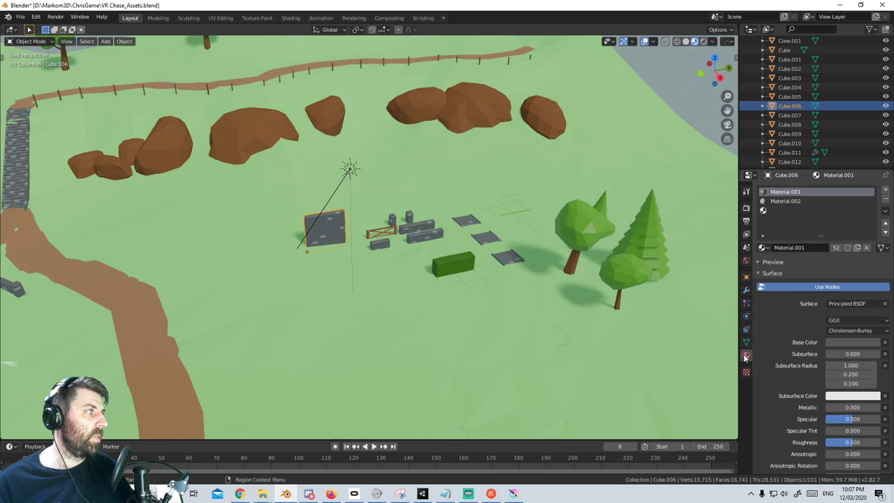
pyautogui.click(843, 344)
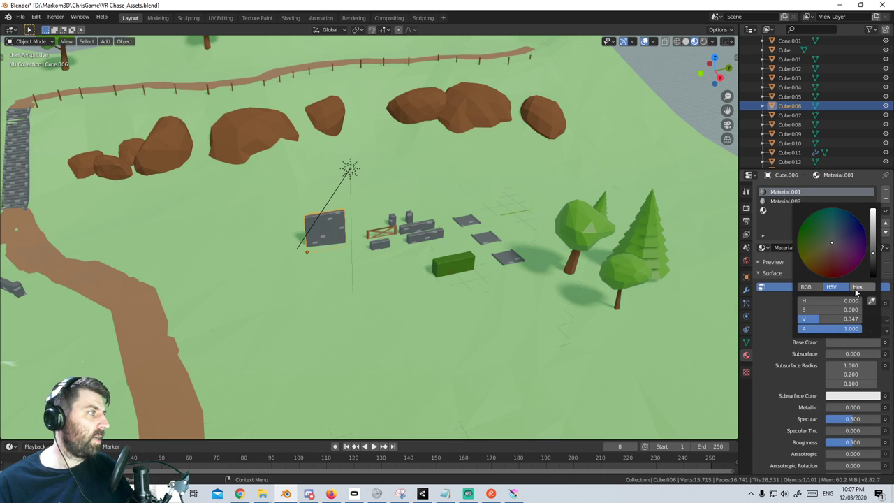
pyautogui.click(857, 286)
pyautogui.click(835, 301)
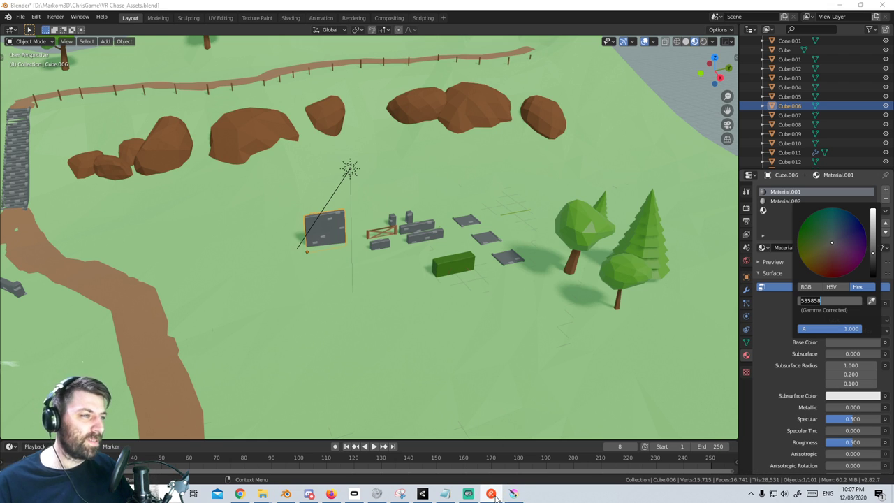
# Switch back to Krita from the taskbar
pyautogui.click(513, 494)
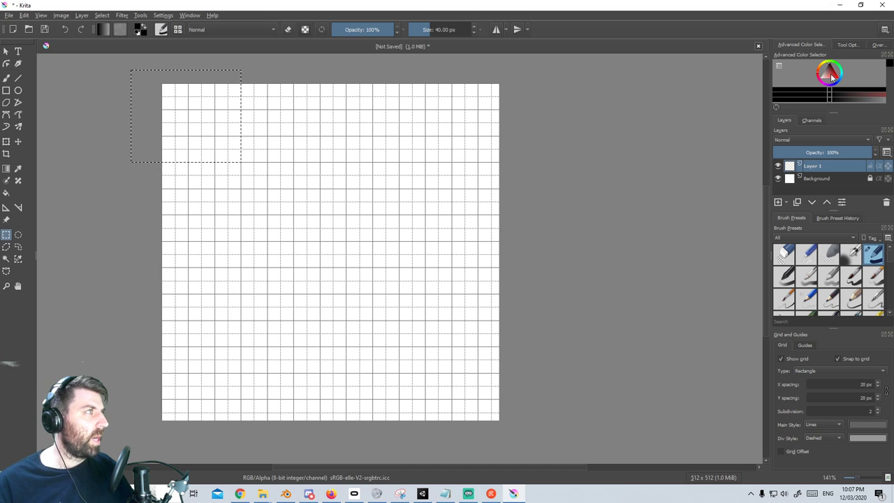
# Try a red colour in the Advanced Color Selector and toggle the Overview docker
pyautogui.click(837, 96)
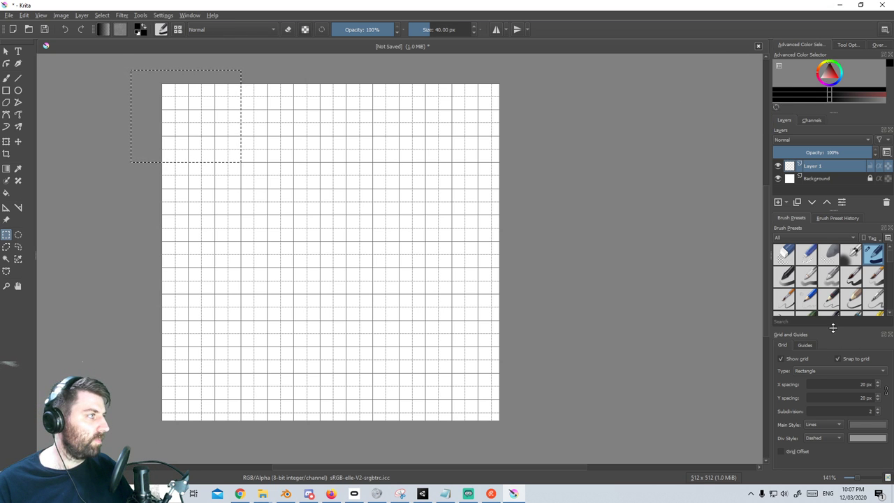
pyautogui.moveTo(832, 327); pyautogui.dragTo(832, 384)
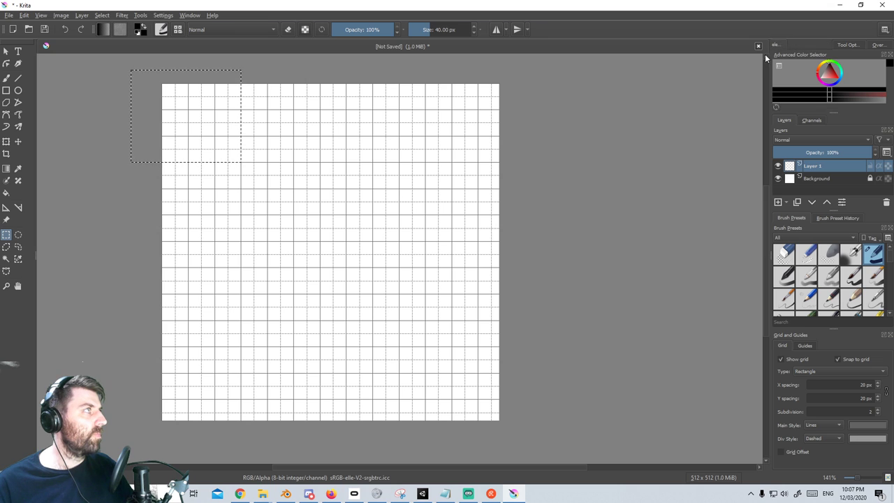
pyautogui.click(843, 44)
pyautogui.click(882, 47)
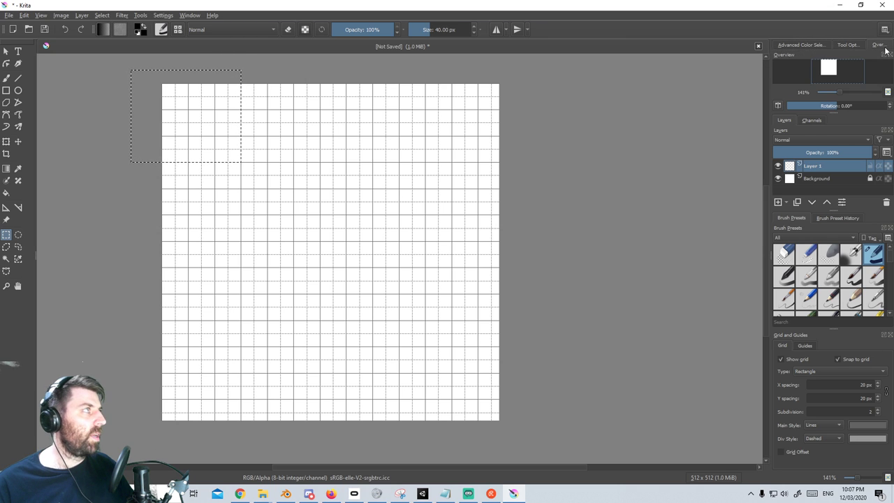
pyautogui.click(791, 46)
pyautogui.moveTo(827, 72)
pyautogui.mouseDown()
pyautogui.moveTo(836, 82)
pyautogui.moveTo(820, 78)
pyautogui.mouseUp()
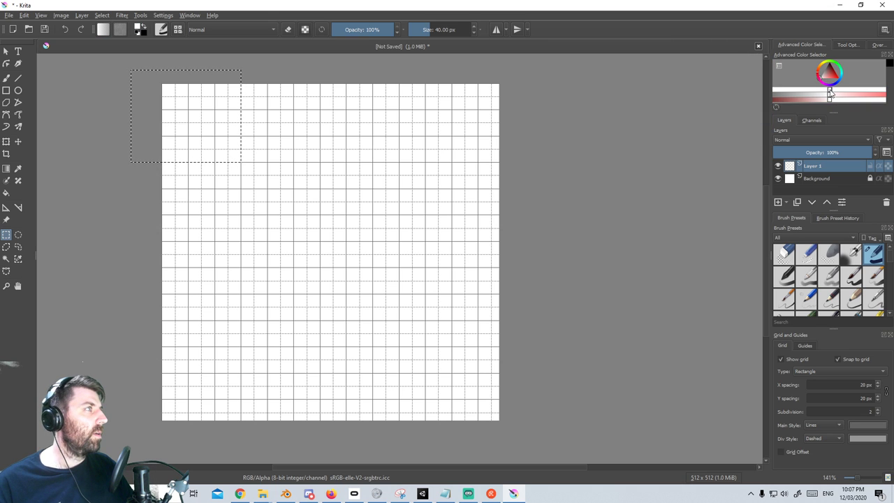
# Browse the Advanced Color Selector settings tabs, then close the settings dialog
pyautogui.click(830, 93)
pyautogui.click(778, 66)
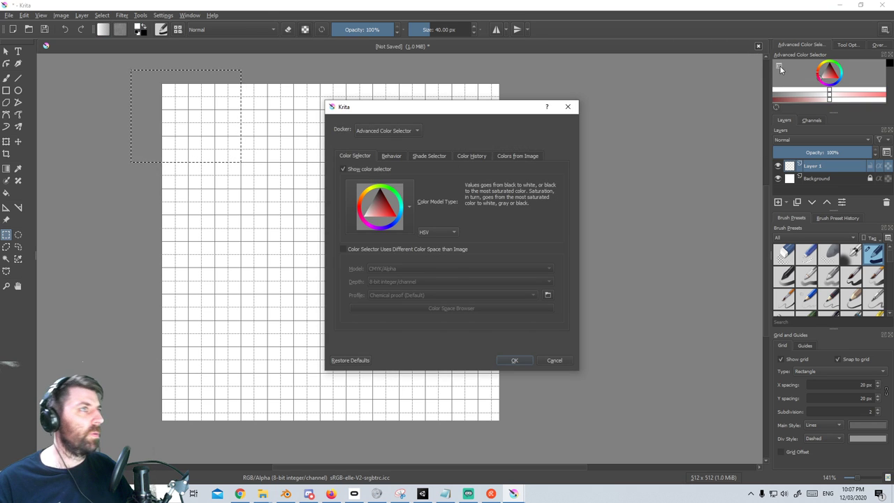
pyautogui.click(440, 234)
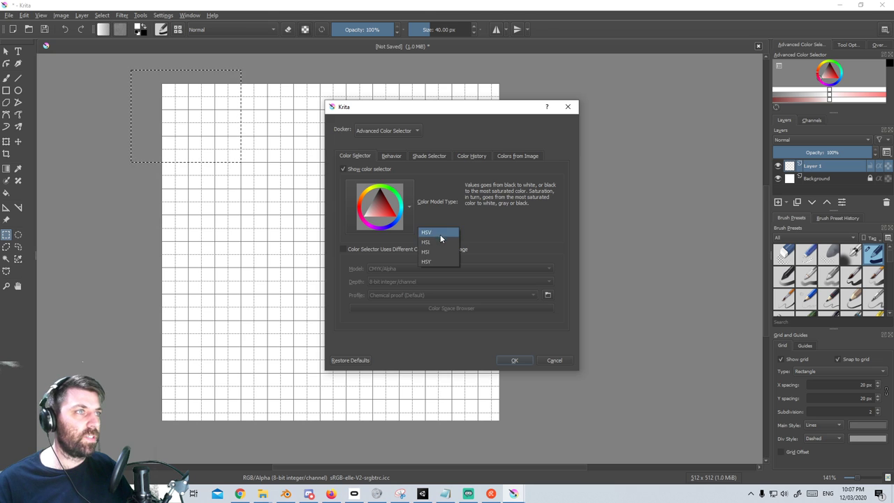
pyautogui.click(487, 199)
pyautogui.click(396, 158)
pyautogui.click(429, 155)
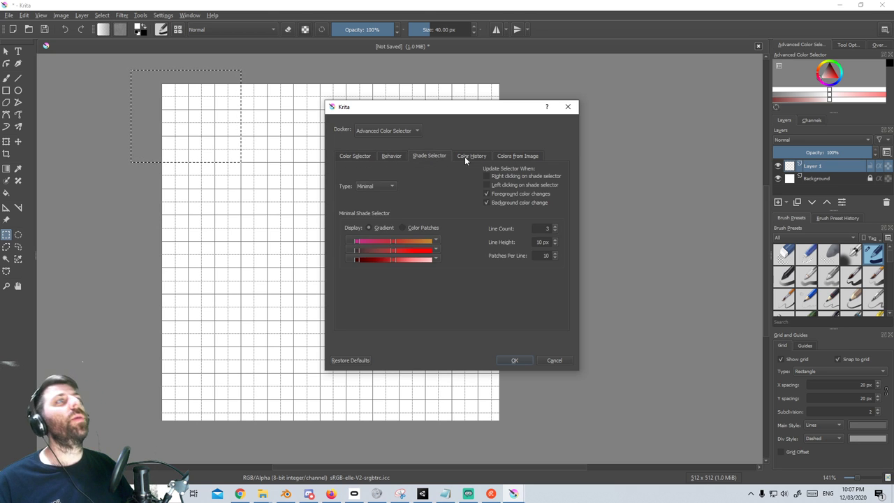
pyautogui.click(465, 156)
pyautogui.click(512, 153)
pyautogui.click(425, 155)
pyautogui.click(391, 156)
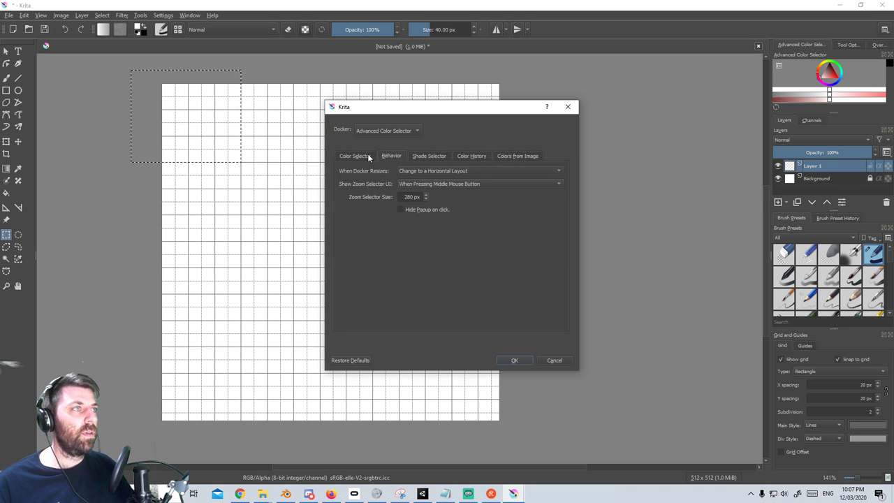
pyautogui.click(355, 155)
pyautogui.click(553, 359)
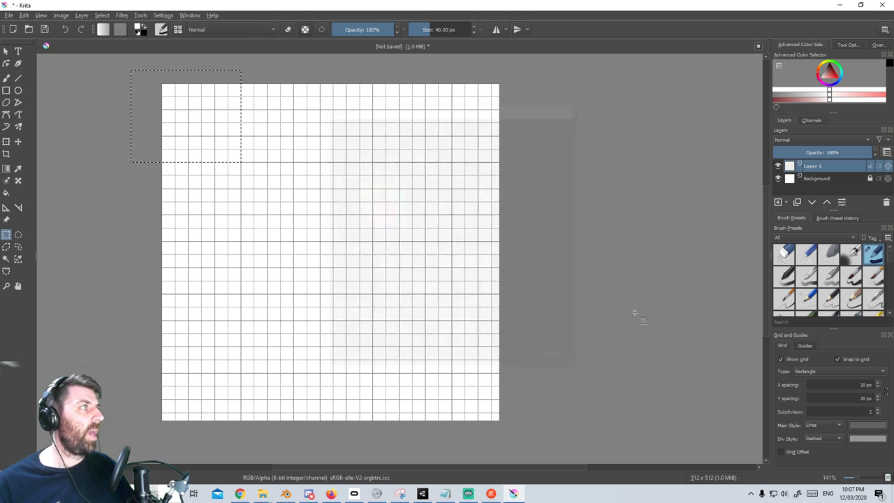
# Set the foreground colour to dark grey by replacing the hex code in Select a Color
pyautogui.click(836, 76)
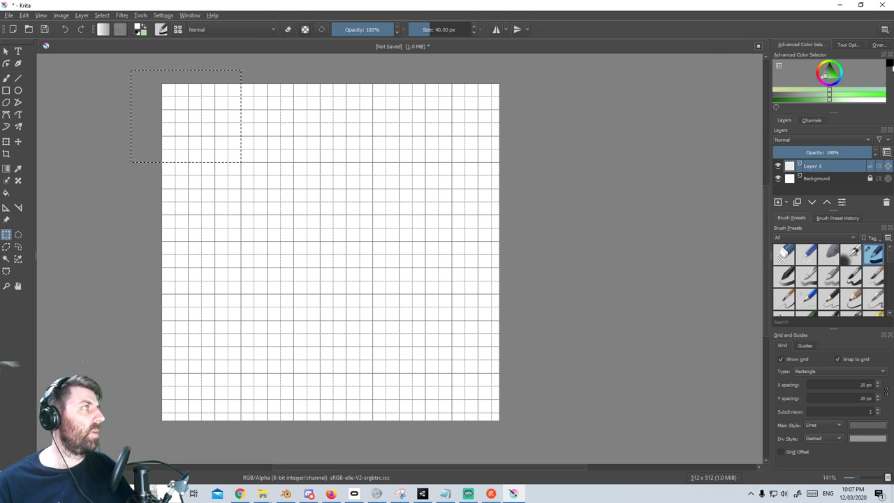
pyautogui.click(876, 67)
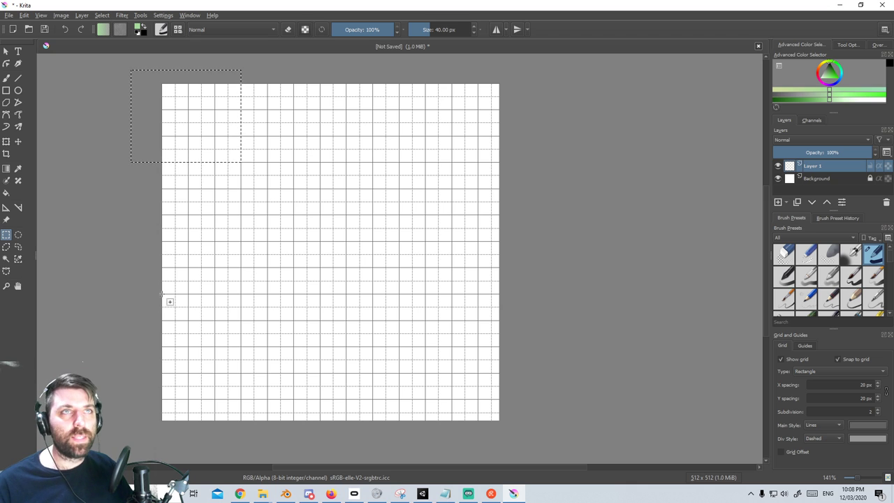
pyautogui.click(135, 29)
pyautogui.rightClick(134, 29)
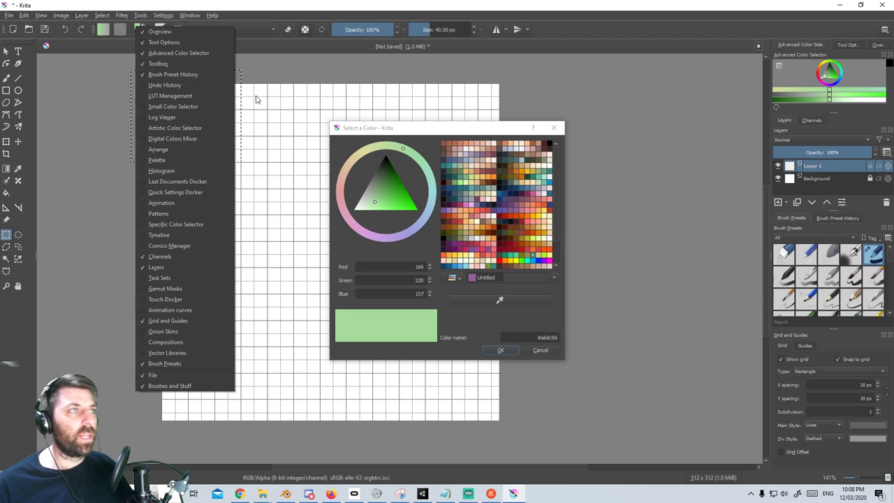
pyautogui.click(458, 323)
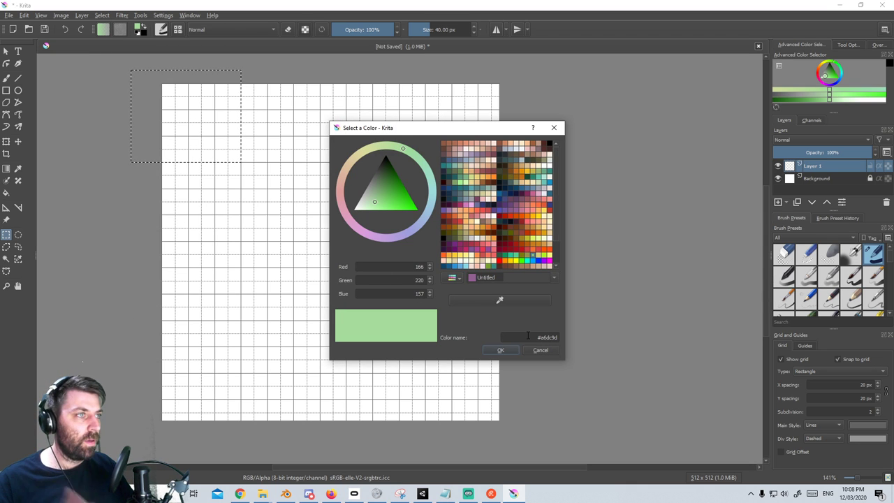
pyautogui.moveTo(537, 337); pyautogui.dragTo(551, 336)
pyautogui.click(509, 352)
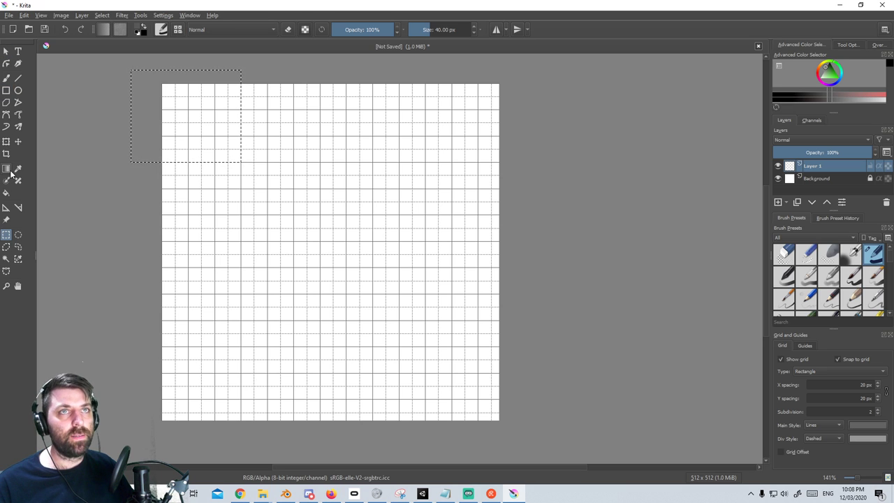
# Paint the top-left selection solid dark grey with a freehand brush enlarged to 1000 px
pyautogui.click(6, 77)
pyautogui.moveTo(160, 81)
pyautogui.mouseDown()
pyautogui.moveTo(180, 89)
pyautogui.moveTo(290, 85)
pyautogui.mouseUp()
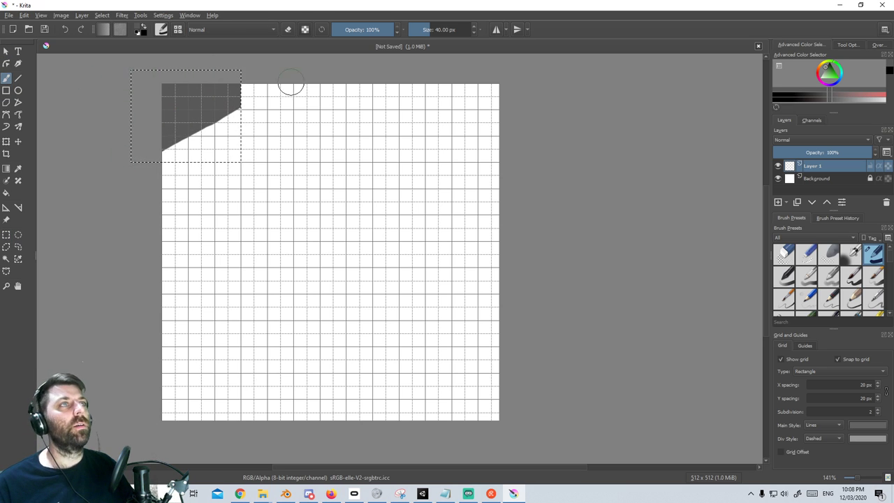
pyautogui.moveTo(442, 32); pyautogui.dragTo(474, 32)
pyautogui.click(270, 114)
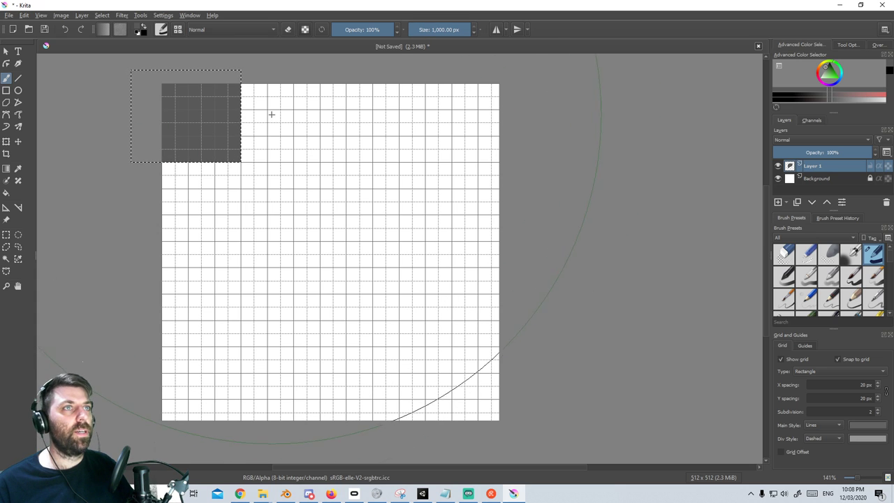
# Rectangle-select the empty grid square right of the dark grey one, then go to Blender
pyautogui.click(6, 234)
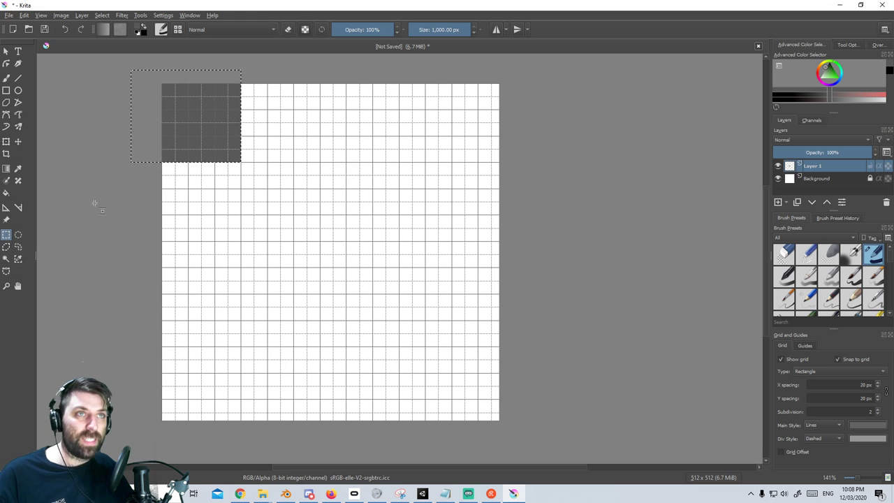
pyautogui.click(61, 15)
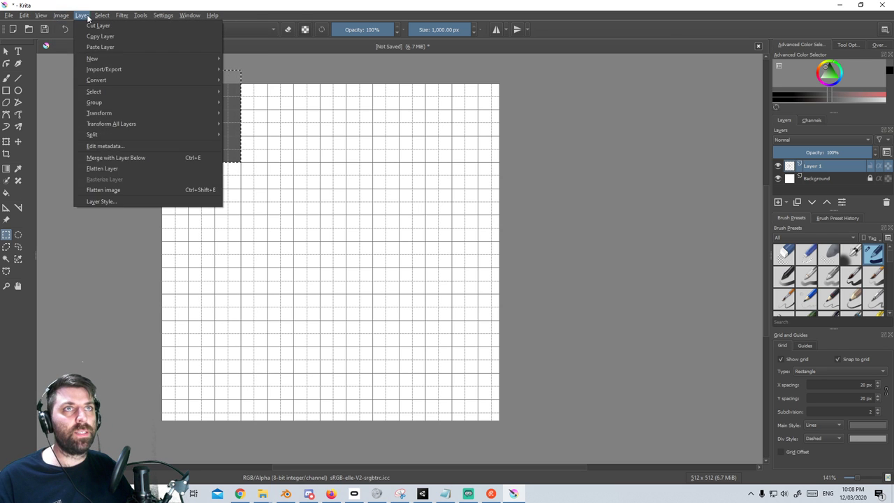
pyautogui.click(81, 14)
pyautogui.click(102, 15)
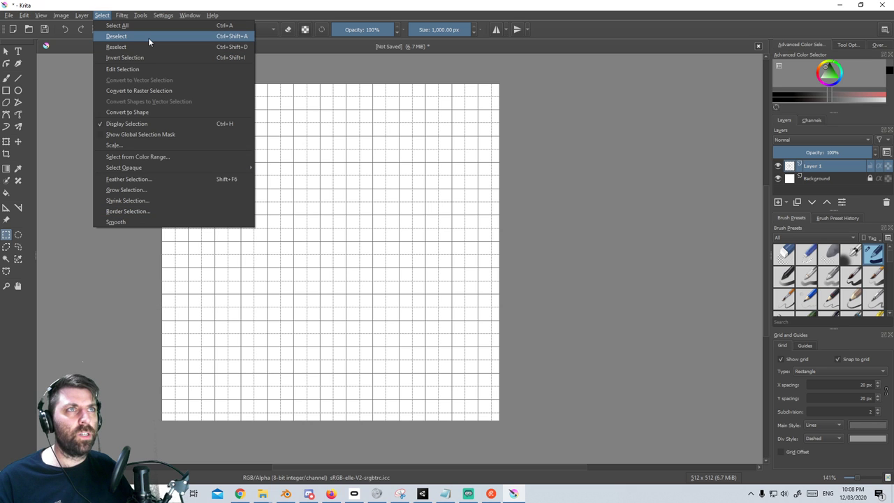
pyautogui.click(116, 47)
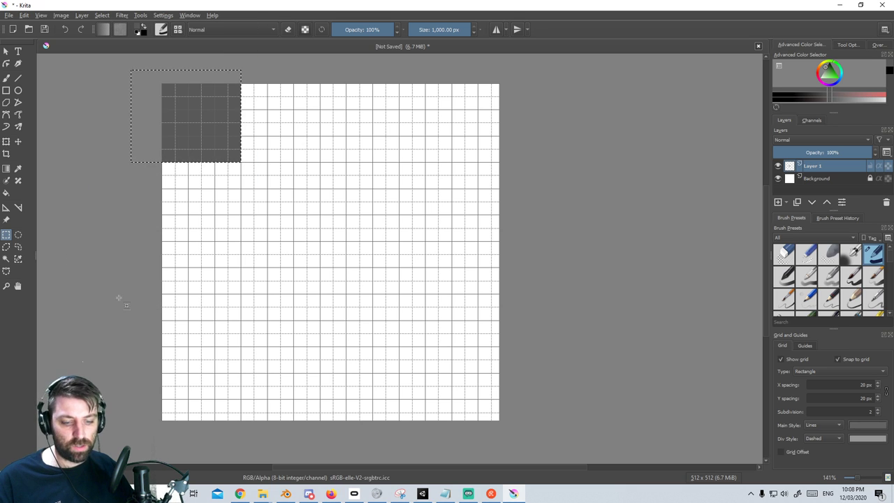
pyautogui.click(201, 203)
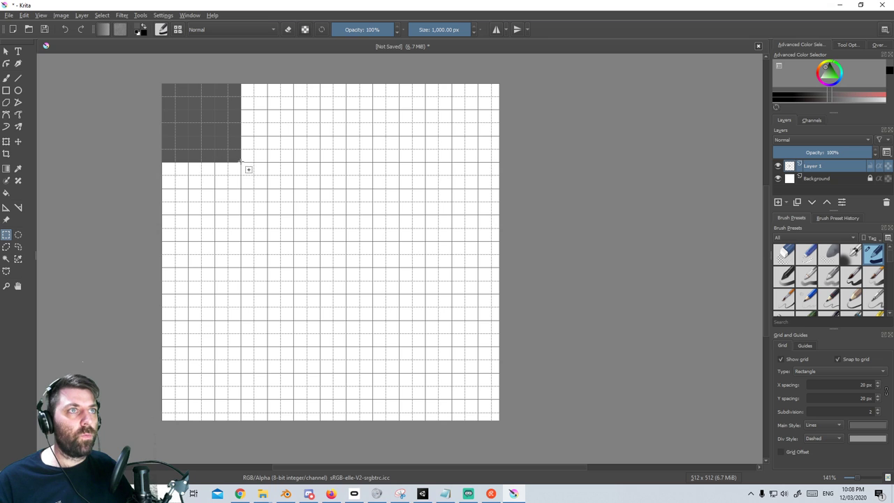
pyautogui.moveTo(248, 169); pyautogui.dragTo(327, 91)
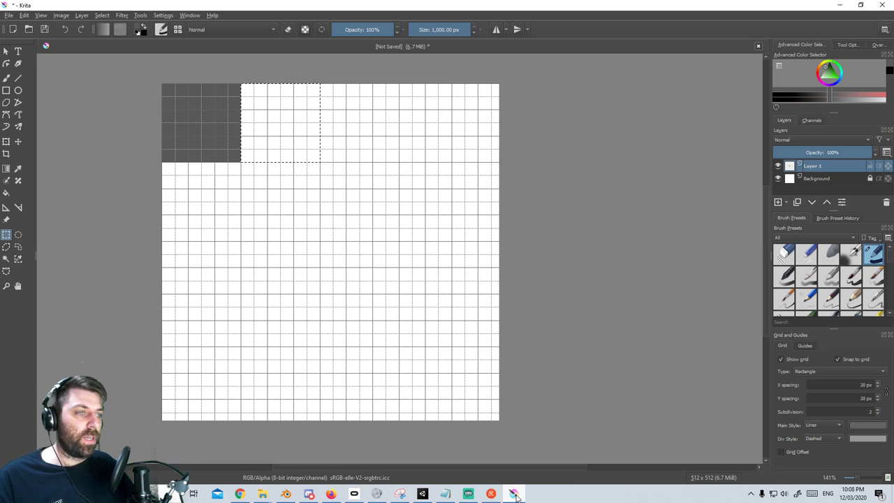
pyautogui.click(285, 494)
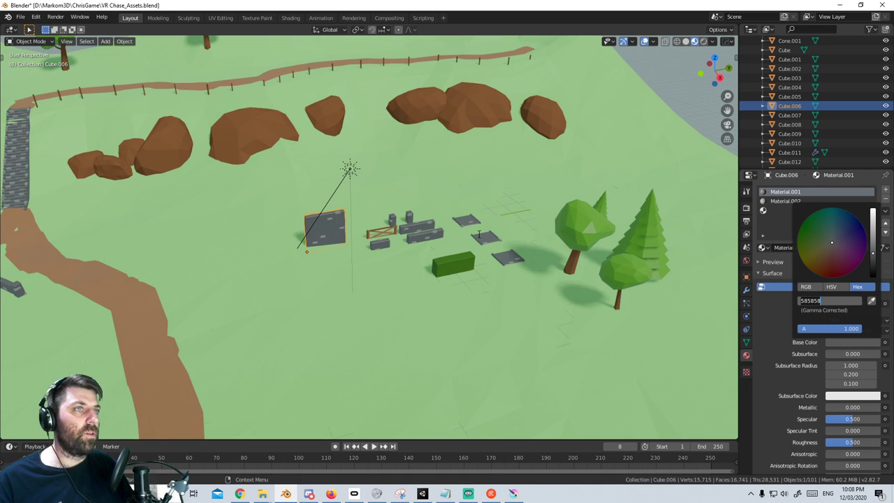
# Pick the Material.002 slot, view its Base Color as hex 888888, and return to Krita
pyautogui.click(785, 201)
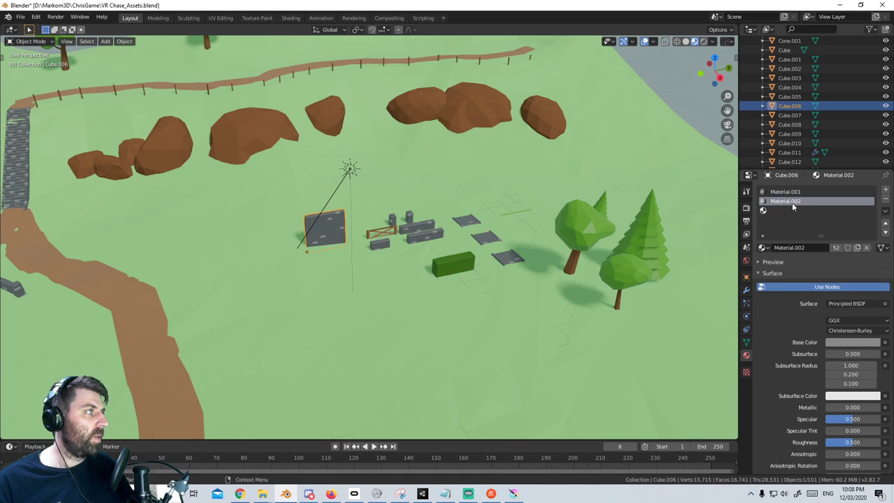
pyautogui.click(863, 345)
pyautogui.click(853, 300)
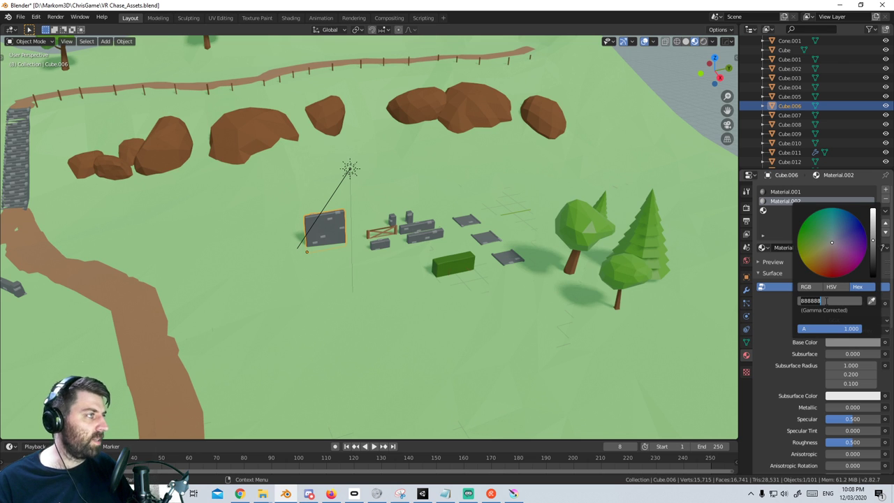
pyautogui.click(514, 494)
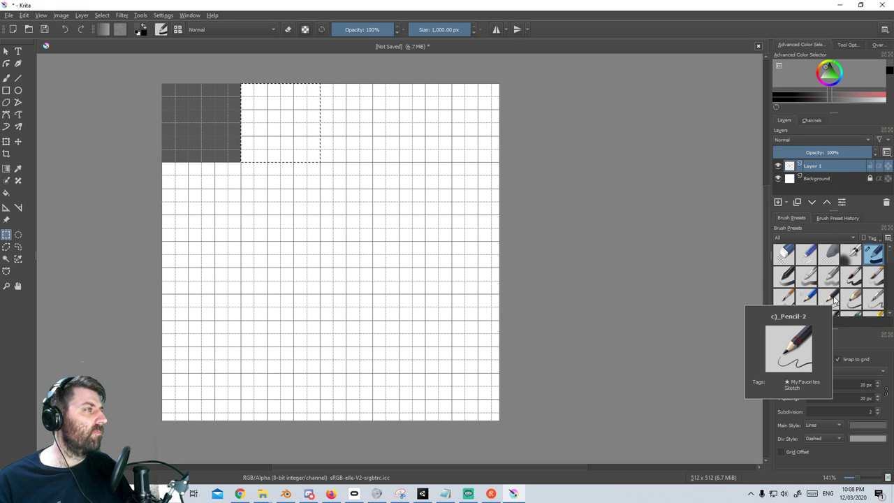
# Paint the second square grey 888888 and rectangle-select the third square in the top row
pyautogui.click(140, 29)
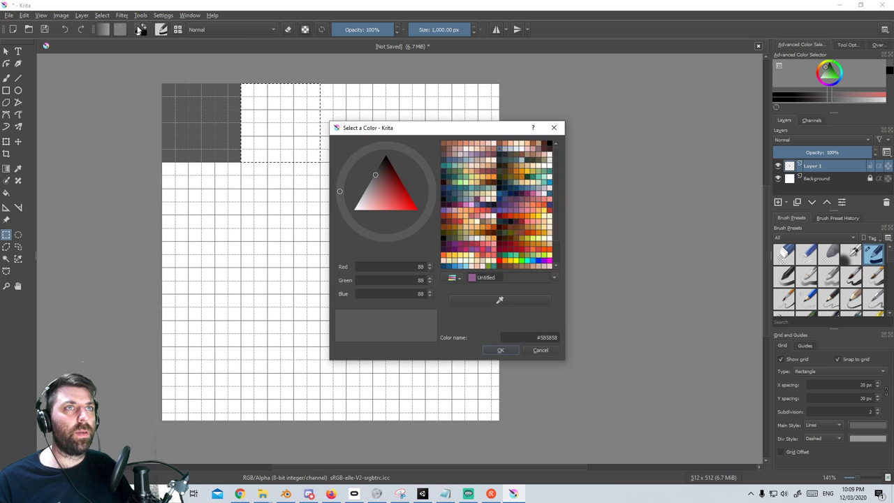
pyautogui.click(502, 351)
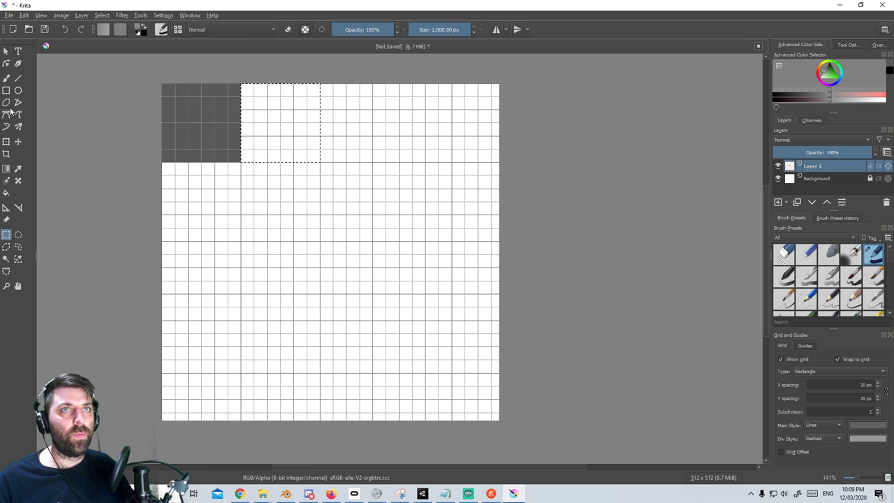
pyautogui.click(7, 79)
pyautogui.click(245, 123)
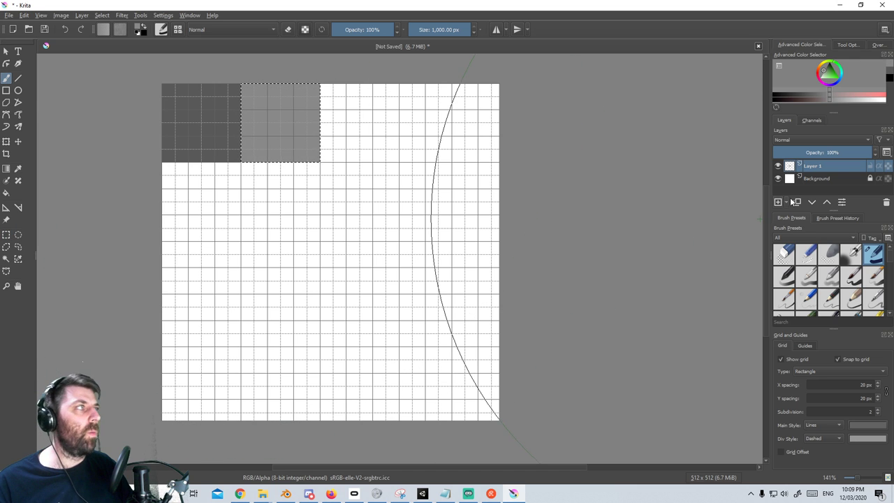
pyautogui.click(6, 234)
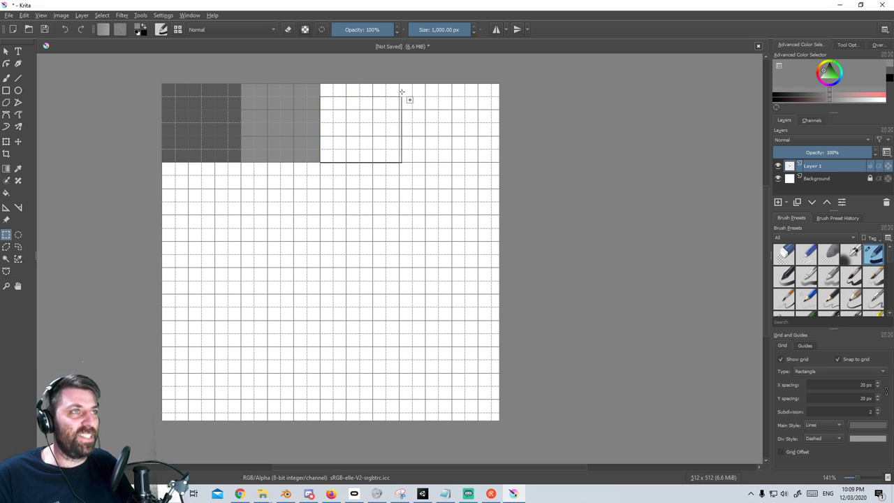
pyautogui.moveTo(346, 140); pyautogui.dragTo(399, 85)
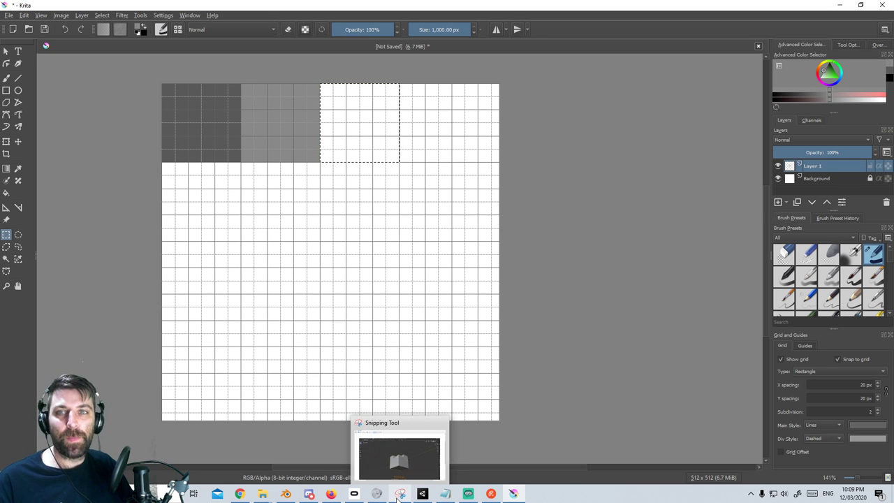
pyautogui.moveTo(421, 494)
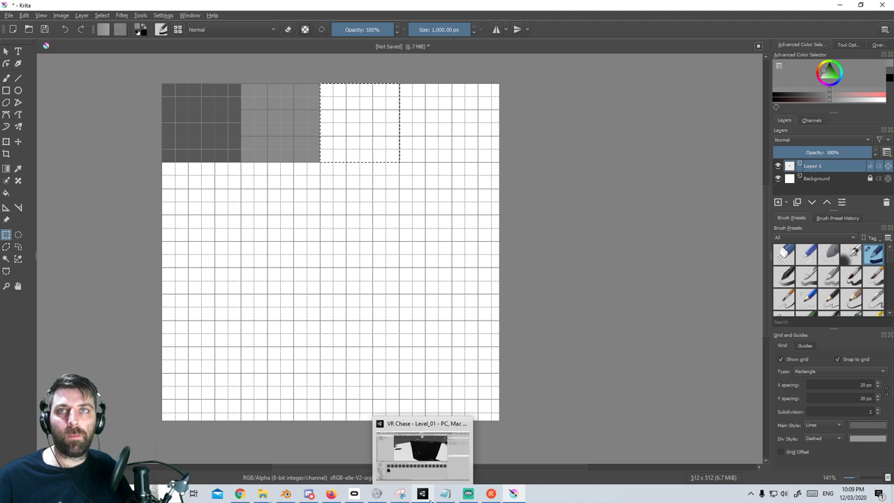
# In Blender, select the wooden gate and read its Metal material's base colour hex, then return to Krita
pyautogui.click(304, 494)
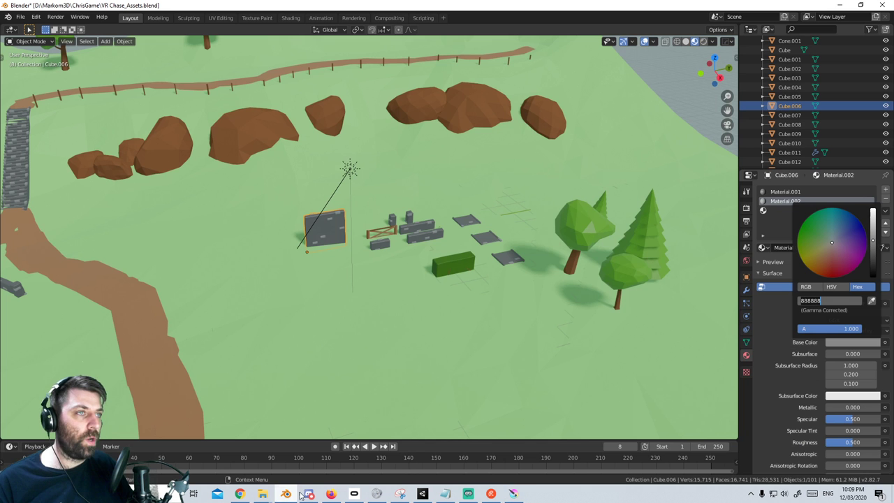
pyautogui.press('Return')
pyautogui.scroll(5, 357, 239)
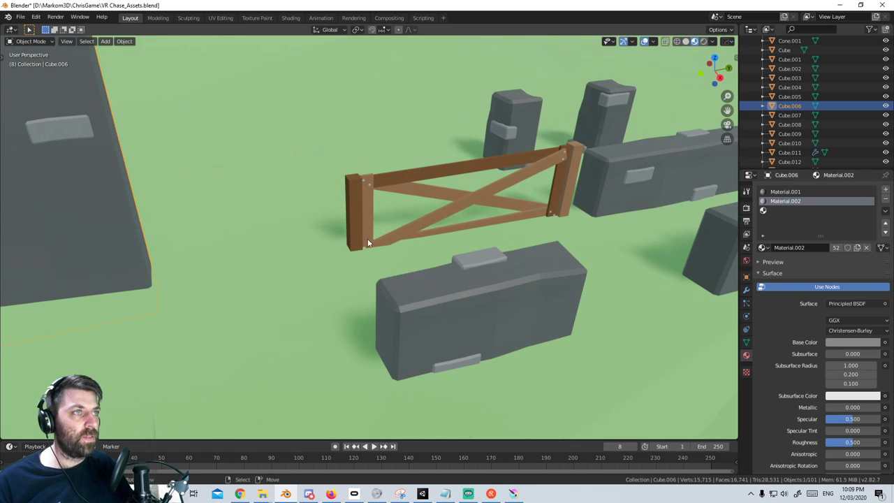
pyautogui.scroll(-1, 387, 241)
pyautogui.scroll(2, 361, 256)
pyautogui.moveTo(361, 257); pyautogui.dragTo(298, 270, button='middle')
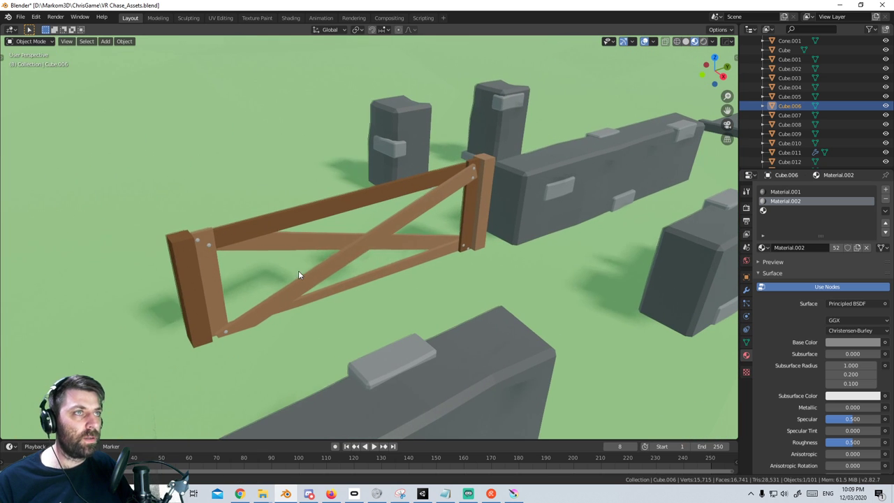
pyautogui.click(208, 244)
pyautogui.click(777, 201)
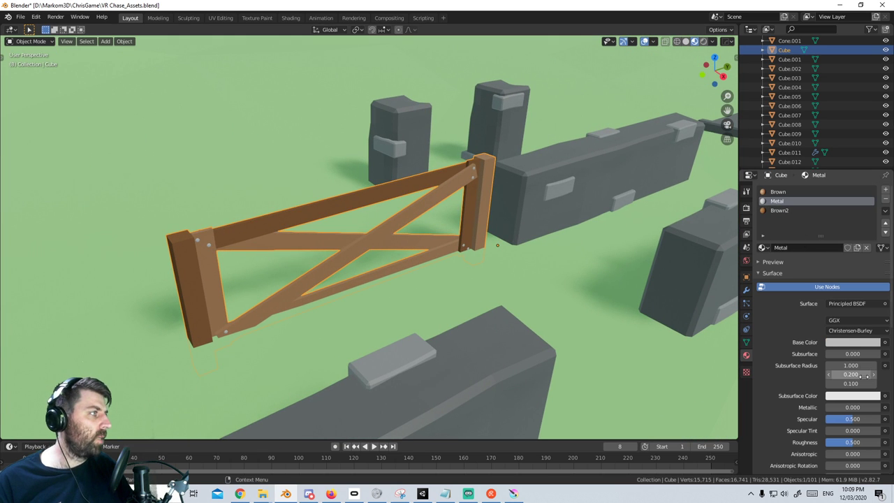
pyautogui.click(852, 341)
pyautogui.click(851, 300)
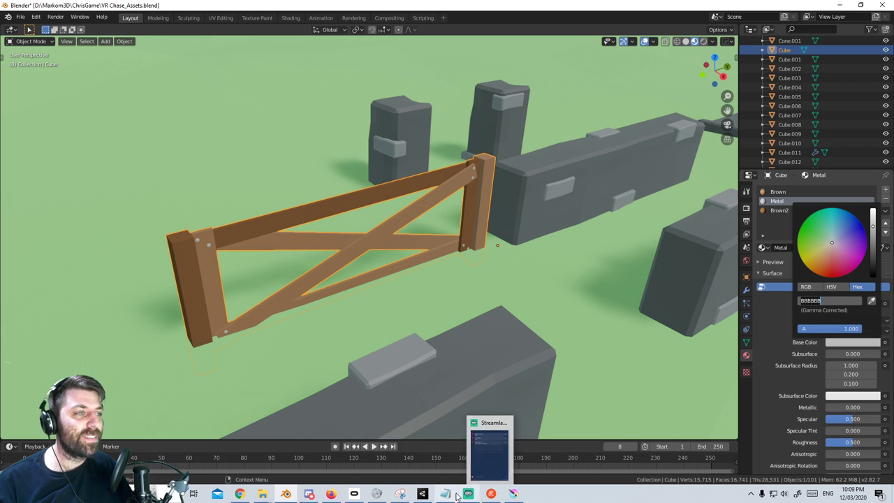
pyautogui.moveTo(513, 494)
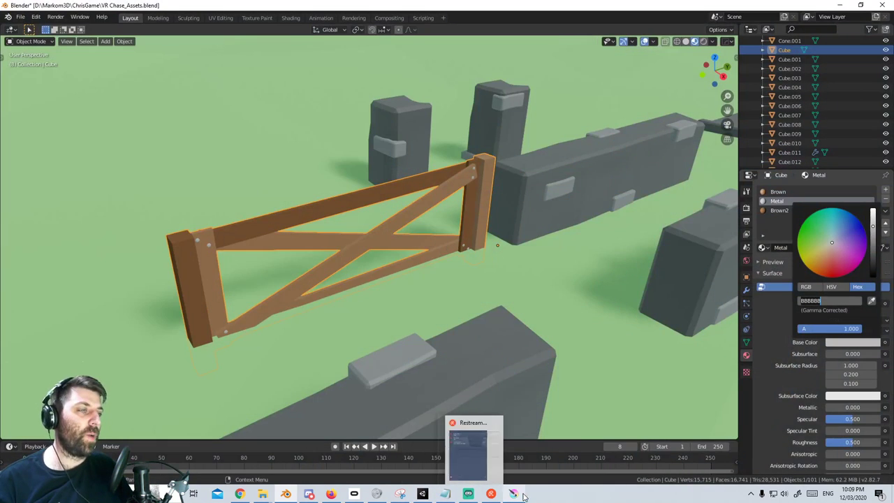
pyautogui.click(440, 465)
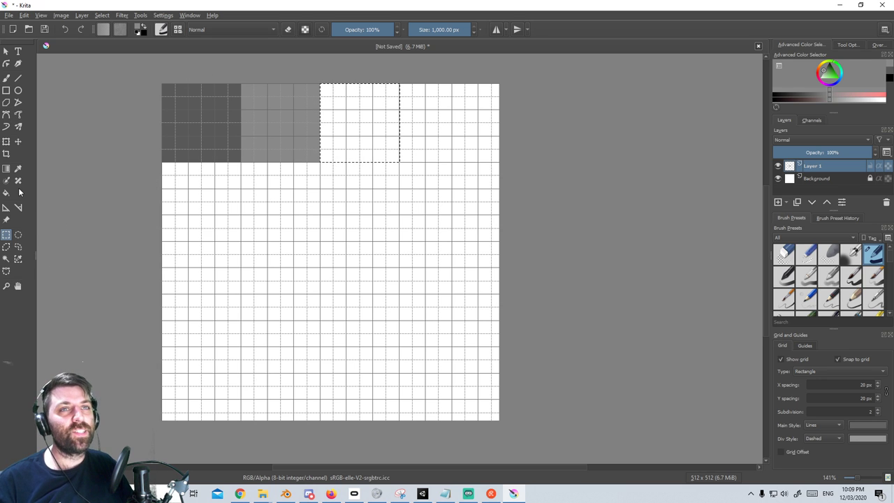
# Set the foreground colour to #bbbbbb and fill the third palette square light grey
pyautogui.press('b')
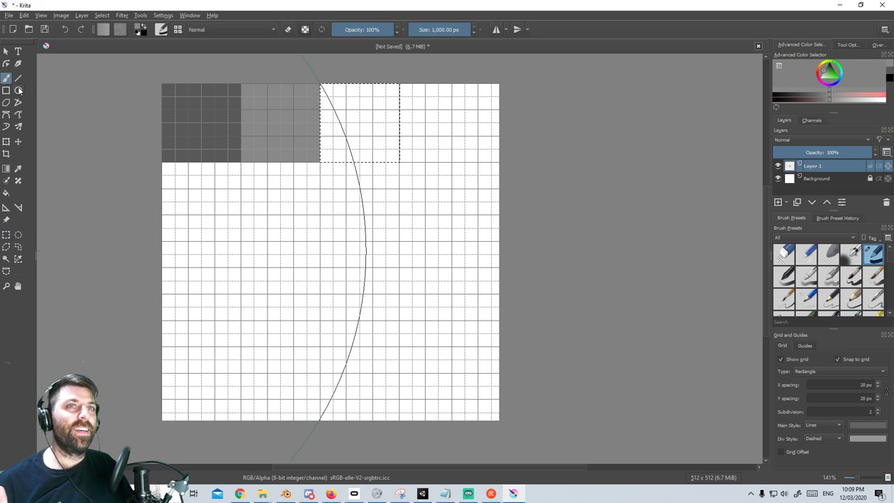
pyautogui.click(403, 193)
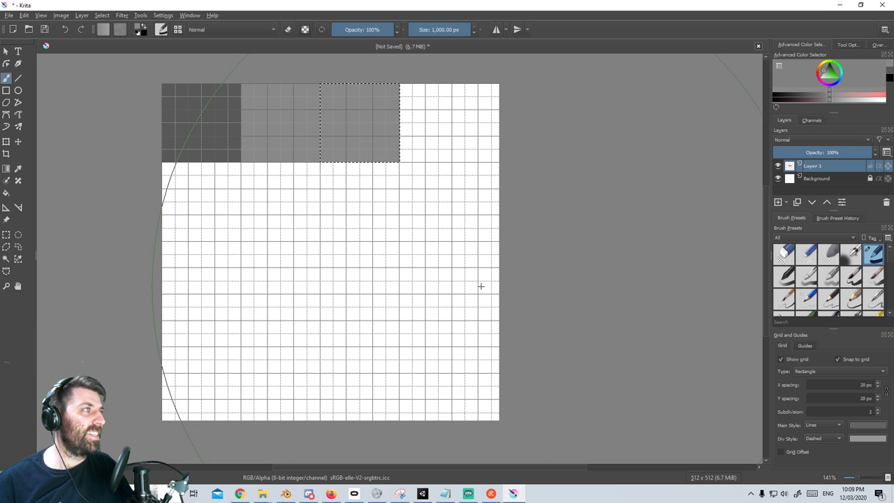
pyautogui.click(140, 28)
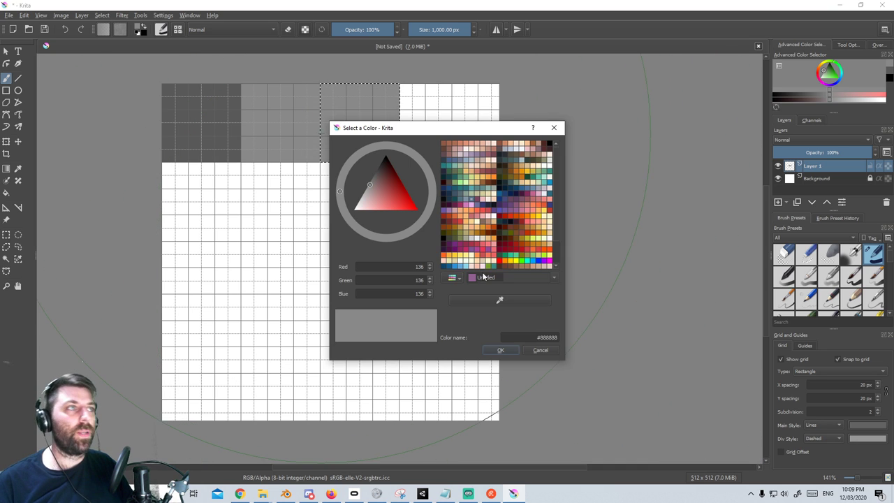
pyautogui.doubleClick(528, 337)
pyautogui.write('#bbbbbb')
pyautogui.click(509, 351)
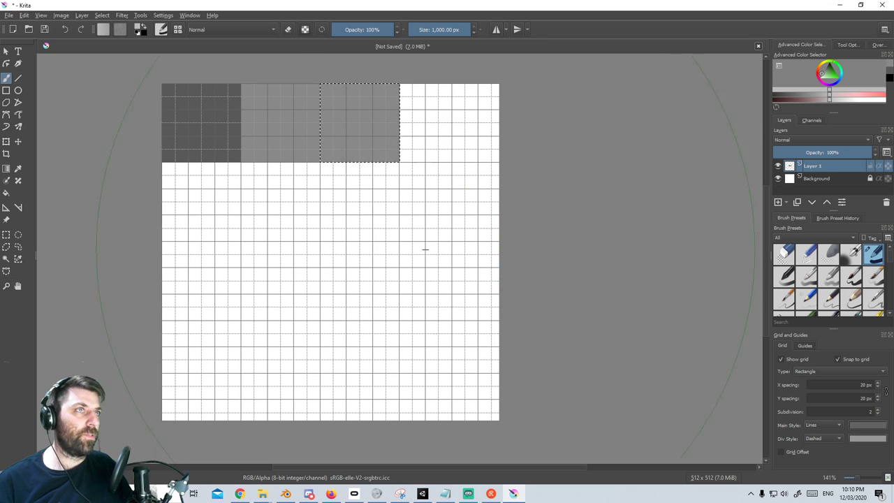
pyautogui.click(365, 141)
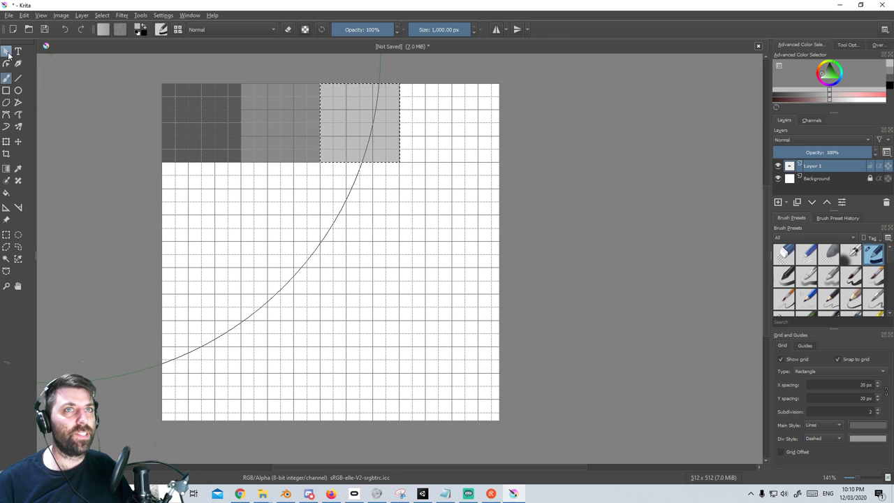
# Rectangle-select the blank square below the darkest grey, then switch to Blender
pyautogui.click(7, 51)
pyautogui.click(5, 235)
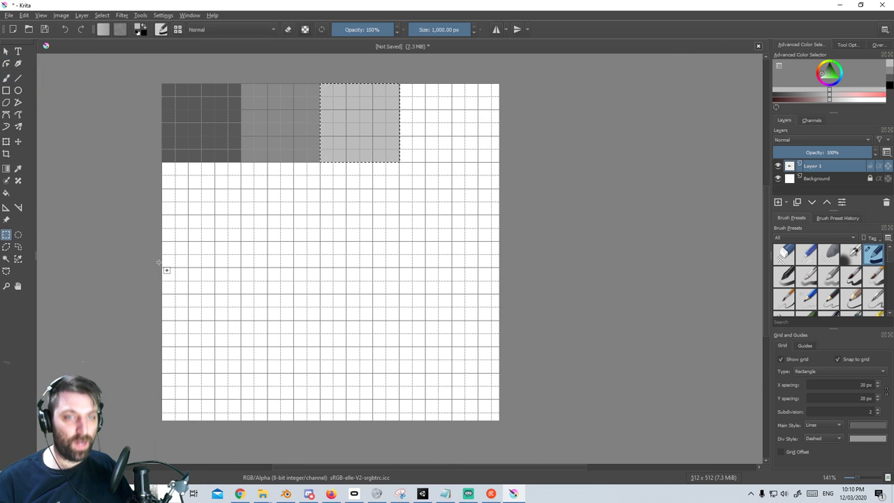
pyautogui.moveTo(161, 163); pyautogui.dragTo(241, 242)
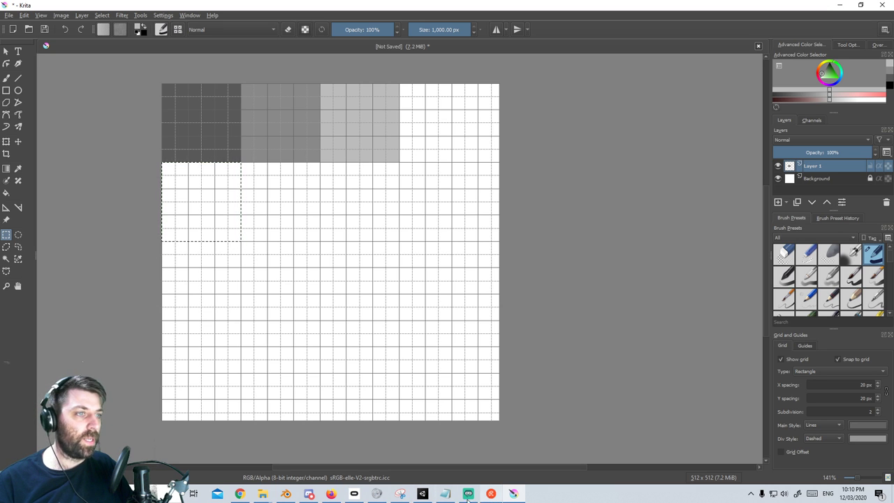
pyautogui.click(286, 494)
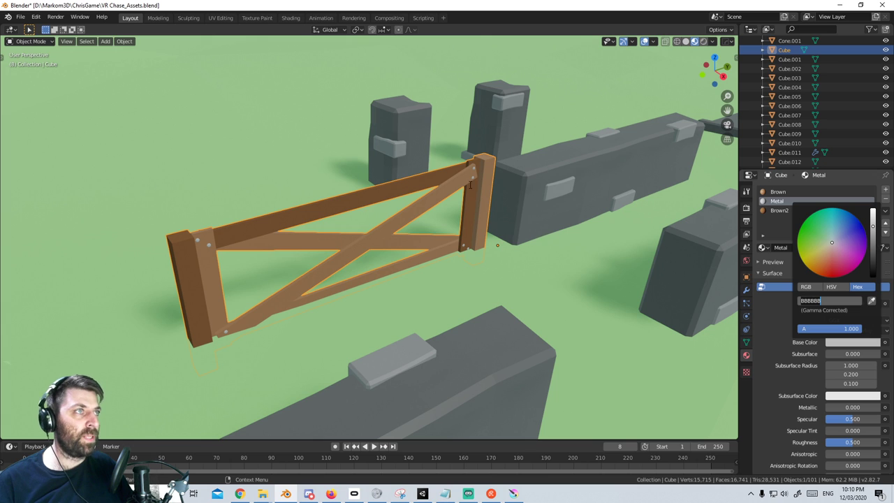
# Switch the gate's material slot to Brown2 and read its base colour hex, 7C5134
pyautogui.press('Return')
pyautogui.click(795, 191)
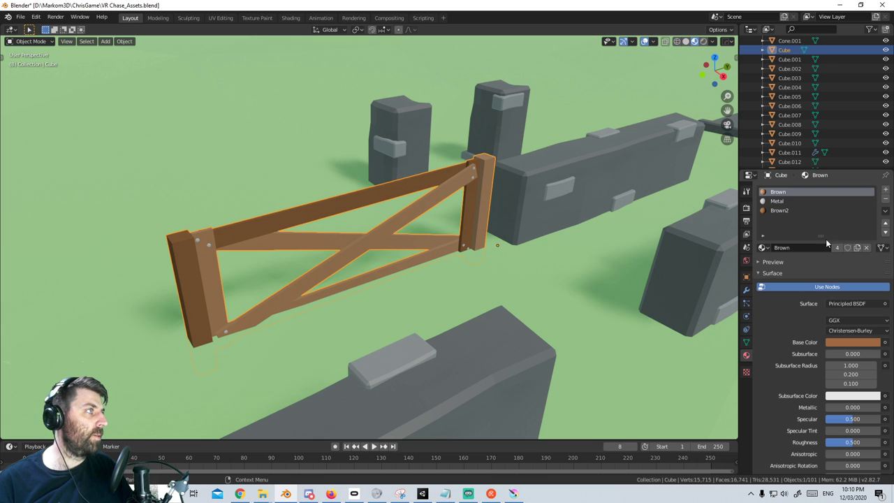
pyautogui.click(779, 210)
pyautogui.click(856, 343)
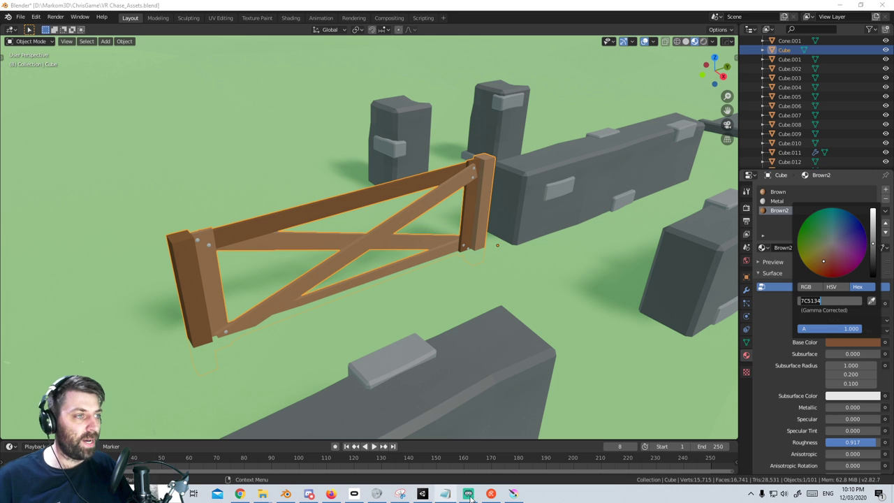
pyautogui.moveTo(491, 494)
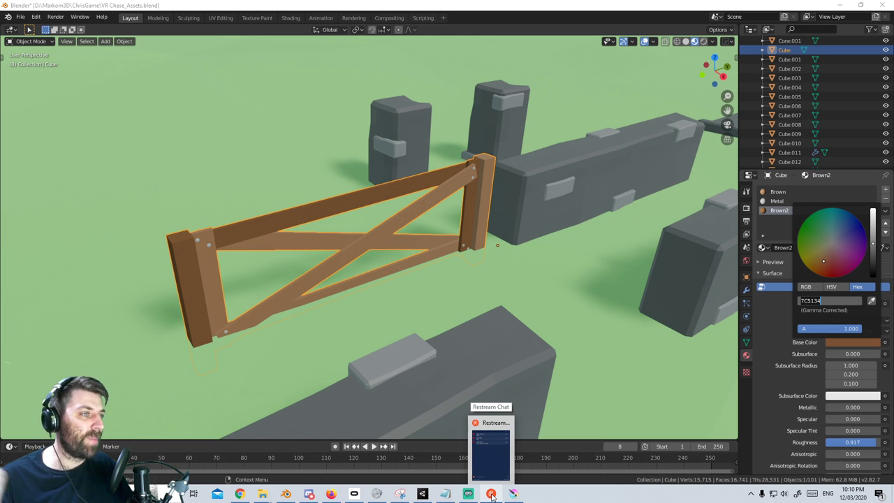
# Fill the square under the darkest grey with brown 7C5134
pyautogui.click(513, 494)
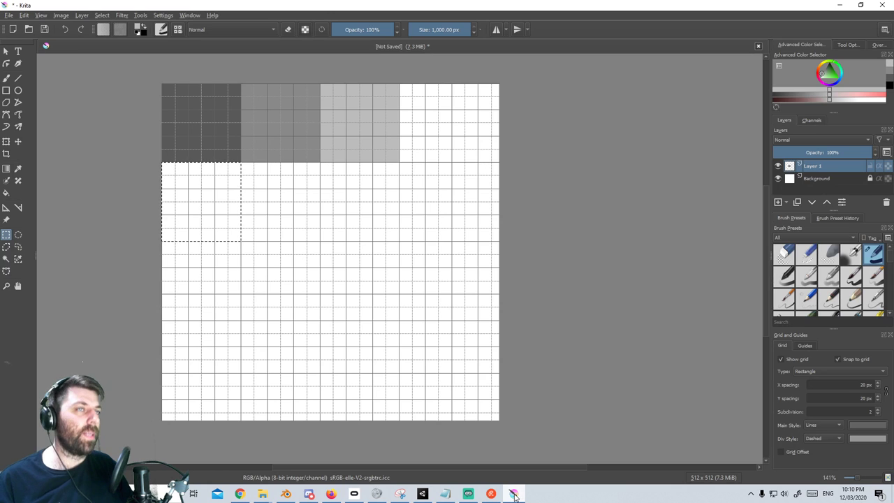
pyautogui.click(139, 26)
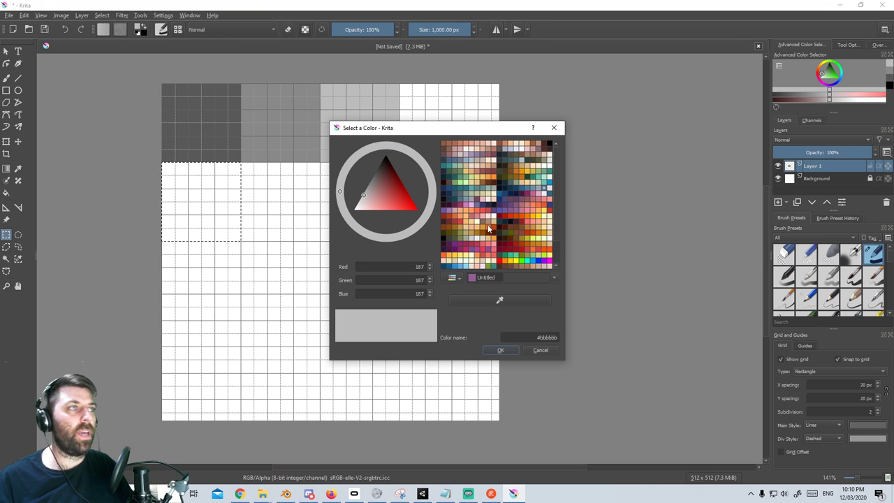
pyautogui.click(499, 351)
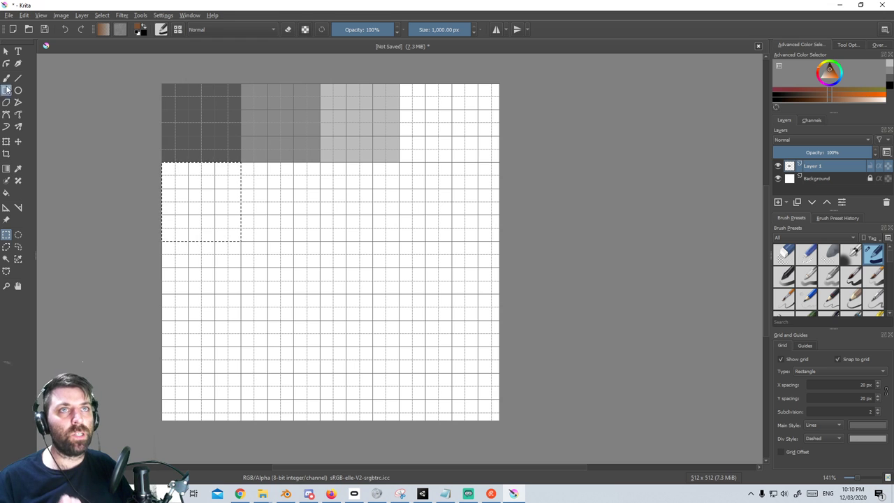
pyautogui.click(7, 77)
pyautogui.hotkey('shift', 'BackSpace')
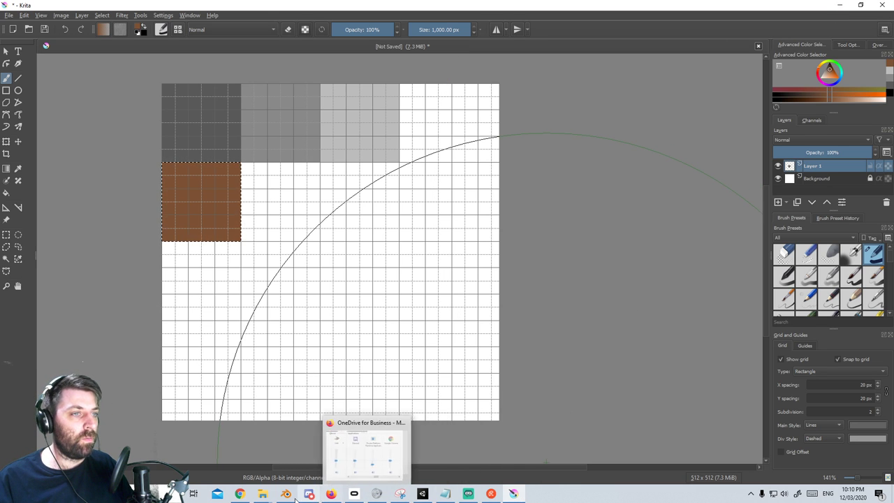
# Clear the selection and rectangle-select the empty square right of the brown one
pyautogui.hotkey('ctrl', 'shift', 'a')
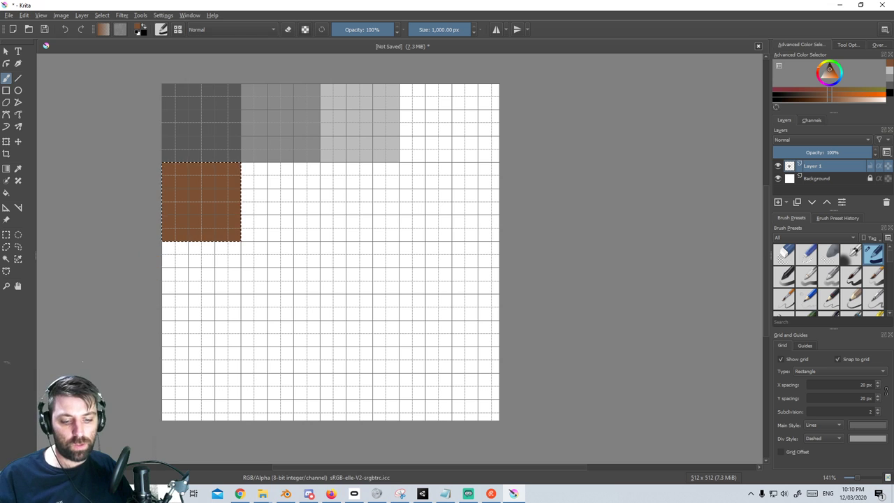
pyautogui.click(7, 235)
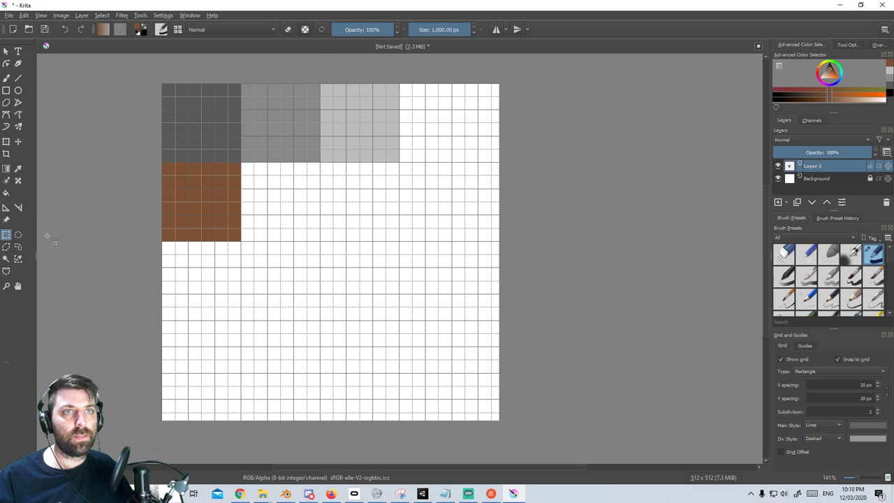
pyautogui.moveTo(242, 163); pyautogui.dragTo(321, 239)
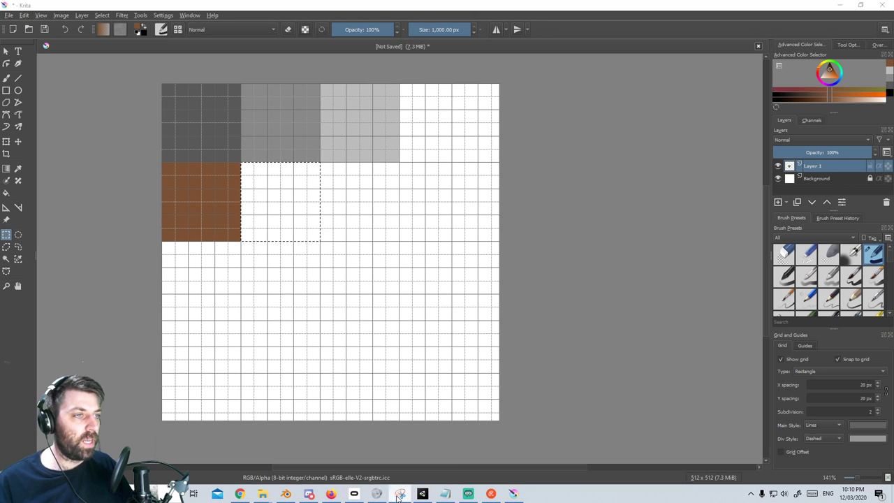
# Close the snipping tool window and return to Blender
pyautogui.rightClick(399, 493)
pyautogui.click(399, 474)
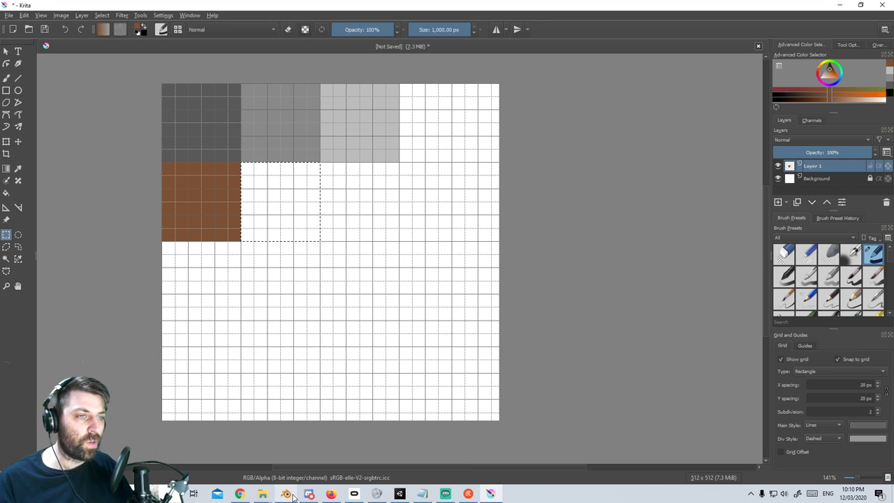
pyautogui.moveTo(286, 494)
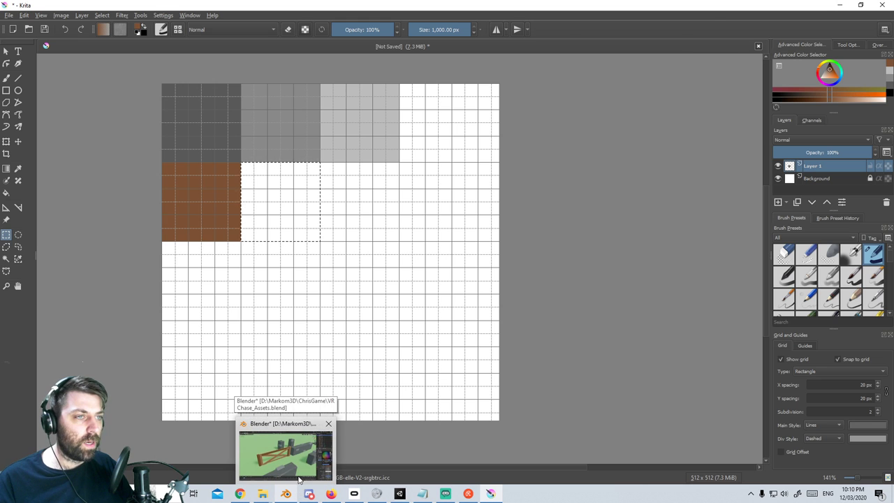
pyautogui.click(299, 479)
pyautogui.press('Return')
# In Blender, open the gate's Brown material base colour to read its hex A06842
pyautogui.click(777, 191)
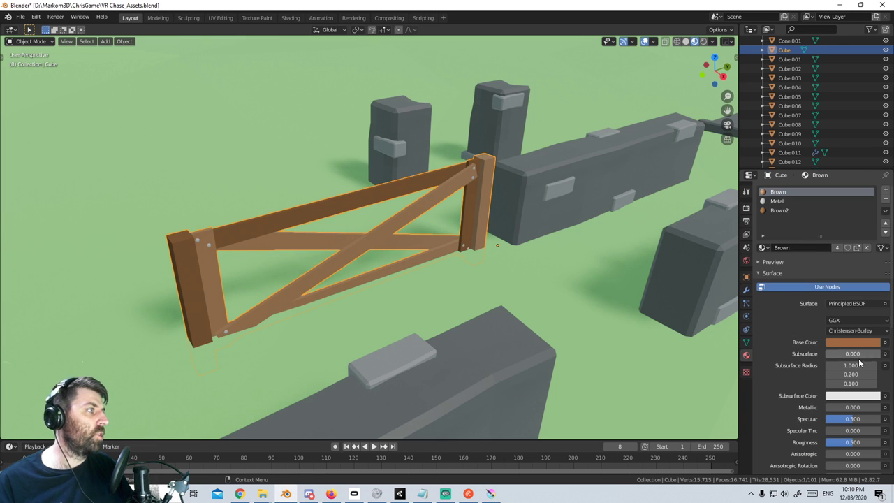
pyautogui.click(859, 341)
pyautogui.click(858, 340)
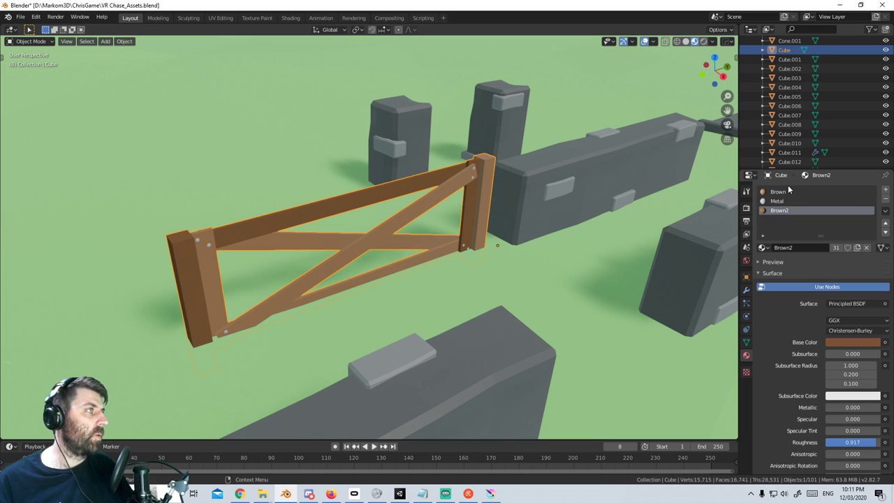
pyautogui.click(852, 342)
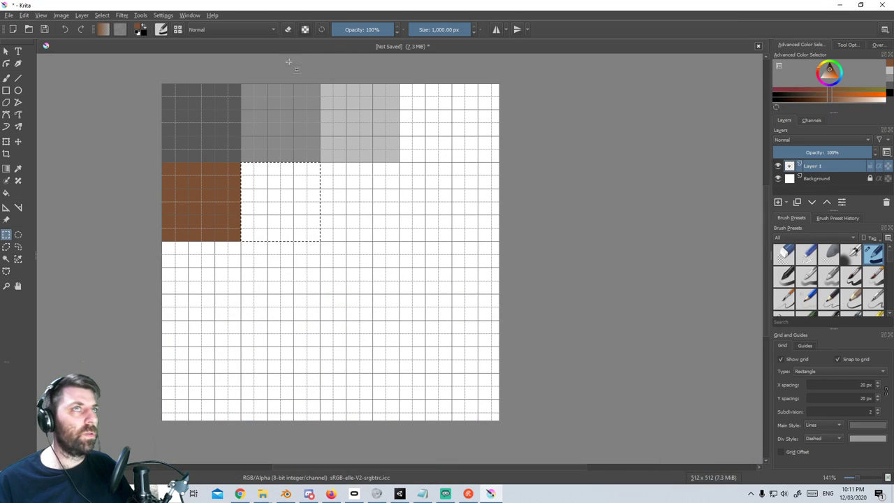
# Set Krita's foreground to A06842 and fill the square beside the first brown
pyautogui.click(139, 29)
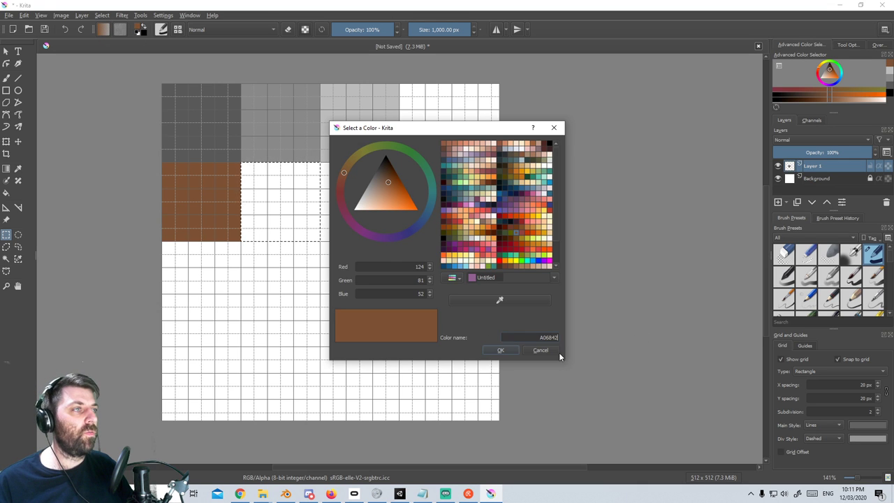
pyautogui.click(500, 350)
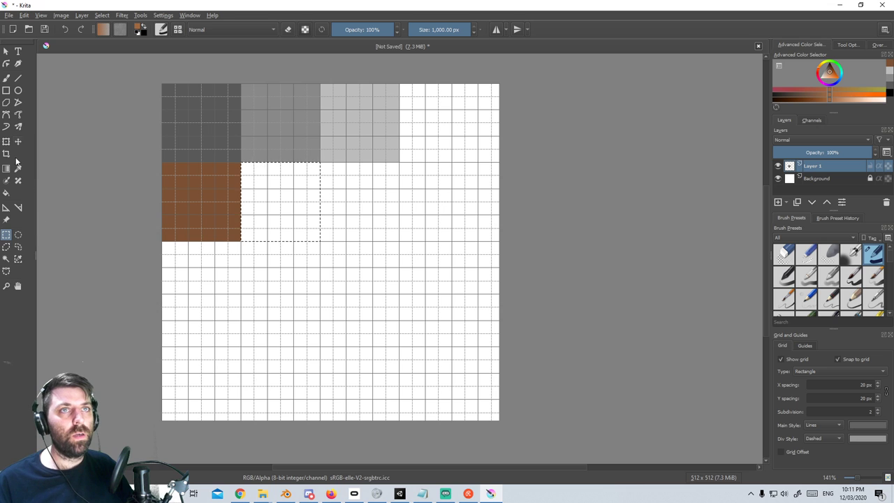
pyautogui.click(8, 78)
pyautogui.click(217, 95)
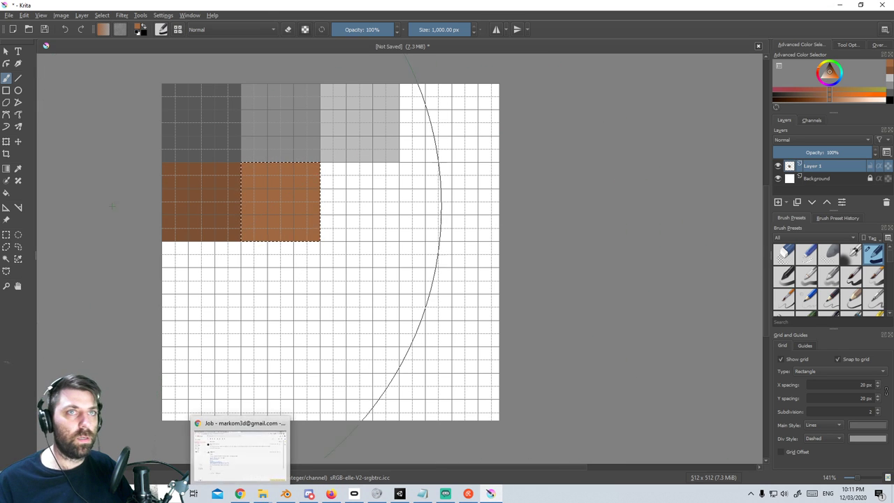
# Select the third square of the brown row and minimise Krita
pyautogui.click(8, 236)
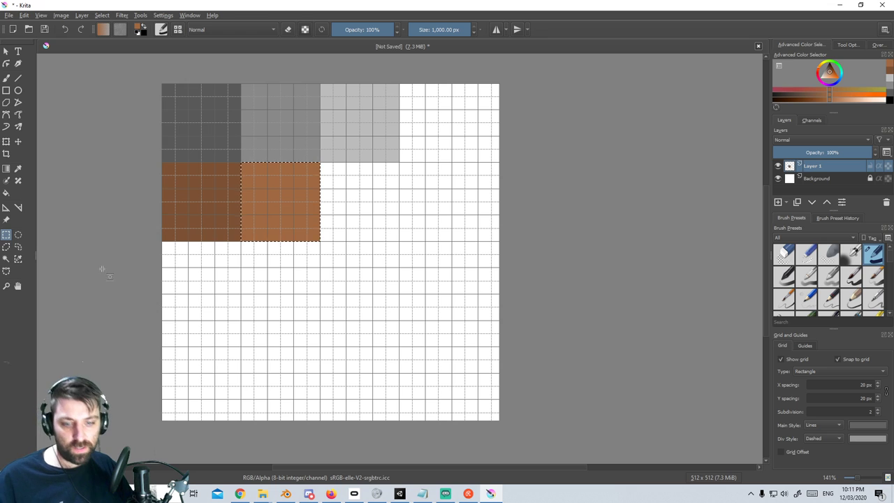
pyautogui.moveTo(321, 163); pyautogui.dragTo(399, 241)
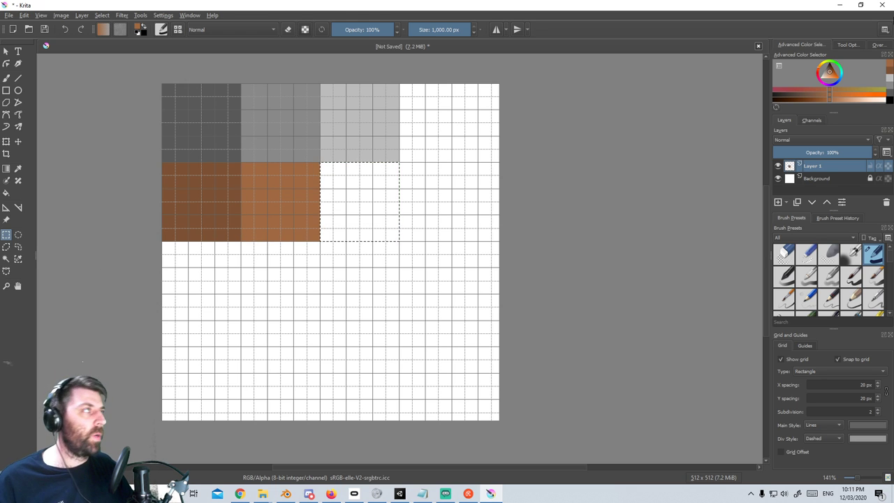
pyautogui.click(839, 5)
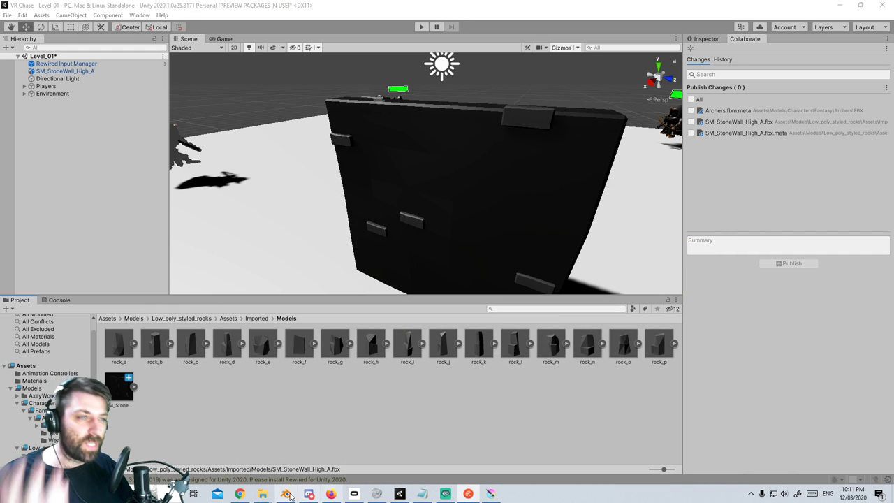
# Move around the round tree, gate and wall blocks, then select the green hedge block
pyautogui.click(285, 493)
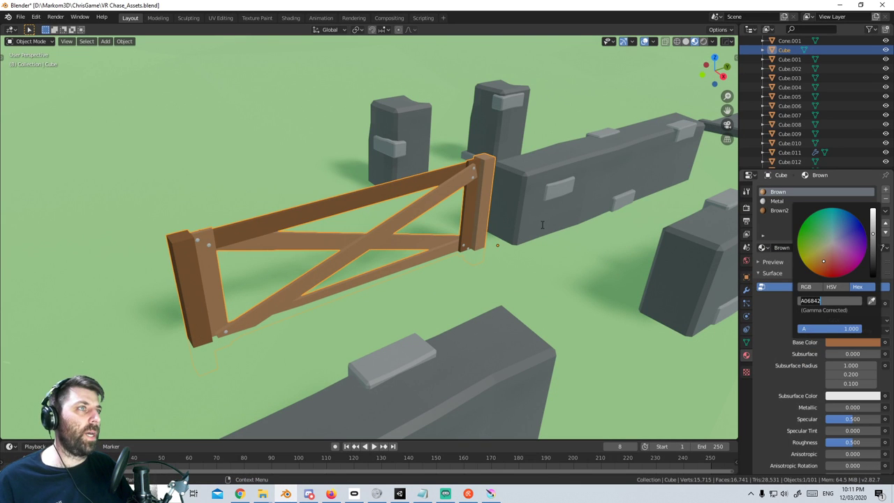
pyautogui.scroll(-8, 548, 239)
pyautogui.moveTo(548, 239); pyautogui.dragTo(684, 246, button='middle')
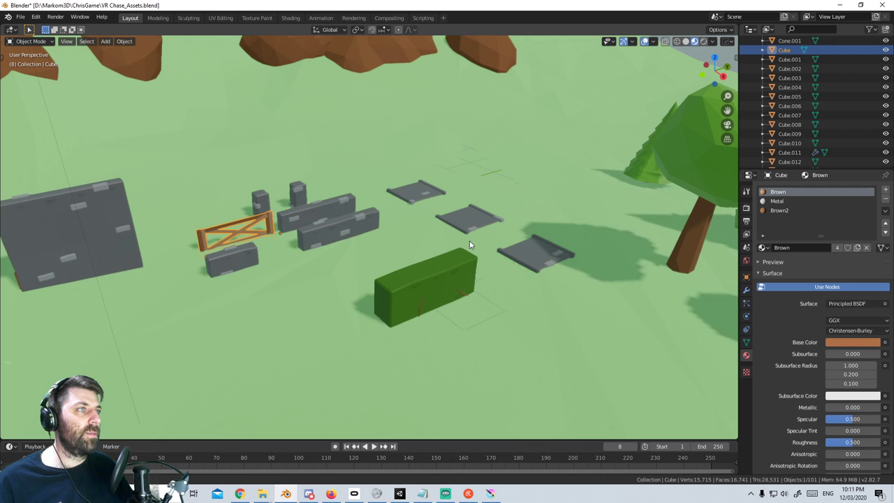
pyautogui.click(684, 250)
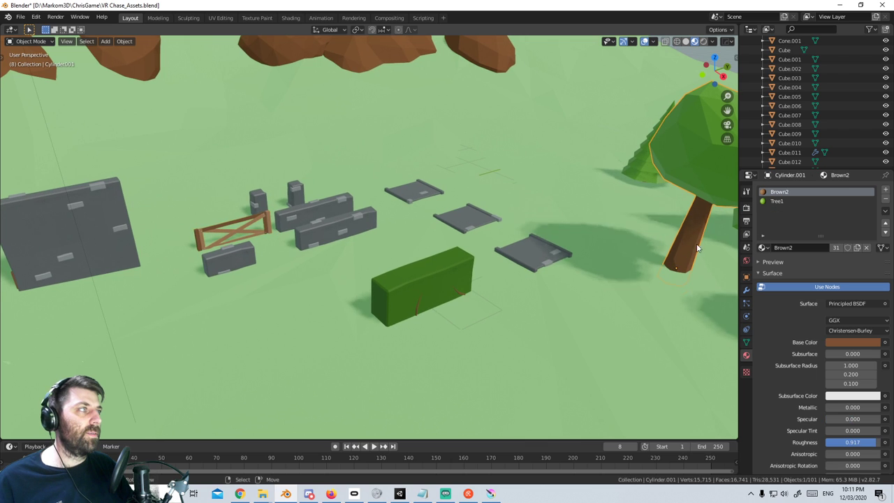
pyautogui.click(203, 245)
pyautogui.scroll(-3, 279, 227)
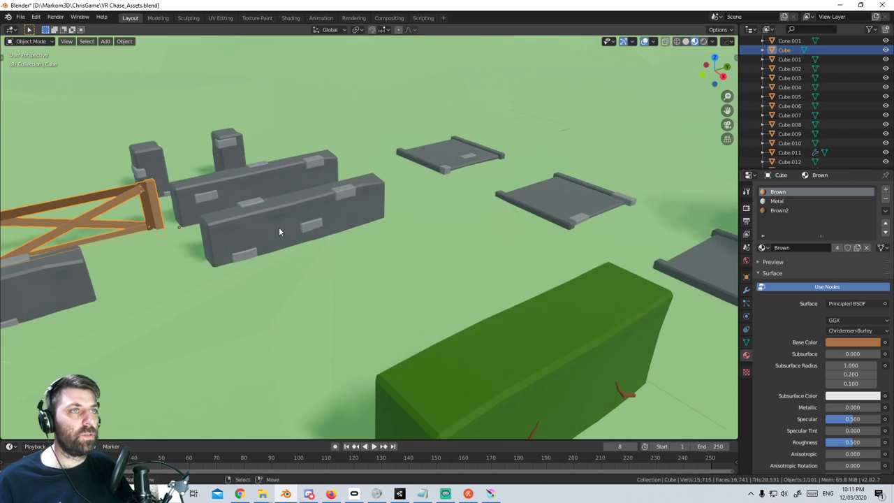
pyautogui.keyDown('shift'); pyautogui.moveTo(279, 227); pyautogui.dragTo(382, 215, button='middle'); pyautogui.keyUp('shift')
pyautogui.click(369, 194)
pyautogui.click(360, 183)
pyautogui.scroll(1, 356, 177)
pyautogui.scroll(-5, 356, 182)
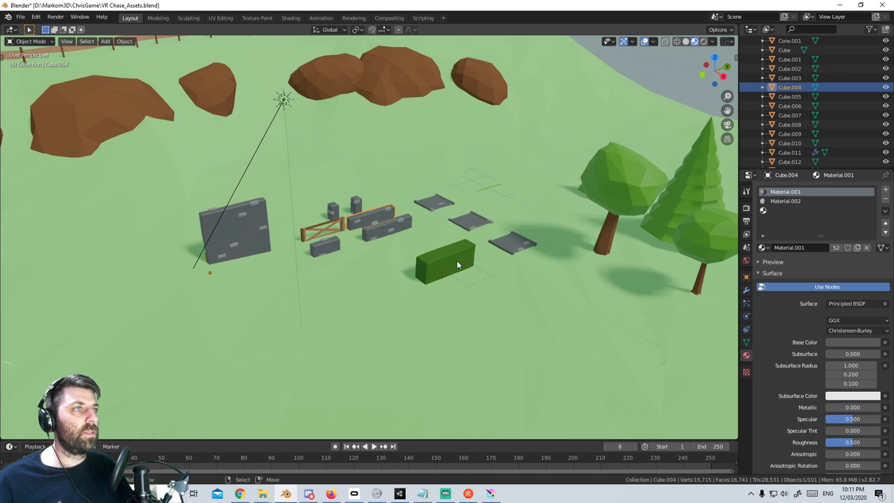
pyautogui.click(459, 264)
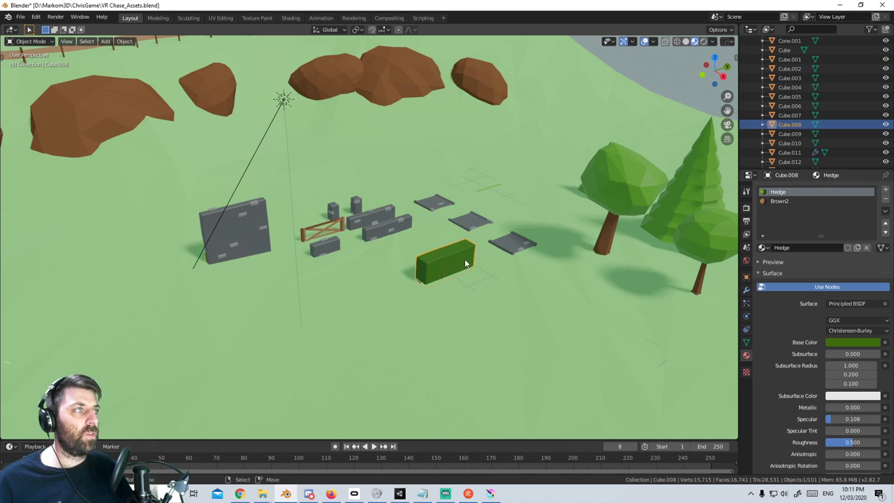
# Open the Hedge material's base colour and copy its hex code 3D6D0D
pyautogui.click(865, 344)
pyautogui.click(851, 300)
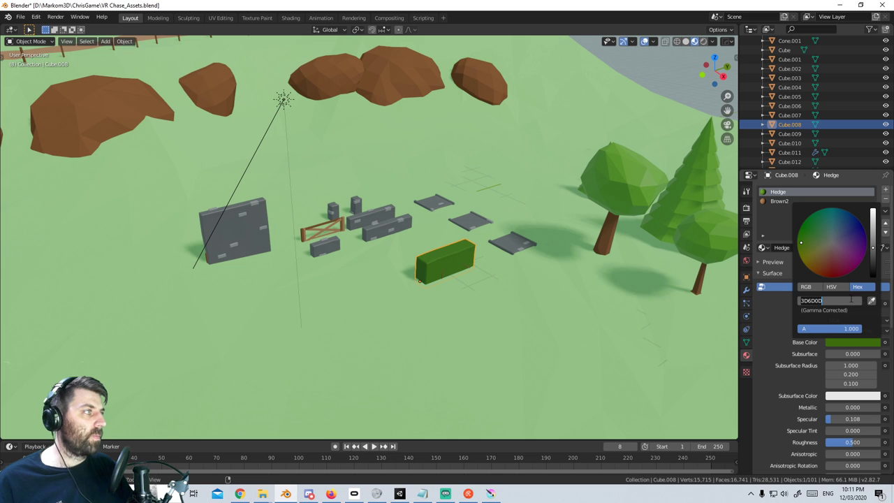
pyautogui.press('Return')
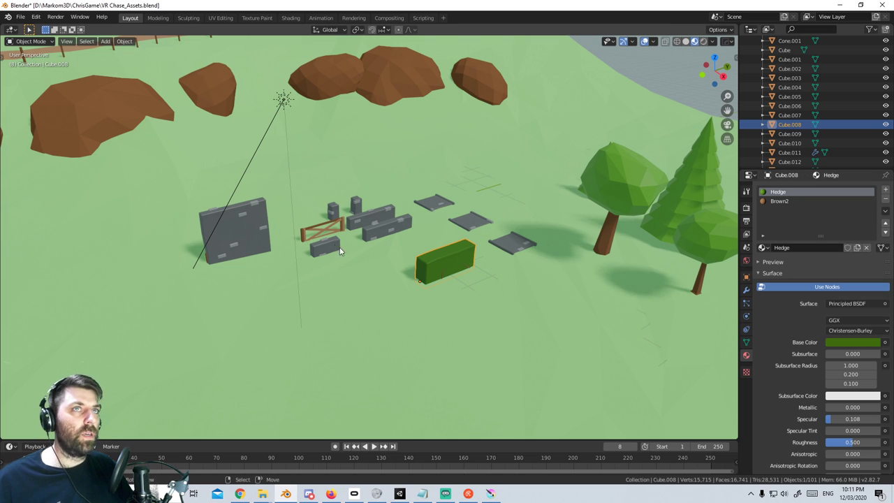
pyautogui.moveTo(442, 258); pyautogui.dragTo(412, 255, button='middle')
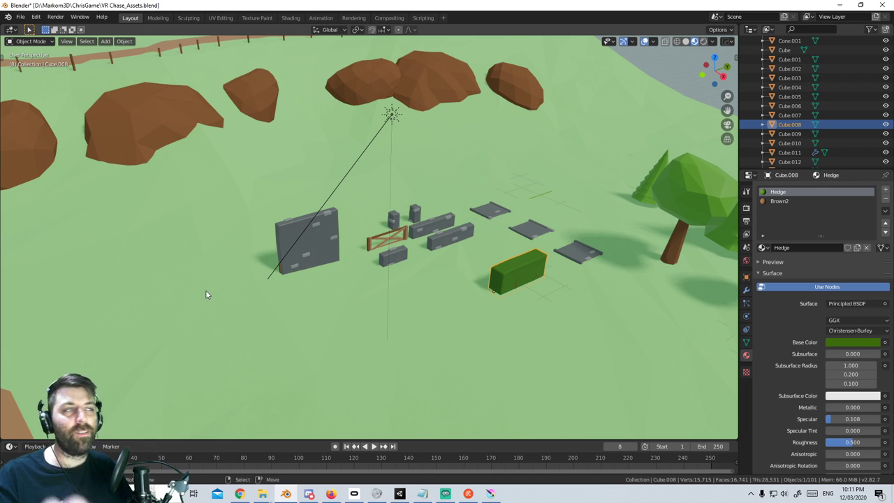
# In Krita, set the foreground colour to the hedge green 3D6D0D
pyautogui.click(491, 493)
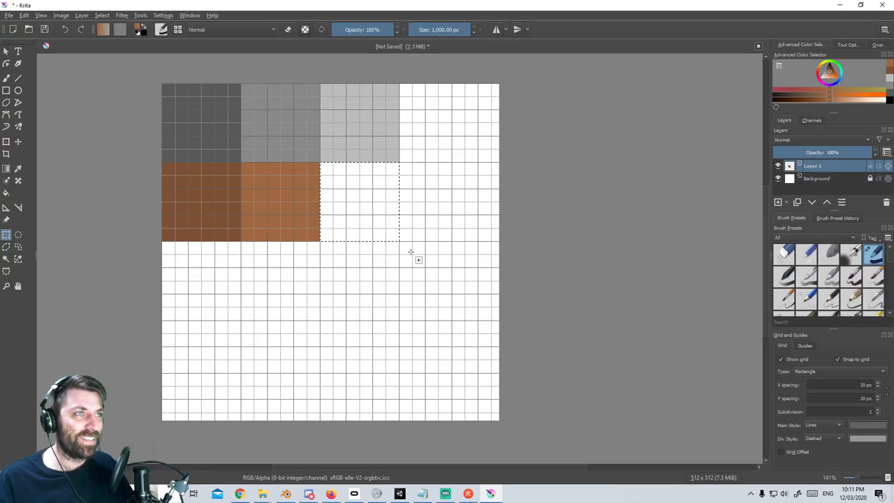
pyautogui.click(139, 29)
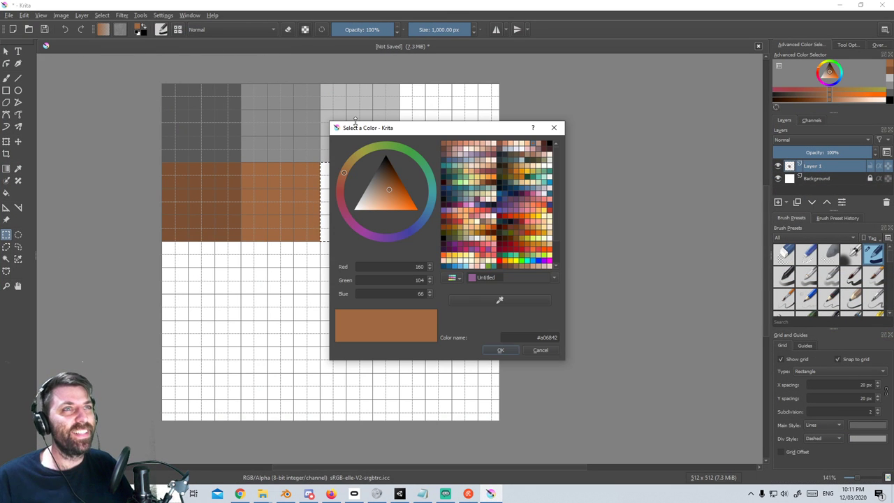
pyautogui.click(500, 350)
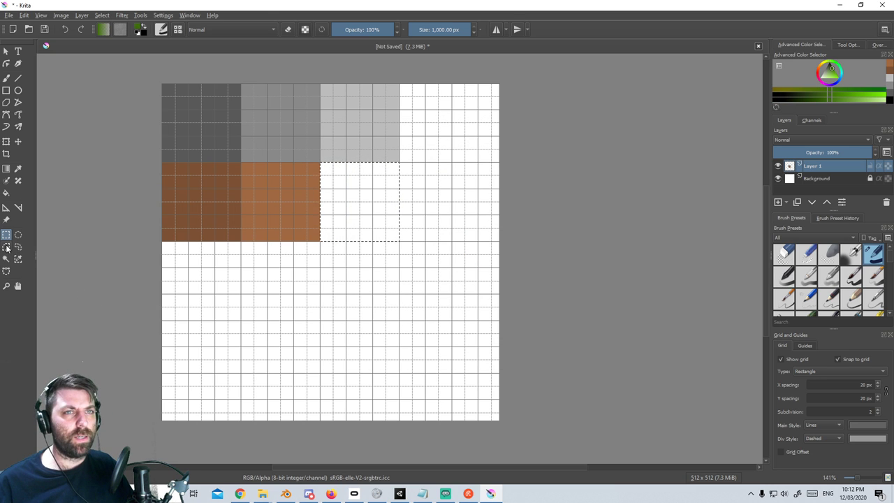
# Fill the square below the dark brown with hedge green, then select the square to its right
pyautogui.click(150, 248)
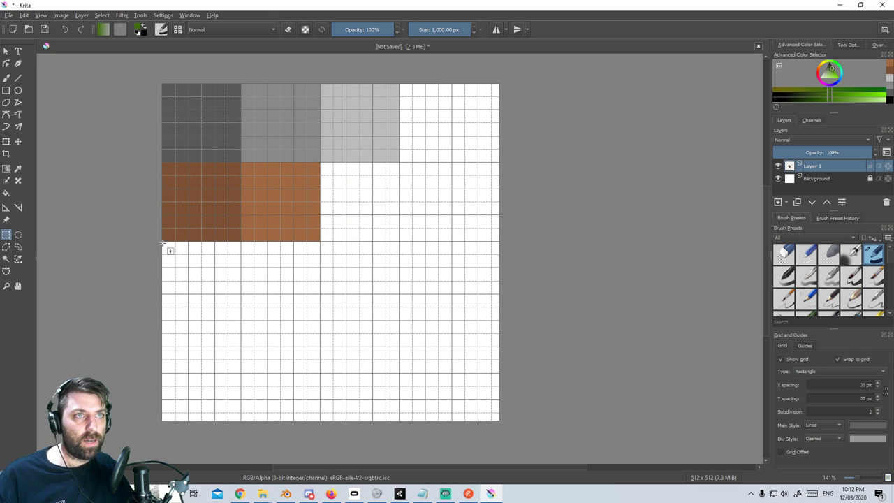
pyautogui.moveTo(162, 242); pyautogui.dragTo(244, 321)
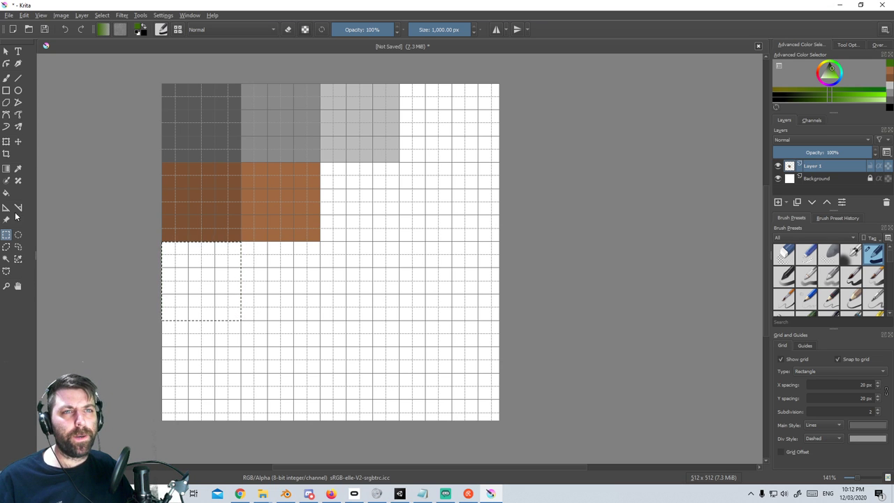
pyautogui.click(7, 78)
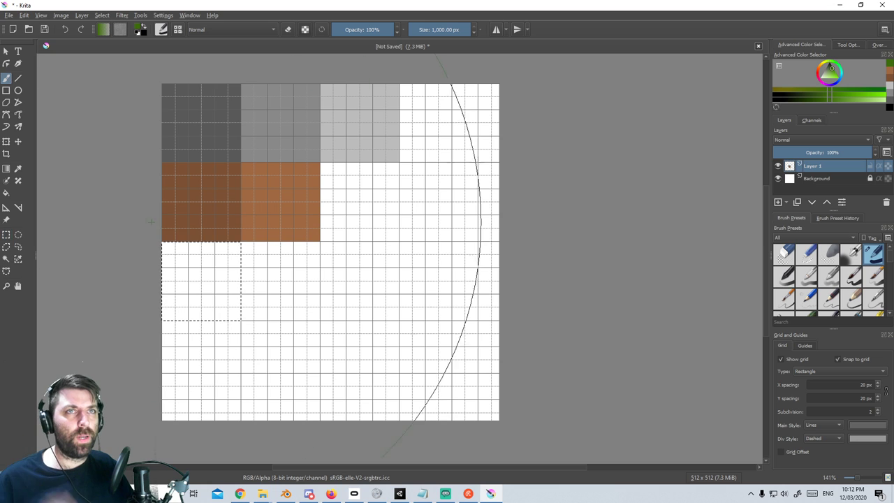
pyautogui.click(219, 293)
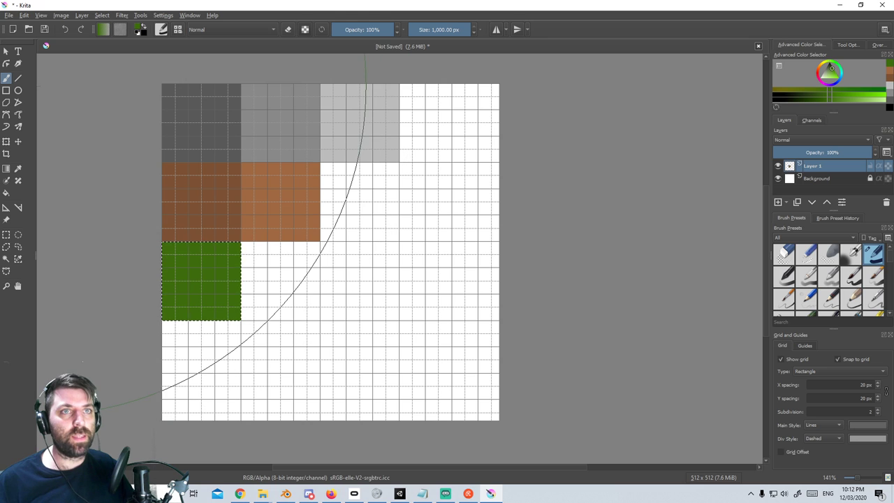
pyautogui.click(7, 235)
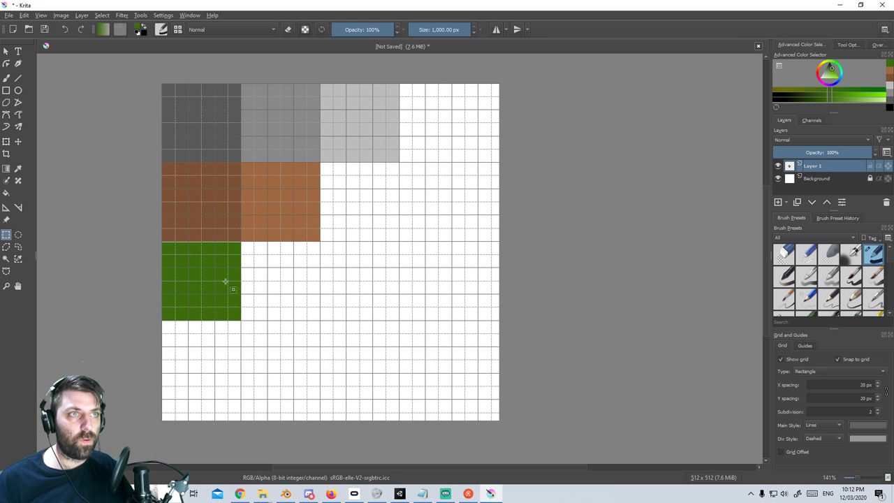
pyautogui.moveTo(244, 247); pyautogui.dragTo(320, 320)
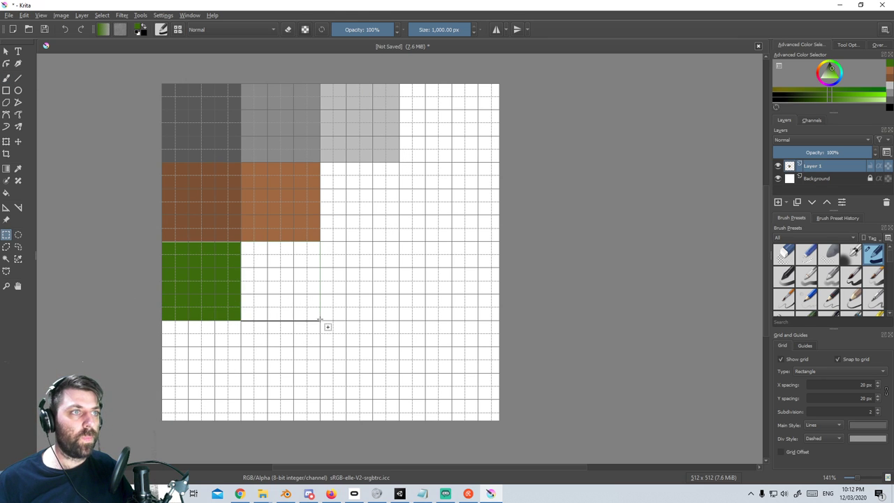
# Select the round tree, copy its Tree1 base colour hex 5CA514, and return to Krita
pyautogui.click(285, 494)
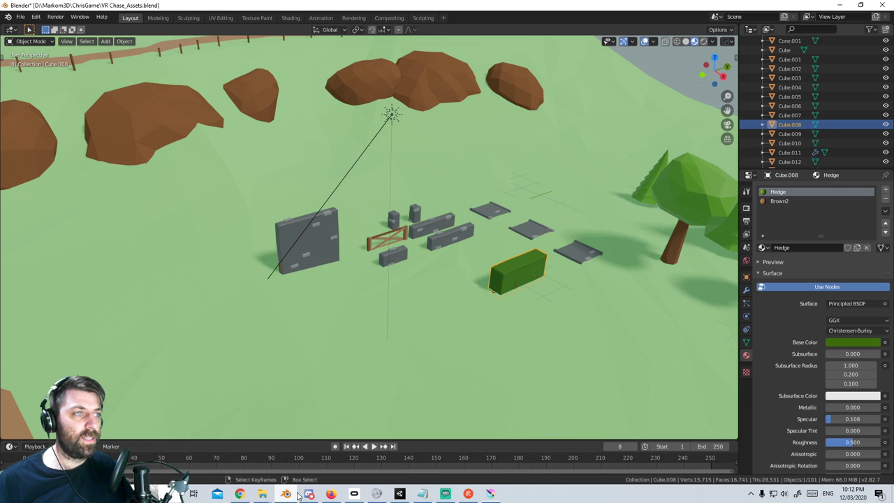
pyautogui.moveTo(616, 277); pyautogui.dragTo(571, 209, button='middle')
pyautogui.click(572, 210)
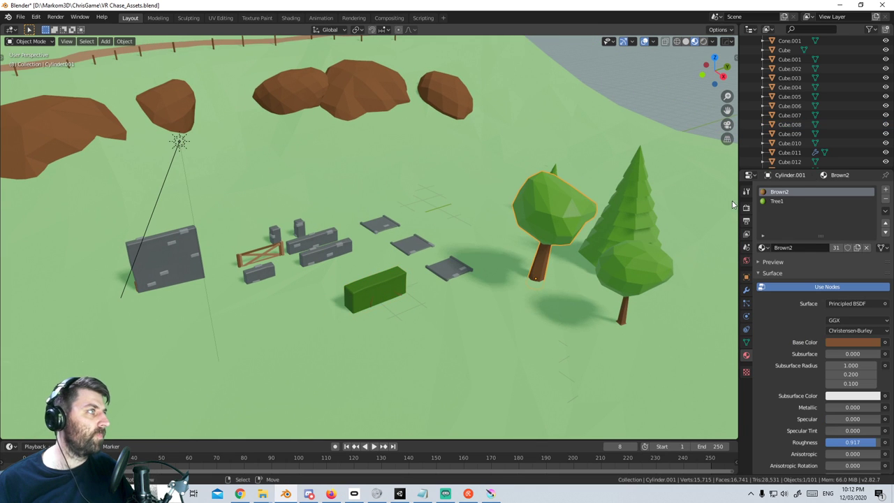
pyautogui.click(782, 201)
pyautogui.click(843, 342)
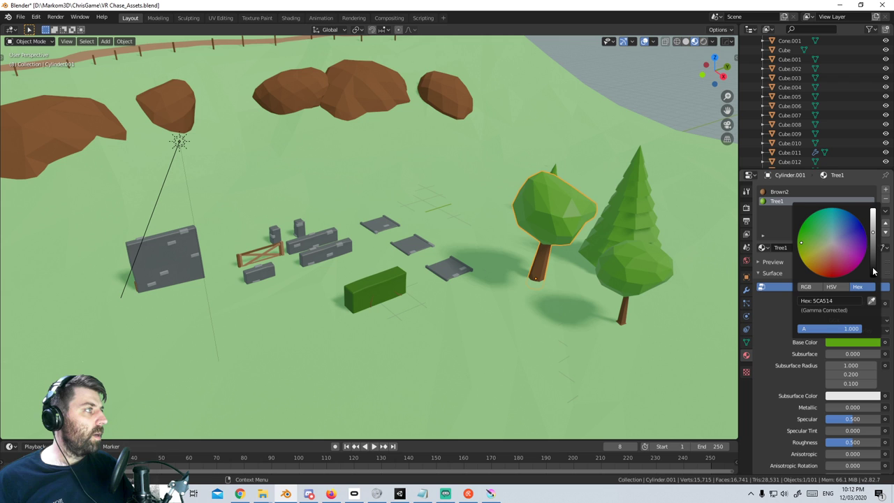
pyautogui.click(856, 303)
pyautogui.press('Return')
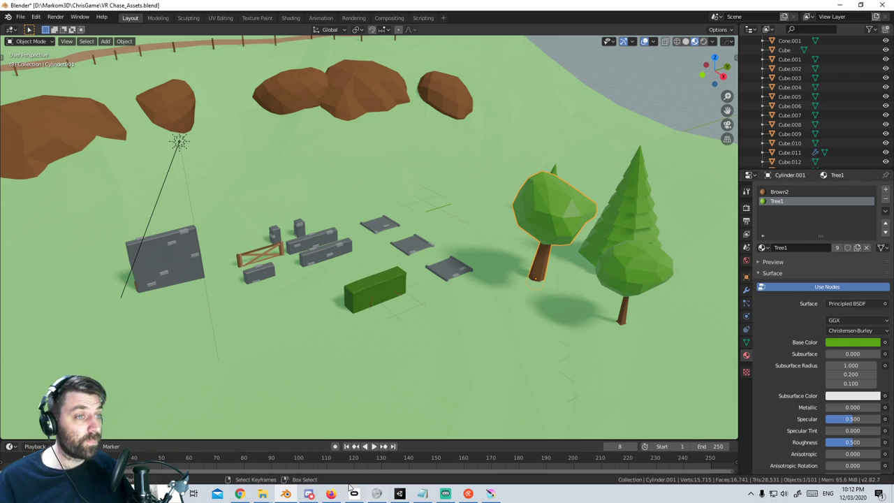
pyautogui.click(490, 494)
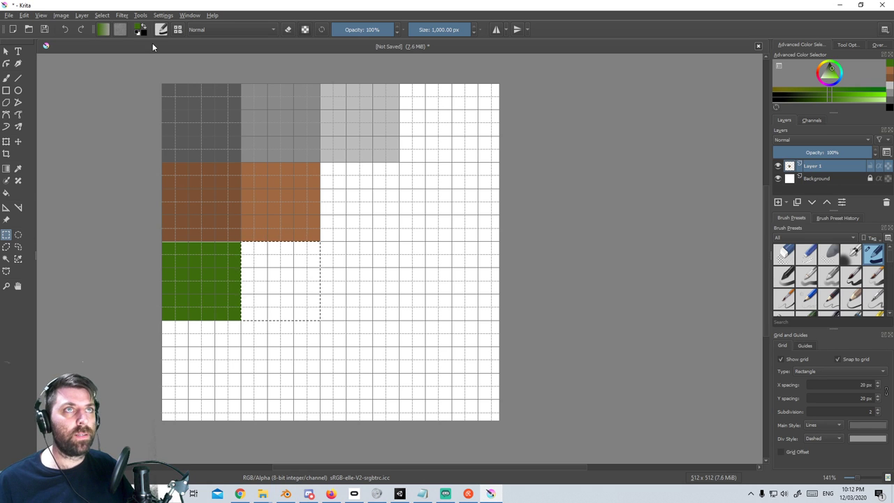
# Set the foreground to 5CA514 and fill the selected square beside the dark green
pyautogui.click(139, 27)
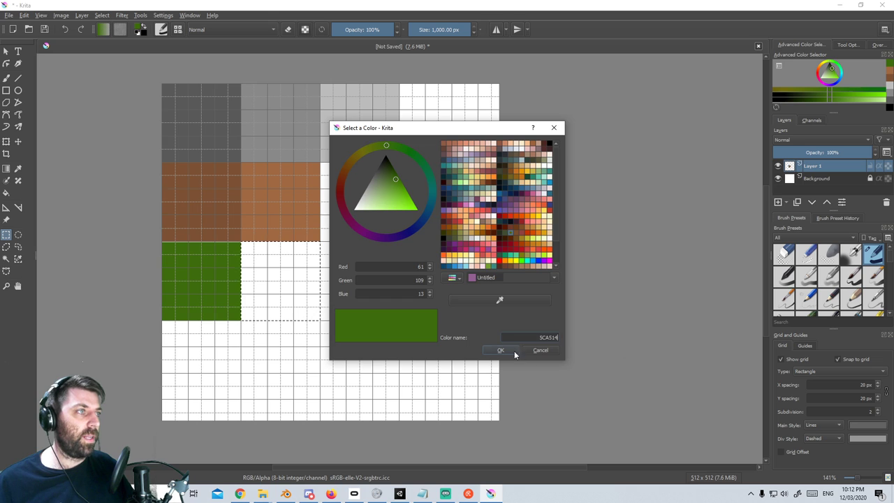
pyautogui.click(513, 352)
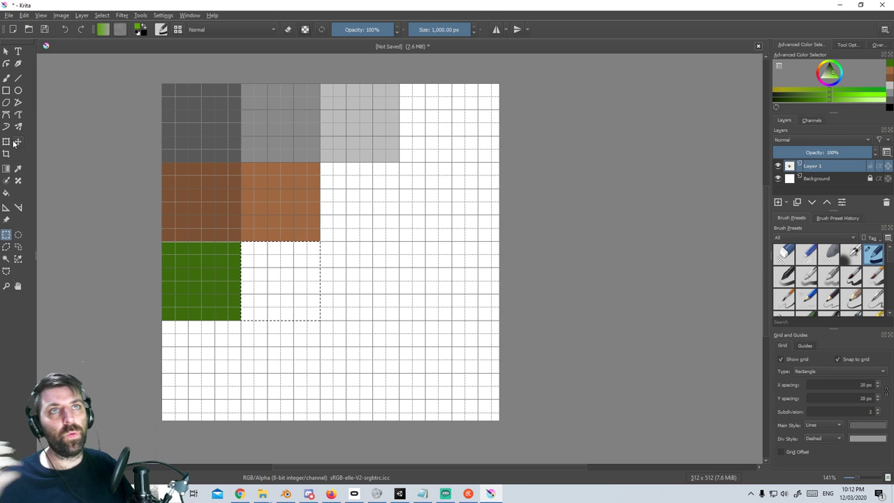
pyautogui.click(10, 79)
pyautogui.click(338, 282)
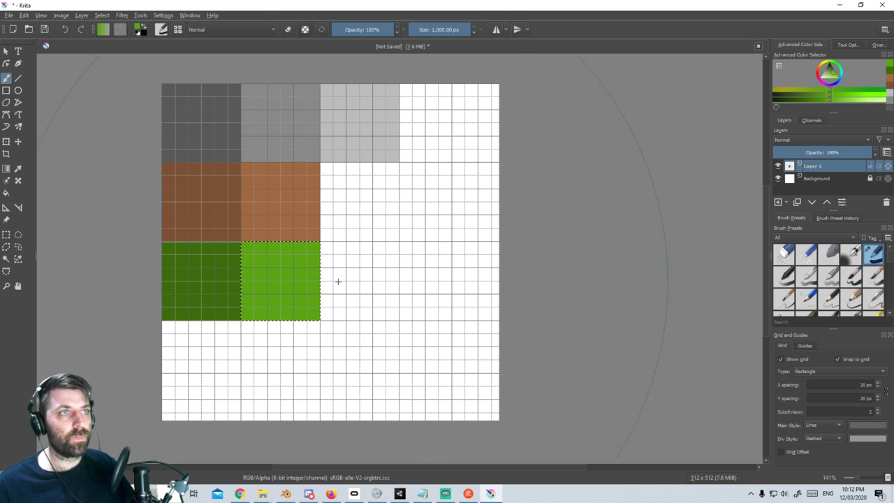
# Back in Blender, select a rock in the scene
pyautogui.click(287, 494)
pyautogui.click(370, 96)
pyautogui.scroll(-5, 264, 254)
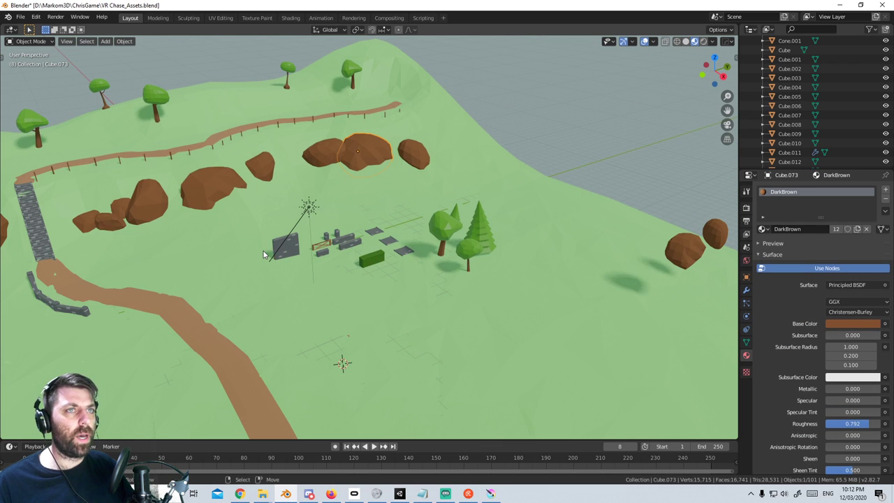
# Copy the ground plane's base colour hex 9BE77B and bring Krita back
pyautogui.click(381, 298)
pyautogui.scroll(3, 499, 257)
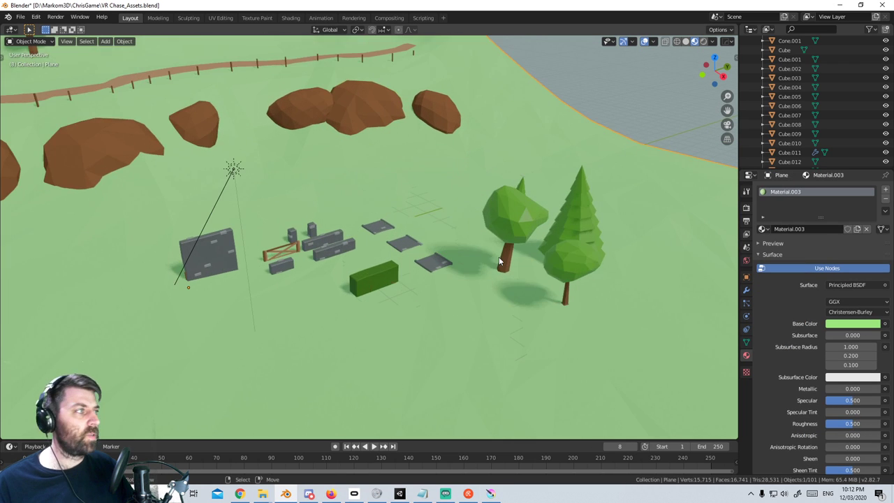
pyautogui.click(852, 323)
pyautogui.click(859, 282)
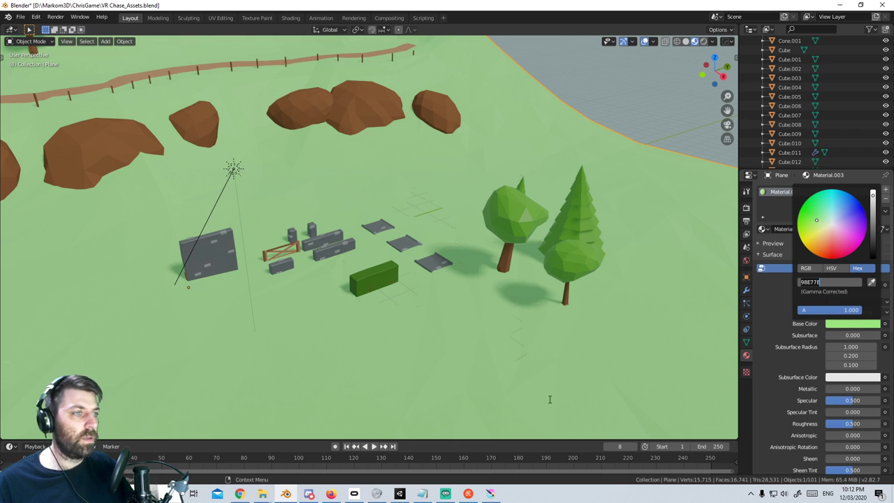
pyautogui.click(491, 494)
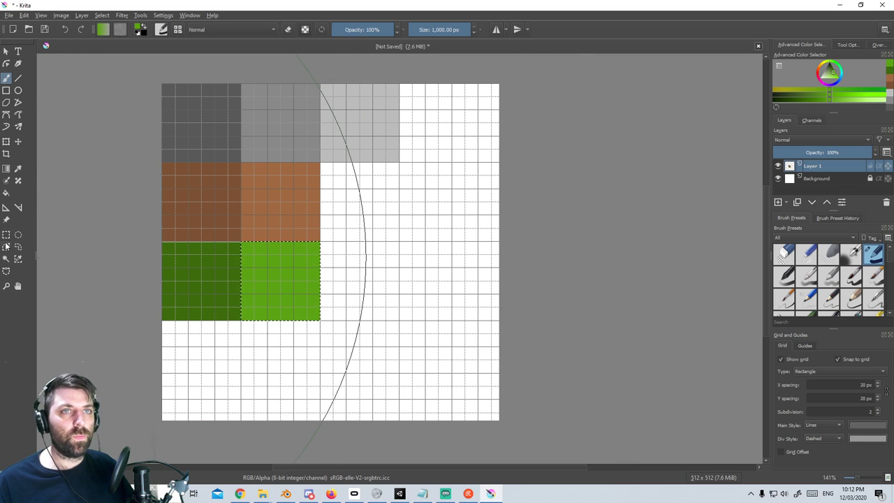
# Fill the empty square right of the light green with the new ground green, then return to Blender
pyautogui.hotkey('ctrl', 'r')
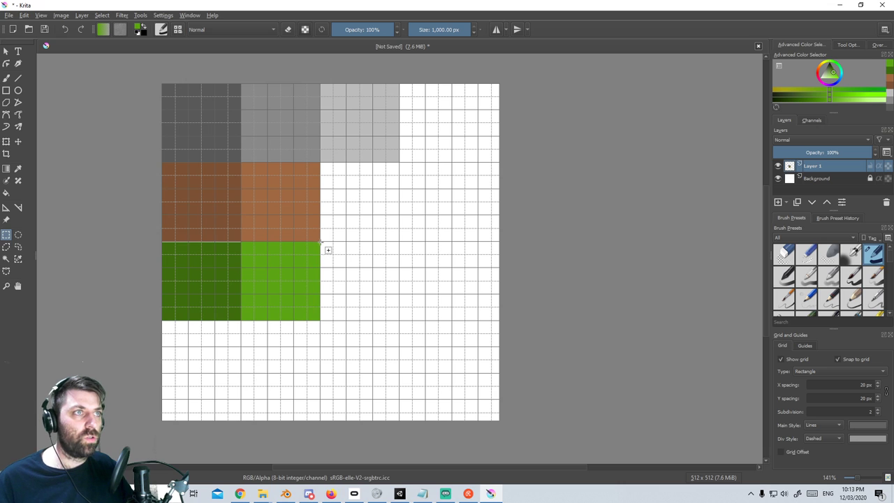
pyautogui.moveTo(347, 266); pyautogui.dragTo(401, 322)
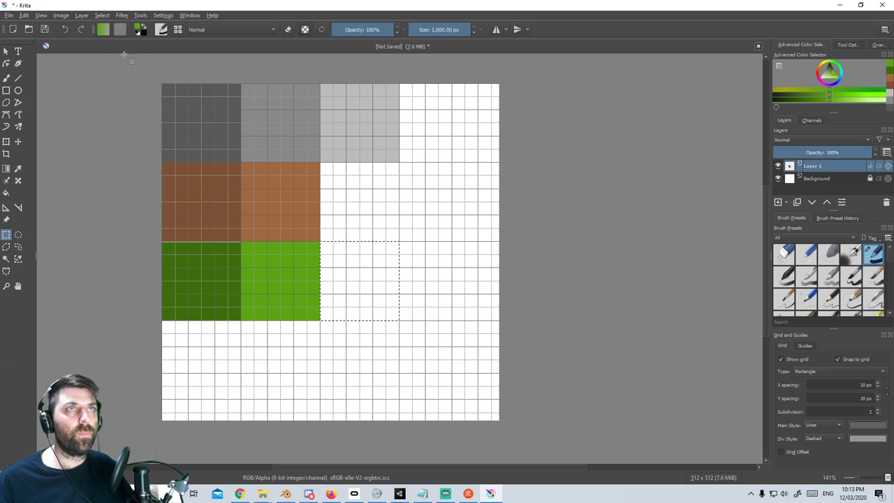
pyautogui.click(139, 27)
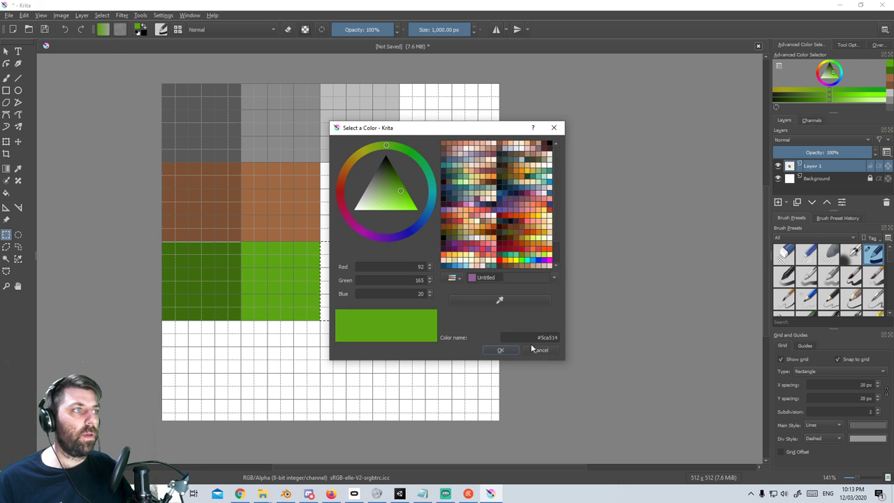
pyautogui.moveTo(536, 338); pyautogui.dragTo(582, 337)
pyautogui.click(504, 352)
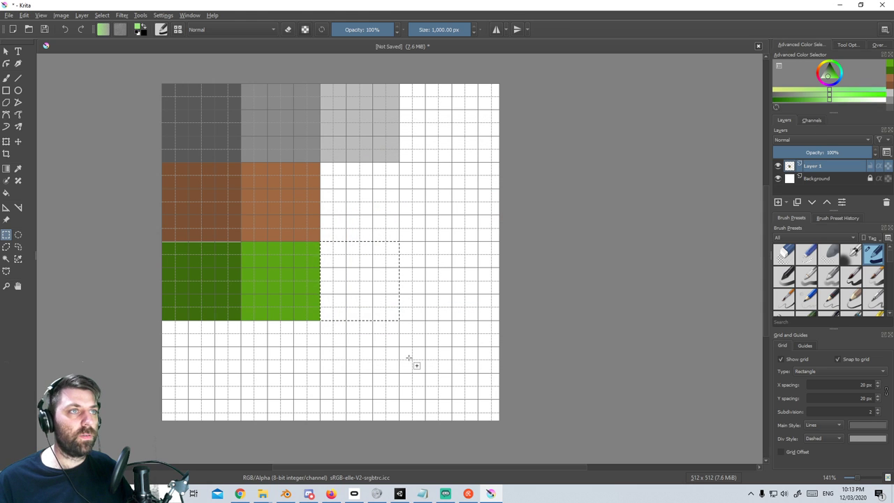
pyautogui.click(6, 79)
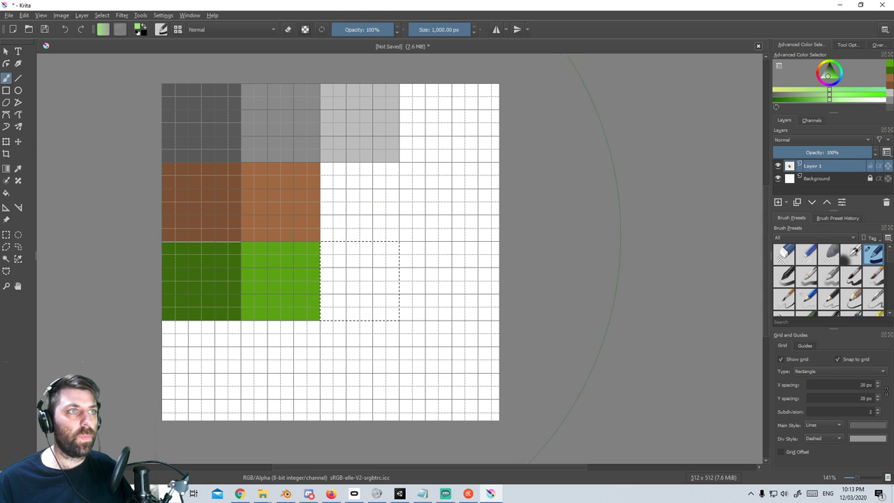
pyautogui.hotkey('shift', 'BackSpace')
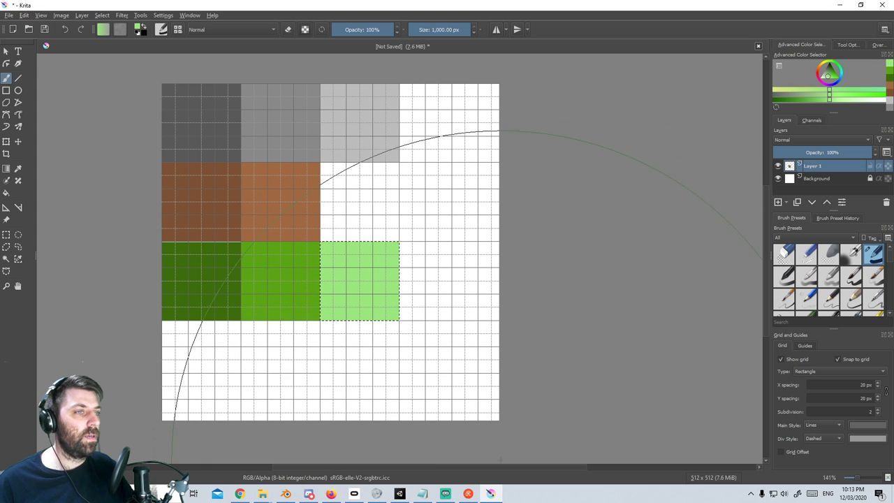
pyautogui.click(286, 493)
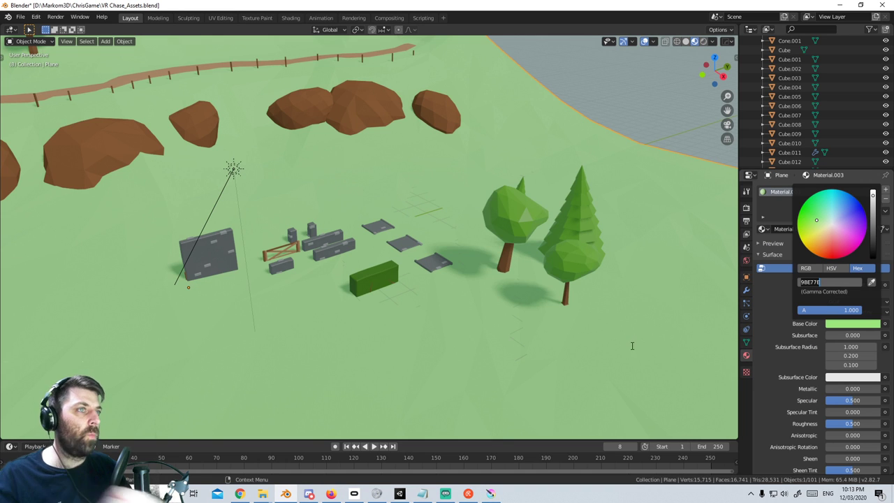
# Apply hex 9BE77E to the plane, copy the dark brown rock's hex 814F31, then return to Krita
pyautogui.press('Return')
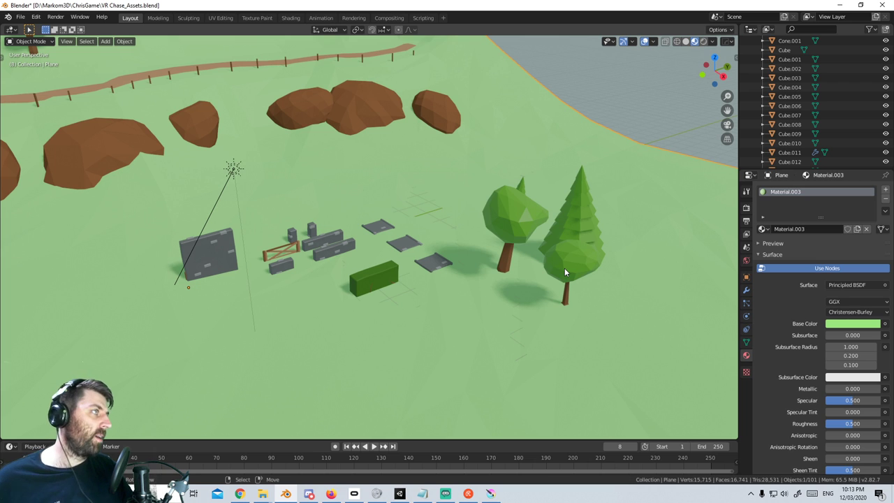
pyautogui.click(367, 112)
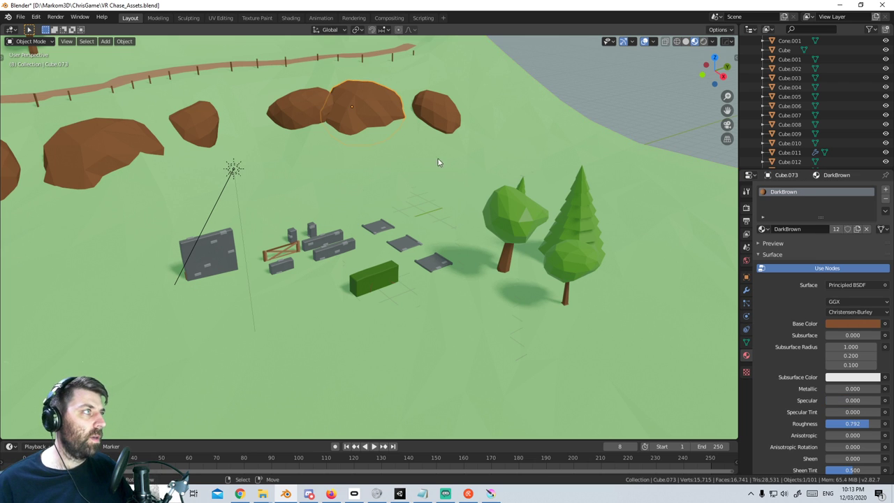
pyautogui.click(850, 324)
pyautogui.click(849, 284)
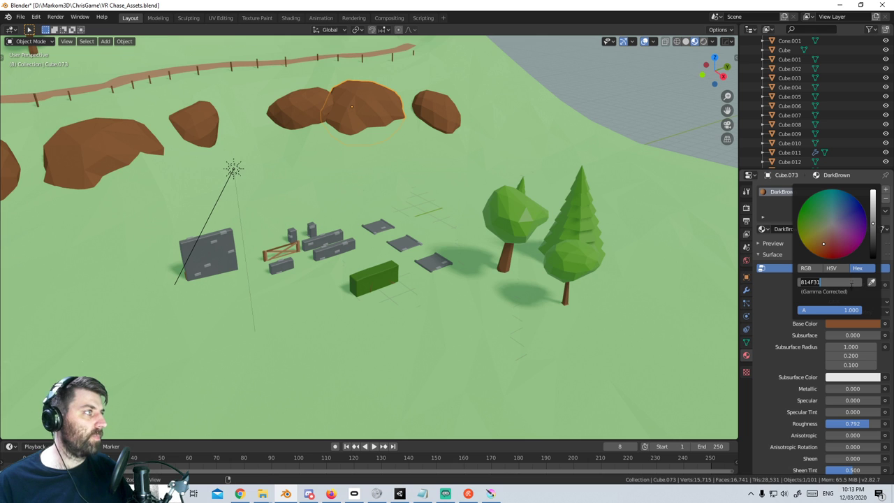
pyautogui.click(490, 493)
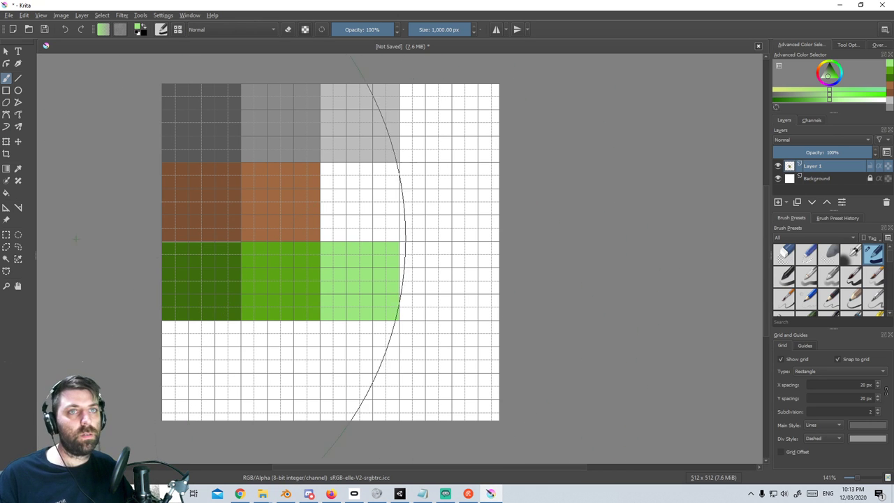
# Select the blank square after the two browns and set the foreground colour to 814F31
pyautogui.click(6, 235)
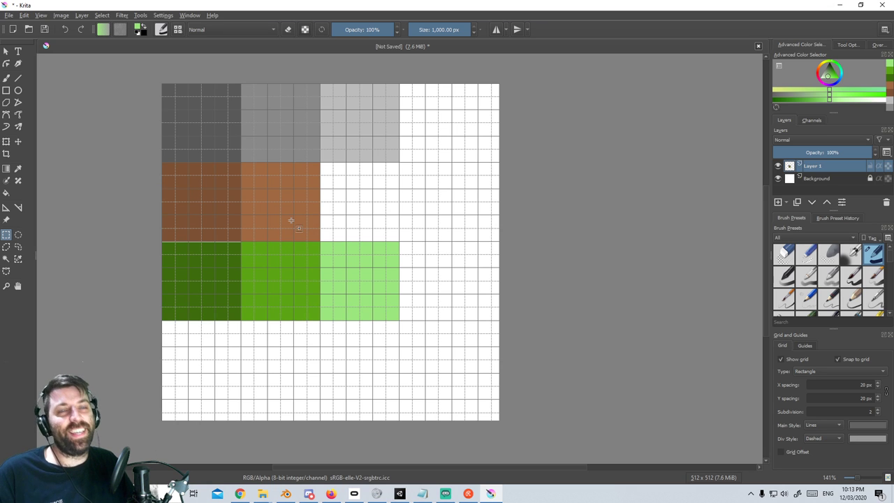
pyautogui.moveTo(321, 163); pyautogui.dragTo(399, 242)
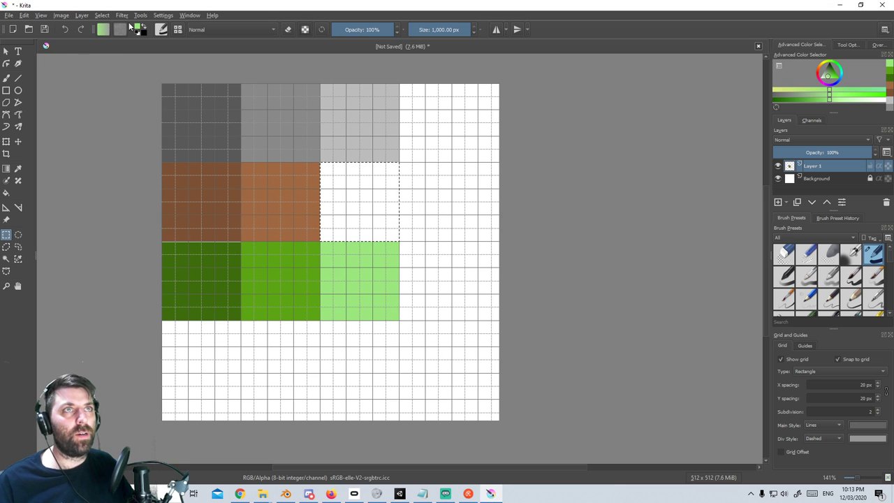
pyautogui.click(136, 26)
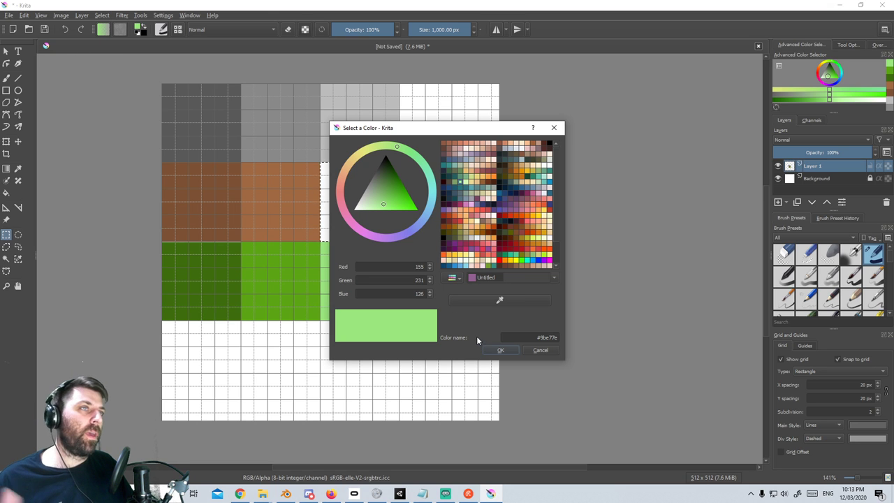
pyautogui.moveTo(535, 337); pyautogui.dragTo(622, 341)
pyautogui.write('814F31')
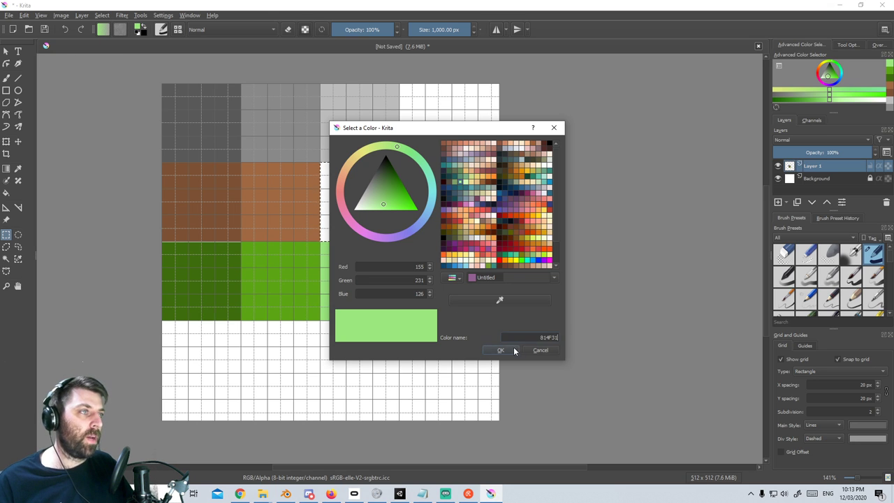
pyautogui.click(514, 351)
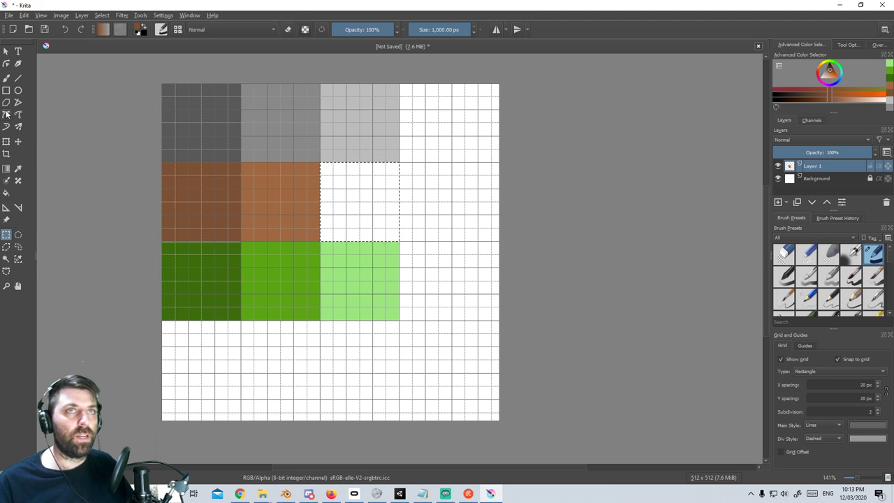
# Fill the selected square with dark brown 814F31, then switch to a browser window
pyautogui.click(6, 77)
pyautogui.click(358, 201)
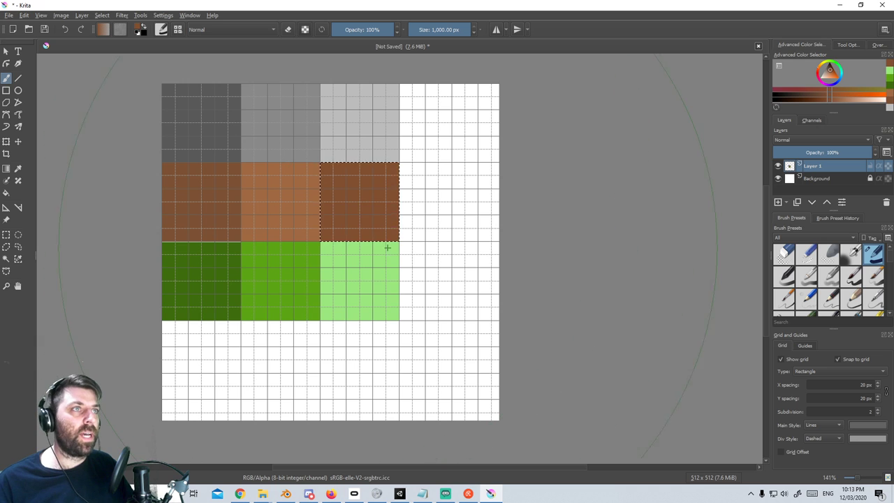
pyautogui.rightClick(398, 269)
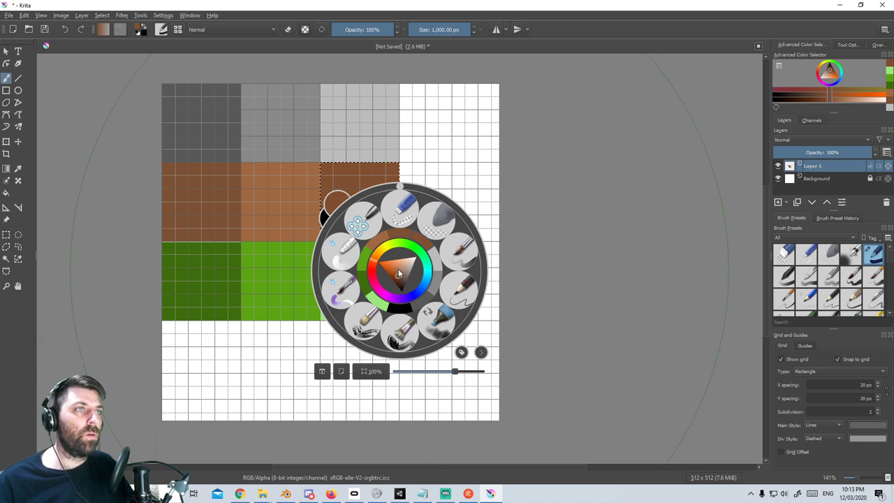
pyautogui.click(580, 318)
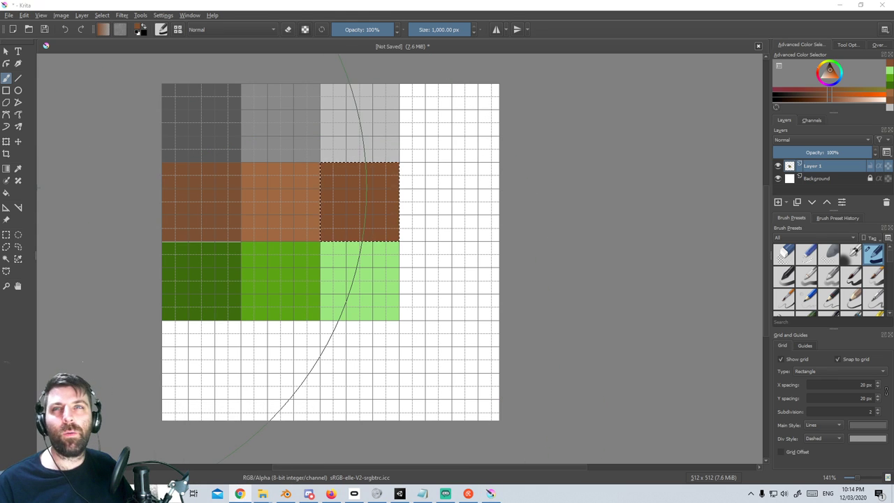
pyautogui.hotkey('alt', 'Tab')
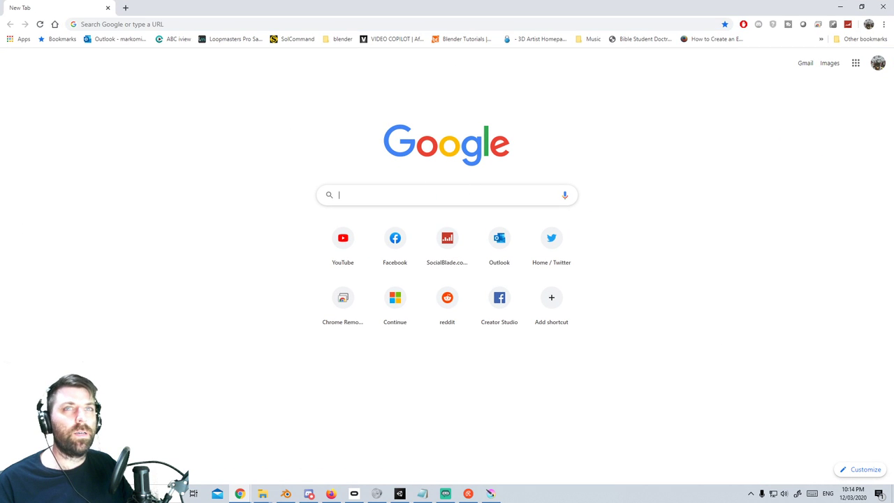
# Search Google for 'colour pallet' and open the Coolors.co result in a new tab
pyautogui.click(463, 194)
pyautogui.write('colo')
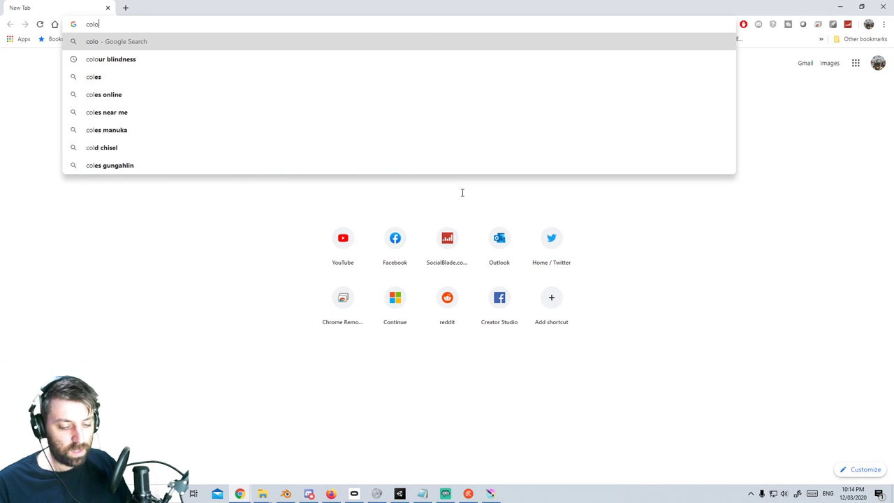
pyautogui.write('ur pallet')
pyautogui.press('Return')
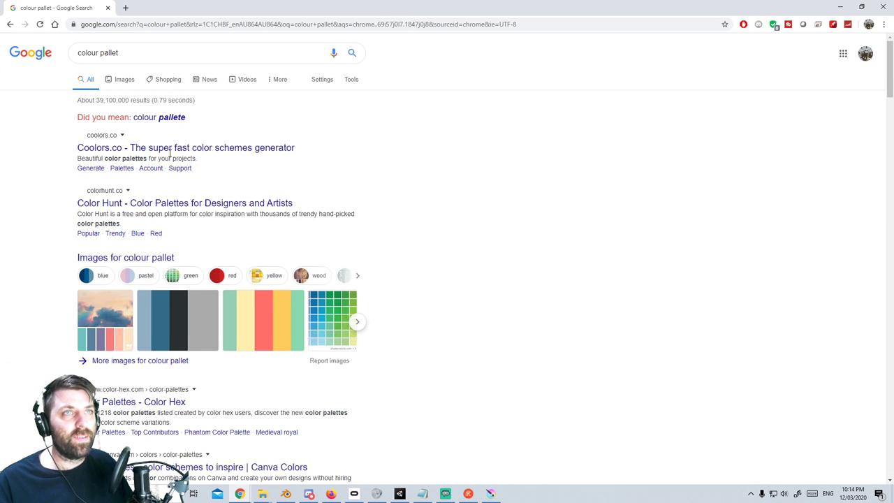
pyautogui.rightClick(175, 148)
pyautogui.click(189, 152)
pyautogui.click(158, 7)
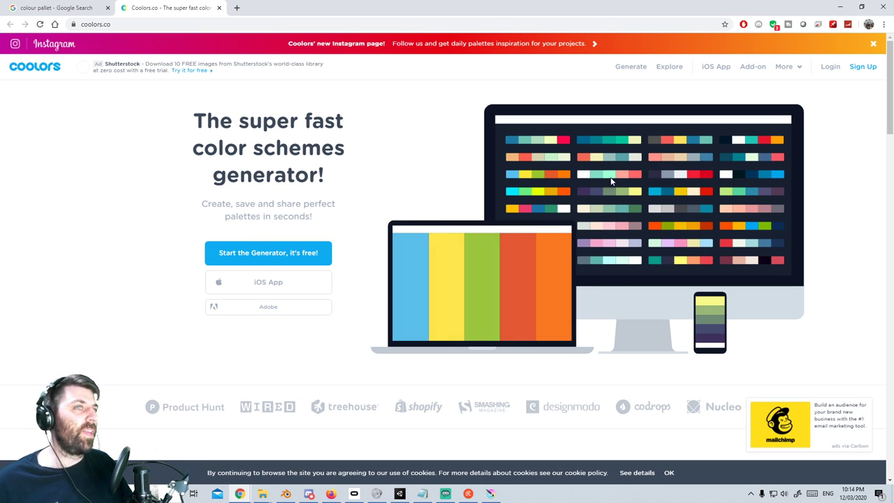
# Launch the Coolors generator, go through its tutorial, and open the Nature palette from Explore
pyautogui.click(302, 260)
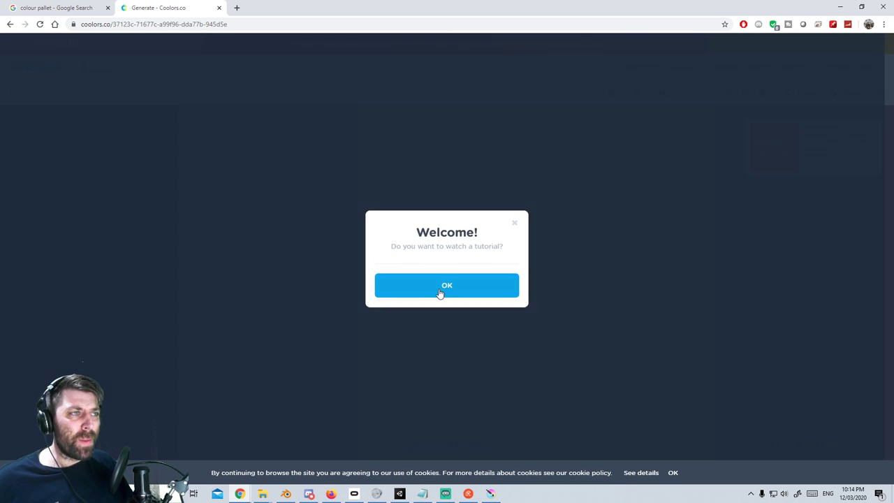
pyautogui.click(439, 293)
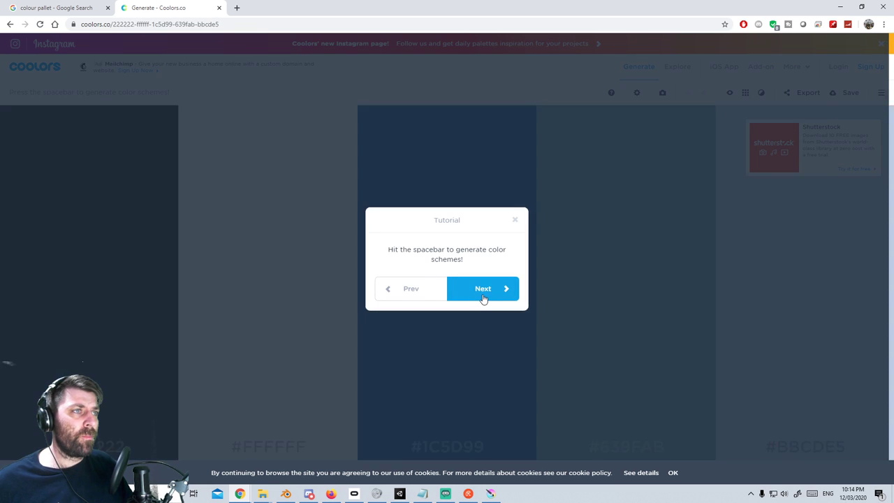
pyautogui.click(481, 297)
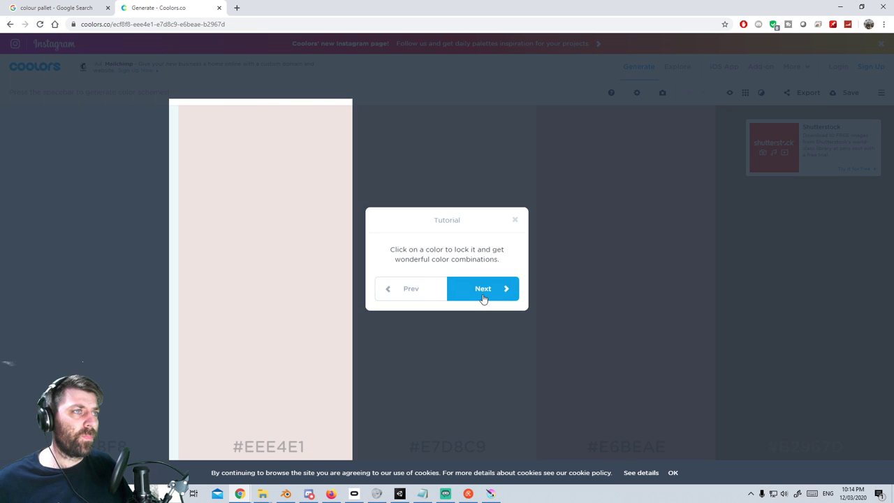
pyautogui.click(483, 296)
pyautogui.click(483, 297)
pyautogui.click(515, 220)
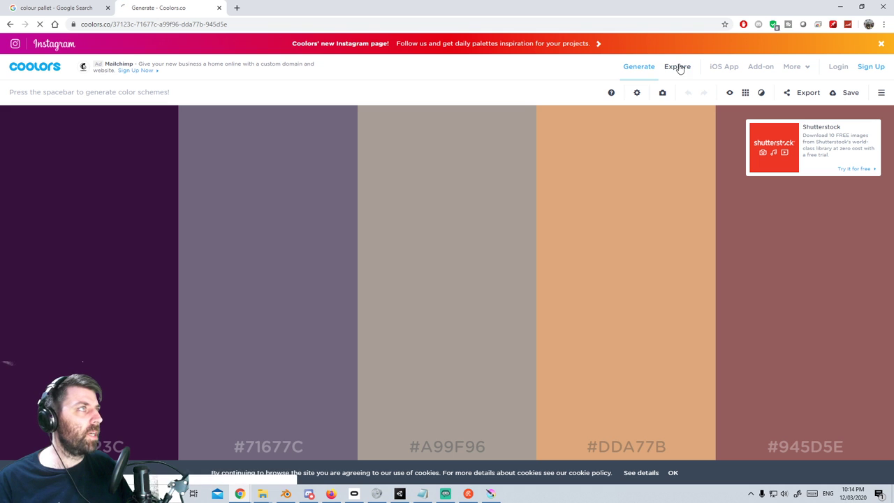
pyautogui.click(677, 67)
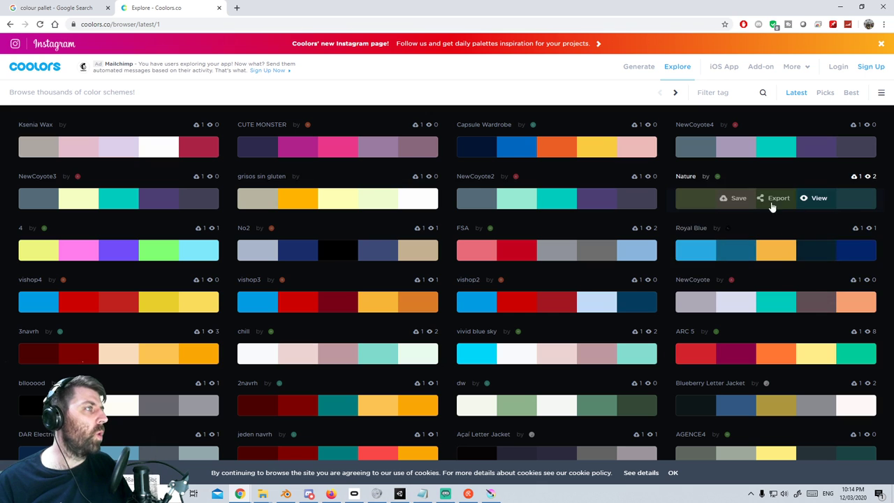
pyautogui.moveTo(775, 198)
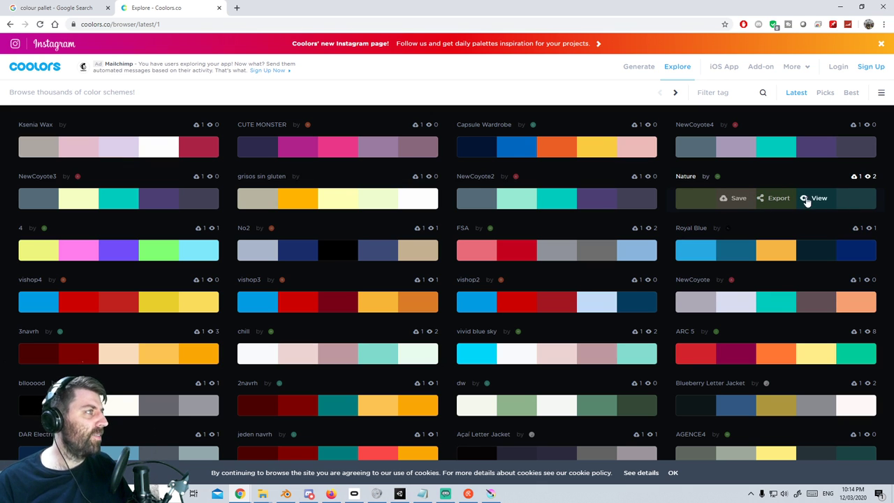
pyautogui.click(806, 201)
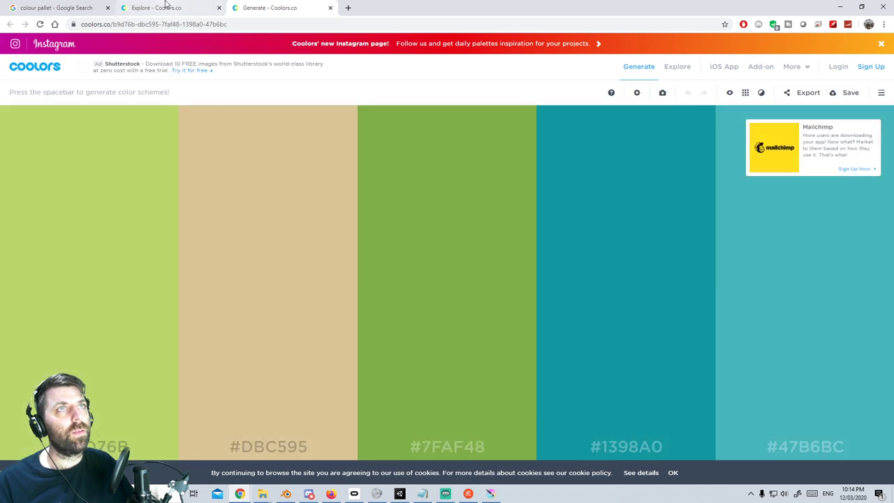
# View alternative shades of the tan #DBC595, then minimize Chrome to return to Krita
pyautogui.click(168, 7)
pyautogui.click(278, 7)
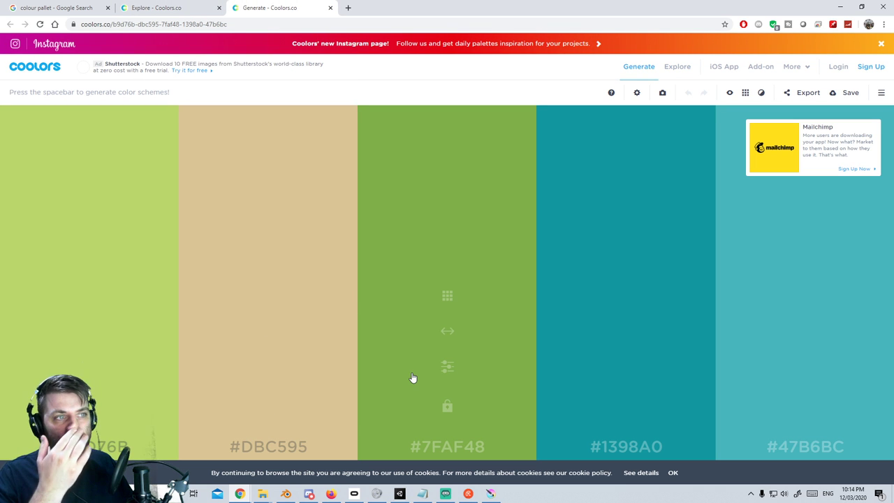
pyautogui.moveTo(268, 296)
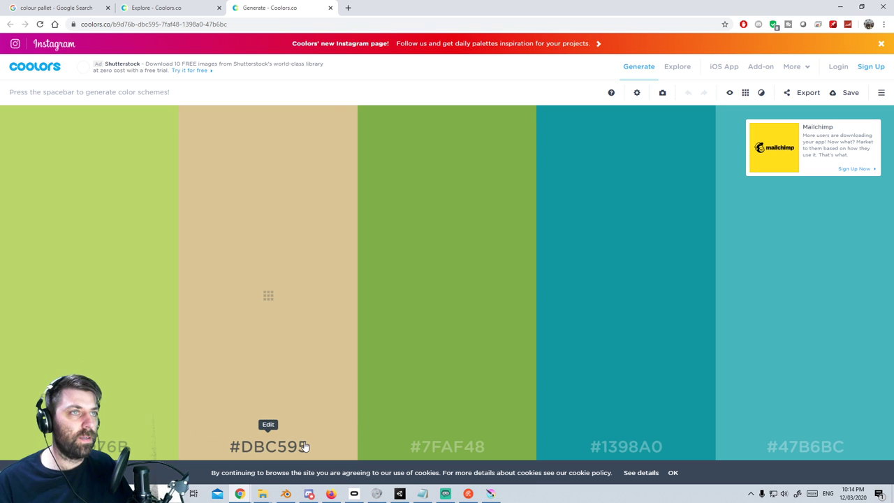
pyautogui.click(268, 296)
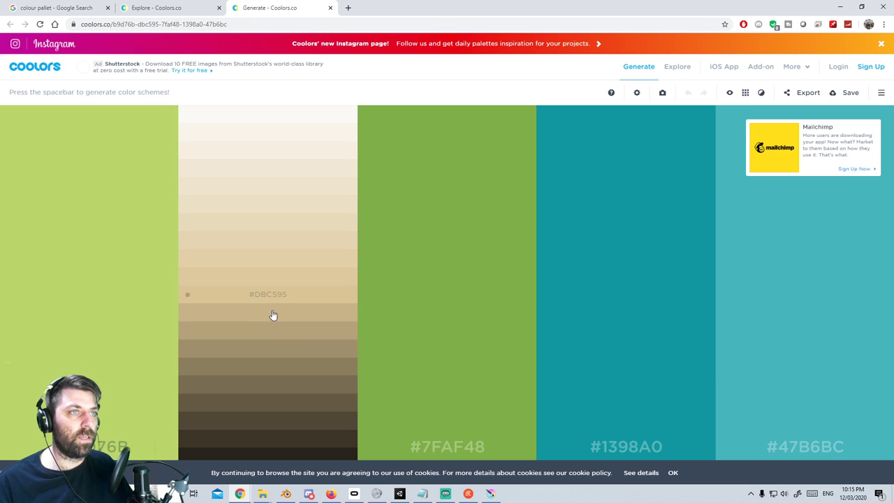
pyautogui.click(233, 299)
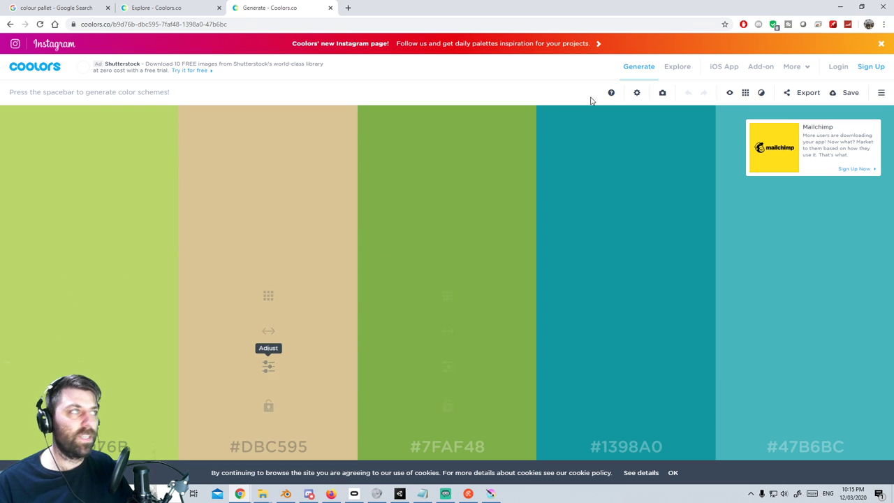
pyautogui.click(839, 6)
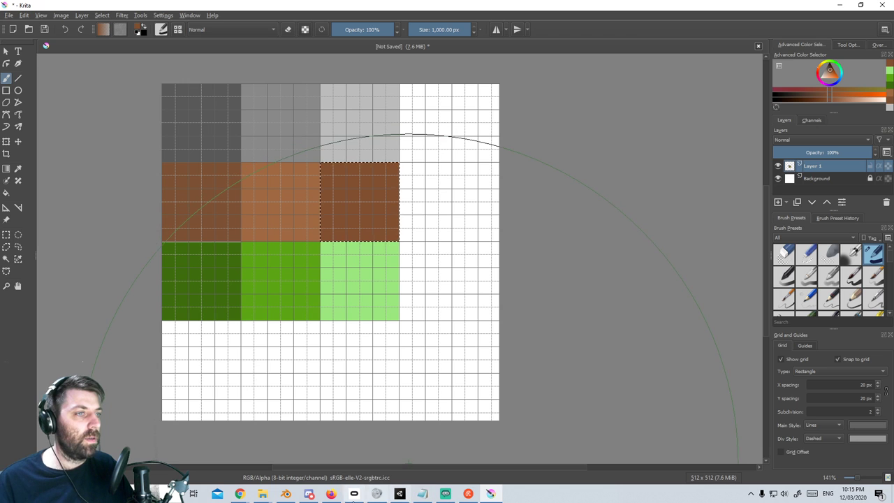
# Dismiss Blender's colour picker, minimize Blender, and rotate the Krita canvas about 8 degrees
pyautogui.click(285, 493)
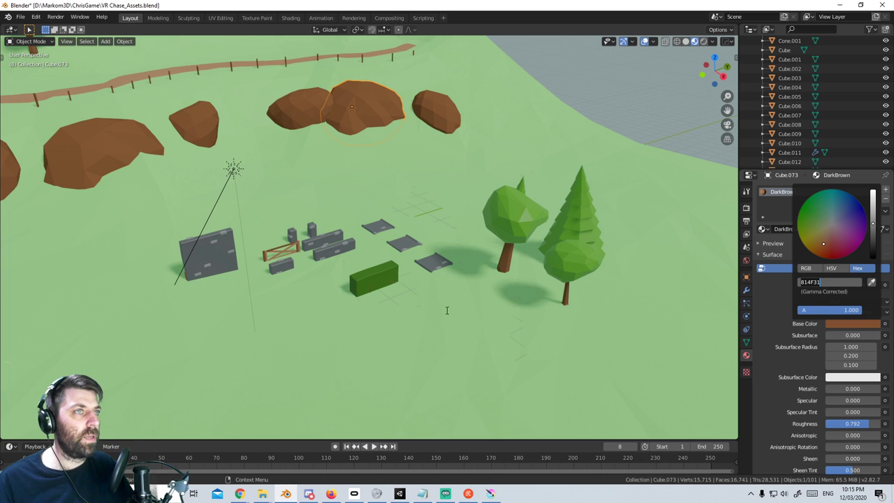
pyautogui.press('Return')
pyautogui.scroll(-5, 403, 299)
pyautogui.scroll(2, 384, 304)
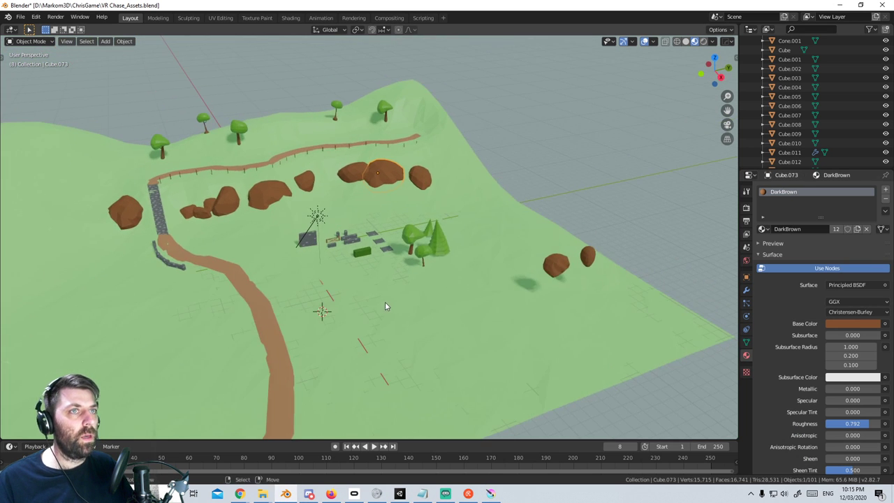
pyautogui.scroll(-2, 391, 304)
pyautogui.click(839, 4)
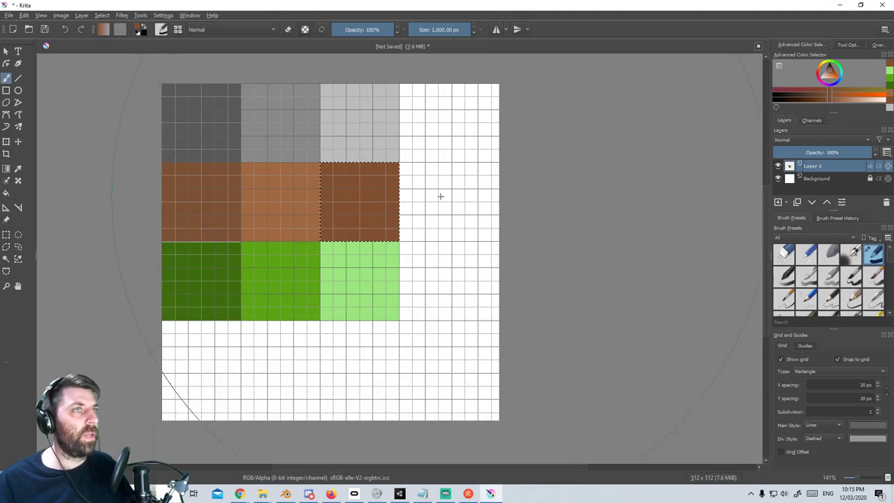
pyautogui.keyDown('shift'); pyautogui.moveTo(439, 196); pyautogui.dragTo(423, 195); pyautogui.keyUp('shift')
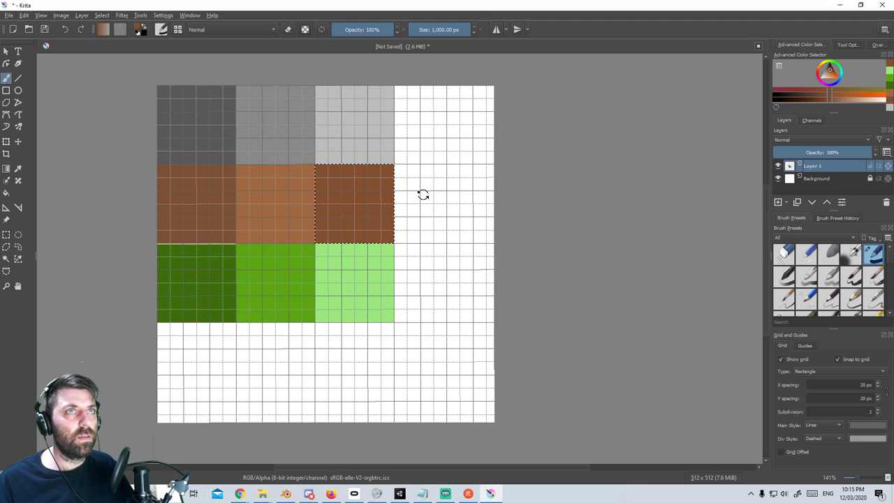
# Start Save As and browse to the Markom3D folder on Games (D:)
pyautogui.click(10, 14)
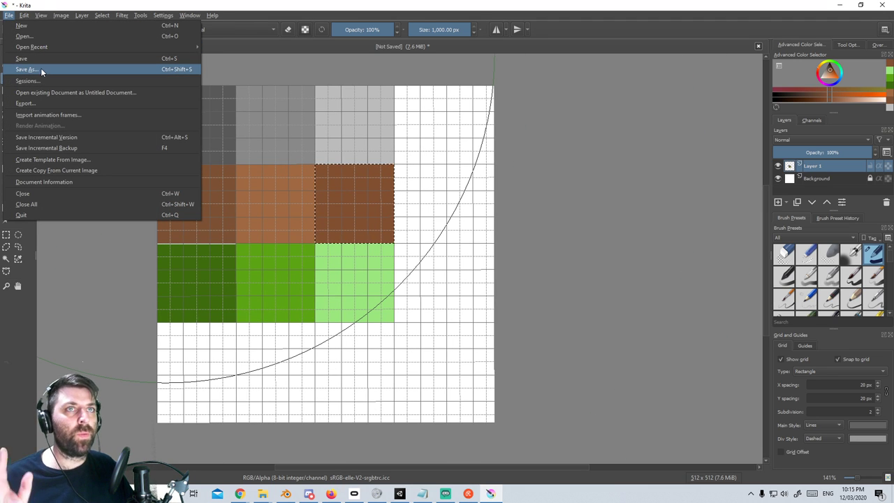
pyautogui.click(40, 68)
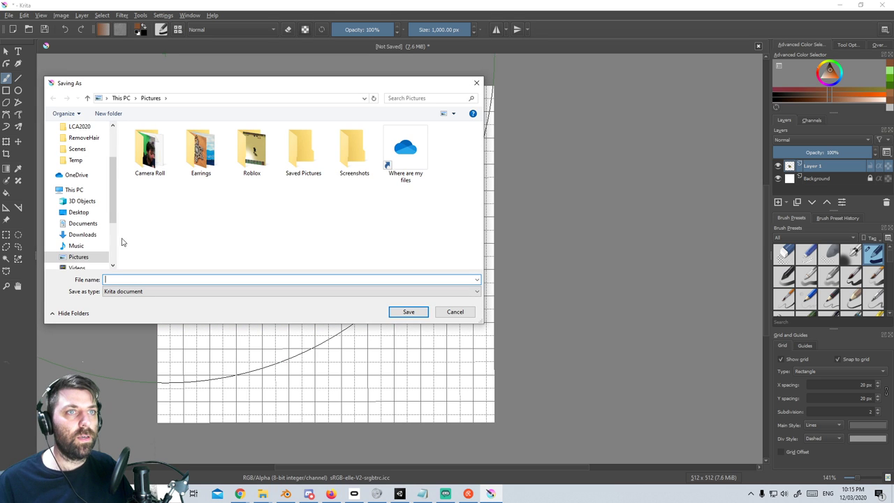
pyautogui.scroll(-2, 84, 224)
pyautogui.scroll(-3, 84, 223)
pyautogui.click(83, 204)
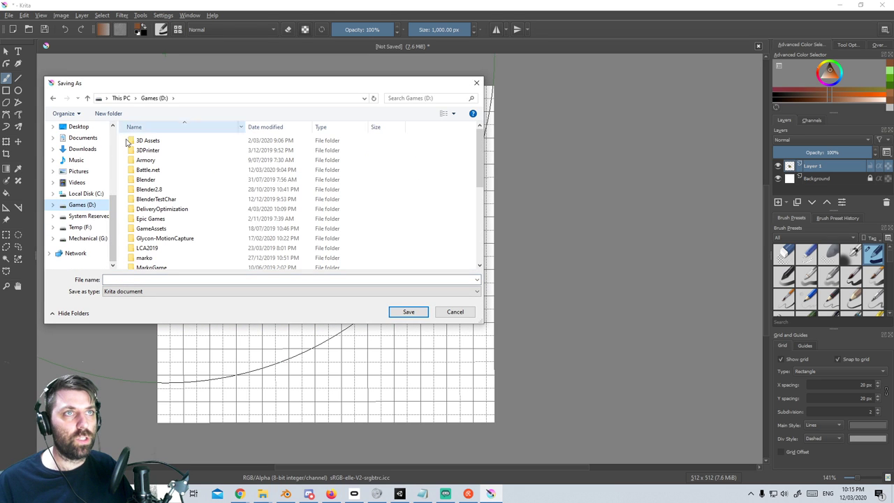
pyautogui.scroll(-2, 160, 238)
pyautogui.click(157, 224)
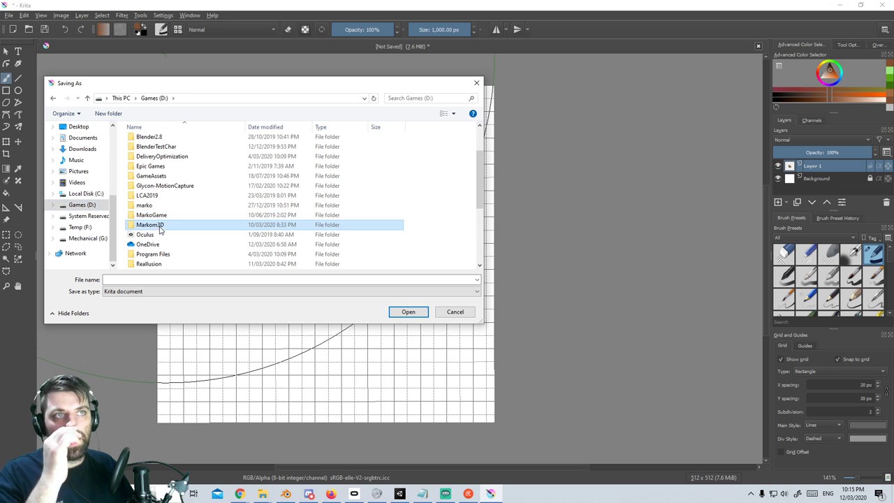
pyautogui.doubleClick(159, 229)
# Open the ChrisGame folder and save the document as TexturesThing.kra
pyautogui.scroll(-2, 178, 230)
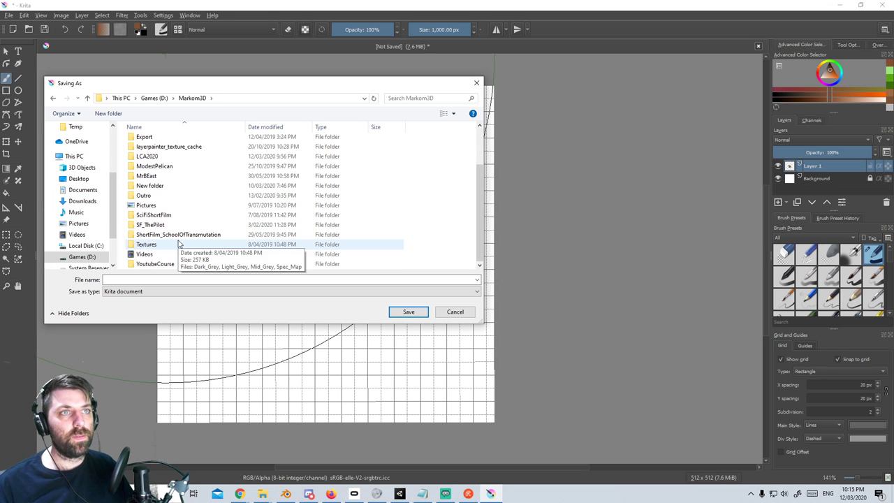
pyautogui.scroll(1, 174, 240)
pyautogui.scroll(1, 167, 241)
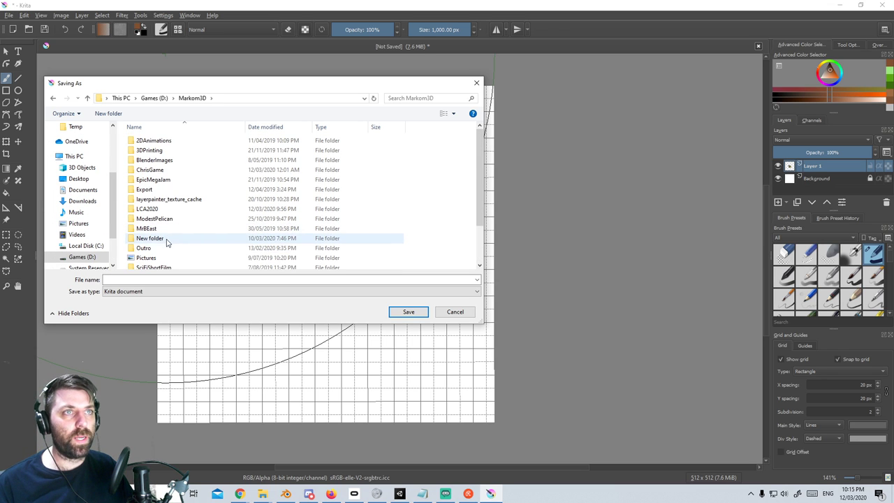
pyautogui.click(187, 172)
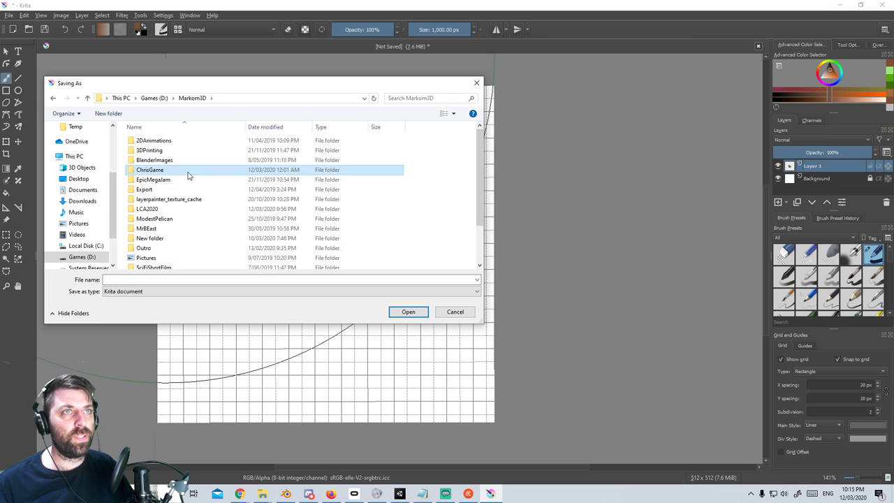
pyautogui.doubleClick(187, 172)
pyautogui.click(176, 279)
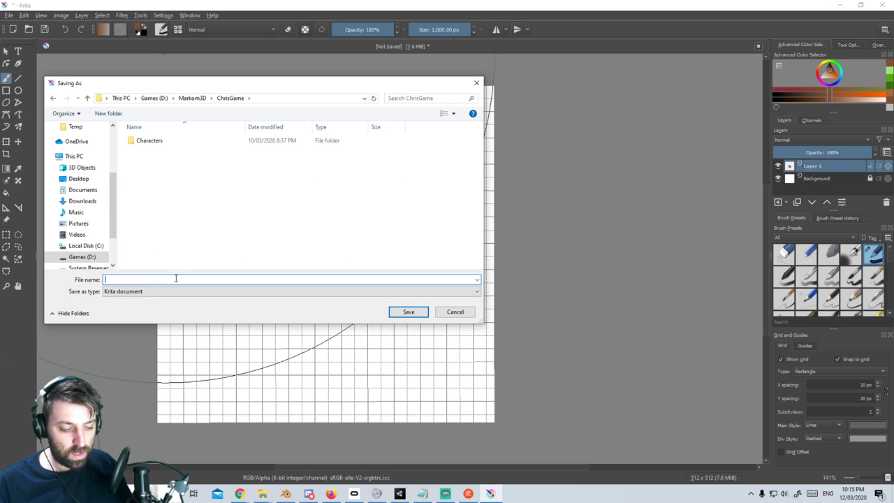
pyautogui.write('TexturesThing')
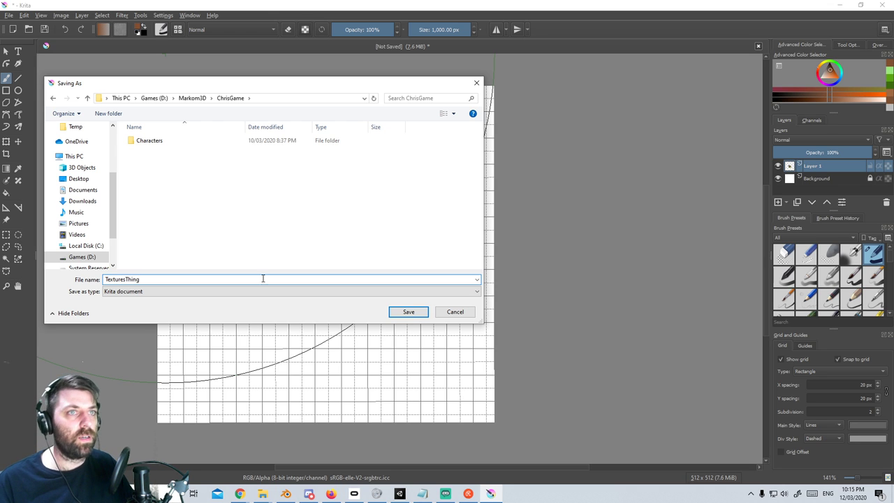
pyautogui.click(408, 311)
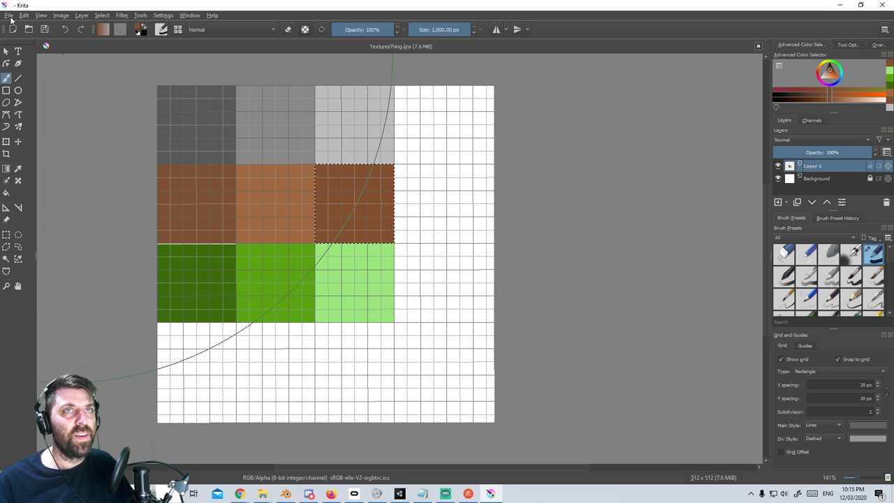
pyautogui.click(11, 18)
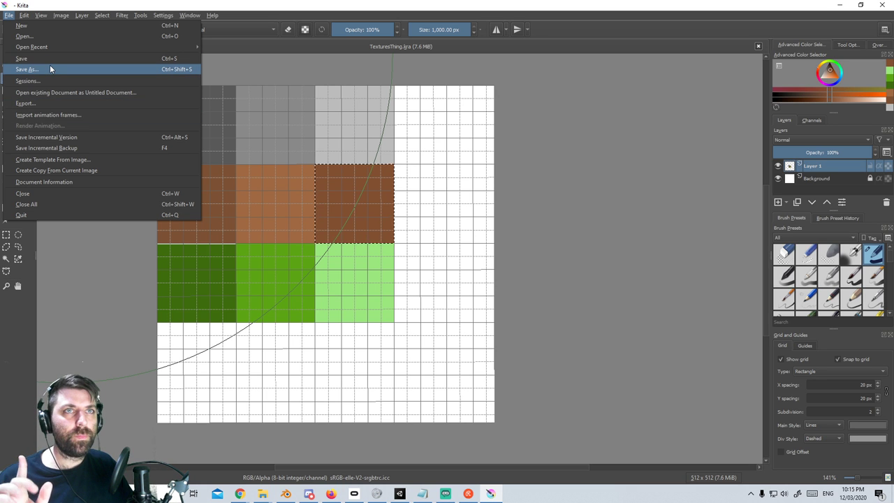
# Export the palette as a PNG image named Tex_SummerPallette into ChrisGame
pyautogui.click(49, 101)
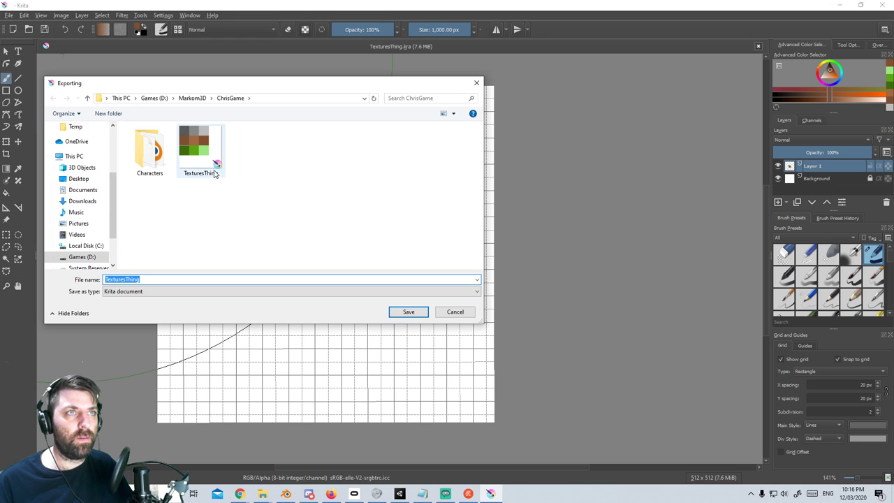
pyautogui.click(152, 291)
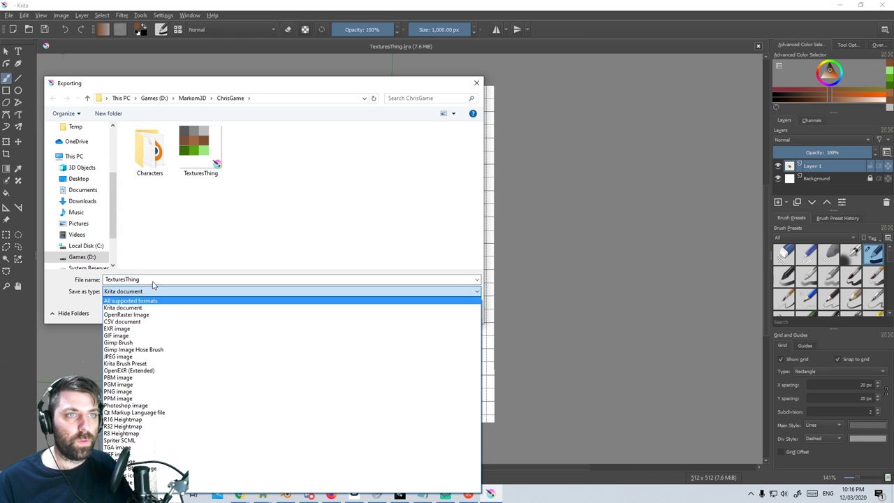
pyautogui.click(161, 392)
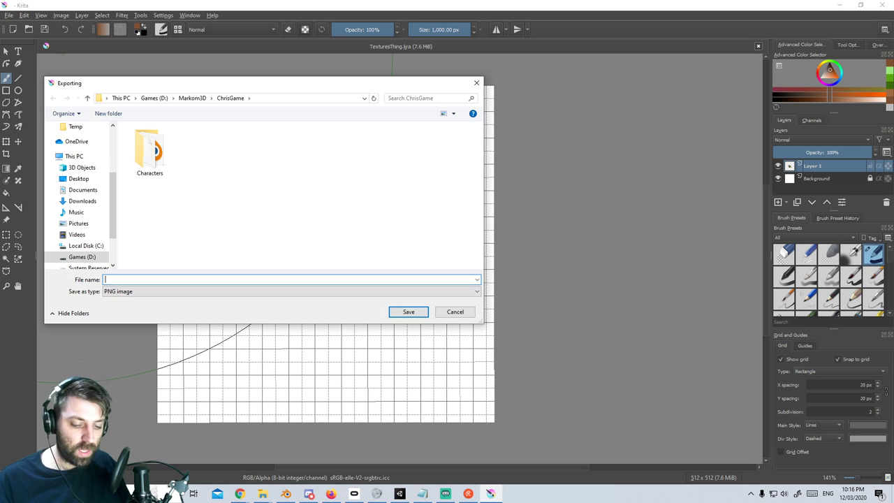
pyautogui.write('Tex')
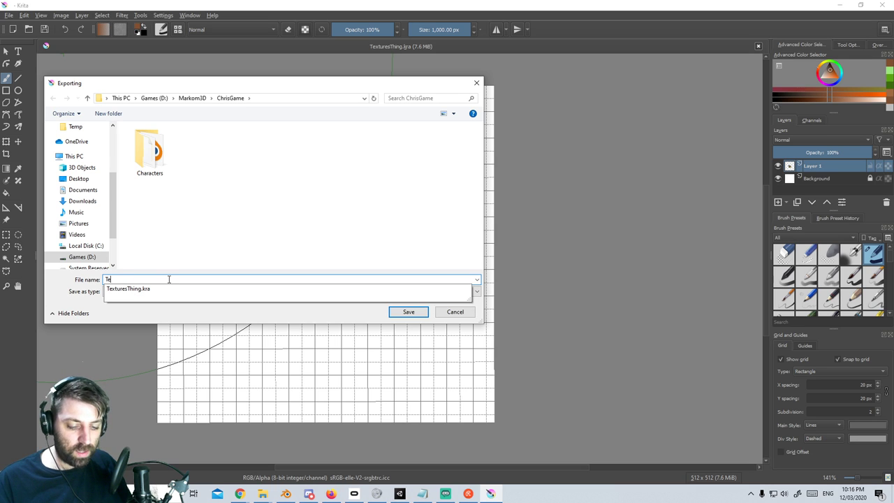
pyautogui.write('_SummerPallette')
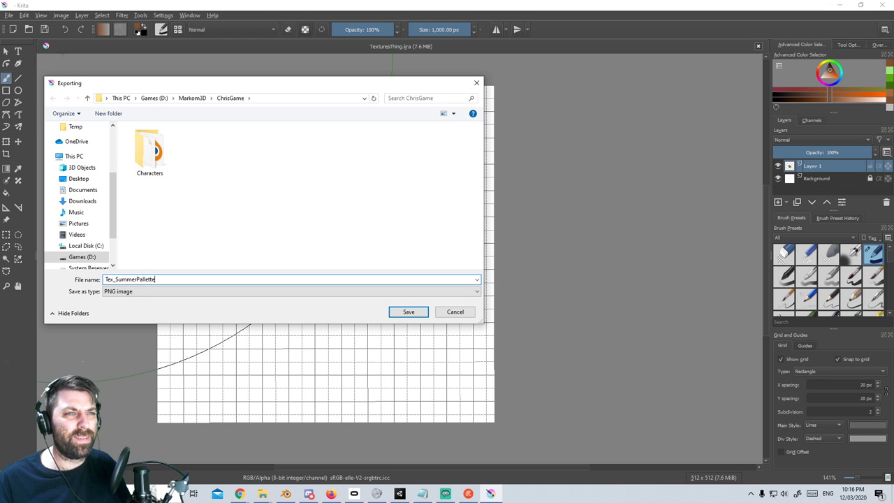
pyautogui.press('Return')
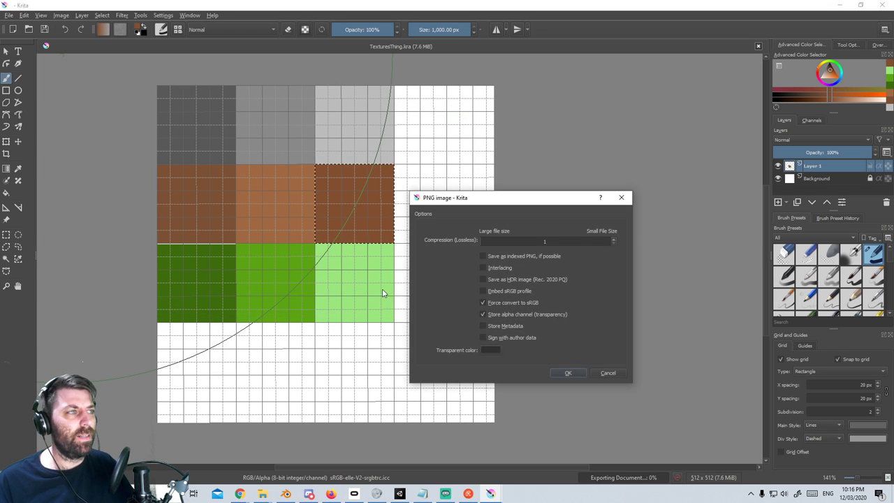
pyautogui.click(569, 374)
# Minimise Krita and Unity, bring Blender back, and select the pine tree
pyautogui.click(838, 5)
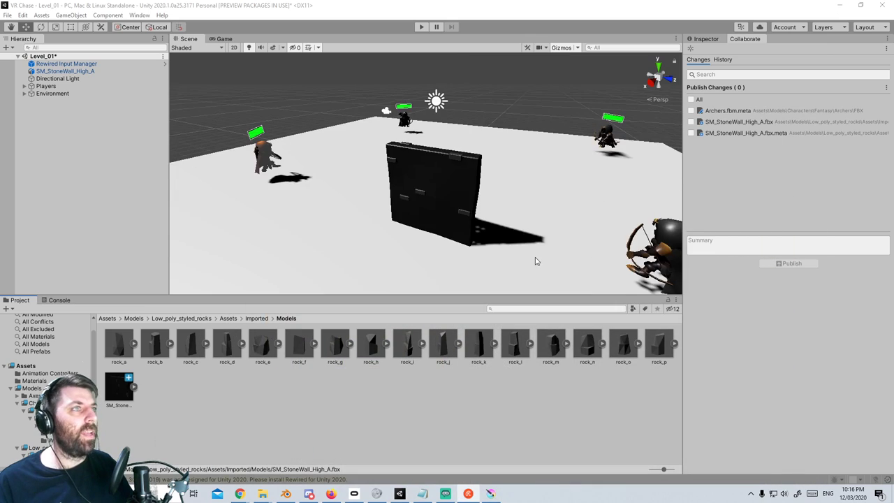
pyautogui.click(838, 5)
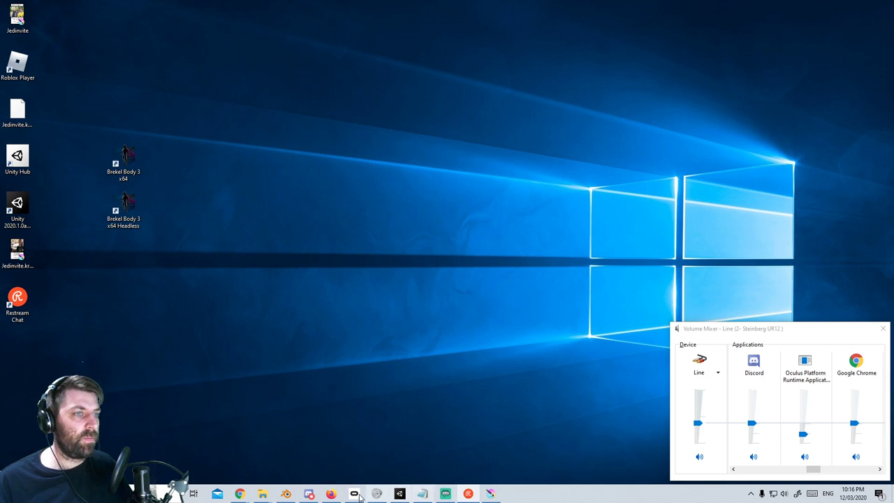
pyautogui.click(286, 493)
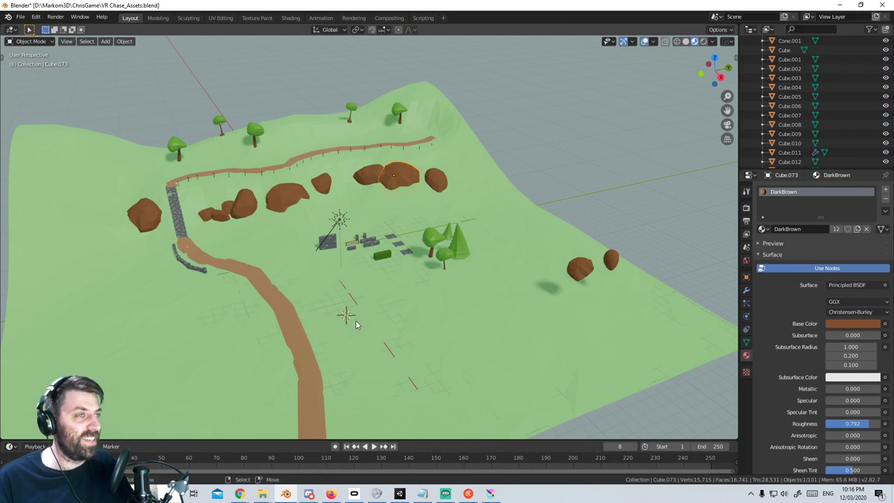
pyautogui.scroll(2, 380, 301)
pyautogui.click(427, 286)
# Orbit and zoom around the pine tree to view the hills, path and terrain
pyautogui.scroll(3, 391, 283)
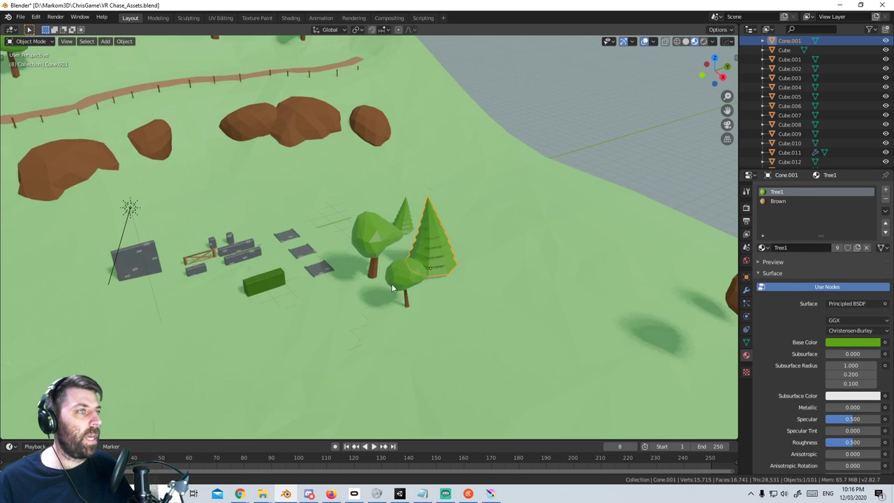
pyautogui.moveTo(391, 284); pyautogui.dragTo(502, 294, button='middle')
pyautogui.moveTo(651, 258); pyautogui.dragTo(516, 284, button='middle')
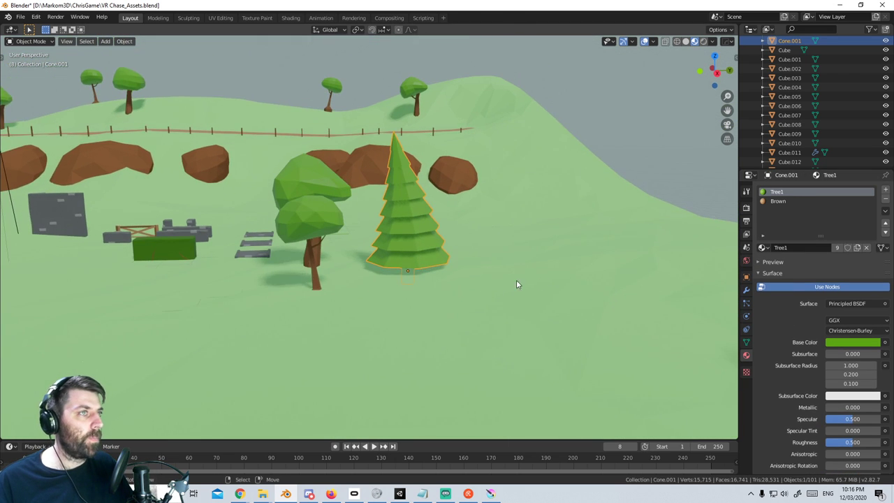
pyautogui.scroll(1, 471, 259)
pyautogui.scroll(-4, 469, 260)
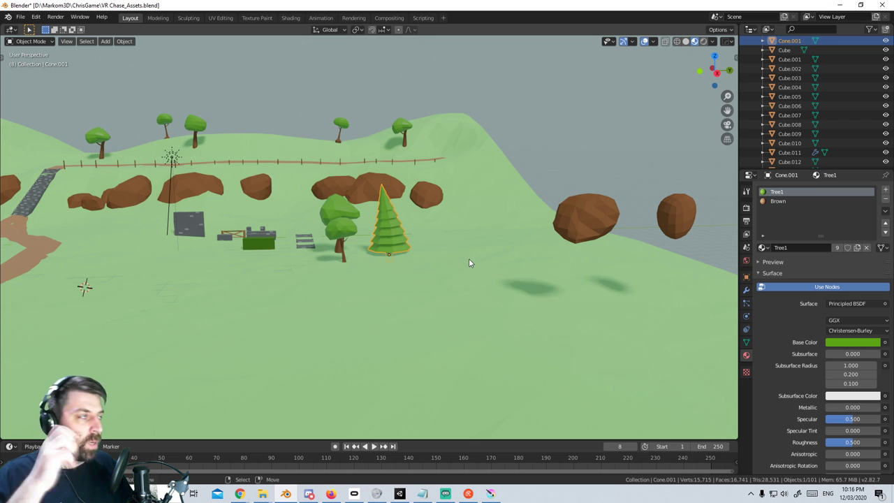
pyautogui.scroll(-1, 469, 262)
pyautogui.moveTo(467, 262); pyautogui.dragTo(472, 271, button='middle')
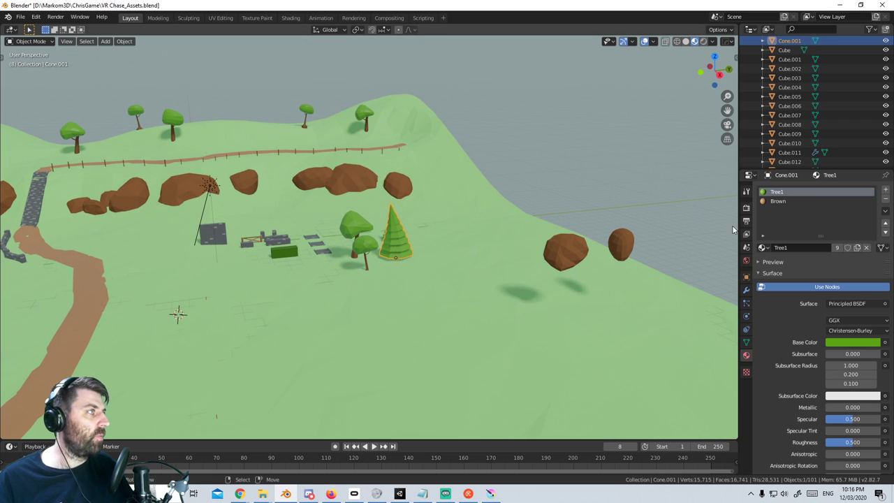
pyautogui.moveTo(388, 263)
pyautogui.mouseDown(button='middle')
pyautogui.moveTo(419, 271)
pyautogui.moveTo(442, 252)
pyautogui.mouseUp(button='middle')
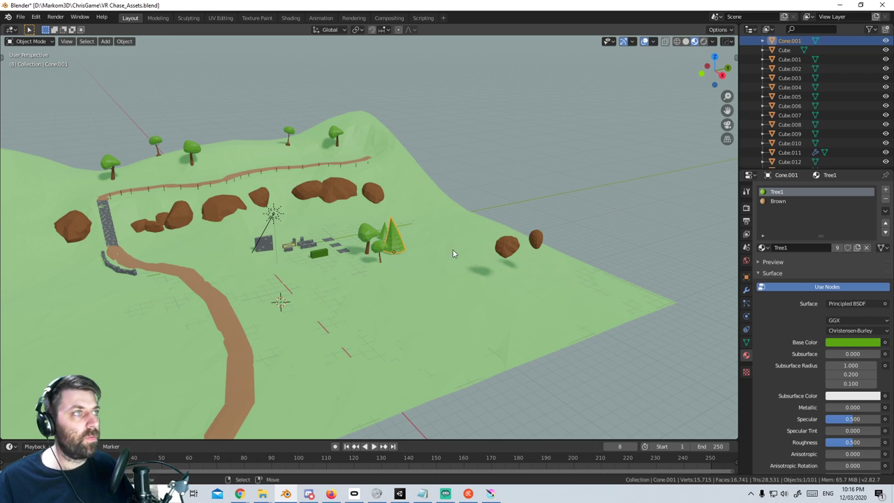
# In top view, move the pine tree off the terrain onto the empty grid
pyautogui.press('KP_7')
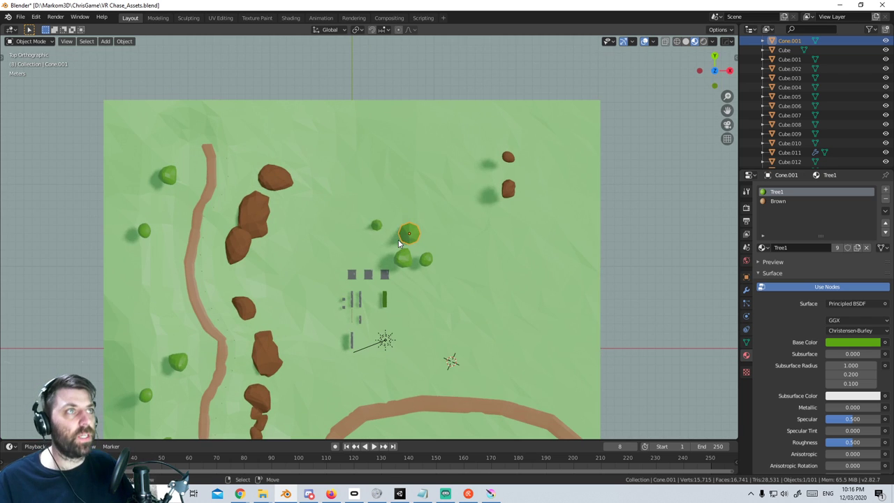
pyautogui.press('g')
pyautogui.click(349, 64)
pyautogui.moveTo(412, 88); pyautogui.dragTo(413, 198, button='middle')
pyautogui.scroll(3, 420, 238)
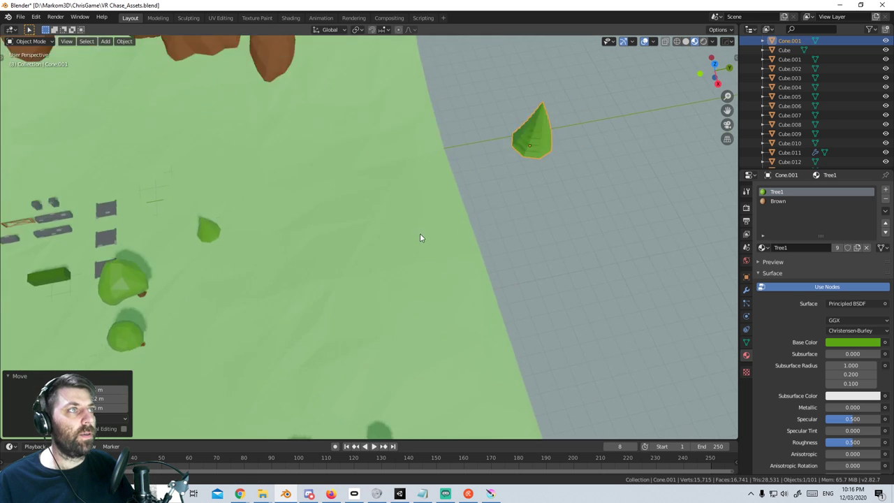
pyautogui.moveTo(420, 238)
pyautogui.mouseDown(button='middle')
pyautogui.moveTo(282, 185)
pyautogui.moveTo(359, 186)
pyautogui.mouseUp(button='middle')
pyautogui.scroll(2, 344, 220)
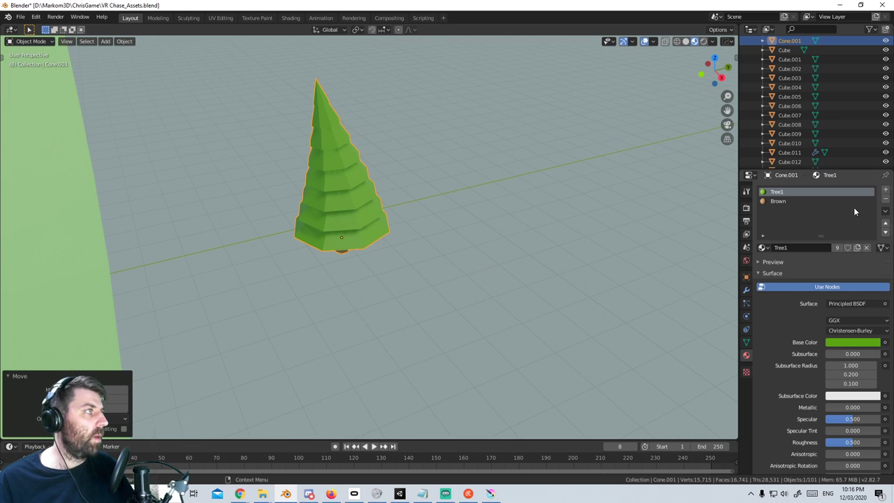
# Add a third material slot to Cone.001 holding a new material named Summer_Pal
pyautogui.click(885, 189)
pyautogui.click(763, 247)
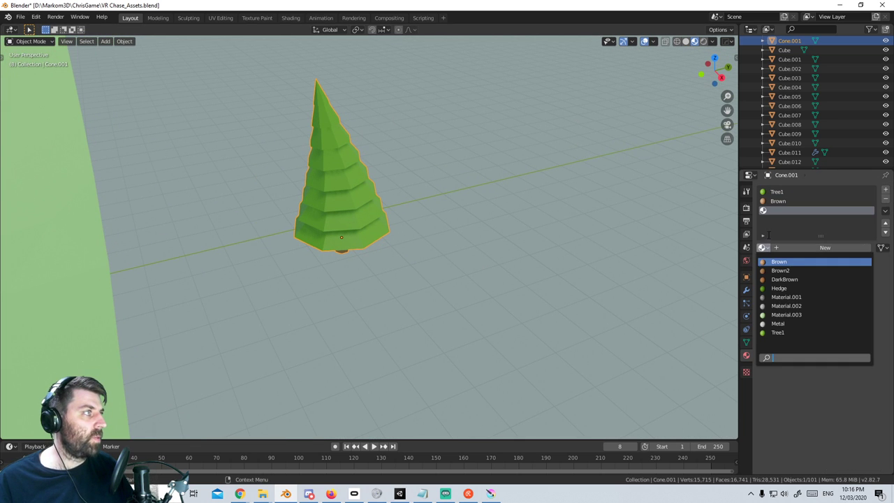
pyautogui.click(802, 247)
pyautogui.write('Summer_Pa')
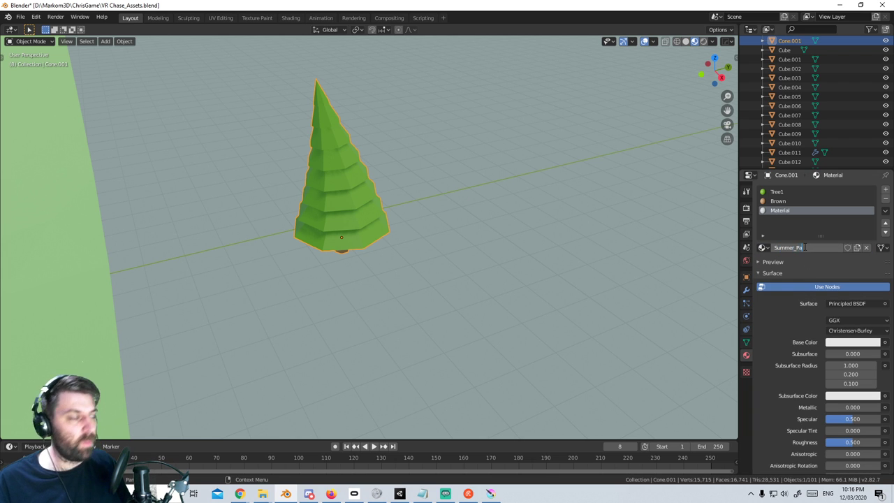
pyautogui.write('l')
pyautogui.press('Return')
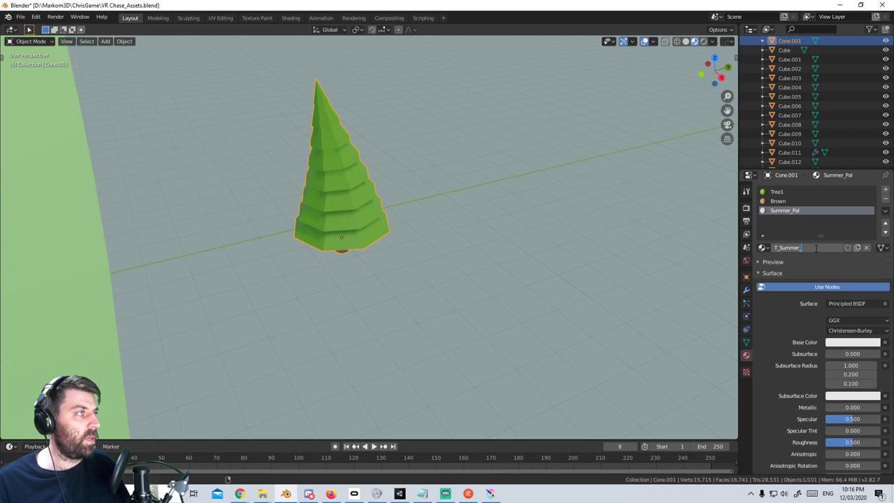
pyautogui.write('Pal')
# Rename the new material from T_Summer_Pal to M_Summer_Pal
pyautogui.press('Return')
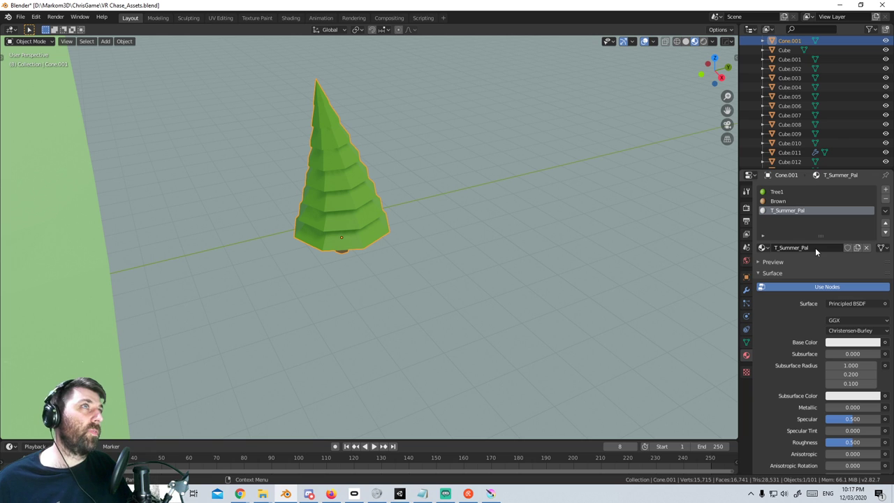
pyautogui.click(808, 248)
pyautogui.write('M')
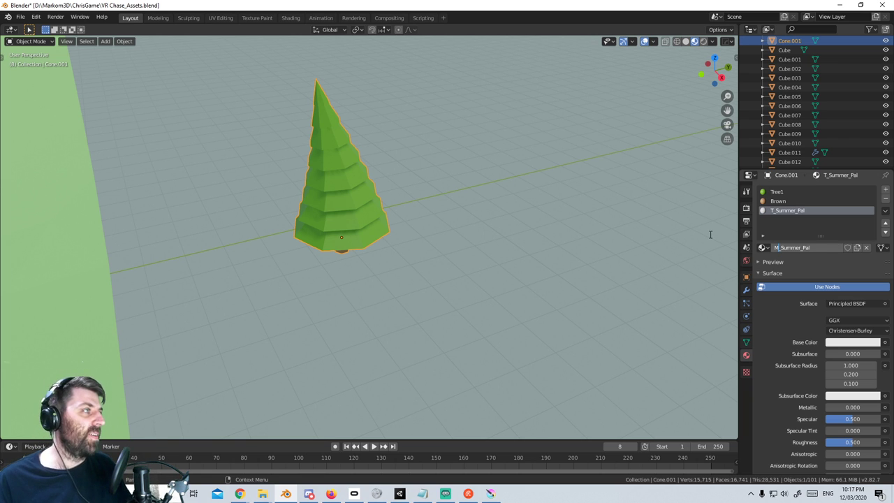
pyautogui.press('Return')
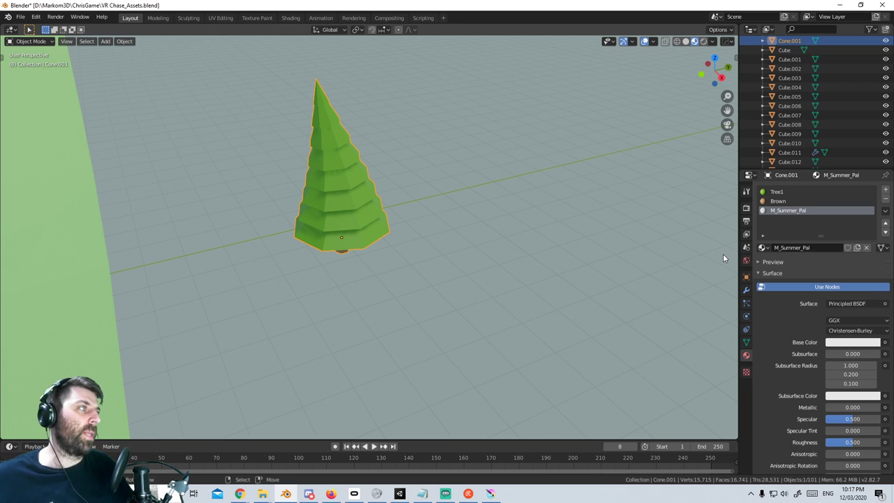
# Switch to the Shading workspace and frame M_Summer_Pal's nodes and the pine tree
pyautogui.keyDown('shift'); pyautogui.moveTo(520, 241); pyautogui.dragTo(552, 249, button='middle'); pyautogui.keyUp('shift')
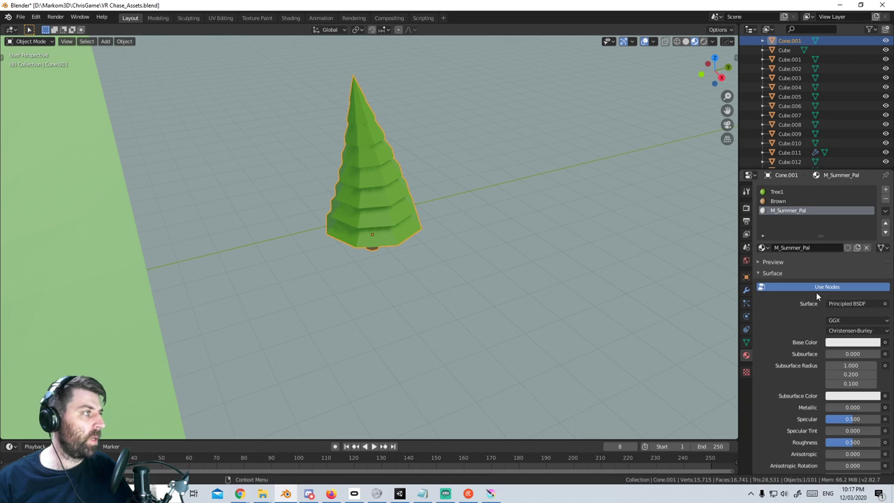
pyautogui.click(291, 17)
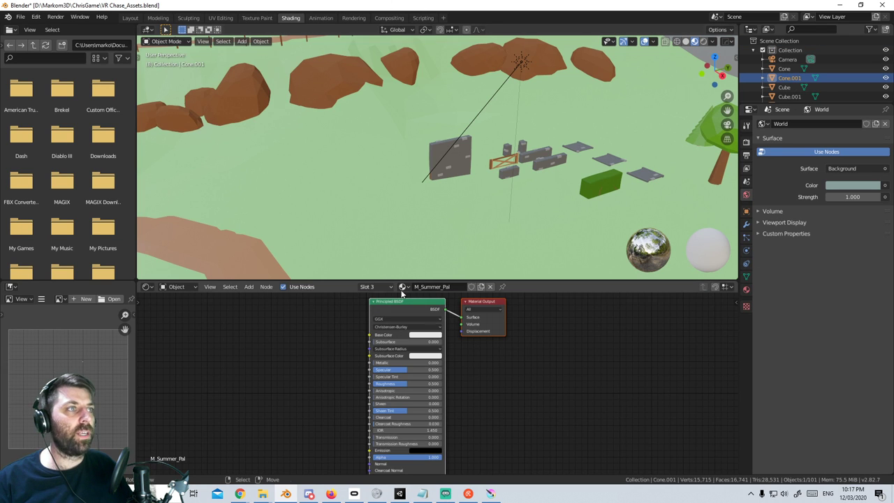
pyautogui.scroll(1, 483, 381)
pyautogui.moveTo(483, 381); pyautogui.dragTo(398, 418, button='middle')
pyautogui.scroll(-3, 698, 234)
pyautogui.scroll(4, 602, 194)
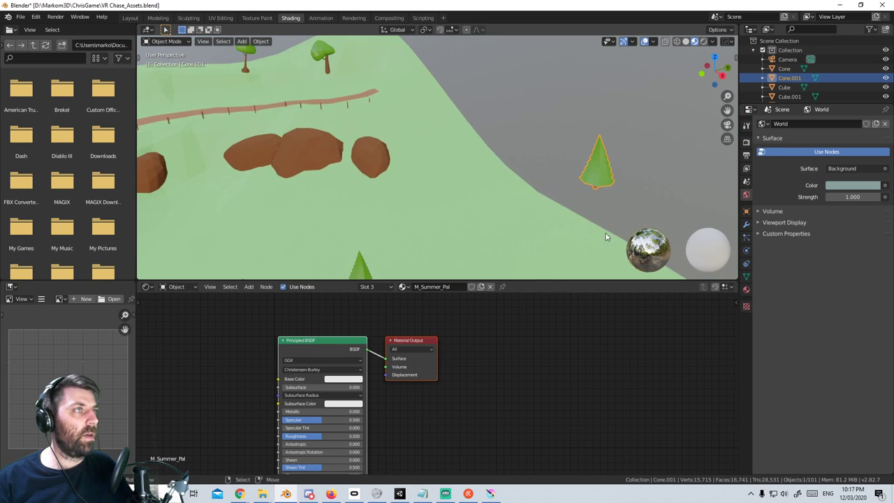
pyautogui.scroll(2, 604, 230)
# Replace the Principled BSDF node with a Diffuse BSDF node
pyautogui.press('x')
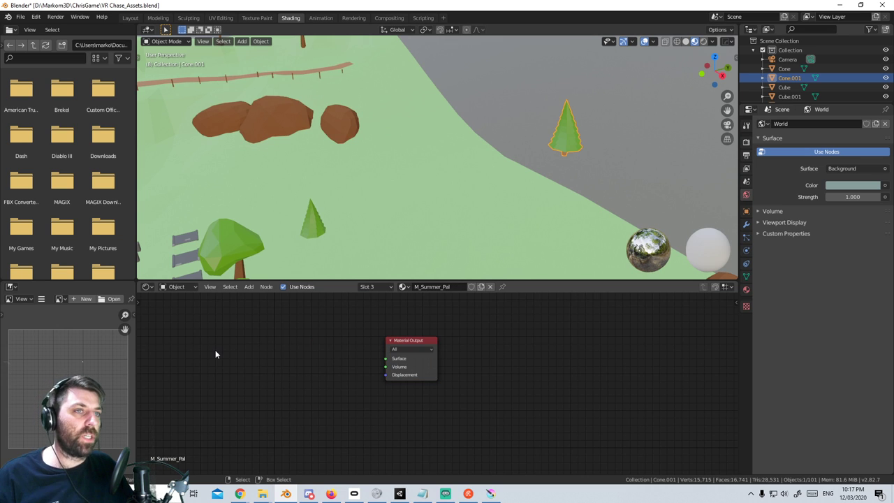
pyautogui.hotkey('shift', 'a')
pyautogui.click(223, 350)
pyautogui.write('diff')
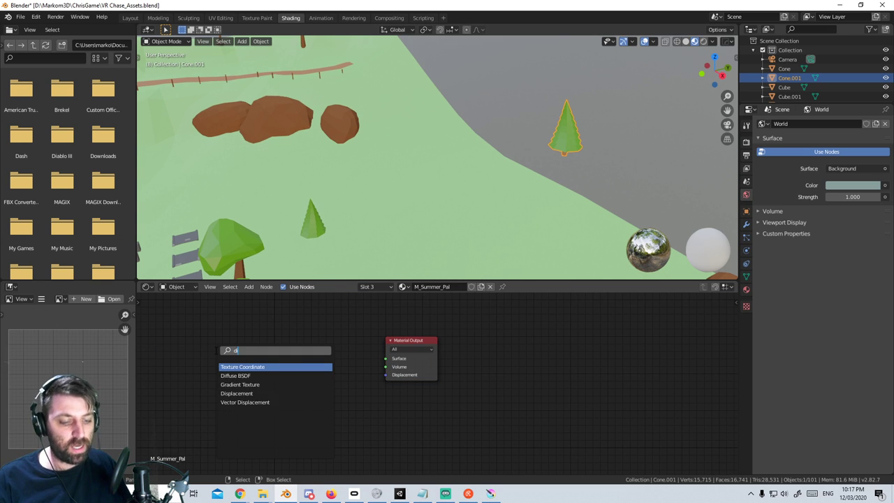
pyautogui.press('Return')
pyautogui.click(301, 341)
# Add an Image Texture node and link its Color into the Diffuse BSDF's Color
pyautogui.hotkey('shift', 'a')
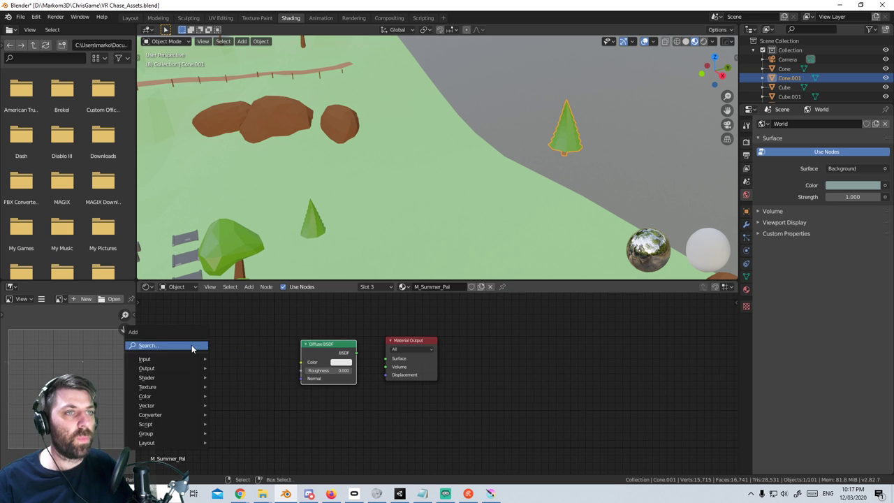
pyautogui.write('image')
pyautogui.press('Return')
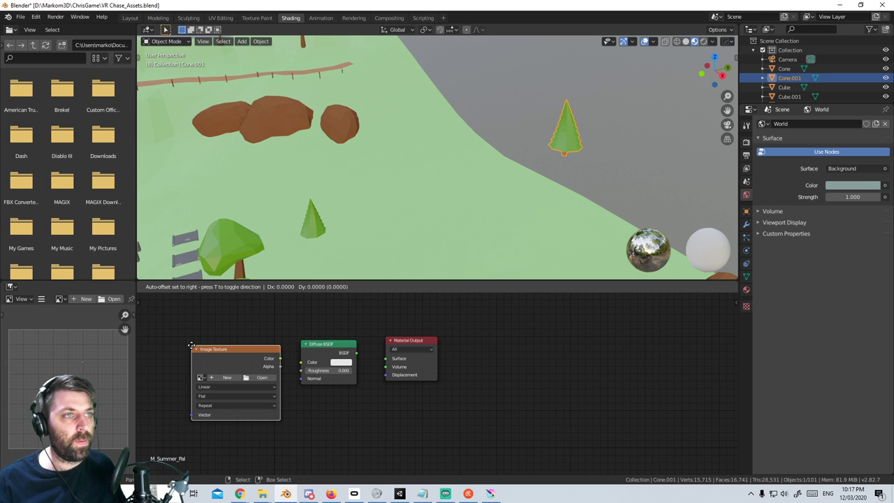
pyautogui.click(192, 345)
pyautogui.moveTo(279, 358); pyautogui.dragTo(389, 359)
pyautogui.moveTo(344, 419); pyautogui.dragTo(388, 405, button='middle')
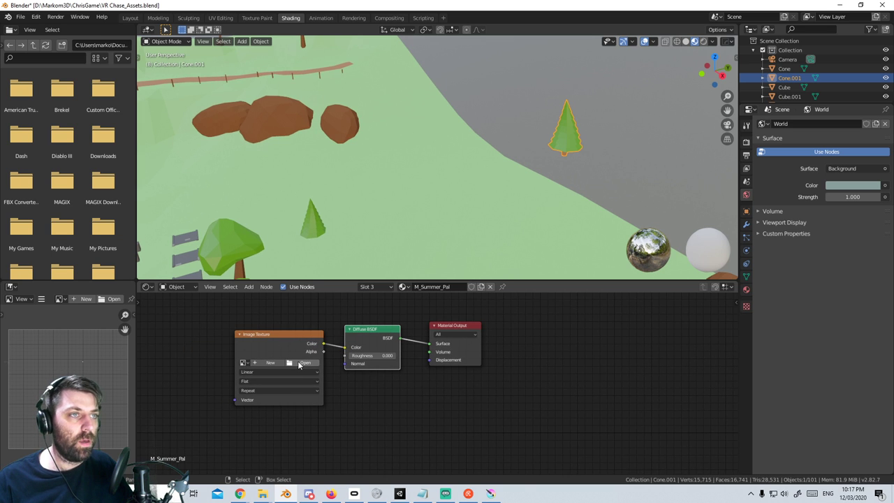
# Load Tex_SummerPallette.png into the Image Texture node
pyautogui.click(302, 362)
pyautogui.click(326, 150)
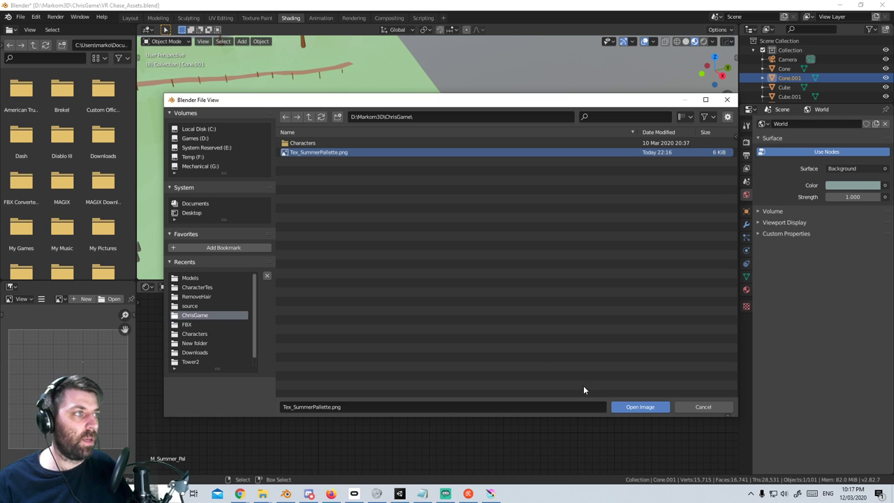
pyautogui.click(639, 407)
pyautogui.moveTo(282, 335); pyautogui.dragTo(262, 336)
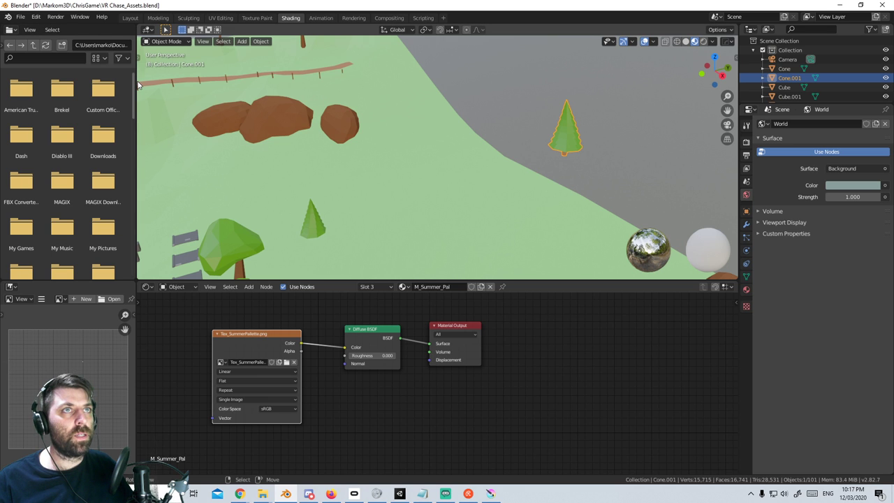
pyautogui.moveTo(138, 84); pyautogui.dragTo(294, 84)
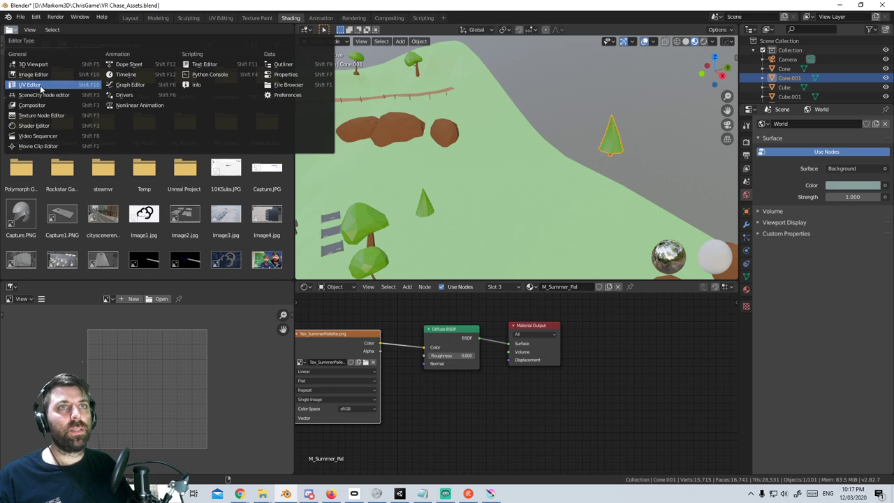
# Turn the top-left area into a UV Editor and Smart UV Project the whole cone
pyautogui.click(31, 74)
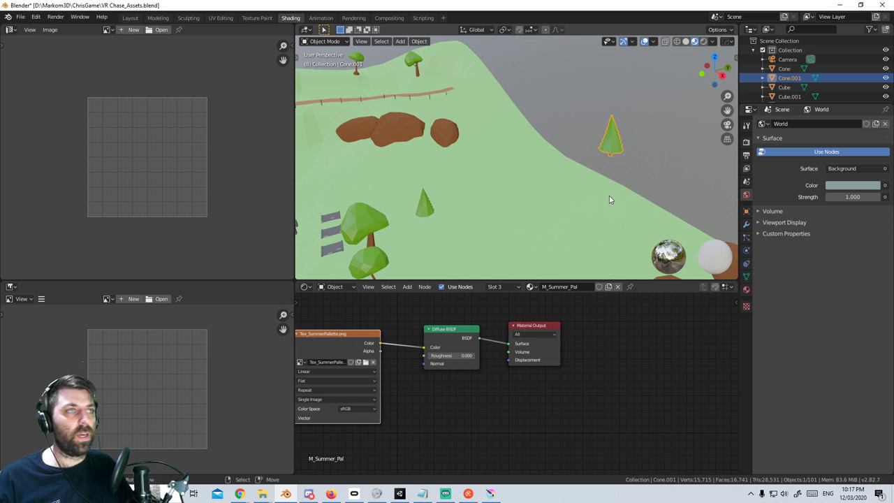
pyautogui.scroll(2, 655, 175)
pyautogui.scroll(2, 606, 190)
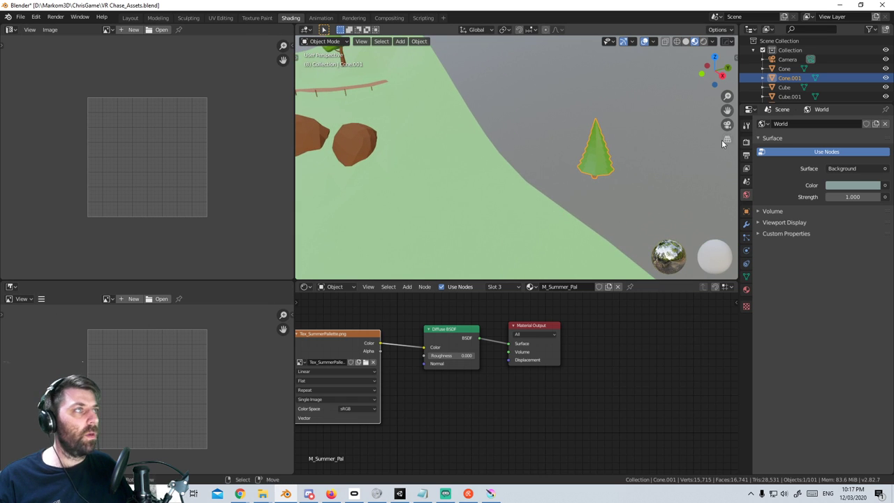
pyautogui.moveTo(721, 139)
pyautogui.mouseDown(button='middle')
pyautogui.moveTo(553, 226)
pyautogui.moveTo(563, 198)
pyautogui.moveTo(583, 200)
pyautogui.mouseUp(button='middle')
pyautogui.press('Tab')
pyautogui.press('a')
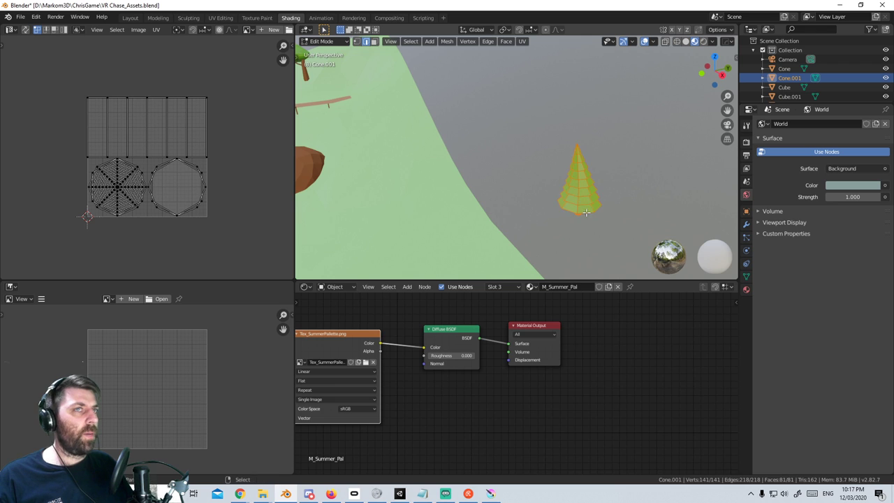
pyautogui.press('u')
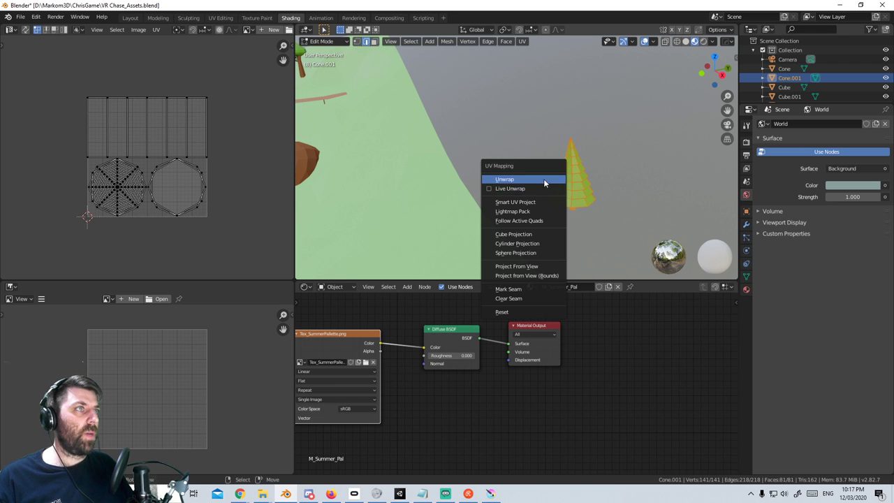
pyautogui.click(539, 202)
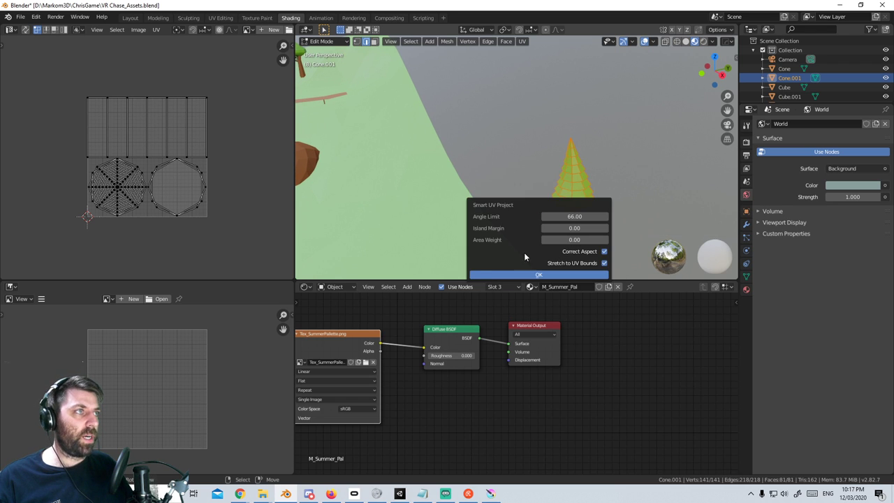
pyautogui.click(534, 274)
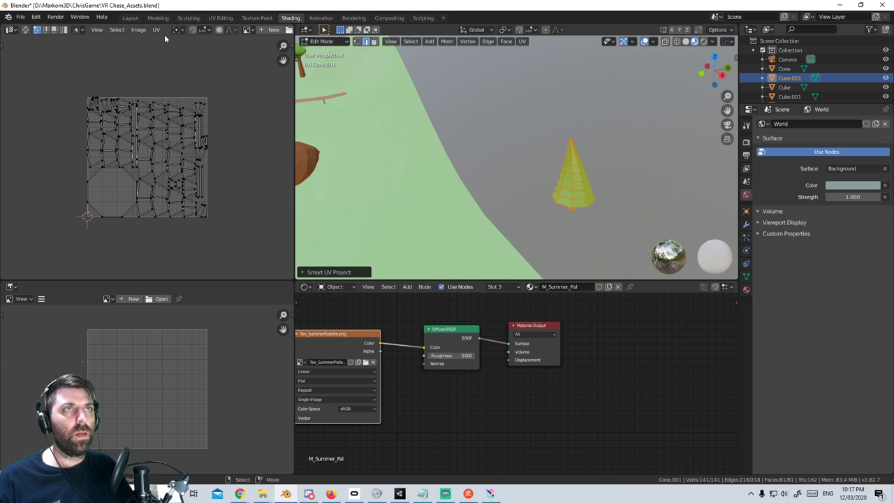
# Display Tex_SummerPallette.png behind the cone's UVs in the UV Editor
pyautogui.click(139, 30)
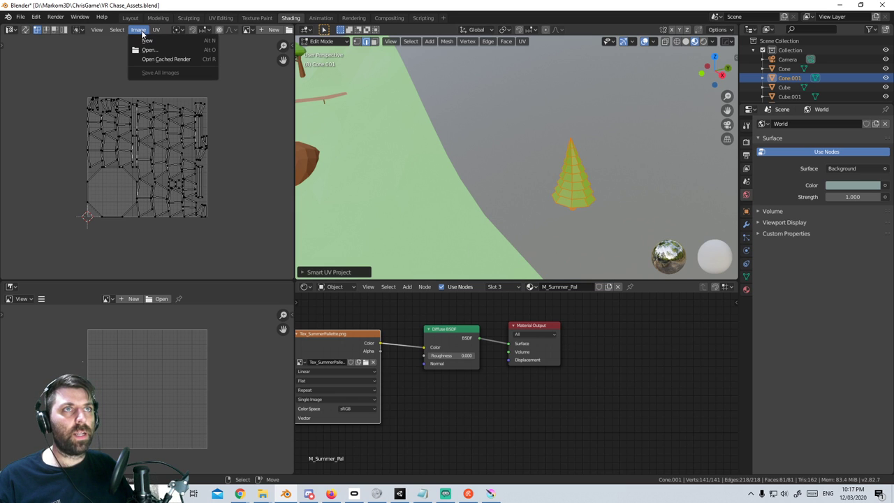
pyautogui.click(246, 30)
pyautogui.click(293, 49)
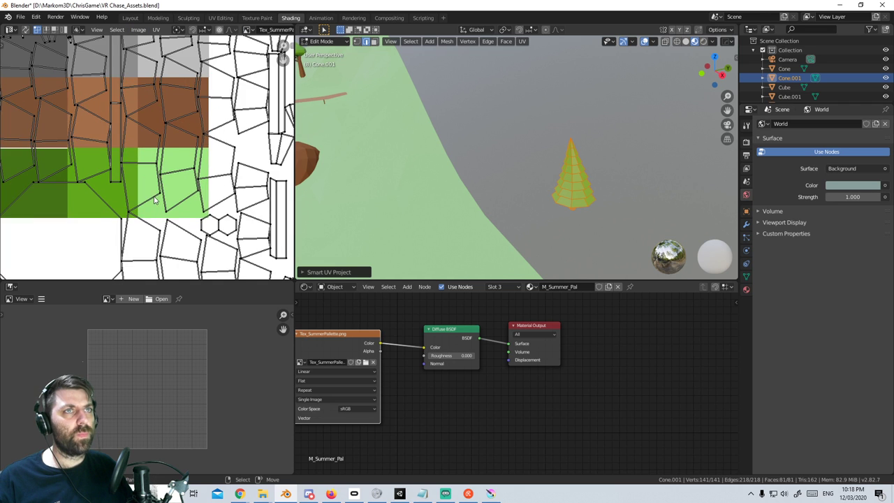
# Smart UV Project the connected trunk mesh, then shrink its islands into the brown swatch
pyautogui.scroll(-1, 197, 177)
pyautogui.click(573, 189)
pyautogui.moveTo(573, 210); pyautogui.dragTo(577, 228, button='middle')
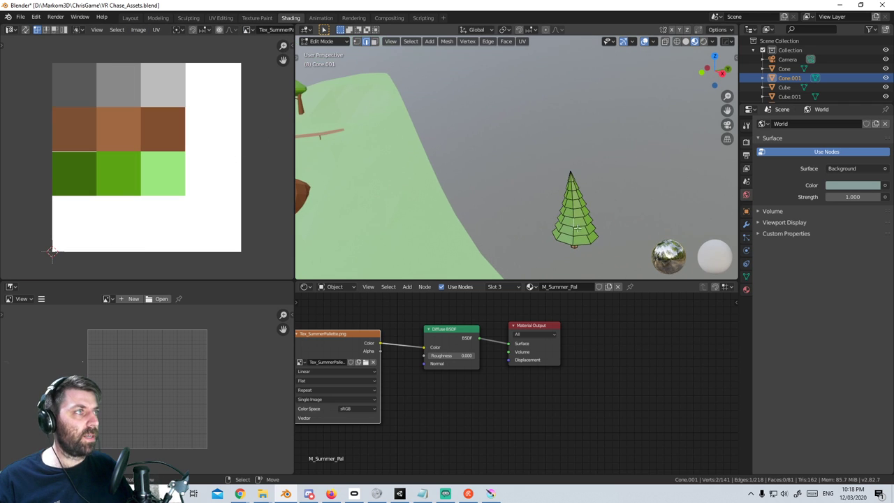
pyautogui.hotkey('ctrl', 'l')
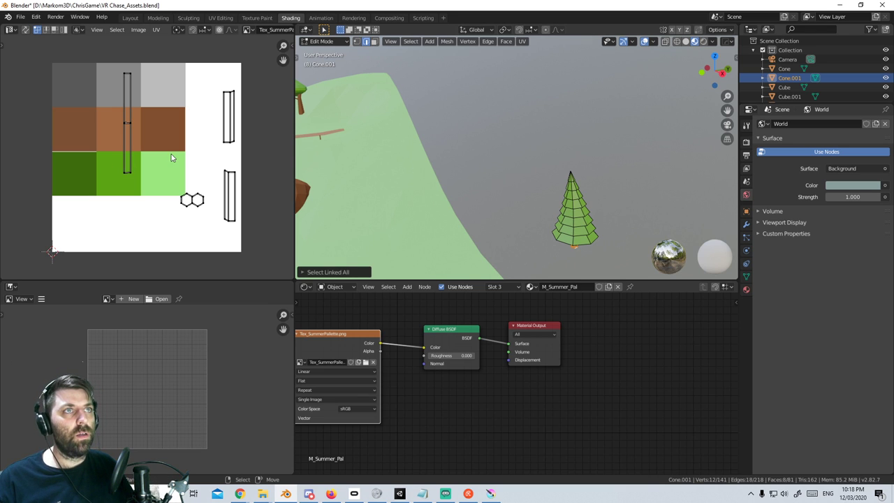
pyautogui.press('u')
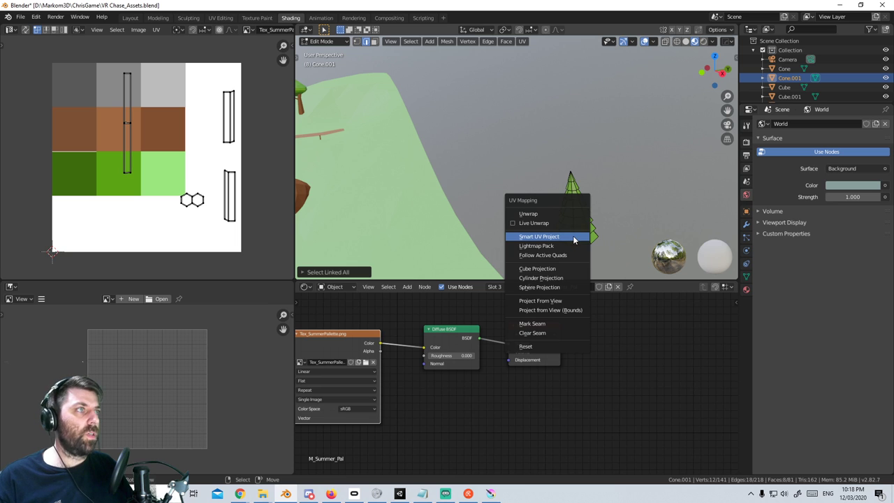
pyautogui.click(574, 240)
pyautogui.click(579, 305)
pyautogui.press('a')
pyautogui.press('s')
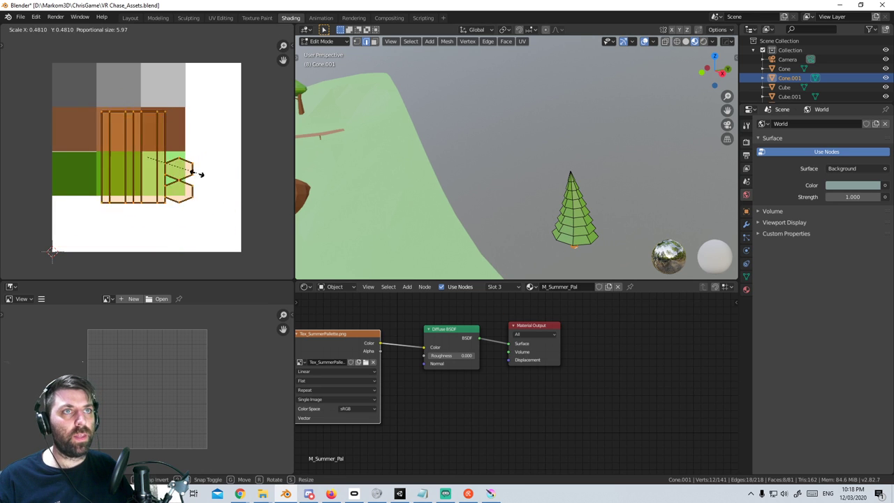
pyautogui.click(163, 161)
pyautogui.press('g')
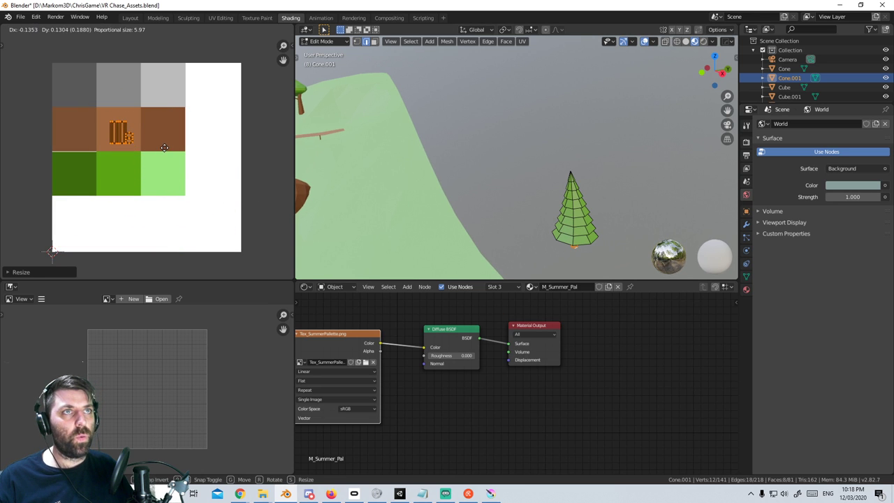
pyautogui.click(164, 147)
pyautogui.moveTo(167, 148); pyautogui.dragTo(195, 139, button='middle')
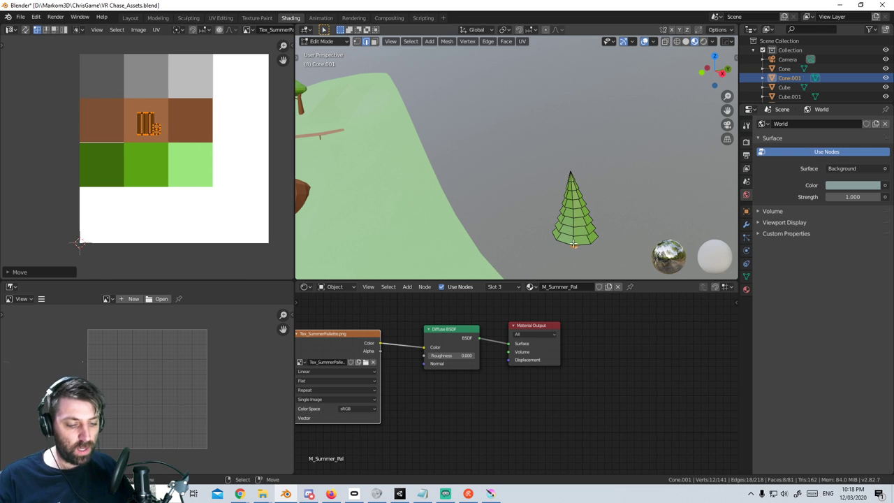
# Smart UV Project the cone's foliage mesh and shrink its islands into a small cluster
pyautogui.press('l')
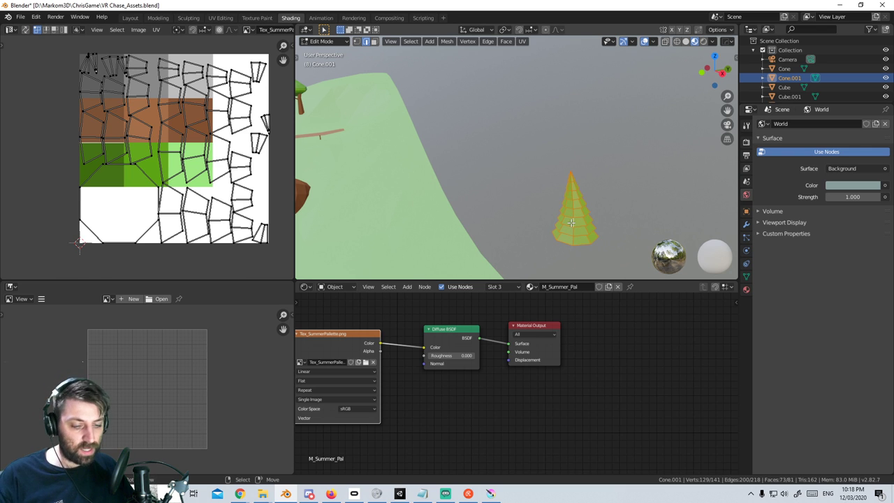
pyautogui.press('u')
pyautogui.click(570, 222)
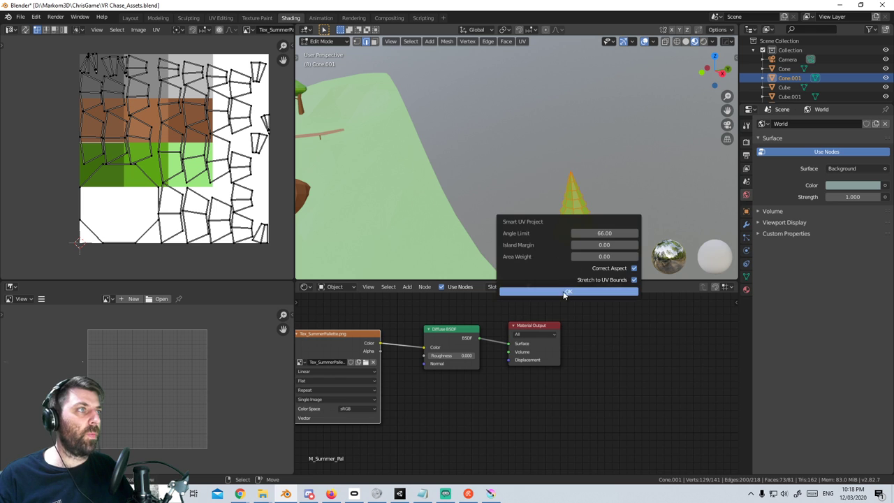
pyautogui.click(566, 292)
pyautogui.press('a')
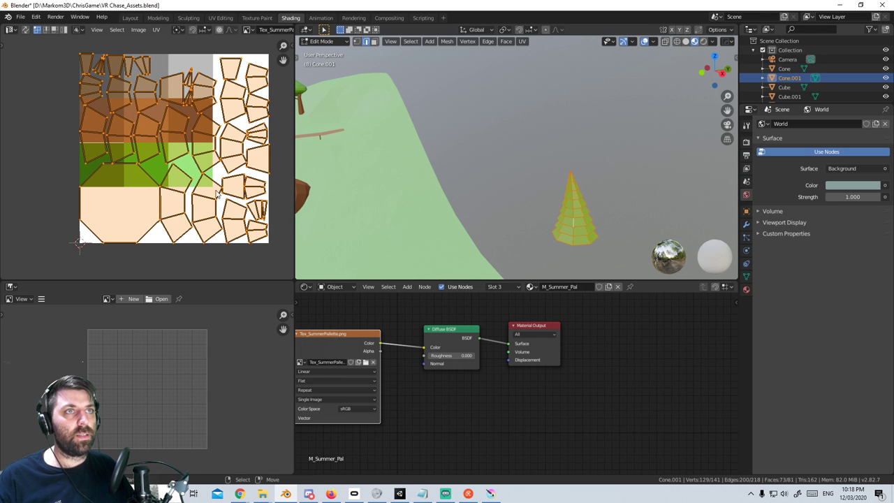
pyautogui.press('s')
pyautogui.click(212, 164)
pyautogui.press('h')
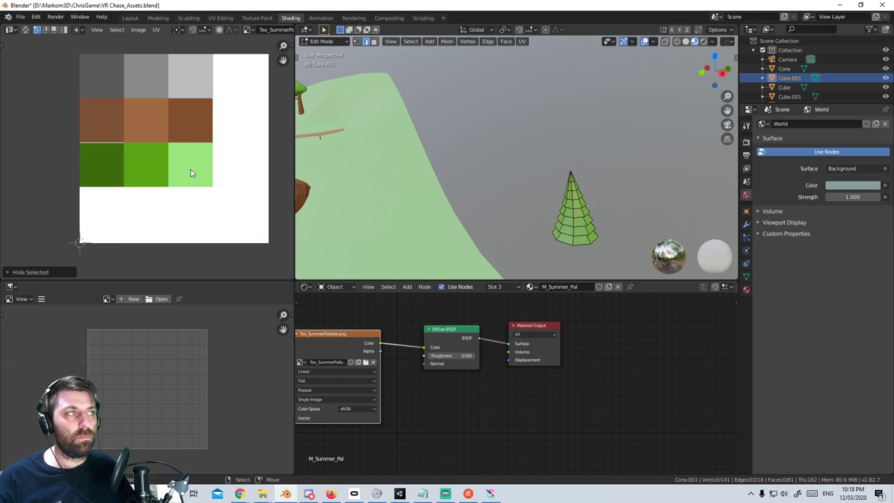
pyautogui.hotkey('alt', 'h')
# Shrink the islands further and fit them into the middle green palette square
pyautogui.press('s')
pyautogui.click(199, 165)
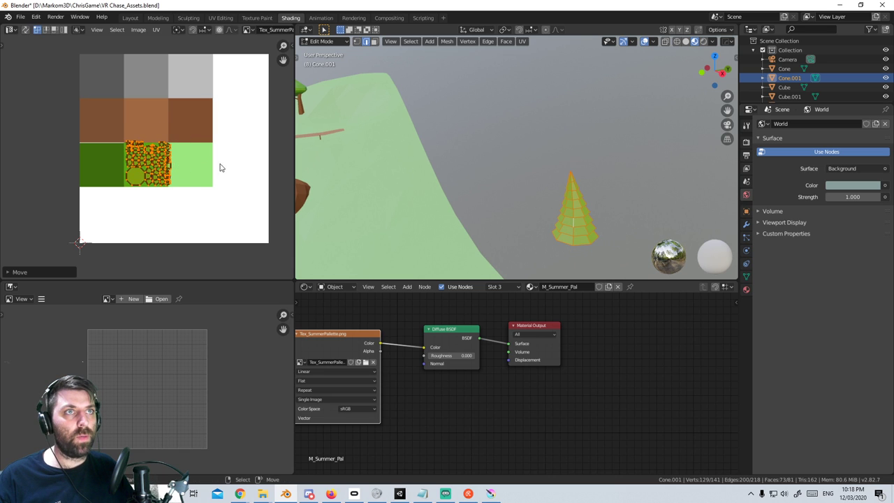
pyautogui.press('g')
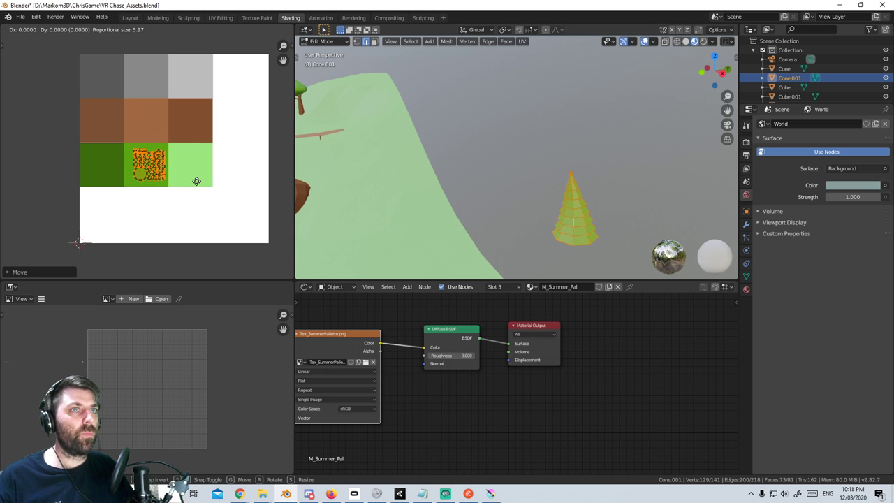
pyautogui.click(185, 185)
pyautogui.press('s')
pyautogui.click(202, 180)
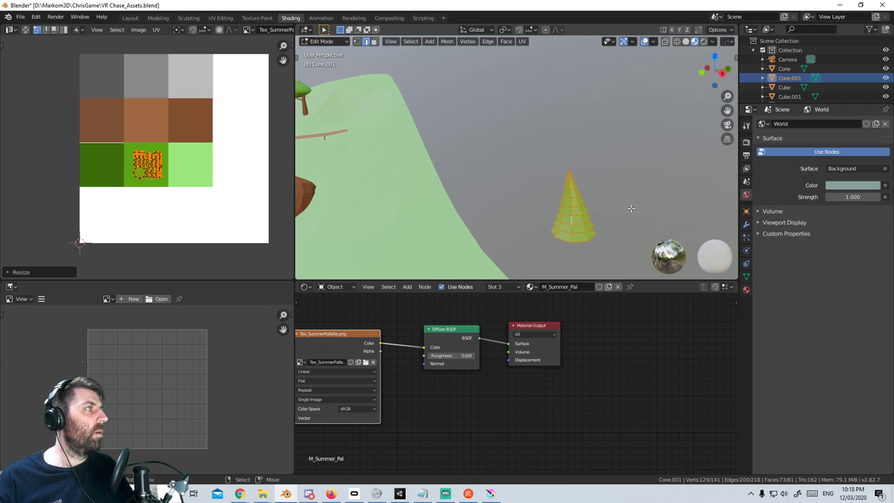
# Remove the Tree1 and Brown material slots so only M_Summer_Pal remains
pyautogui.click(746, 289)
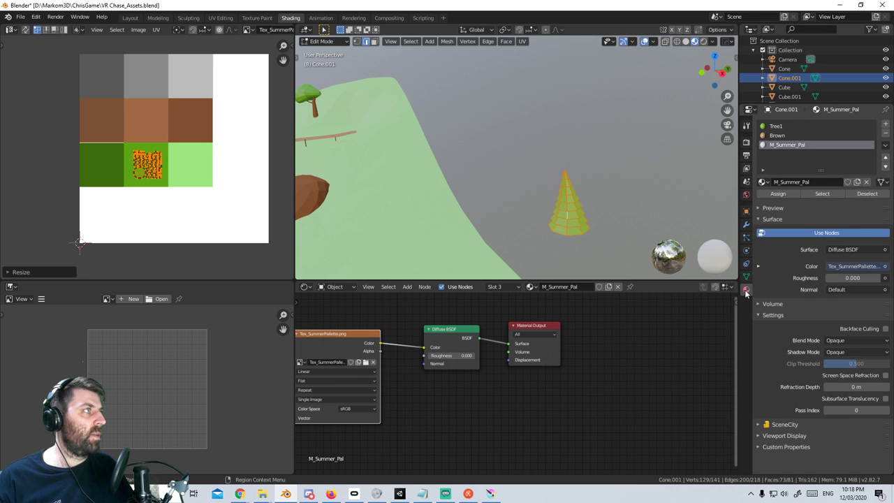
pyautogui.press('Tab')
pyautogui.click(775, 126)
pyautogui.click(886, 132)
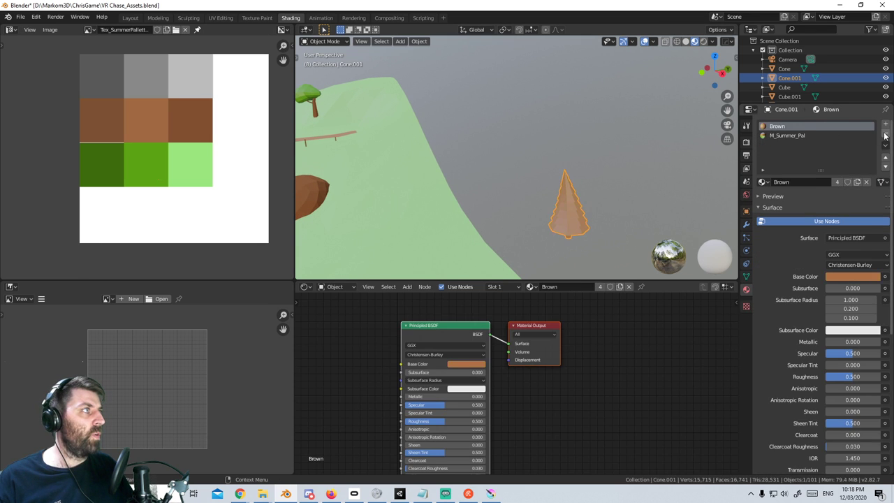
pyautogui.click(885, 132)
pyautogui.moveTo(544, 168)
pyautogui.mouseDown(button='middle')
pyautogui.moveTo(425, 213)
pyautogui.moveTo(575, 187)
pyautogui.mouseUp(button='middle')
pyautogui.scroll(-5, 575, 187)
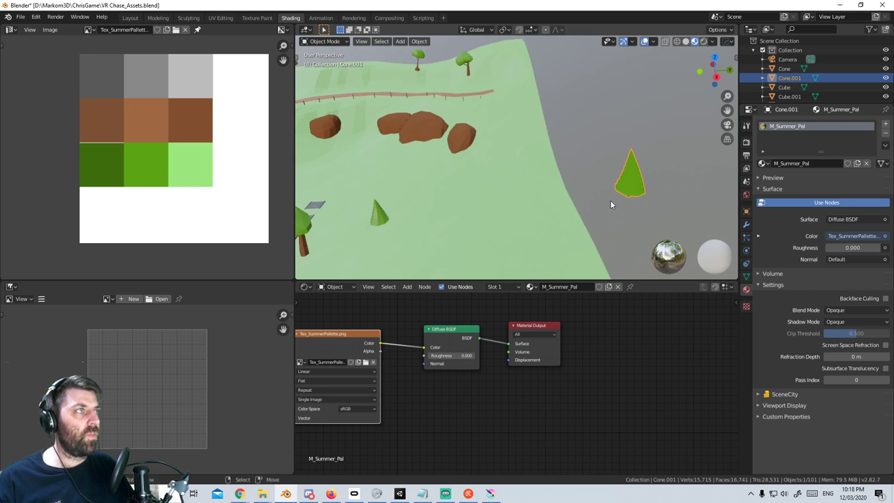
pyautogui.scroll(6, 611, 200)
pyautogui.moveTo(506, 200)
pyautogui.mouseDown(button='middle')
pyautogui.moveTo(689, 165)
pyautogui.moveTo(583, 187)
pyautogui.mouseUp(button='middle')
pyautogui.scroll(-4, 505, 185)
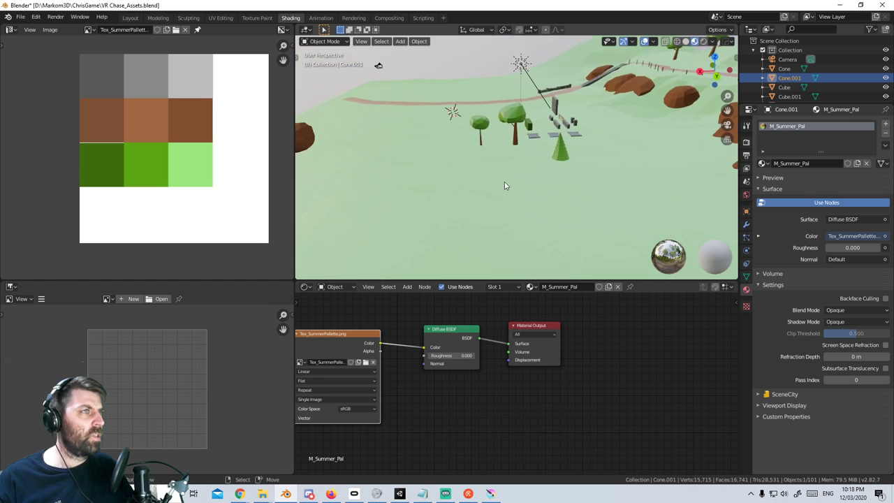
pyautogui.scroll(2, 505, 186)
pyautogui.moveTo(505, 185); pyautogui.dragTo(538, 187, button='middle')
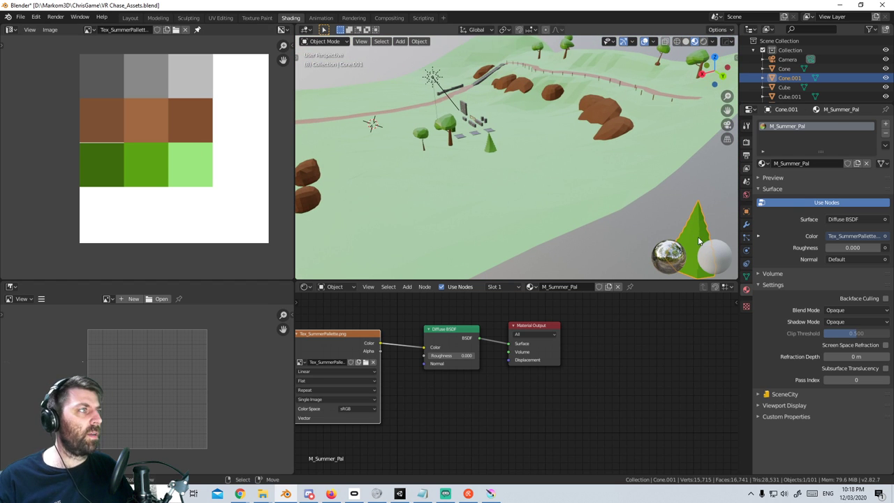
# Move the pine cone's UV island onto the dark green palette square
pyautogui.press('Tab')
pyautogui.press('g')
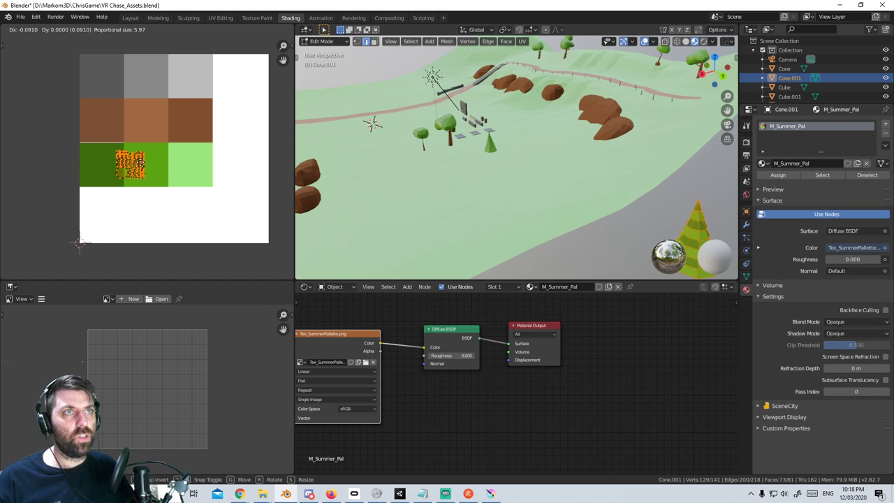
pyautogui.click(122, 165)
pyautogui.moveTo(530, 175)
pyautogui.mouseDown(button='middle')
pyautogui.moveTo(563, 186)
pyautogui.moveTo(429, 208)
pyautogui.mouseUp(button='middle')
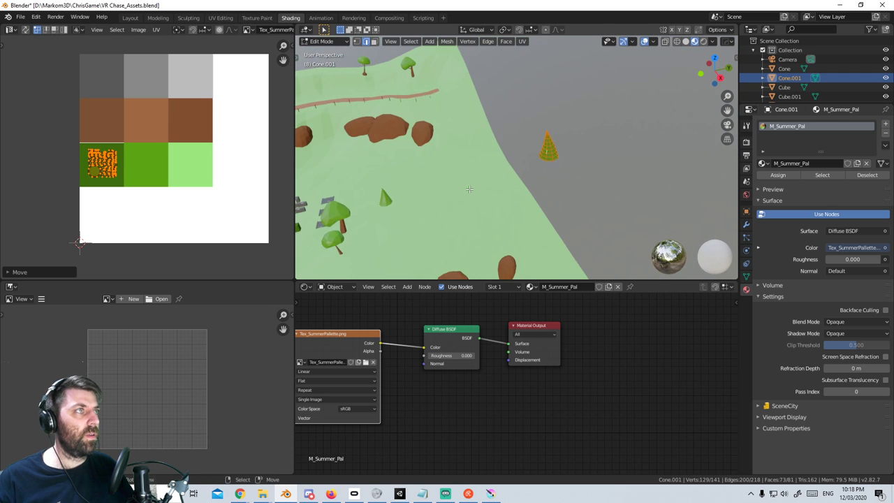
pyautogui.scroll(3, 429, 208)
pyautogui.press('KP_Decimal')
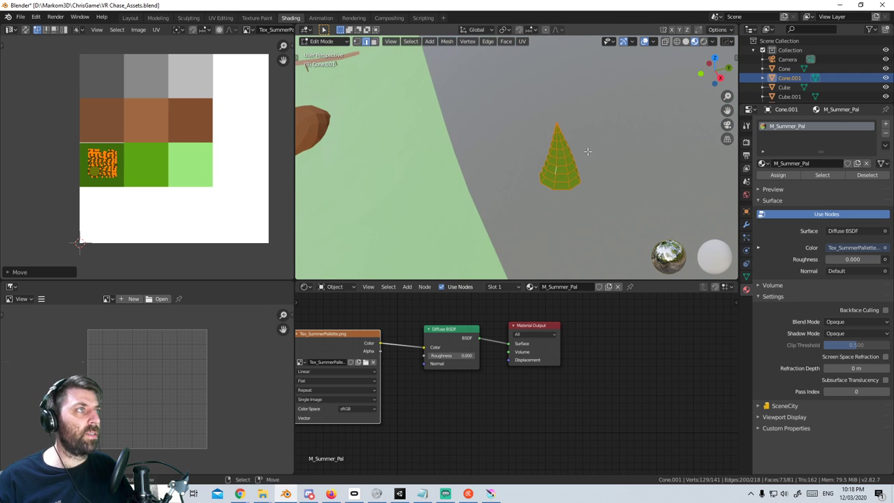
pyautogui.press('g')
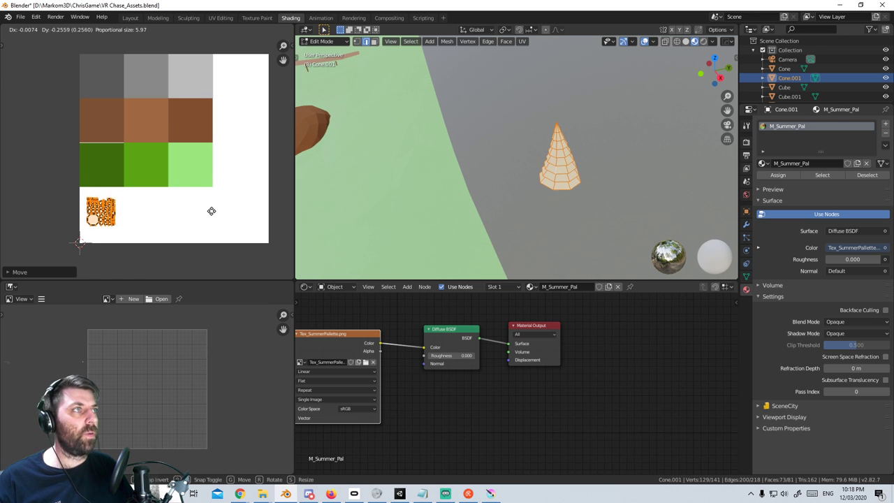
pyautogui.click(211, 165)
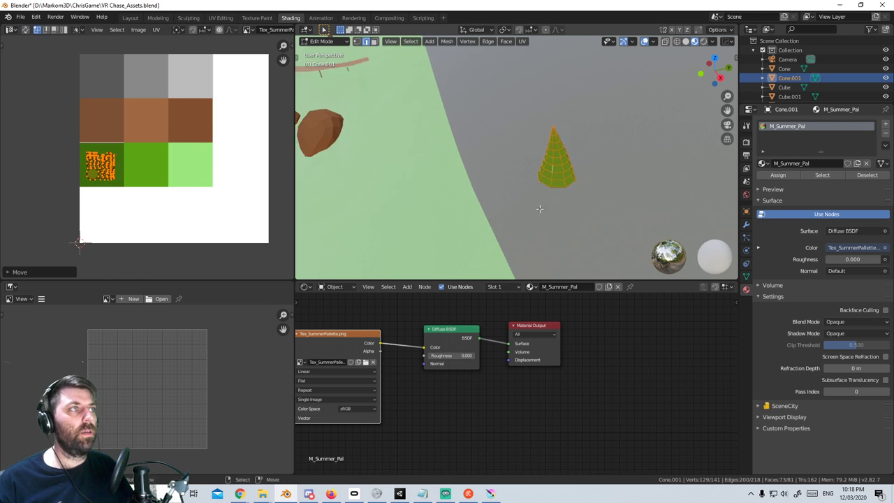
pyautogui.scroll(-5, 623, 153)
pyautogui.press('Tab')
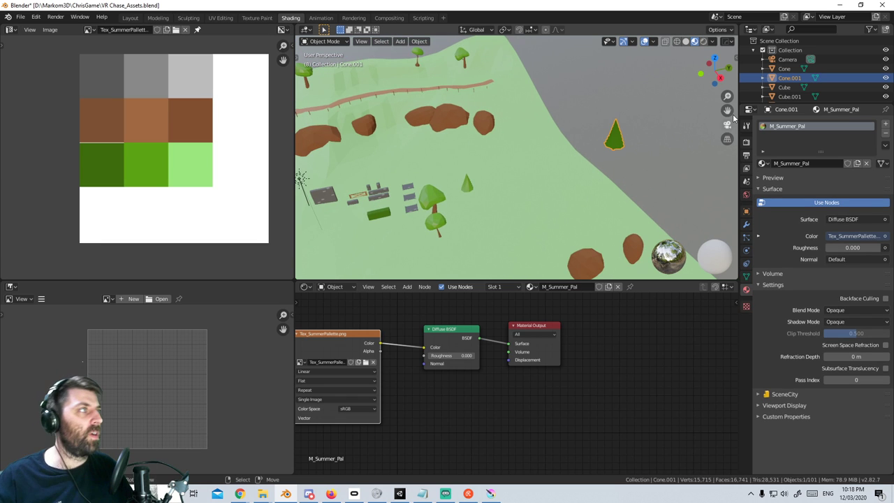
# Rename the Cone.001 object to SM_Pine_Tree in the Outliner
pyautogui.doubleClick(791, 78)
pyautogui.write('SM_Pine_Tree')
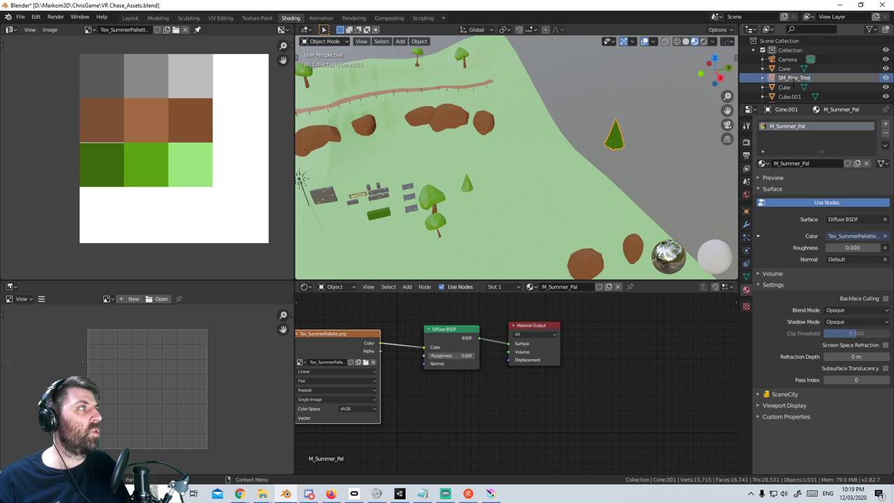
pyautogui.press('Return')
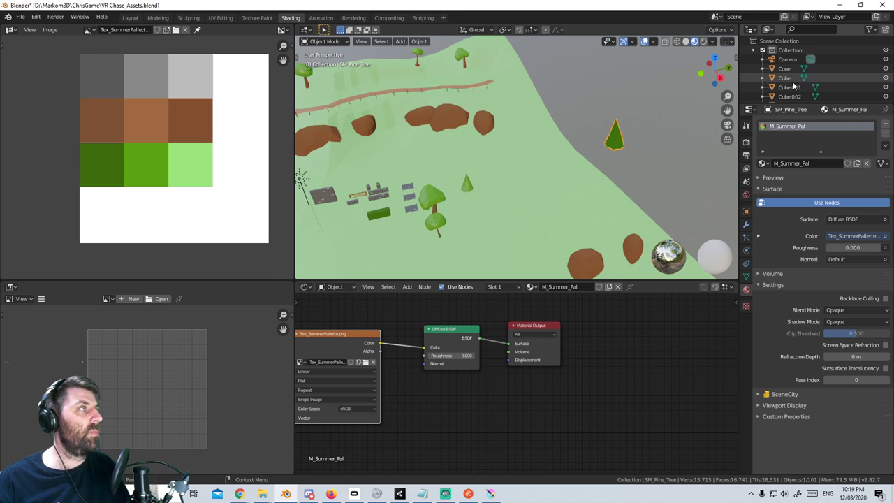
pyautogui.scroll(-3, 390, 206)
pyautogui.moveTo(391, 206)
pyautogui.mouseDown(button='middle')
pyautogui.moveTo(544, 153)
pyautogui.moveTo(497, 187)
pyautogui.mouseUp(button='middle')
pyautogui.scroll(2, 469, 197)
# Select the small Tree1 cone and switch to the numpad 7 top view
pyautogui.click(551, 146)
pyautogui.scroll(2, 488, 181)
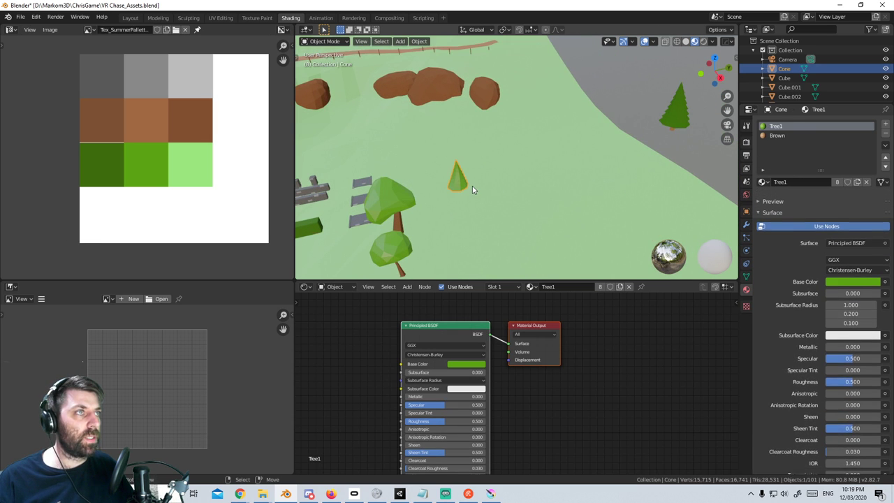
pyautogui.press('KP_7')
pyautogui.scroll(-3, 472, 186)
# Move the small cone to sit beside the pine tree
pyautogui.scroll(-3, 472, 185)
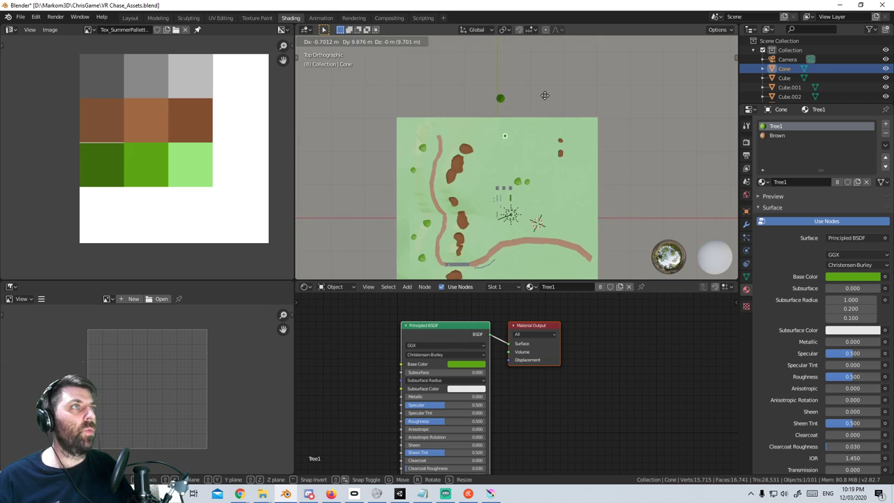
pyautogui.press('g')
pyautogui.click(533, 70)
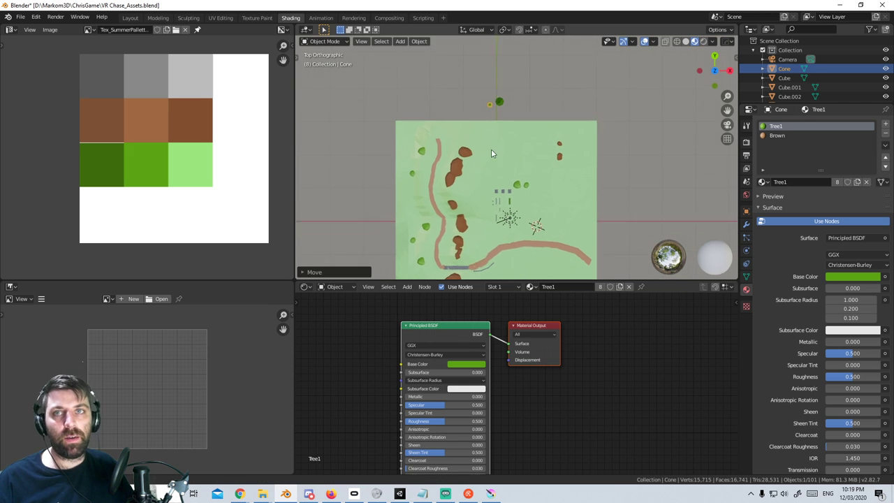
pyautogui.moveTo(527, 84); pyautogui.dragTo(454, 184, button='middle')
pyautogui.scroll(3, 518, 168)
pyautogui.scroll(3, 517, 172)
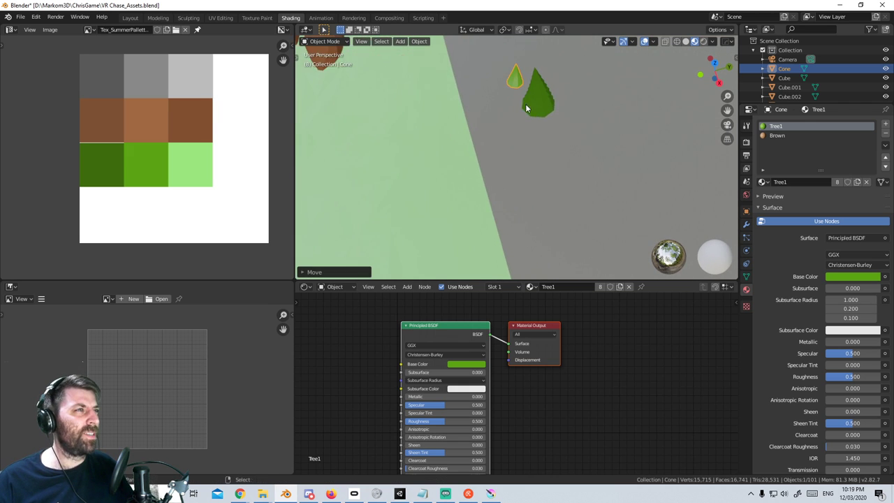
pyautogui.moveTo(586, 145)
pyautogui.mouseDown(button='middle')
pyautogui.moveTo(500, 193)
pyautogui.moveTo(537, 174)
pyautogui.mouseUp(button='middle')
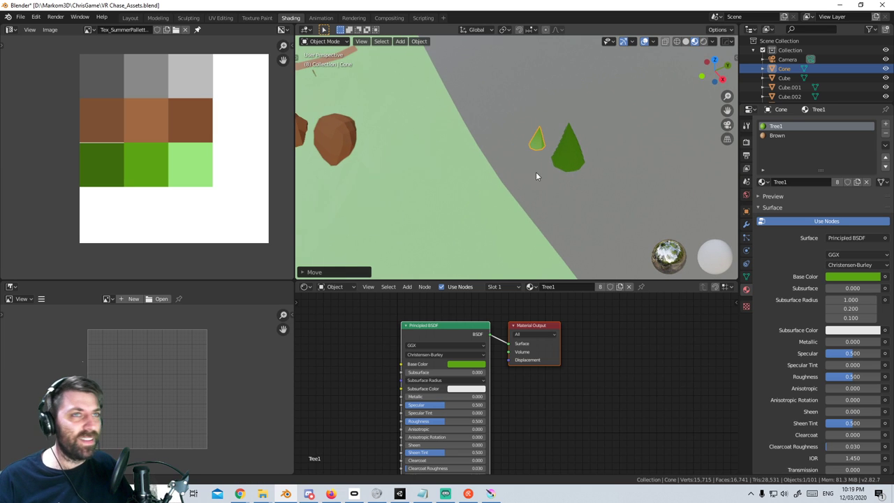
# Move SM_Pine_Tree's UV island onto the middle green palette square
pyautogui.click(556, 159)
pyautogui.press('Tab')
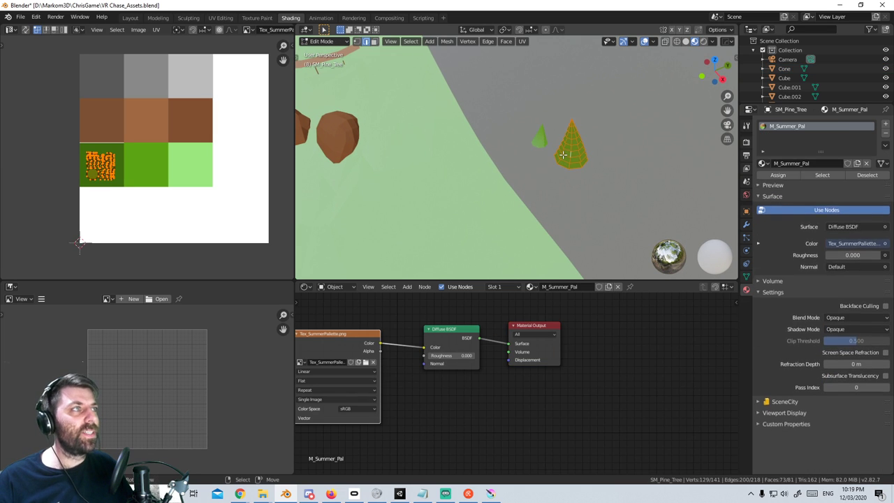
pyautogui.press('g')
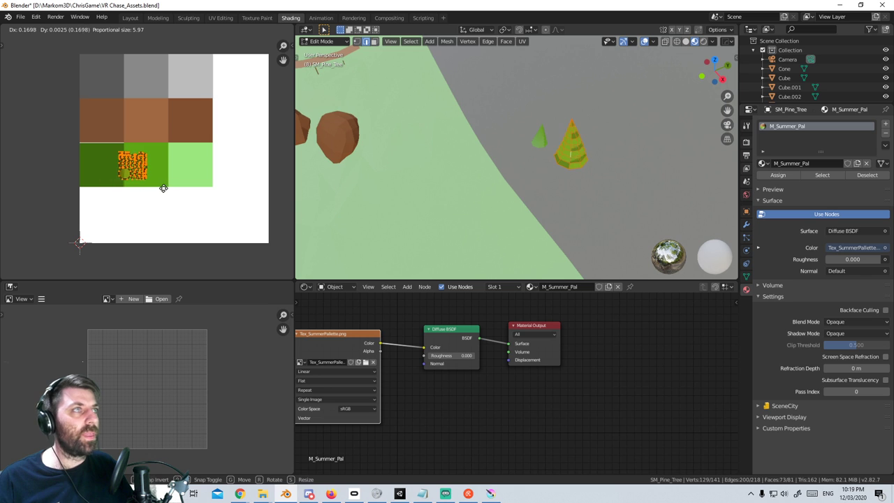
pyautogui.click(214, 192)
pyautogui.press('Tab')
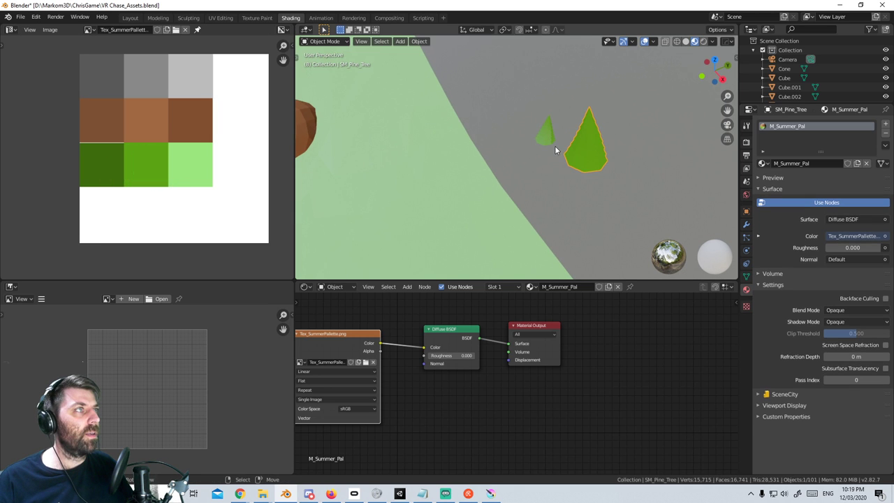
pyautogui.scroll(-3, 557, 150)
pyautogui.scroll(-3, 539, 149)
pyautogui.press('KP_Decimal')
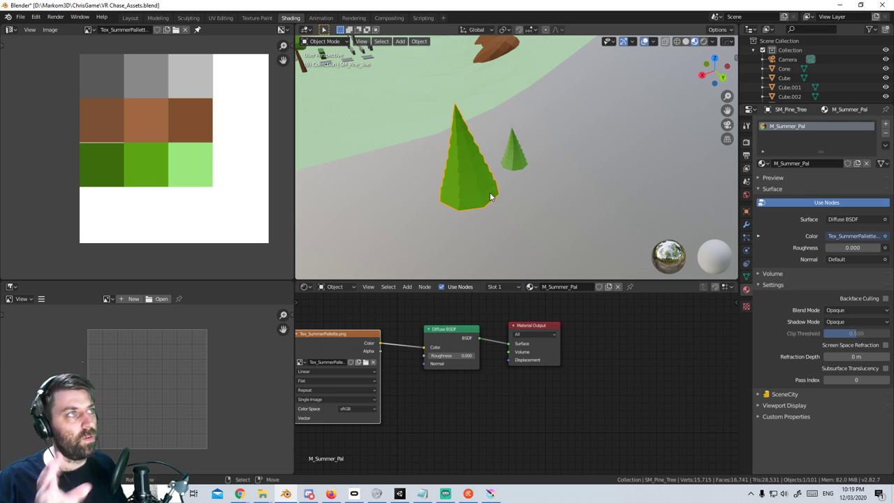
pyautogui.scroll(-2, 491, 199)
pyautogui.moveTo(490, 202)
pyautogui.mouseDown(button='middle')
pyautogui.moveTo(516, 205)
pyautogui.moveTo(534, 163)
pyautogui.mouseUp(button='middle')
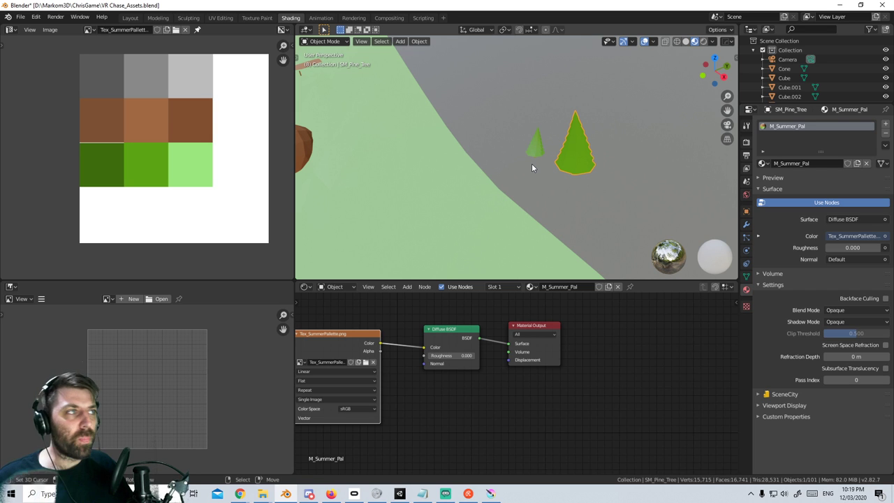
# Select the whole small cone tree mesh and Smart UV Project it
pyautogui.click(535, 147)
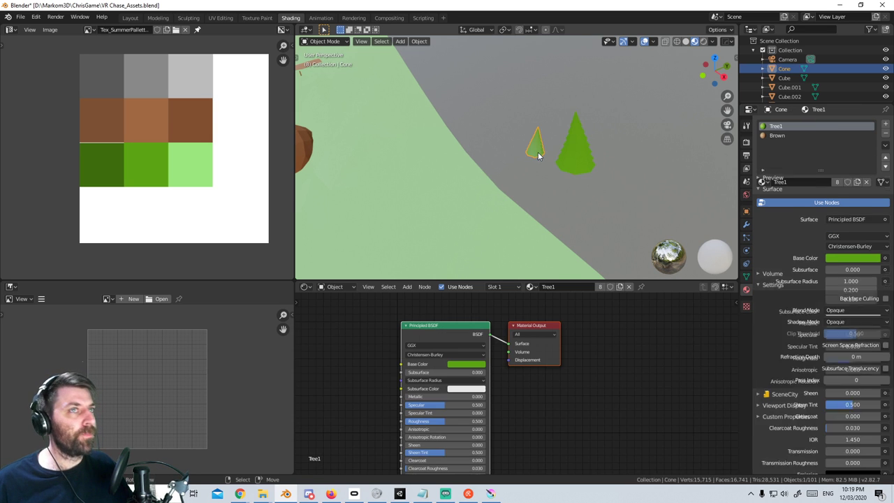
pyautogui.press('Tab')
pyautogui.scroll(3, 554, 160)
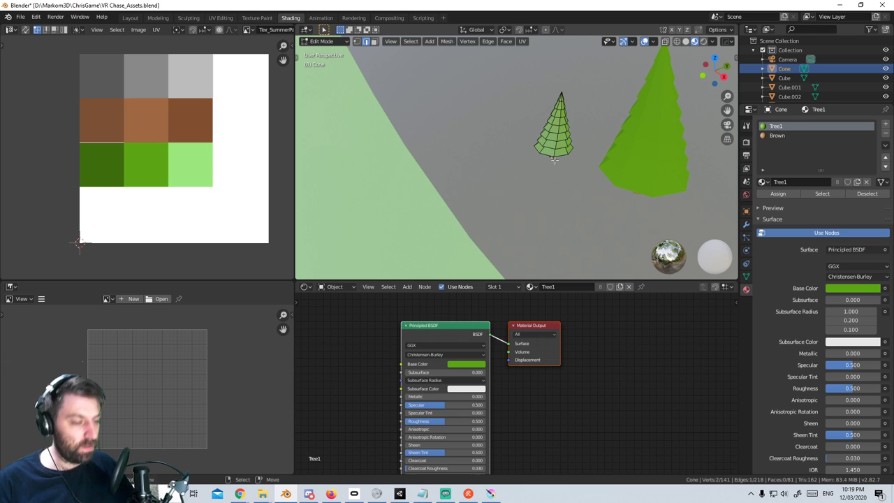
pyautogui.hotkey('ctrl', 'l')
pyautogui.press('u')
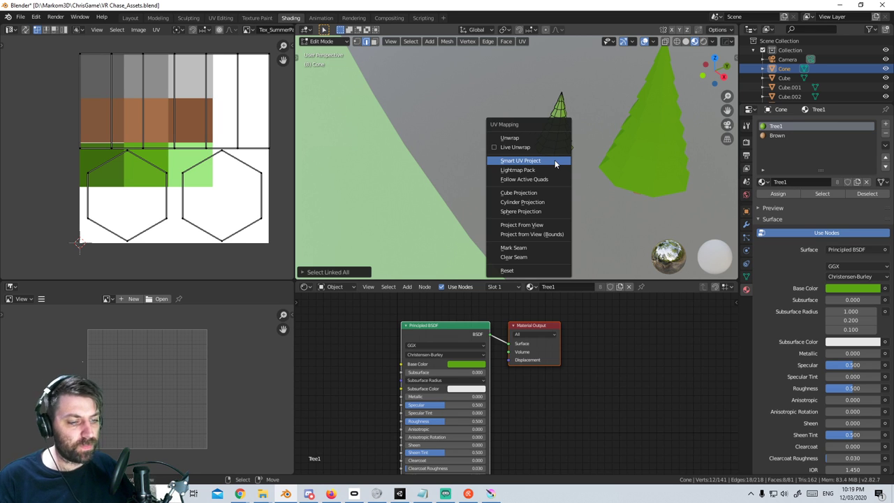
pyautogui.click(556, 163)
pyautogui.click(556, 228)
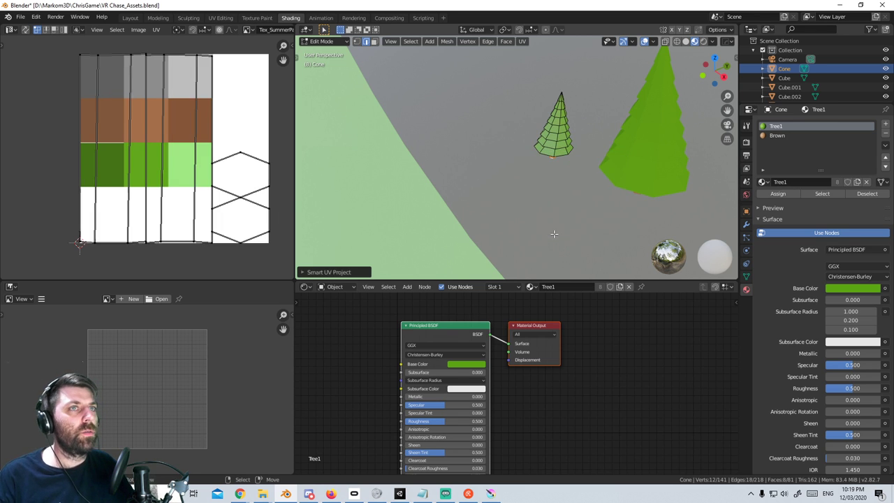
# Shrink the trunk UVs onto the palette's brown tile and hide those faces
pyautogui.press('a')
pyautogui.press('s')
pyautogui.click(207, 169)
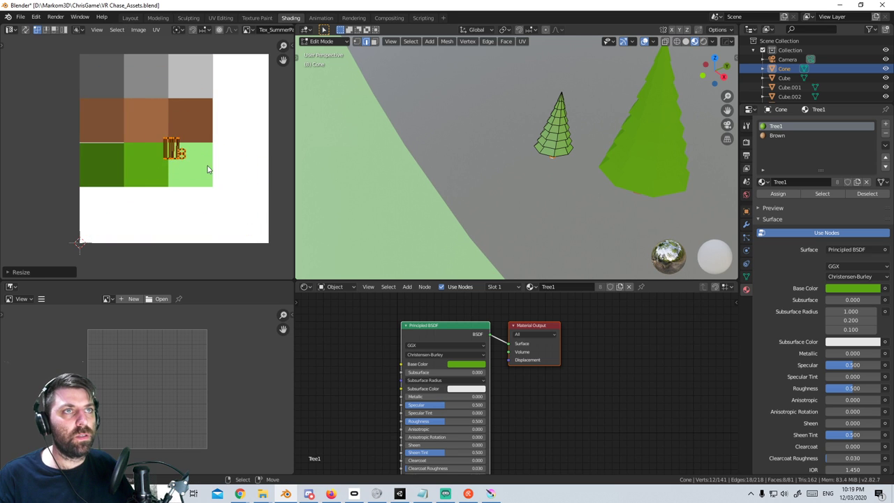
pyautogui.hotkey('alt', 'h')
pyautogui.press('g')
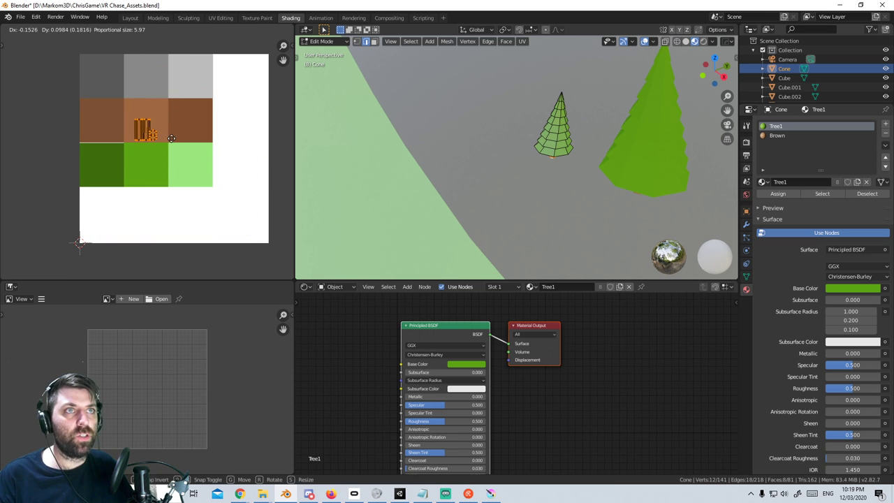
pyautogui.click(167, 138)
pyautogui.press('h')
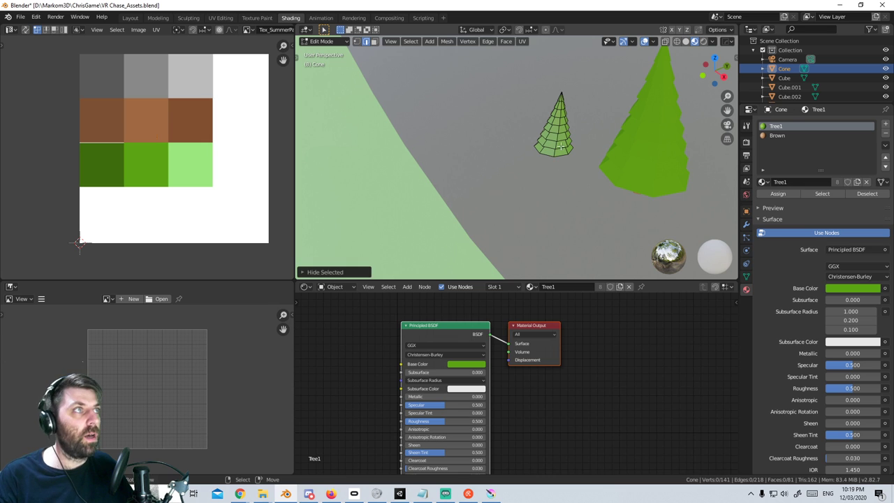
# Smart UV Project the remaining foliage faces and scale their UV islands down
pyautogui.press('a')
pyautogui.press('u')
pyautogui.click(560, 145)
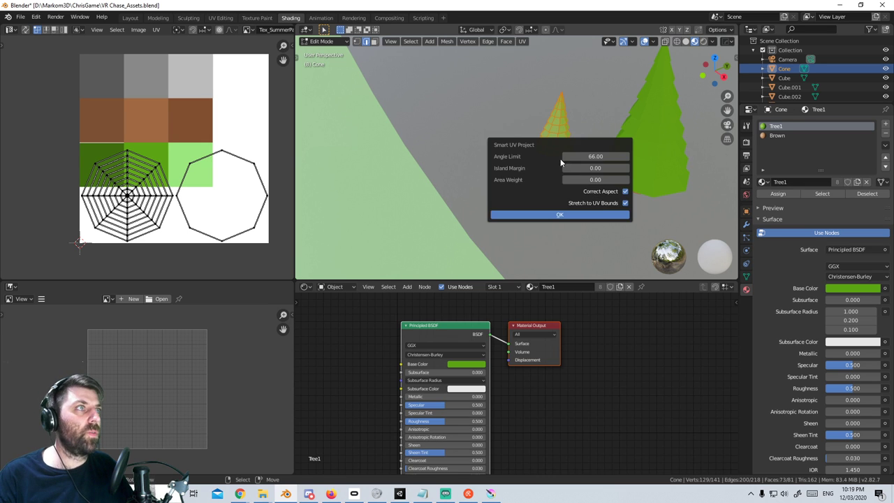
pyautogui.click(560, 216)
pyautogui.press('a')
pyautogui.press('s')
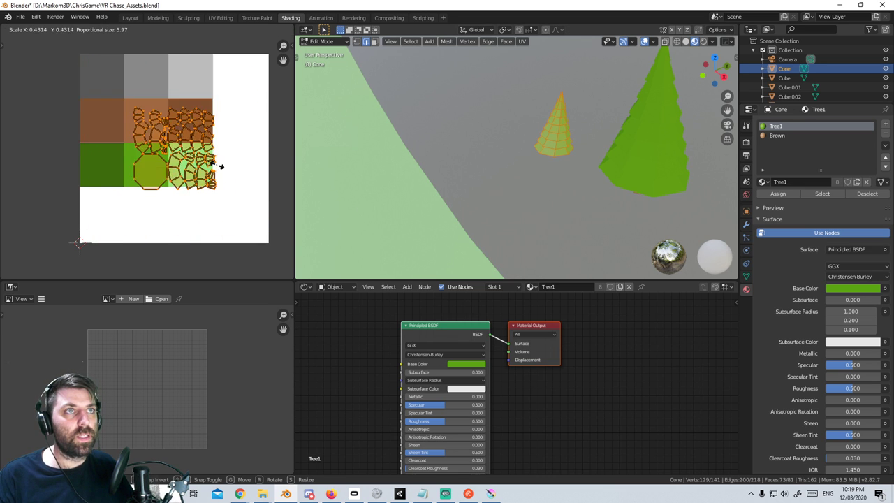
pyautogui.click(192, 148)
# Move the foliage UVs onto the green tile, hide them, and leave Edit Mode
pyautogui.click(193, 161)
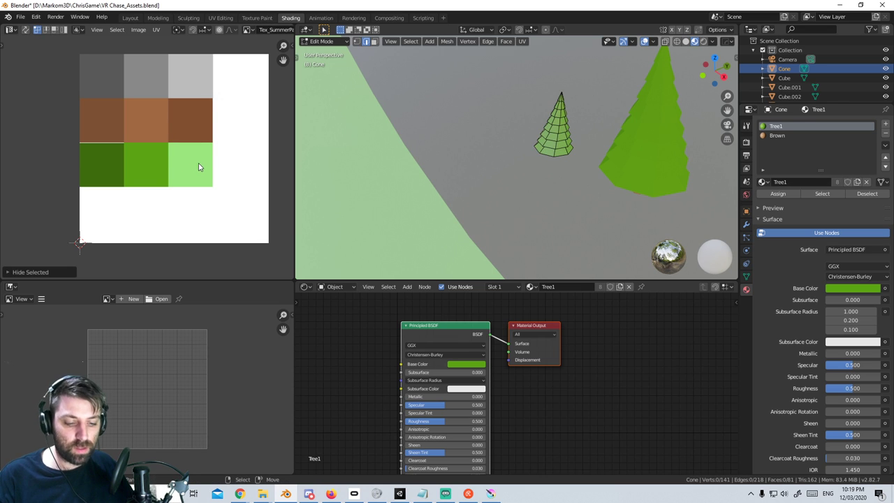
pyautogui.hotkey('ctrl', 'z')
pyautogui.press('g')
pyautogui.click(176, 179)
pyautogui.press('h')
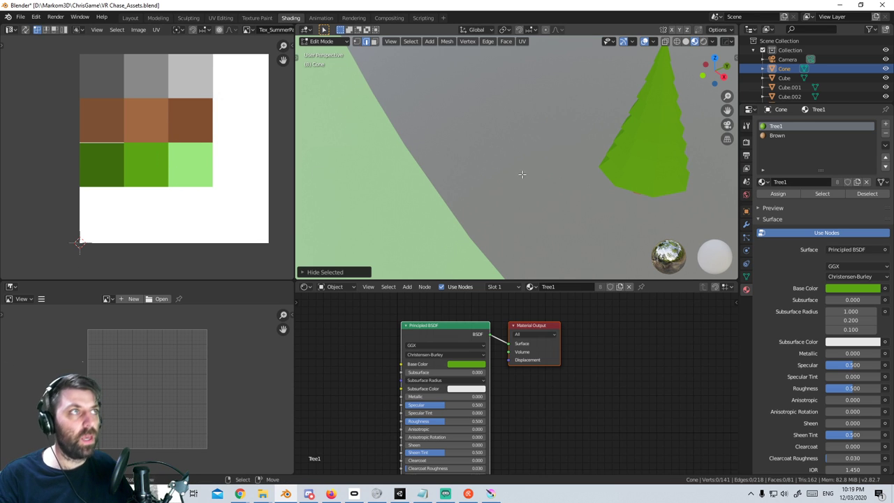
pyautogui.moveTo(522, 175); pyautogui.dragTo(537, 166, button='middle')
pyautogui.press('Tab')
pyautogui.scroll(-2, 538, 168)
# In top view, move the two round trees onto the bare ground beside the pines
pyautogui.scroll(-3, 539, 157)
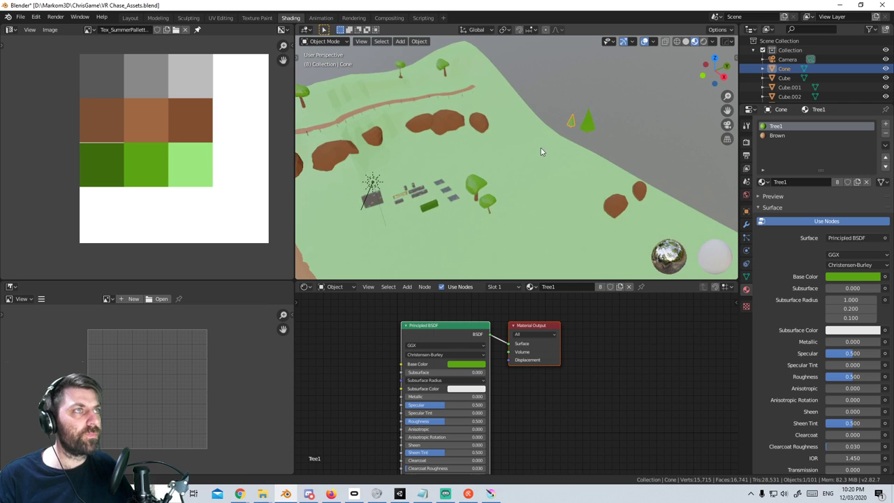
pyautogui.scroll(-1, 531, 150)
pyautogui.moveTo(481, 194); pyautogui.dragTo(471, 218, button='middle')
pyautogui.click(470, 216)
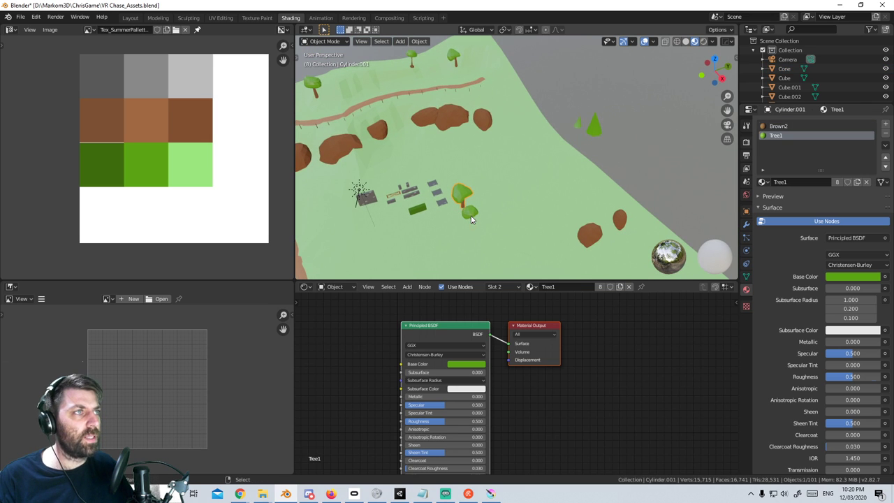
pyautogui.press('KP_7')
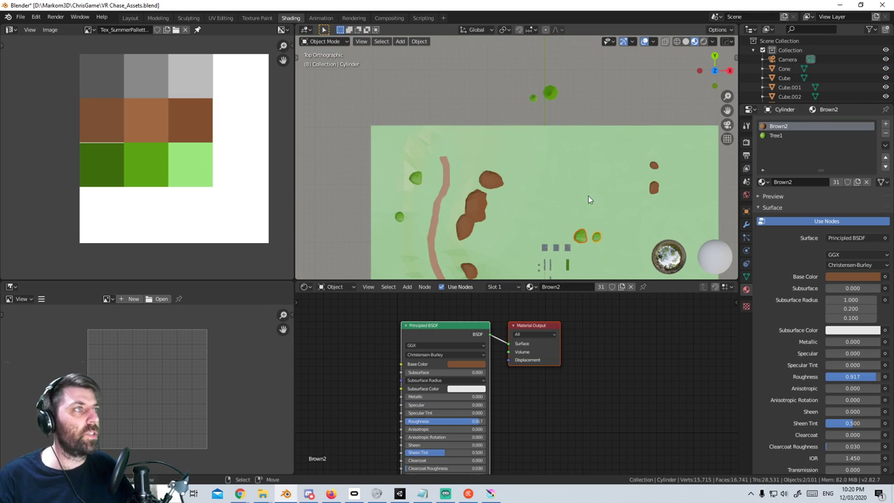
pyautogui.scroll(3, 614, 209)
pyautogui.scroll(-1, 636, 217)
pyautogui.press('g')
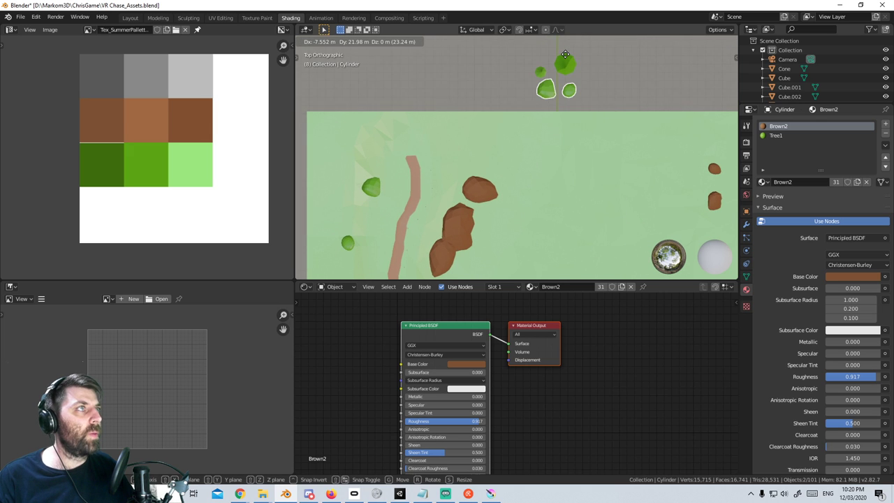
pyautogui.click(576, 79)
pyautogui.moveTo(577, 79); pyautogui.dragTo(583, 168, button='middle')
pyautogui.scroll(3, 520, 134)
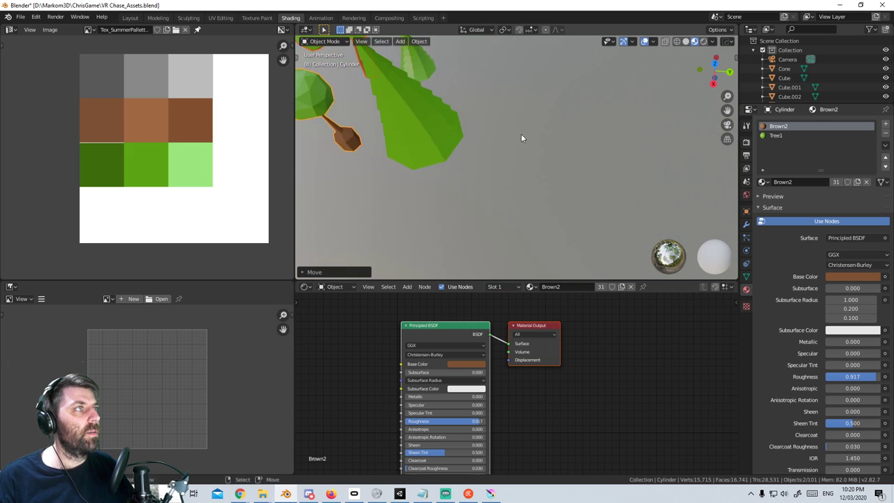
pyautogui.scroll(-4, 521, 138)
# Enter Edit Mode on the upper round tree's canopy
pyautogui.moveTo(474, 136); pyautogui.dragTo(509, 167, button='middle')
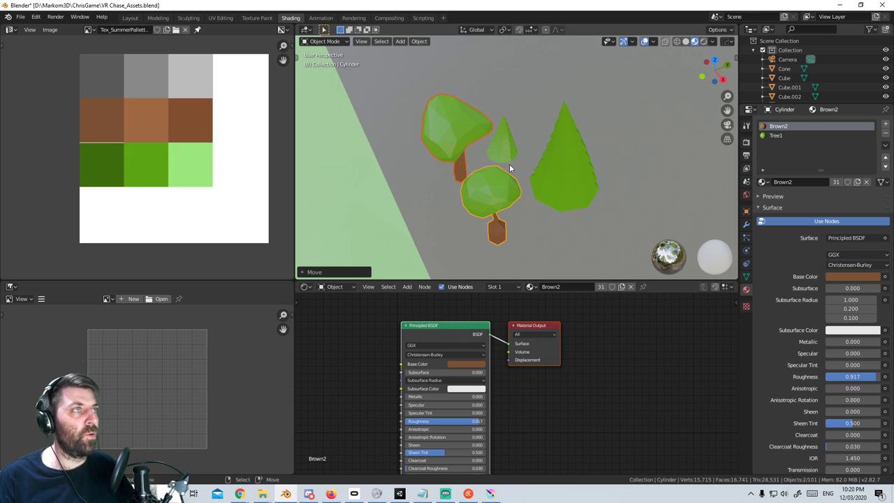
pyautogui.click(438, 122)
pyautogui.press('Tab')
pyautogui.click(453, 129)
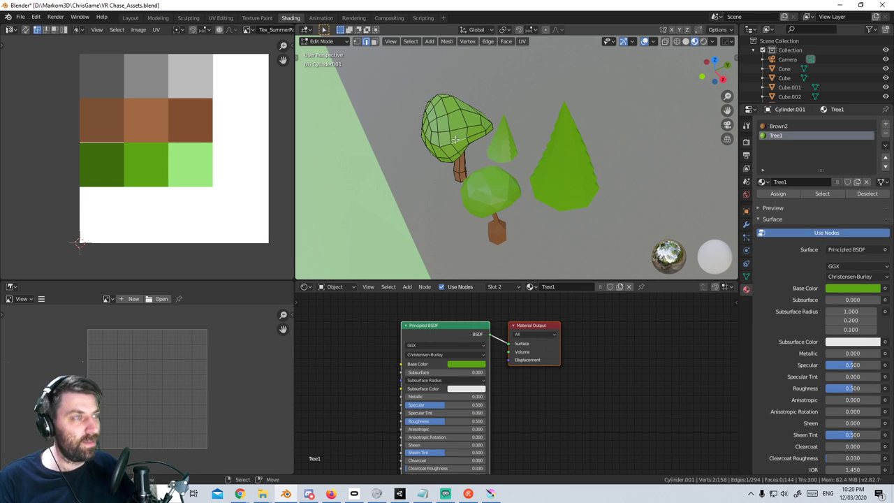
# Edit both round trees together and select both whole canopies
pyautogui.hotkey('ctrl', 'l')
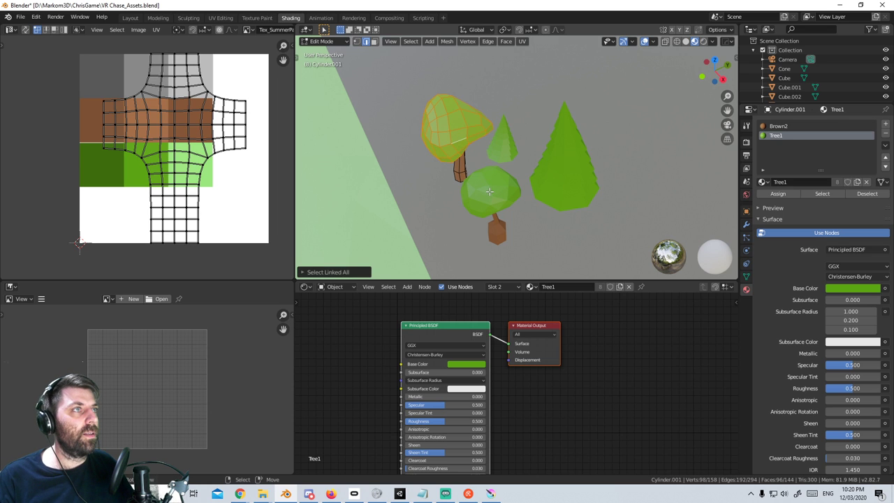
pyautogui.press('Tab')
pyautogui.click(490, 191)
pyautogui.keyDown('shift'); pyautogui.click(461, 129); pyautogui.keyUp('shift')
pyautogui.press('Tab')
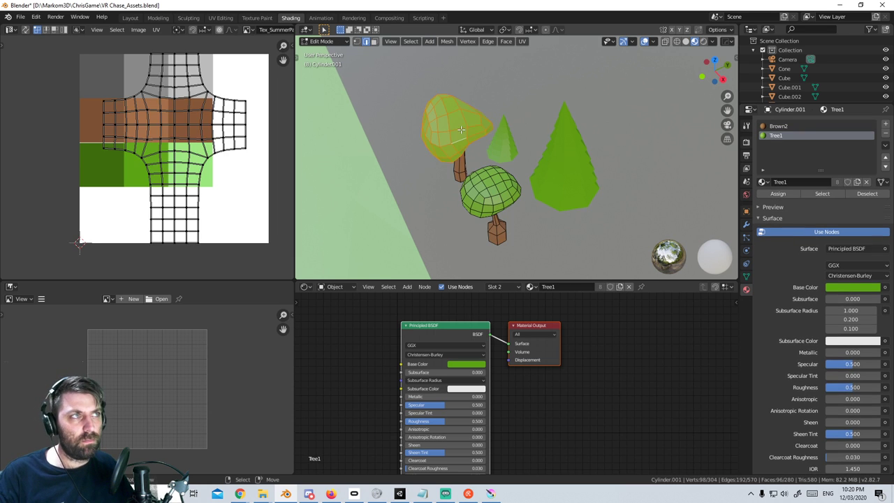
pyautogui.click(490, 201)
pyautogui.click(490, 200)
pyautogui.hotkey('ctrl', 'l')
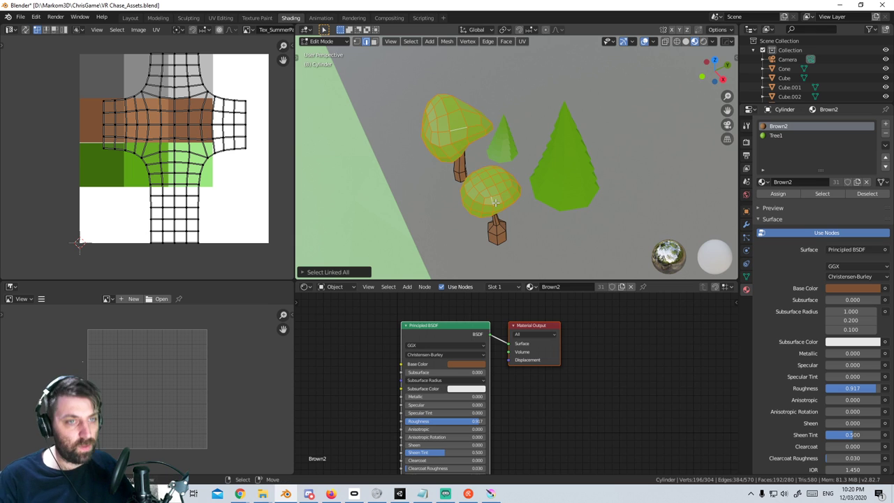
# Smart UV Project the canopies, shrink them onto the middle green tile, and hide them
pyautogui.press('u')
pyautogui.click(495, 202)
pyautogui.click(492, 271)
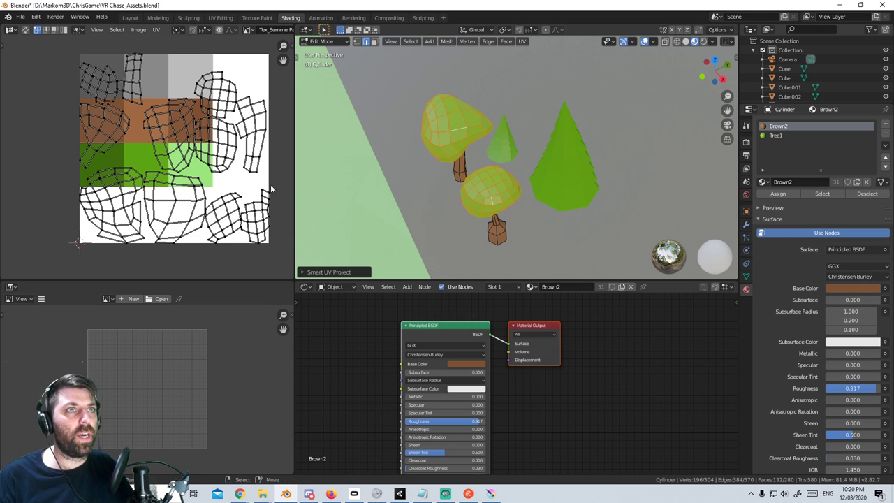
pyautogui.press('a')
pyautogui.press('s')
pyautogui.click(188, 156)
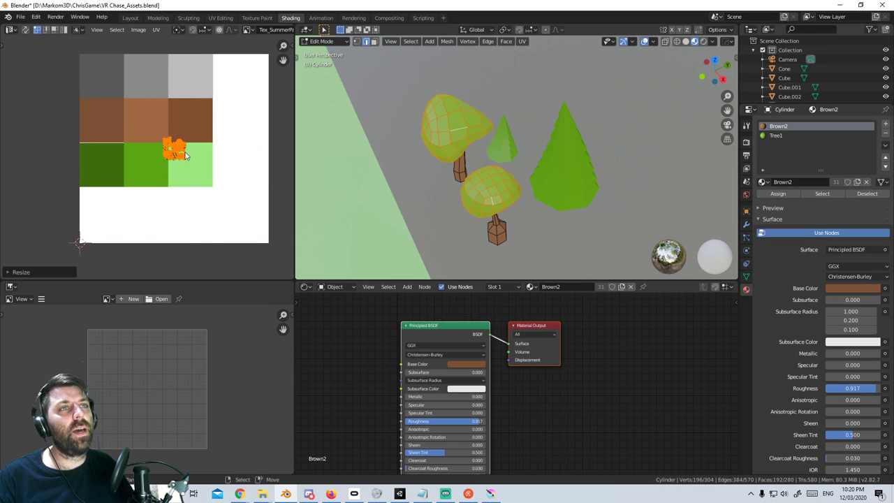
pyautogui.press('g')
pyautogui.click(178, 167)
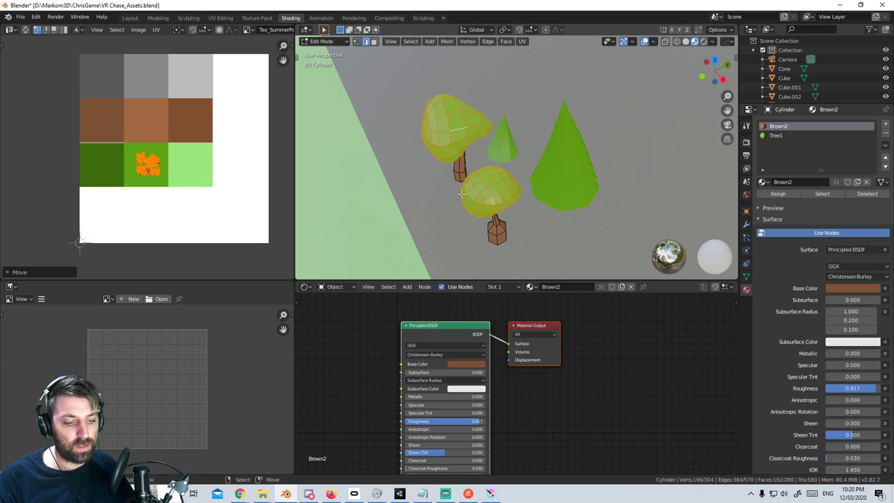
pyautogui.press('h')
# Unwrap the trunk faces, place their shrunken UVs on the brown tile, and exit Edit Mode
pyautogui.press('a')
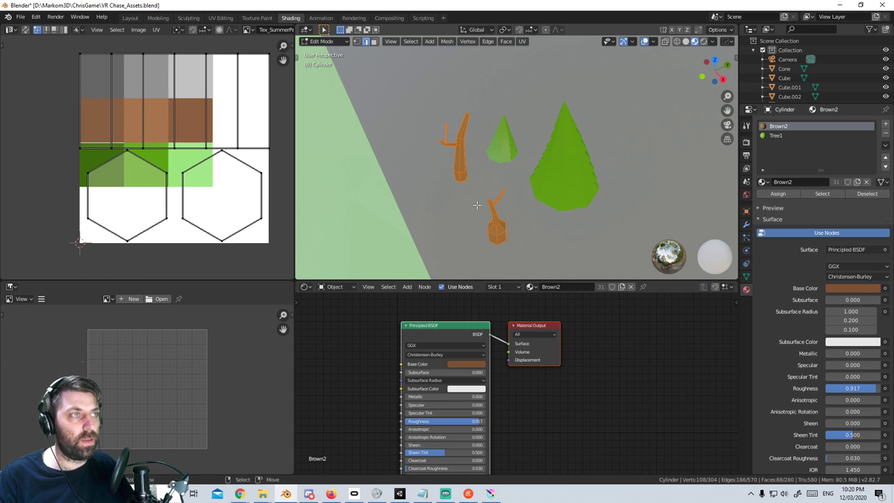
pyautogui.press('u')
pyautogui.click(476, 204)
pyautogui.press('s')
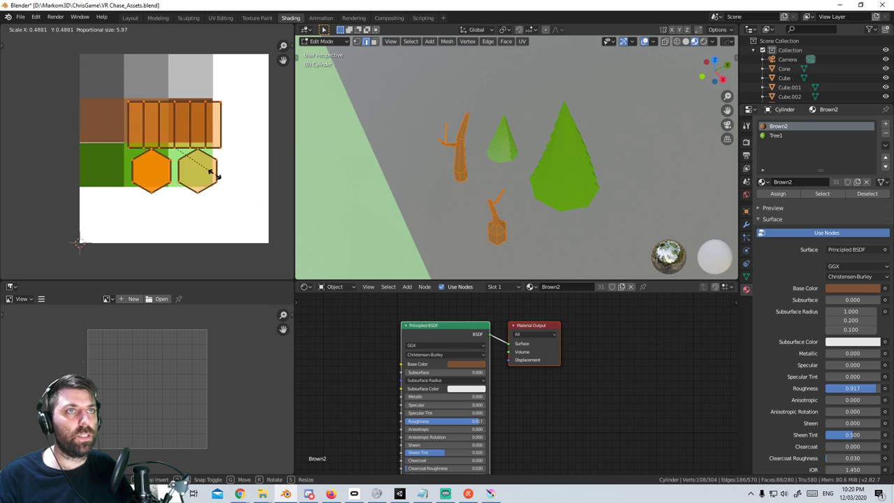
pyautogui.click(188, 162)
pyautogui.press('g')
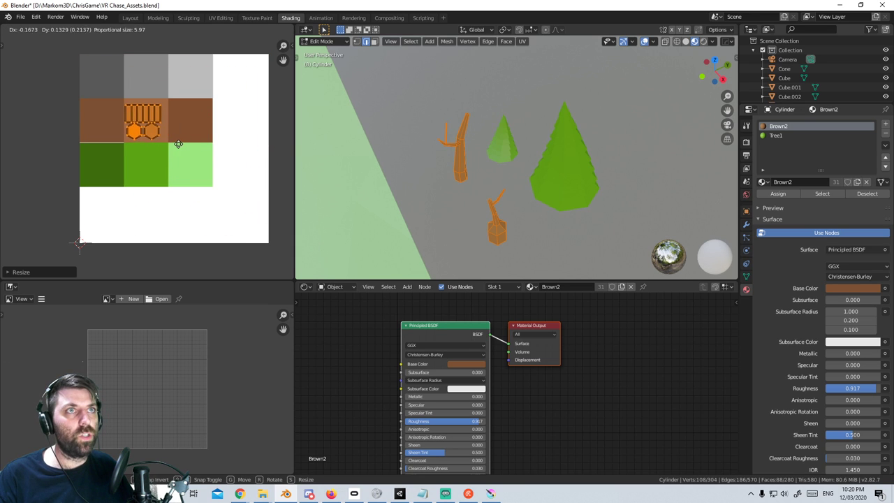
pyautogui.click(181, 147)
pyautogui.press('Tab')
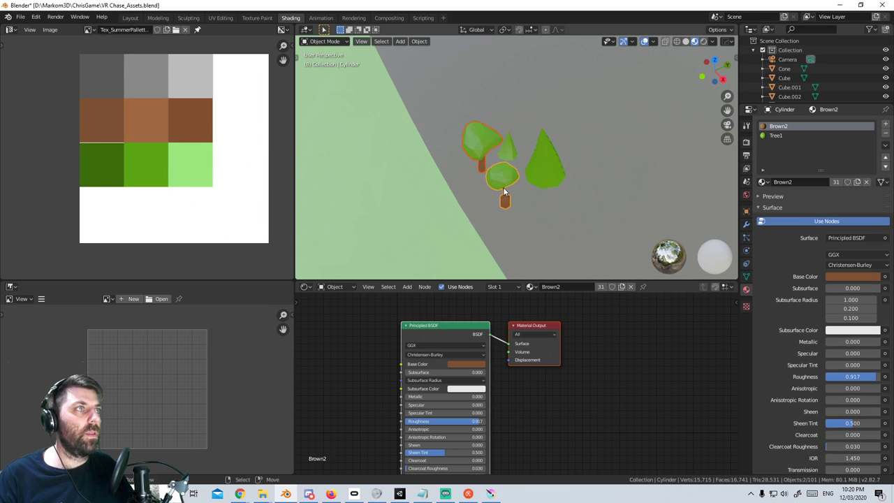
pyautogui.scroll(-5, 584, 178)
# Open hedge Cube.008 in Edit Mode, select it all, then select one linked part
pyautogui.moveTo(584, 174)
pyautogui.mouseDown(button='middle')
pyautogui.moveTo(576, 153)
pyautogui.moveTo(533, 198)
pyautogui.mouseUp(button='middle')
pyautogui.scroll(4, 575, 169)
pyautogui.scroll(-1, 533, 197)
pyautogui.click(533, 198)
pyautogui.scroll(-2, 533, 198)
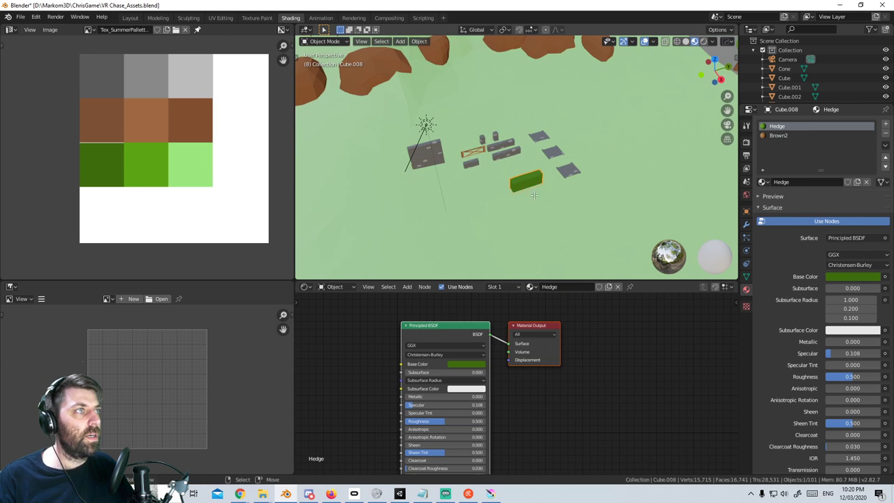
pyautogui.press('Tab')
pyautogui.scroll(2, 539, 189)
pyautogui.click(538, 188)
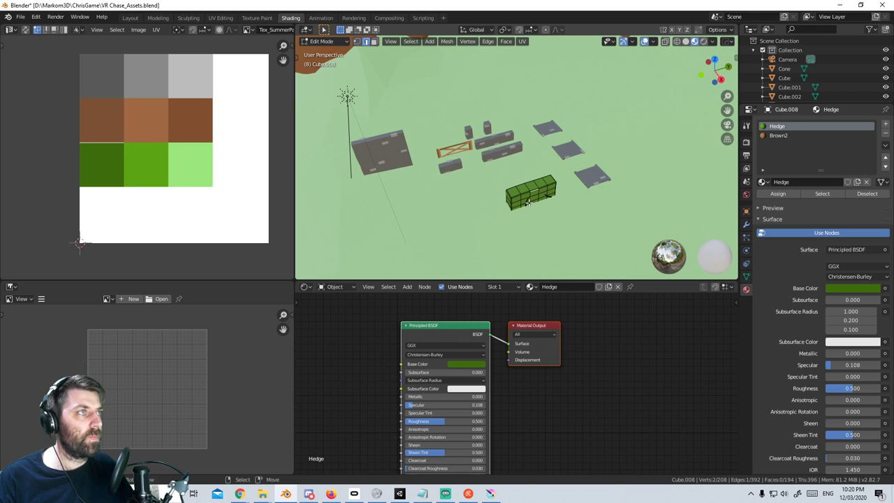
pyautogui.press('a')
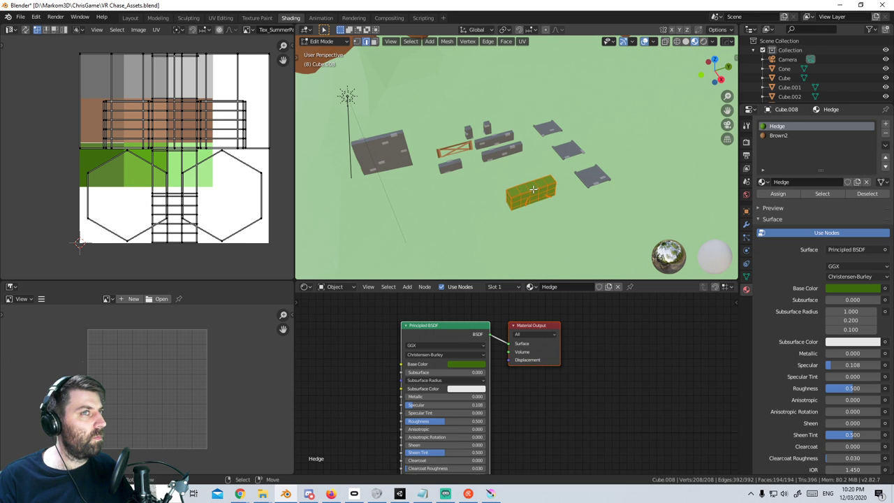
pyautogui.click(532, 188)
pyautogui.hotkey('ctrl', 'l')
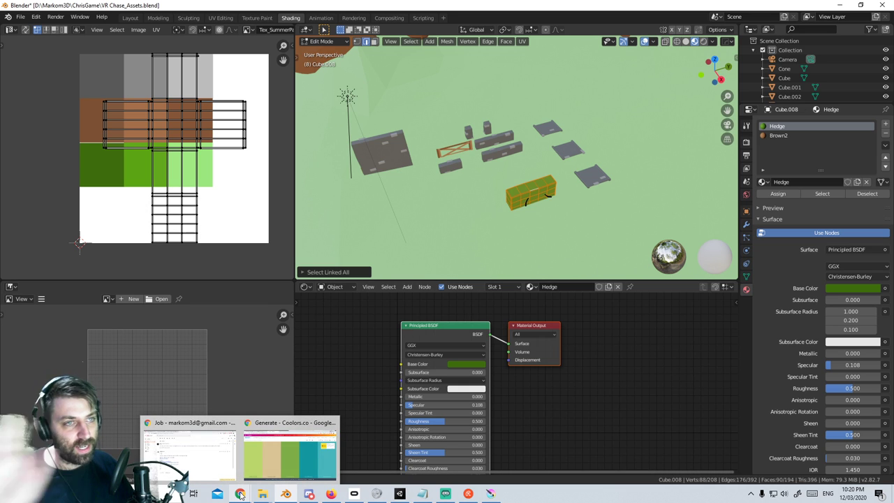
pyautogui.moveTo(239, 494)
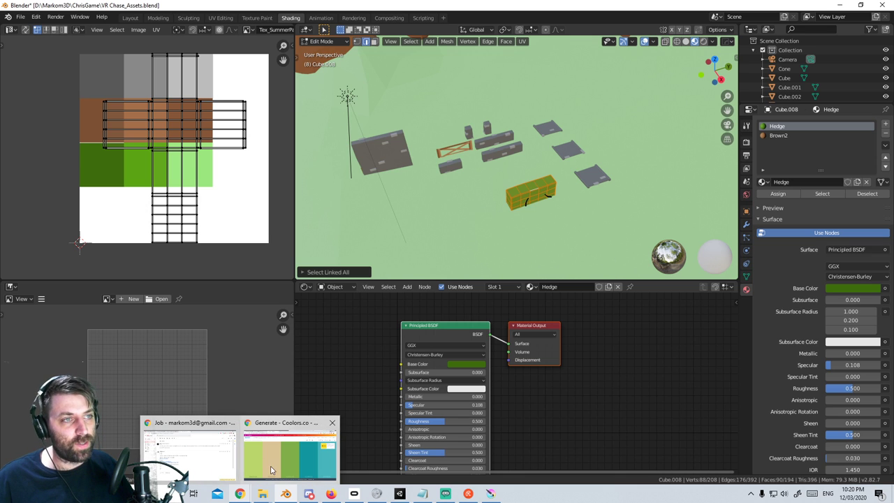
pyautogui.click(272, 451)
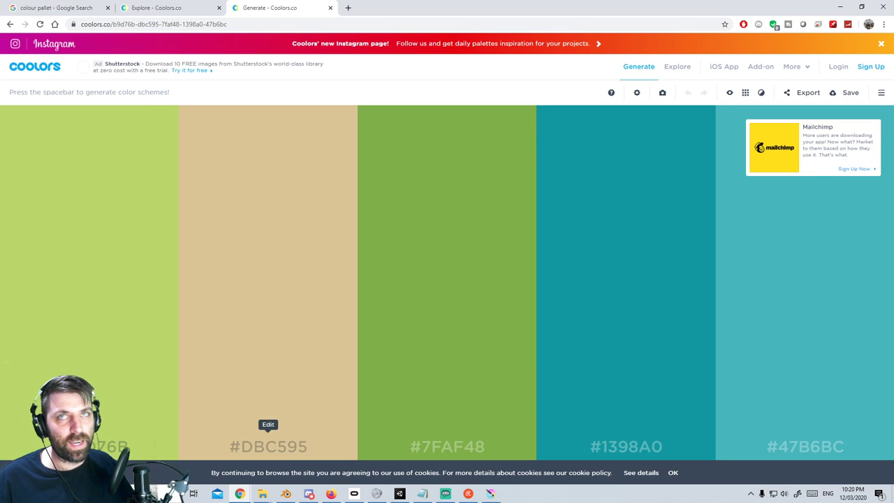
pyautogui.click(349, 8)
pyautogui.moveTo(524, 4); pyautogui.dragTo(297, 52)
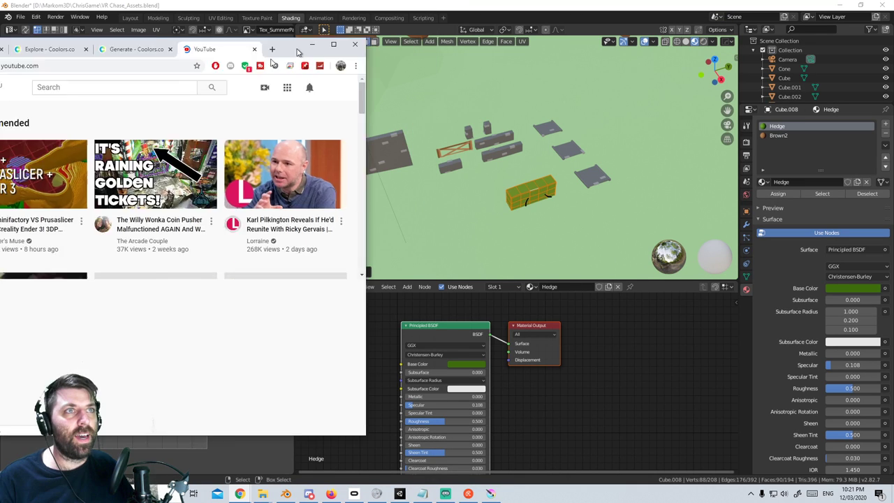
pyautogui.click(312, 44)
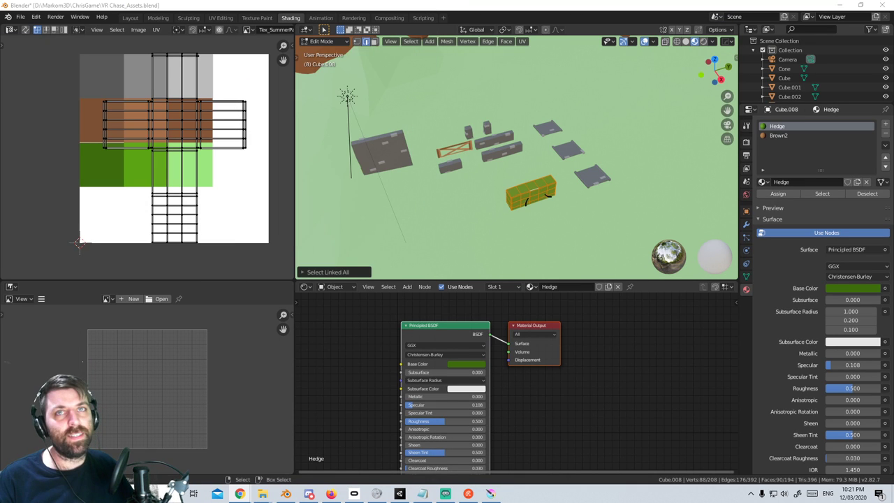
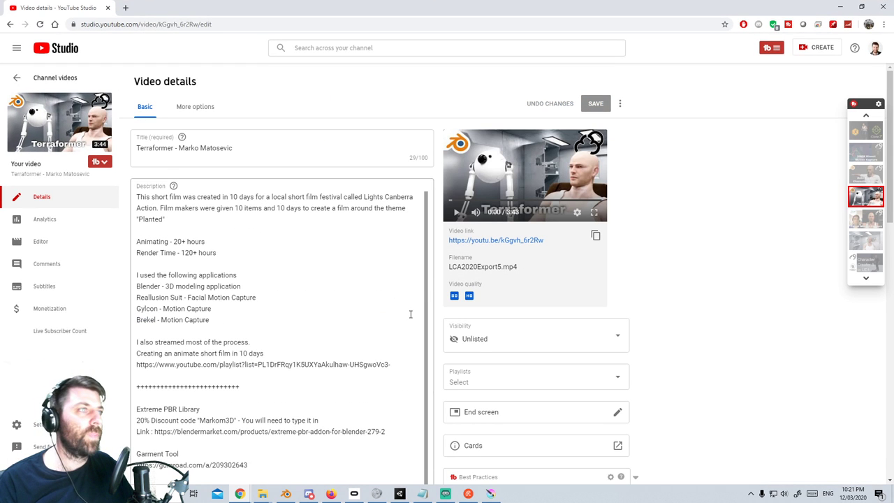
# Switch the Terraformer video's visibility to Schedule with a release date of Mar 12, 2020
pyautogui.click(602, 341)
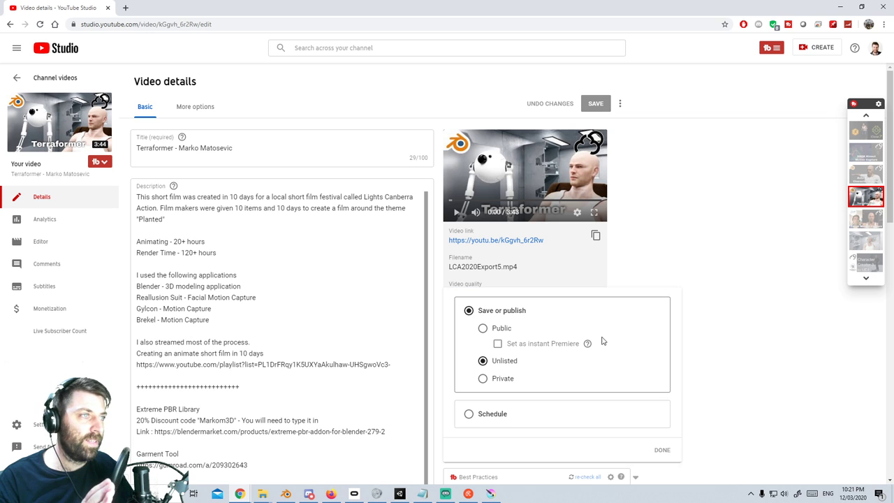
pyautogui.click(491, 416)
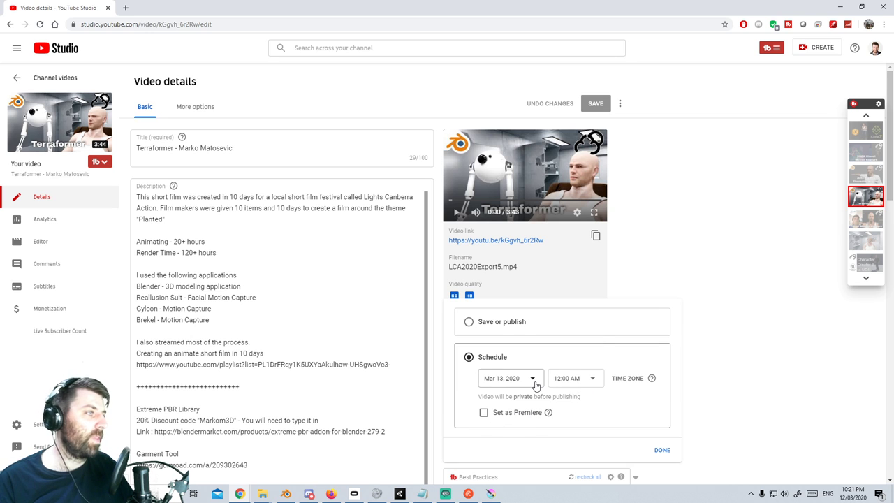
pyautogui.click(535, 383)
pyautogui.click(555, 280)
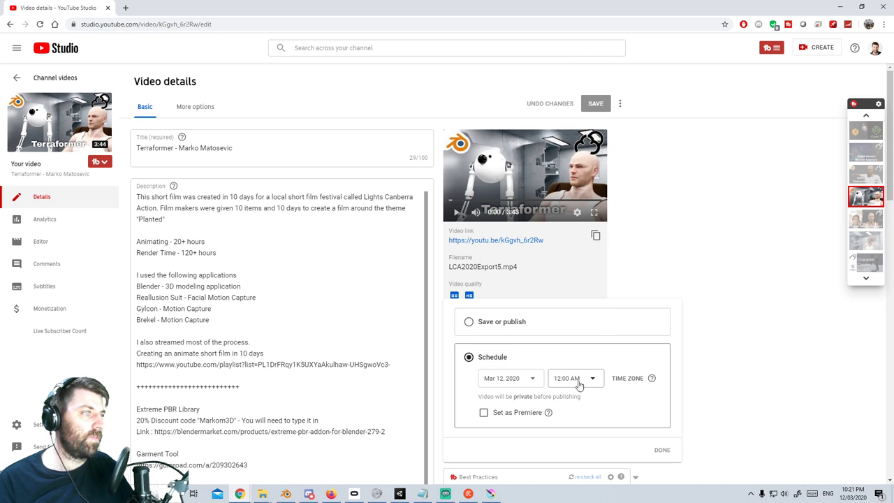
# Set the release time to 10:30 PM, copy the video link, and save the changes
pyautogui.click(579, 385)
pyautogui.scroll(-6, 566, 349)
pyautogui.scroll(-10, 569, 321)
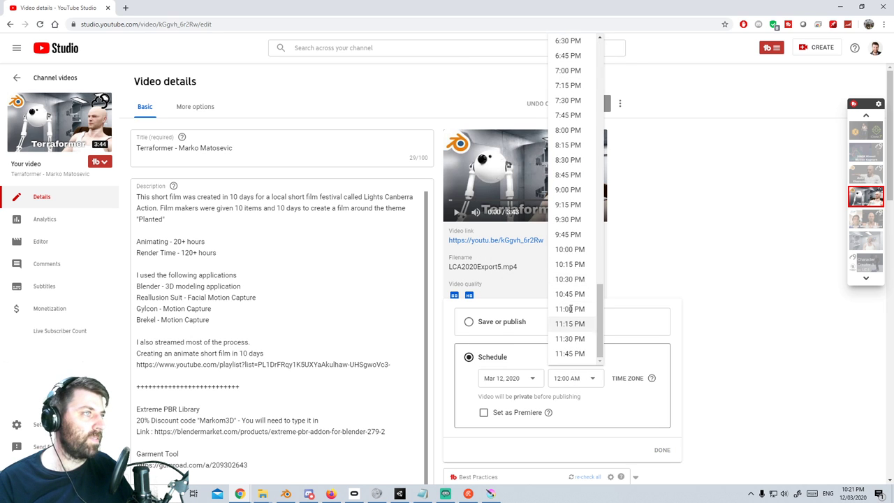
pyautogui.click(573, 279)
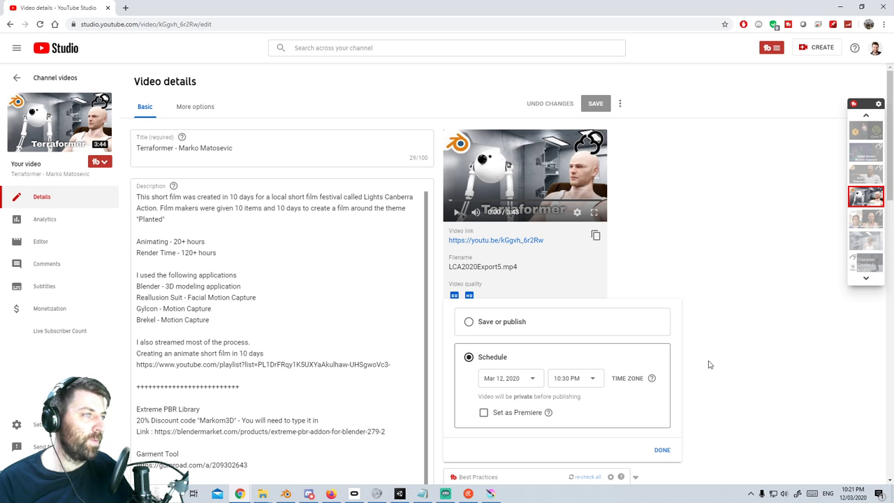
pyautogui.click(662, 451)
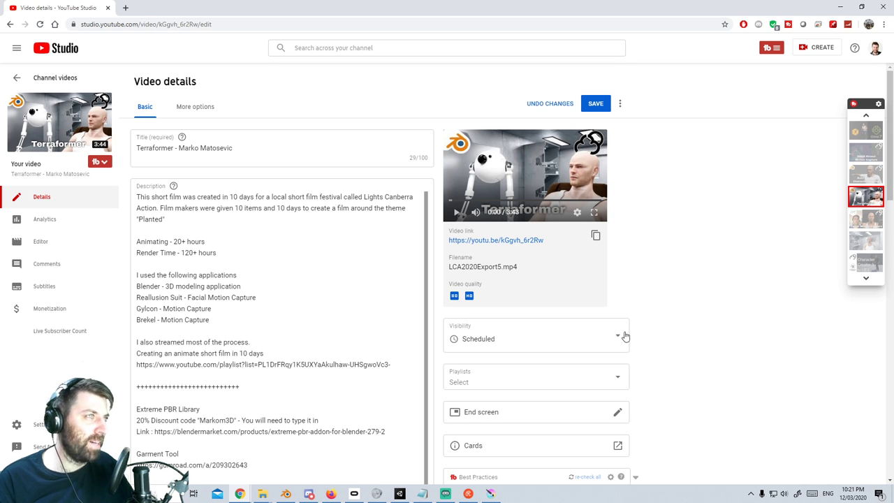
pyautogui.click(595, 237)
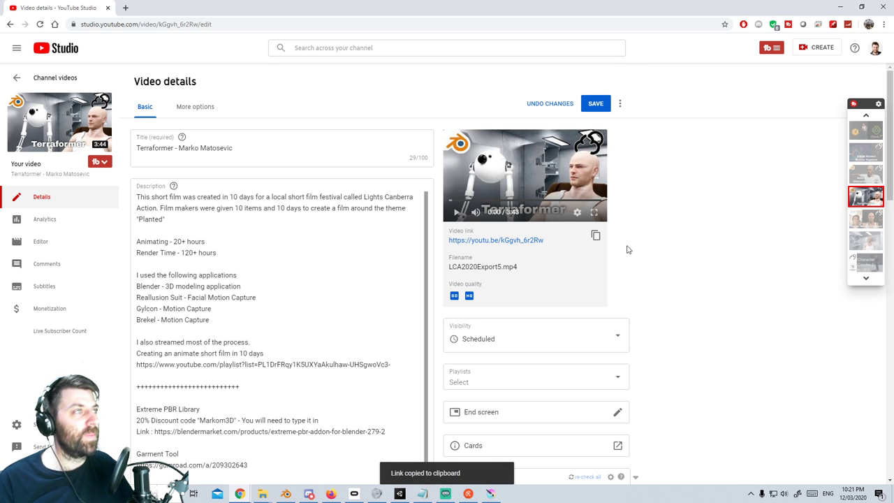
pyautogui.click(594, 106)
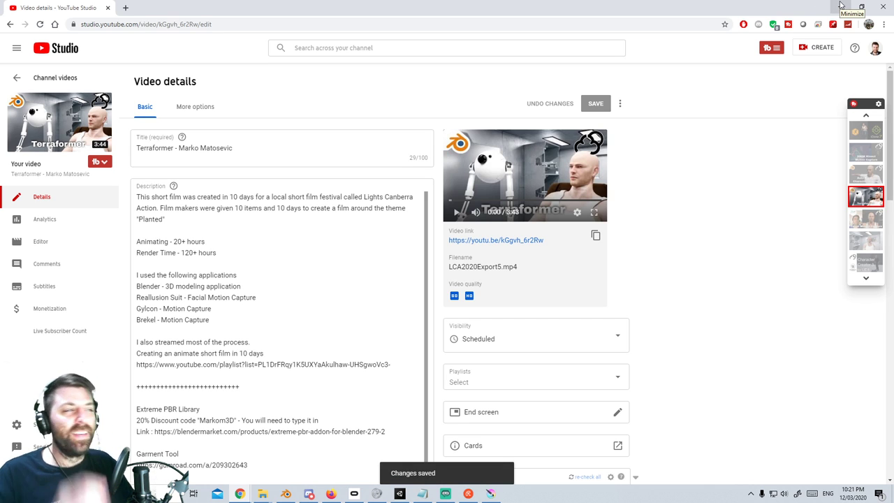
# Back in Blender, unwrap the hedge box and place its shrunk UVs on the dark-green square
pyautogui.click(882, 9)
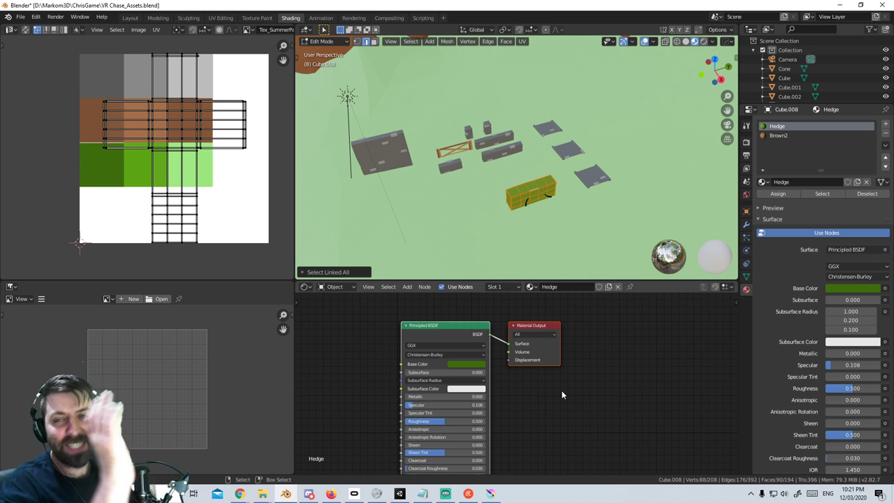
pyautogui.scroll(1, 557, 233)
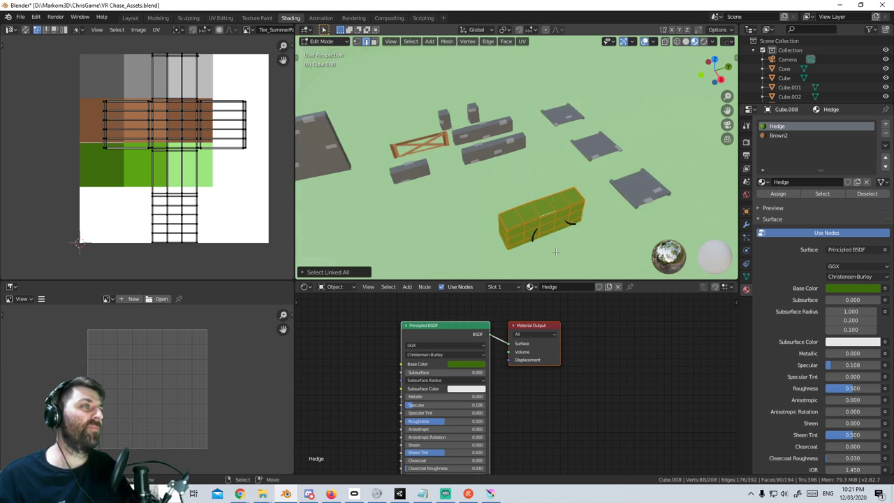
pyautogui.scroll(1, 557, 234)
pyautogui.scroll(-1, 557, 234)
pyautogui.press('u')
pyautogui.click(557, 232)
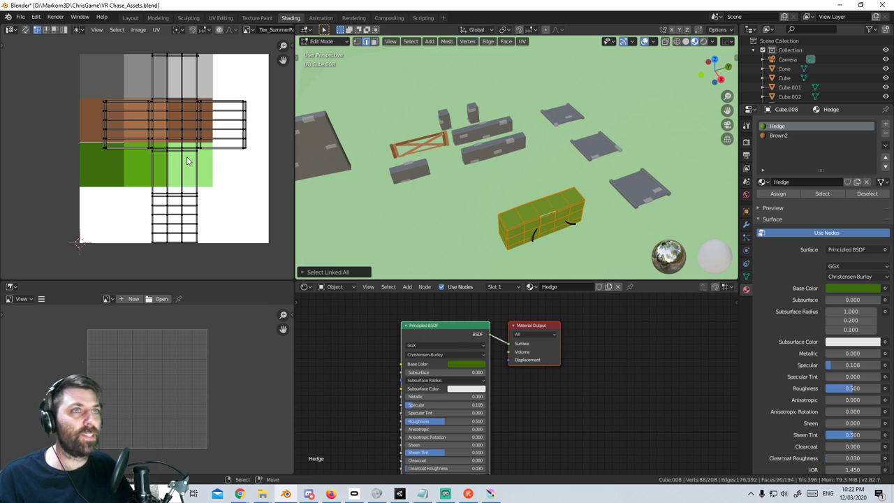
pyautogui.press('s')
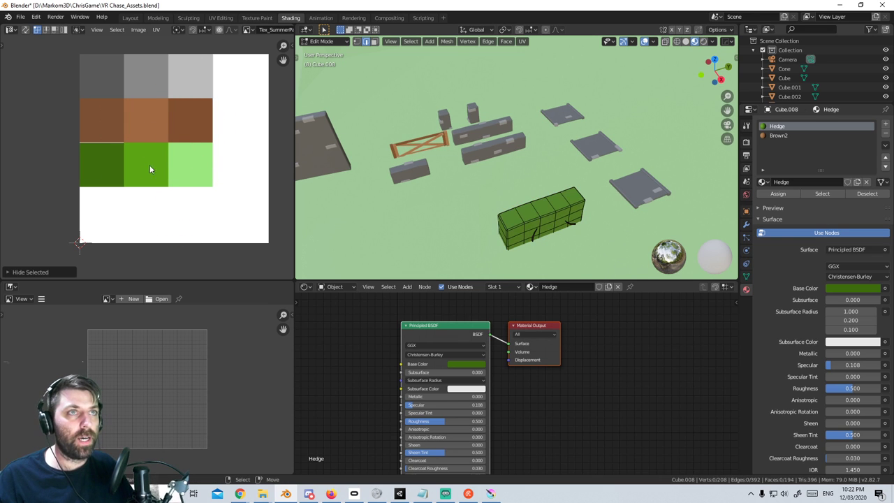
pyautogui.click(182, 154)
pyautogui.press('g')
pyautogui.click(117, 194)
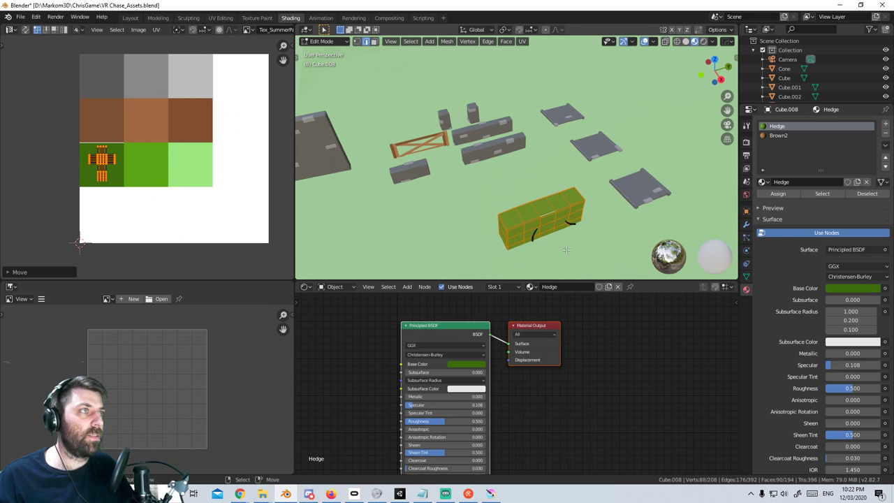
# Hide the box faces and shrink the UVs of the hedge's remaining curved pieces
pyautogui.press('h')
pyautogui.press('a')
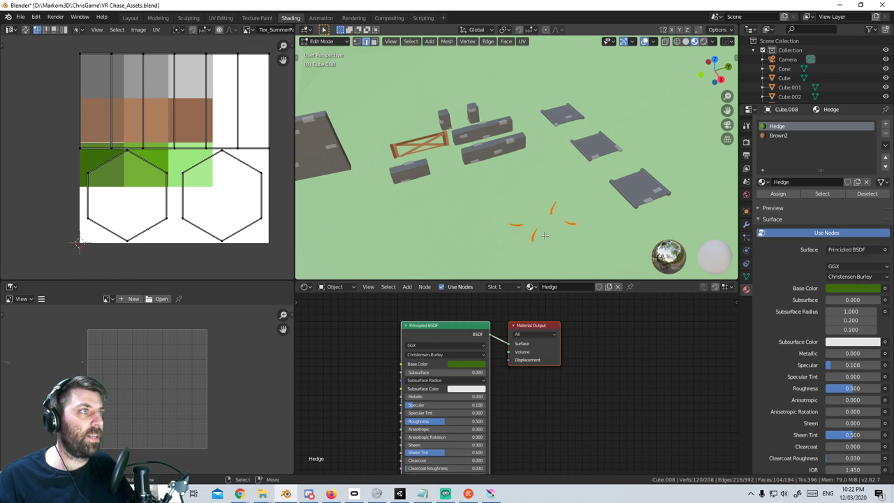
pyautogui.press('a')
pyautogui.press('s')
pyautogui.click(225, 168)
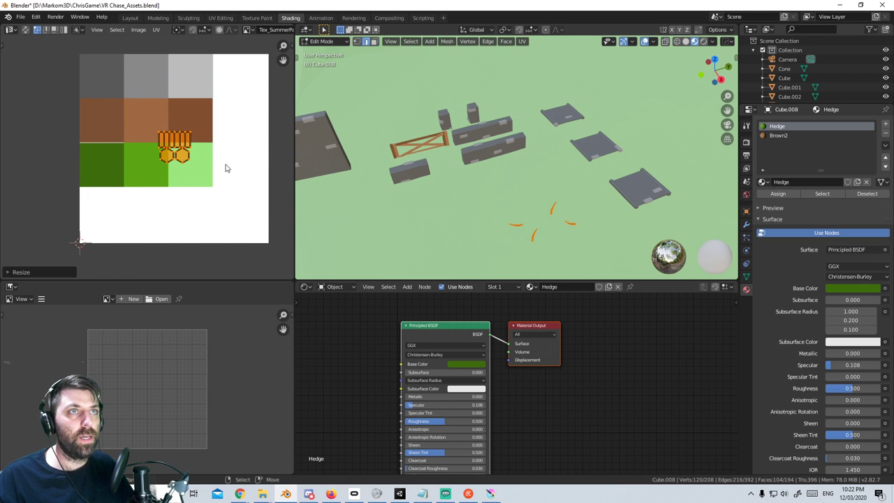
# In top view, move the now-green hedge next to the trees
pyautogui.press('Tab')
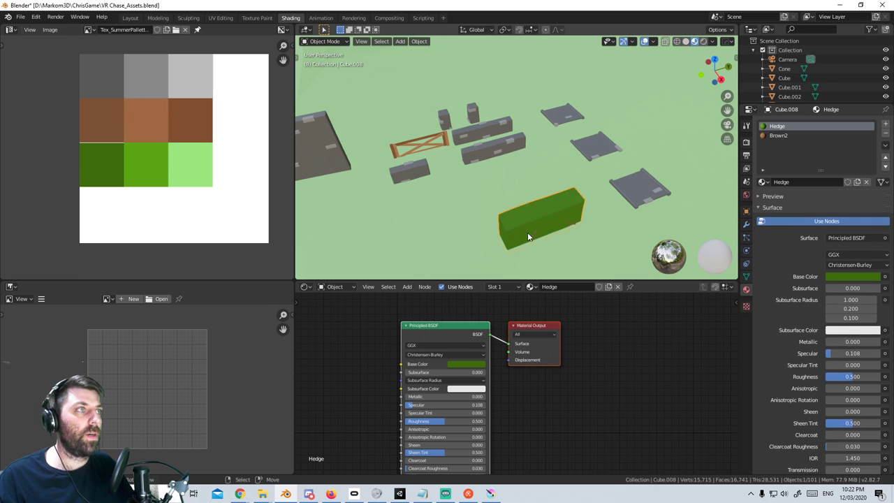
pyautogui.scroll(-8, 527, 237)
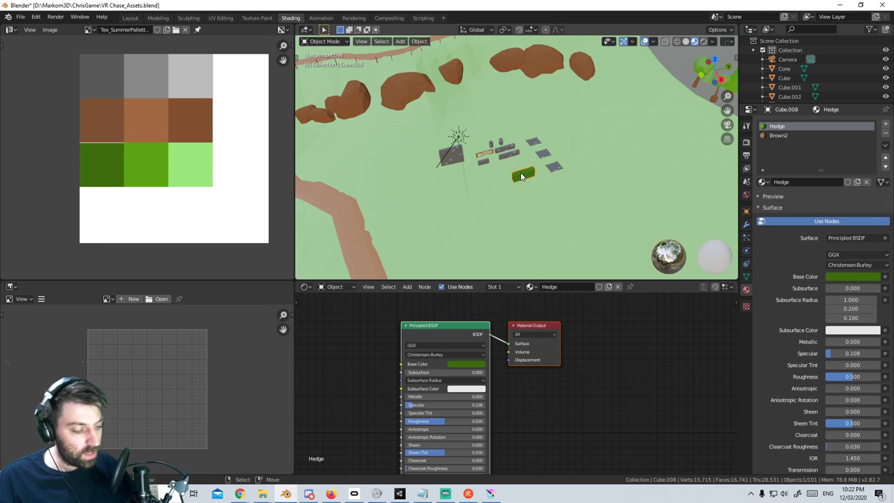
pyautogui.press('KP_7')
pyautogui.scroll(-2, 519, 172)
pyautogui.press('g')
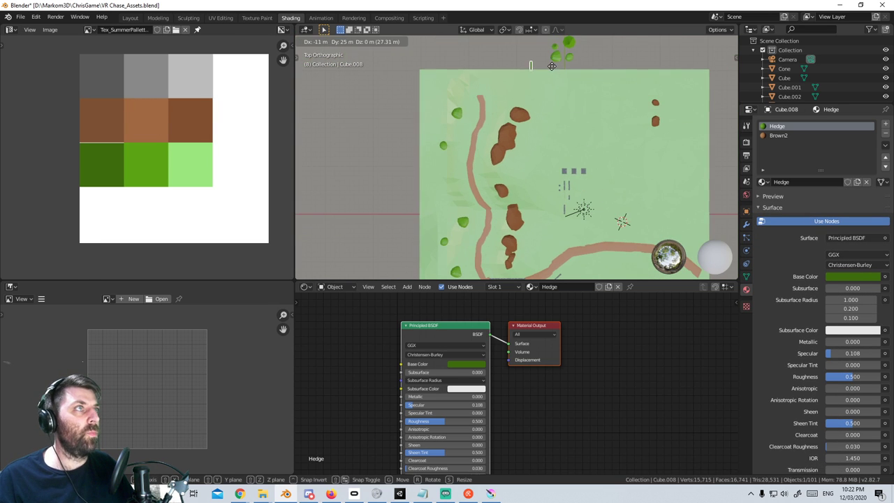
pyautogui.click(552, 66)
# Select the fence wall and, in Edit Mode, select its whole connected mesh
pyautogui.moveTo(578, 139); pyautogui.dragTo(538, 116, button='middle')
pyautogui.scroll(3, 538, 116)
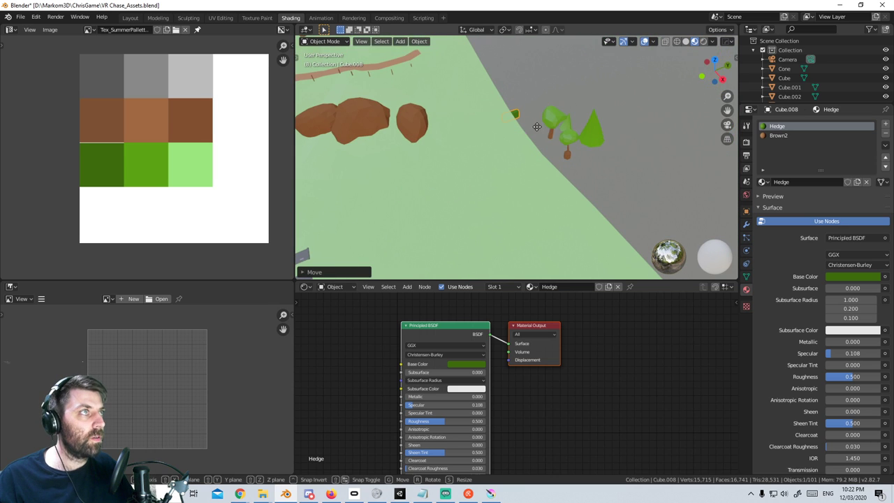
pyautogui.scroll(-2, 536, 126)
pyautogui.scroll(-5, 533, 146)
pyautogui.moveTo(531, 143); pyautogui.dragTo(532, 157, button='middle')
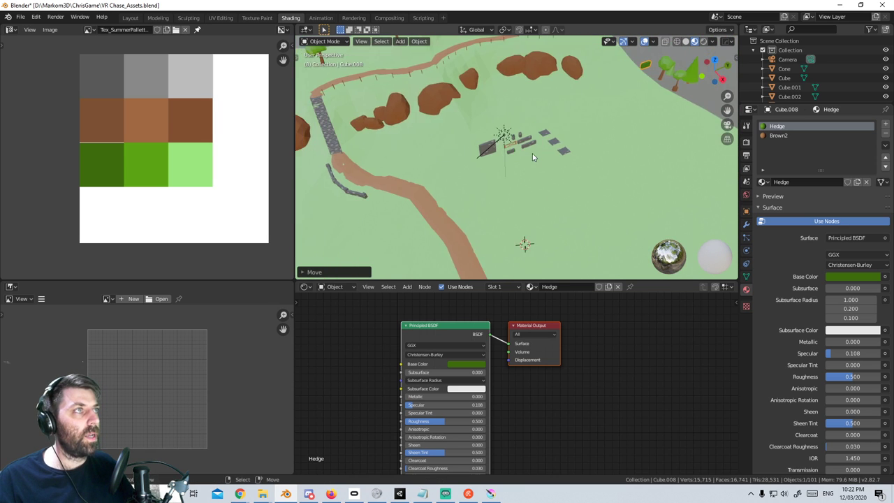
pyautogui.scroll(3, 532, 157)
pyautogui.click(472, 146)
pyautogui.press('Tab')
pyautogui.scroll(5, 485, 217)
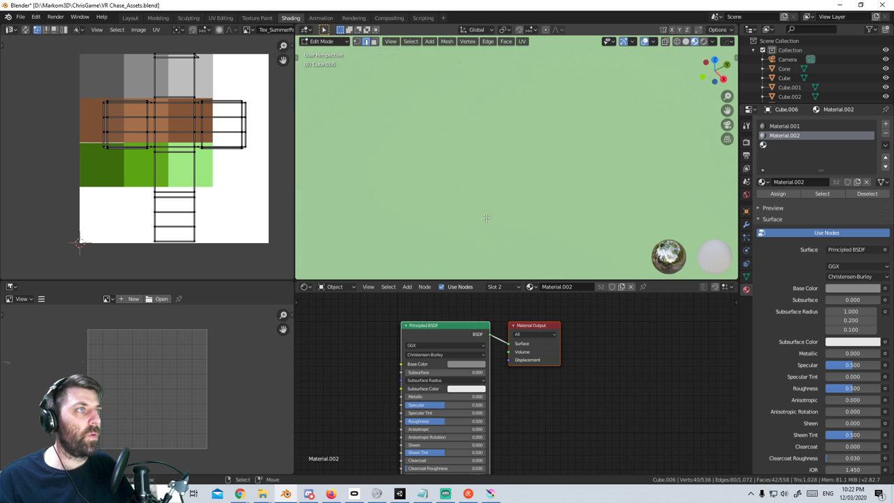
pyautogui.scroll(2, 485, 217)
pyautogui.scroll(-8, 488, 139)
pyautogui.moveTo(489, 140); pyautogui.dragTo(500, 106, button='middle')
pyautogui.scroll(3, 500, 106)
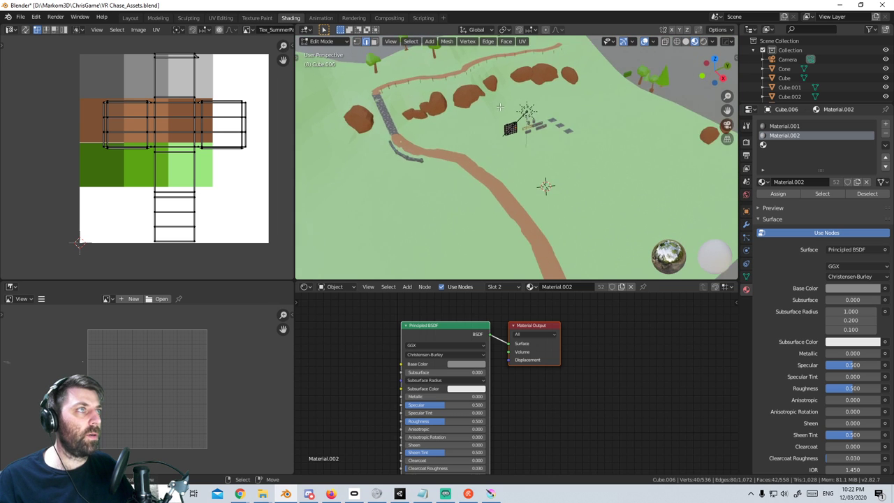
pyautogui.scroll(3, 499, 106)
pyautogui.scroll(3, 500, 107)
pyautogui.scroll(3, 544, 112)
pyautogui.click(585, 107)
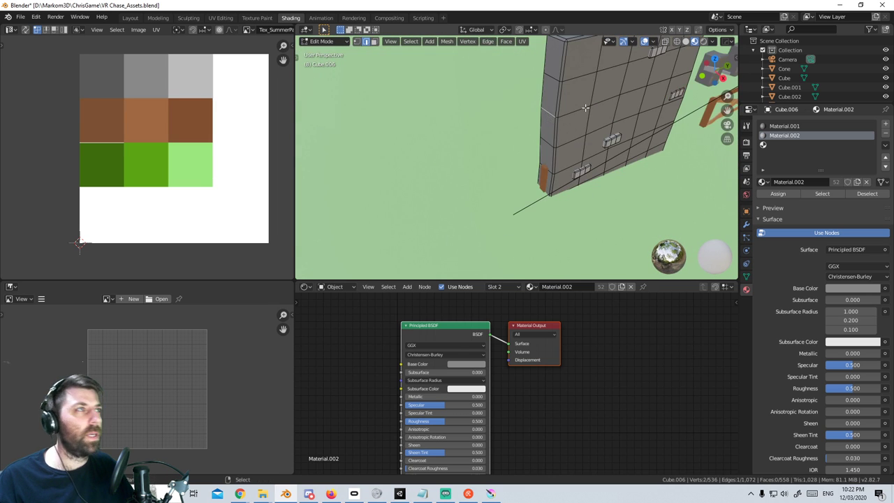
pyautogui.scroll(-4, 585, 107)
pyautogui.moveTo(585, 107); pyautogui.dragTo(565, 114, button='middle')
pyautogui.hotkey('ctrl', 'l')
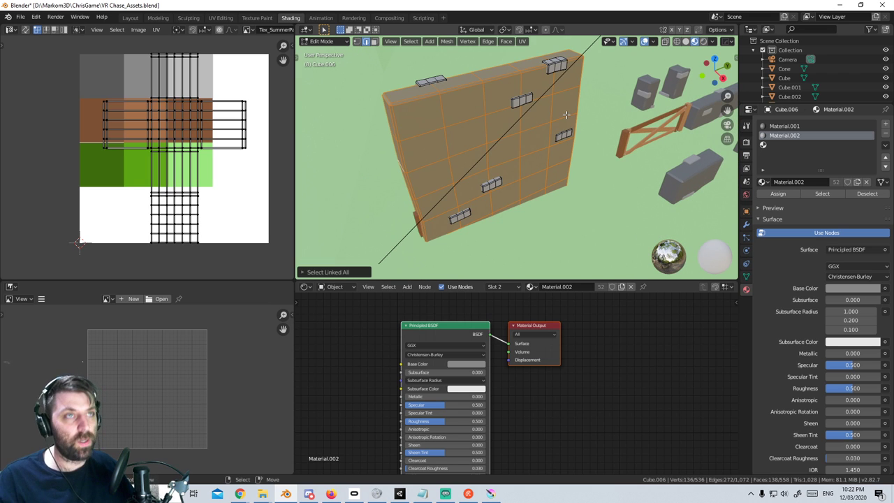
# Shrink the wall's UVs and place them on the dark grey palette square
pyautogui.press('s')
pyautogui.click(185, 157)
pyautogui.press('g')
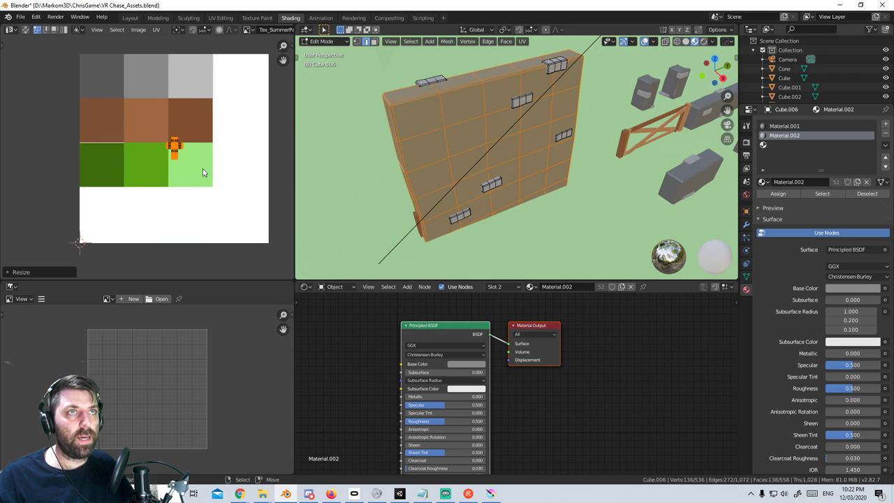
pyautogui.click(103, 72)
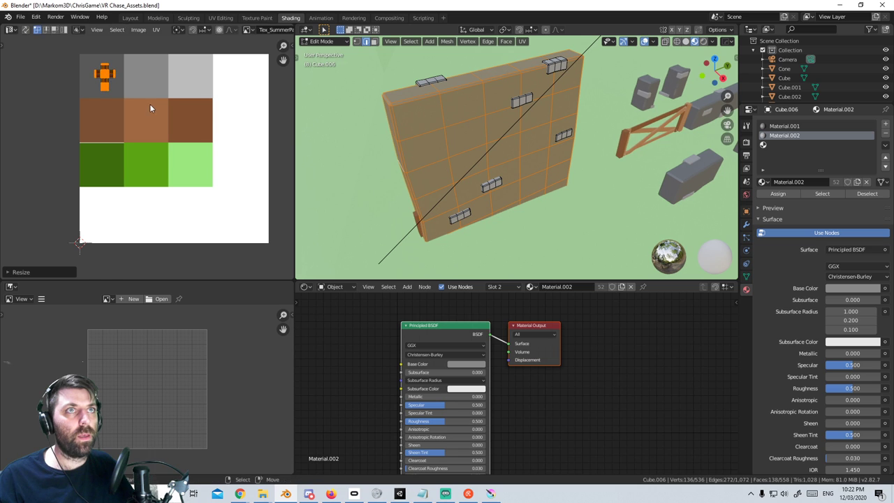
# Hide the wall block and shrink the bricks' UVs to a tiny cluster at 0.1306
pyautogui.press('h')
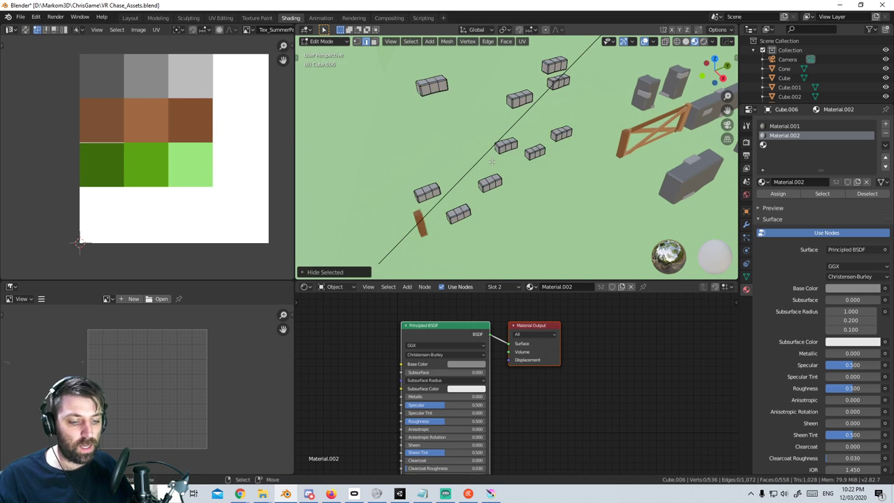
pyautogui.press('a')
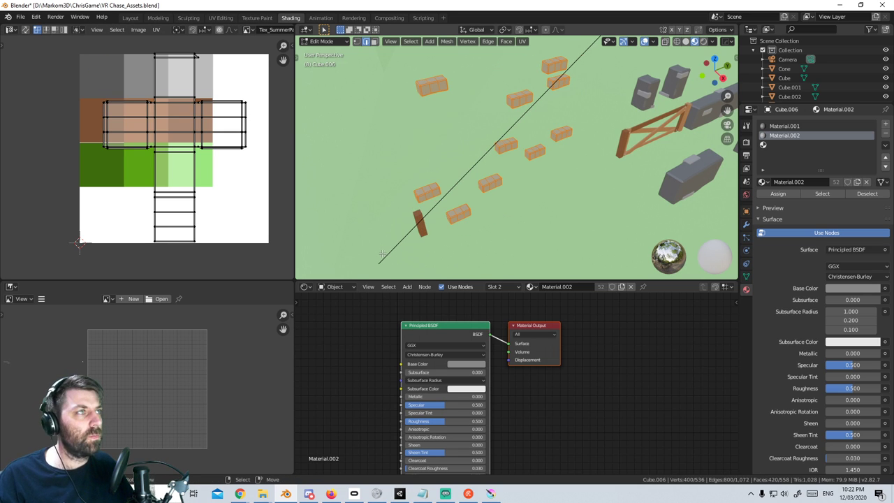
pyautogui.press('a')
pyautogui.press('s')
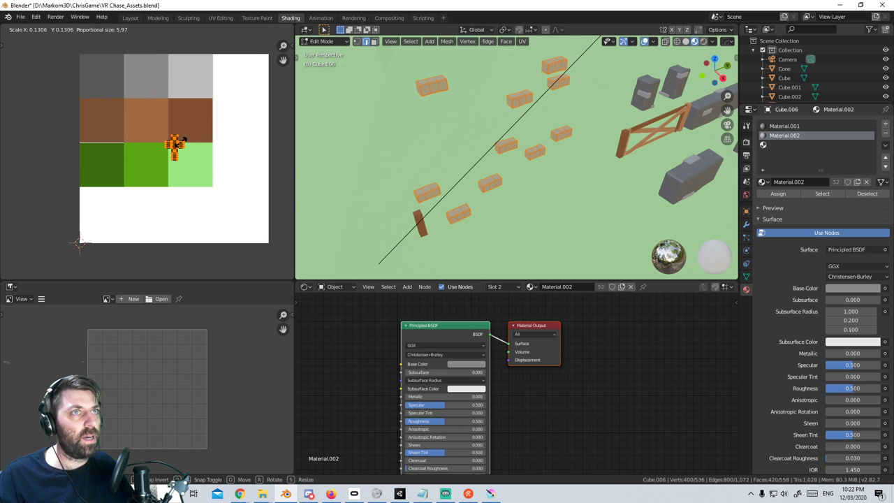
pyautogui.click(213, 147)
pyautogui.press('g')
pyautogui.click(185, 81)
pyautogui.press('Tab')
pyautogui.scroll(-5, 503, 165)
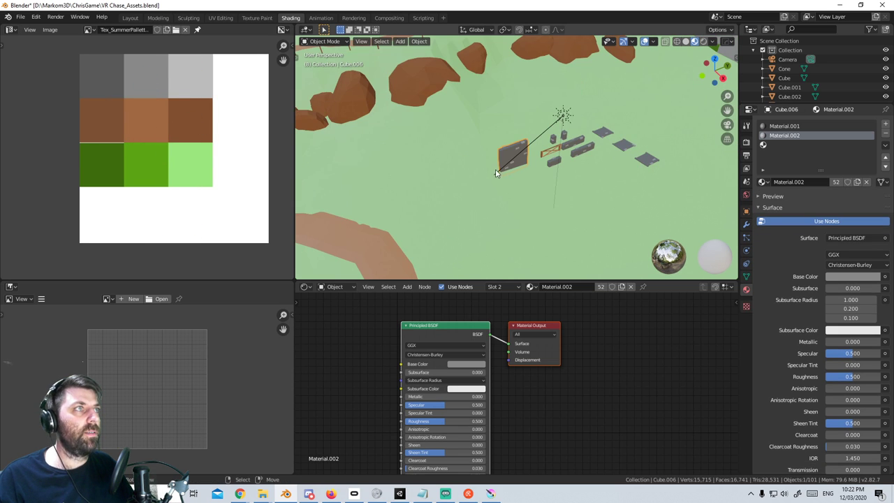
# Give the bush and the round tree only the M_Summer_Pal material, removing Tree1 and Brown2
pyautogui.scroll(5, 503, 171)
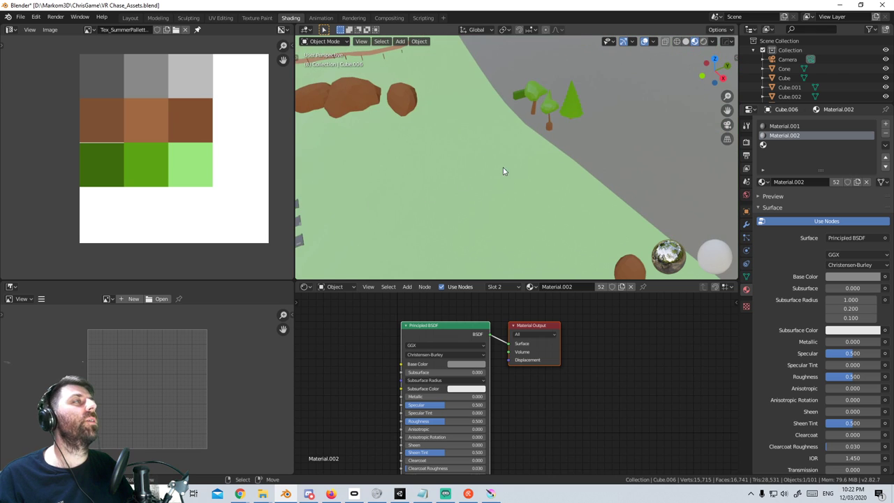
pyautogui.click(523, 93)
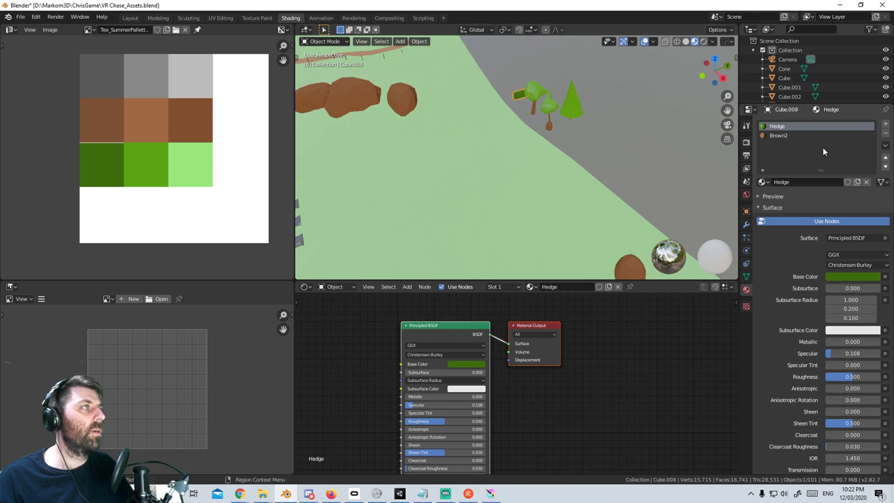
pyautogui.click(886, 137)
pyautogui.click(763, 163)
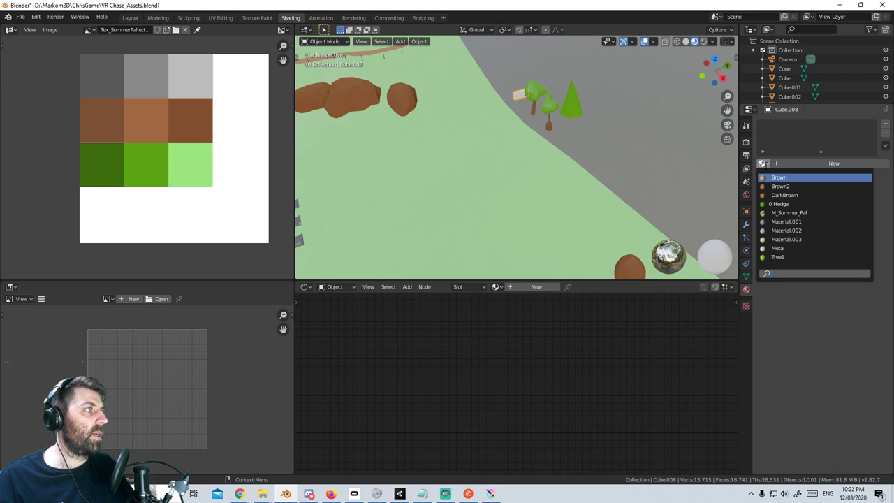
pyautogui.click(789, 213)
pyautogui.click(529, 93)
pyautogui.click(763, 181)
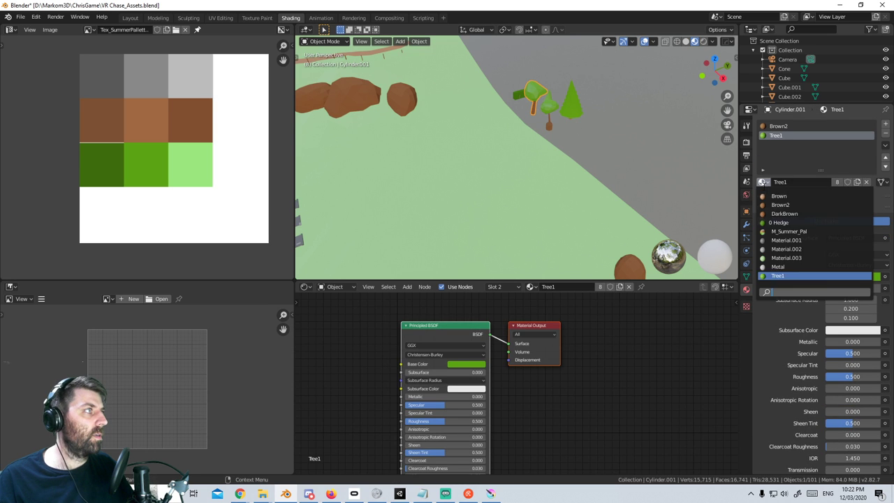
pyautogui.click(788, 231)
pyautogui.click(778, 125)
pyautogui.click(885, 132)
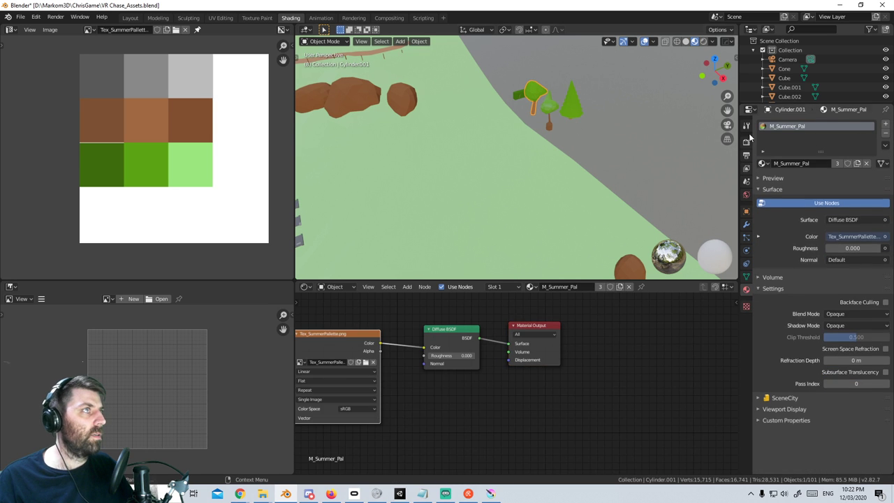
# Replace the mushroom's and cone tree's materials with M_Summer_Pal
pyautogui.click(550, 112)
pyautogui.click(886, 133)
pyautogui.click(763, 162)
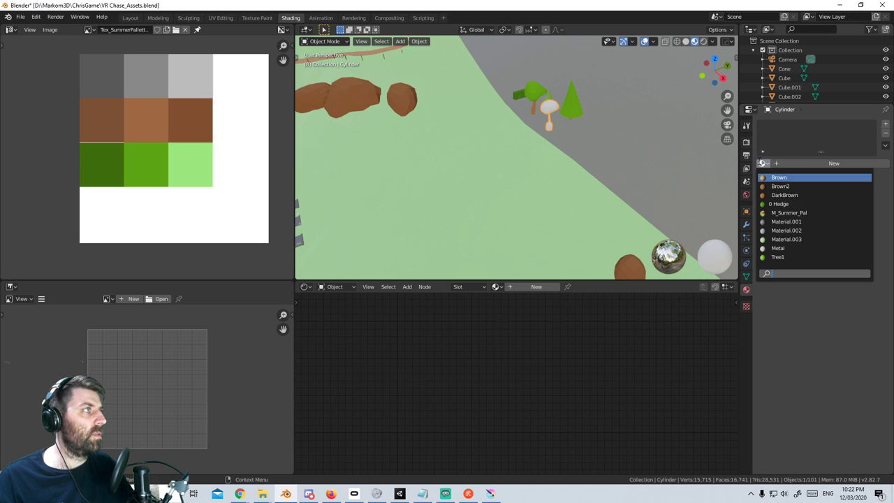
pyautogui.click(789, 212)
pyautogui.click(549, 99)
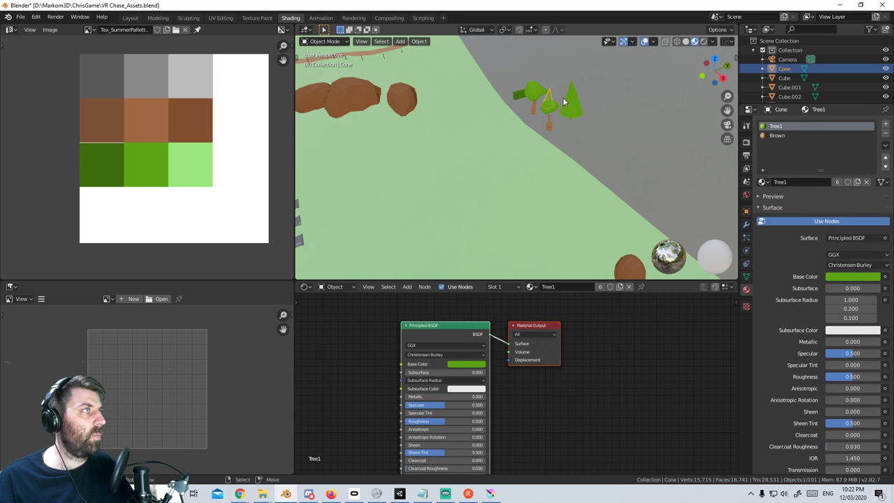
pyautogui.click(885, 134)
pyautogui.click(763, 163)
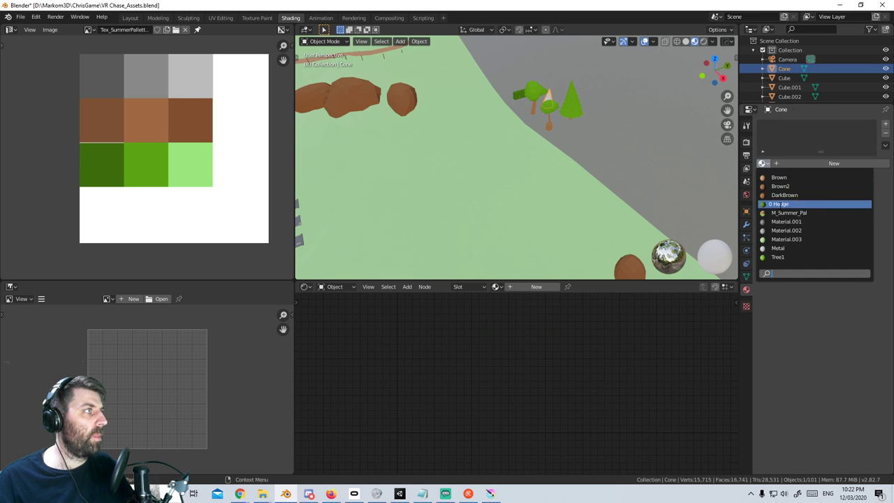
pyautogui.click(779, 211)
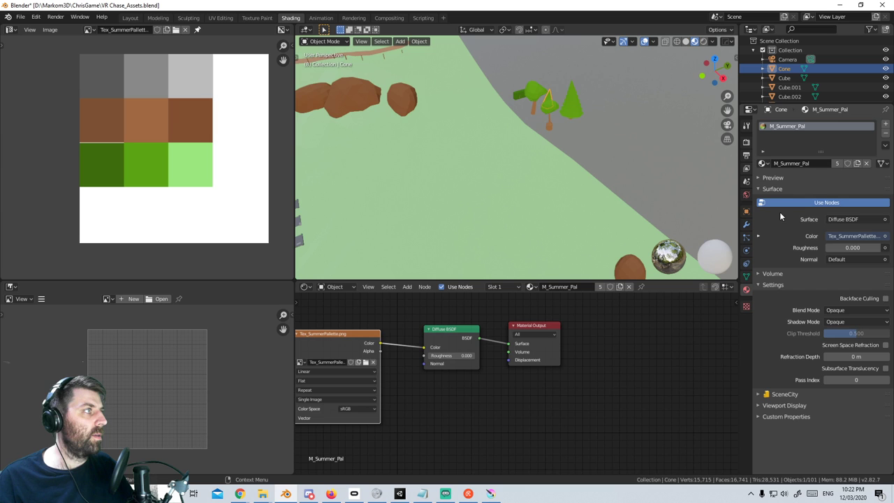
# Replace the large wall panel's material slots with the single M_Summer_Pal material
pyautogui.click(518, 90)
pyautogui.moveTo(483, 137)
pyautogui.mouseDown(button='middle')
pyautogui.moveTo(475, 147)
pyautogui.moveTo(497, 152)
pyautogui.mouseUp(button='middle')
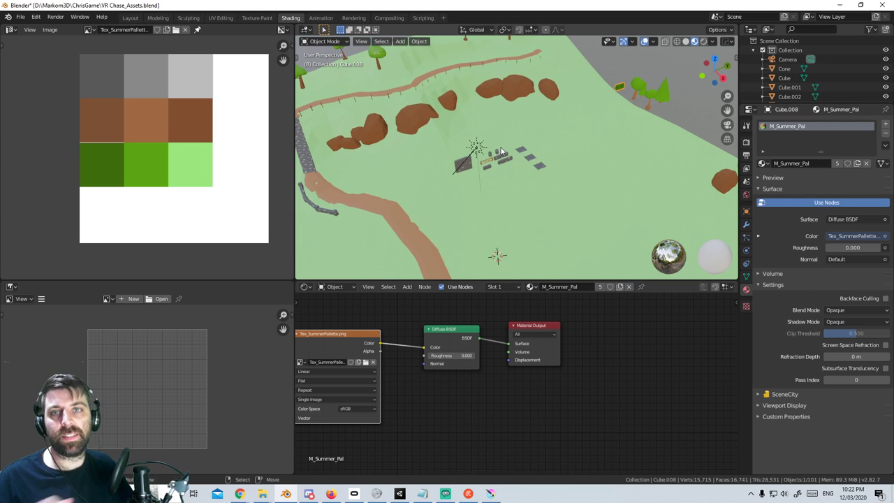
pyautogui.scroll(2, 509, 176)
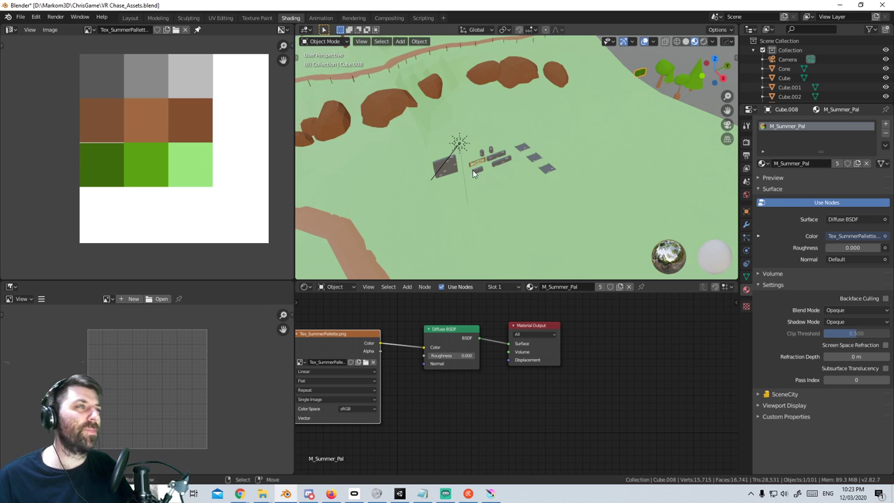
pyautogui.scroll(4, 509, 175)
pyautogui.scroll(4, 518, 166)
pyautogui.click(558, 162)
pyautogui.moveTo(558, 162); pyautogui.dragTo(544, 160, button='middle')
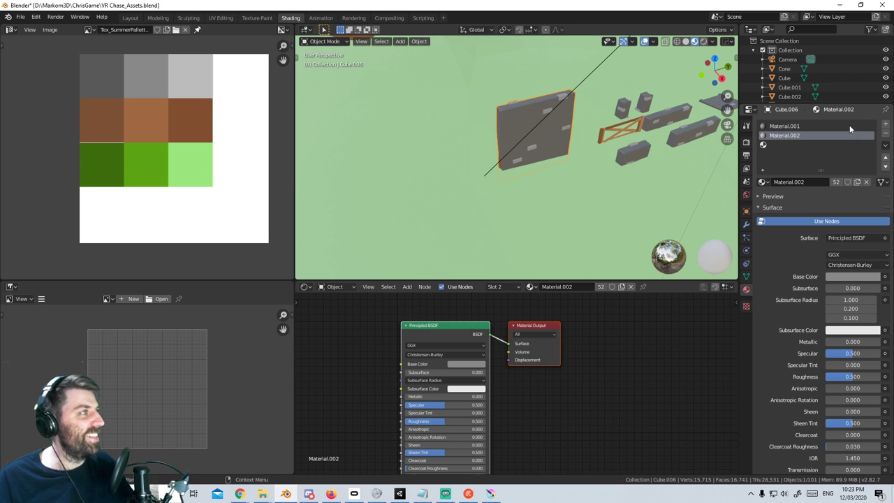
pyautogui.click(886, 132)
pyautogui.click(762, 163)
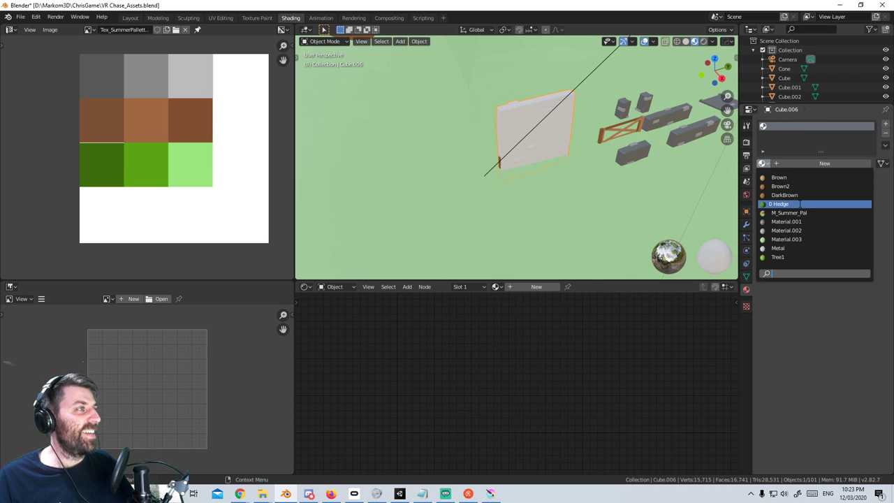
pyautogui.click(788, 212)
# Orbit higher over the assets and select the fence with the gate
pyautogui.moveTo(516, 175); pyautogui.dragTo(486, 174, button='middle')
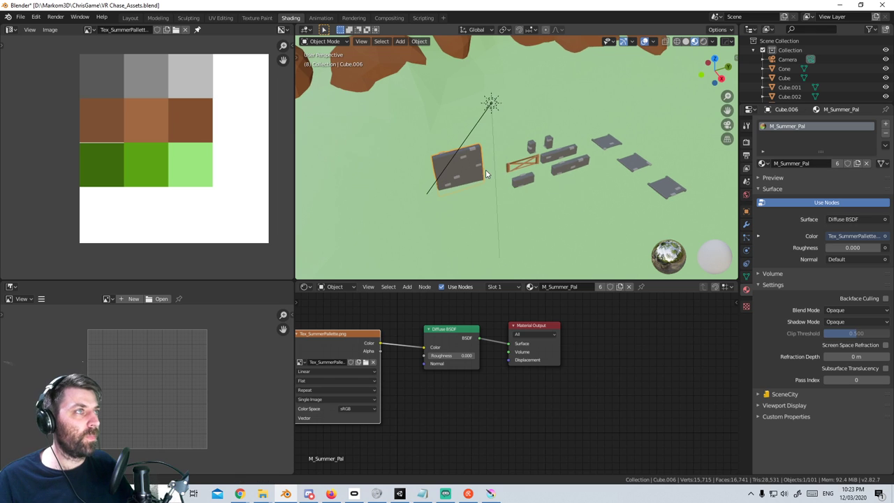
pyautogui.scroll(2, 509, 165)
pyautogui.scroll(4, 509, 164)
pyautogui.click(531, 174)
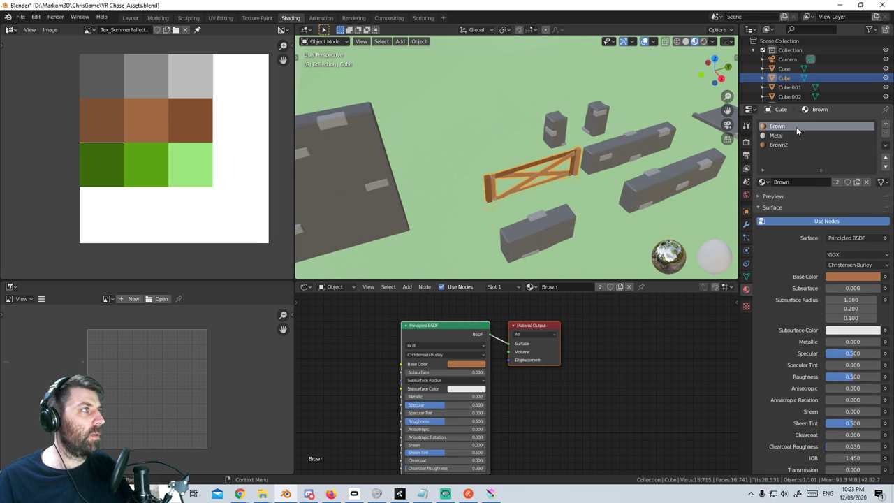
# Shrink the gate's Brown-material UVs onto the middle brown tile, then hide those faces
pyautogui.press('Tab')
pyautogui.hotkey('alt', 'a')
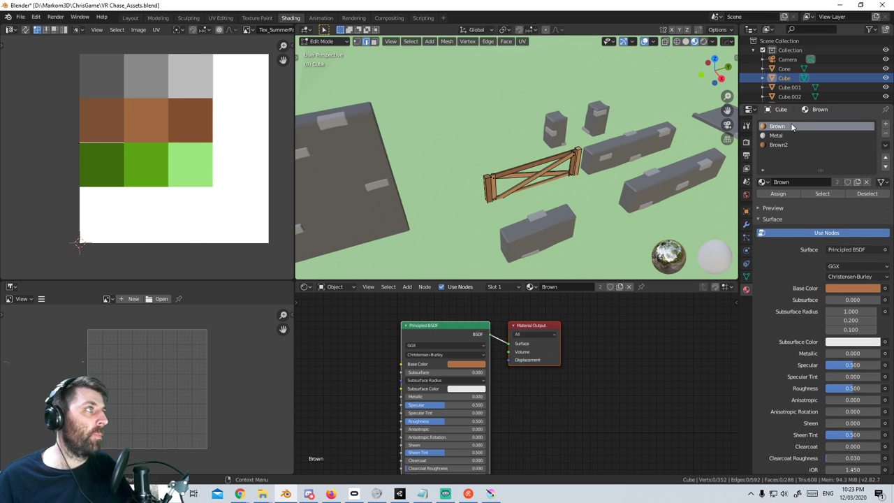
pyautogui.click(827, 195)
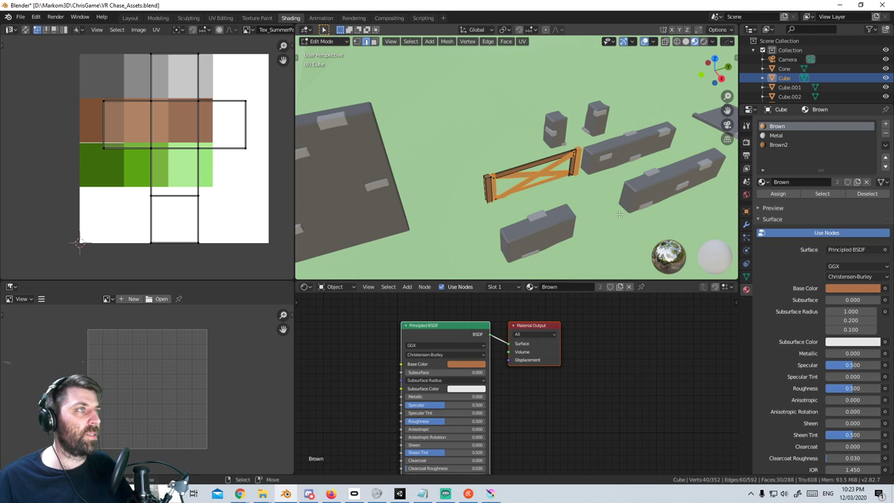
pyautogui.press('a')
pyautogui.press('s')
pyautogui.click(190, 163)
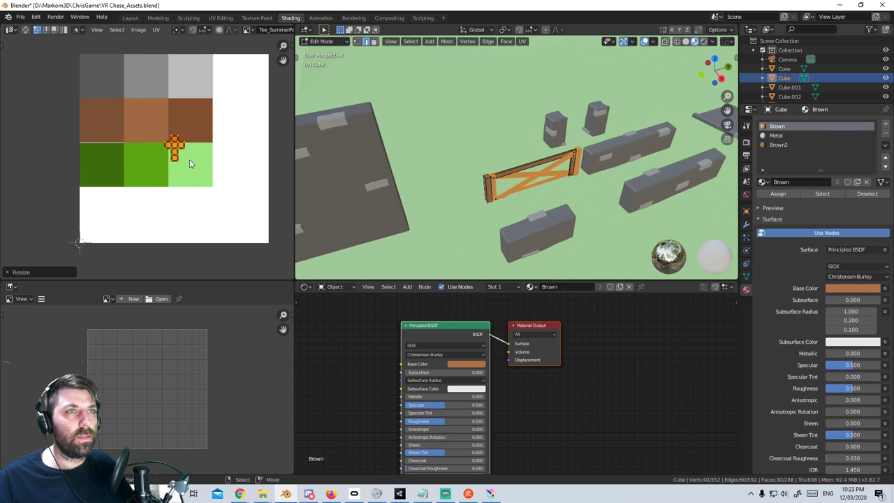
pyautogui.press('g')
pyautogui.click(199, 148)
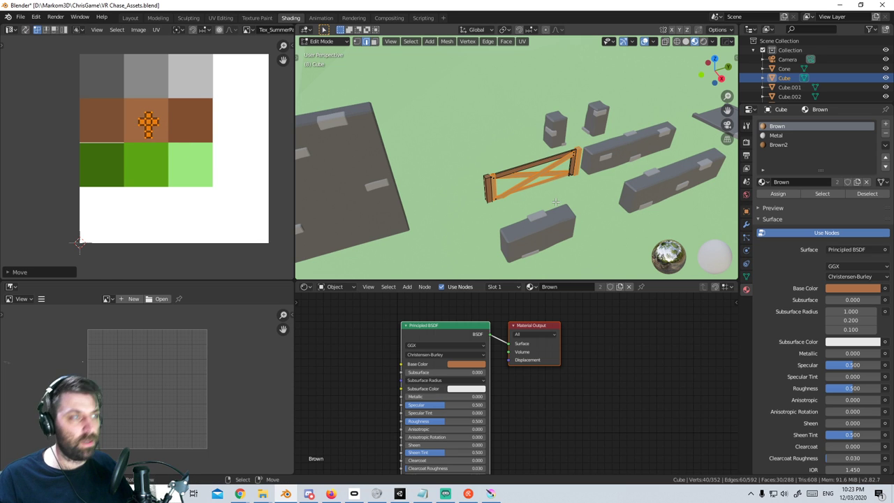
pyautogui.press('h')
# Smart UV Project the Metal-material faces and place their shrunk UVs on the light grey tile
pyautogui.click(776, 135)
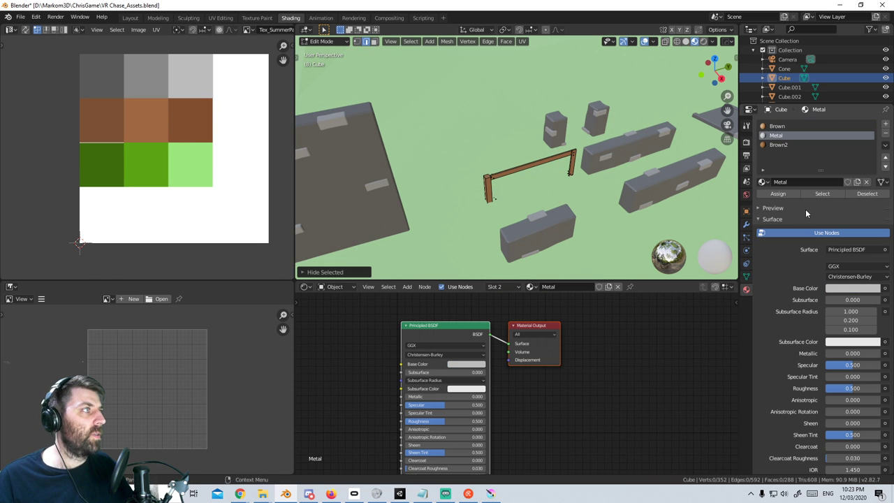
pyautogui.click(819, 194)
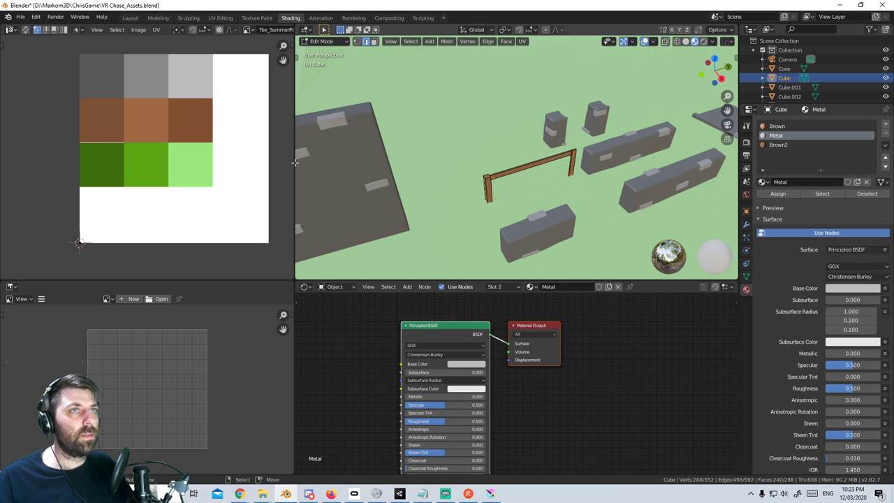
pyautogui.press('u')
pyautogui.click(515, 175)
pyautogui.click(521, 253)
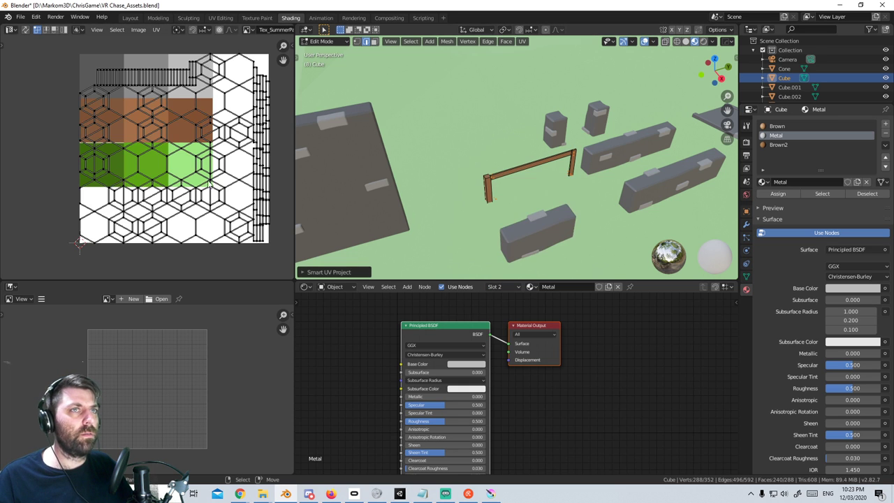
pyautogui.press('s')
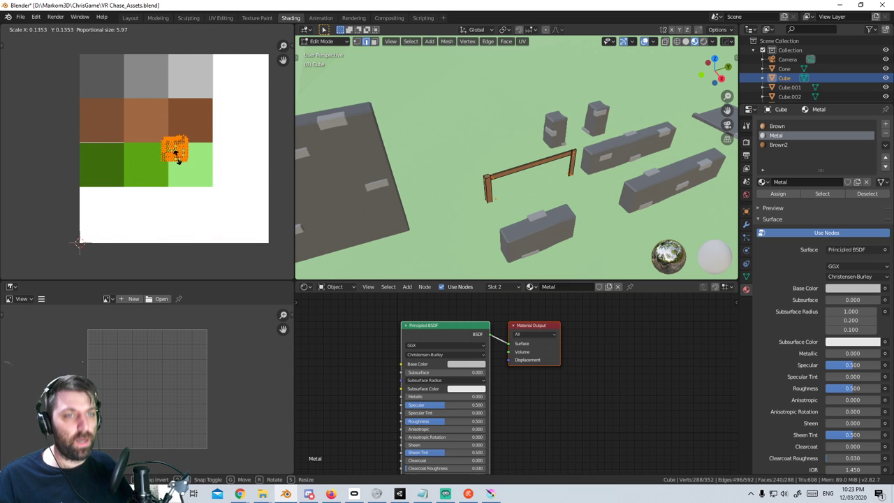
pyautogui.click(176, 150)
pyautogui.press('g')
pyautogui.click(271, 115)
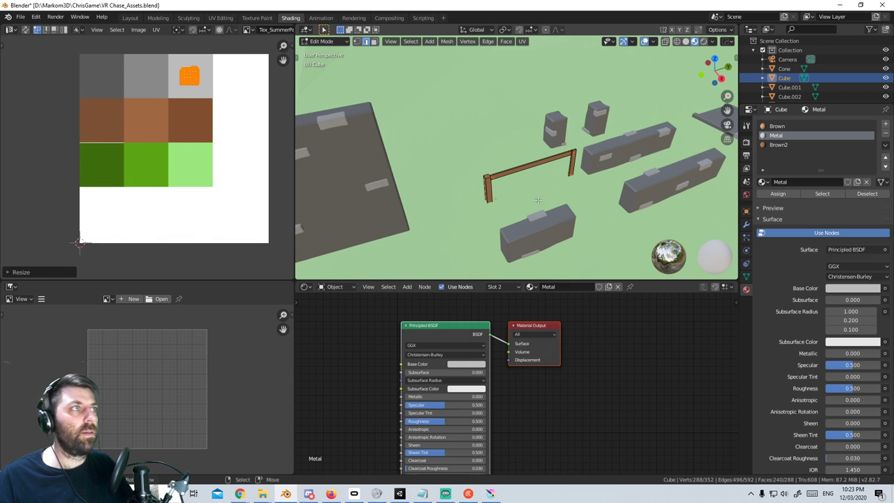
# Shrink the frame pipe's UVs onto the dark brown tile and return to Object Mode
pyautogui.press('l')
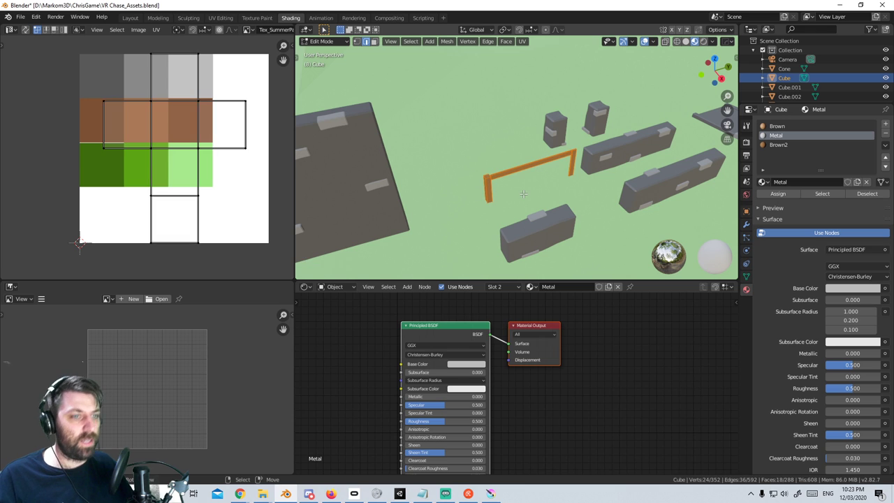
pyautogui.press('a')
pyautogui.press('s')
pyautogui.click(190, 154)
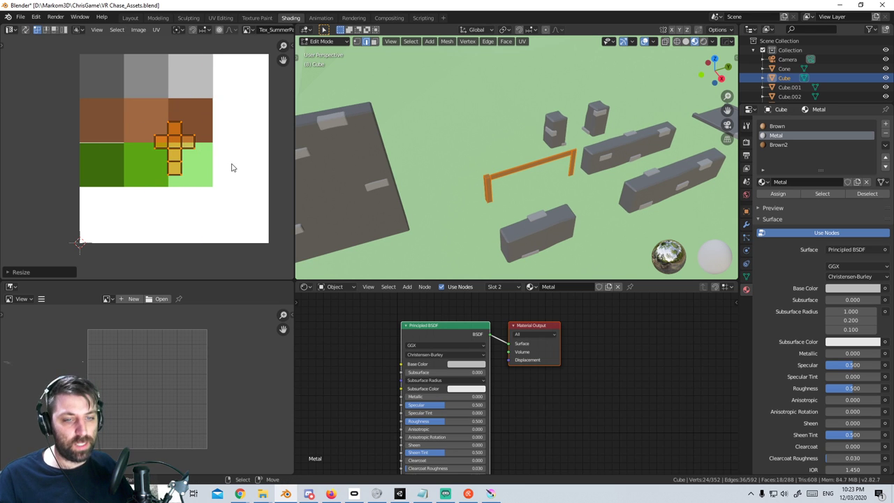
pyautogui.press('g')
pyautogui.click(195, 144)
pyautogui.press('s')
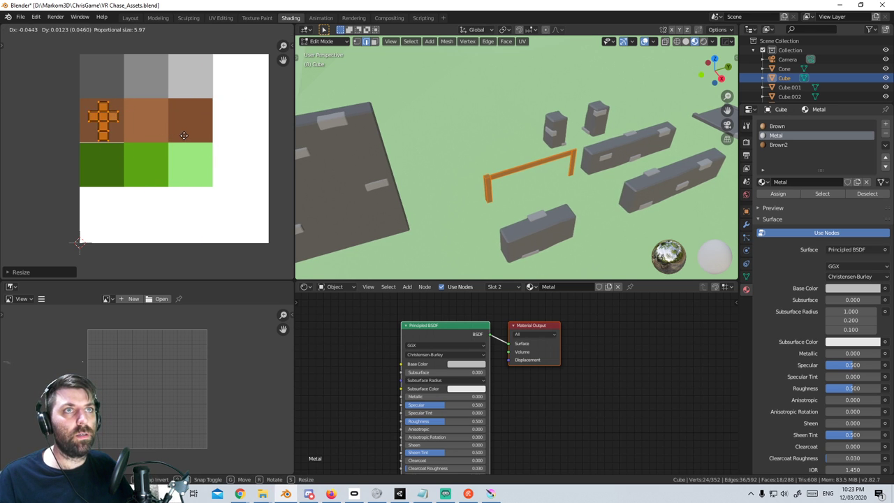
pyautogui.click(187, 137)
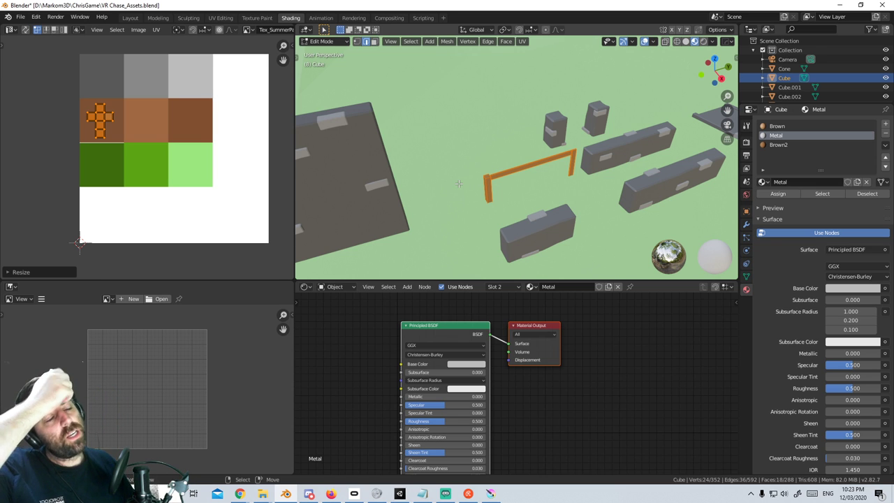
pyautogui.scroll(-3, 595, 182)
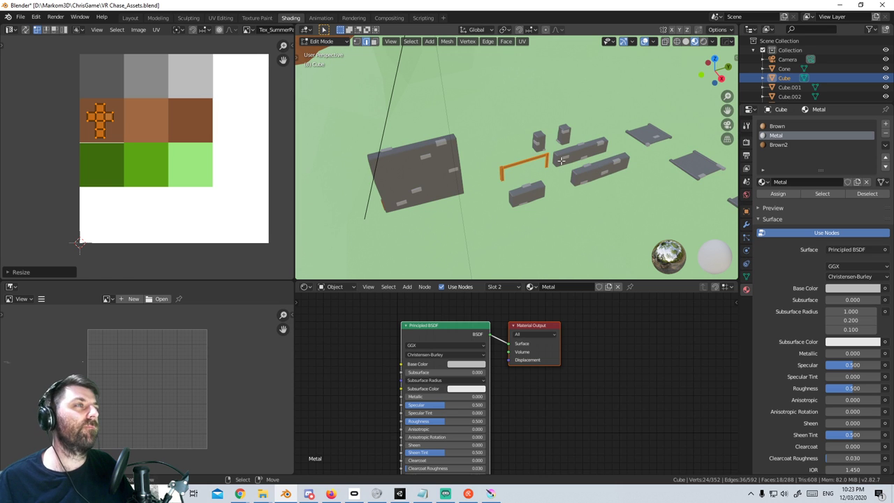
pyautogui.moveTo(541, 174); pyautogui.dragTo(517, 189, button='middle')
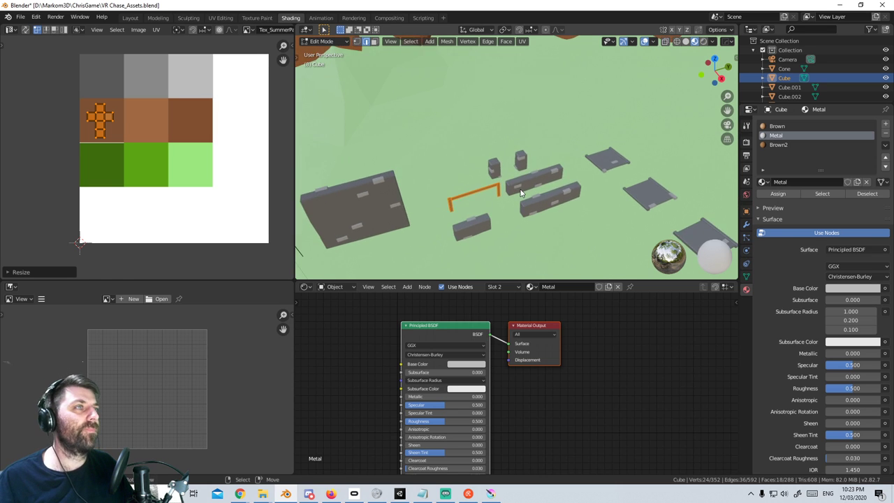
pyautogui.press('Tab')
pyautogui.scroll(3, 504, 201)
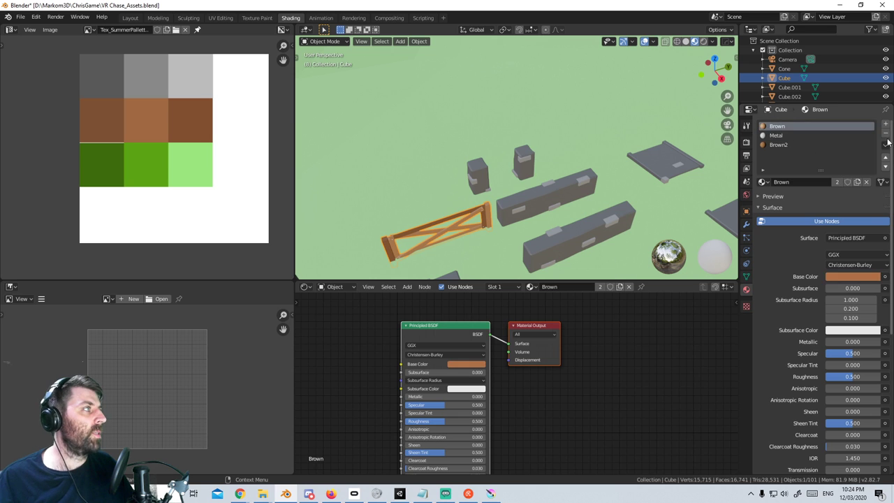
# Clear the fence's material slots and assign it the M_Summer_Pal material
pyautogui.click(885, 133)
pyautogui.click(885, 132)
pyautogui.click(885, 133)
pyautogui.click(763, 163)
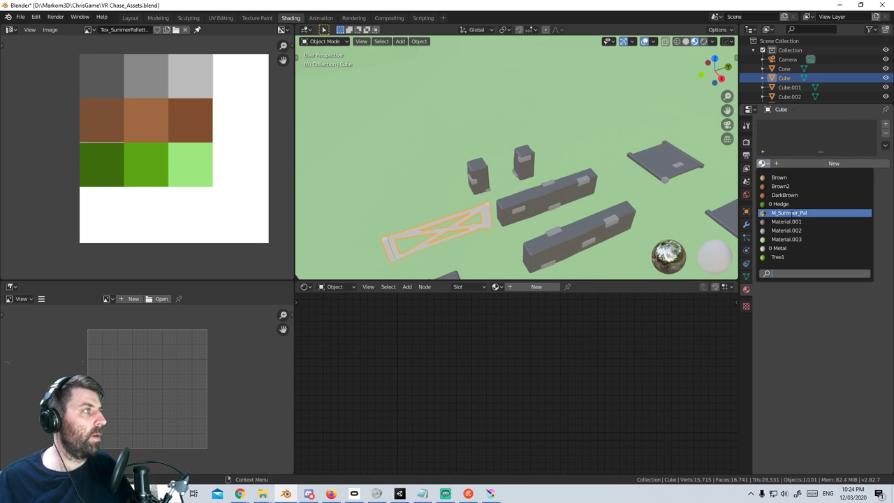
pyautogui.click(789, 213)
pyautogui.scroll(-3, 519, 228)
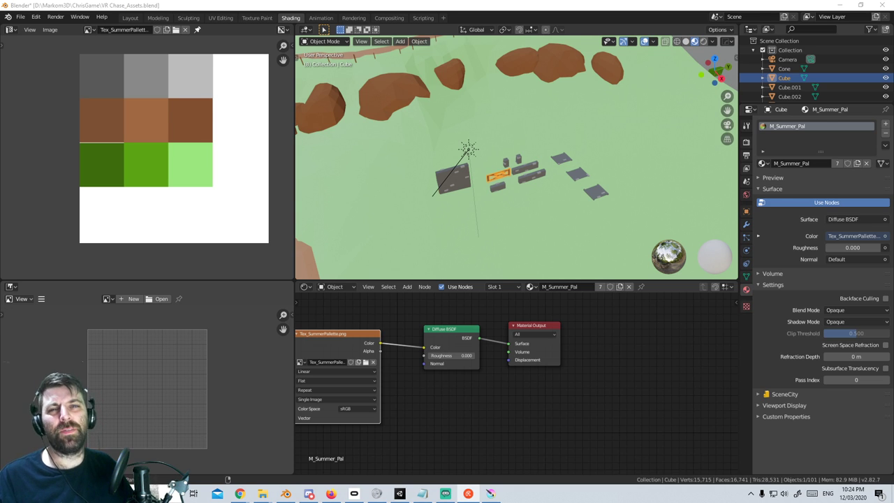
pyautogui.scroll(5, 521, 199)
# Shrink all of Cube.012's UVs and place them on the middle brown tile of the palette
pyautogui.click(521, 199)
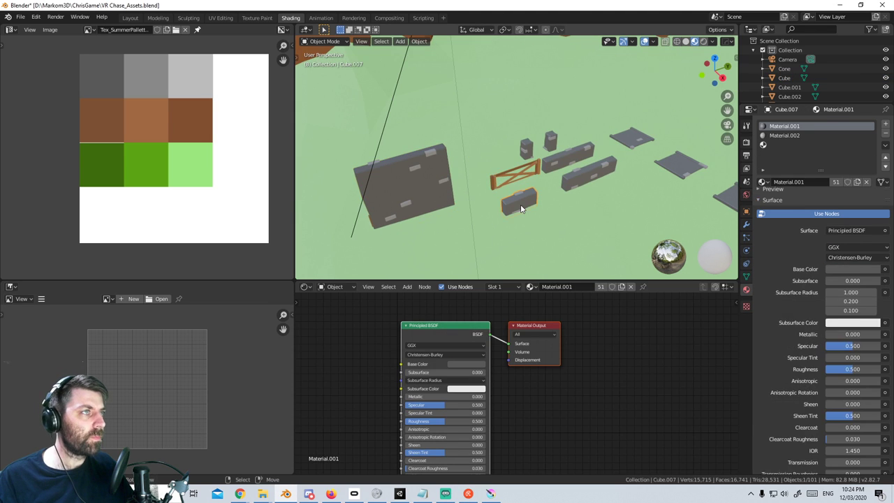
pyautogui.moveTo(486, 198); pyautogui.dragTo(451, 201, button='middle')
pyautogui.moveTo(505, 164); pyautogui.dragTo(560, 154, button='middle')
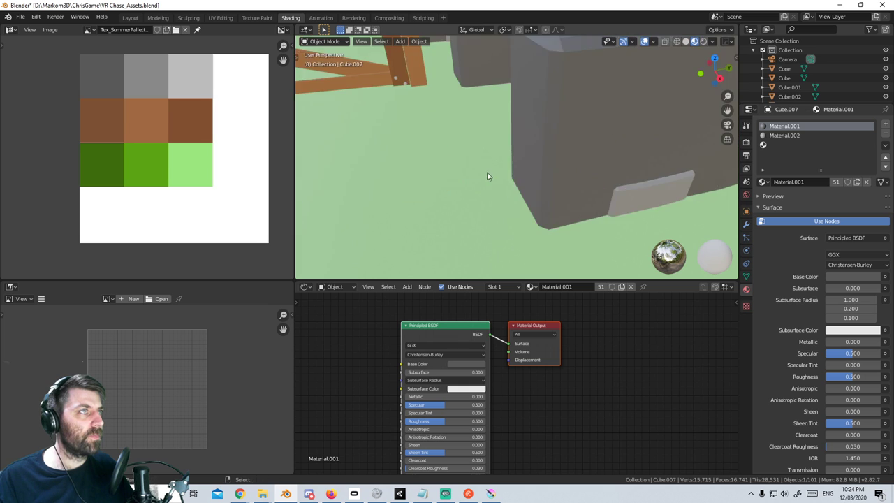
pyautogui.click(561, 153)
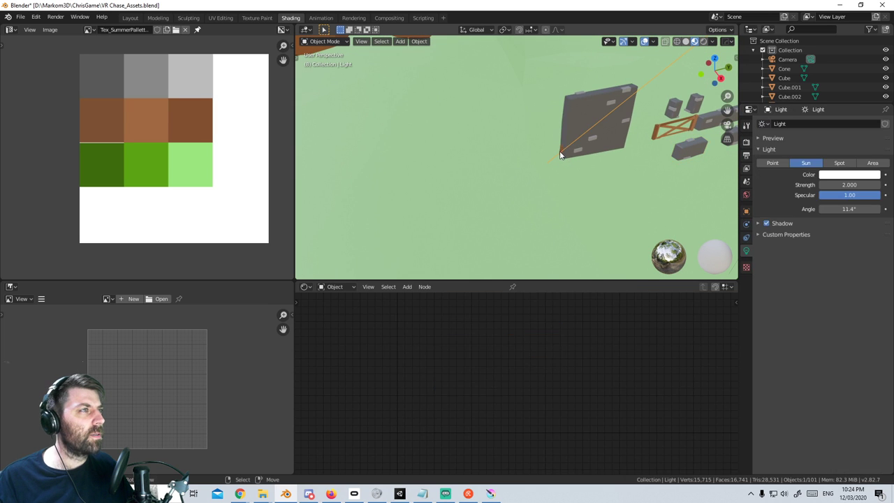
pyautogui.click(560, 151)
pyautogui.moveTo(566, 179)
pyautogui.mouseDown(button='middle')
pyautogui.moveTo(473, 195)
pyautogui.moveTo(502, 194)
pyautogui.mouseUp(button='middle')
pyautogui.press('Tab')
pyautogui.press('a')
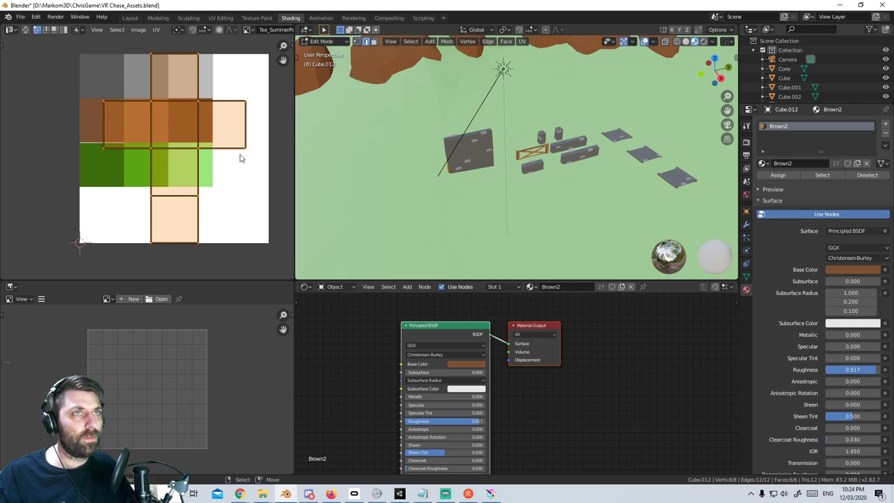
pyautogui.press('s')
pyautogui.click(241, 175)
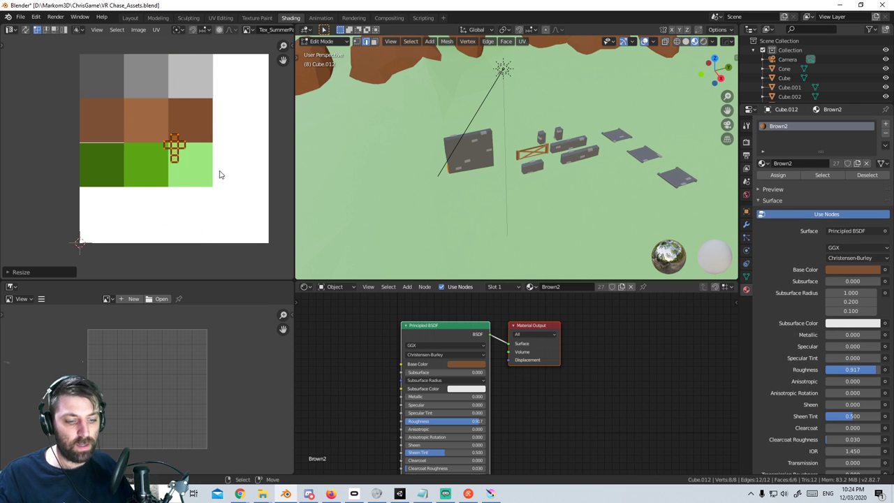
pyautogui.press('g')
pyautogui.click(189, 146)
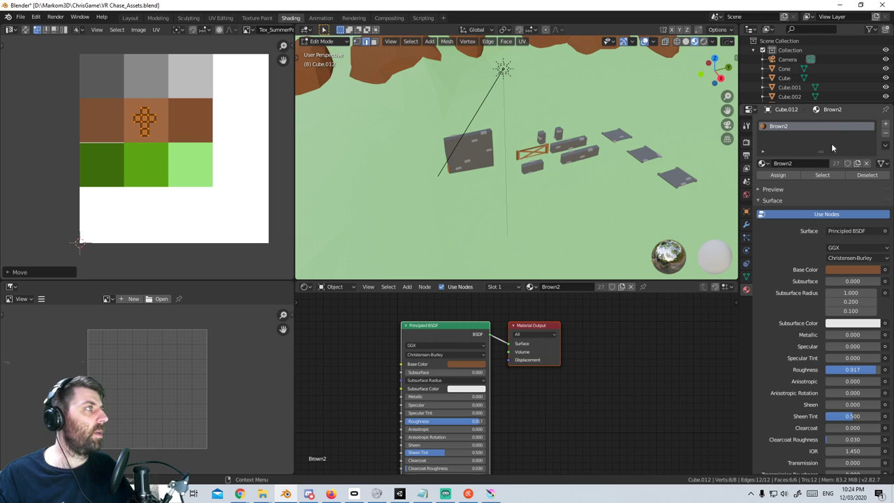
# Replace Cube.012's Brown2 material with M_Summer_Pal and return to Object Mode
pyautogui.click(763, 163)
pyautogui.click(784, 210)
pyautogui.press('Tab')
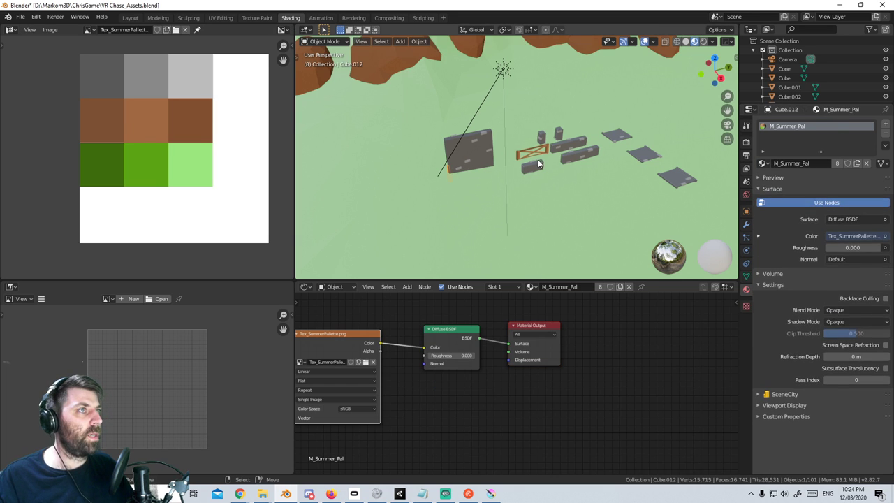
pyautogui.keyDown('shift'); pyautogui.moveTo(545, 180); pyautogui.dragTo(424, 194, button='middle'); pyautogui.keyUp('shift')
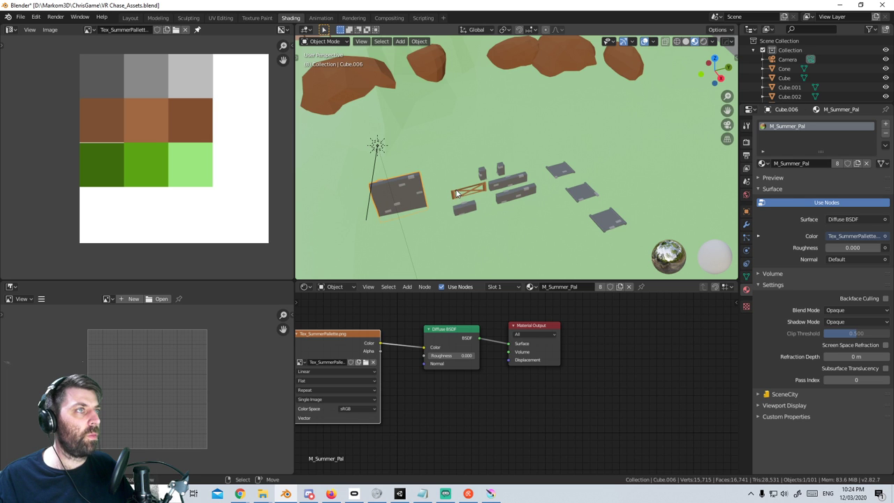
pyautogui.scroll(2, 474, 196)
# Select the stone pillar, both stone wall blocks and the middle and upper slabs
pyautogui.scroll(3, 516, 189)
pyautogui.keyDown('shift'); pyautogui.moveTo(516, 188); pyautogui.dragTo(474, 146, button='middle'); pyautogui.keyUp('shift')
pyautogui.click(474, 146)
pyautogui.scroll(-5, 484, 162)
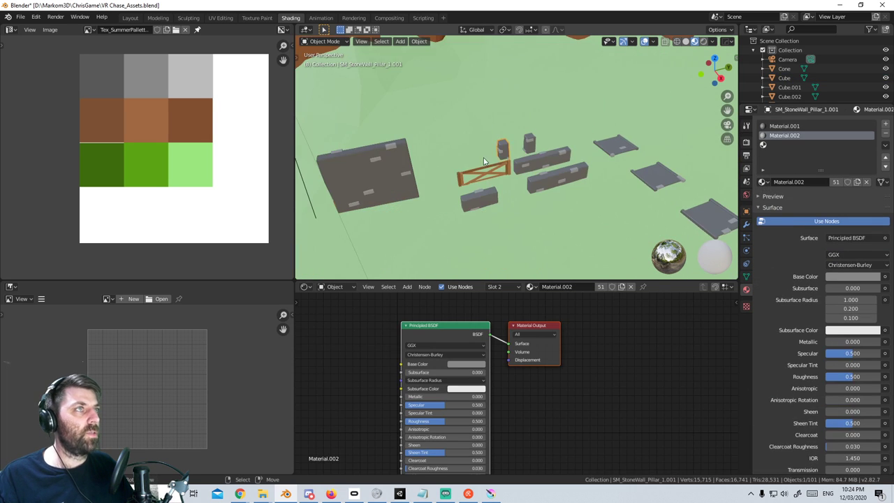
pyautogui.scroll(2, 484, 162)
pyautogui.click(552, 168)
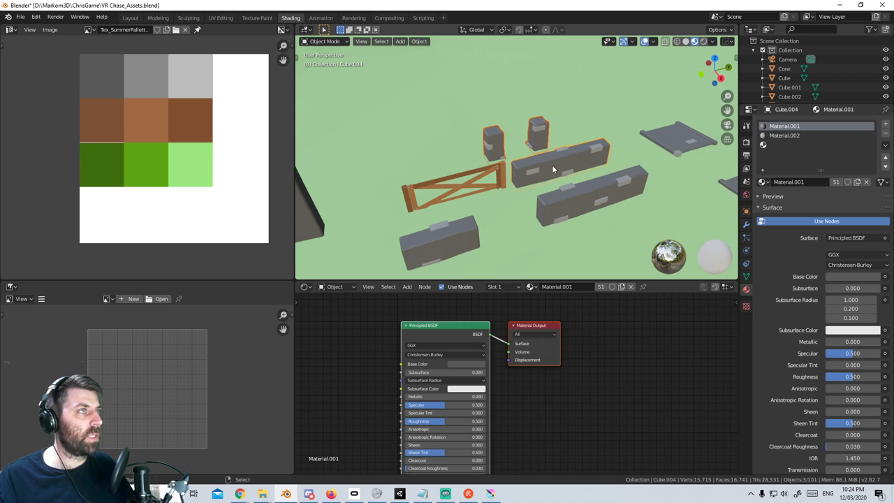
pyautogui.keyDown('shift'); pyautogui.click(600, 210); pyautogui.keyUp('shift')
pyautogui.scroll(-3, 586, 199)
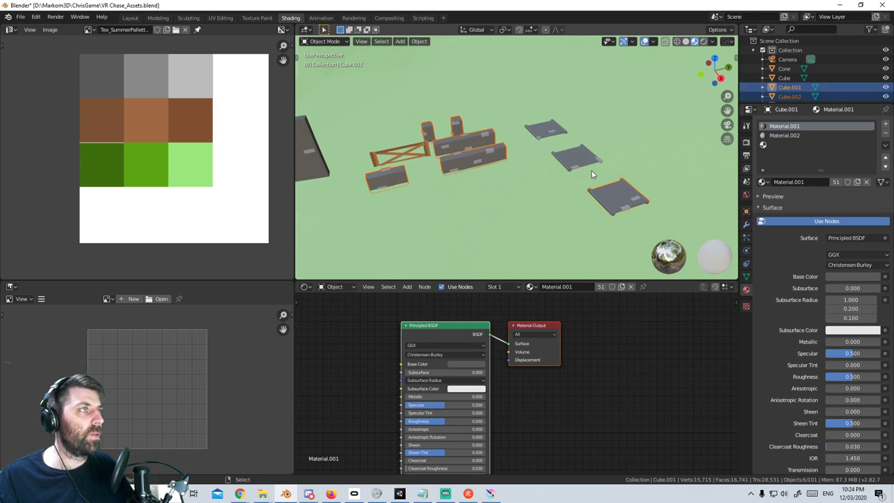
pyautogui.keyDown('shift'); pyautogui.click(576, 157); pyautogui.keyUp('shift')
pyautogui.keyDown('shift'); pyautogui.click(546, 134); pyautogui.keyUp('shift')
# In Edit Mode, shrink the linked slab UVs into the top-left grey tile
pyautogui.press('Tab')
pyautogui.press('a')
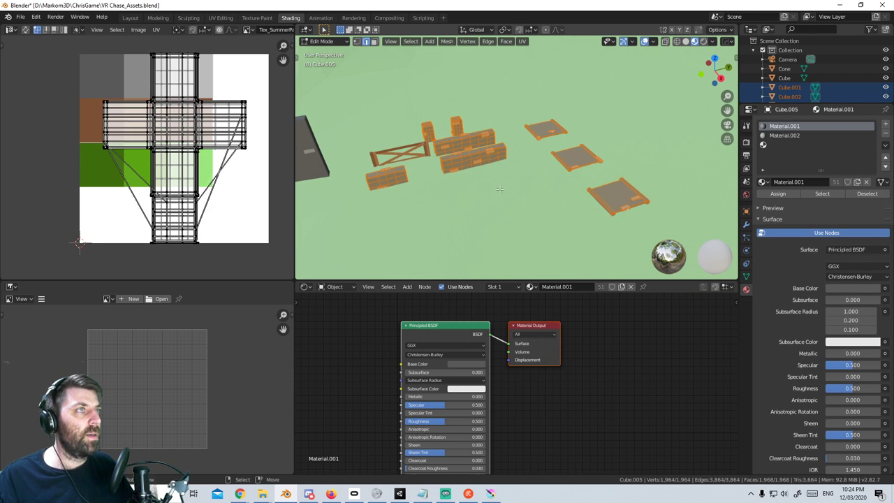
pyautogui.keyDown('shift'); pyautogui.moveTo(389, 185); pyautogui.dragTo(458, 184, button='middle'); pyautogui.keyUp('shift')
pyautogui.click(489, 179)
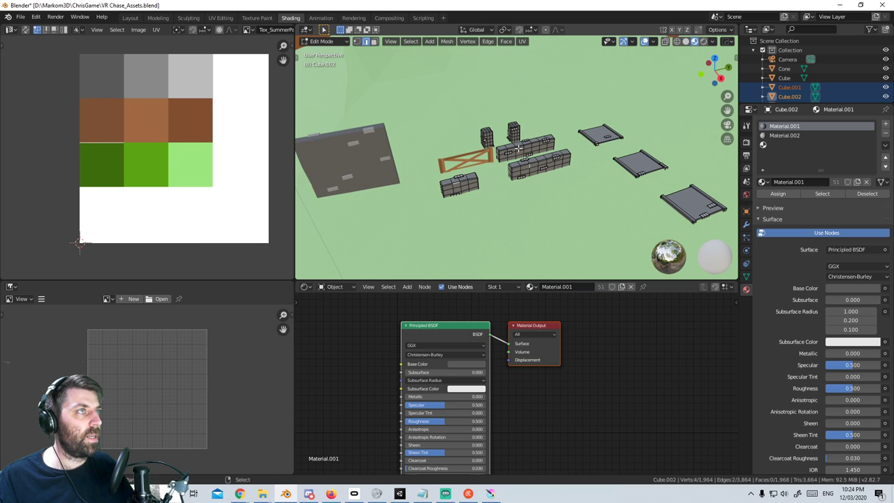
pyautogui.click(516, 125)
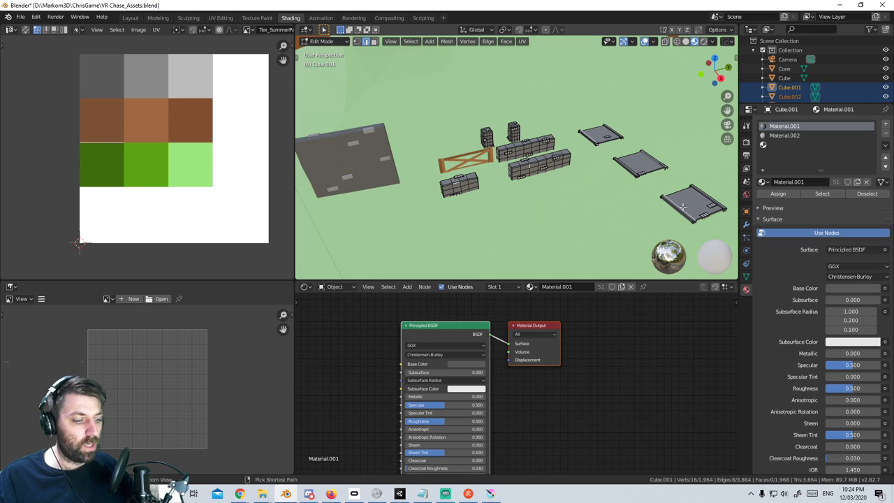
pyautogui.hotkey('ctrl', 'l')
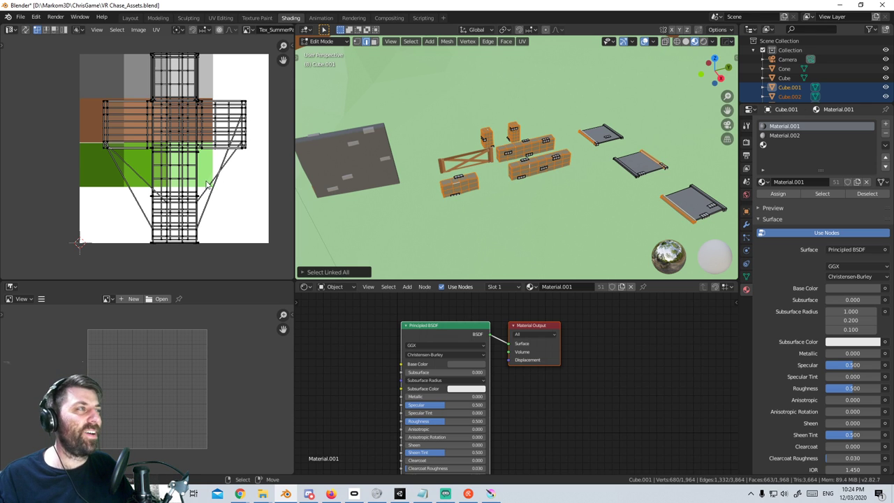
pyautogui.press('a')
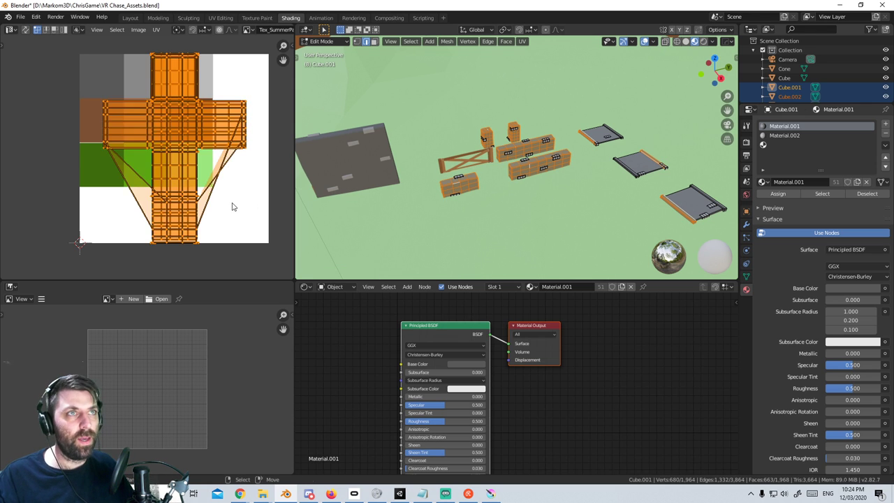
pyautogui.press('s')
pyautogui.click(187, 172)
pyautogui.press('g')
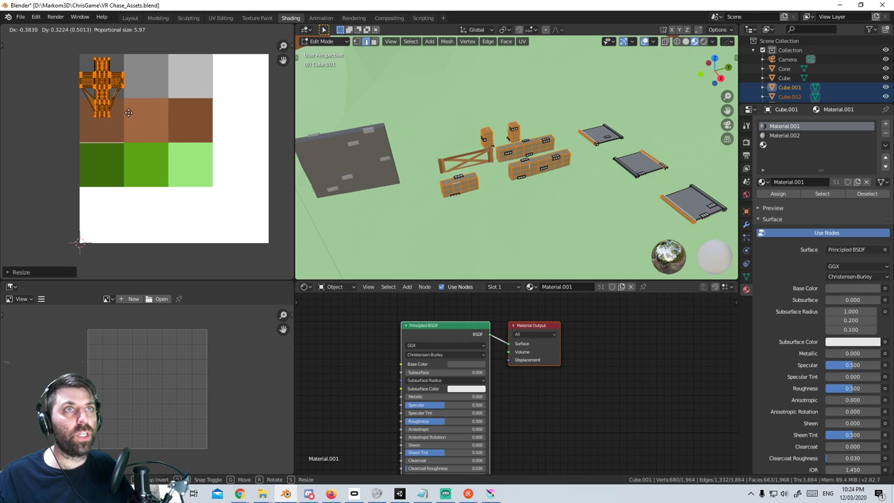
pyautogui.click(128, 108)
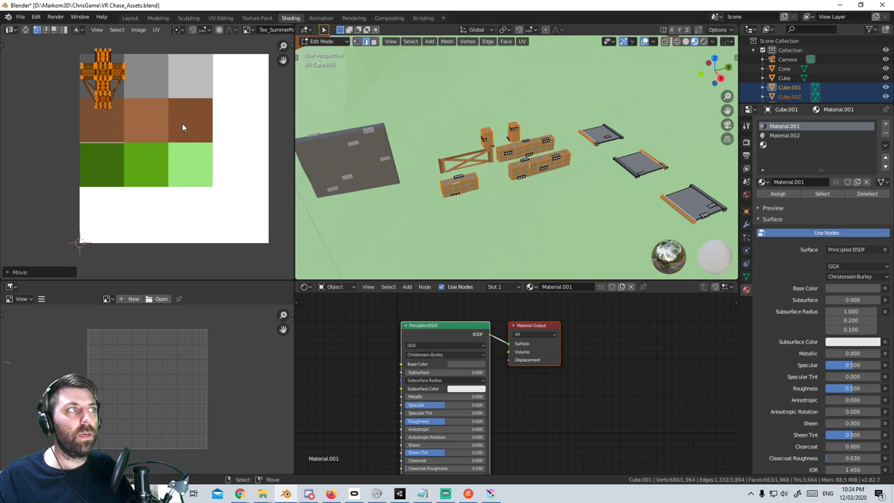
# Smart UV Project the flat platforms and shrink their UVs into the top-left grey tile
pyautogui.scroll(3, 488, 160)
pyautogui.moveTo(594, 175)
pyautogui.keyDown('shift'); pyautogui.mouseDown(button='middle')
pyautogui.moveTo(391, 175)
pyautogui.moveTo(462, 111)
pyautogui.mouseUp(button='middle'); pyautogui.keyUp('shift')
pyautogui.keyDown('shift'); pyautogui.click(383, 180); pyautogui.keyUp('shift')
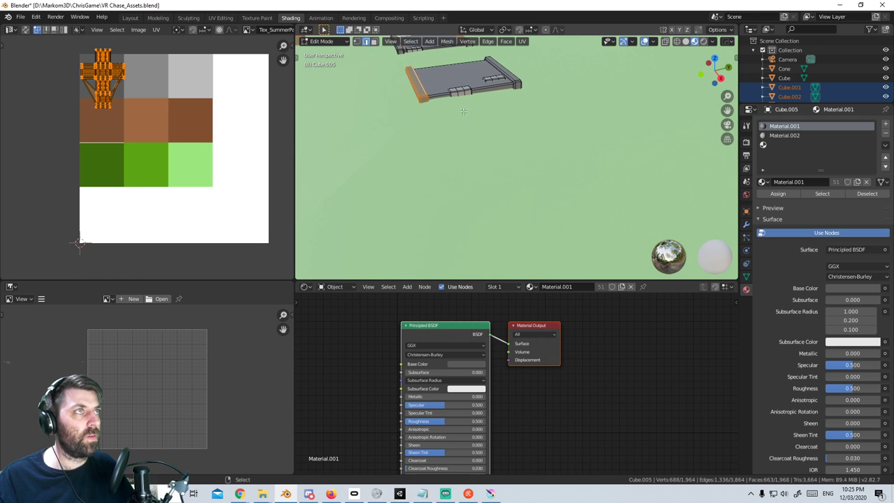
pyautogui.scroll(-4, 462, 65)
pyautogui.scroll(-4, 447, 84)
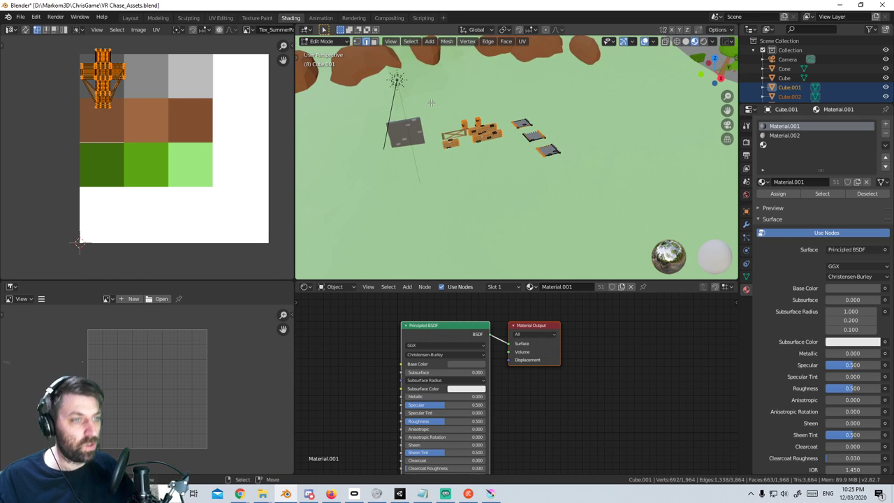
pyautogui.hotkey('ctrl', 'l')
pyautogui.press('u')
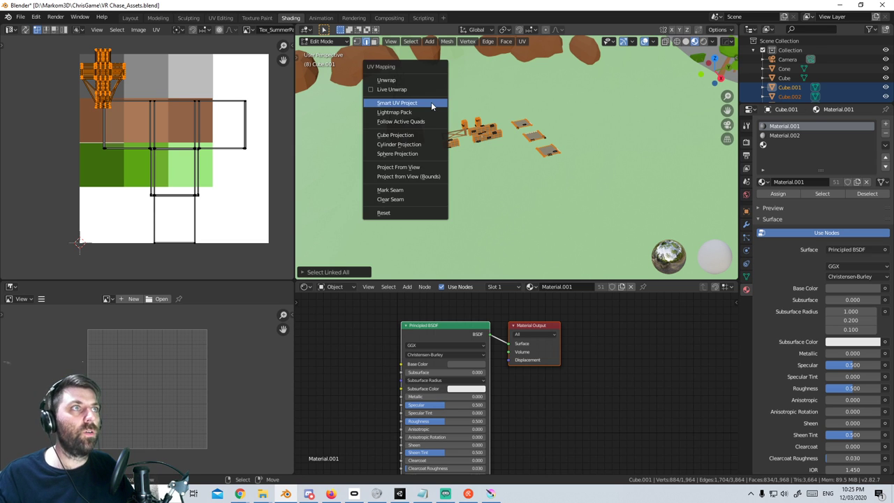
pyautogui.click(431, 103)
pyautogui.click(447, 174)
pyautogui.press('s')
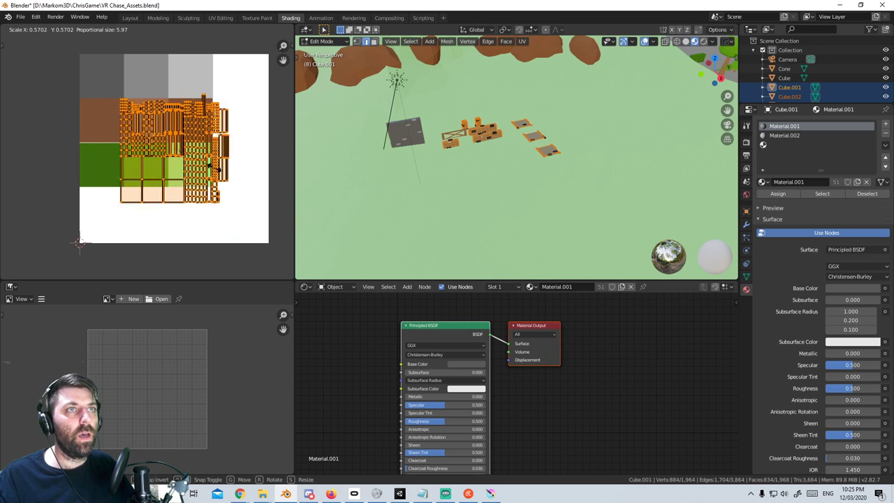
pyautogui.click(197, 158)
pyautogui.press('g')
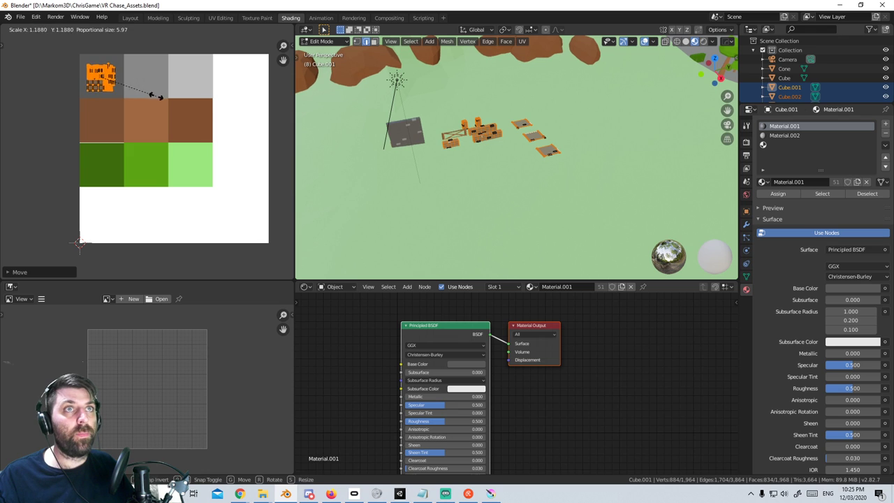
pyautogui.click(166, 100)
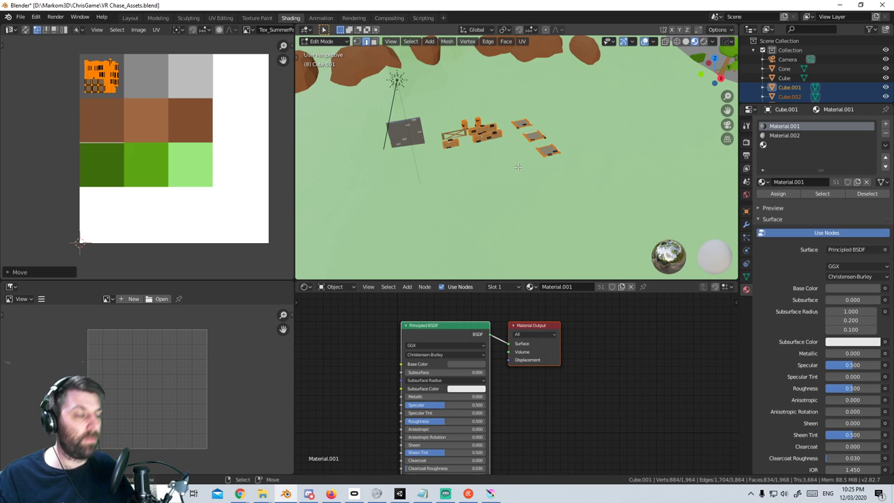
# Shrink the remaining cube-cross UVs into the top grey tile and leave Edit Mode
pyautogui.hotkey('ctrl', 'i')
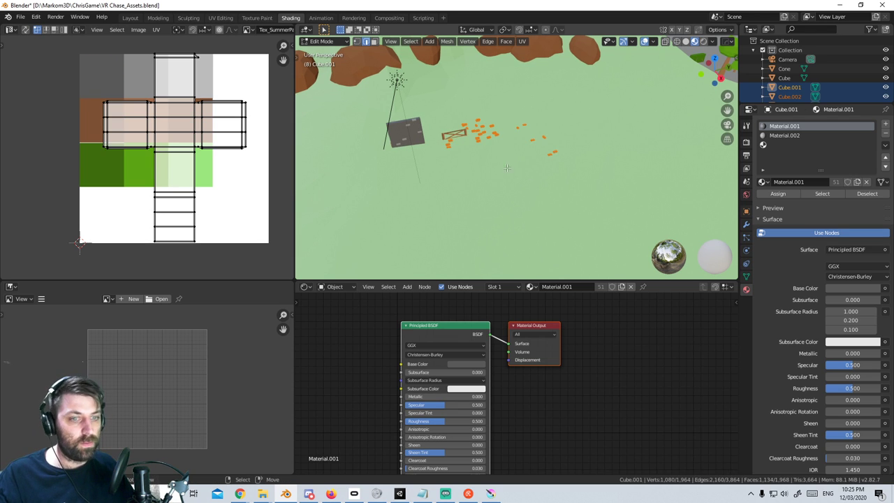
pyautogui.press('a')
pyautogui.press('s')
pyautogui.click(182, 149)
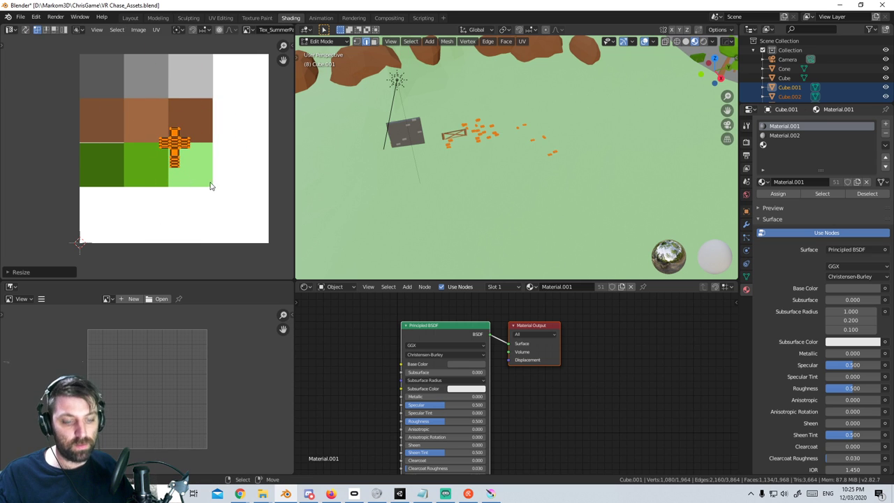
pyautogui.press('g')
pyautogui.click(206, 162)
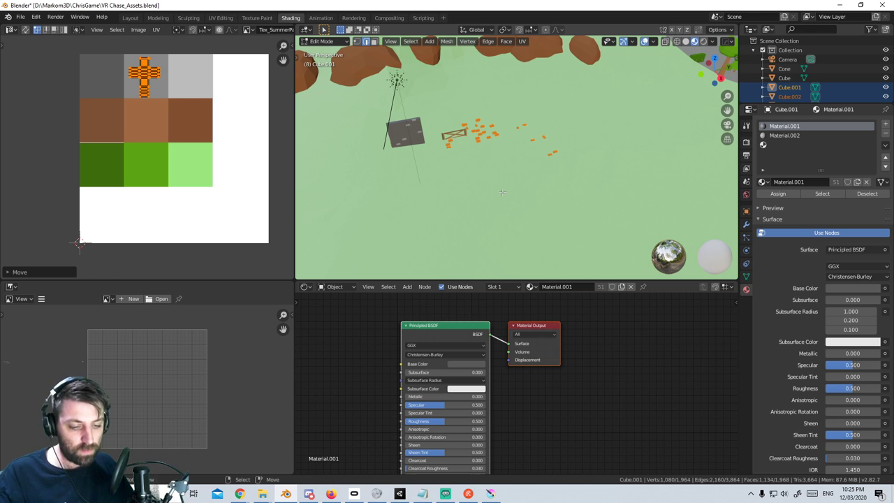
pyautogui.press('Tab')
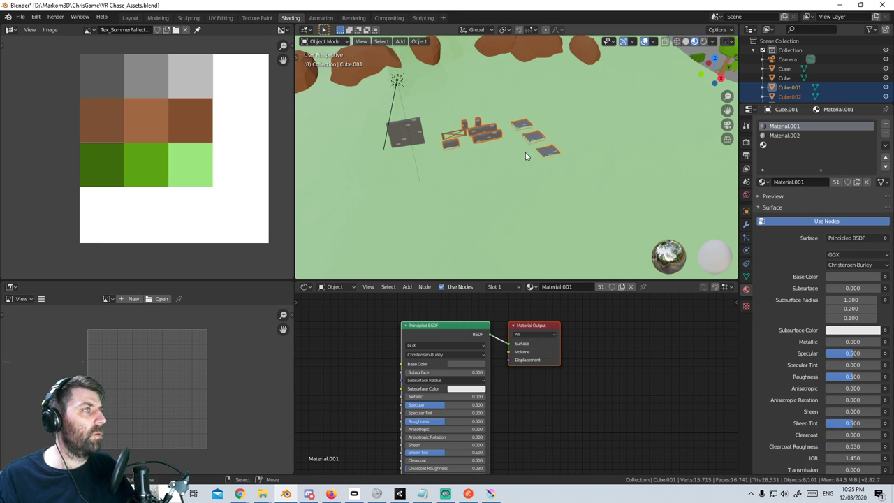
# Clear the small tile's material slots and assign it M_Summer_Pal
pyautogui.click(545, 151)
pyautogui.click(883, 132)
pyautogui.click(884, 132)
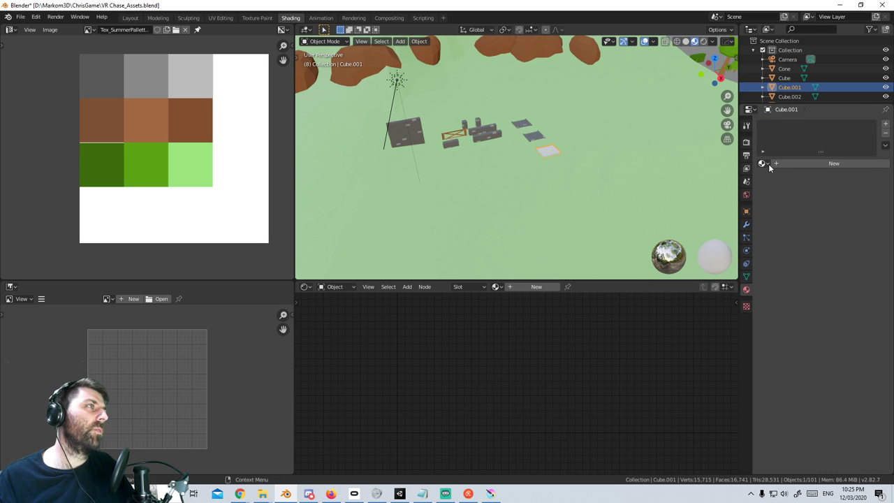
pyautogui.click(762, 162)
pyautogui.click(789, 213)
pyautogui.scroll(3, 578, 173)
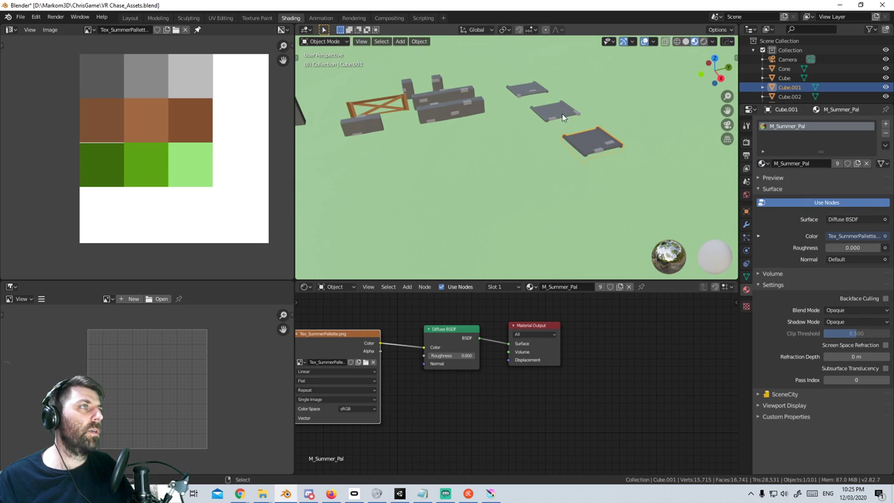
# Copy M_Summer_Pal from the textured piece to the selected slabs, tile, pillar and walls (16 users)
pyautogui.keyDown('shift'); pyautogui.click(551, 108); pyautogui.keyUp('shift')
pyautogui.keyDown('shift'); pyautogui.click(532, 86); pyautogui.keyUp('shift')
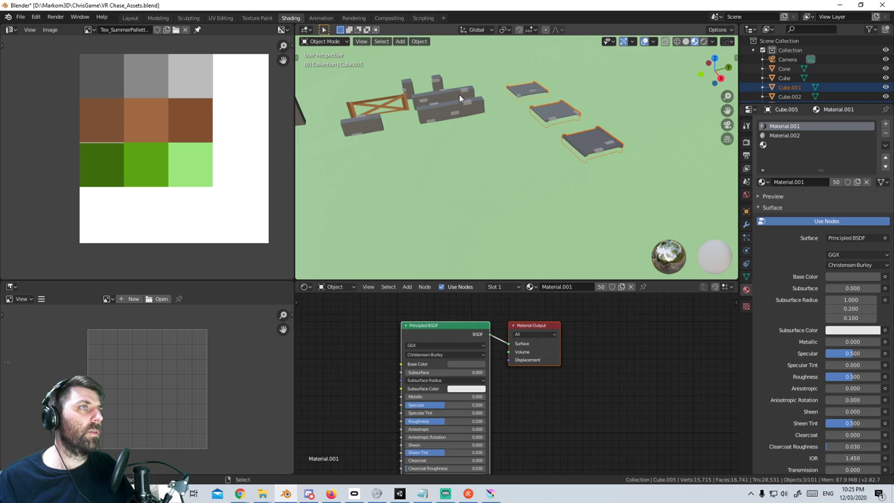
pyautogui.keyDown('shift'); pyautogui.click(411, 85); pyautogui.keyUp('shift')
pyautogui.keyDown('shift'); pyautogui.click(363, 124); pyautogui.keyUp('shift')
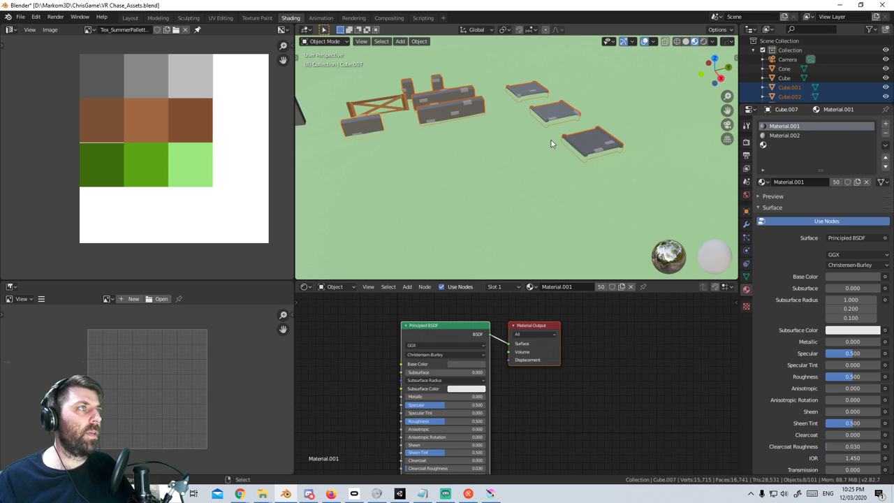
pyautogui.keyDown('shift'); pyautogui.click(411, 110); pyautogui.keyUp('shift')
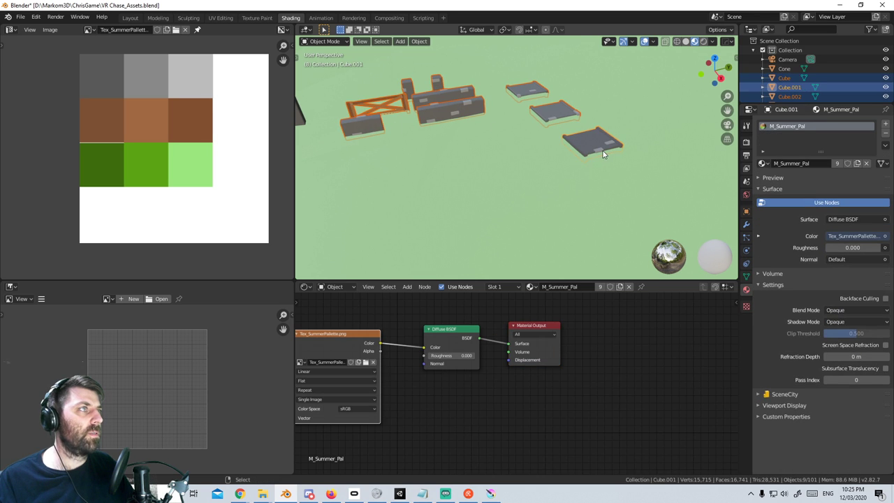
pyautogui.click(885, 145)
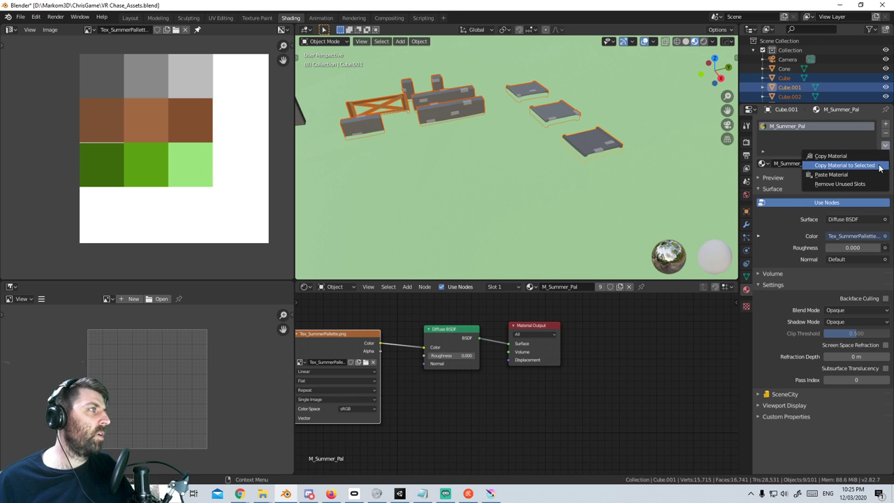
pyautogui.click(879, 165)
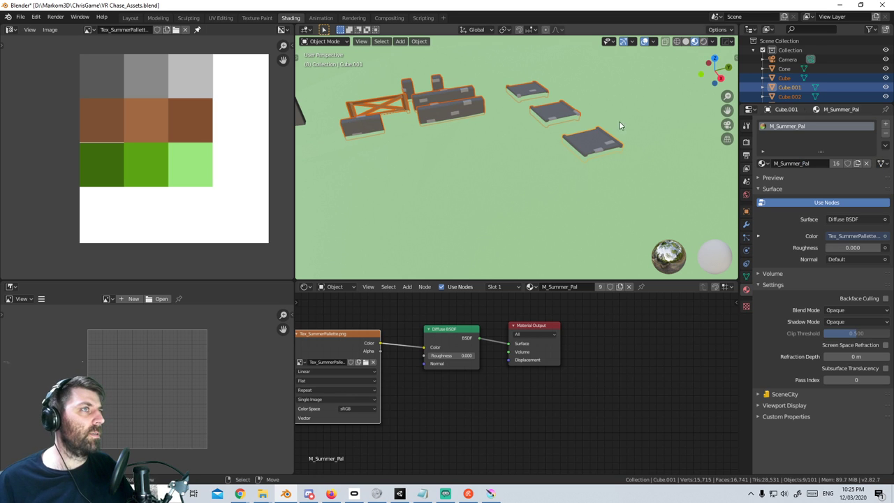
pyautogui.click(458, 105)
pyautogui.click(432, 85)
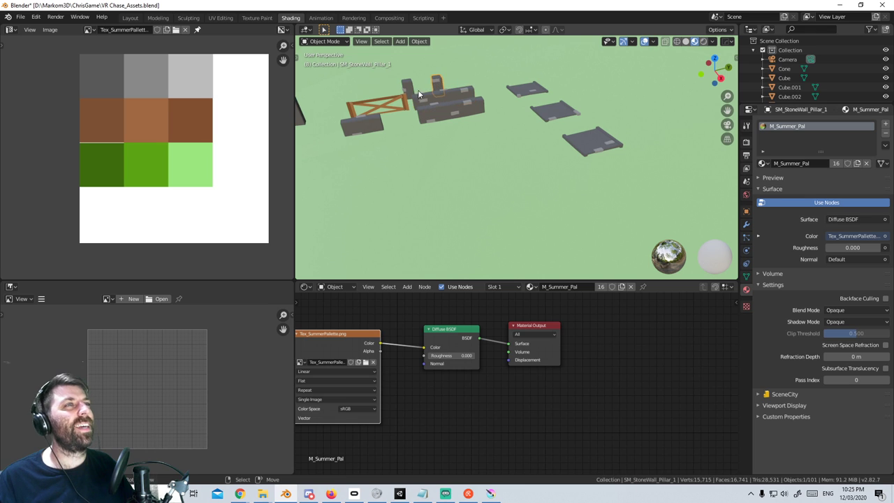
# Move the large rock Cube.074 off the terrain to the top of the map
pyautogui.scroll(-5, 419, 93)
pyautogui.moveTo(466, 143); pyautogui.dragTo(496, 143, button='middle')
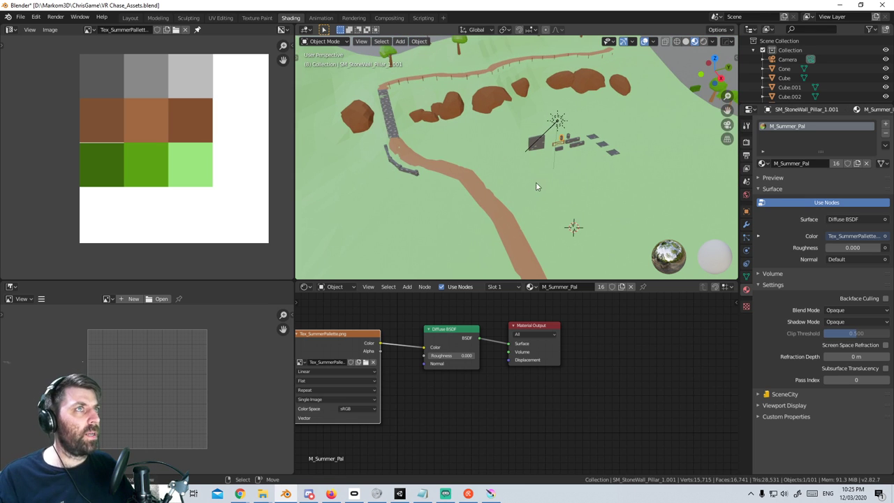
pyautogui.moveTo(536, 181)
pyautogui.mouseDown(button='middle')
pyautogui.moveTo(434, 138)
pyautogui.moveTo(575, 154)
pyautogui.moveTo(504, 206)
pyautogui.mouseUp(button='middle')
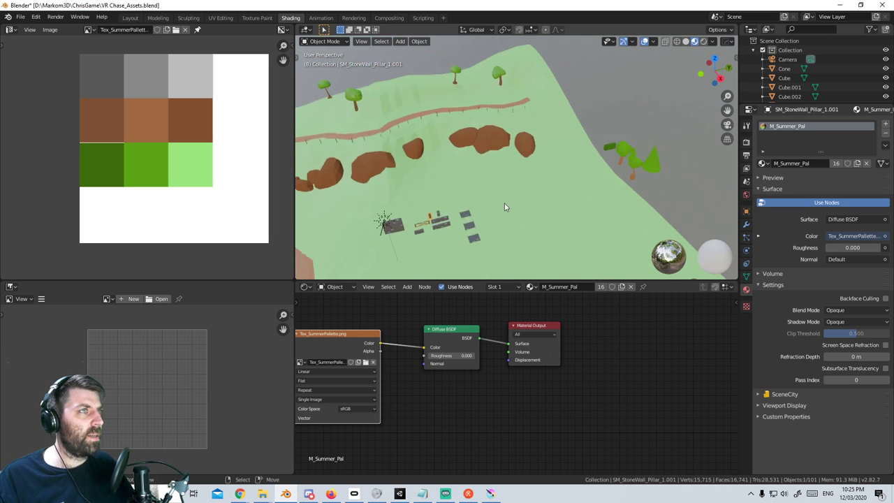
pyautogui.scroll(4, 475, 178)
pyautogui.moveTo(449, 152)
pyautogui.mouseDown(button='middle')
pyautogui.moveTo(488, 140)
pyautogui.moveTo(505, 173)
pyautogui.moveTo(485, 149)
pyautogui.moveTo(513, 157)
pyautogui.mouseUp(button='middle')
pyautogui.click(427, 142)
pyautogui.scroll(-3, 513, 152)
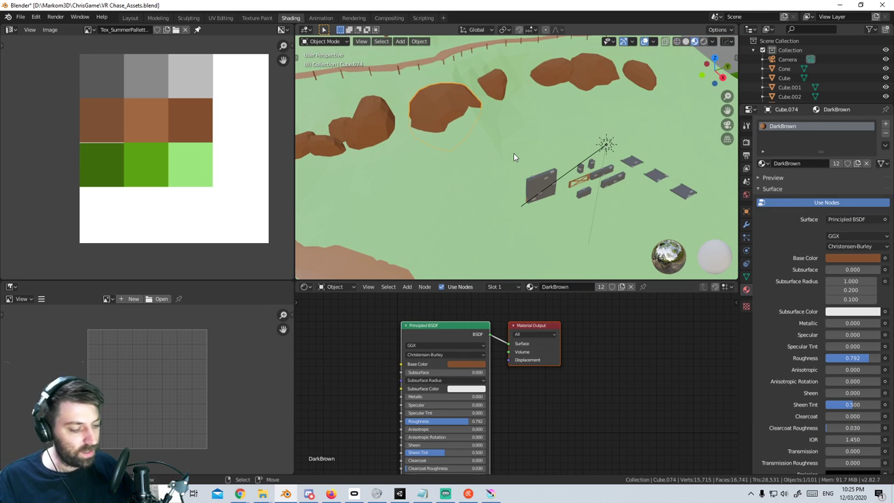
pyautogui.press('KP_7')
pyautogui.scroll(-2, 537, 154)
pyautogui.press('g')
pyautogui.moveTo(567, 174); pyautogui.dragTo(570, 42)
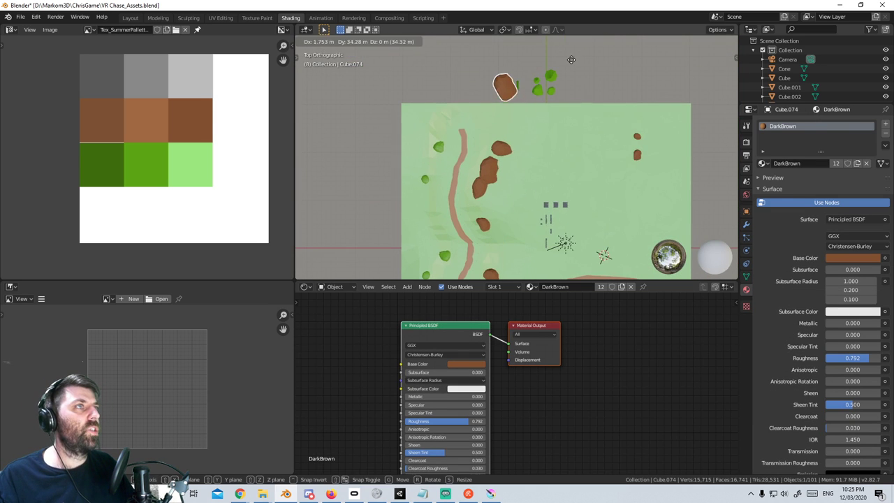
pyautogui.click(569, 42)
# Give the rock M_Summer_Pal, sphere-project its UVs and shrink them onto the brown swatches
pyautogui.click(765, 165)
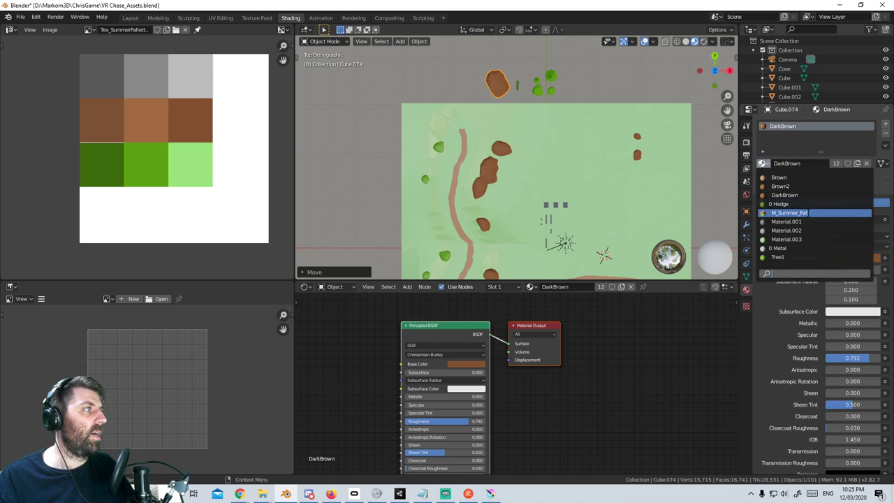
pyautogui.click(789, 212)
pyautogui.press('Tab')
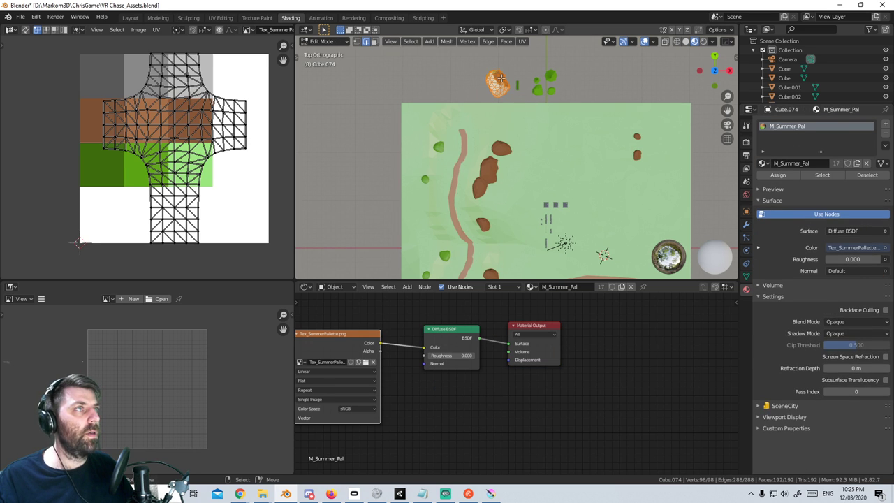
pyautogui.press('u')
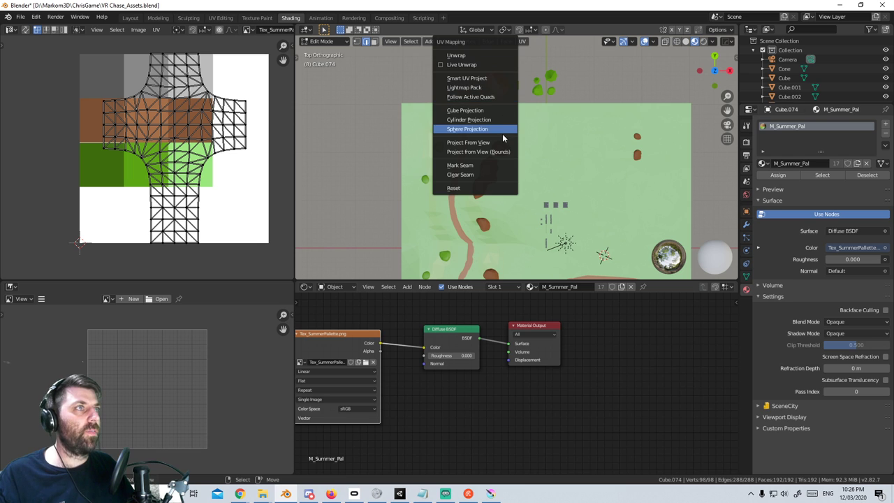
pyautogui.click(502, 130)
pyautogui.press('a')
pyautogui.press('s')
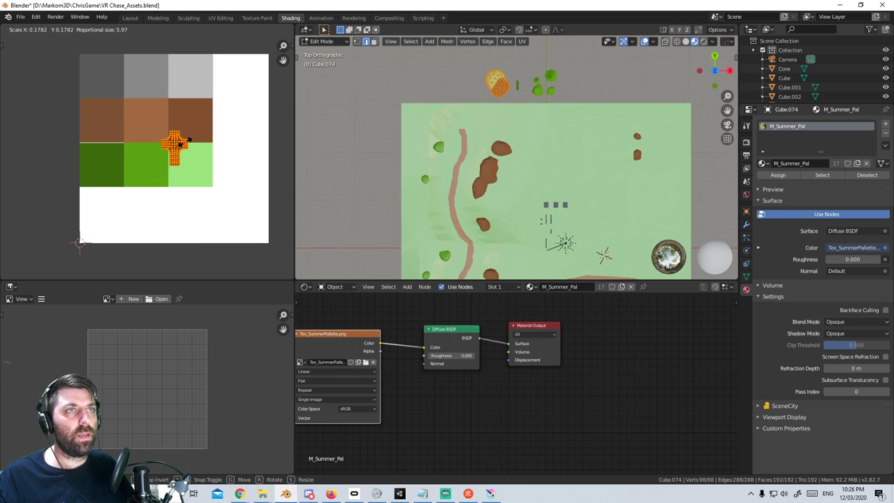
pyautogui.click(199, 166)
pyautogui.press('g')
pyautogui.click(201, 154)
pyautogui.press('Tab')
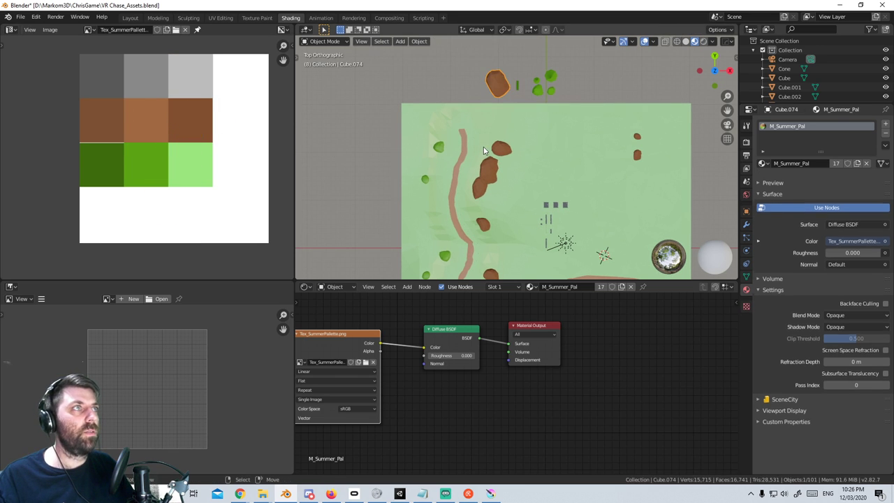
pyautogui.moveTo(483, 146)
pyautogui.keyDown('shift'); pyautogui.mouseDown(button='middle')
pyautogui.moveTo(507, 123)
pyautogui.moveTo(463, 93)
pyautogui.moveTo(523, 159)
pyautogui.moveTo(520, 136)
pyautogui.moveTo(539, 162)
pyautogui.mouseUp(button='middle'); pyautogui.keyUp('shift')
pyautogui.scroll(2, 508, 127)
# Move the rock Cube.073 to the top of the map, then delete it
pyautogui.scroll(-2, 523, 158)
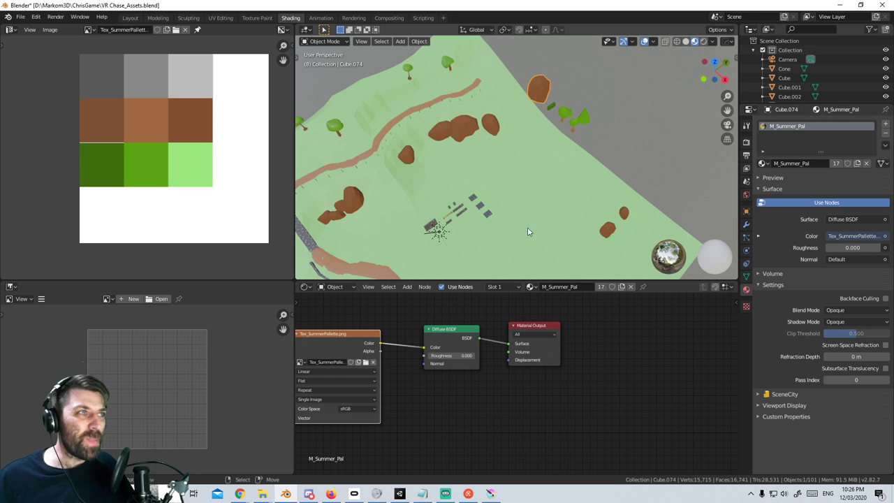
pyautogui.scroll(3, 511, 153)
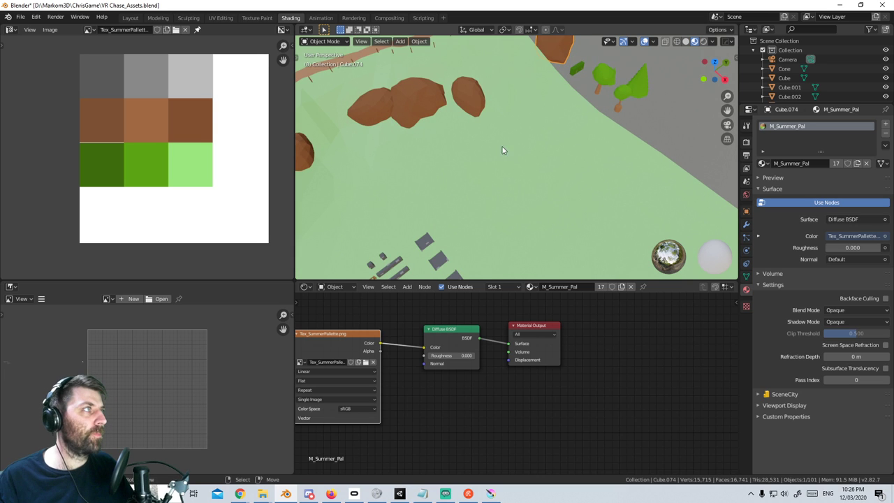
pyautogui.moveTo(801, 103); pyautogui.dragTo(801, 260)
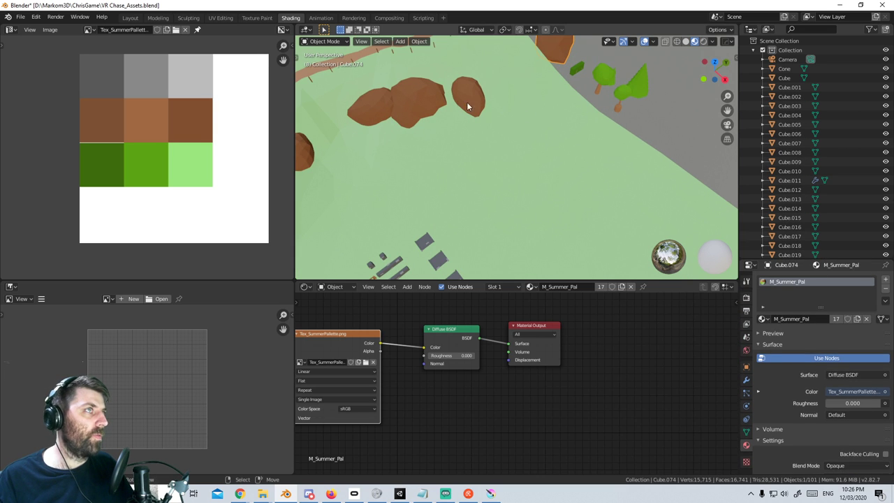
pyautogui.click(429, 105)
pyautogui.moveTo(428, 105); pyautogui.dragTo(513, 133, button='middle')
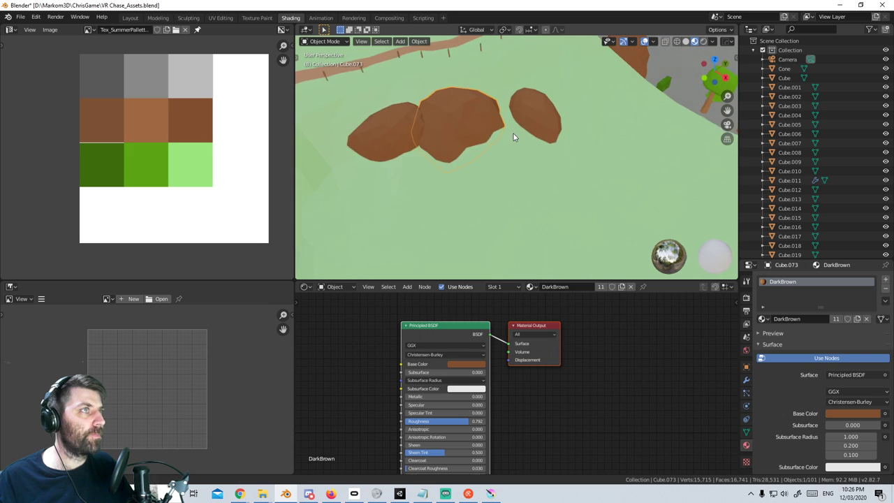
pyautogui.press('KP_5')
pyautogui.press('g')
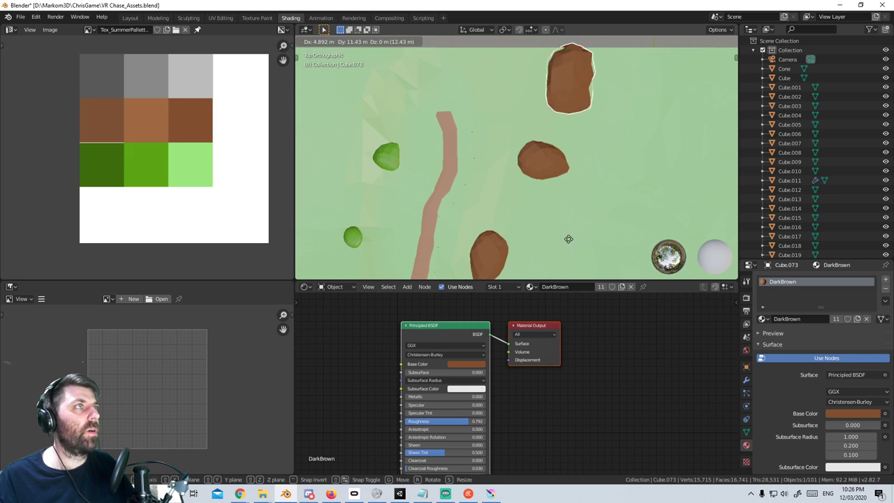
pyautogui.click(547, 63)
pyautogui.press('KP_7')
pyautogui.press('g')
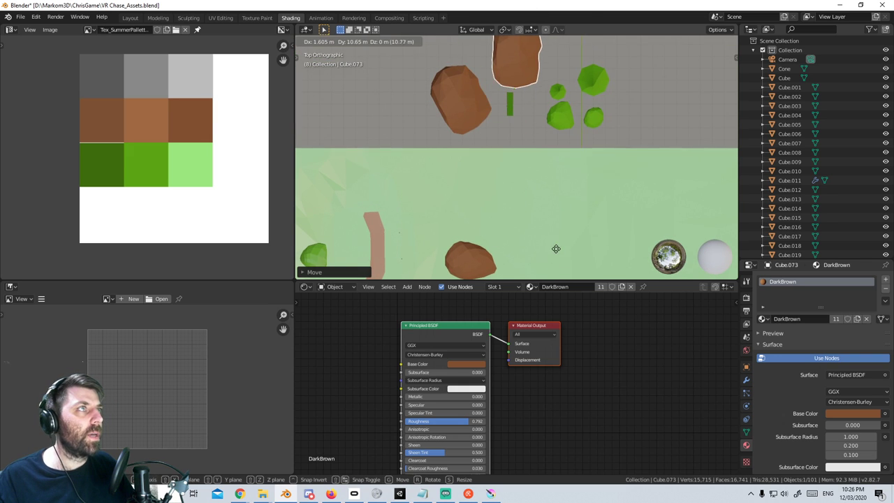
pyautogui.click(554, 249)
pyautogui.moveTo(610, 193)
pyautogui.mouseDown(button='middle')
pyautogui.moveTo(566, 168)
pyautogui.moveTo(577, 141)
pyautogui.moveTo(502, 185)
pyautogui.mouseUp(button='middle')
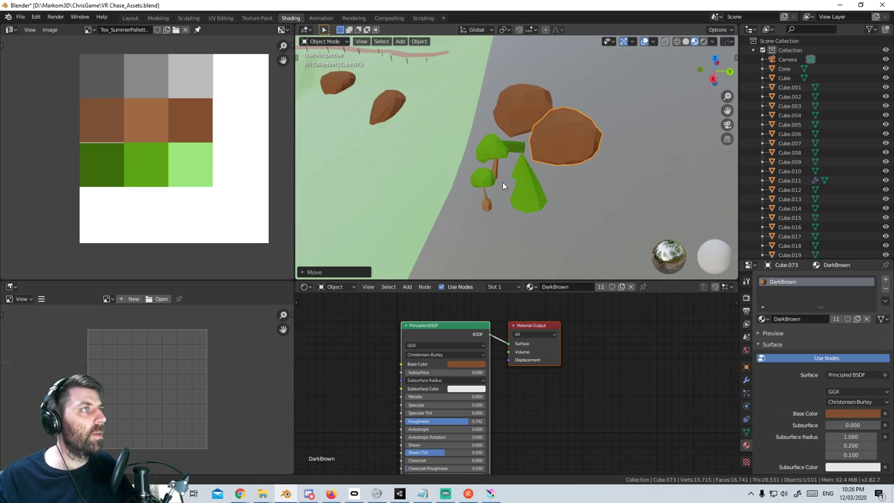
pyautogui.press('Delete')
# Place the two small rocks beside the trees, slightly rotated and enlarged
pyautogui.scroll(-3, 419, 234)
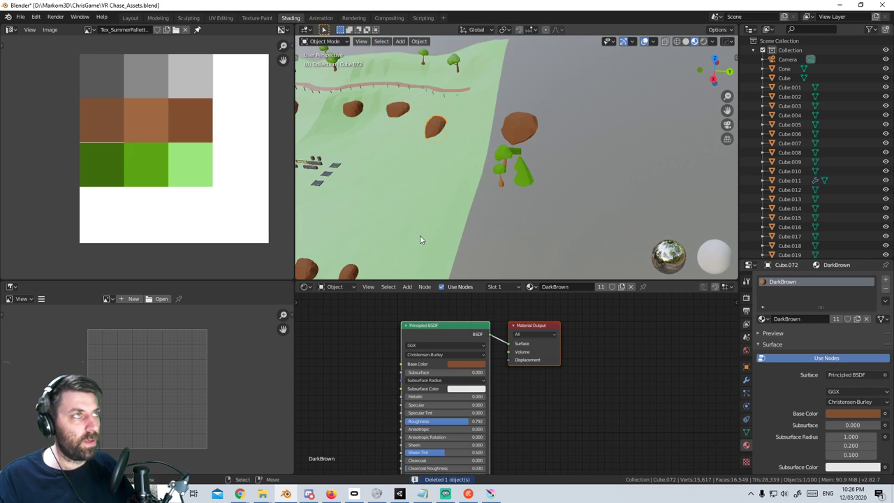
pyautogui.scroll(-2, 415, 243)
pyautogui.click(402, 222)
pyautogui.keyDown('shift'); pyautogui.click(422, 223); pyautogui.keyUp('shift')
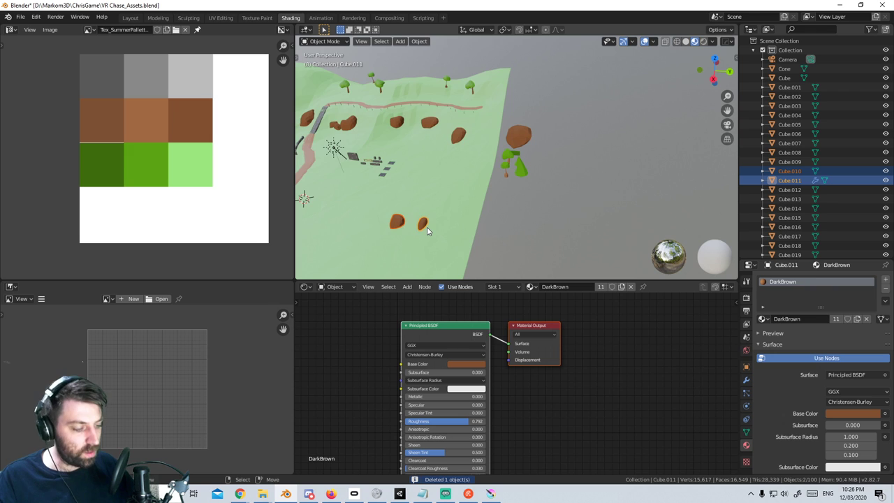
pyautogui.press('KP_7')
pyautogui.press('g')
pyautogui.click(632, 147)
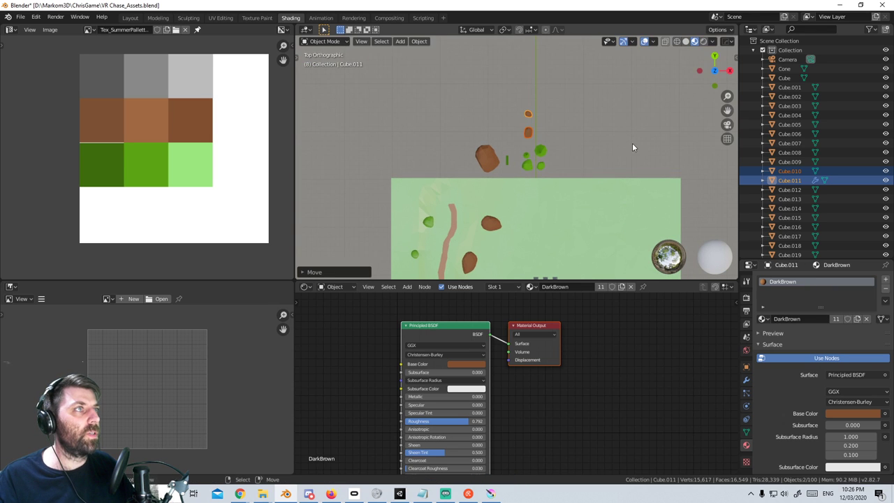
pyautogui.press('r')
pyautogui.click(663, 162)
pyautogui.press('s')
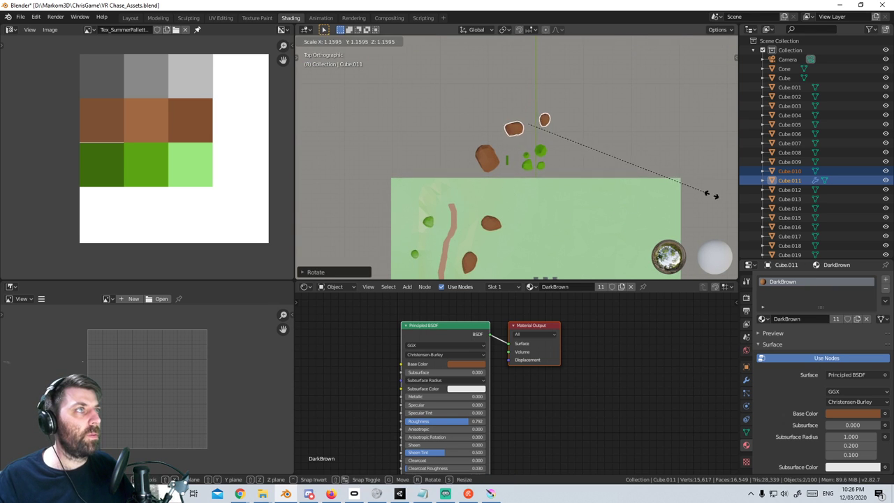
pyautogui.click(710, 195)
pyautogui.scroll(3, 594, 150)
pyautogui.moveTo(590, 148)
pyautogui.mouseDown(button='middle')
pyautogui.moveTo(520, 158)
pyautogui.moveTo(567, 92)
pyautogui.moveTo(501, 68)
pyautogui.moveTo(443, 138)
pyautogui.mouseUp(button='middle')
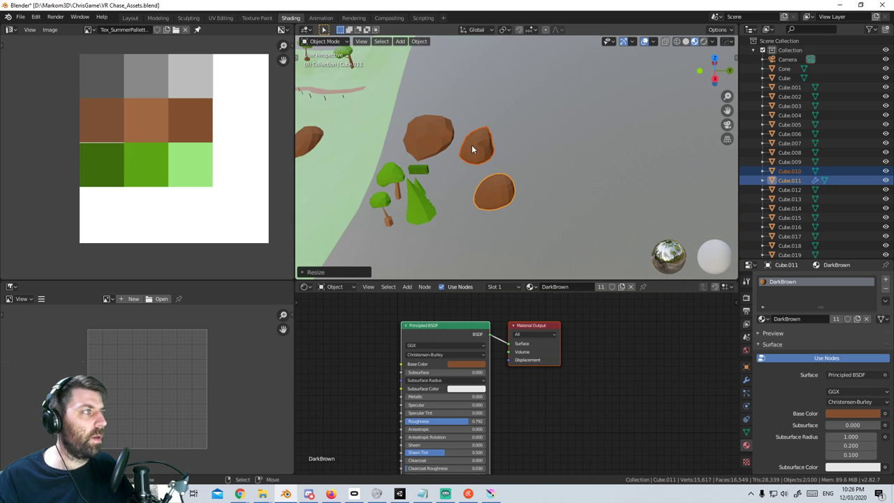
pyautogui.click(746, 379)
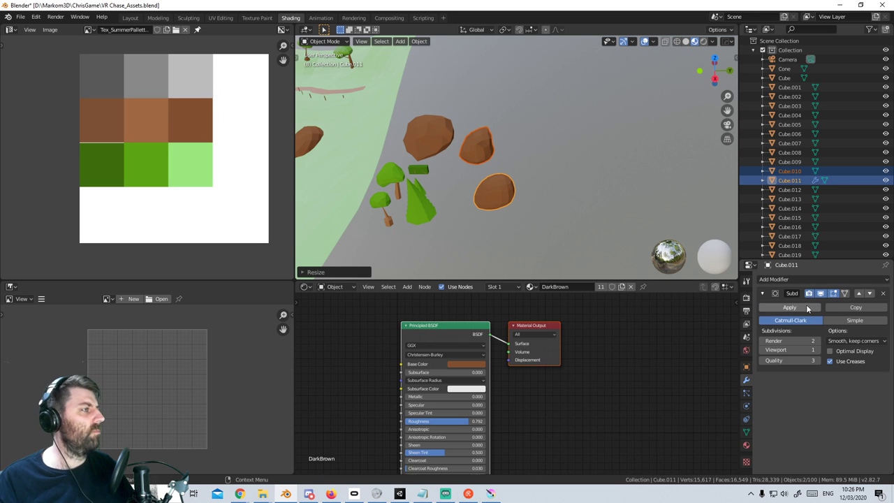
# Add a Decimate modifier to the rock Cube.010
pyautogui.click(802, 279)
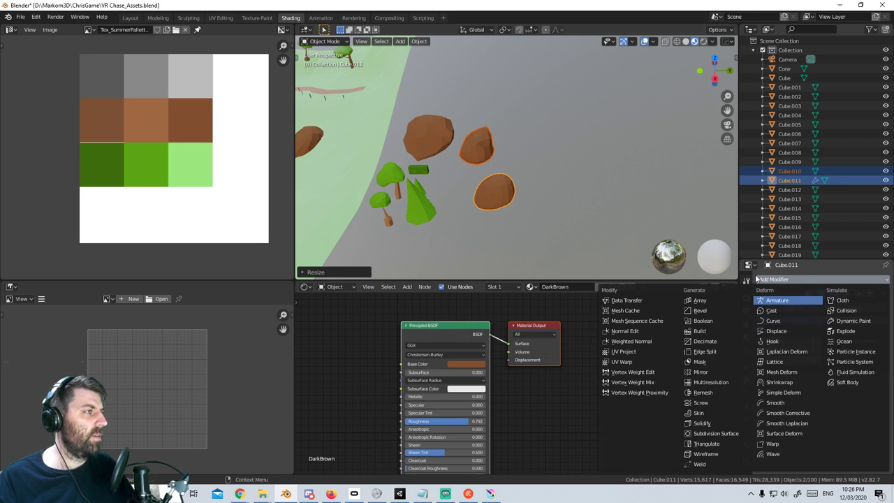
pyautogui.click(789, 318)
pyautogui.click(499, 199)
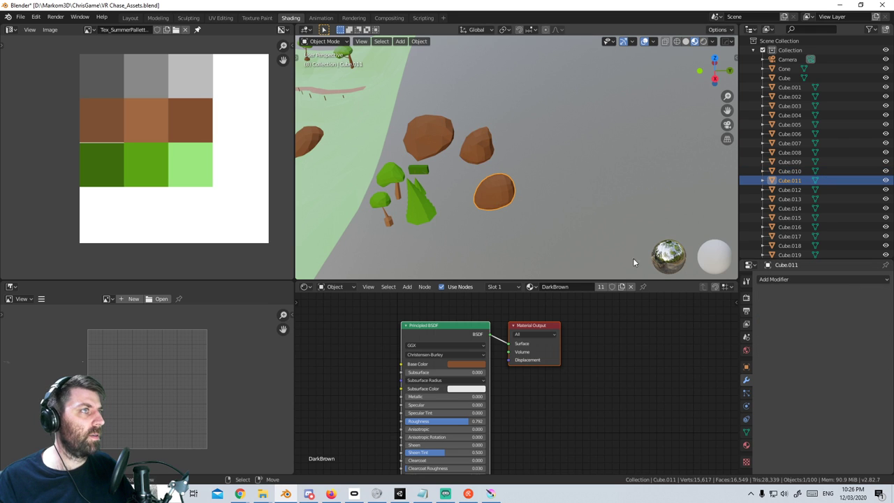
pyautogui.click(474, 150)
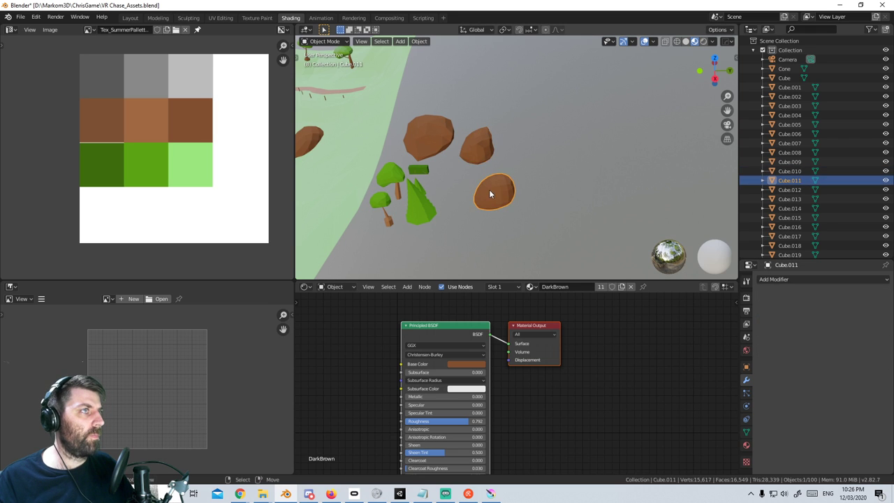
pyautogui.click(785, 280)
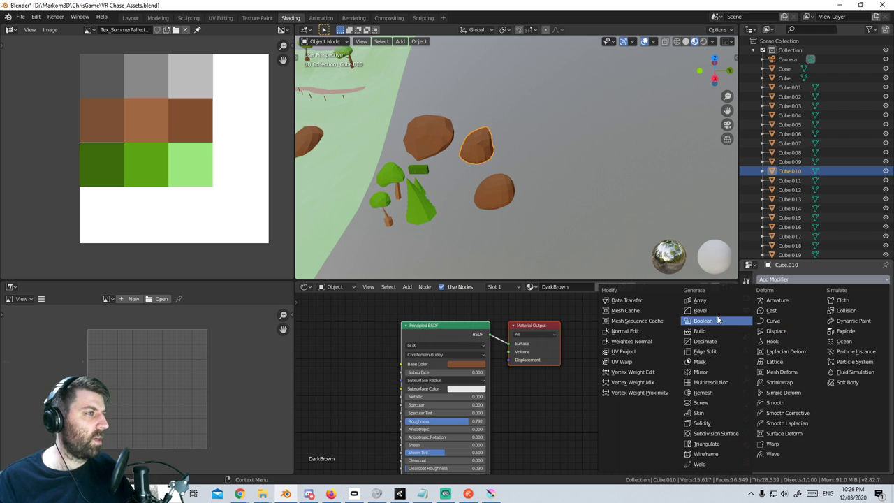
pyautogui.click(704, 341)
pyautogui.scroll(2, 503, 205)
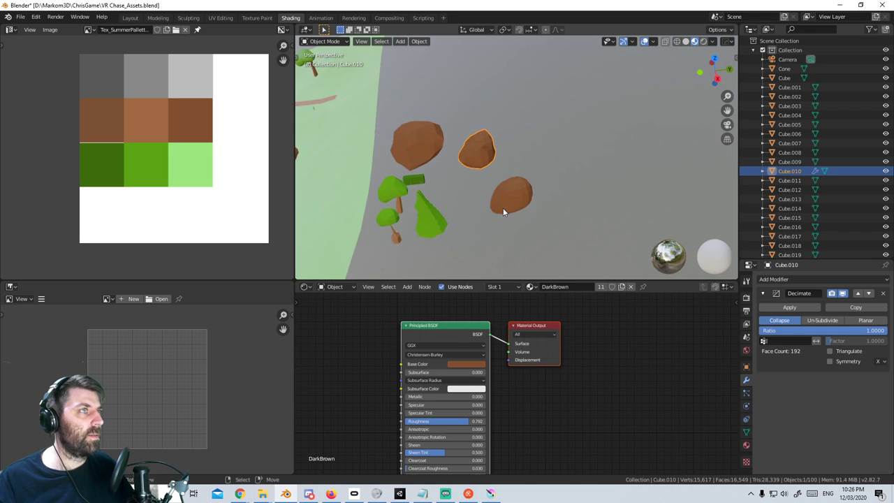
pyautogui.scroll(2, 503, 205)
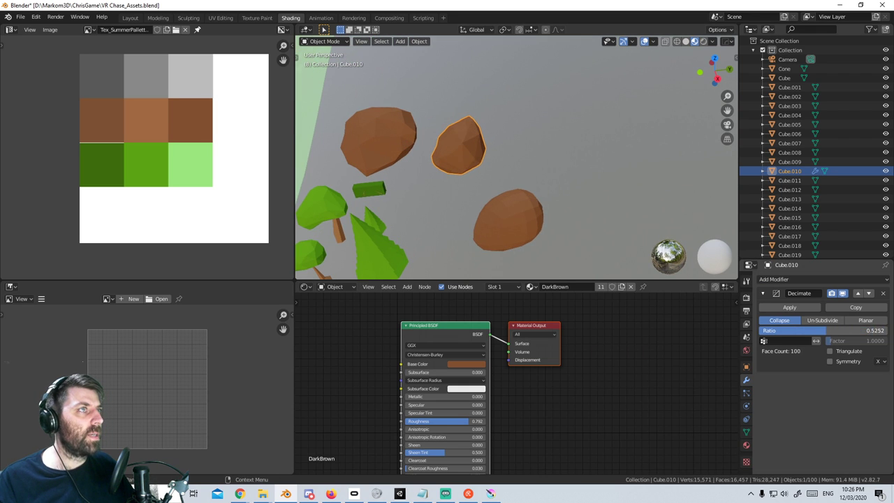
# Add a Decimate modifier to the lower-right rock Cube.011 and lower its ratio to about 0.35
pyautogui.click(528, 227)
pyautogui.click(802, 280)
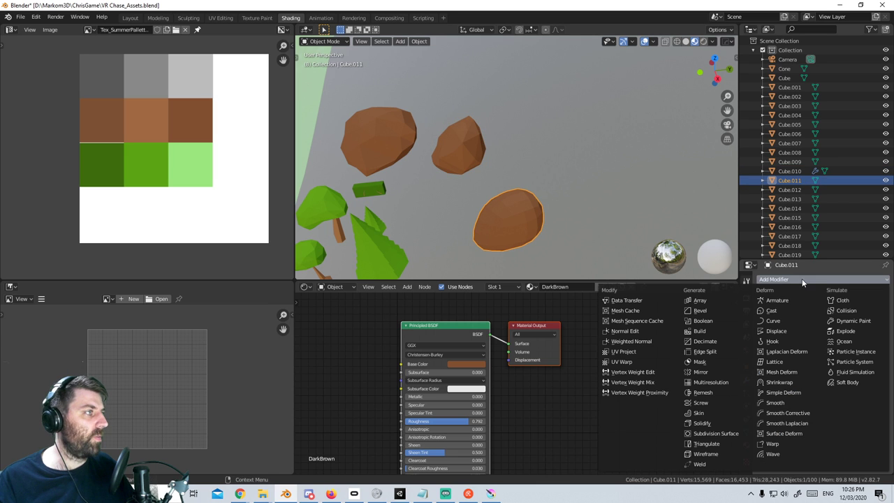
pyautogui.click(724, 341)
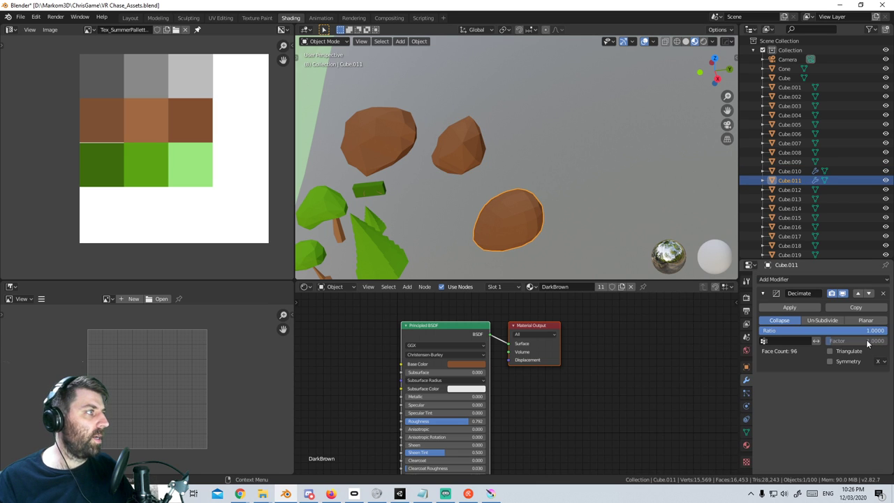
pyautogui.moveTo(866, 331); pyautogui.dragTo(803, 330)
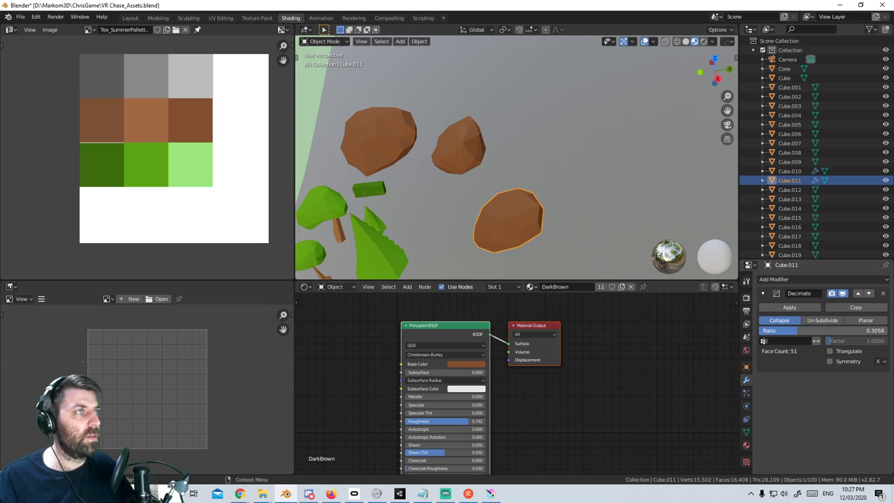
pyautogui.moveTo(531, 209)
pyautogui.mouseDown(button='middle')
pyautogui.moveTo(492, 191)
pyautogui.moveTo(641, 168)
pyautogui.mouseUp(button='middle')
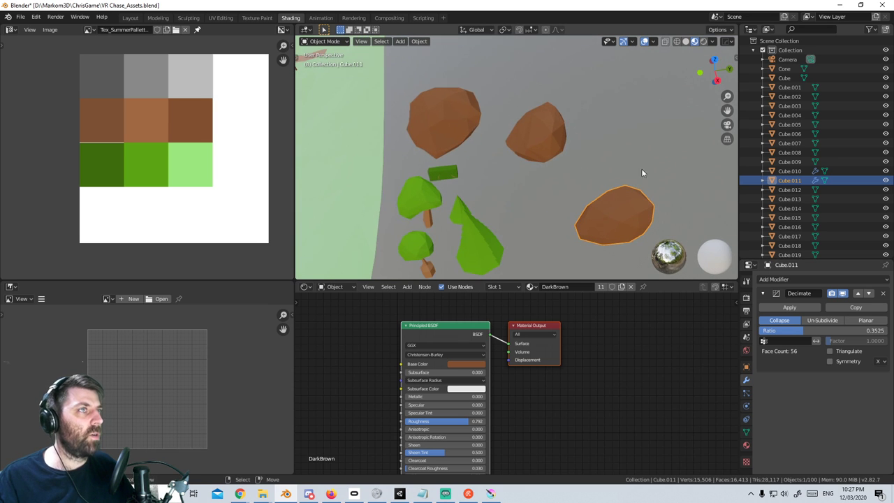
# Reselect the decimated lower-right rock and show its Material properties
pyautogui.click(450, 108)
pyautogui.click(619, 204)
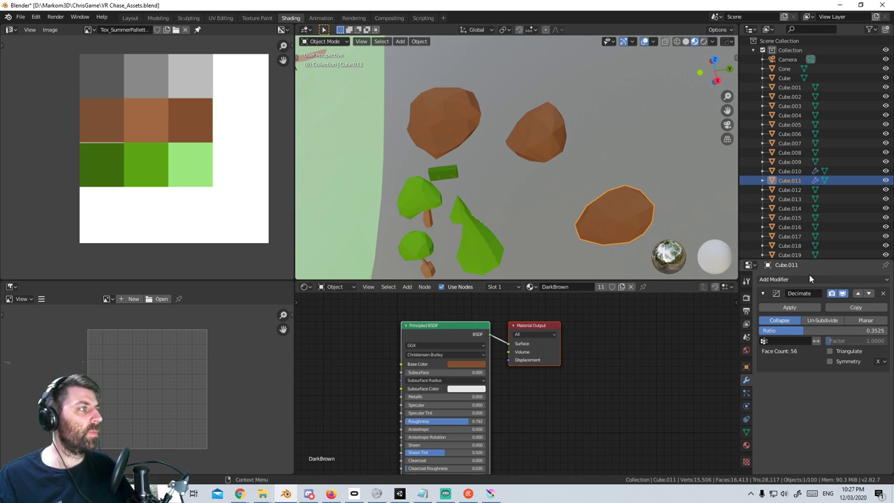
pyautogui.click(745, 365)
pyautogui.click(745, 444)
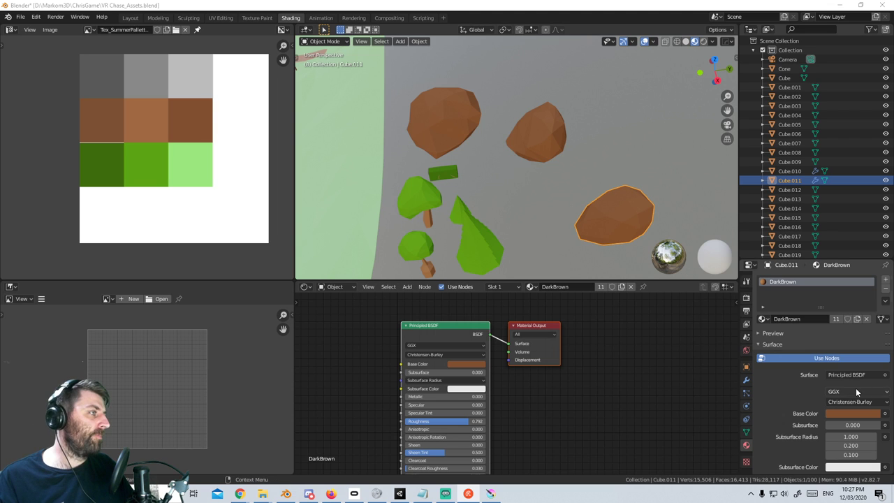
# Assign the M_Summer_Pal material to both lower rocks
pyautogui.click(761, 320)
pyautogui.click(795, 368)
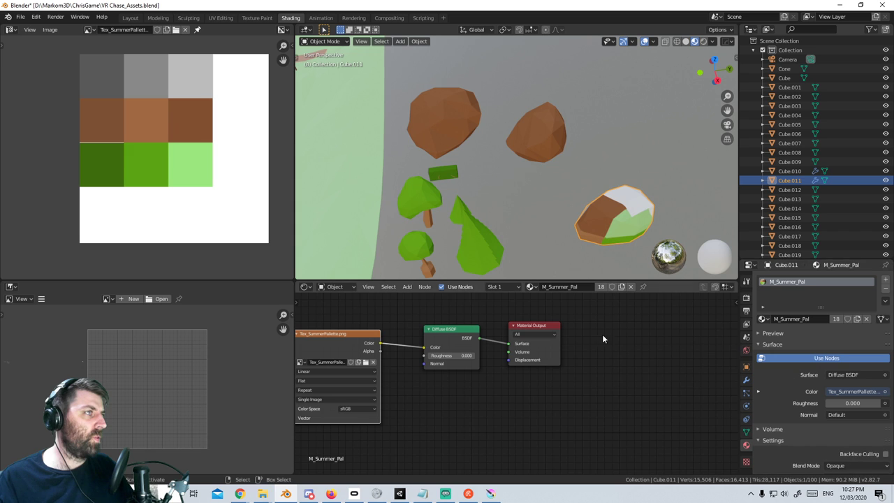
pyautogui.click(525, 127)
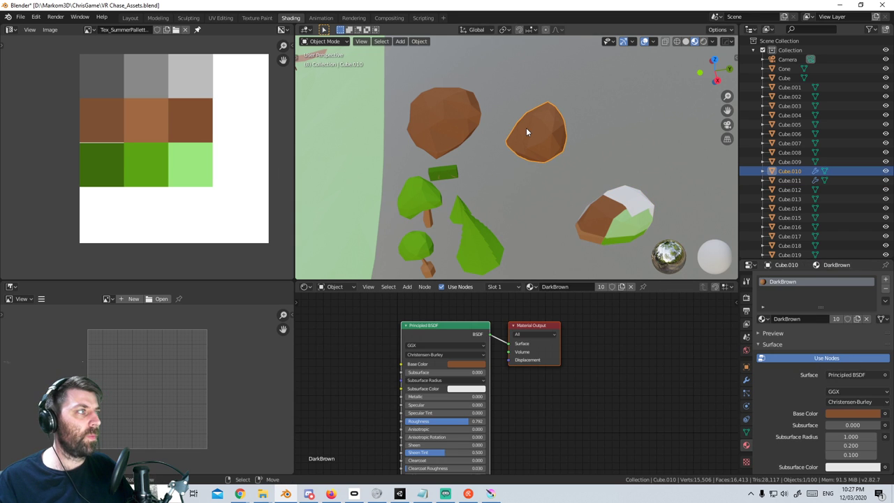
pyautogui.click(763, 319)
pyautogui.click(789, 367)
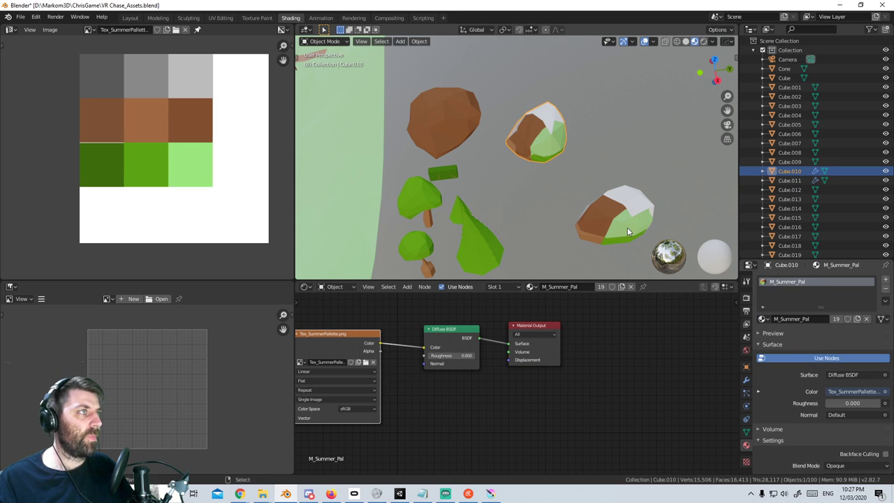
# Shrink both rocks' UVs and move them onto the brown palette tile
pyautogui.keyDown('shift'); pyautogui.click(606, 216); pyautogui.keyUp('shift')
pyautogui.press('Tab')
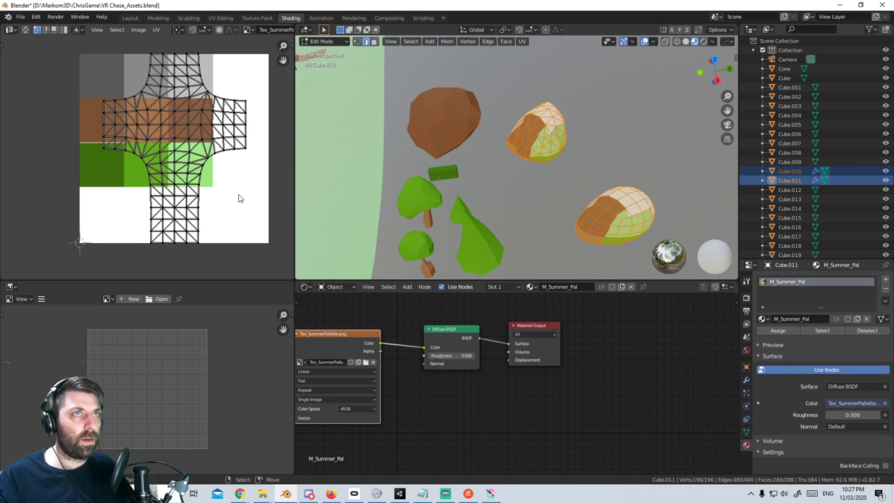
pyautogui.press('a')
pyautogui.press('s')
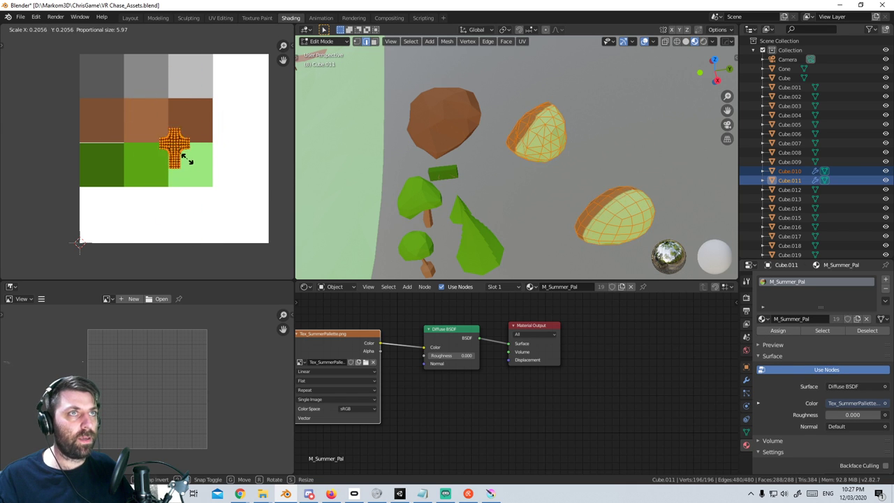
pyautogui.click(188, 170)
pyautogui.press('g')
pyautogui.click(219, 130)
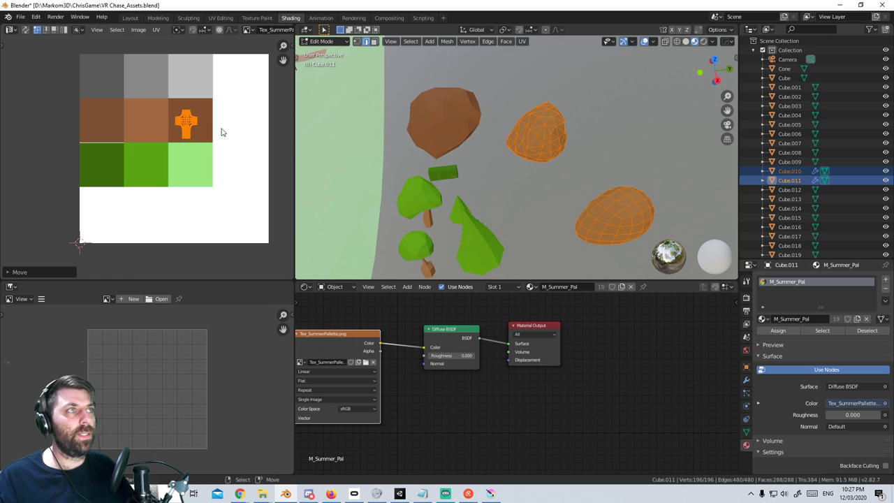
pyautogui.press('Tab')
pyautogui.scroll(-4, 572, 175)
pyautogui.moveTo(490, 221)
pyautogui.mouseDown(button='middle')
pyautogui.moveTo(525, 201)
pyautogui.moveTo(473, 222)
pyautogui.moveTo(574, 222)
pyautogui.moveTo(547, 216)
pyautogui.moveTo(541, 189)
pyautogui.moveTo(561, 192)
pyautogui.mouseUp(button='middle')
# Delete the terrain plane, then the path, rocks and trees
pyautogui.click(561, 189)
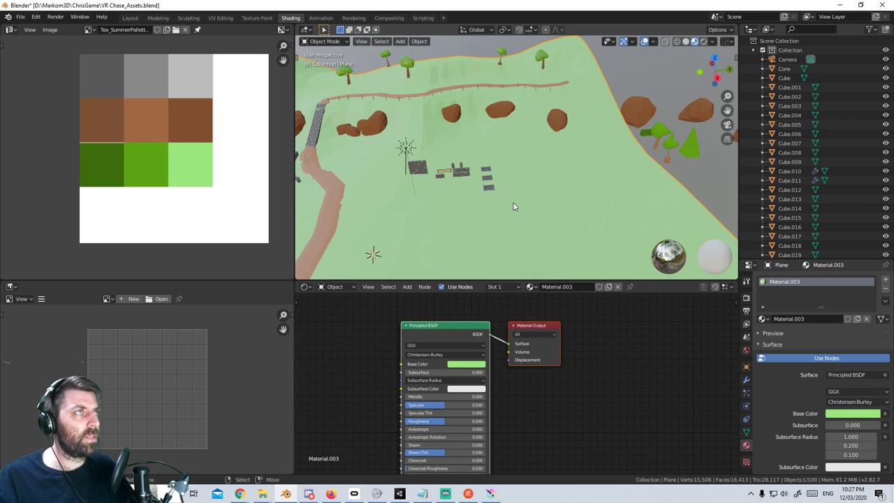
pyautogui.moveTo(513, 206); pyautogui.dragTo(531, 182, button='middle')
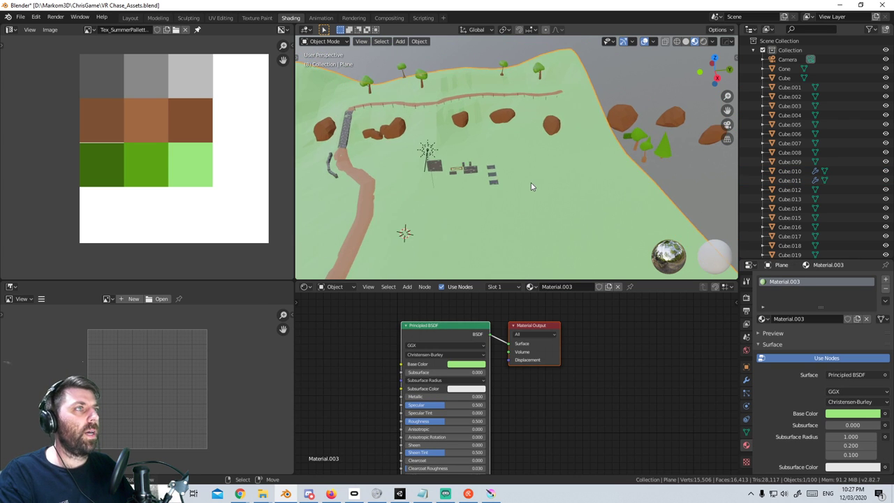
pyautogui.press('Delete')
pyautogui.click(546, 137)
pyautogui.scroll(-1, 546, 138)
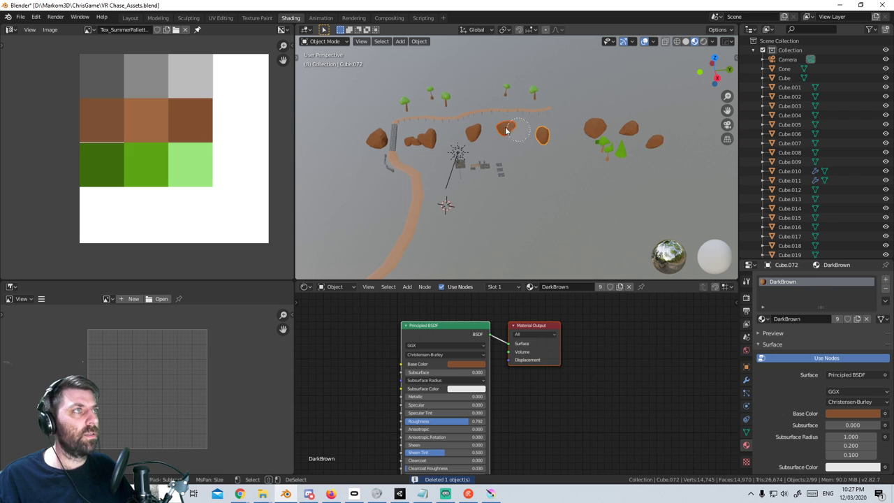
pyautogui.keyDown('shift'); pyautogui.click(415, 143); pyautogui.keyUp('shift')
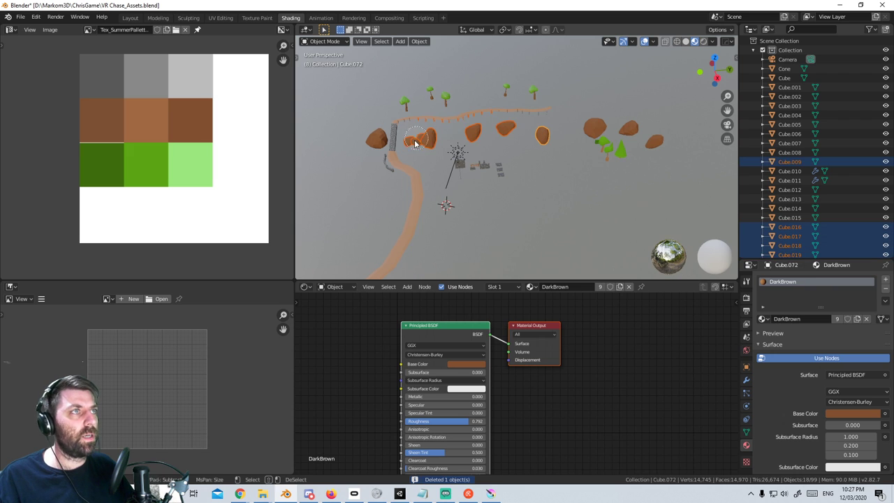
pyautogui.keyDown('shift'); pyautogui.click(403, 103); pyautogui.keyUp('shift')
pyautogui.press('Delete')
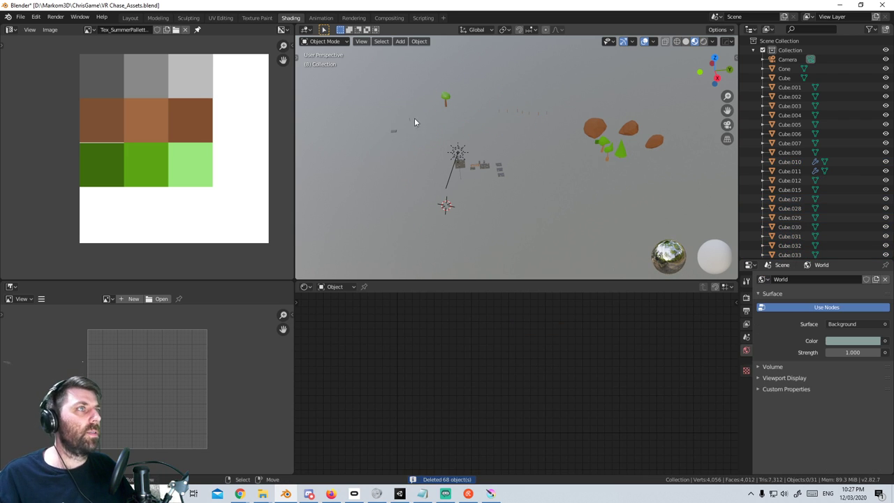
# Brush-select and delete the 10 small leftover pieces
pyautogui.click(527, 110)
pyautogui.press('c')
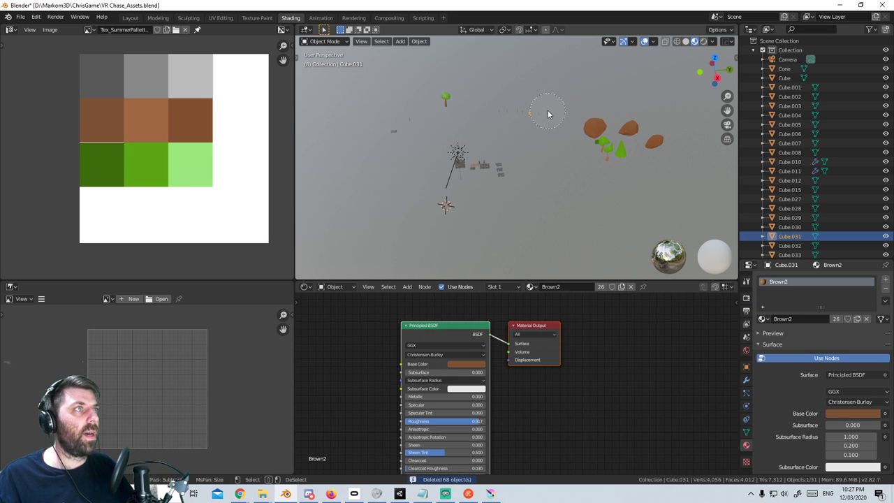
pyautogui.moveTo(549, 114); pyautogui.dragTo(443, 100)
pyautogui.press('Delete')
pyautogui.scroll(5, 468, 174)
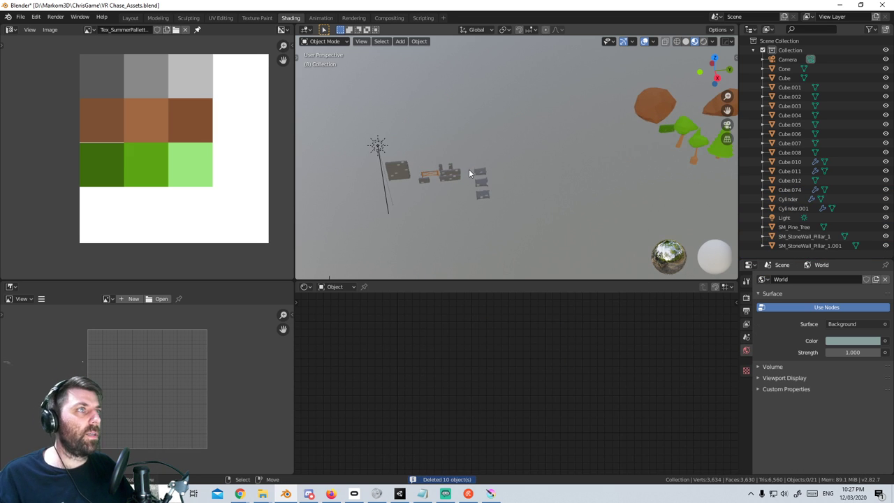
pyautogui.scroll(2, 442, 187)
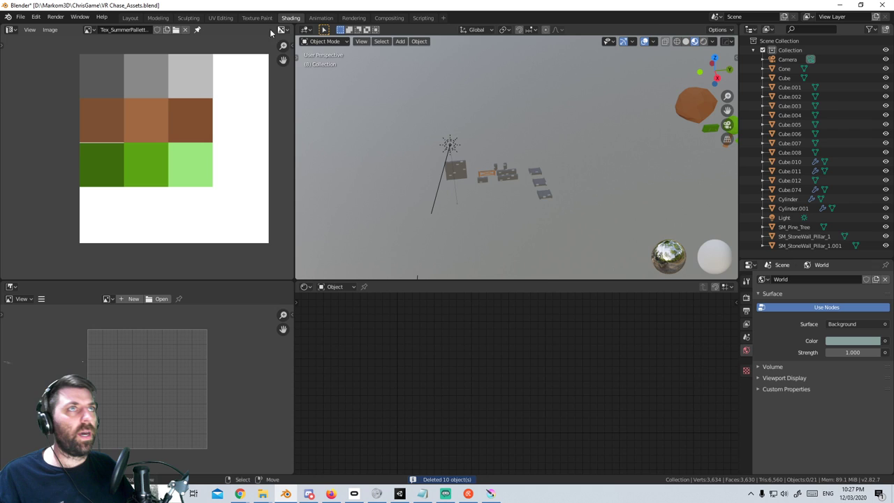
# Switch to the Modeling workspace and select the large wall piece
pyautogui.click(158, 18)
pyautogui.moveTo(425, 228)
pyautogui.mouseDown(button='middle')
pyautogui.moveTo(455, 262)
pyautogui.moveTo(727, 197)
pyautogui.mouseUp(button='middle')
pyautogui.scroll(2, 414, 263)
pyautogui.click(415, 264)
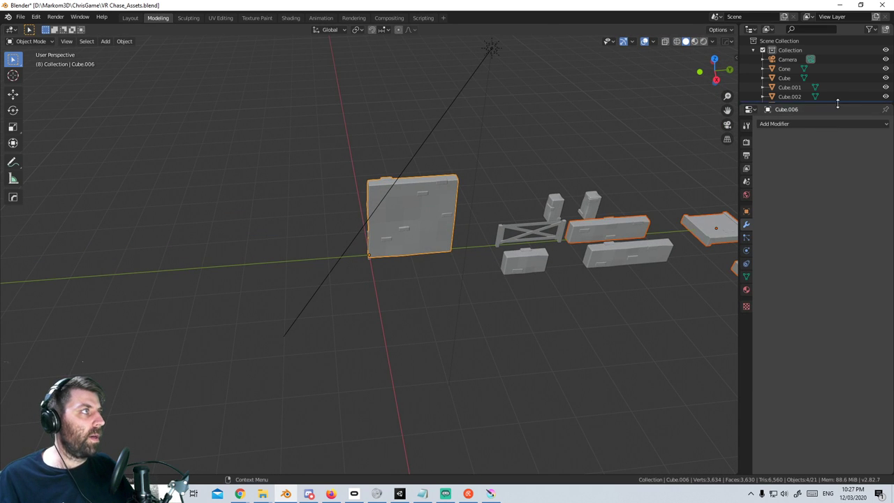
# Export only the wall Cube.006 as SM_StoneWall_High_A.fbx into the Unity Models folder
pyautogui.moveTo(832, 104); pyautogui.dragTo(833, 340)
pyautogui.click(589, 288)
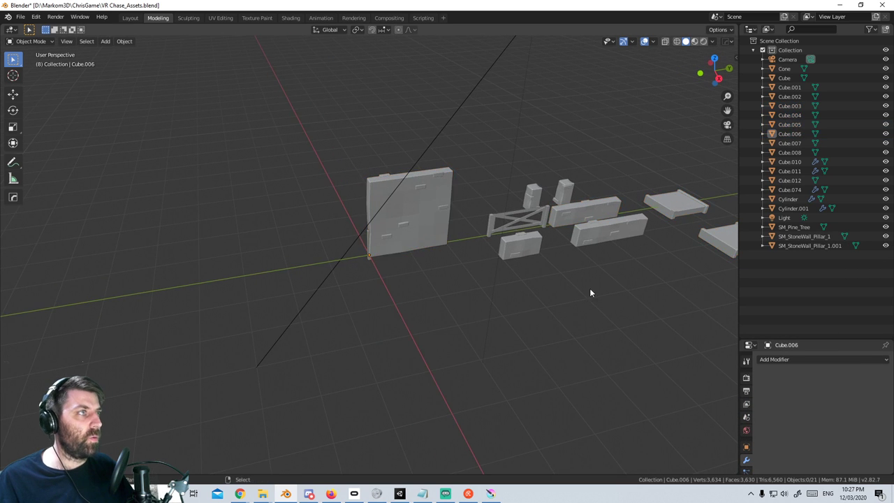
pyautogui.moveTo(589, 288)
pyautogui.mouseDown(button='middle')
pyautogui.moveTo(264, 271)
pyautogui.moveTo(367, 275)
pyautogui.mouseUp(button='middle')
pyautogui.click(264, 271)
pyautogui.click(20, 18)
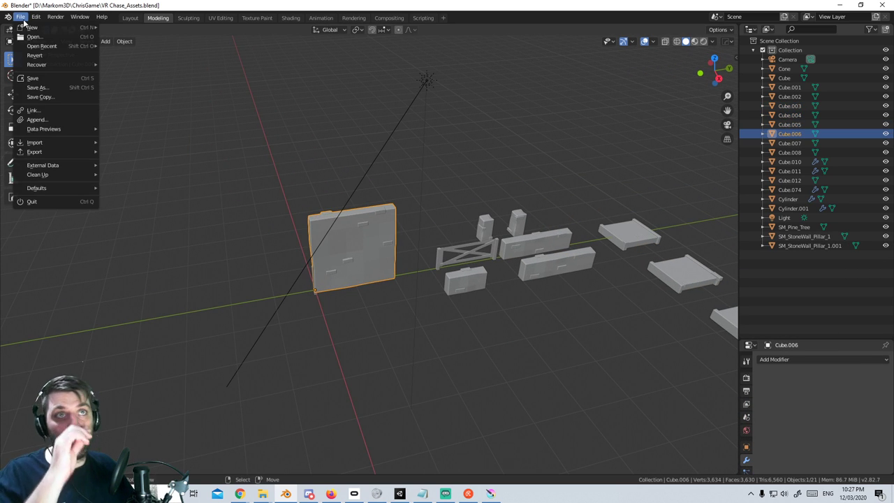
pyautogui.moveTo(34, 152)
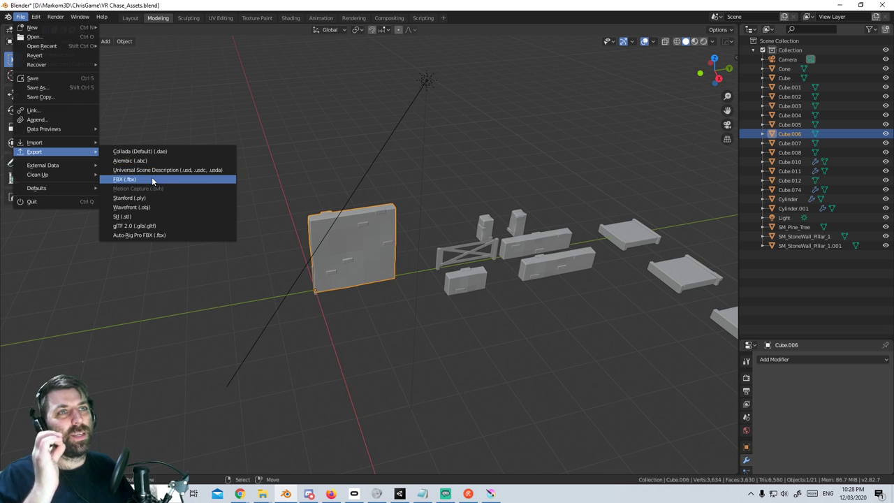
pyautogui.click(152, 177)
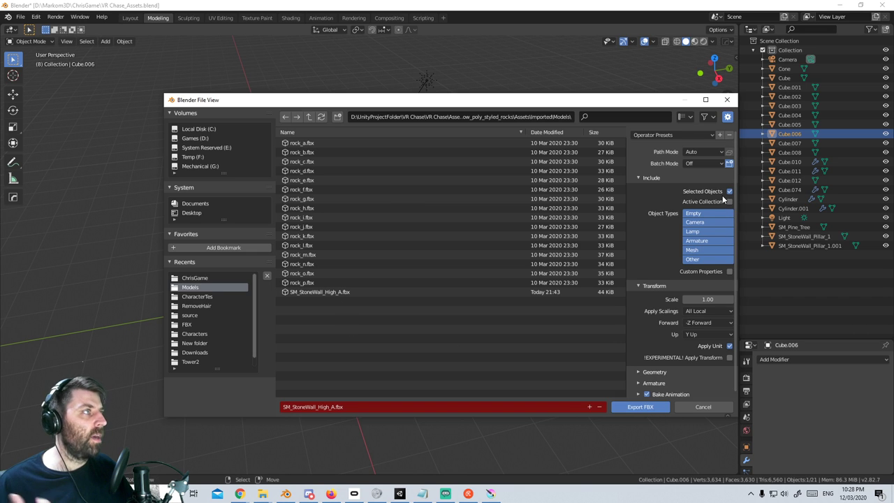
pyautogui.click(660, 408)
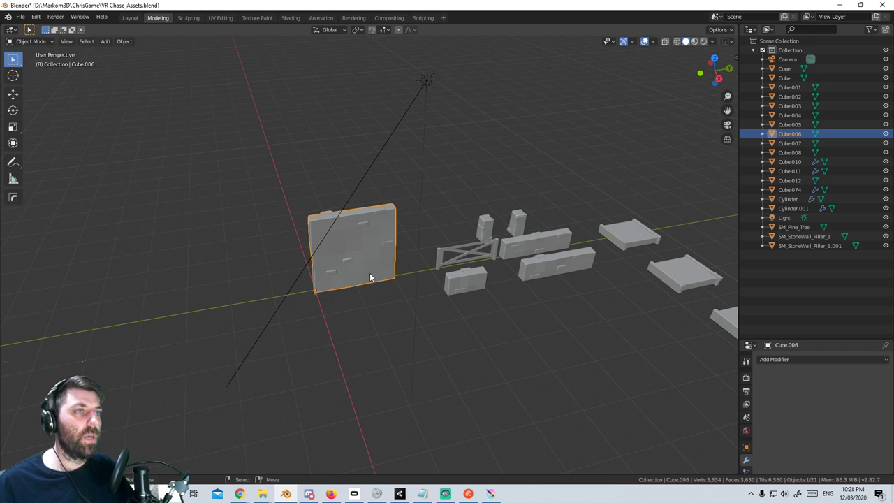
# Select the small stone block Cube.007
pyautogui.click(468, 289)
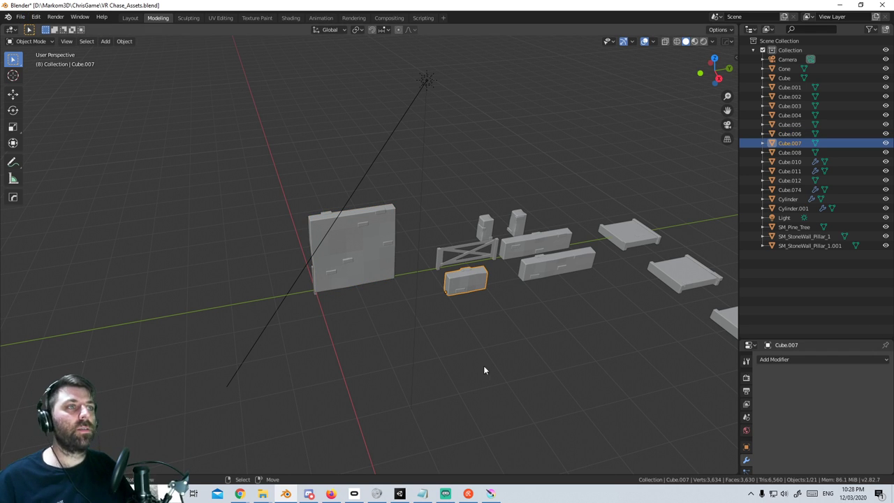
pyautogui.click(352, 284)
pyautogui.moveTo(352, 284)
pyautogui.mouseDown(button='middle')
pyautogui.moveTo(328, 306)
pyautogui.moveTo(337, 301)
pyautogui.mouseUp(button='middle')
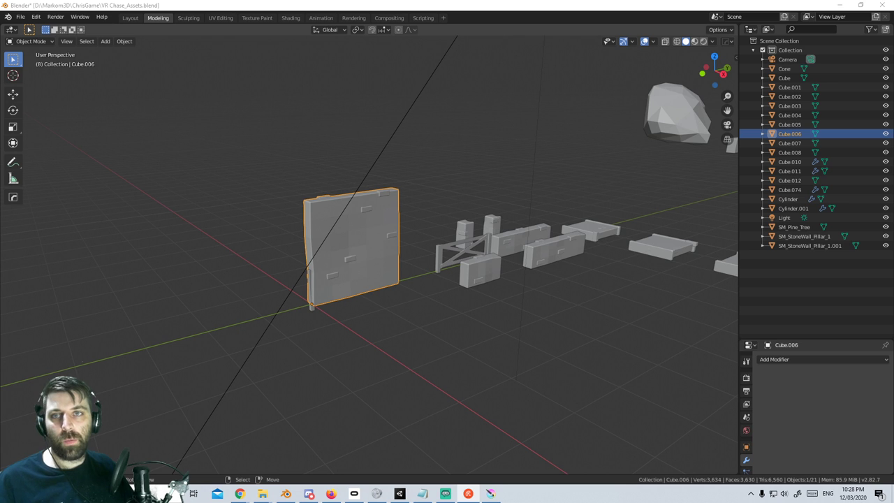
pyautogui.click(465, 283)
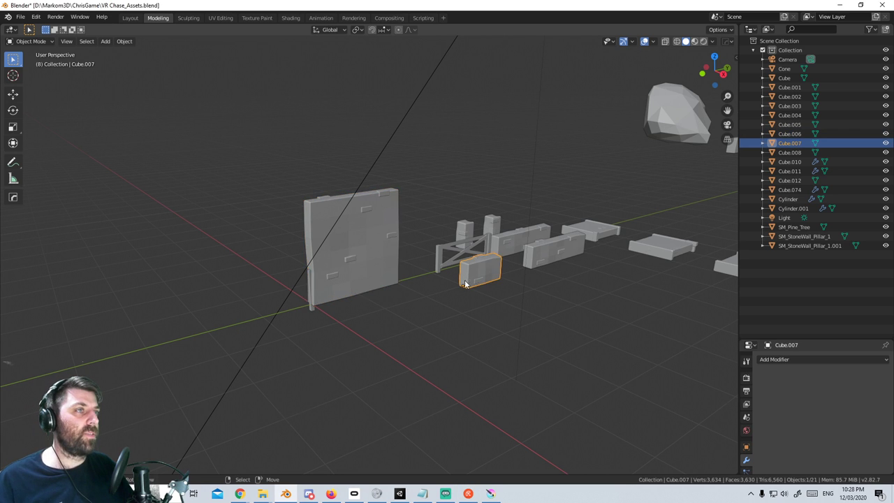
pyautogui.moveTo(465, 283)
pyautogui.mouseDown(button='middle')
pyautogui.moveTo(493, 328)
pyautogui.moveTo(444, 339)
pyautogui.mouseUp(button='middle')
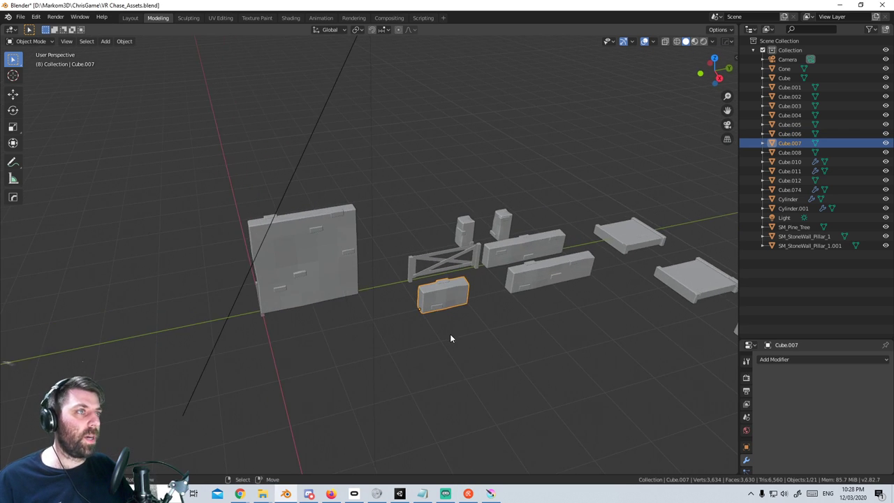
pyautogui.scroll(2, 451, 340)
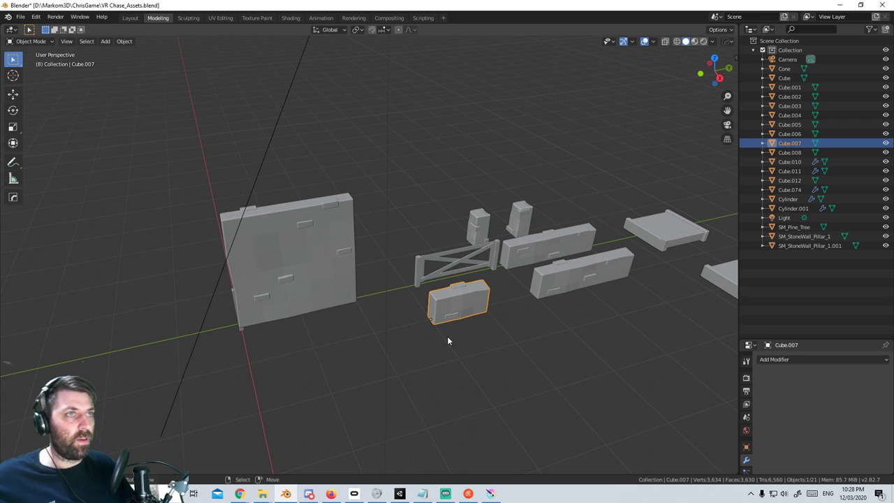
# Export the block as FBX, renaming the file to SM_StoneWall_Low_1_A.fbx
pyautogui.click(20, 17)
pyautogui.moveTo(34, 151)
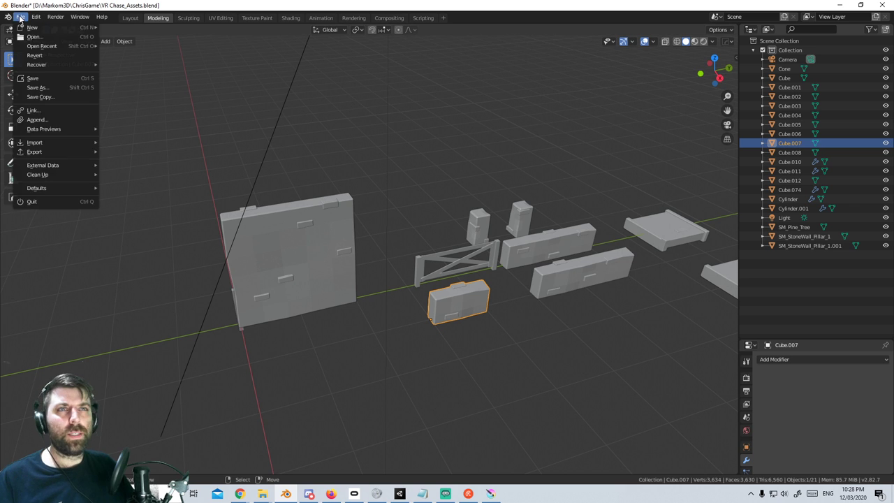
pyautogui.click(120, 179)
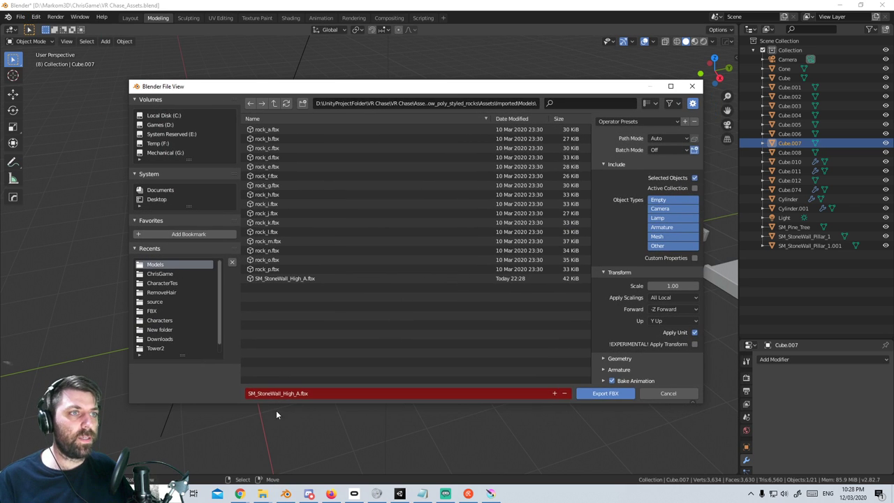
pyautogui.click(278, 392)
pyautogui.click(282, 393)
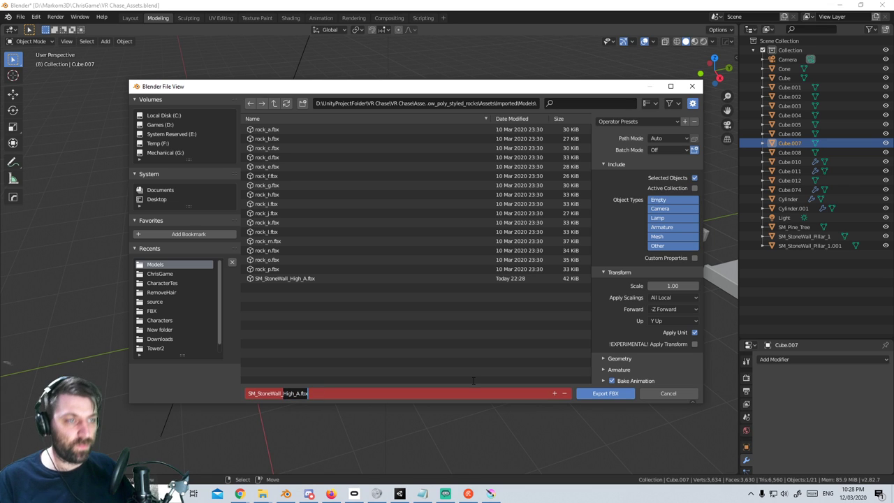
pyautogui.write('Low')
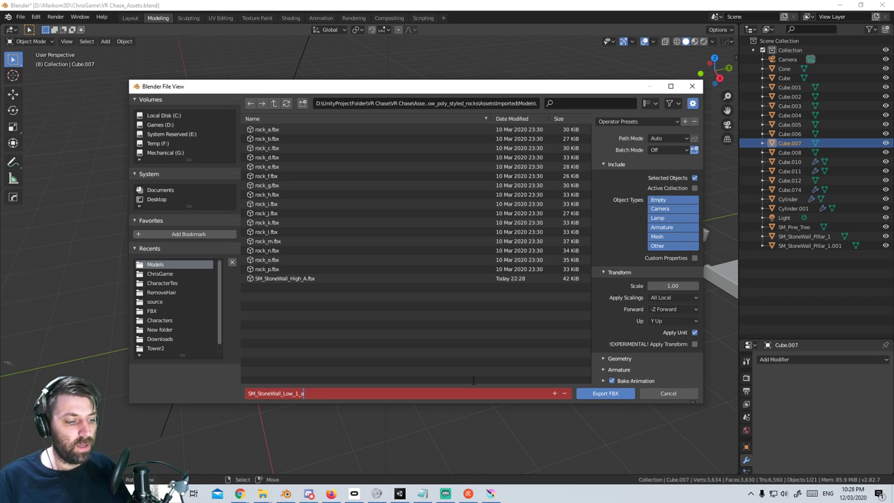
pyautogui.press('BackSpace')
pyautogui.write('A')
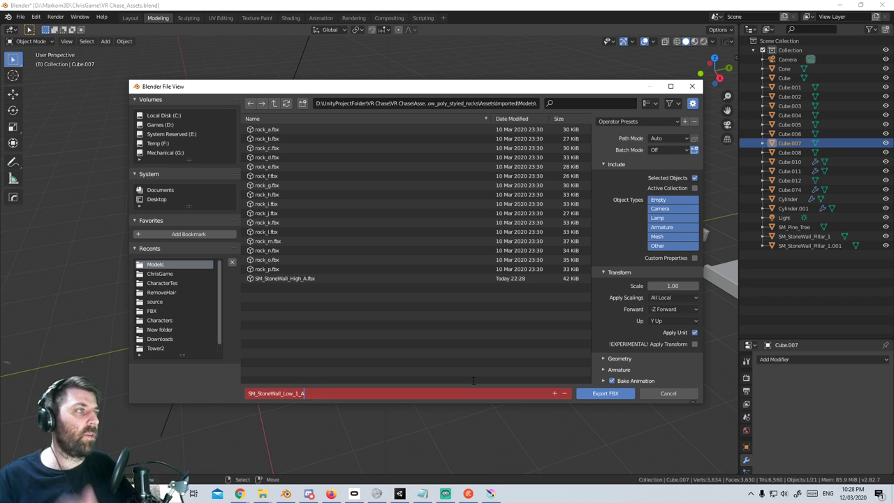
pyautogui.click(631, 396)
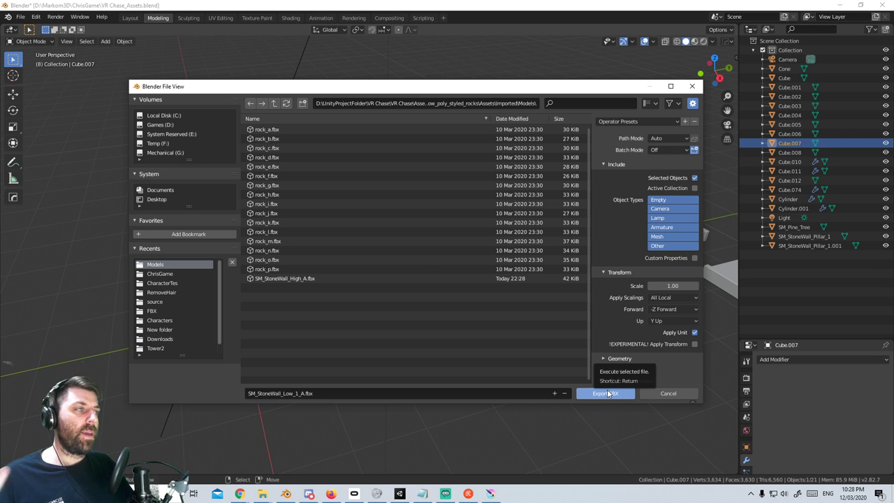
pyautogui.click(607, 394)
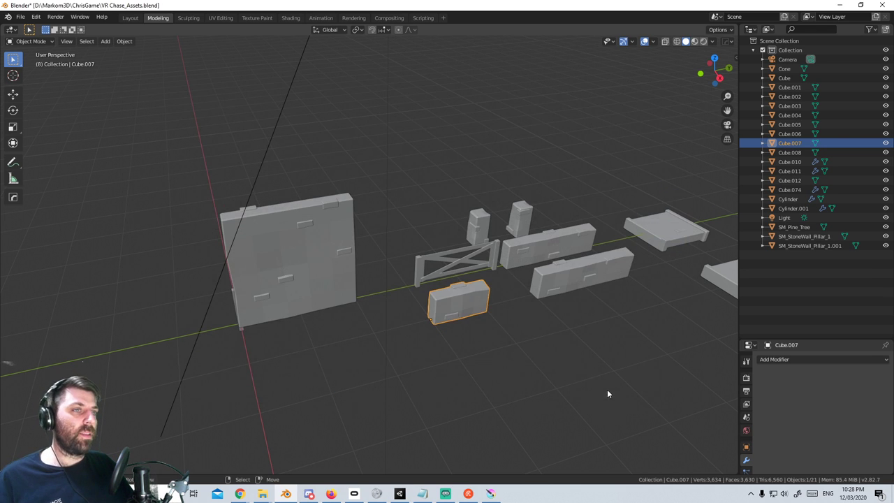
# In Unity, drop SM_StoneWall_Low_1_A into the scene and slide it beside the tall wall
pyautogui.click(377, 493)
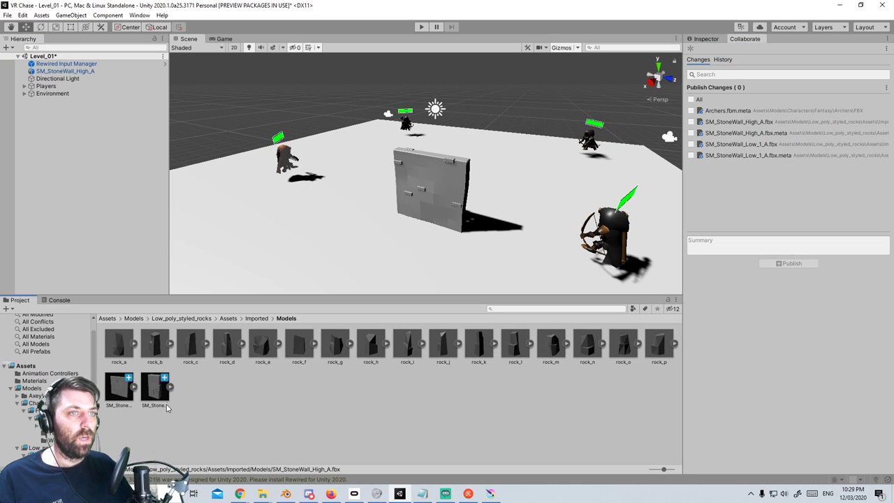
pyautogui.click(158, 397)
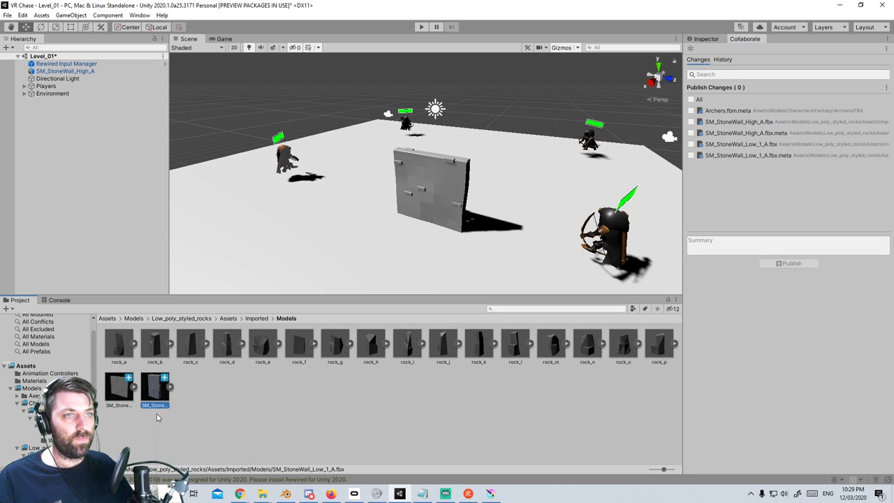
pyautogui.moveTo(243, 303)
pyautogui.mouseDown()
pyautogui.moveTo(316, 238)
pyautogui.moveTo(383, 258)
pyautogui.moveTo(443, 207)
pyautogui.mouseUp()
pyautogui.click(517, 166)
pyautogui.click(388, 260)
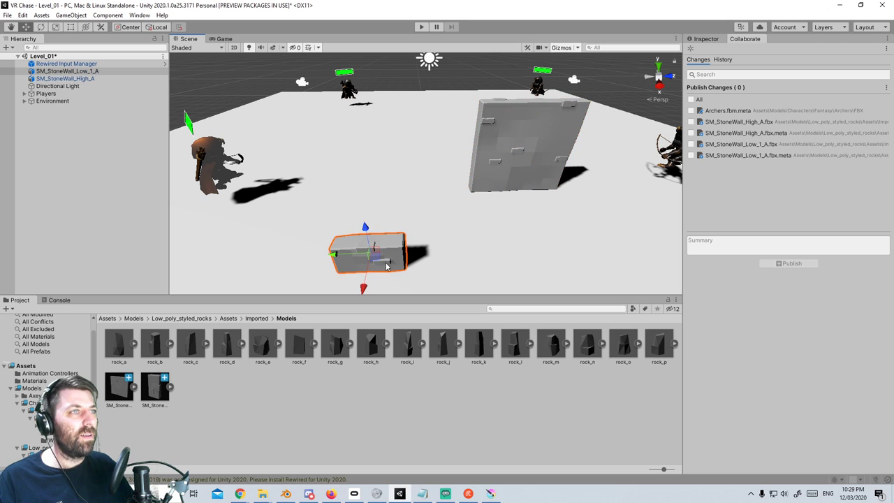
pyautogui.moveTo(336, 257); pyautogui.dragTo(544, 229)
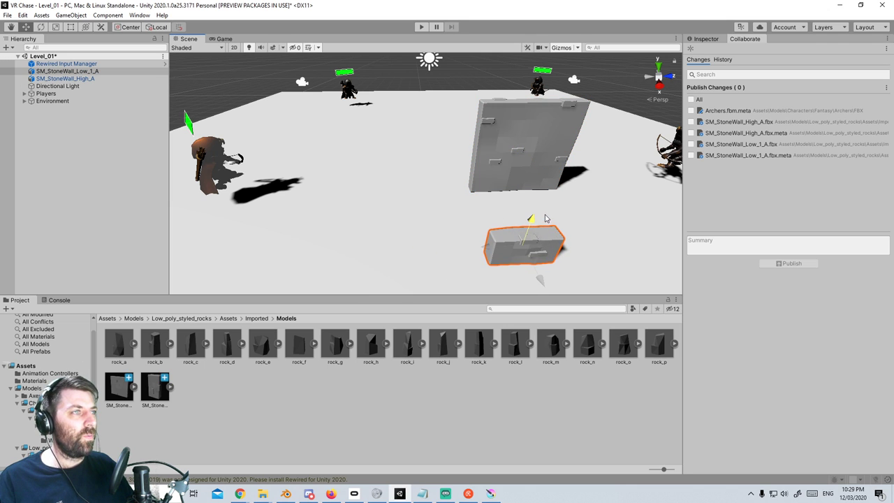
# Frame the tall stone wall, adjust its height slightly, then minimize Unity
pyautogui.moveTo(498, 266)
pyautogui.keyDown('alt'); pyautogui.mouseDown()
pyautogui.moveTo(422, 240)
pyautogui.moveTo(431, 193)
pyautogui.mouseUp(); pyautogui.keyUp('alt')
pyautogui.click(430, 196)
pyautogui.press('f')
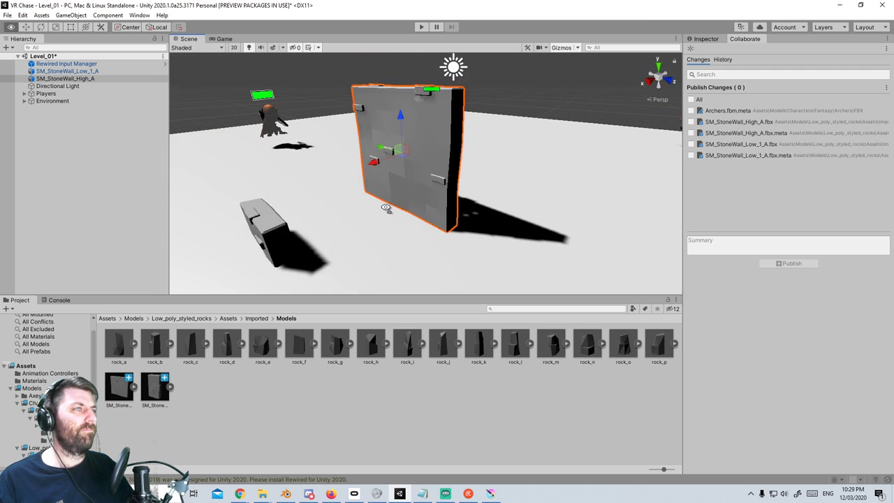
pyautogui.moveTo(340, 124)
pyautogui.mouseDown()
pyautogui.moveTo(347, 114)
pyautogui.moveTo(340, 88)
pyautogui.moveTo(337, 108)
pyautogui.moveTo(436, 258)
pyautogui.mouseUp()
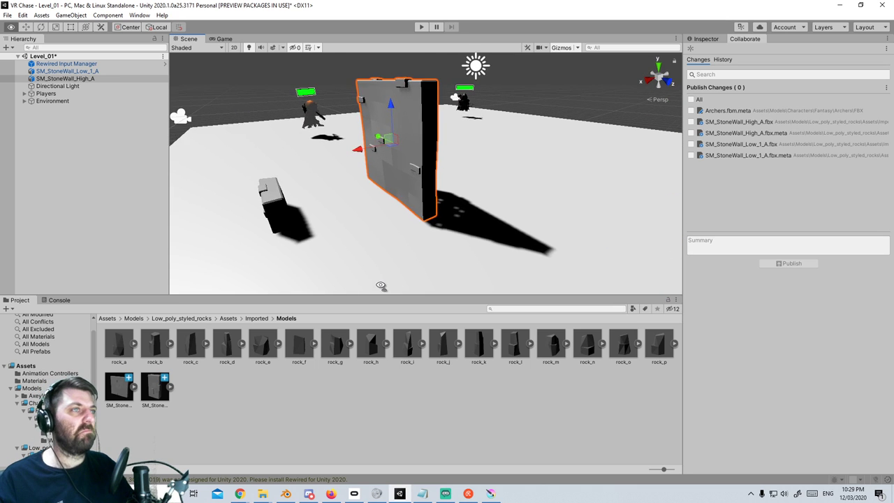
pyautogui.keyDown('alt'); pyautogui.moveTo(435, 258); pyautogui.dragTo(496, 265); pyautogui.keyUp('alt')
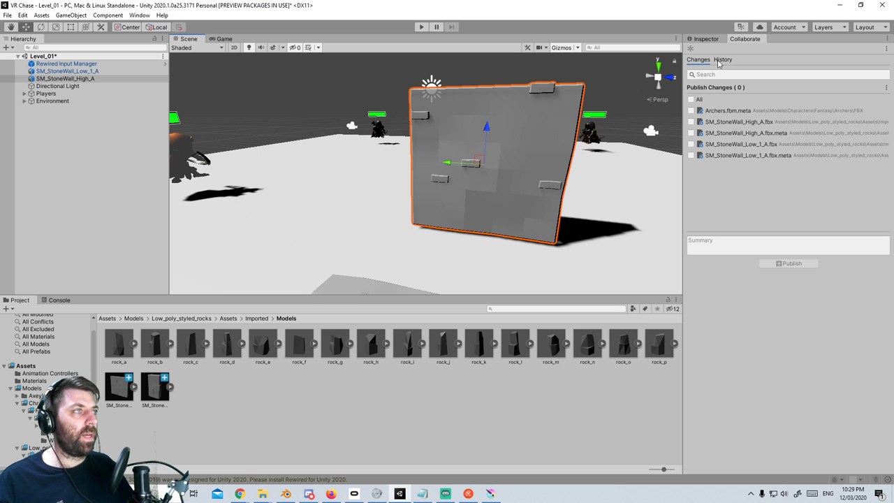
pyautogui.click(835, 5)
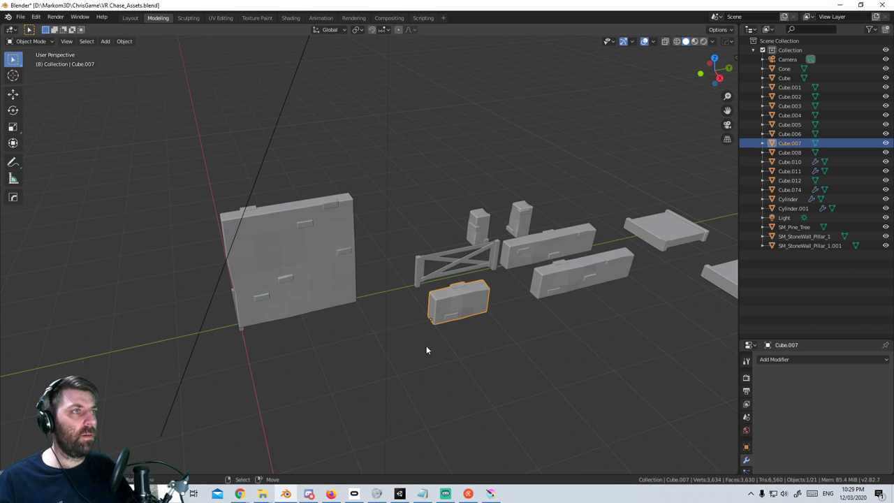
# Start an FBX export of the gate object, then cancel it
pyautogui.click(476, 283)
pyautogui.moveTo(501, 287); pyautogui.dragTo(433, 282, button='middle')
pyautogui.click(21, 17)
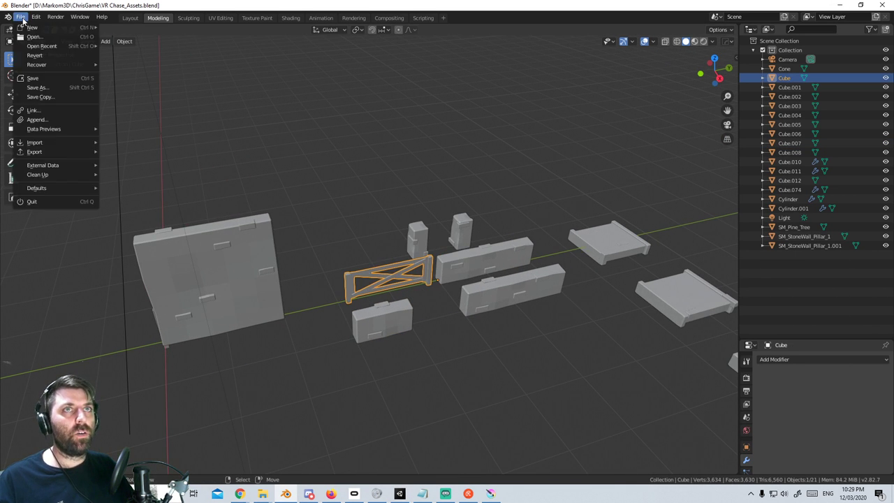
pyautogui.moveTo(34, 152)
pyautogui.click(162, 181)
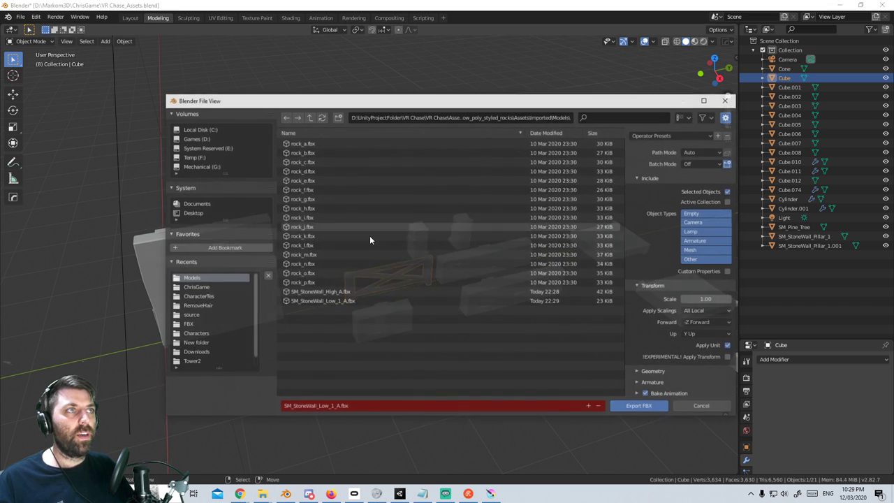
pyautogui.click(310, 406)
pyautogui.press('Return')
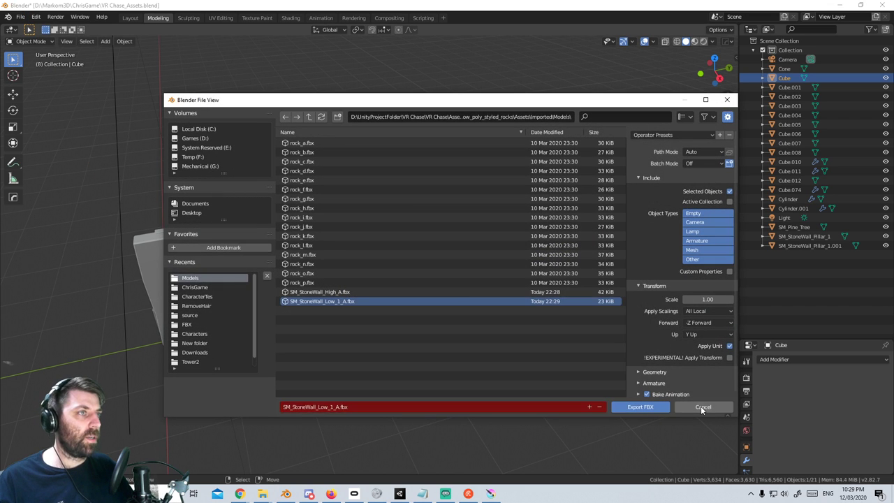
pyautogui.click(702, 407)
# Export the lower long wall block as SM_StoneWall_Low_2_A.fbx
pyautogui.click(505, 294)
pyautogui.click(20, 17)
pyautogui.moveTo(34, 152)
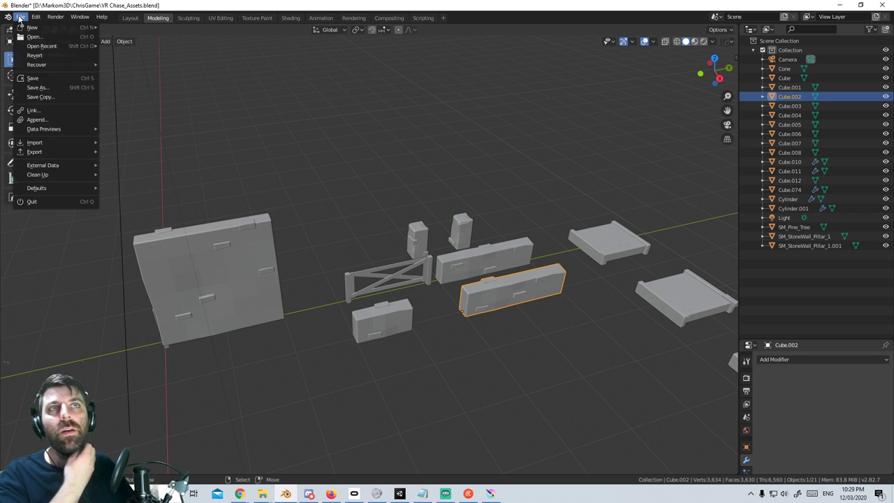
pyautogui.click(124, 179)
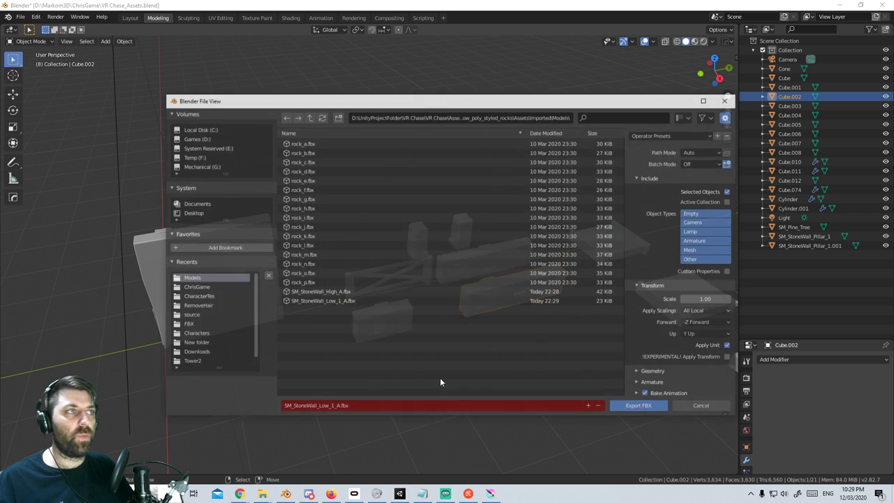
pyautogui.click(344, 406)
pyautogui.click(334, 407)
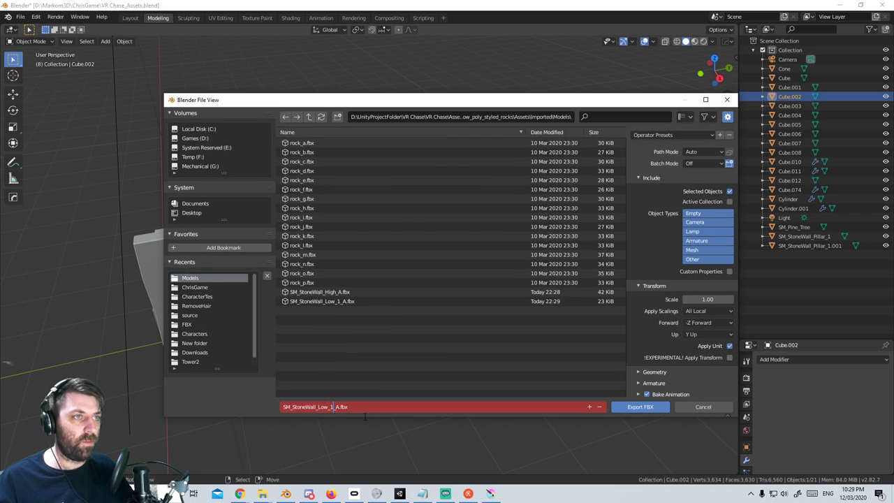
pyautogui.write('2')
pyautogui.click(639, 406)
# Export the upper long wall block as SM_StoneWall_Low_2_B.fbx
pyautogui.click(507, 262)
pyautogui.click(21, 16)
pyautogui.moveTo(34, 152)
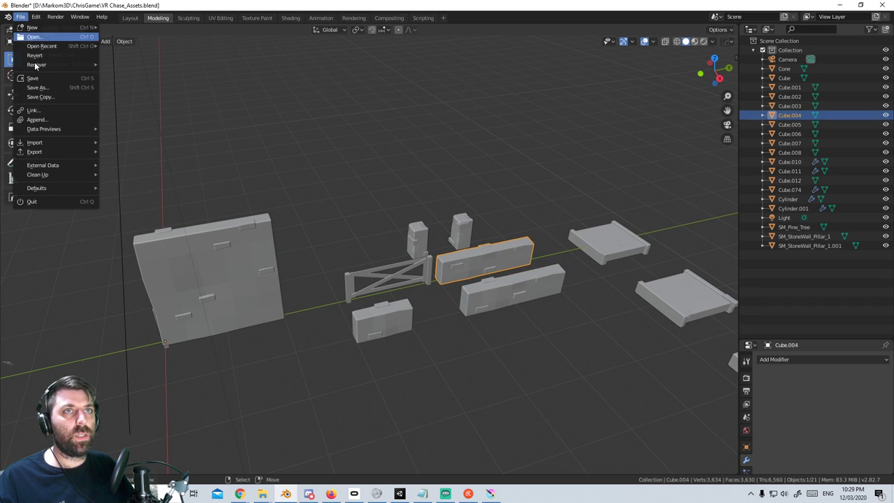
pyautogui.click(152, 178)
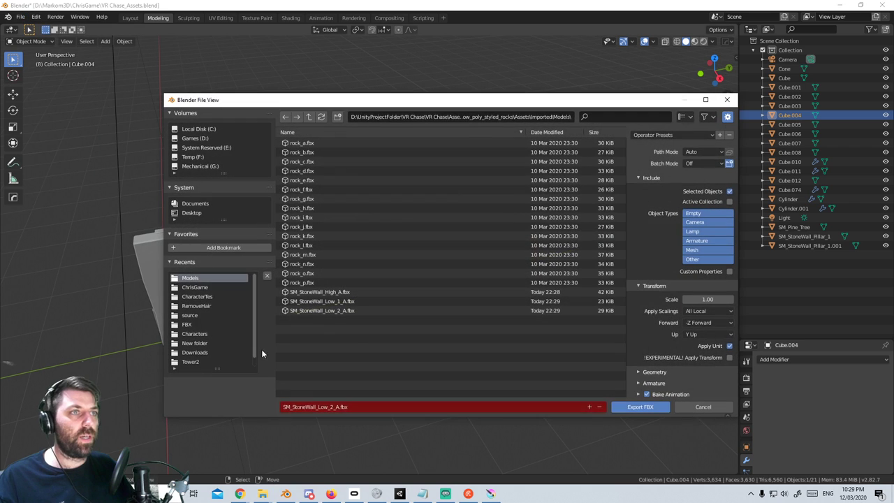
pyautogui.click(336, 407)
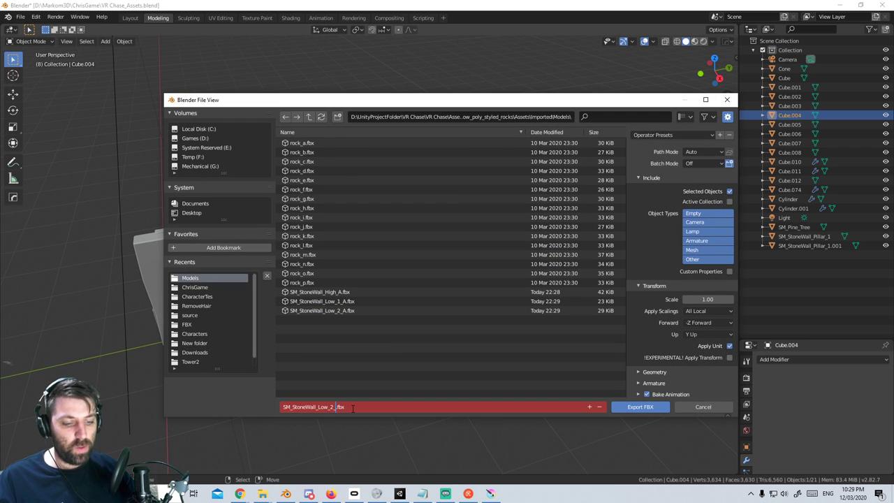
pyautogui.write('B')
pyautogui.click(637, 407)
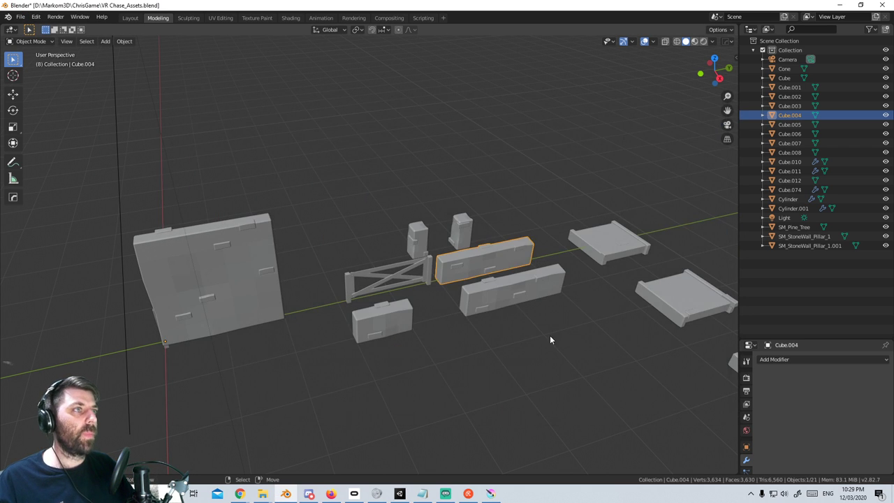
# Export the left stone pillar as SM_StoneWall_Low_Pillar_A.fbx
pyautogui.click(424, 248)
pyautogui.click(20, 17)
pyautogui.moveTo(35, 152)
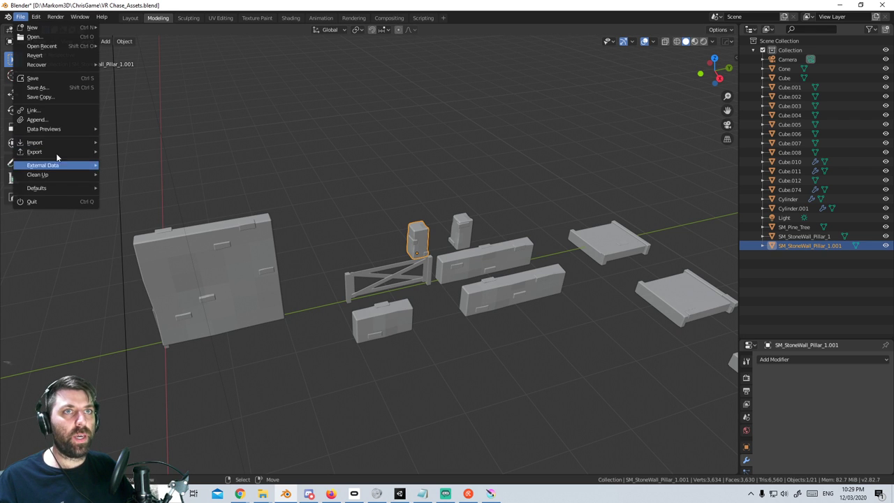
pyautogui.click(126, 179)
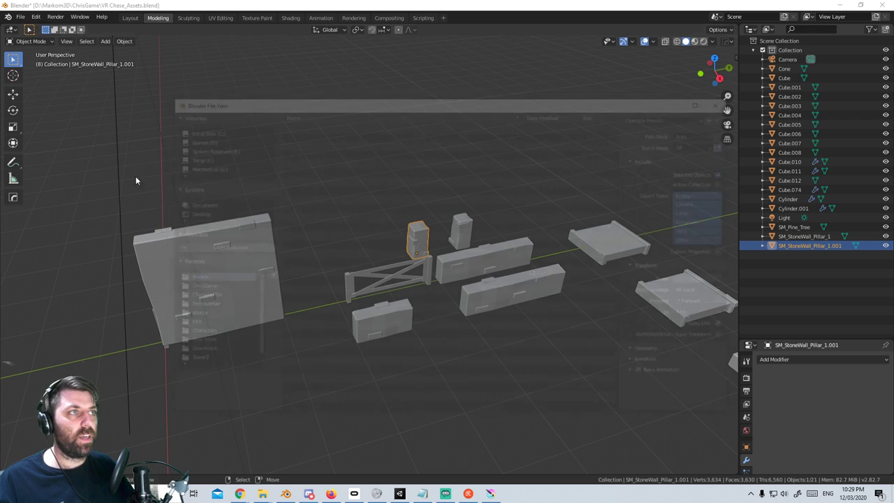
pyautogui.click(312, 405)
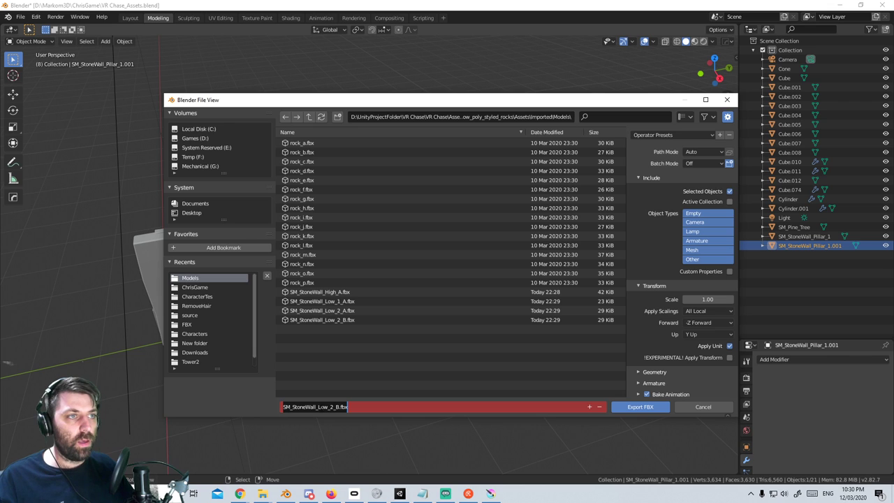
pyautogui.click(329, 407)
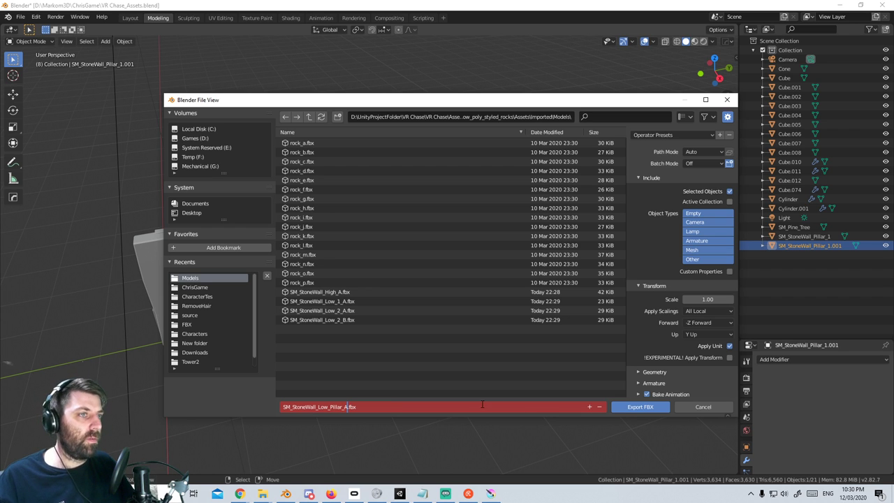
pyautogui.click(621, 406)
# Export the right stone pillar as SM_StoneWall_Low_Pillar_B.fbx into the Models folder
pyautogui.click(468, 241)
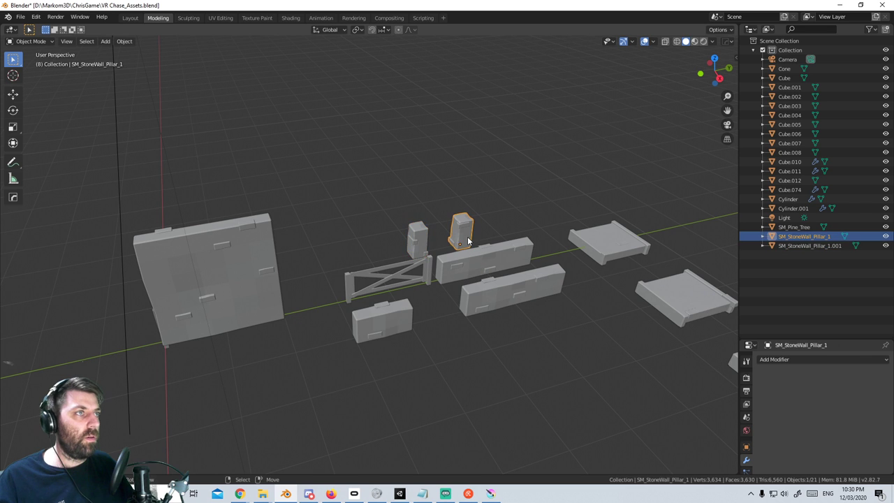
pyautogui.click(20, 17)
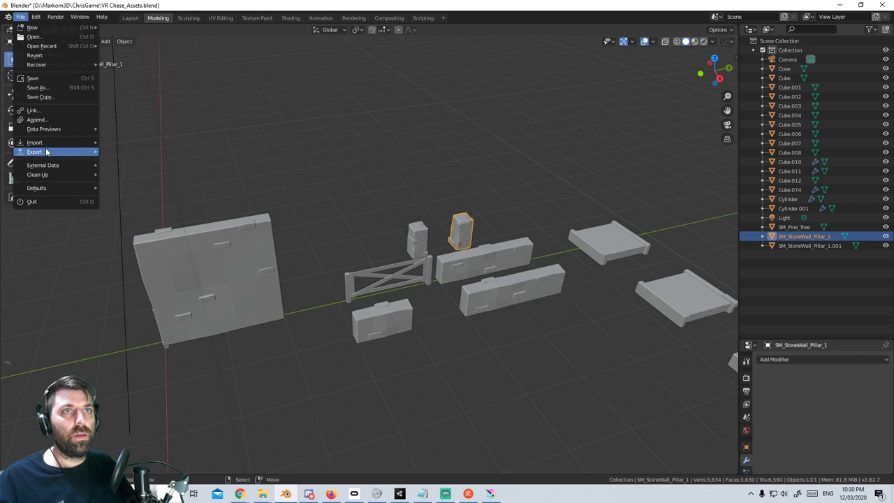
pyautogui.moveTo(35, 151)
pyautogui.click(141, 180)
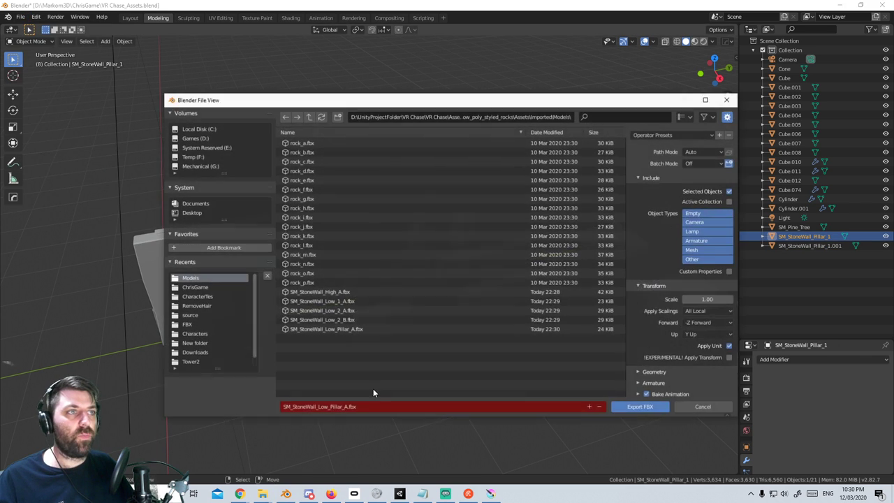
pyautogui.click(375, 406)
pyautogui.click(378, 411)
pyautogui.write('B')
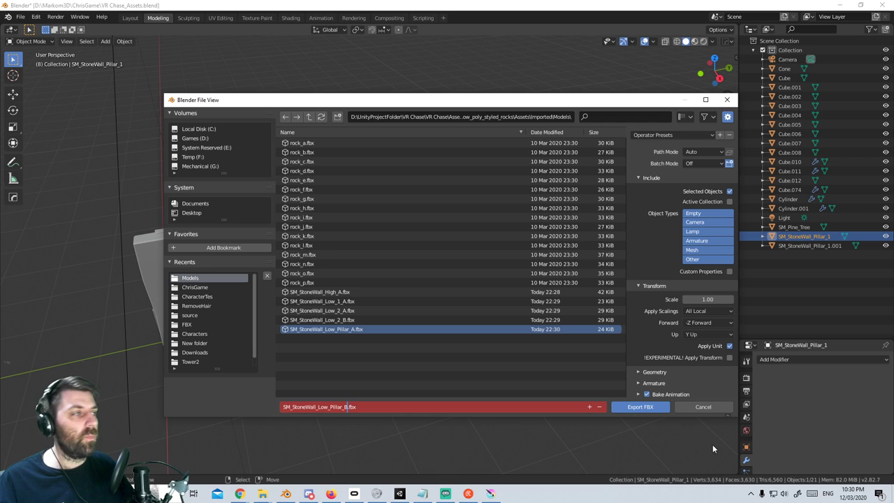
pyautogui.click(641, 409)
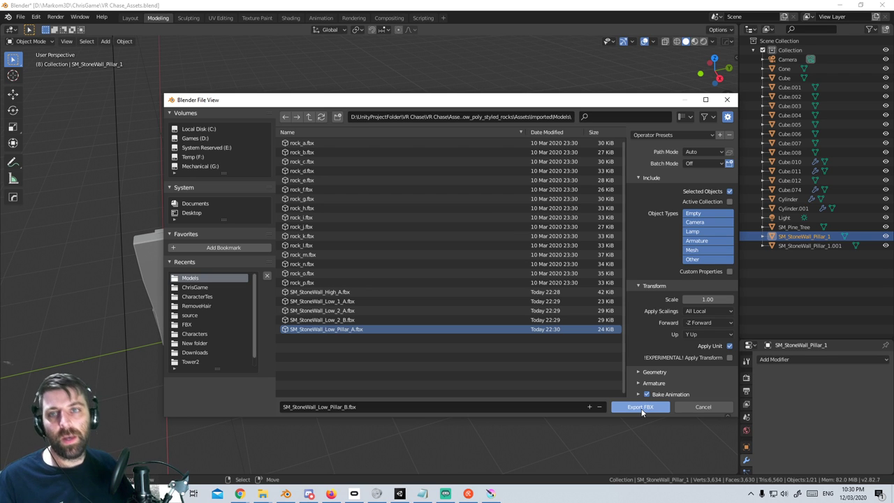
pyautogui.click(641, 410)
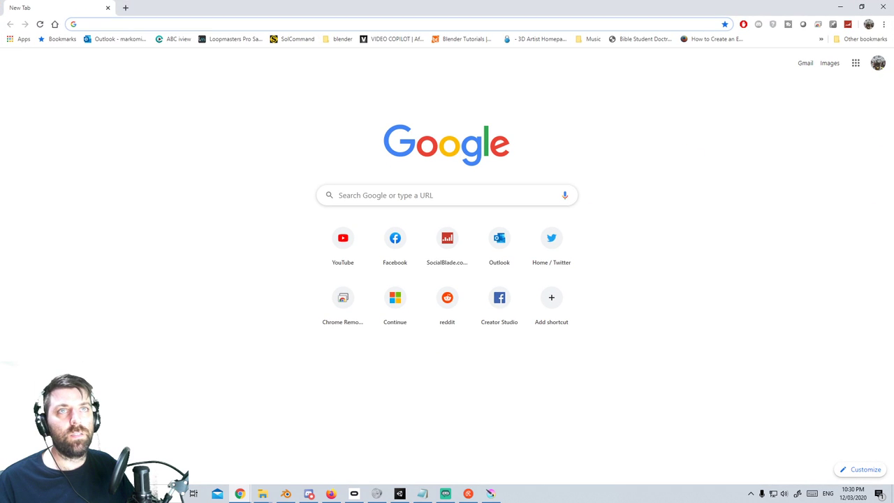
# Search Google for 'synty assets blender', check a Stack Exchange result, then minimize Chrome
pyautogui.click(378, 193)
pyautogui.write('synty assets')
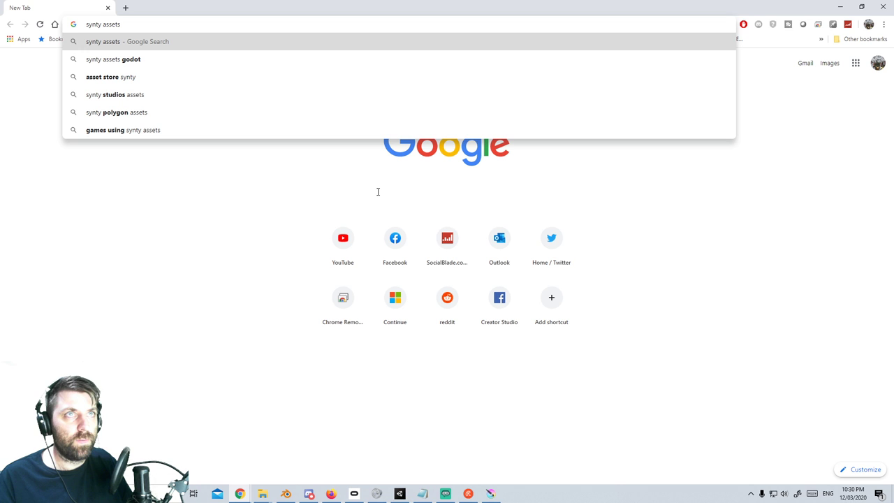
pyautogui.write(' bl')
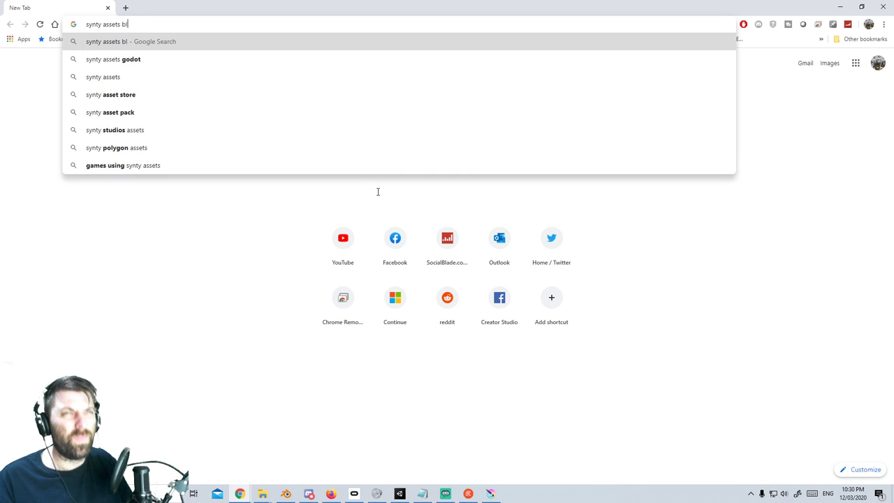
pyautogui.write('ender')
pyautogui.press('Return')
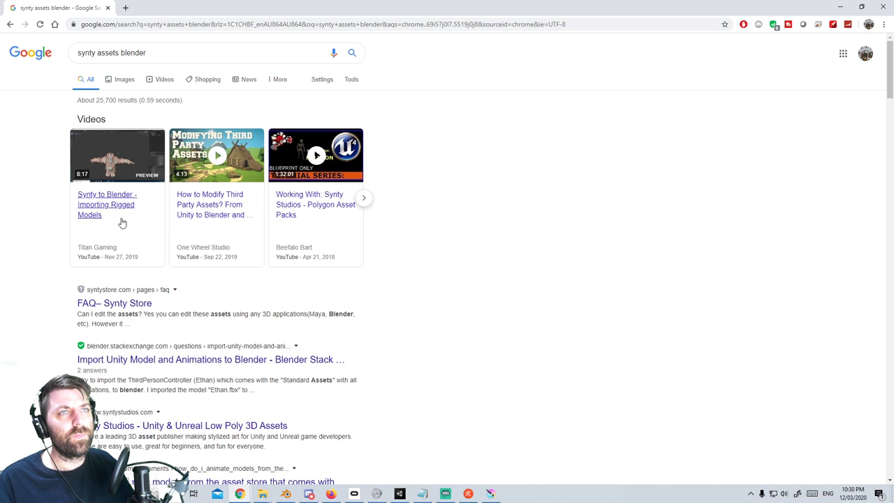
pyautogui.scroll(-1, 132, 305)
pyautogui.rightClick(143, 313)
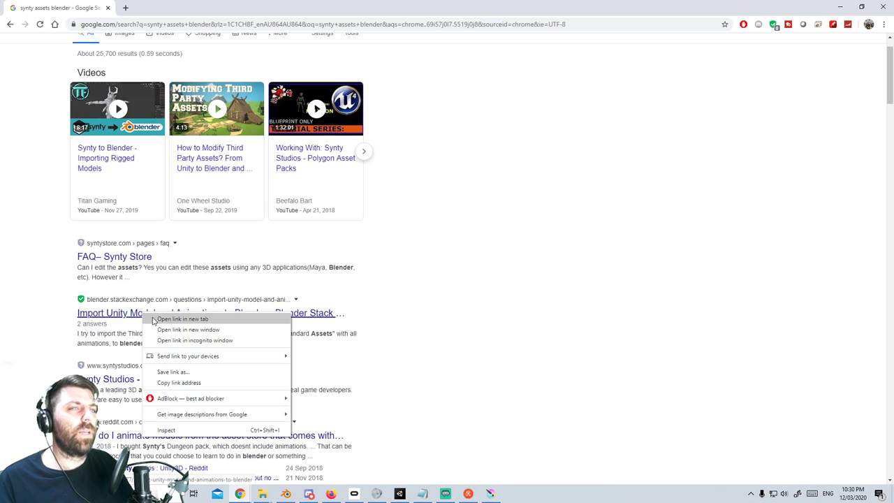
pyautogui.press('Escape')
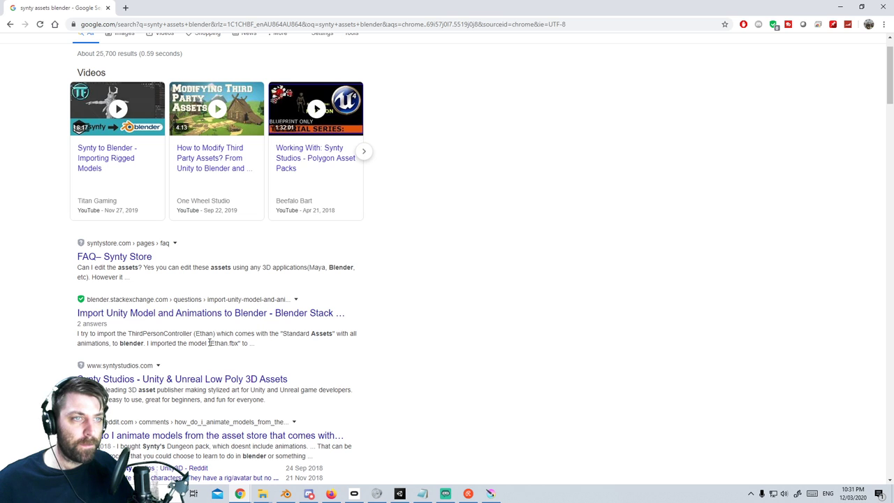
pyautogui.scroll(1, 203, 330)
pyautogui.click(838, 7)
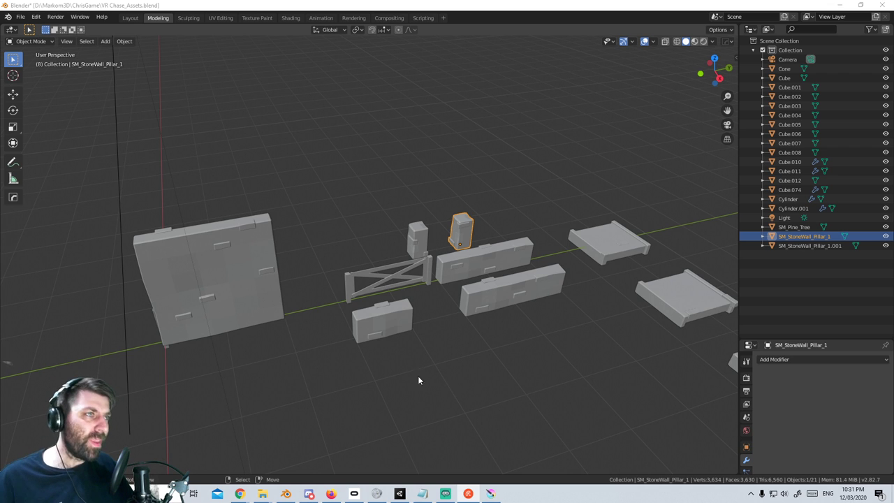
# Export the first stone step piece as SM_StoneSteps_A.fbx into the Models folder
pyautogui.scroll(-4, 426, 366)
pyautogui.moveTo(439, 354)
pyautogui.mouseDown(button='middle')
pyautogui.moveTo(478, 333)
pyautogui.moveTo(415, 356)
pyautogui.mouseUp(button='middle')
pyautogui.scroll(2, 415, 354)
pyautogui.scroll(3, 381, 363)
pyautogui.click(425, 246)
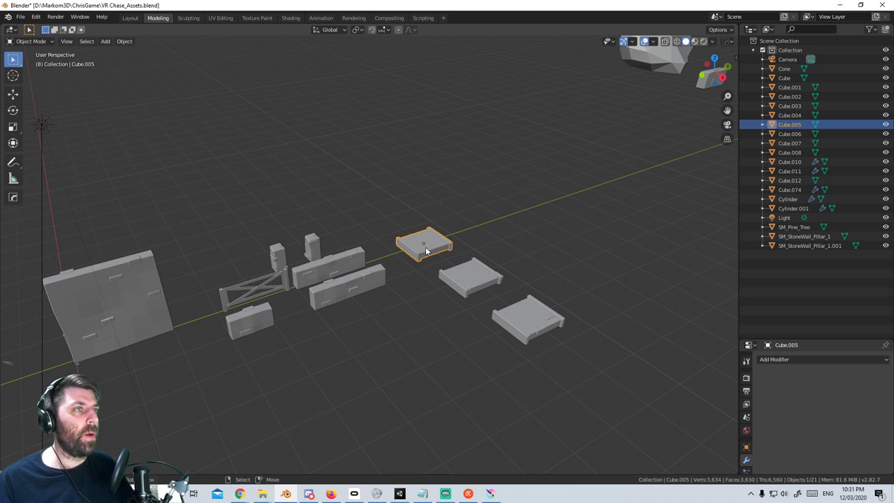
pyautogui.click(21, 17)
pyautogui.moveTo(35, 151)
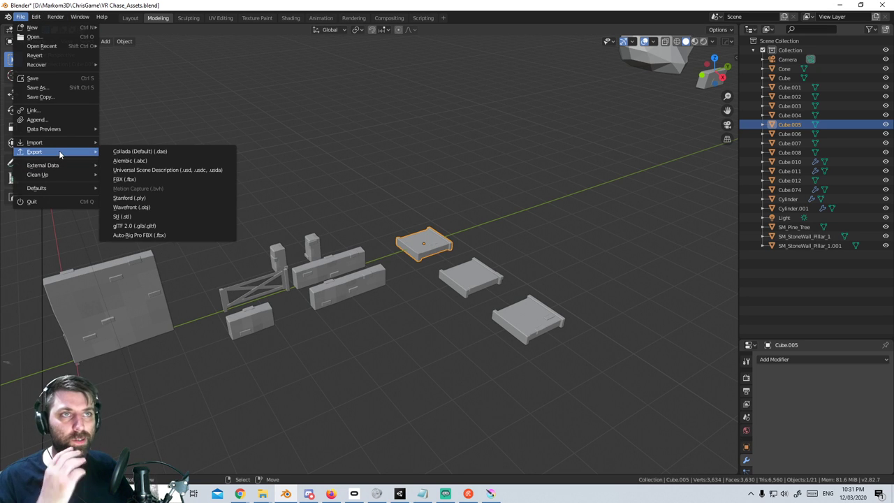
pyautogui.click(154, 179)
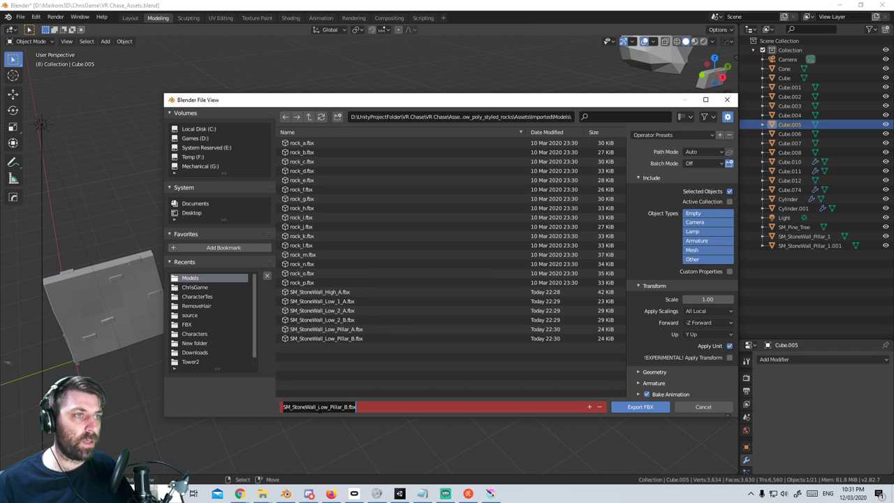
pyautogui.click(312, 406)
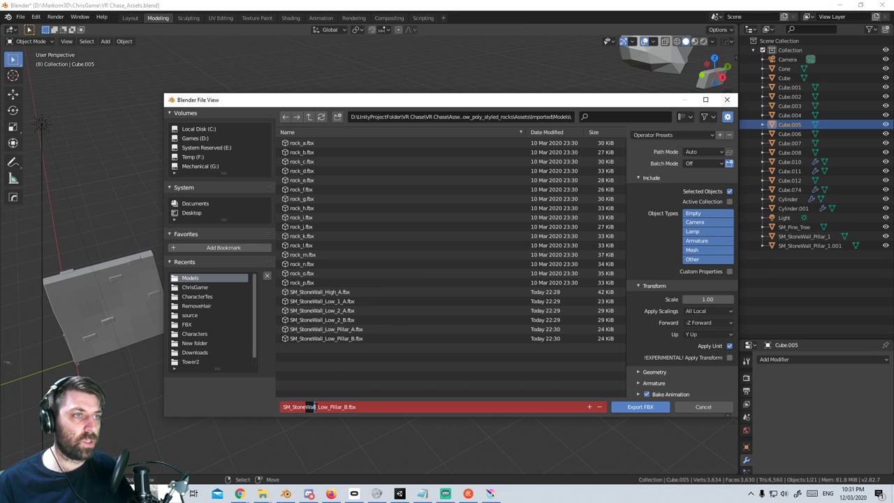
pyautogui.write('St')
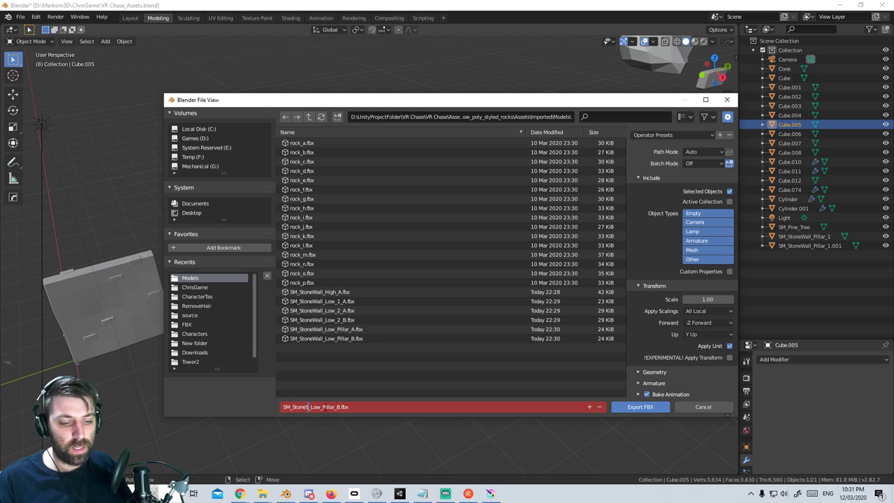
pyautogui.write('eps')
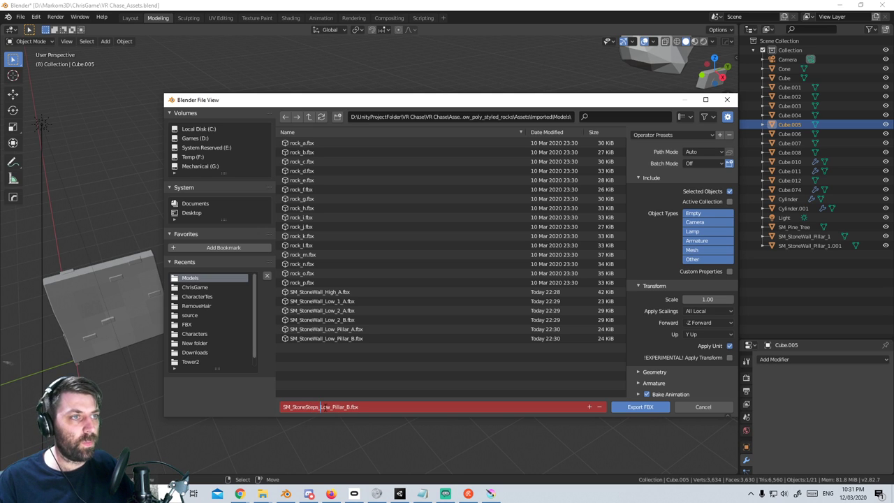
pyautogui.press('Delete')
pyautogui.press('Delete')
pyautogui.press('Delete')
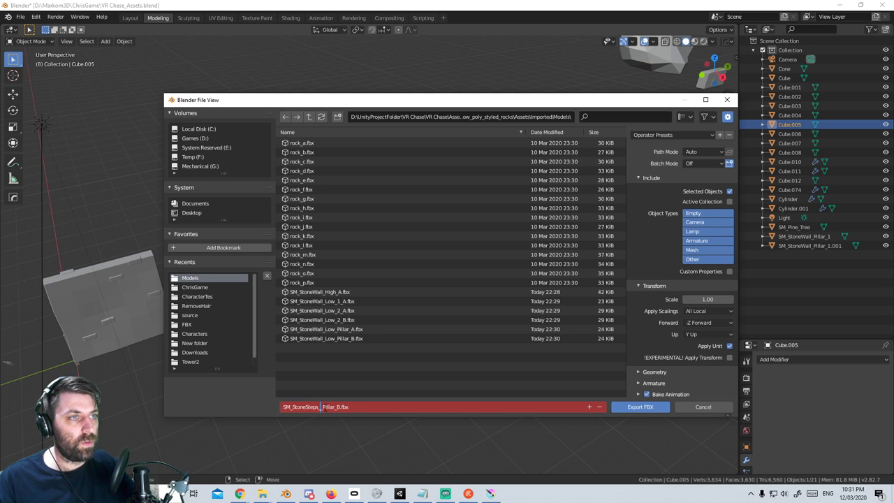
pyautogui.press('Delete')
pyautogui.press('Delete')
pyautogui.press('Delete')
pyautogui.press('Delete')
pyautogui.press('Delete')
pyautogui.press('Delete')
pyautogui.write('A')
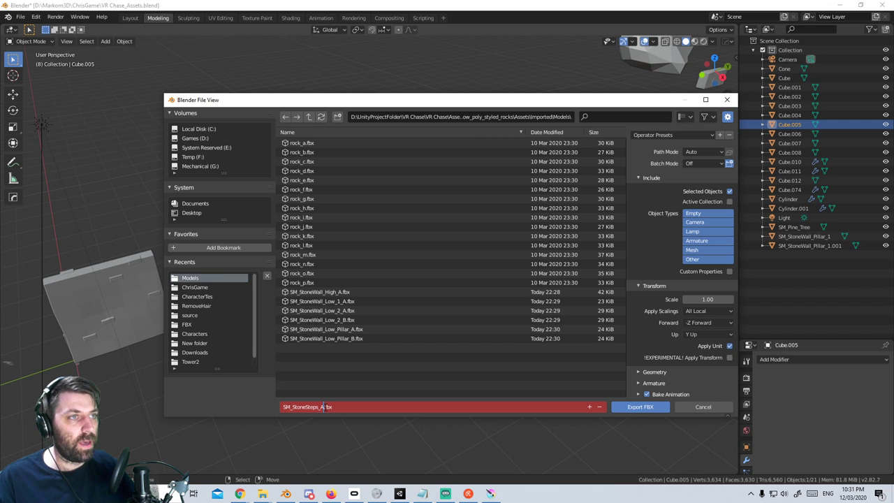
pyautogui.press('Return')
pyautogui.click(641, 407)
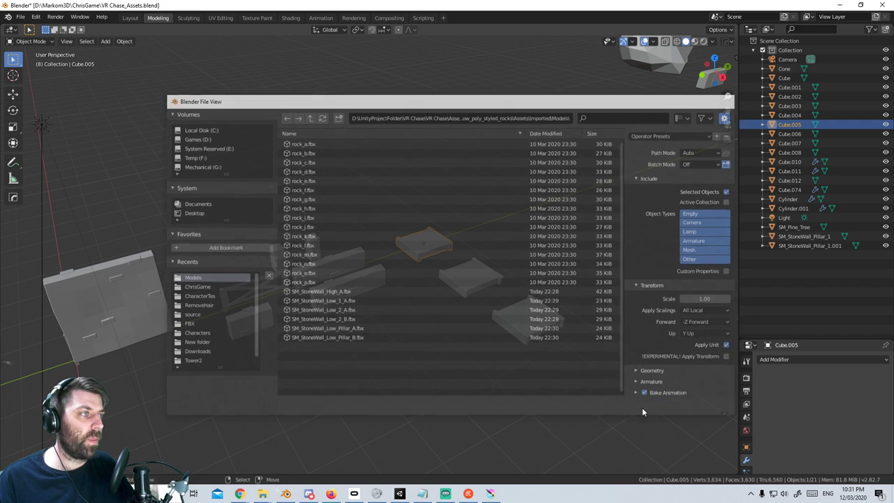
# Export the second stone step piece as SM_StoneSteps_B.fbx
pyautogui.click(481, 285)
pyautogui.click(20, 17)
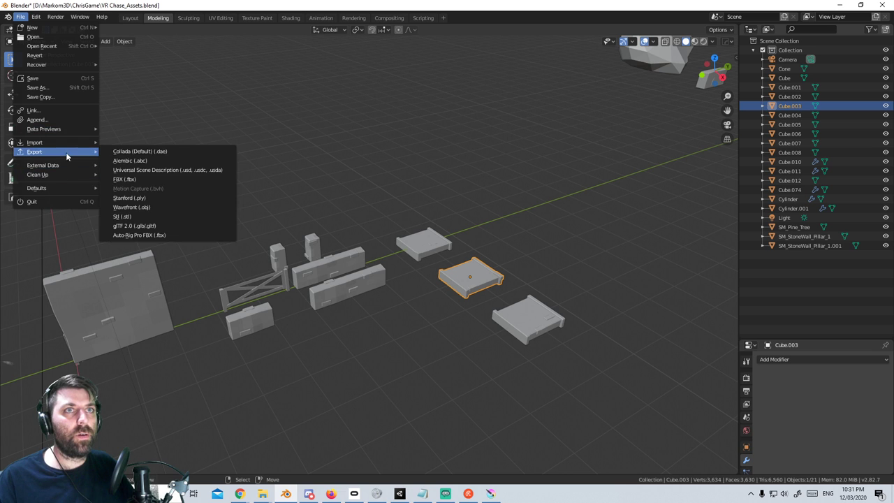
pyautogui.click(124, 179)
pyautogui.click(327, 407)
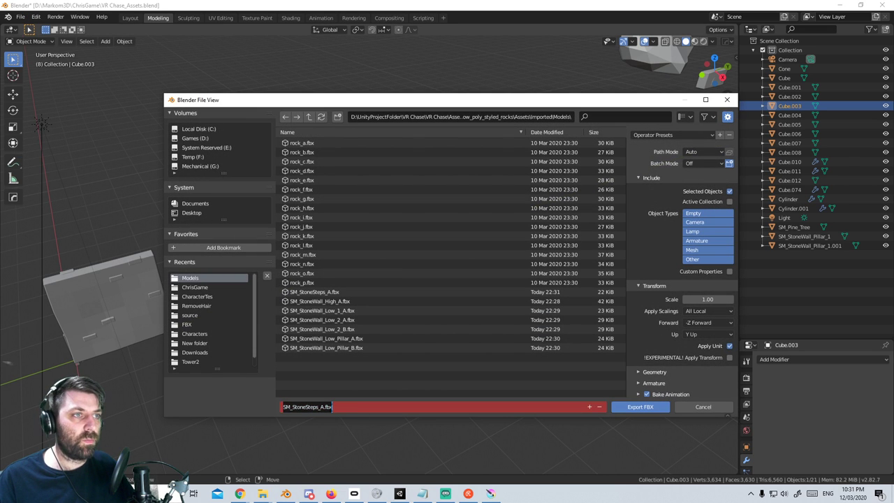
pyautogui.click(321, 407)
pyautogui.write('B')
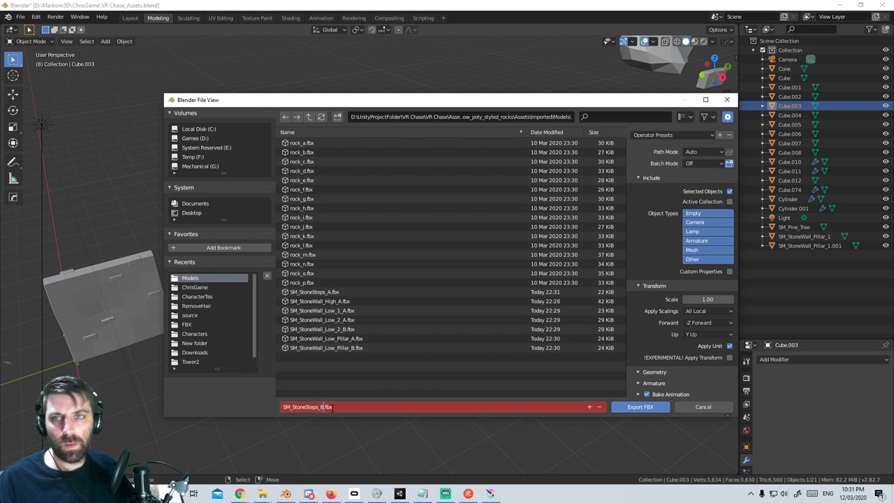
pyautogui.press('Return')
pyautogui.click(534, 325)
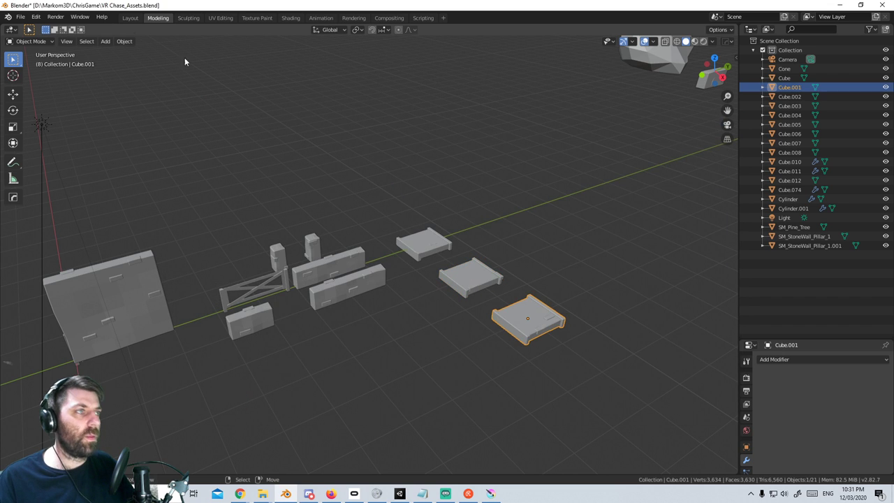
# Export the third step piece, Cube.001, as SM_StoneSteps_C.fbx
pyautogui.click(21, 17)
pyautogui.moveTo(34, 151)
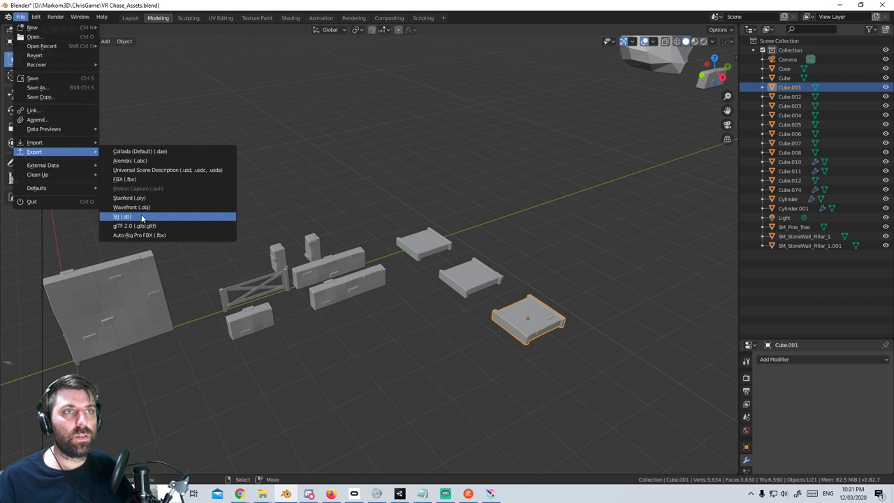
pyautogui.click(133, 178)
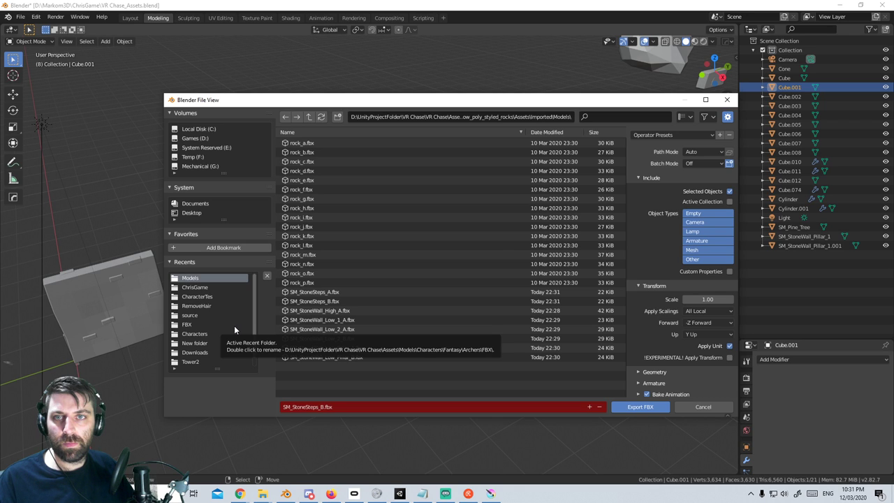
pyautogui.click(345, 407)
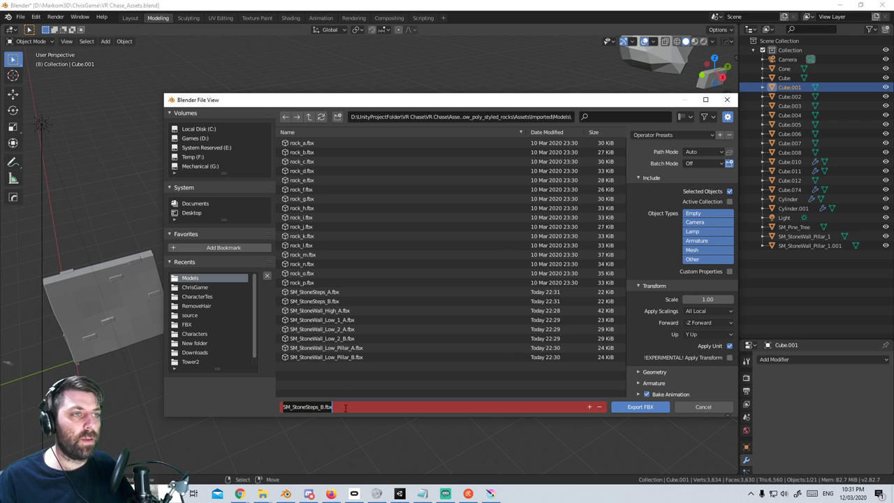
pyautogui.click(323, 406)
pyautogui.press('BackSpace')
pyautogui.write('C')
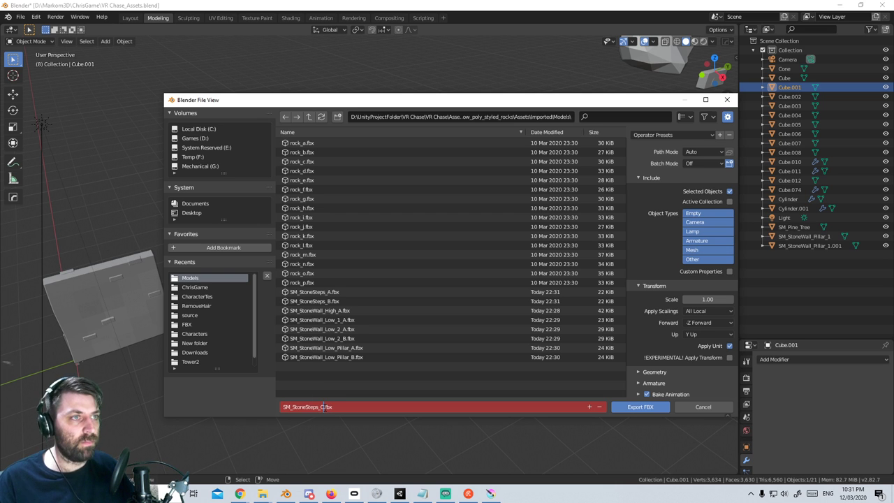
pyautogui.click(645, 406)
pyautogui.moveTo(610, 401)
pyautogui.mouseDown(button='middle')
pyautogui.moveTo(537, 299)
pyautogui.moveTo(433, 347)
pyautogui.moveTo(606, 307)
pyautogui.moveTo(502, 288)
pyautogui.moveTo(527, 219)
pyautogui.mouseUp(button='middle')
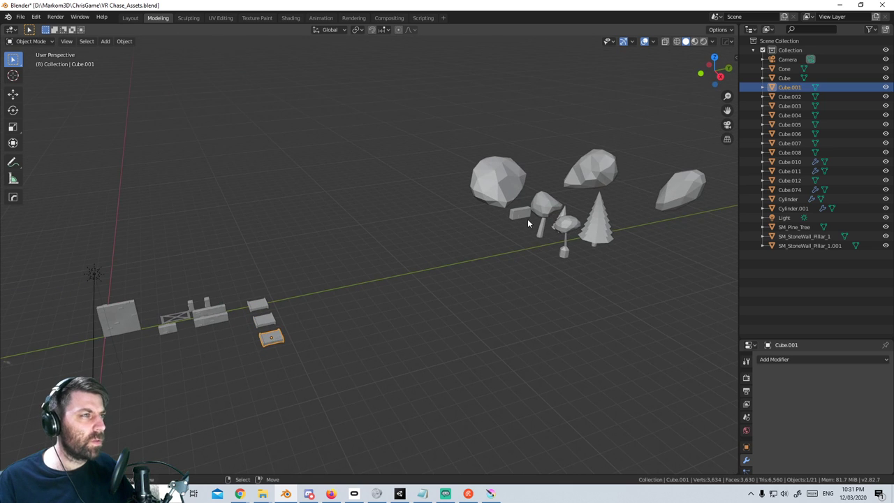
# Export the hedge block Cube.008 as SM_Hedge_Low_1_A.fbx into Models
pyautogui.click(525, 216)
pyautogui.click(20, 17)
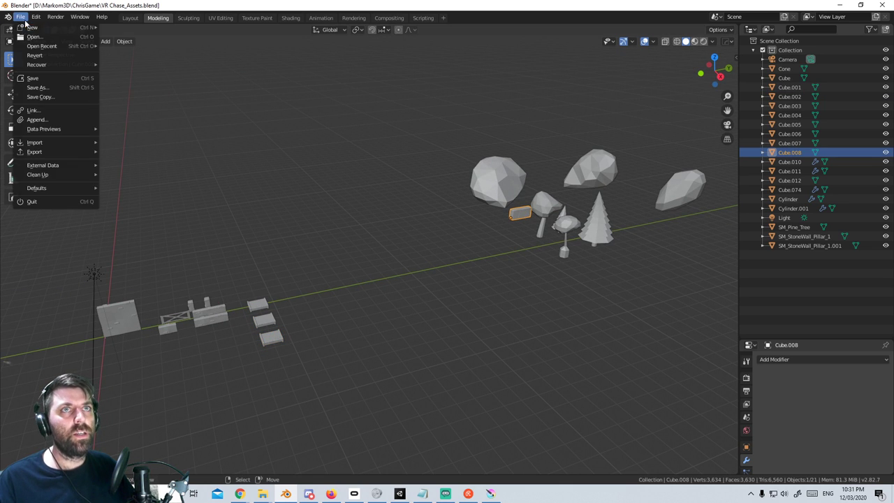
pyautogui.moveTo(34, 151)
pyautogui.click(140, 172)
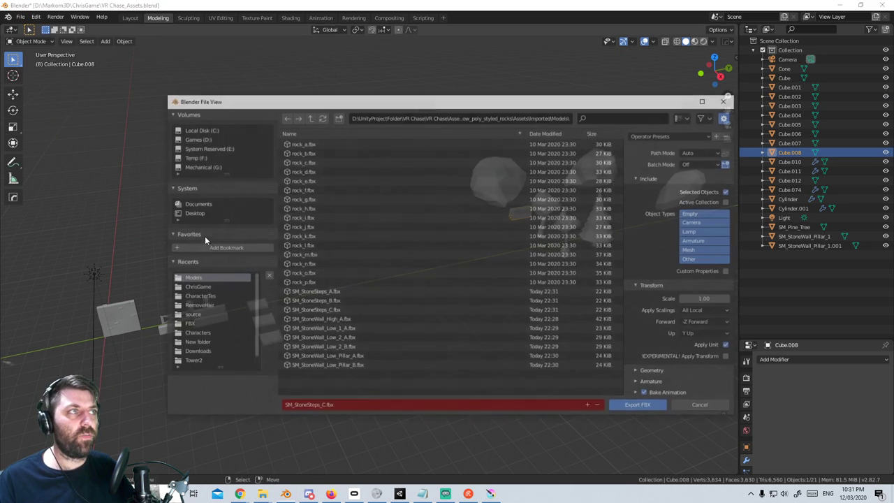
pyautogui.moveTo(292, 406); pyautogui.dragTo(460, 398)
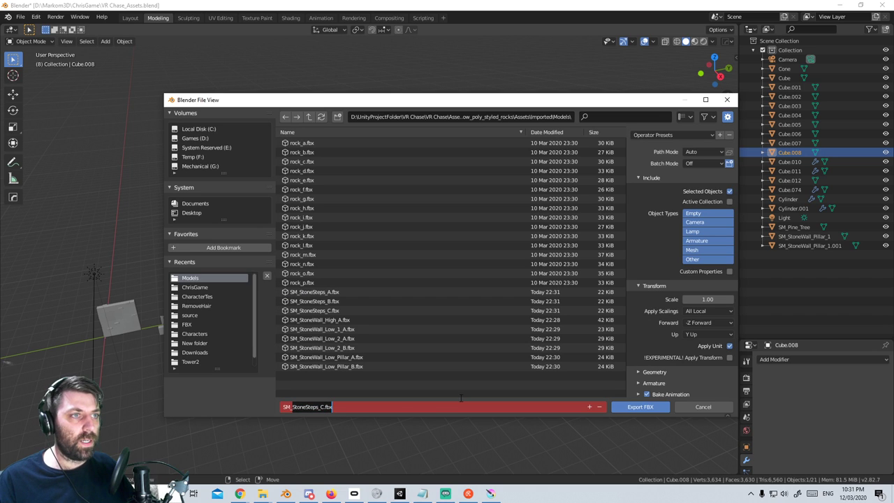
pyautogui.write('Hedge_Low_1')
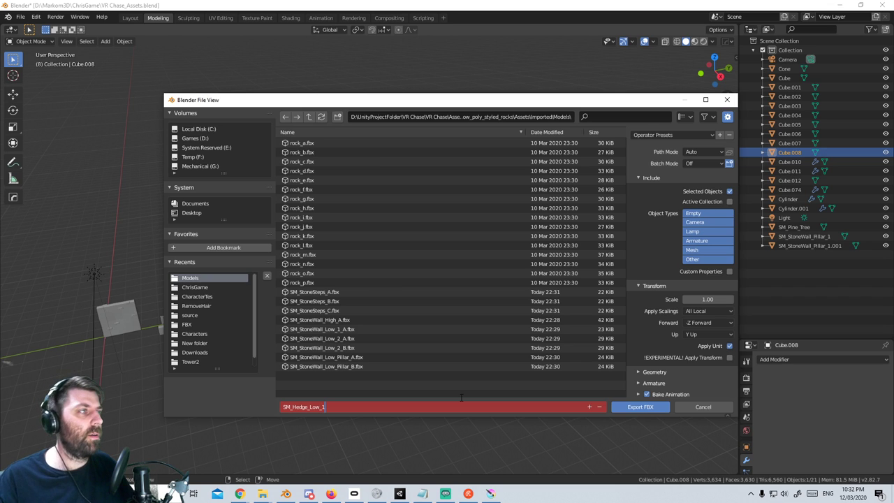
pyautogui.write('_A')
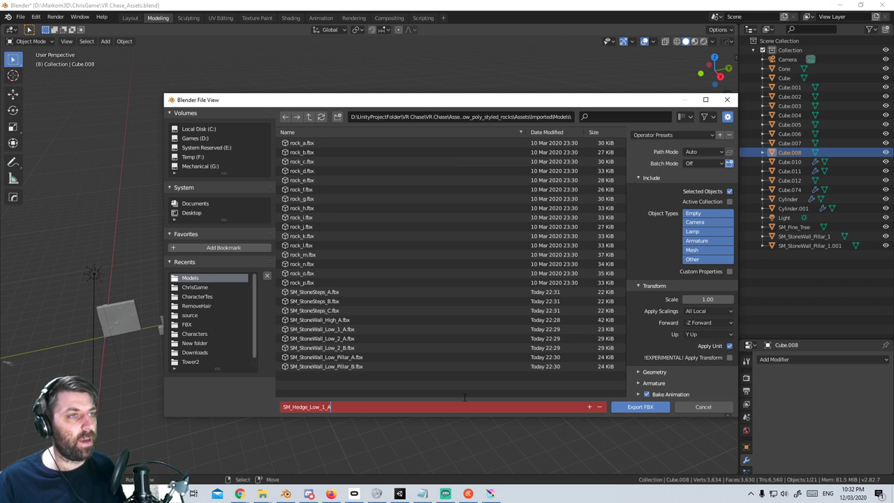
pyautogui.press('Return')
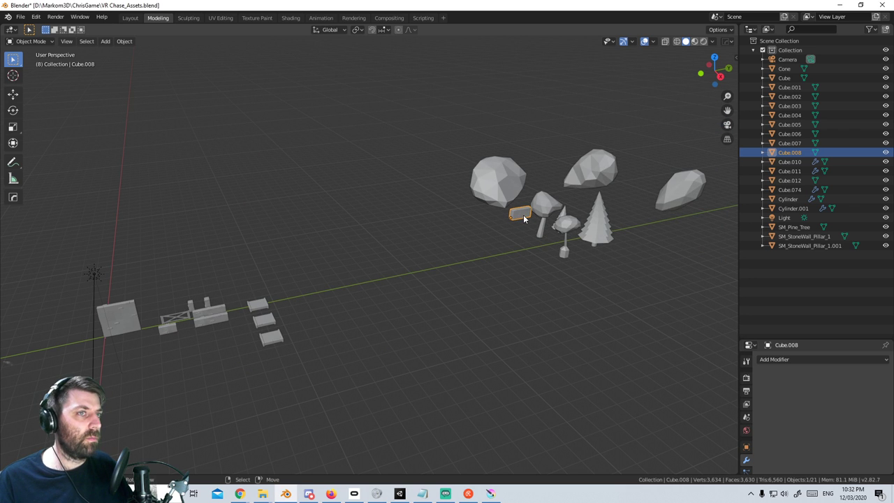
# In top view, move the hedge block beside the small props, then switch to Unity
pyautogui.press('KP_7')
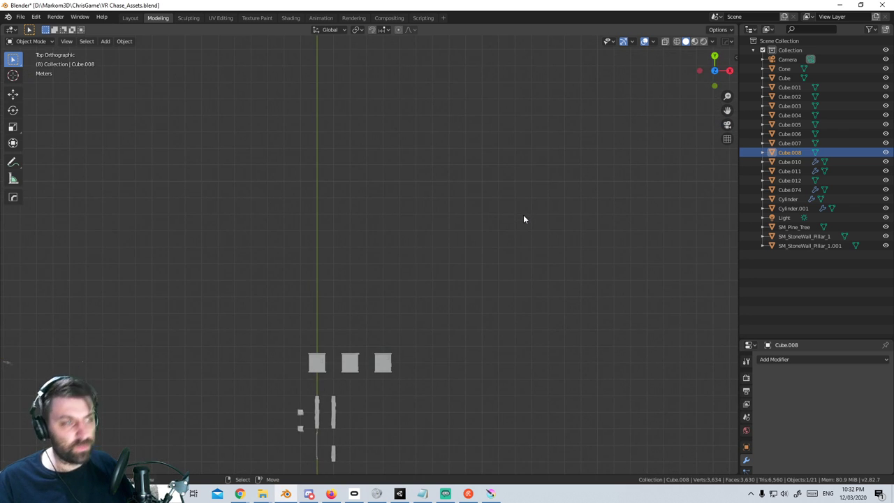
pyautogui.scroll(-2, 525, 230)
pyautogui.press('g')
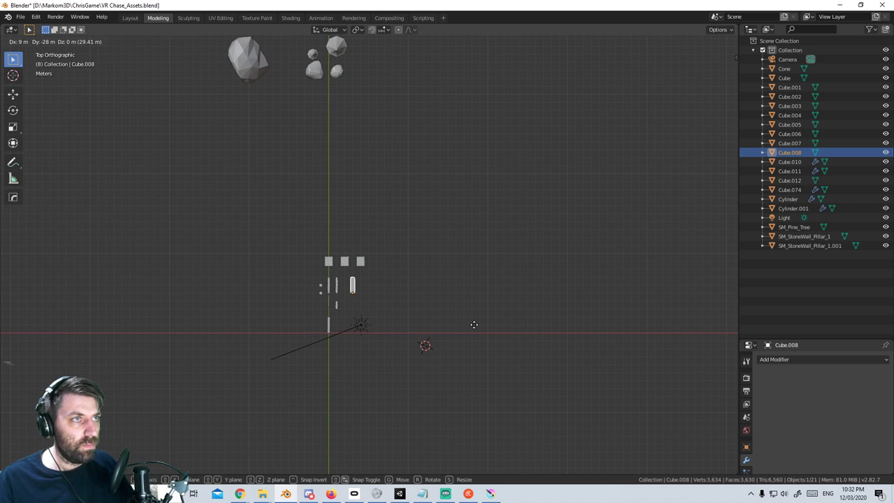
pyautogui.click(465, 323)
pyautogui.moveTo(464, 324)
pyautogui.mouseDown(button='middle')
pyautogui.moveTo(389, 294)
pyautogui.moveTo(363, 307)
pyautogui.mouseUp(button='middle')
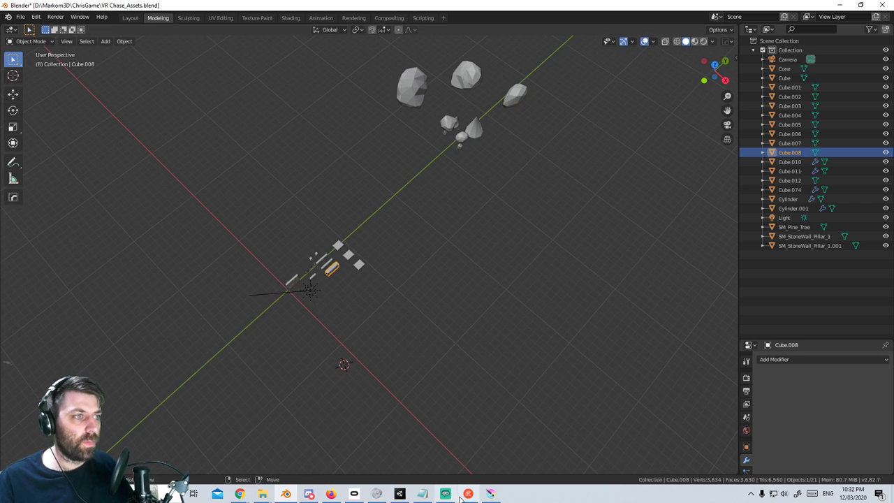
pyautogui.click(378, 495)
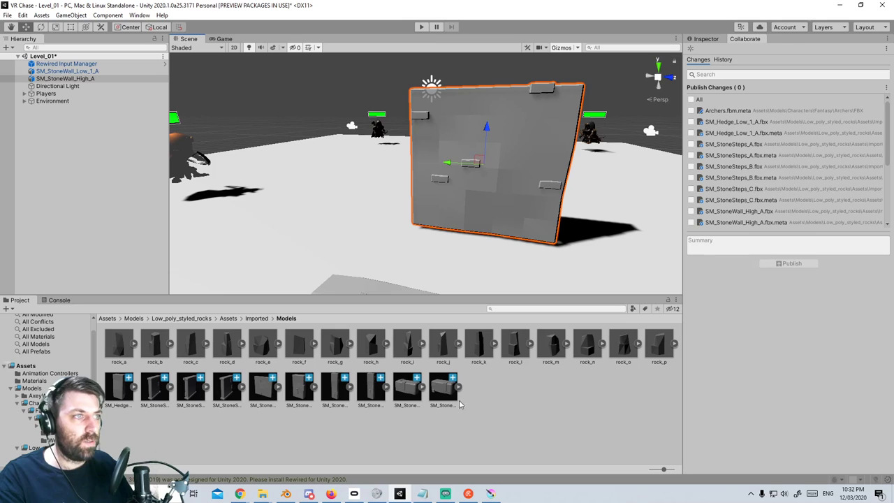
# Delete the SM_Hedge_Low_1_A.fbx asset from Unity's Models folder and return to Blender
pyautogui.click(118, 389)
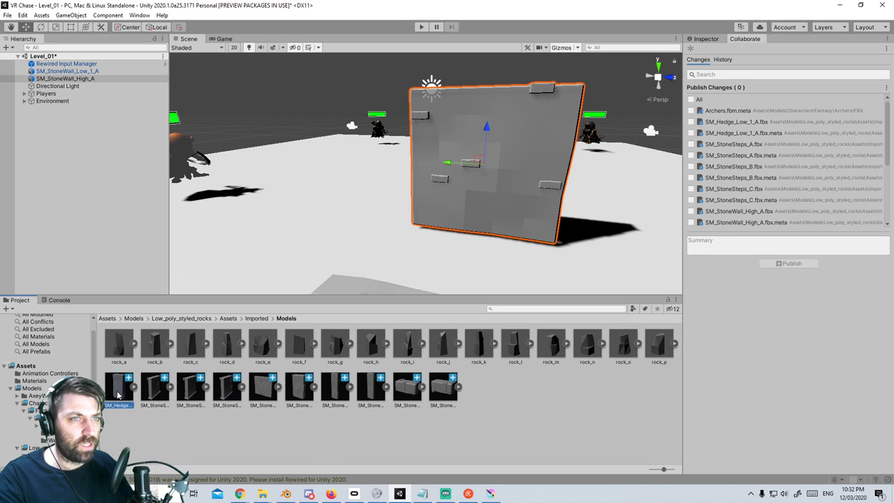
pyautogui.press('Right')
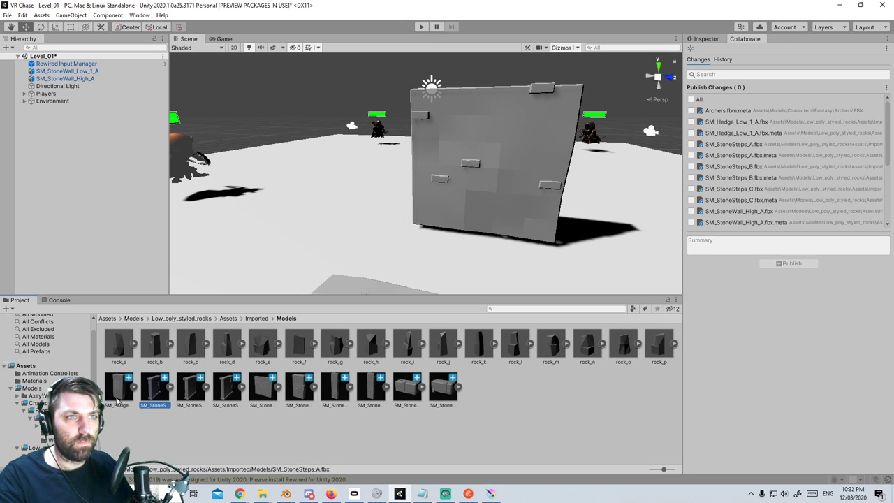
pyautogui.click(118, 400)
pyautogui.press('Delete')
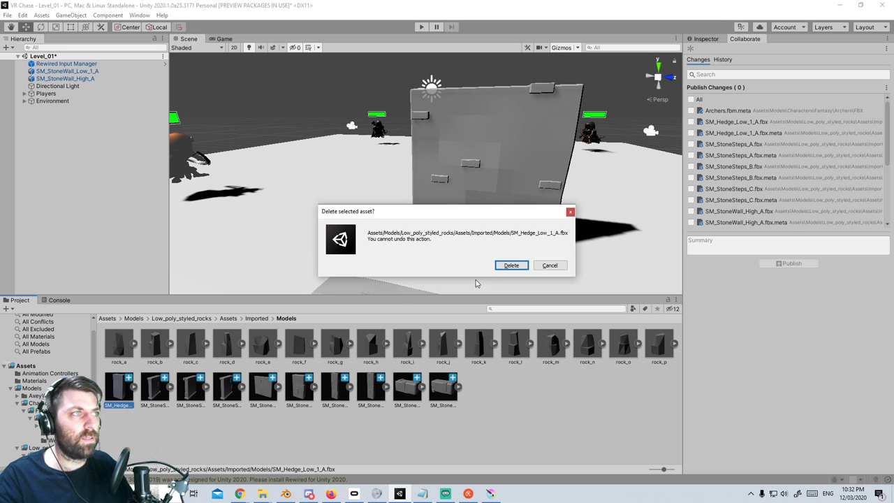
pyautogui.click(509, 264)
pyautogui.click(398, 493)
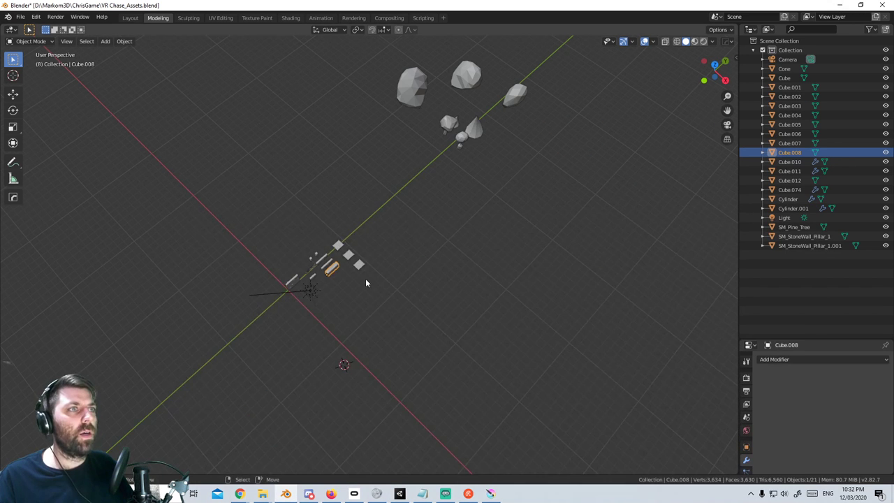
# Move the hedge block Cube.008 along the Y axis, clear of the other props
pyautogui.scroll(2, 328, 275)
pyautogui.scroll(2, 307, 296)
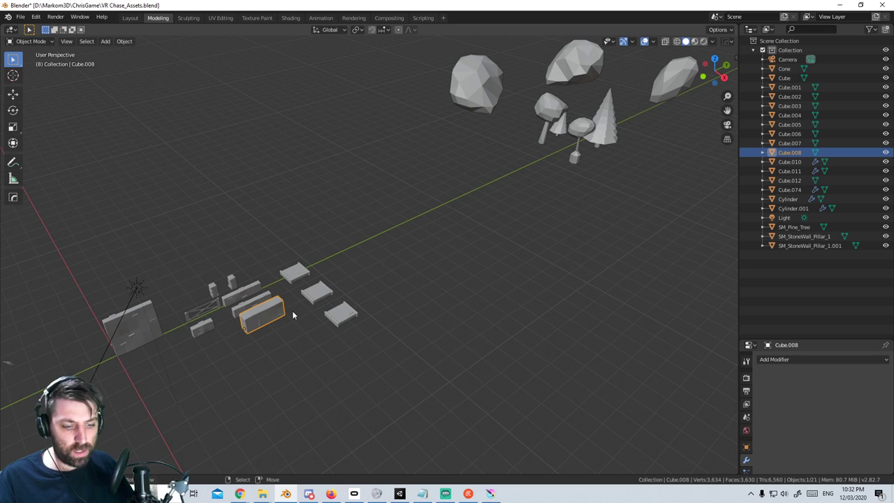
pyautogui.press('g')
pyautogui.press('y')
pyautogui.click(352, 379)
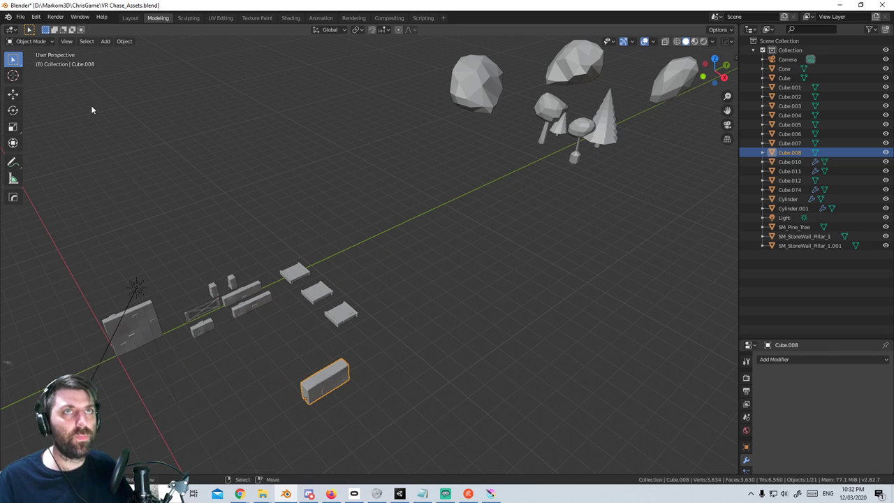
# Re-export the hedge block as SM_Hedge_Low_1_A.fbx into the Unity Models folder
pyautogui.click(28, 14)
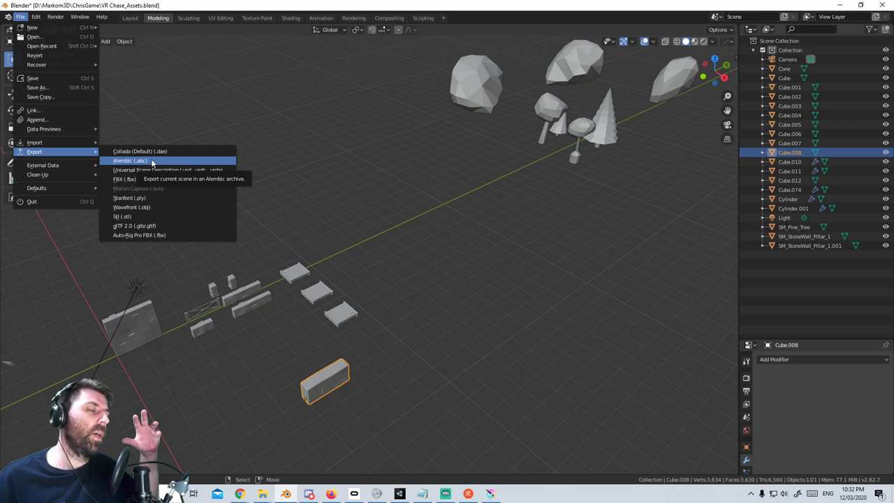
pyautogui.click(124, 179)
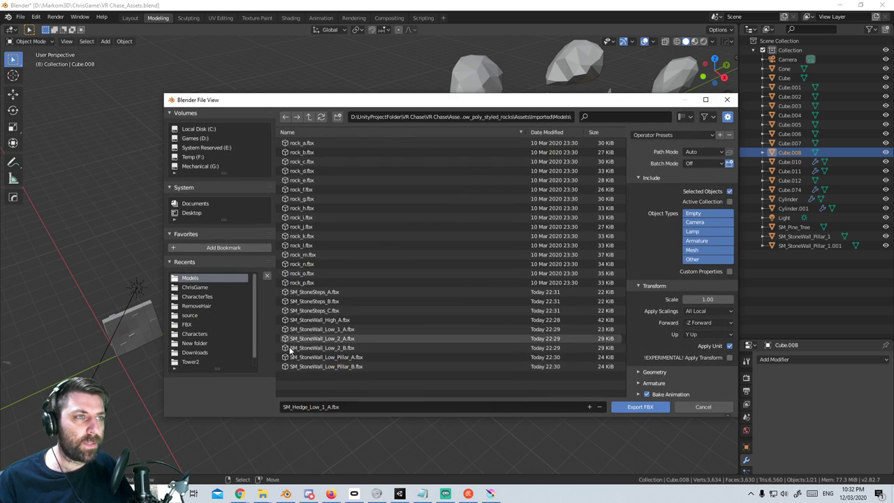
pyautogui.click(322, 406)
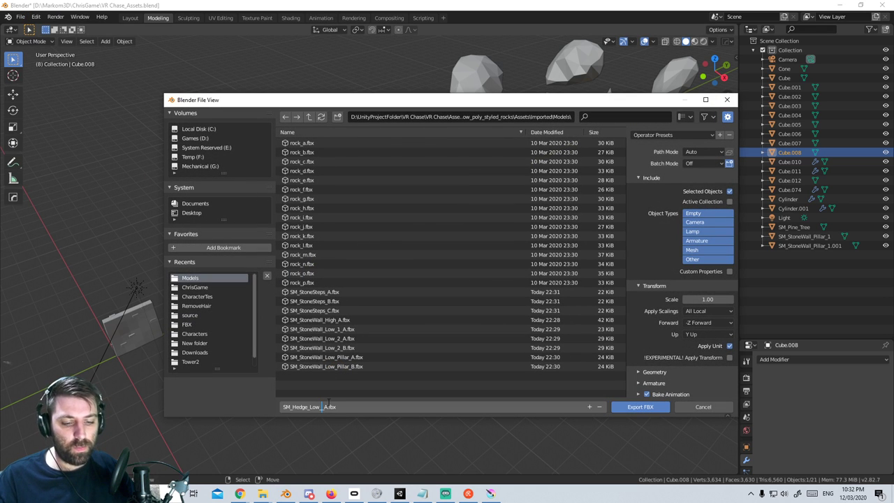
pyautogui.write('2')
pyautogui.click(643, 406)
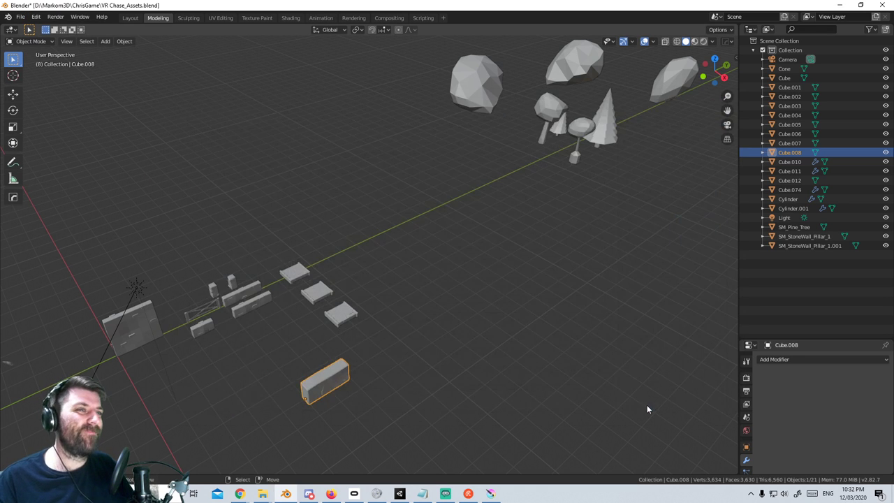
pyautogui.scroll(-3, 372, 342)
pyautogui.scroll(2, 494, 247)
pyautogui.click(502, 159)
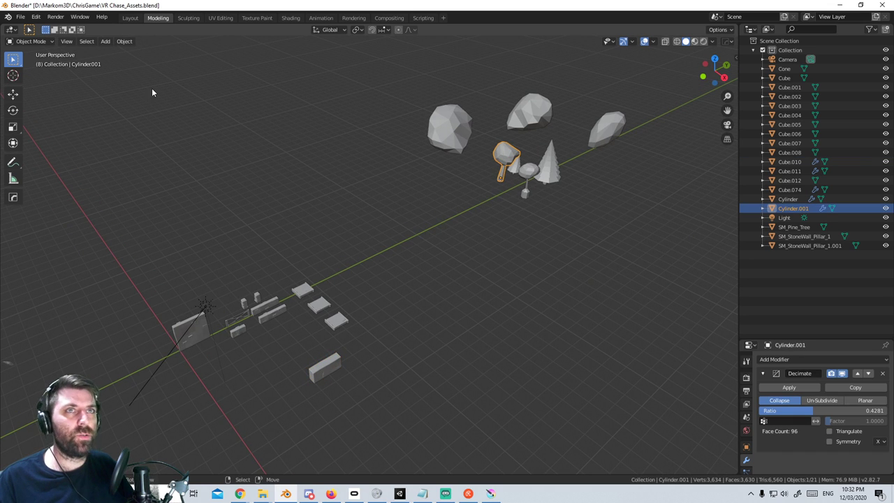
# In top view, move the large mushroom tree Cylinder.001 near the other props
pyautogui.press('KP_7')
pyautogui.scroll(-2, 241, 213)
pyautogui.press('g')
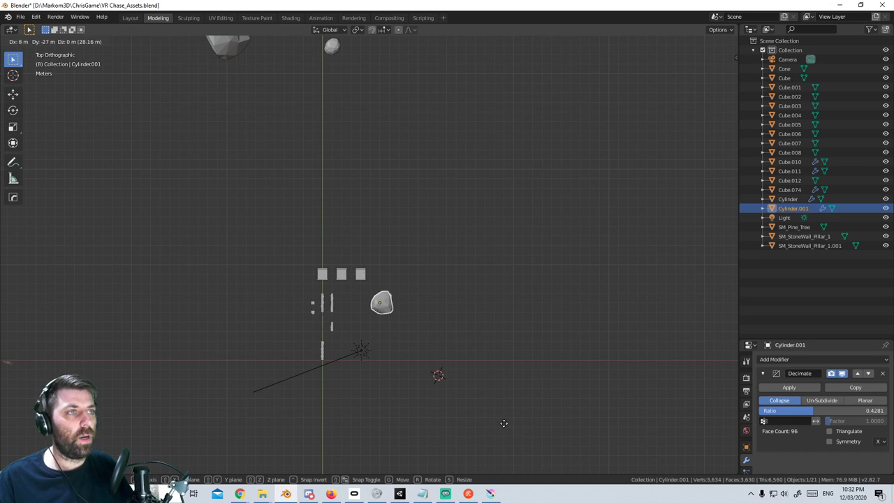
pyautogui.click(540, 470)
pyautogui.moveTo(419, 301)
pyautogui.mouseDown(button='middle')
pyautogui.moveTo(354, 305)
pyautogui.moveTo(358, 233)
pyautogui.mouseUp(button='middle')
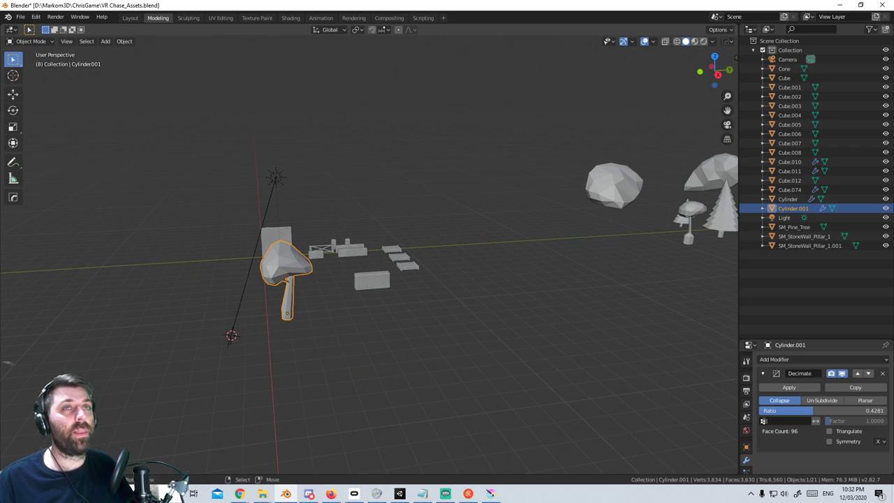
# Export the large mushroom tree as SM_Tree_A.fbx
pyautogui.click(20, 16)
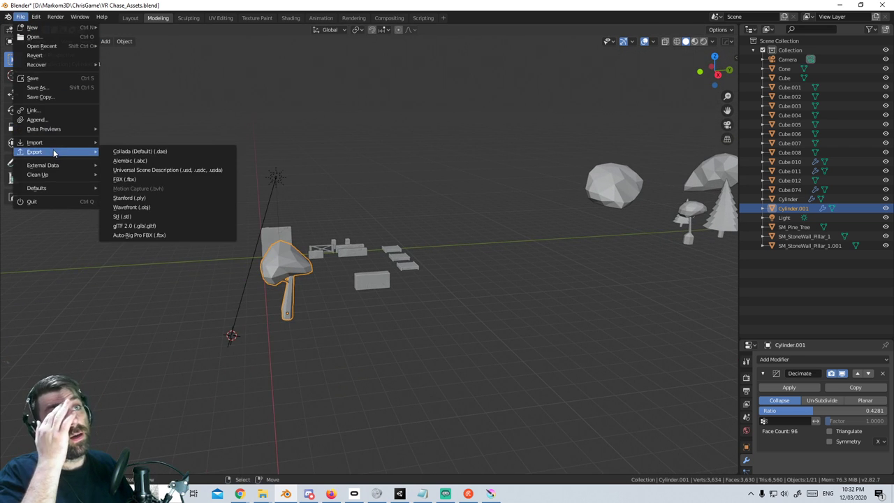
pyautogui.click(146, 179)
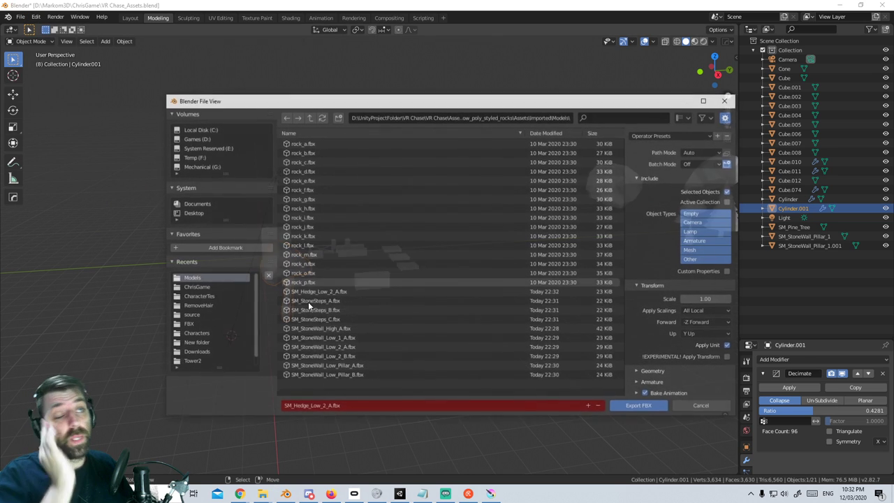
pyautogui.click(312, 406)
pyautogui.write('SM_Tree_A')
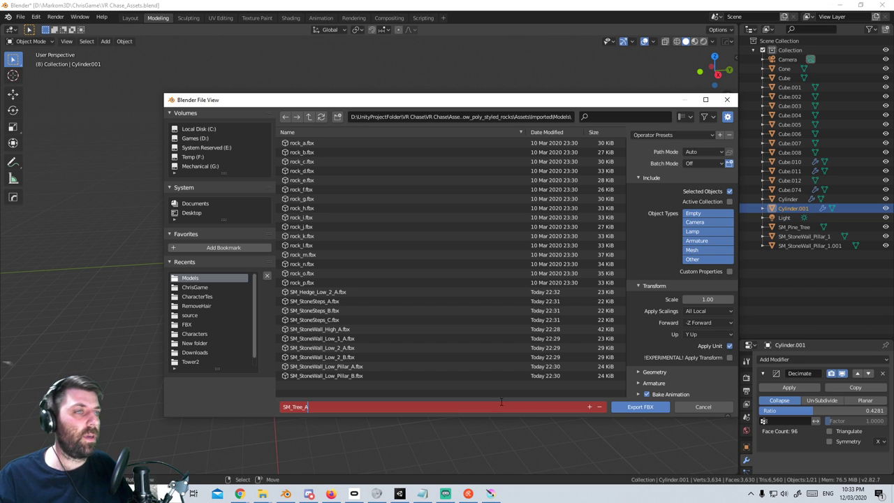
pyautogui.press('Return')
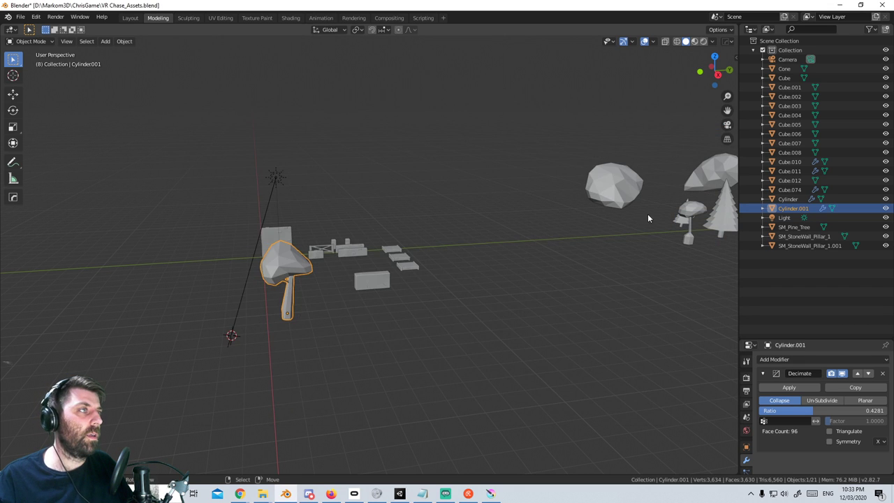
# Export the small mushroom tree Cylinder as SM_Tree_B.fbx
pyautogui.click(689, 226)
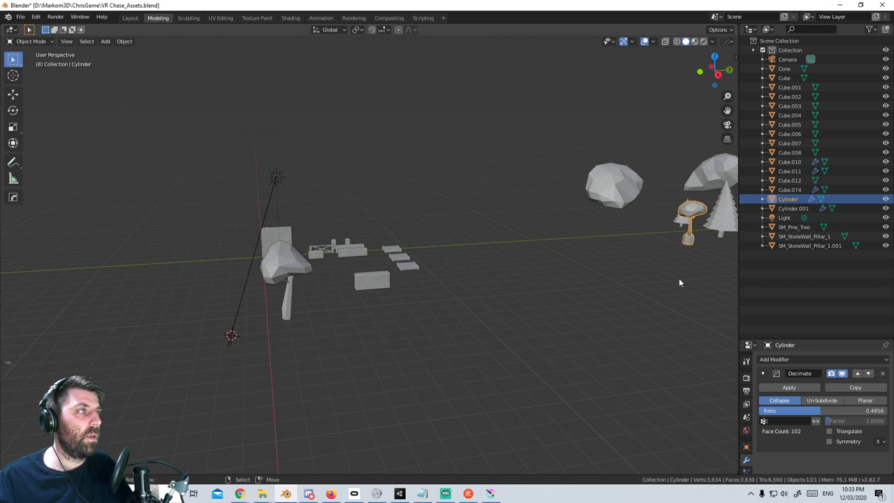
pyautogui.click(21, 17)
pyautogui.moveTo(34, 152)
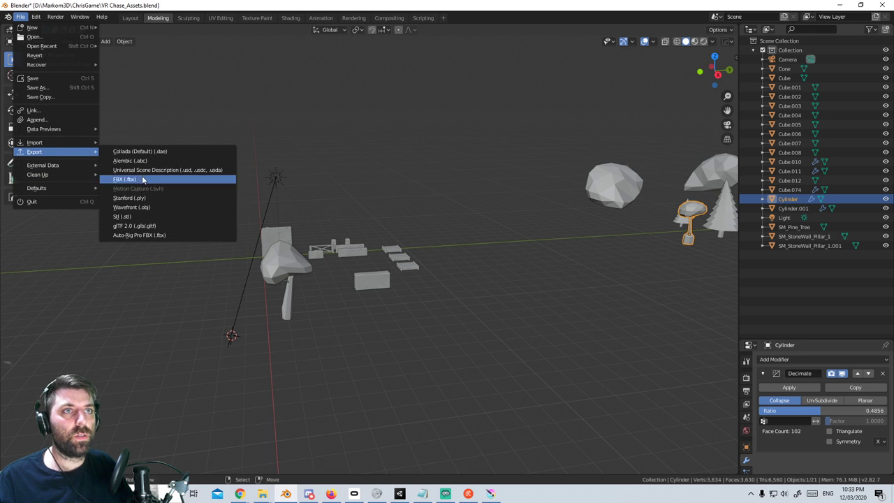
pyautogui.click(122, 179)
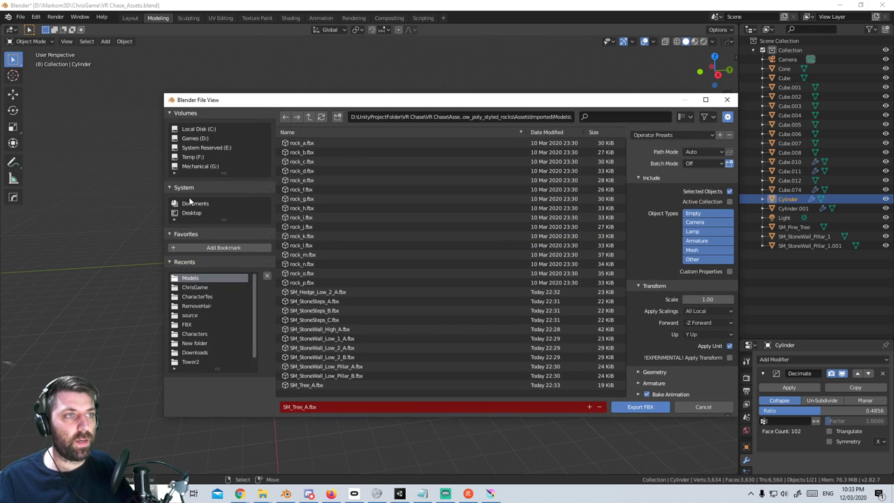
pyautogui.click(307, 406)
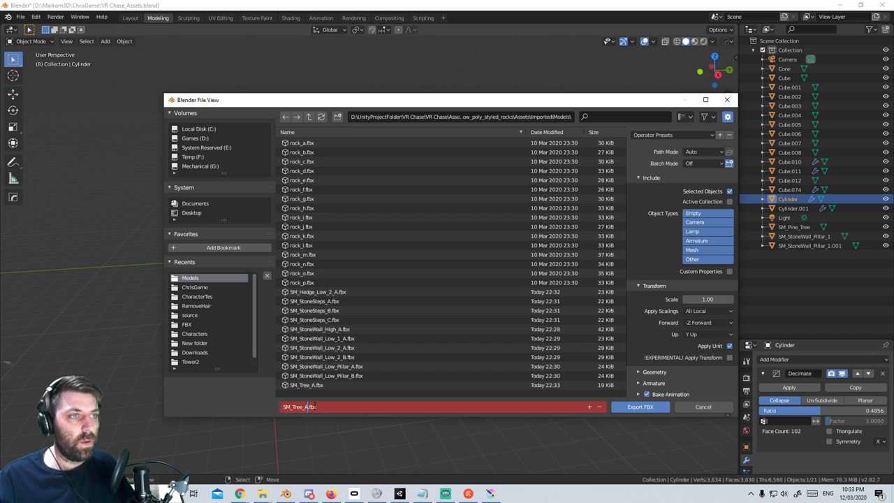
pyautogui.press('BackSpace')
pyautogui.write('B')
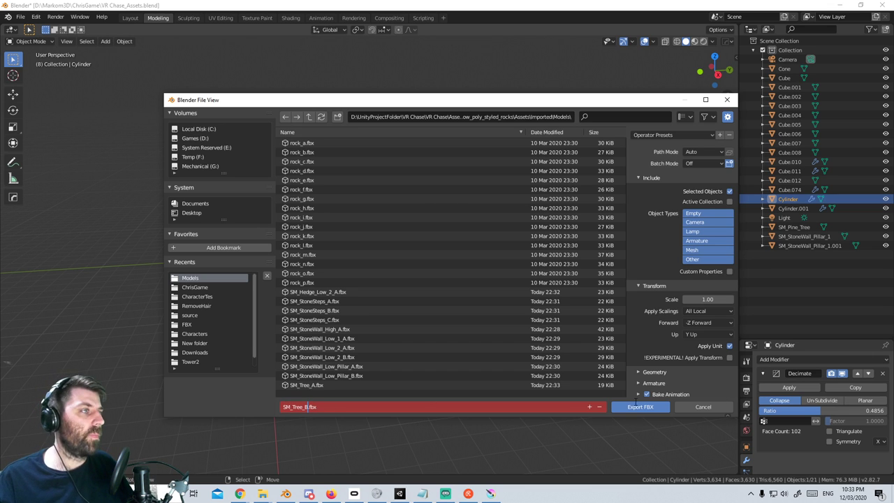
pyautogui.click(636, 407)
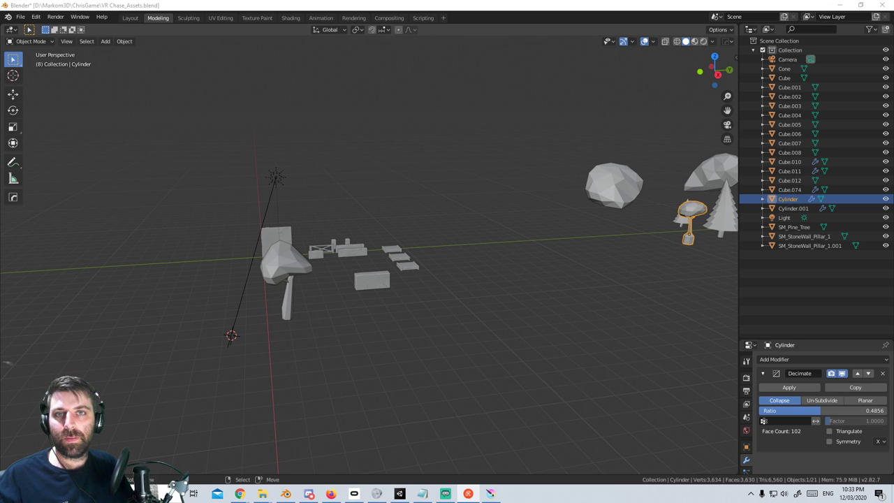
pyautogui.moveTo(240, 493)
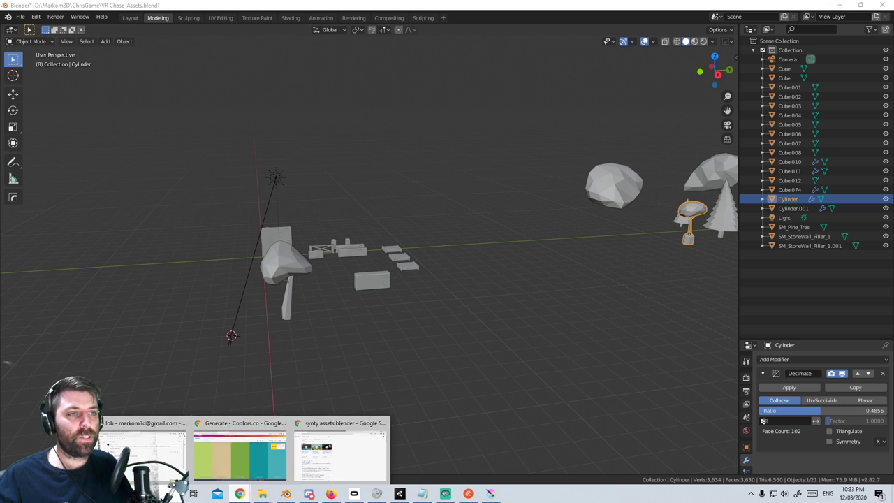
pyautogui.click(342, 450)
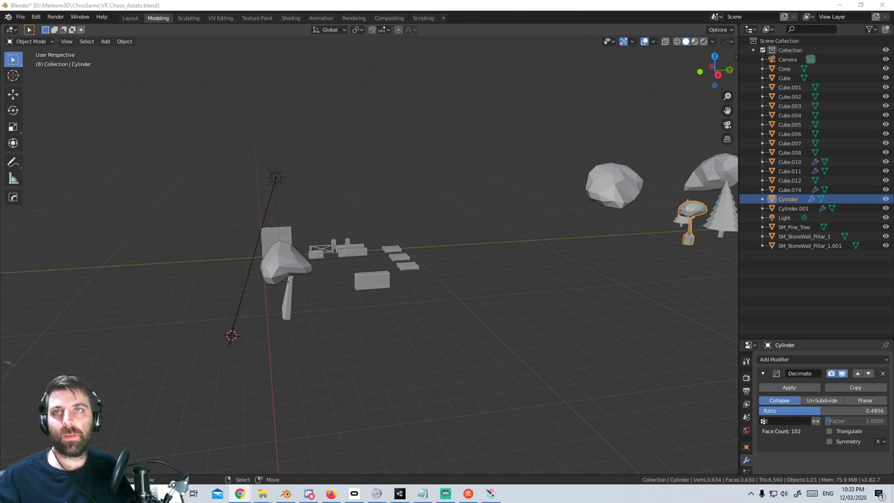
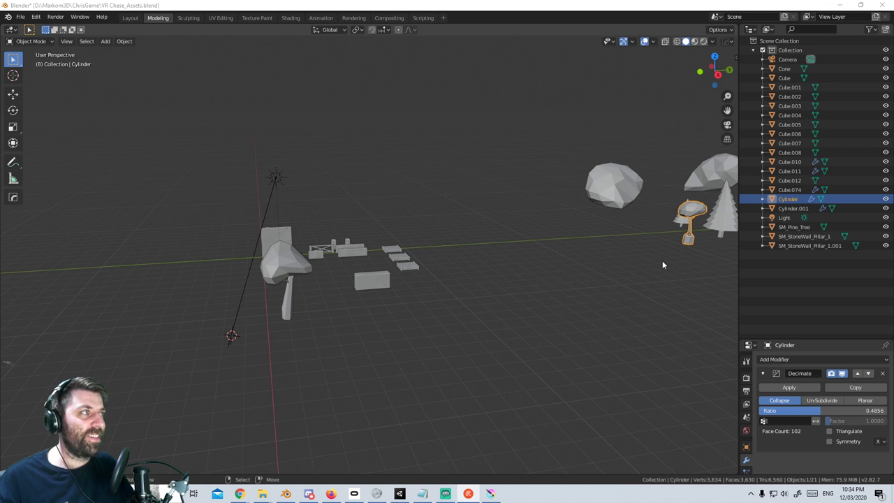
# Inspect the low-poly assets from top and angled views, then bring up a new Chrome tab
pyautogui.moveTo(662, 261); pyautogui.dragTo(663, 269, button='middle')
pyautogui.press('KP_7')
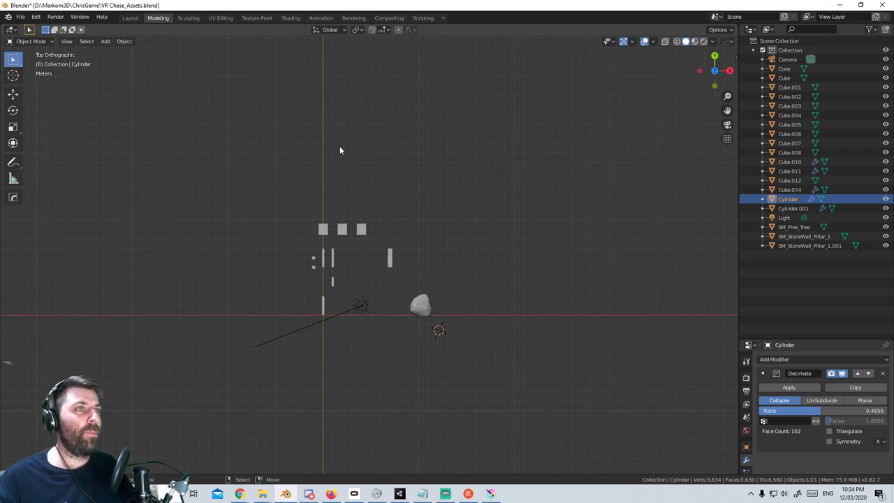
pyautogui.moveTo(500, 363)
pyautogui.mouseDown(button='middle')
pyautogui.moveTo(419, 252)
pyautogui.moveTo(377, 472)
pyautogui.mouseUp(button='middle')
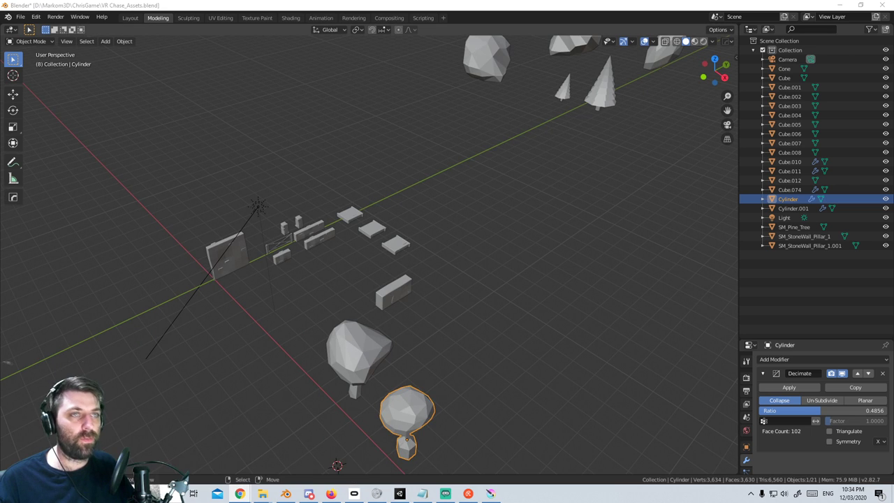
pyautogui.click(239, 494)
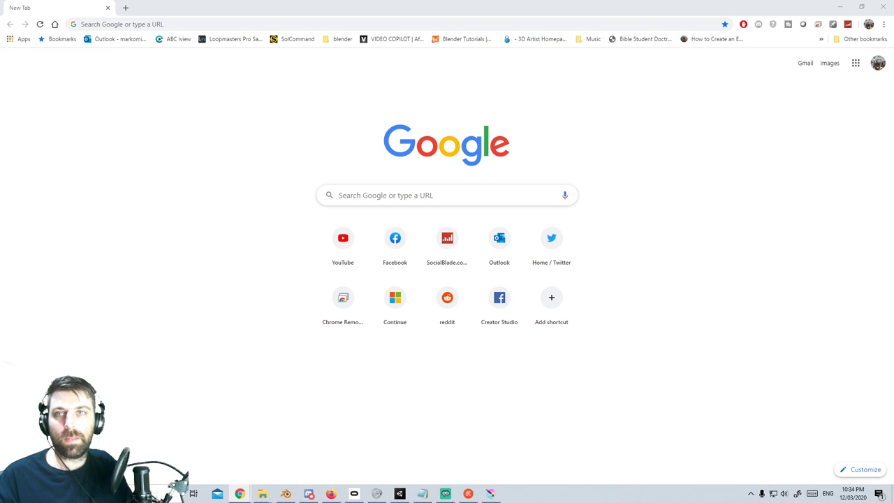
# Google 'blender character creation low poly' and open the Blender Character Creation: Modelling YouTube video
pyautogui.click(338, 22)
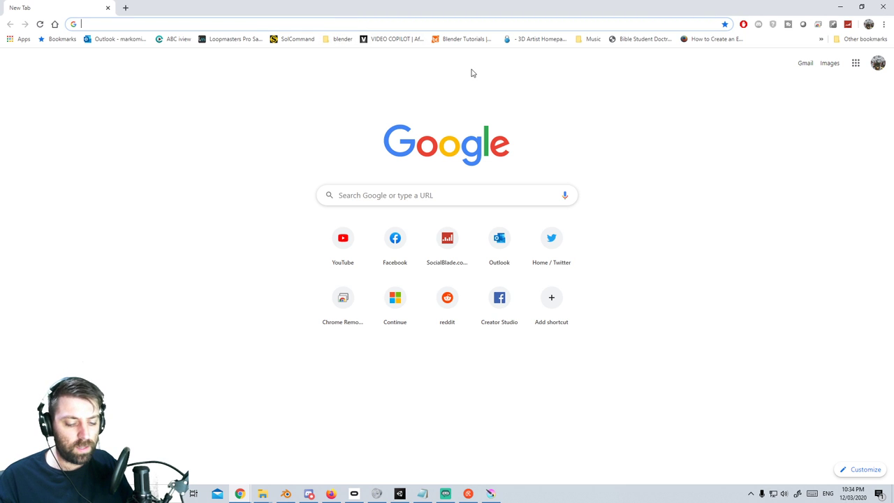
pyautogui.write('blender charact')
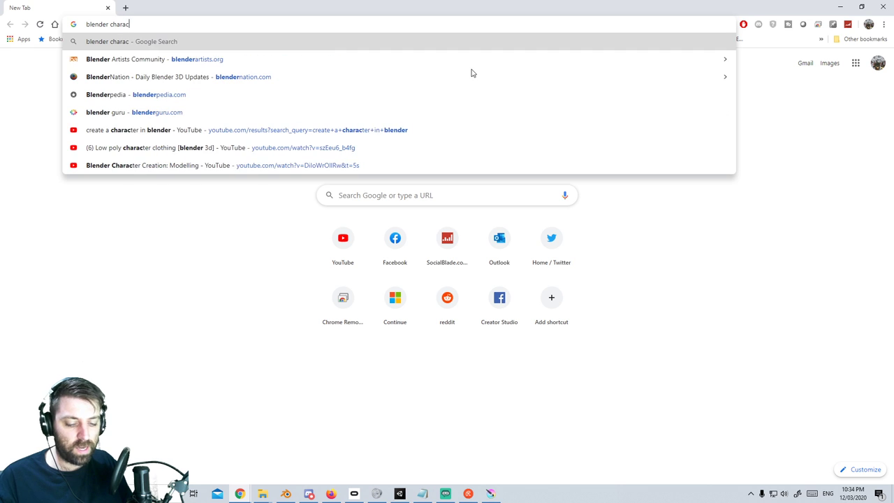
pyautogui.write('e r cre')
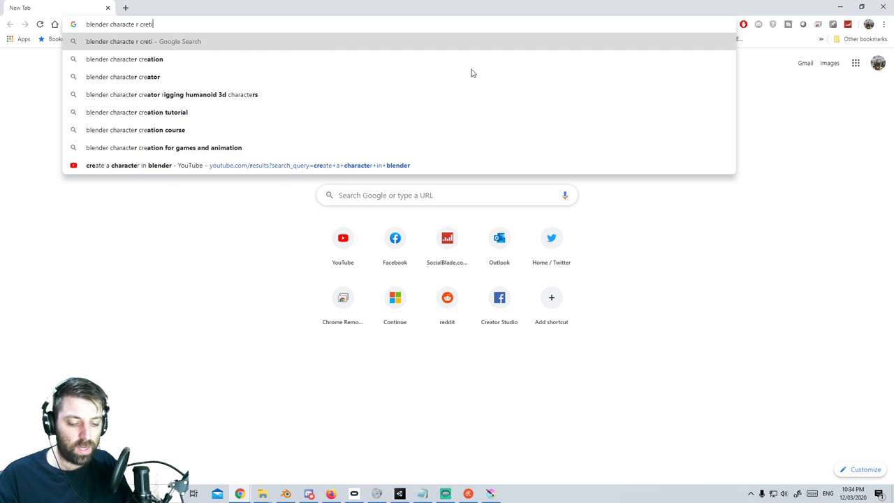
pyautogui.write('taion low po')
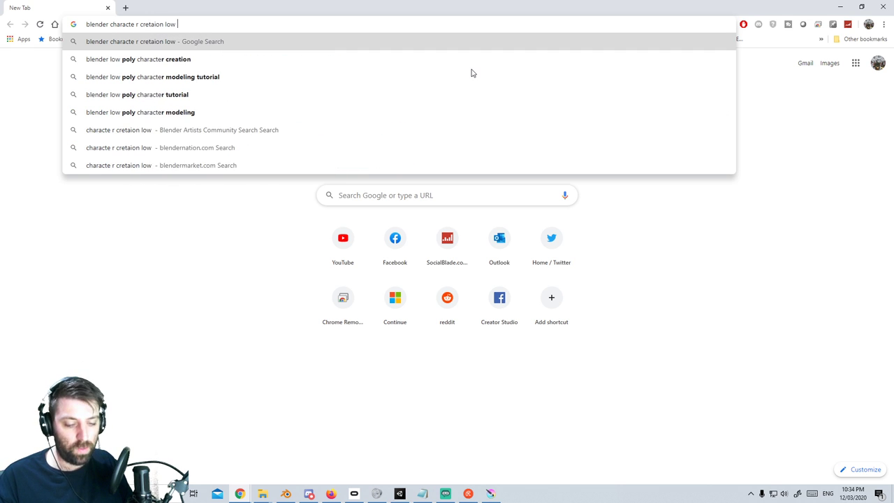
pyautogui.write('ly')
pyautogui.press('Return')
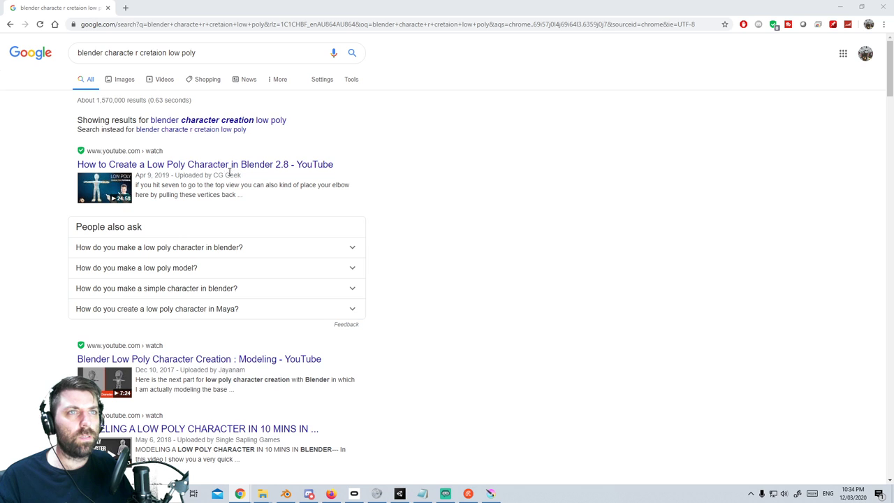
pyautogui.scroll(-3, 227, 347)
pyautogui.scroll(-4, 216, 293)
pyautogui.scroll(-1, 208, 237)
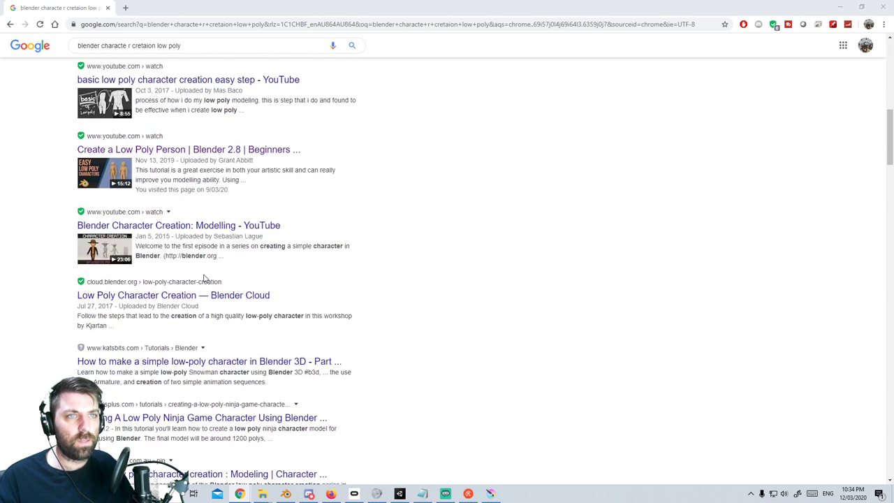
pyautogui.click(207, 227)
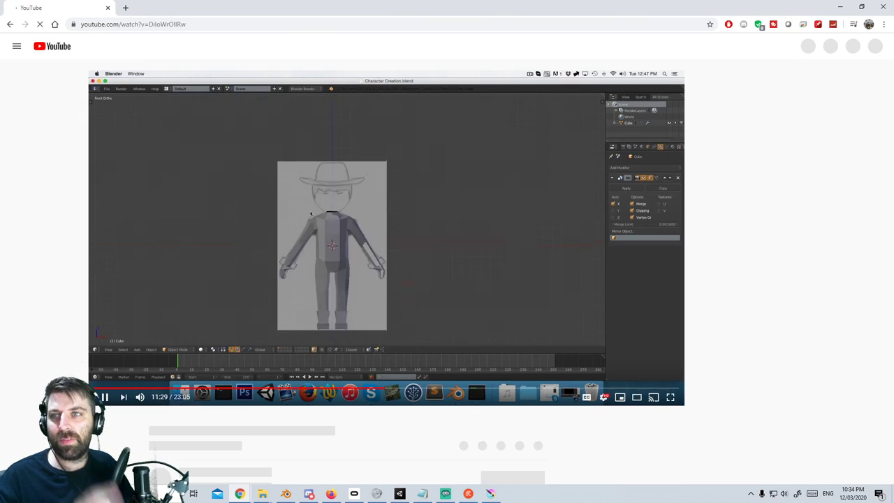
# Pause the Blender Character Creation: Modelling video at 11:30 and select its web address
pyautogui.click(330, 211)
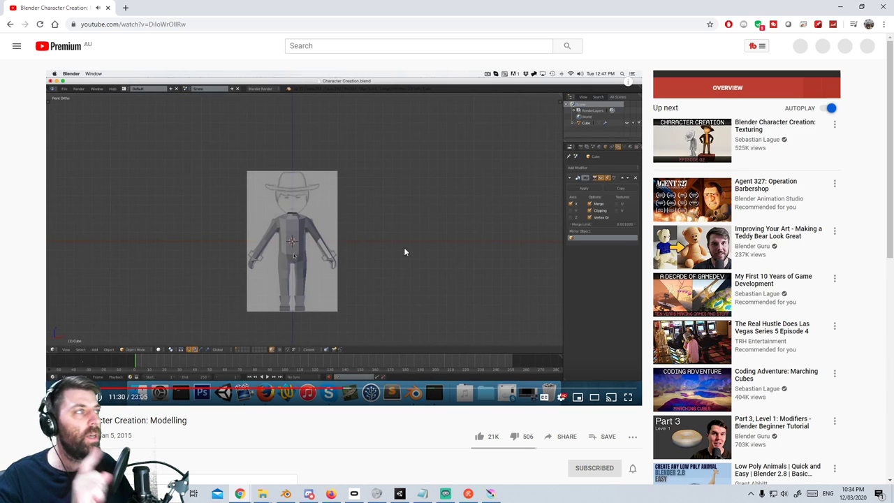
pyautogui.scroll(-1, 236, 437)
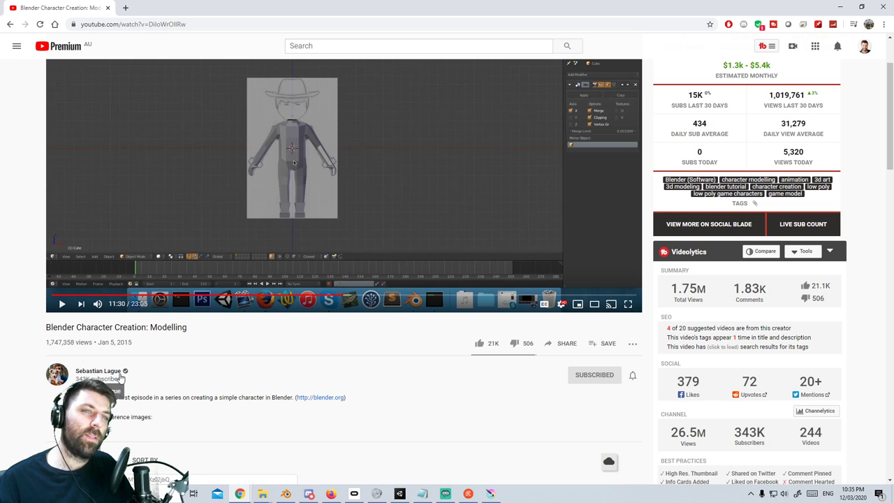
pyautogui.scroll(1, 194, 193)
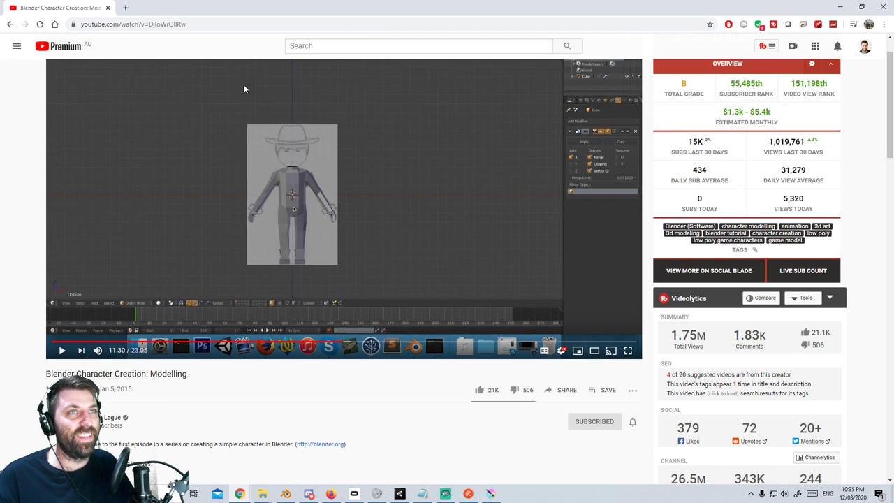
pyautogui.click(218, 24)
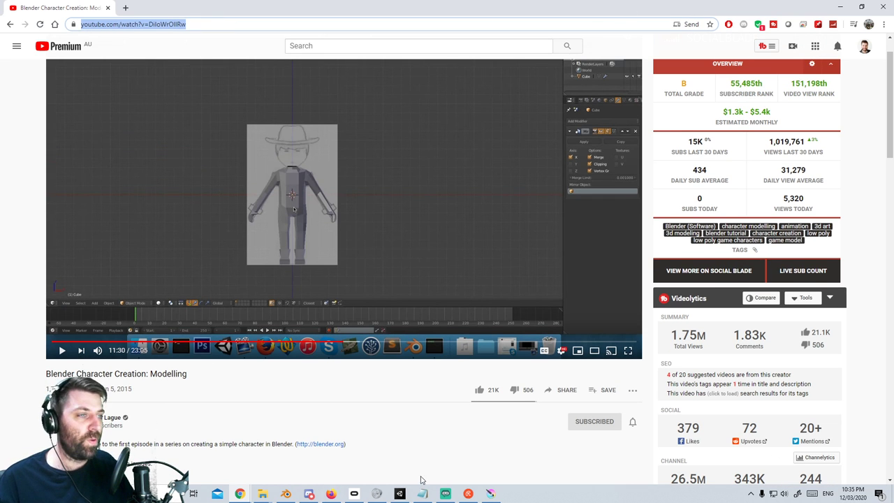
# Briefly reveal Blender, then bring YouTube back and open the account menu
pyautogui.click(423, 494)
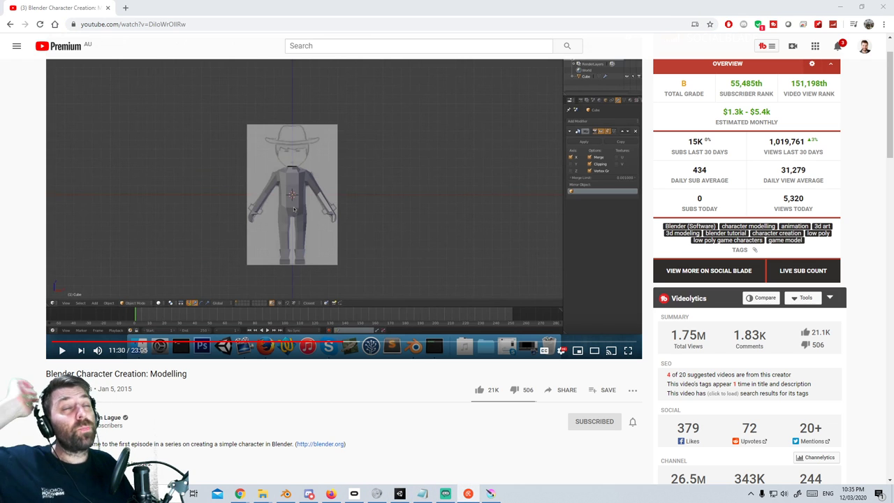
pyautogui.click(840, 7)
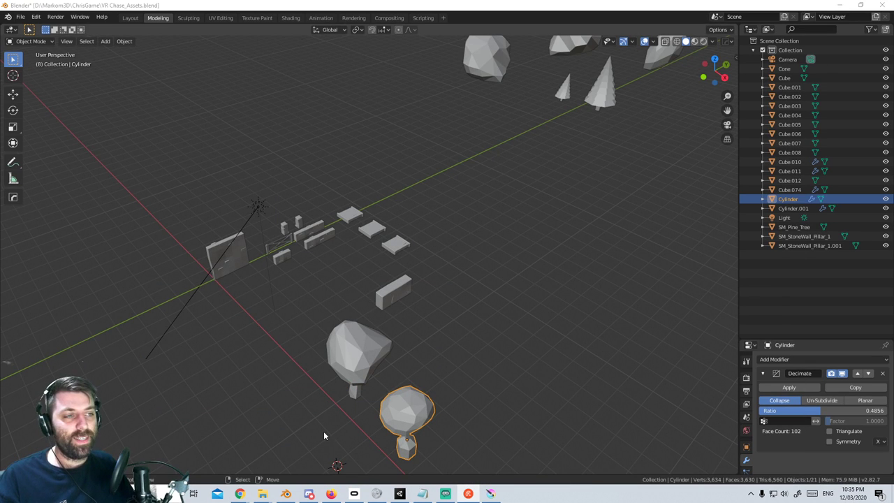
pyautogui.moveTo(239, 494)
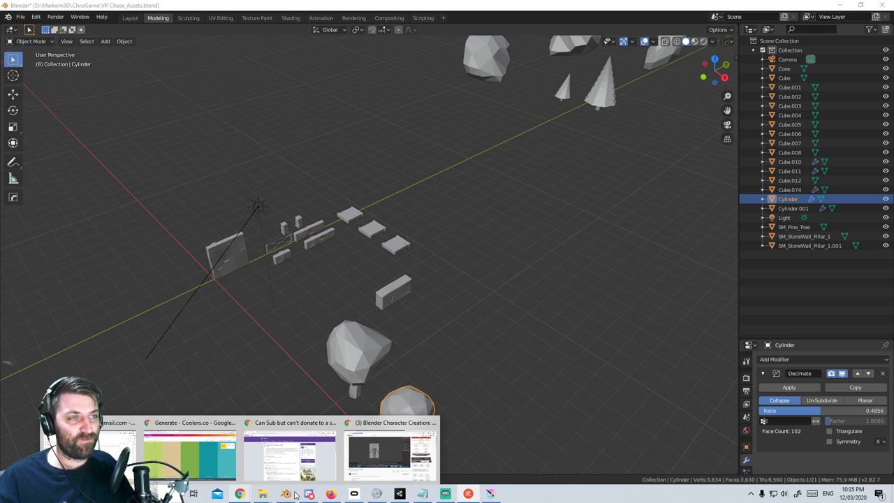
pyautogui.click(390, 454)
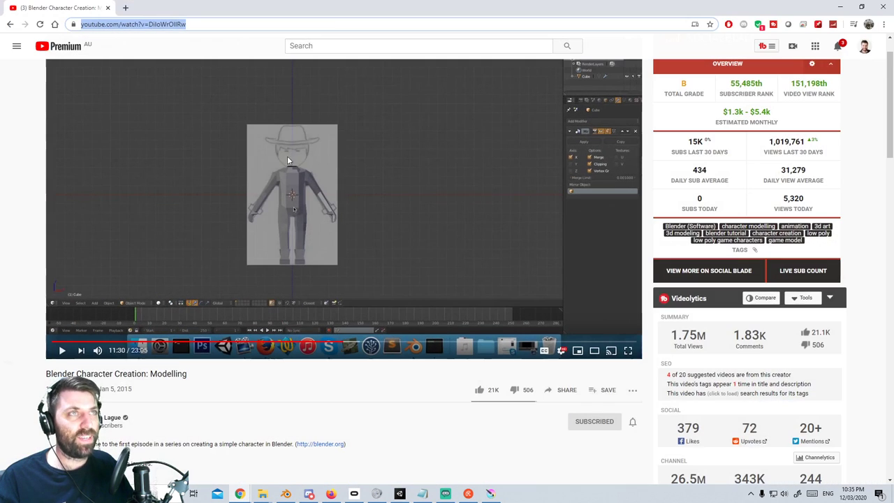
pyautogui.click(864, 47)
# Copy the Terraformer video's link from its YouTube Studio details page, then minimize the browser
pyautogui.click(820, 145)
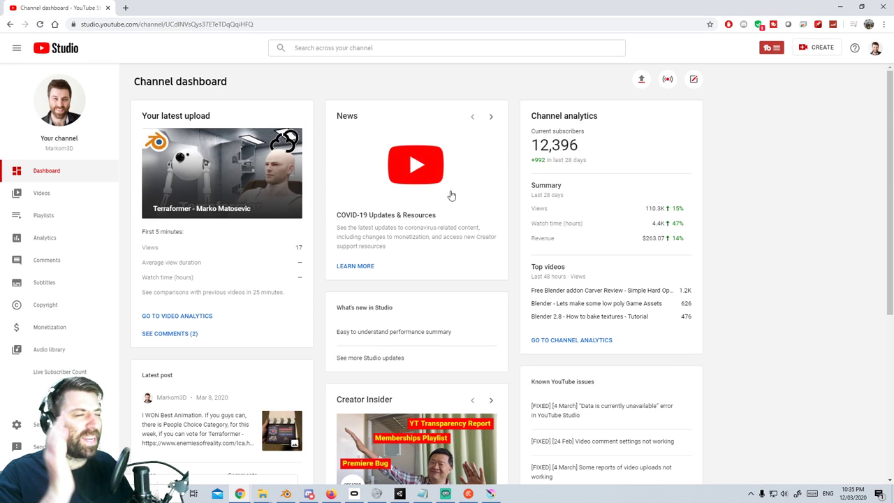
pyautogui.click(197, 316)
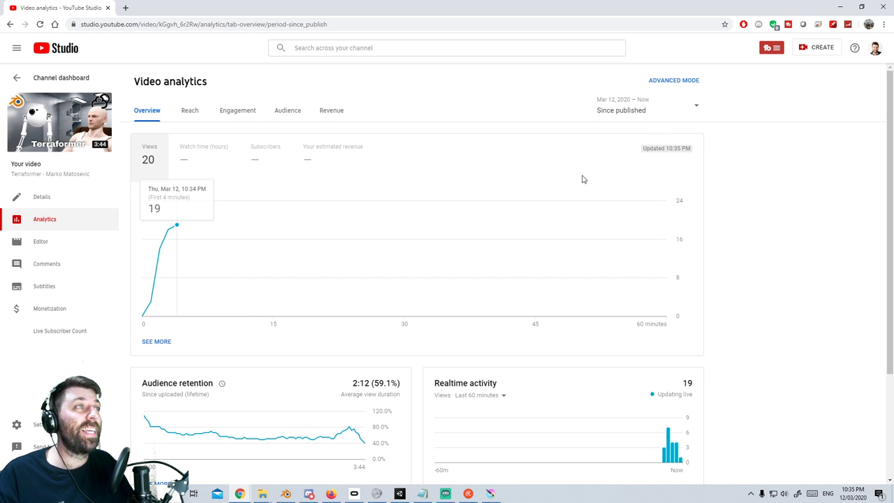
pyautogui.click(67, 199)
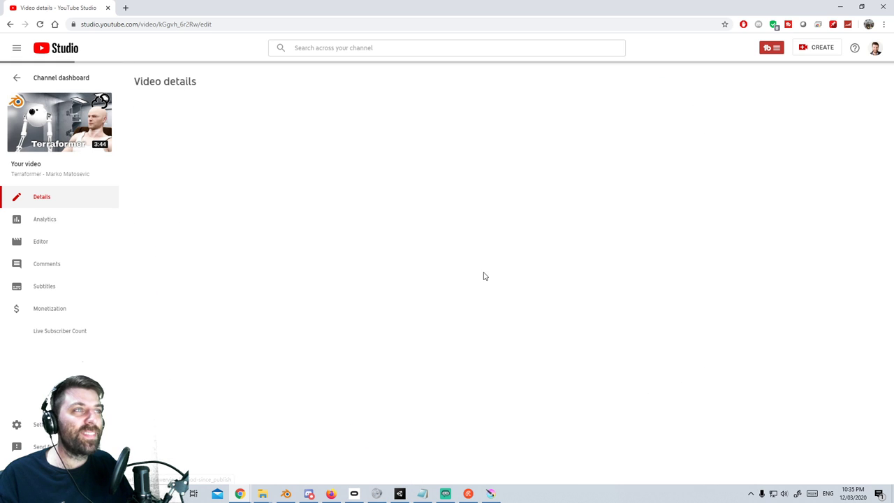
pyautogui.click(595, 237)
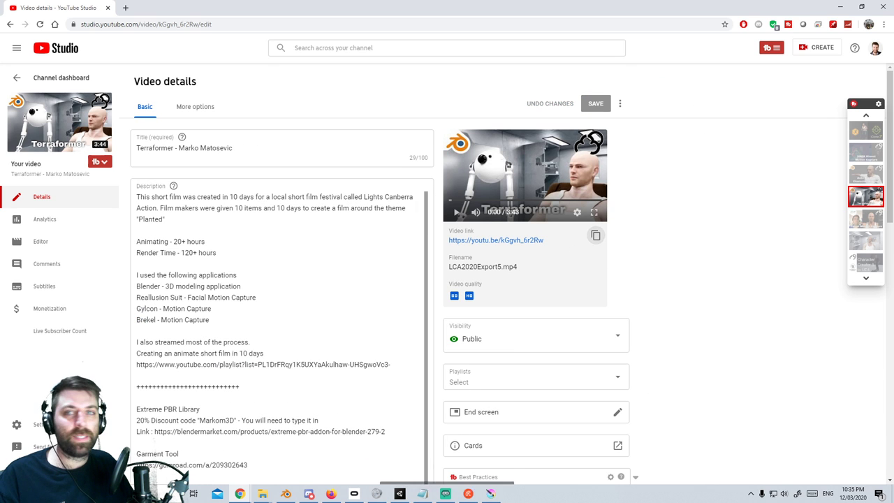
pyautogui.click(839, 6)
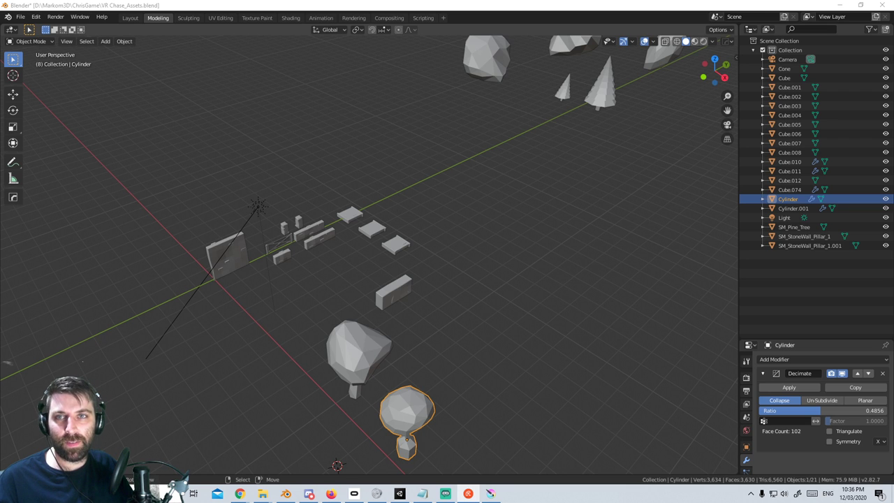
# Launch OneNote through the Windows app search with 'one'
pyautogui.press('super')
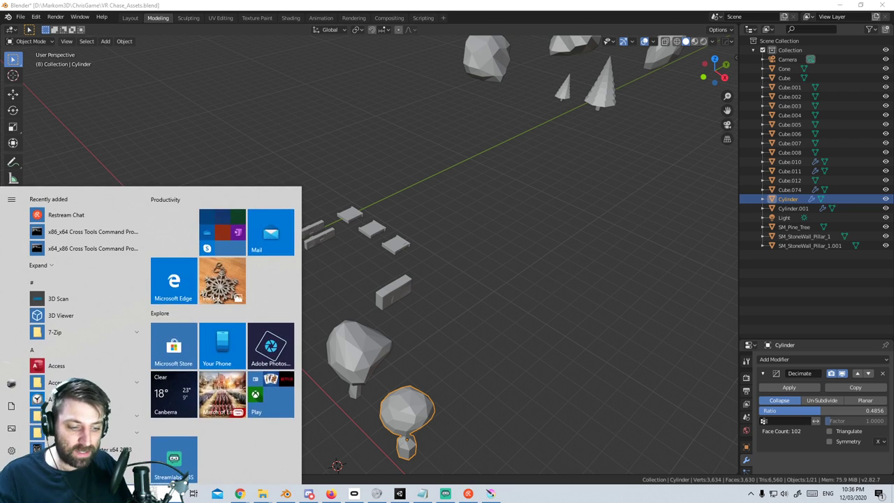
pyautogui.write('one')
pyautogui.press('Return')
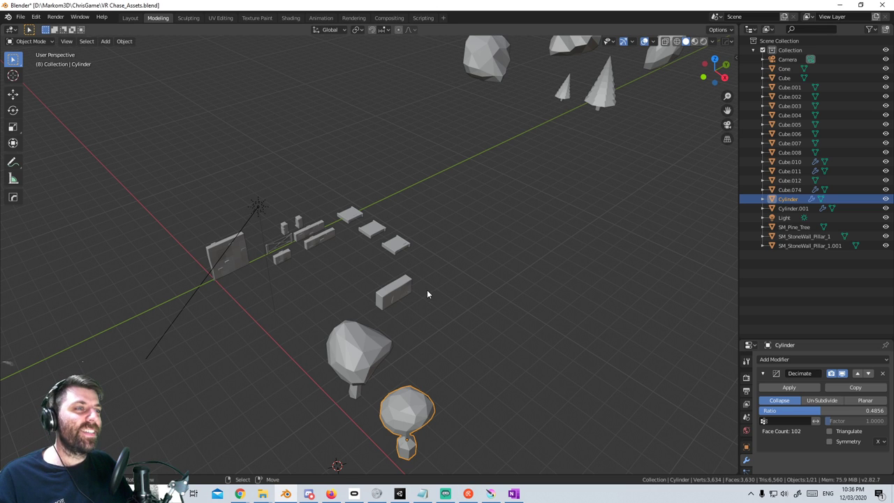
# Select the SM_Pine_Tree cone and export it as an FBX file
pyautogui.click(20, 16)
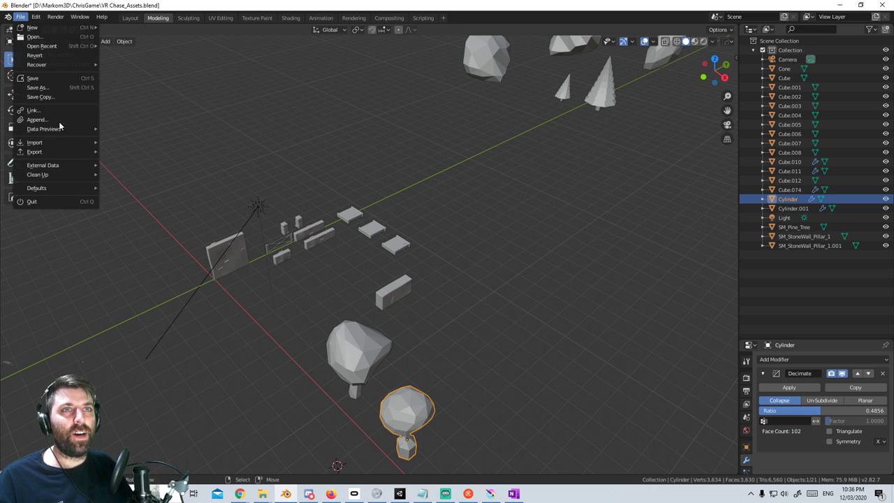
pyautogui.moveTo(34, 151)
pyautogui.click(154, 181)
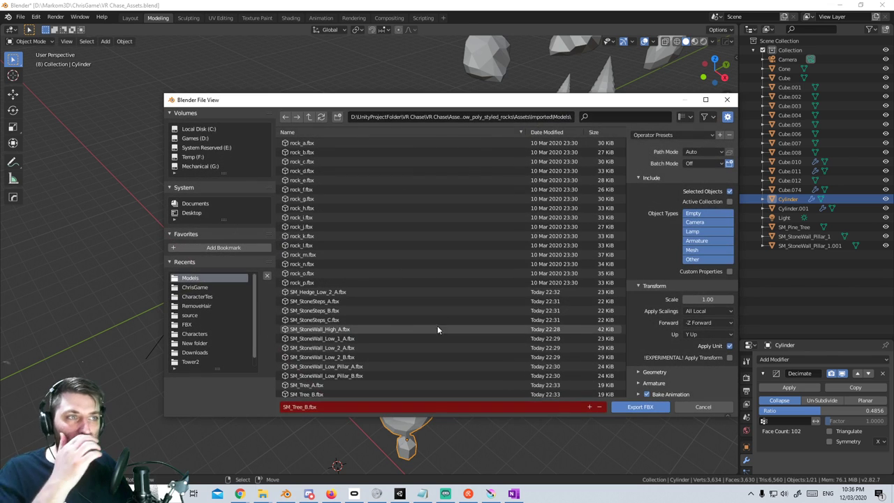
pyautogui.click(703, 407)
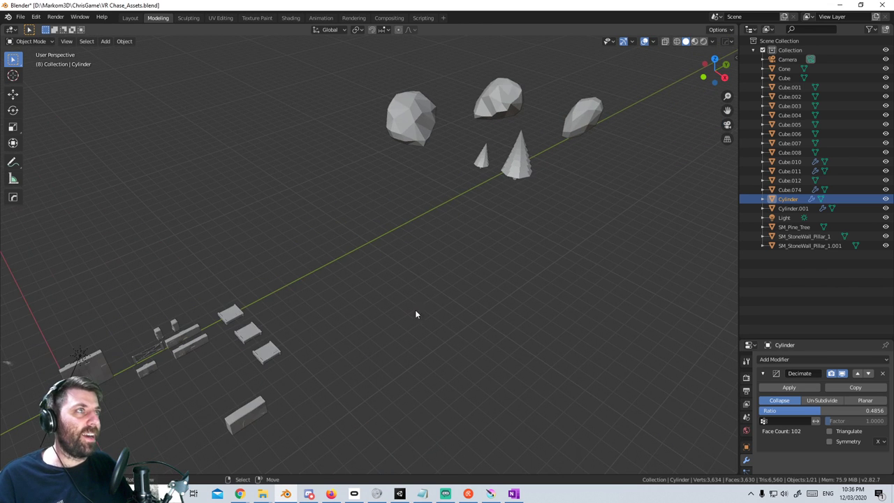
pyautogui.click(517, 157)
pyautogui.click(20, 17)
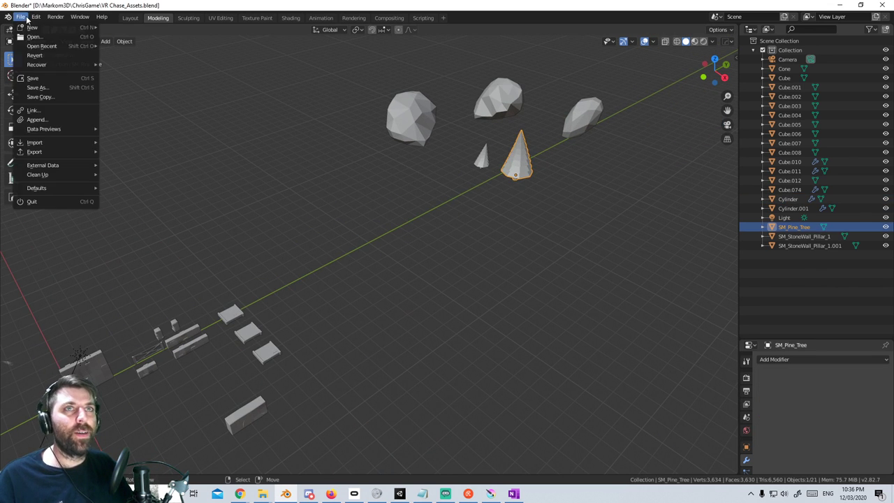
pyautogui.moveTo(34, 152)
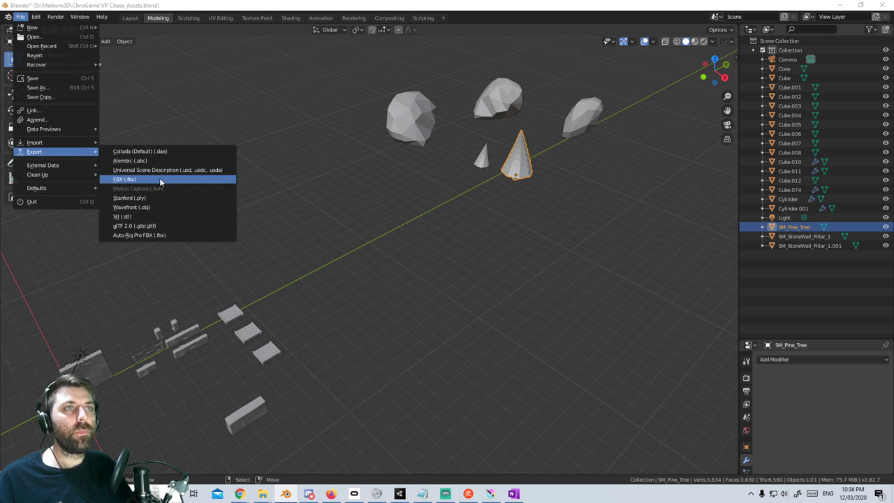
pyautogui.click(159, 181)
pyautogui.click(309, 409)
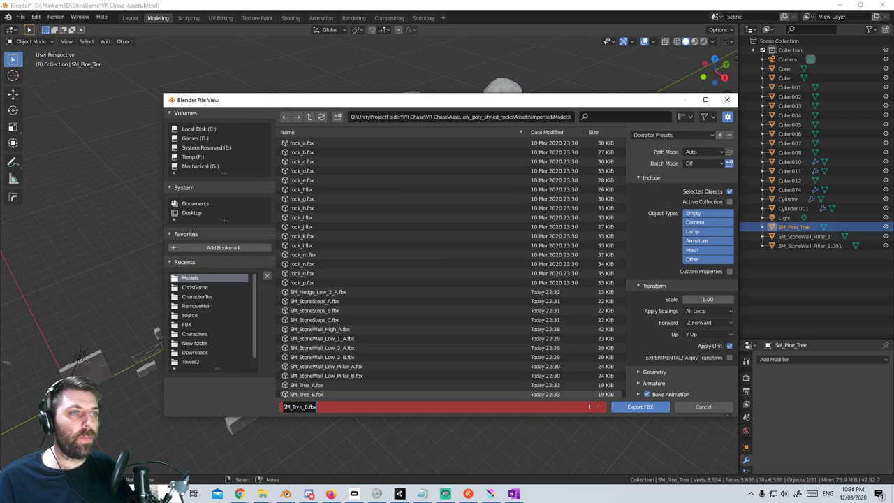
pyautogui.click(293, 406)
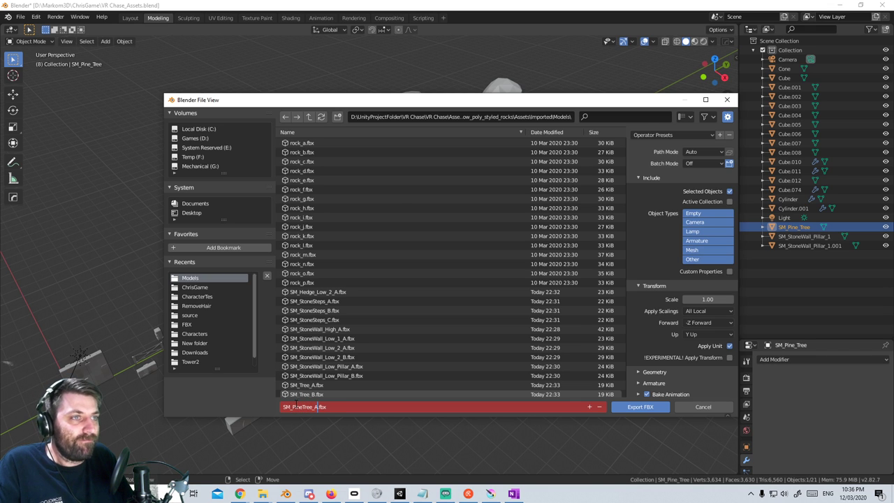
pyautogui.click(634, 405)
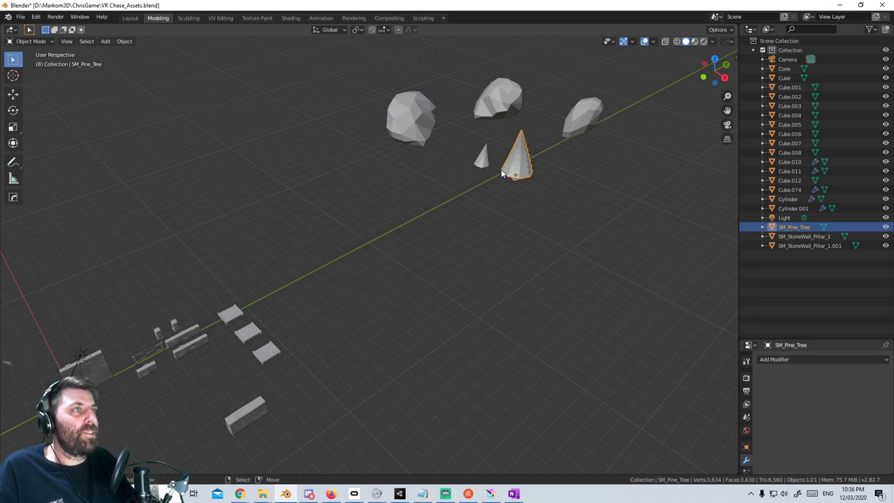
# Select the small cone and export it as SM_PineTree_B.fbx
pyautogui.click(485, 163)
pyautogui.click(20, 17)
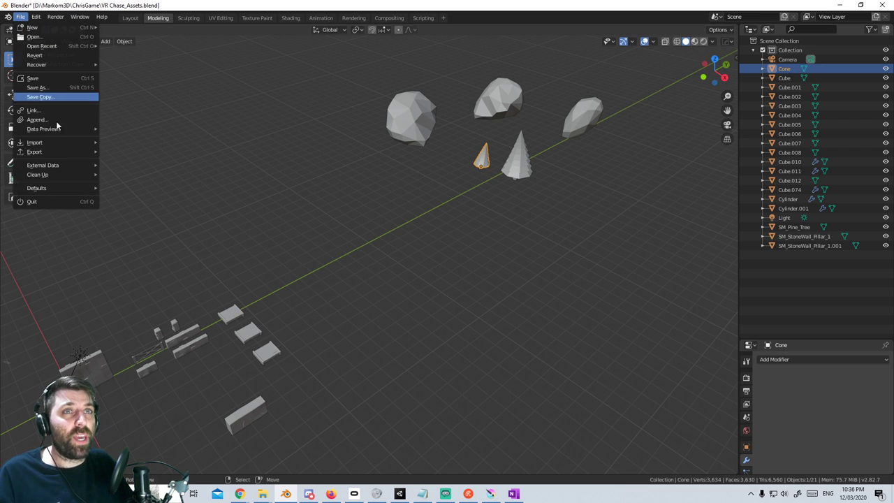
pyautogui.moveTo(34, 151)
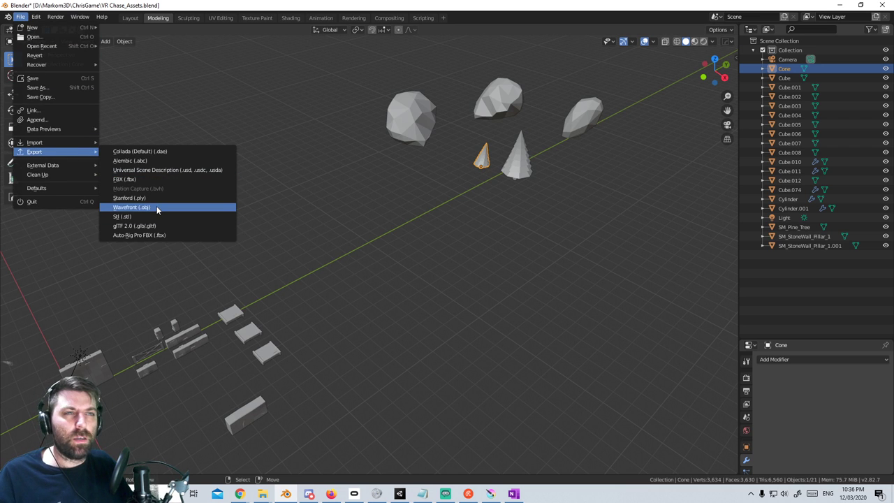
pyautogui.click(155, 179)
pyautogui.click(311, 407)
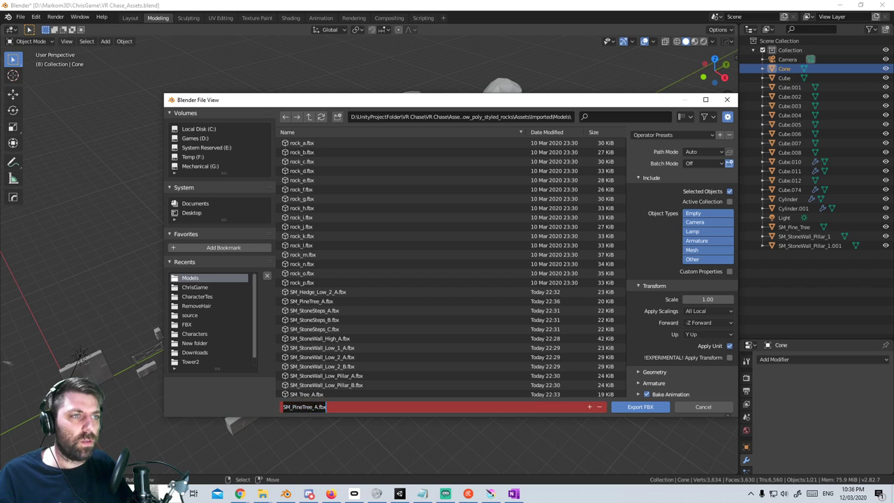
pyautogui.click(315, 406)
pyautogui.write('B')
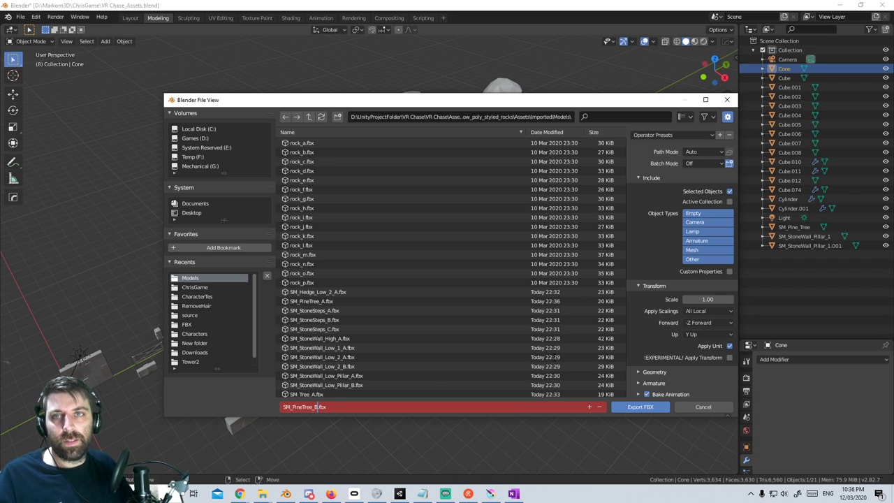
pyautogui.click(634, 409)
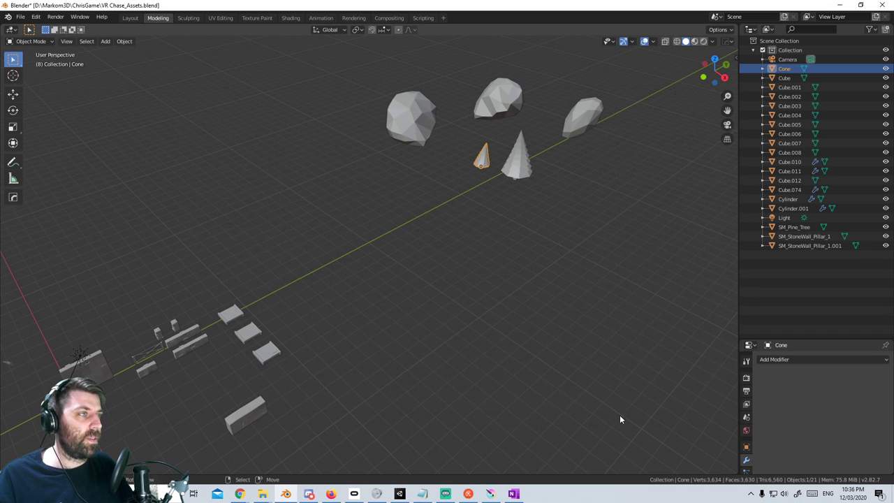
pyautogui.click(407, 123)
# Export the first rock as SM_Rock_Large_A.fbx
pyautogui.click(20, 16)
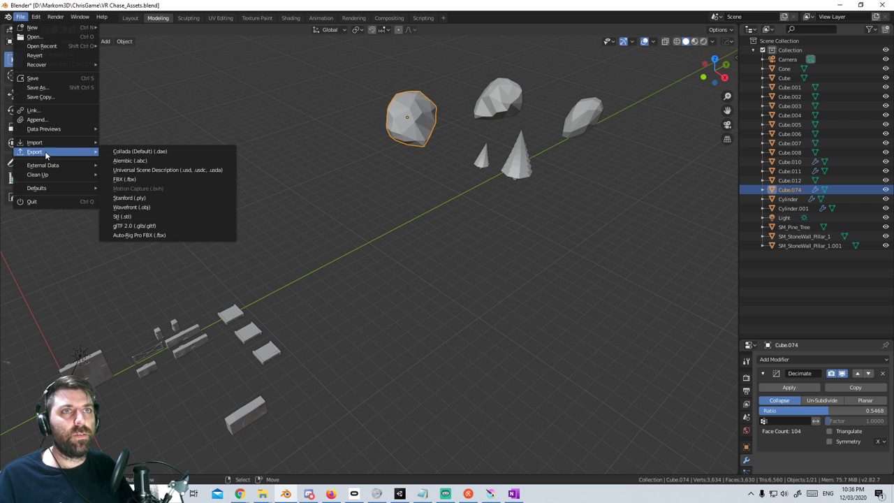
pyautogui.click(166, 178)
pyautogui.click(334, 408)
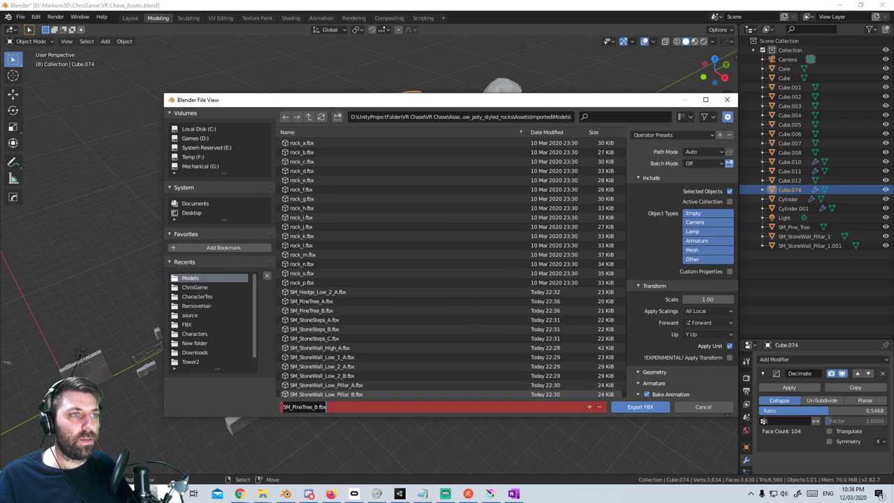
pyautogui.moveTo(292, 407); pyautogui.dragTo(343, 406)
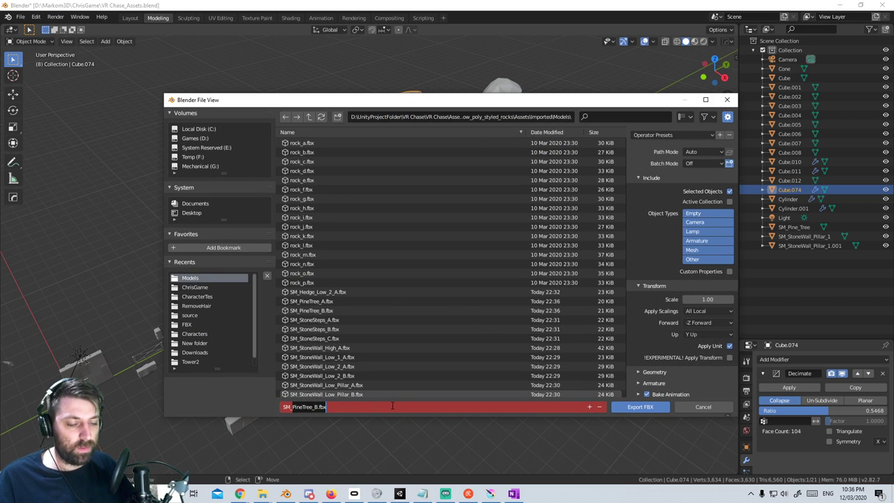
pyautogui.write('Rock_Large_A')
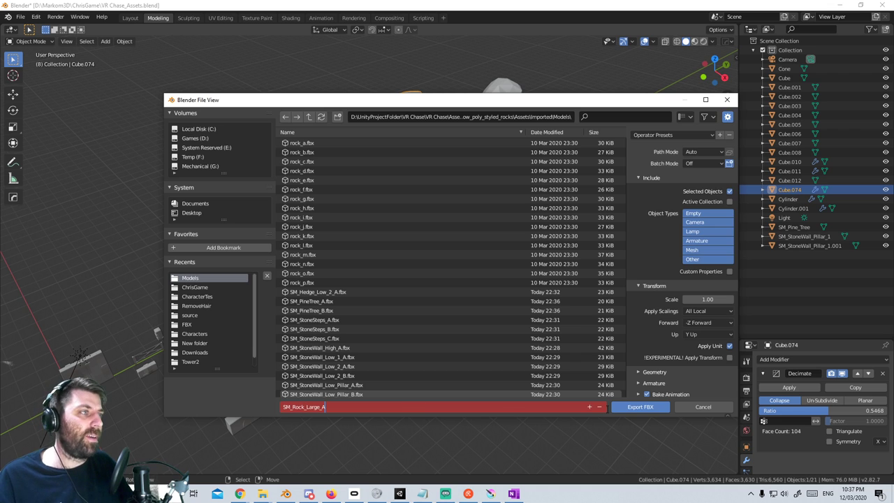
pyautogui.click(639, 406)
# Export the middle rock as SM_Rock_Large_B.fbx
pyautogui.click(20, 17)
pyautogui.moveTo(34, 151)
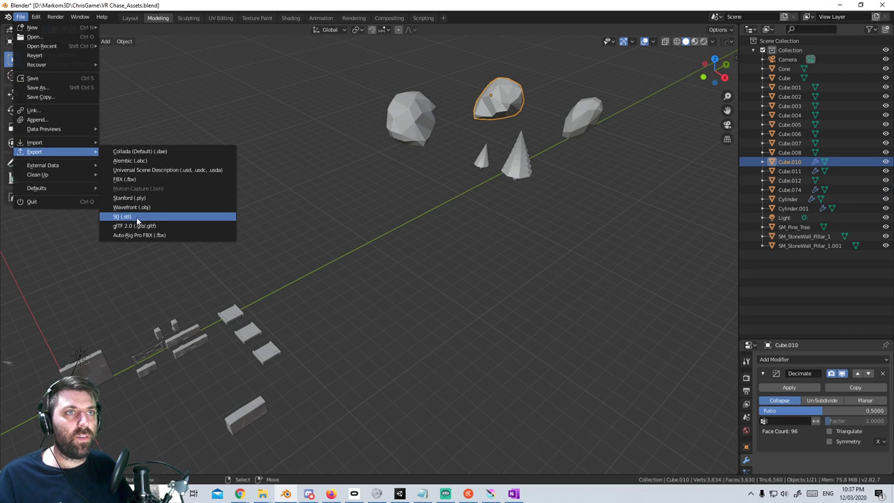
pyautogui.click(124, 179)
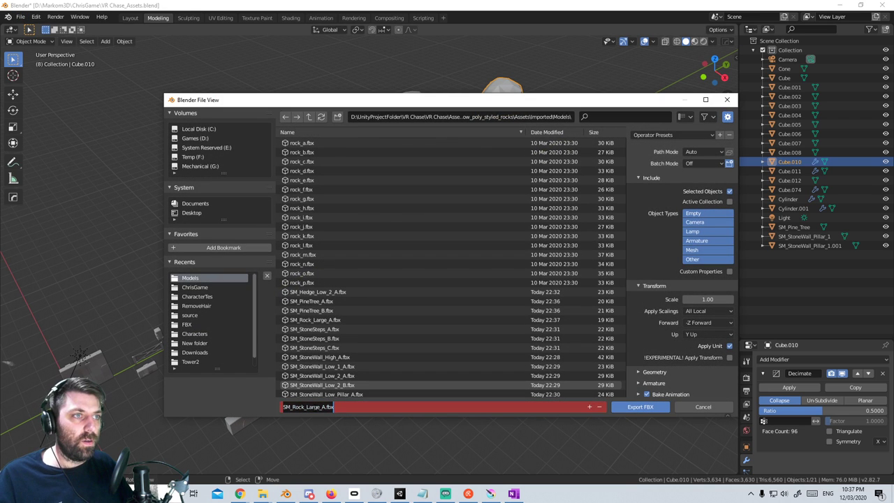
pyautogui.click(322, 407)
pyautogui.write('B')
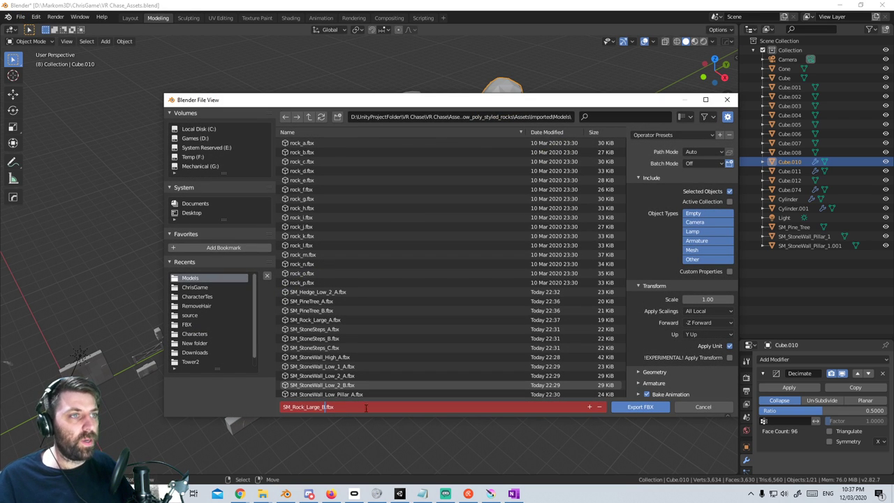
pyautogui.click(641, 408)
# Export the right rock as SM_Rock_Large_C.fbx and save VR Chase_Assets.blend
pyautogui.click(572, 113)
pyautogui.moveTo(65, 152)
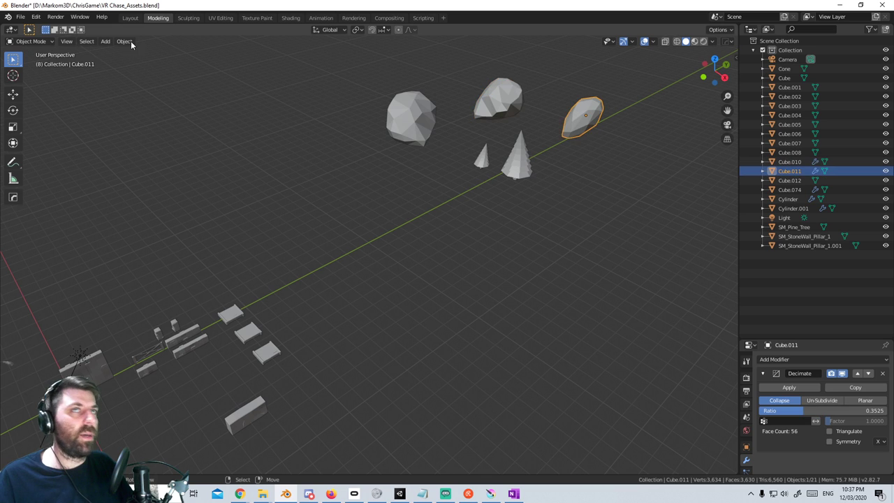
pyautogui.click(20, 17)
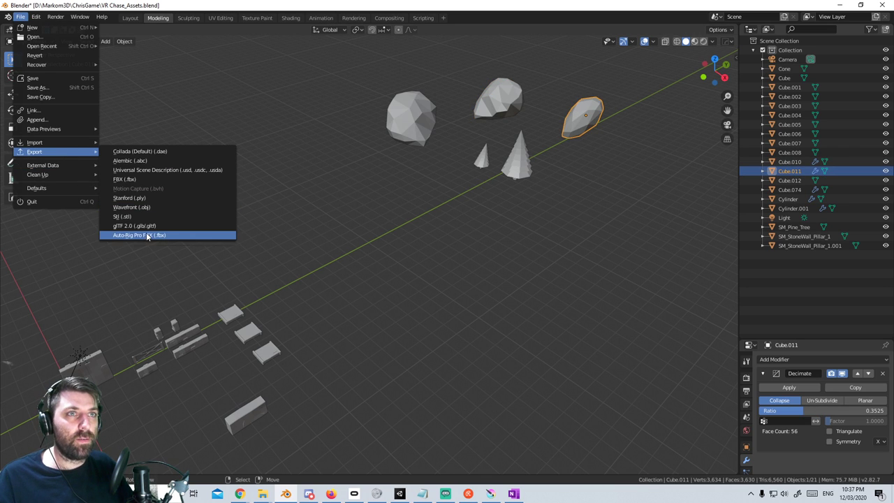
pyautogui.click(157, 179)
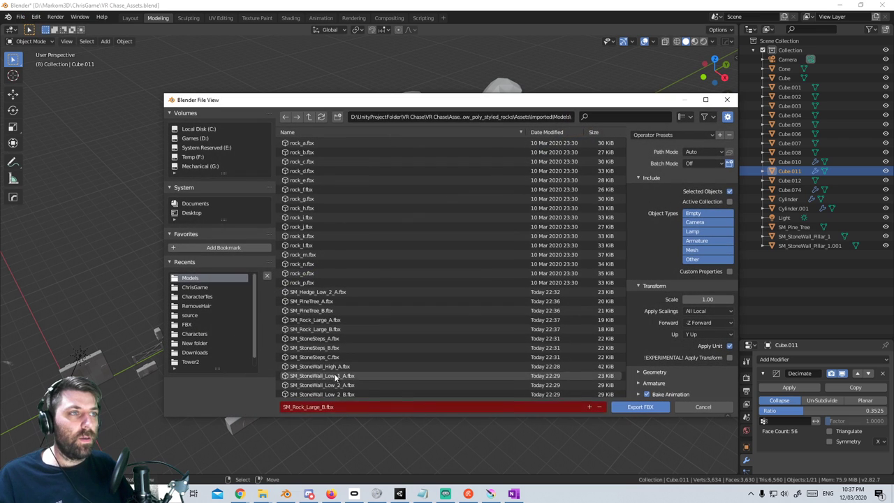
pyautogui.click(629, 406)
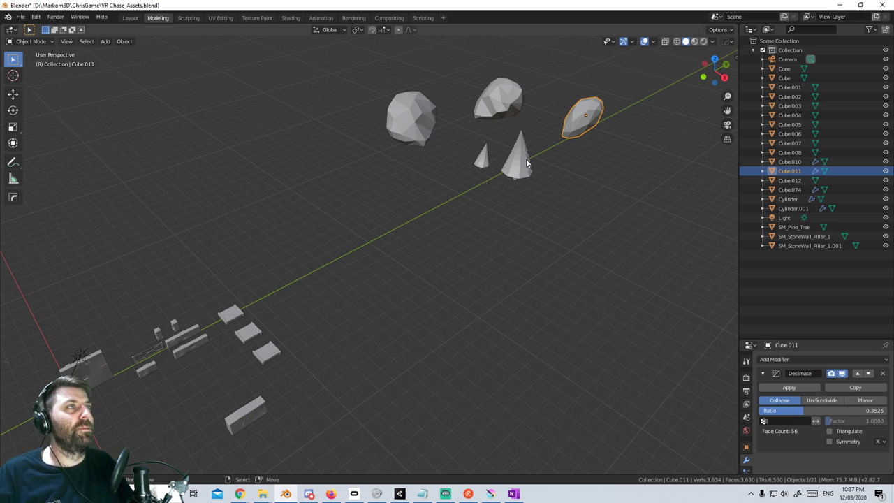
pyautogui.hotkey('ctrl', 's')
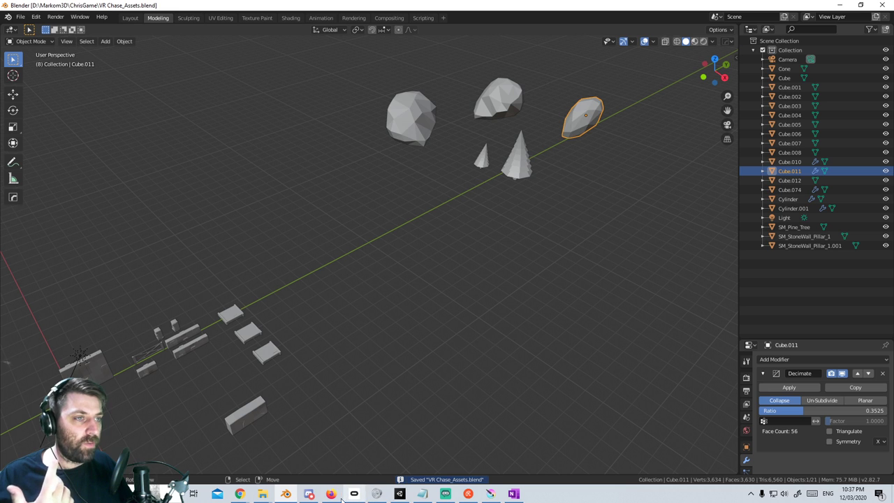
# In Unity, check SM_Hedge_Low_2_A, then open the rocks pack's Imported Textures folder
pyautogui.click(376, 494)
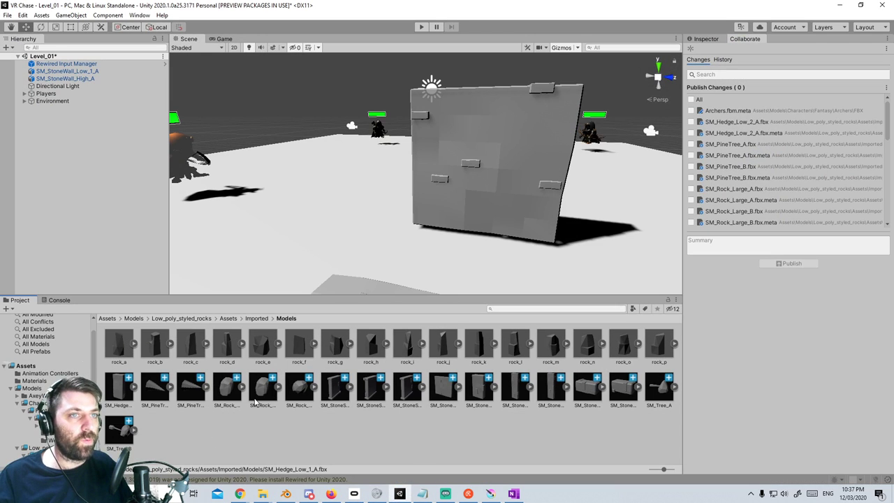
pyautogui.click(126, 389)
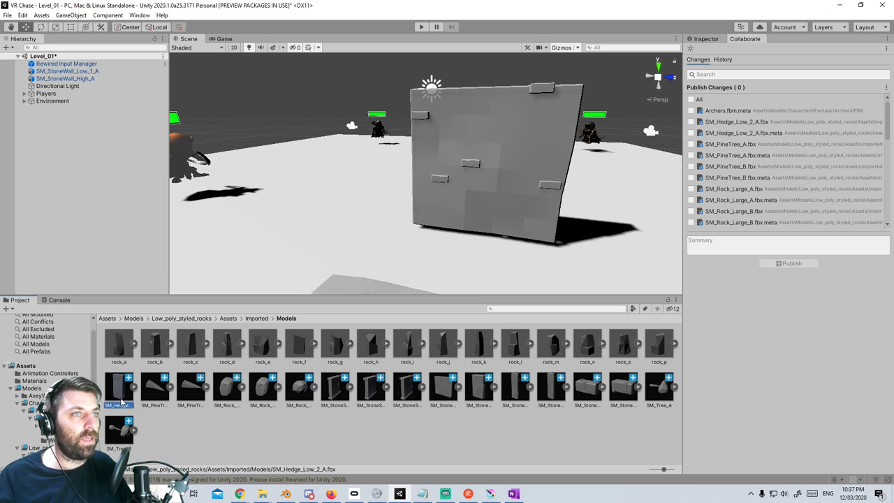
pyautogui.click(705, 39)
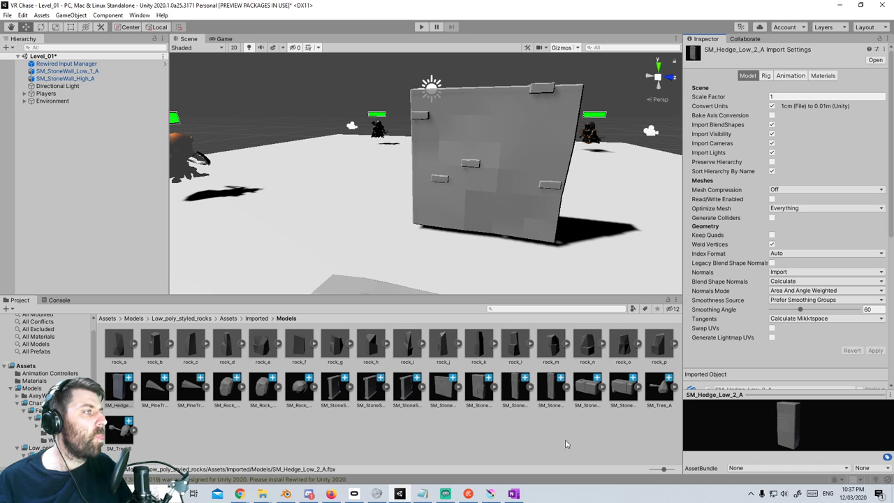
pyautogui.rightClick(214, 429)
pyautogui.click(167, 424)
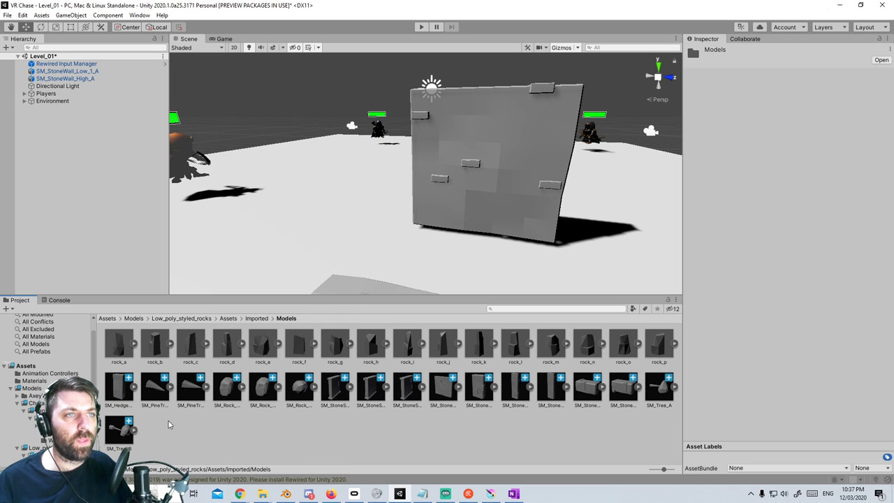
pyautogui.click(256, 318)
pyautogui.doubleClick(155, 343)
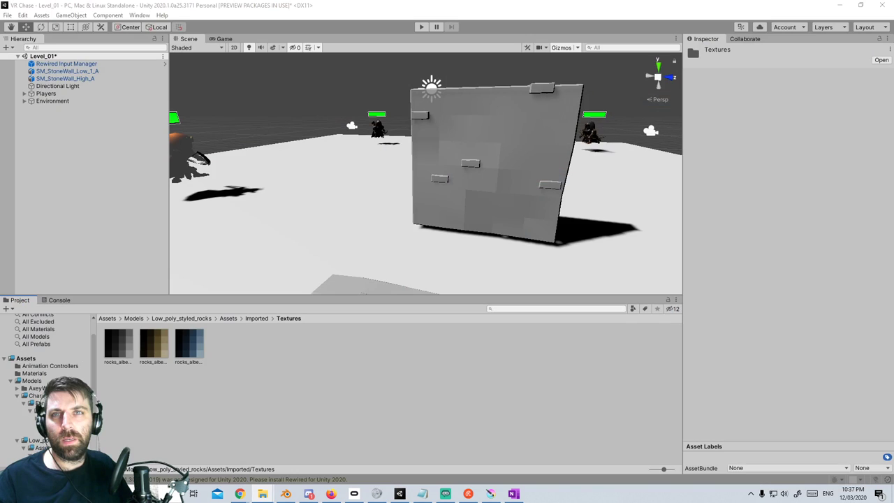
# Save As the Krita colour-swatch image into the Unity rocks Textures folder, then return to Unity
pyautogui.click(493, 495)
pyautogui.click(10, 15)
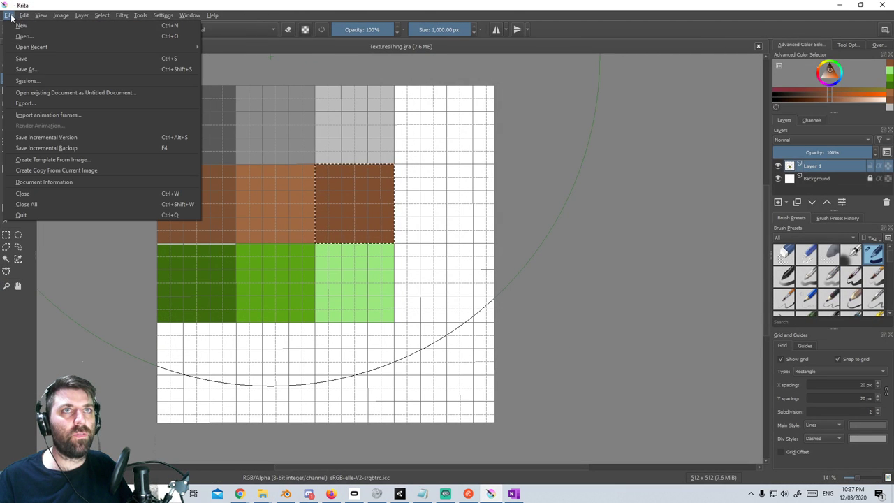
pyautogui.click(28, 69)
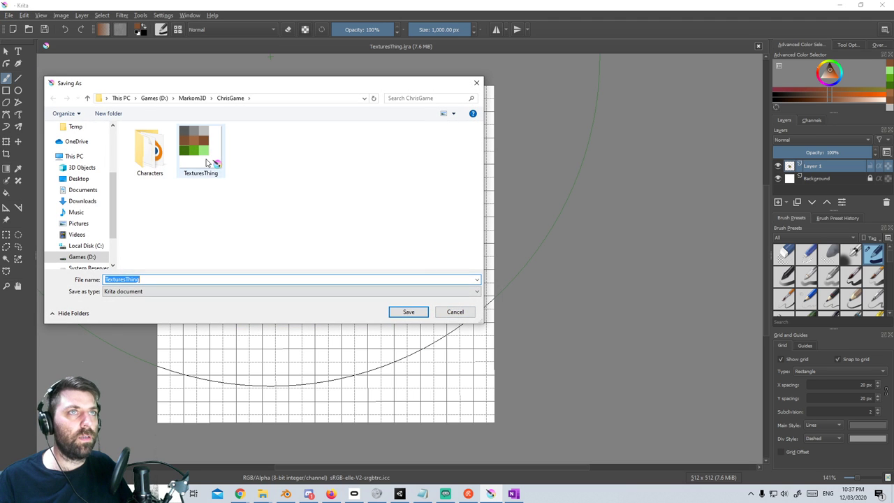
pyautogui.click(283, 105)
pyautogui.click(452, 312)
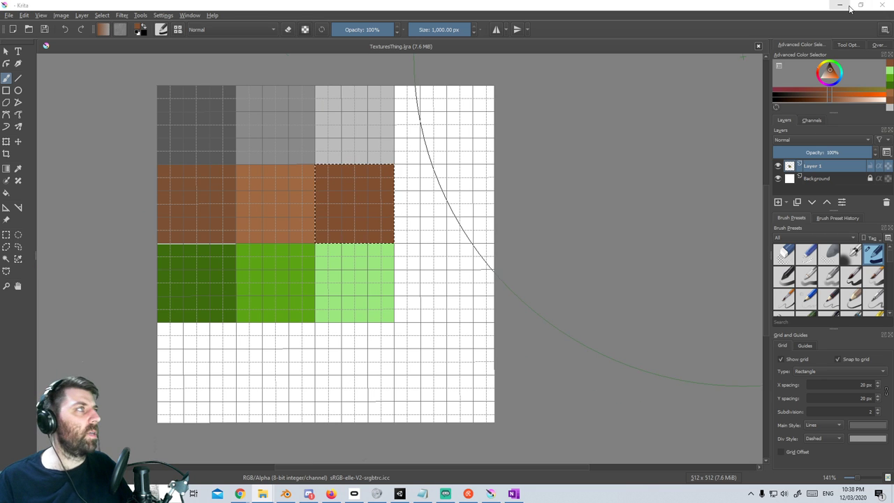
pyautogui.hotkey('alt', 'Tab')
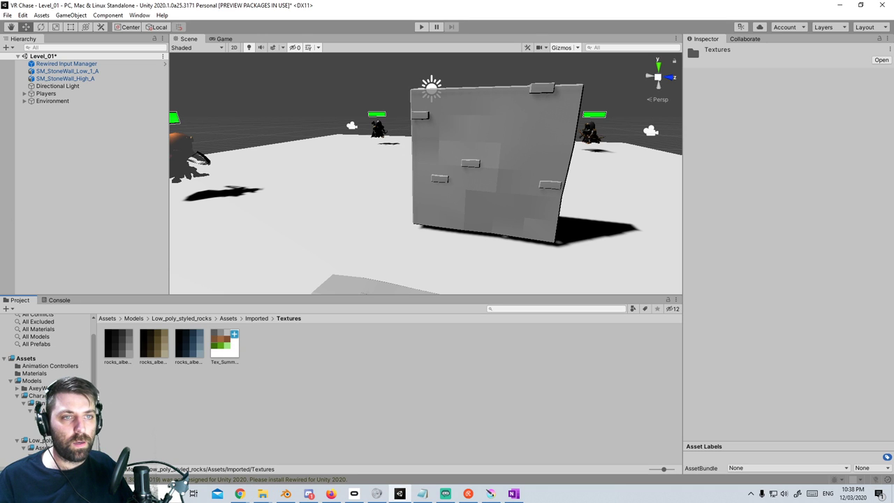
# Inspect the SM_StoneWall_Low_2_A model's import settings and its M_Summer_Pal material
pyautogui.click(256, 318)
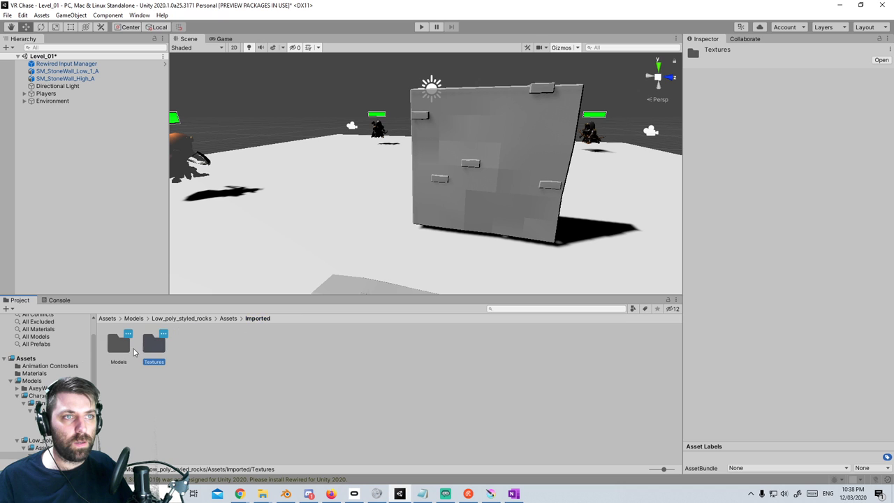
pyautogui.doubleClick(118, 345)
pyautogui.click(514, 391)
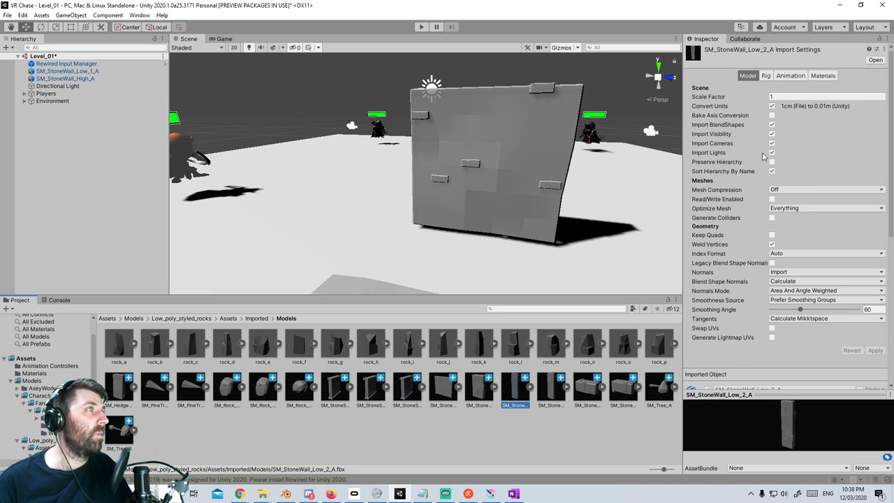
pyautogui.scroll(-8, 788, 168)
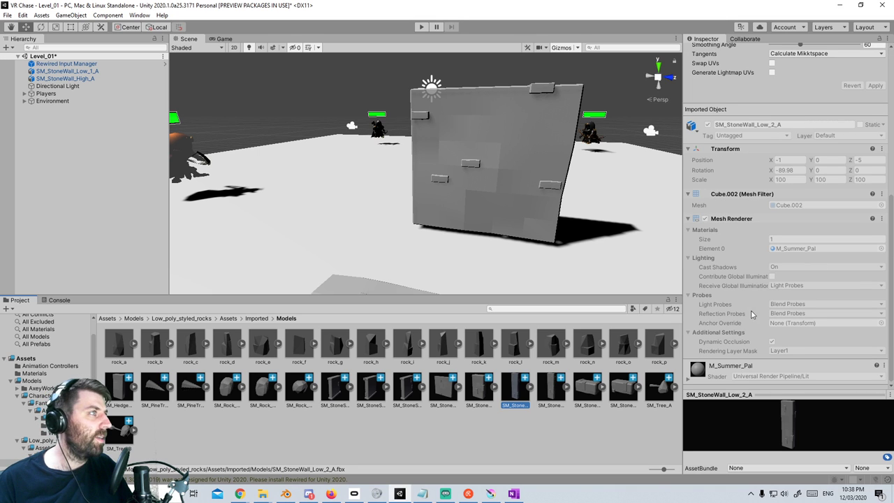
pyautogui.click(688, 381)
pyautogui.scroll(-5, 789, 356)
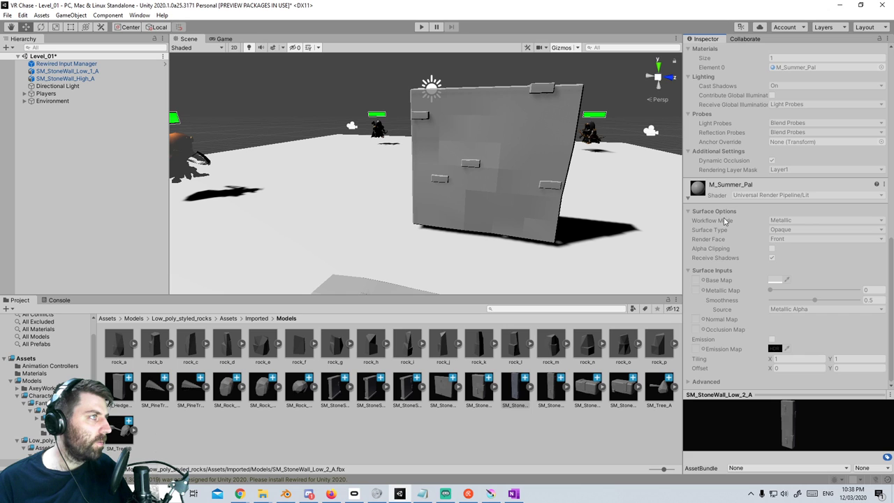
pyautogui.click(689, 198)
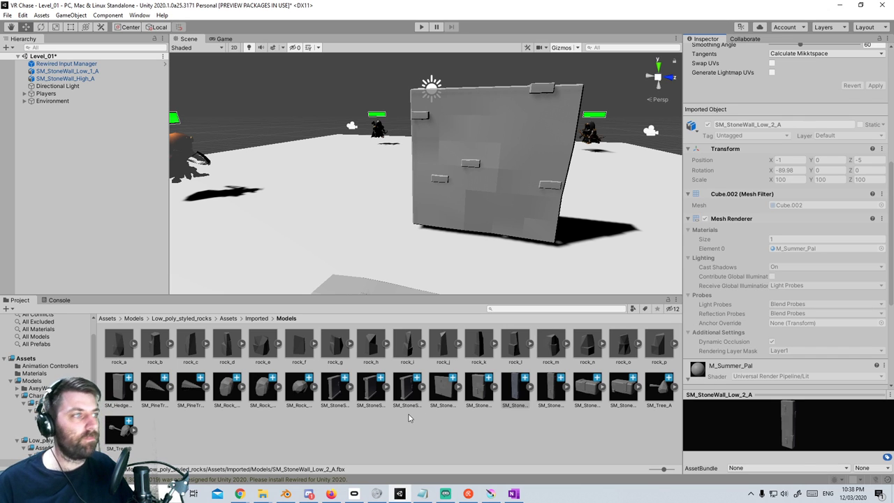
pyautogui.click(689, 365)
pyautogui.scroll(-3, 782, 279)
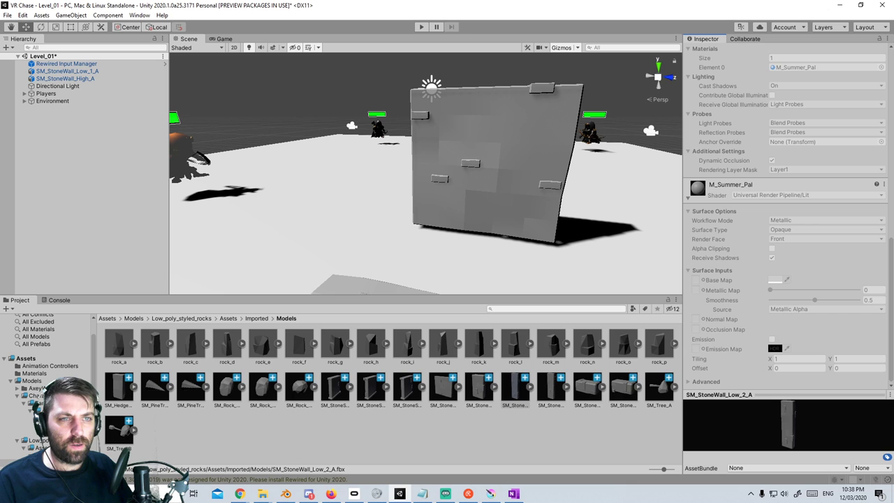
# Navigate up to the rocks pack's Assets and open its Materials folder
pyautogui.click(256, 317)
pyautogui.click(229, 317)
pyautogui.click(160, 363)
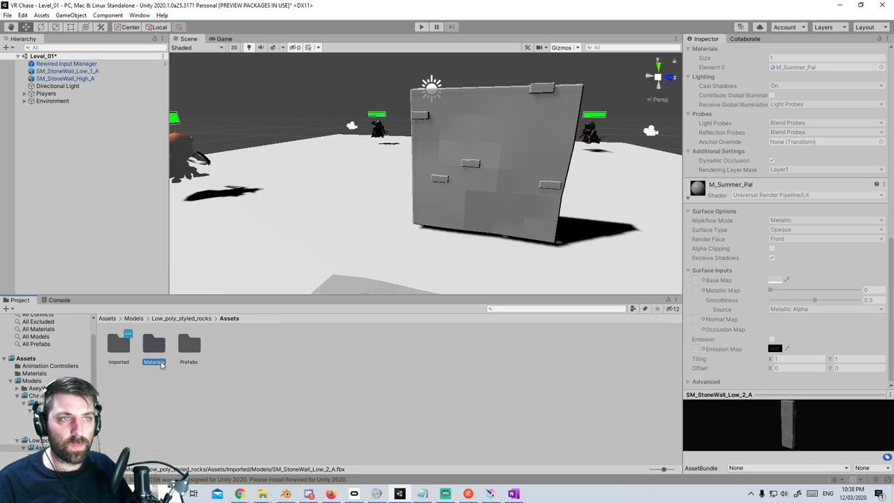
pyautogui.doubleClick(160, 363)
pyautogui.click(157, 346)
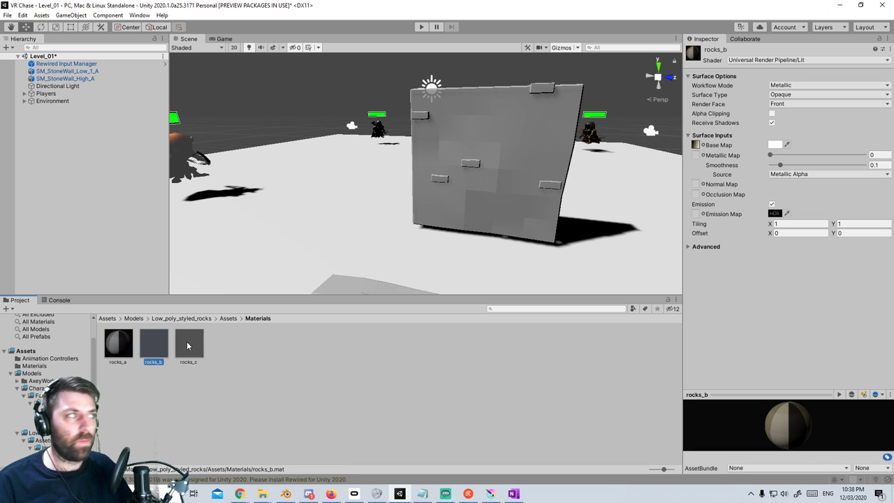
# Create a new material named Mat_Summer_Pal beside rocks_a, b and c in the Materials folder
pyautogui.rightClick(238, 347)
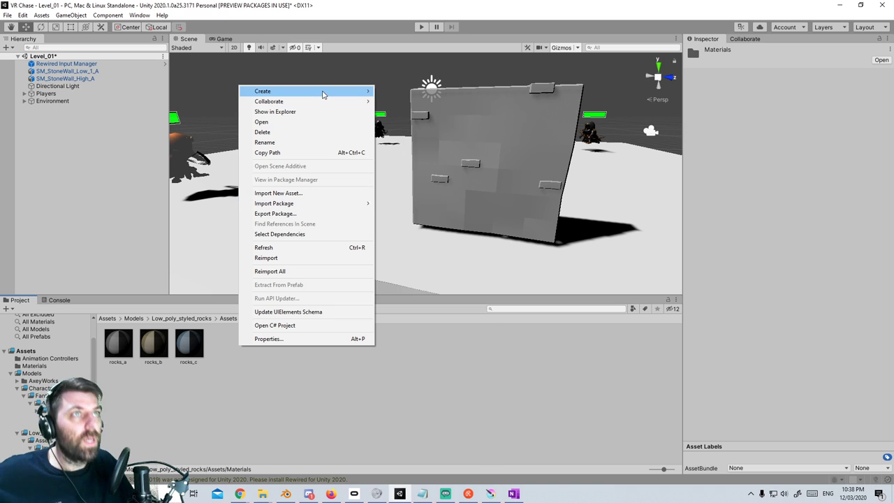
pyautogui.moveTo(262, 91)
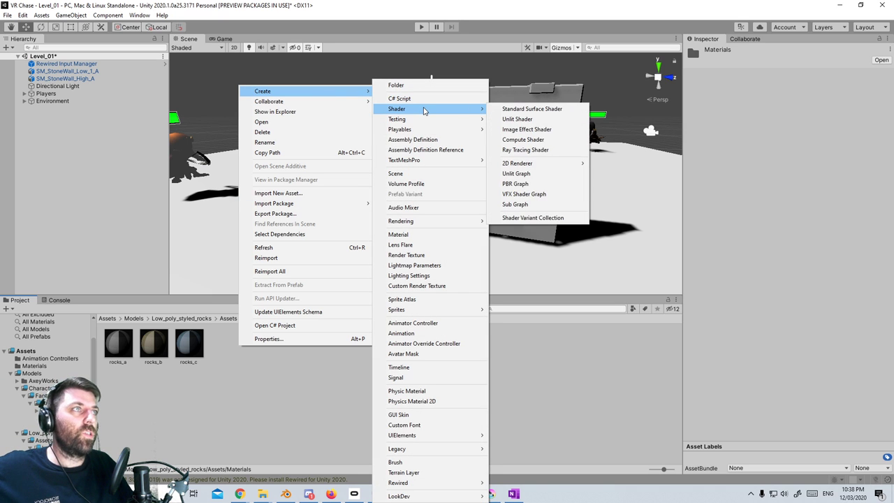
pyautogui.moveTo(396, 109)
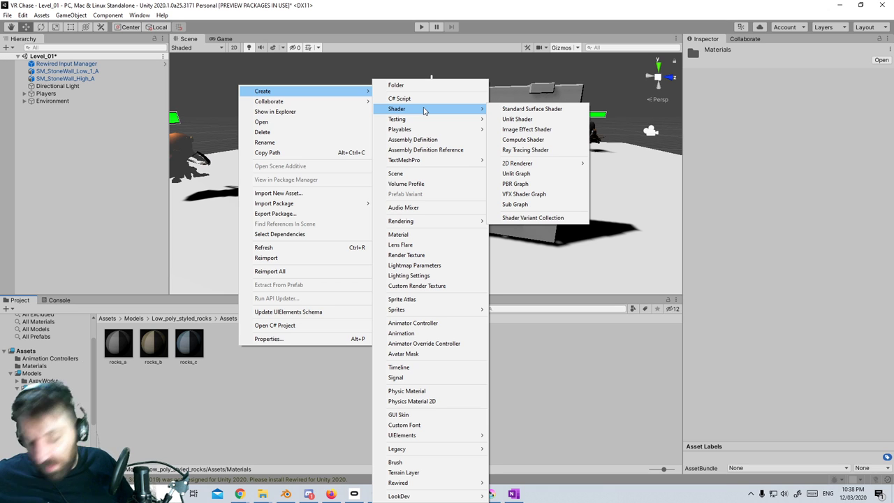
pyautogui.click(402, 234)
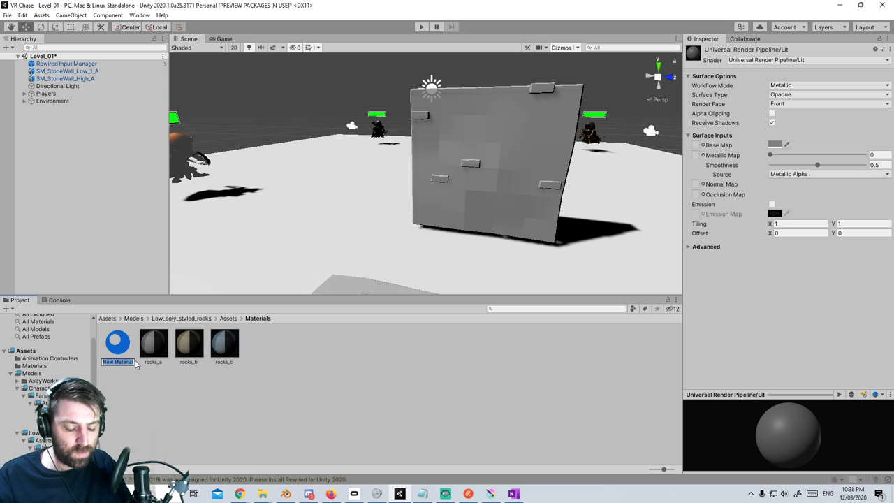
pyautogui.write('Mat_')
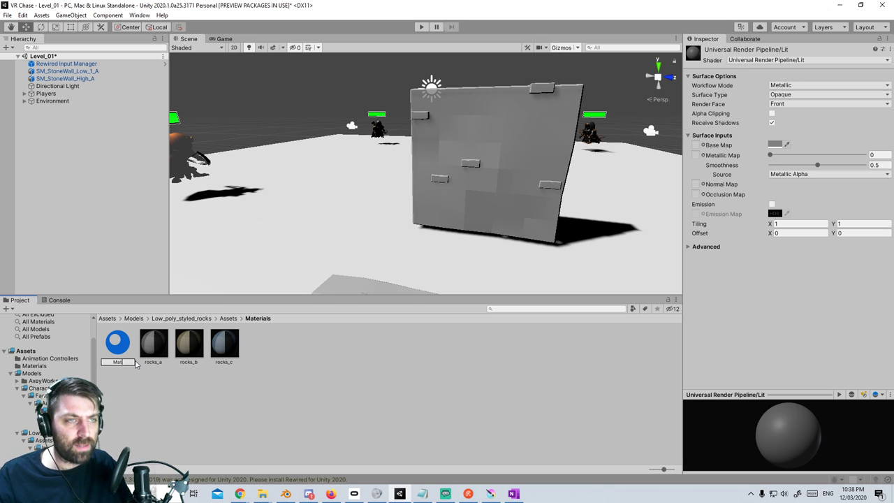
pyautogui.write('Summer')
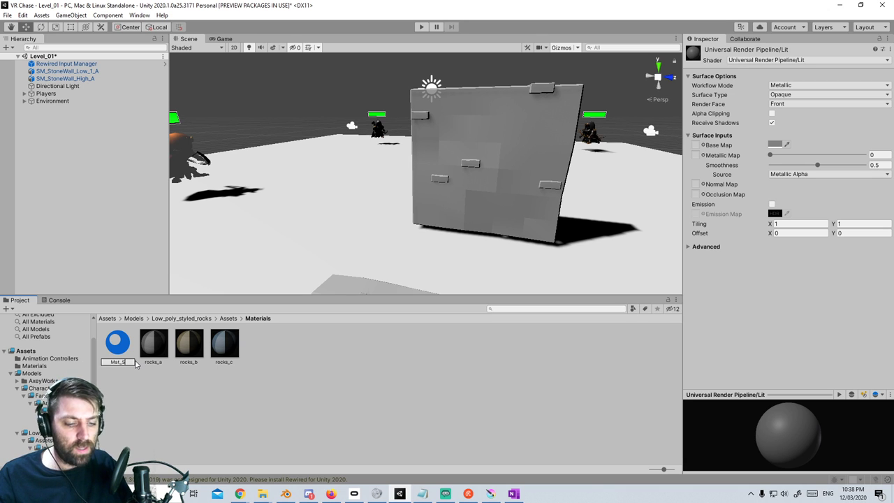
pyautogui.write('_Pal')
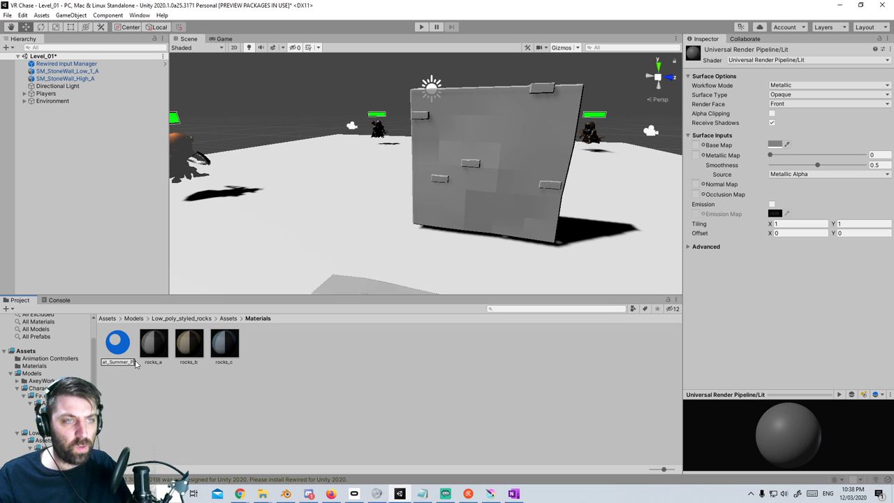
pyautogui.press('Return')
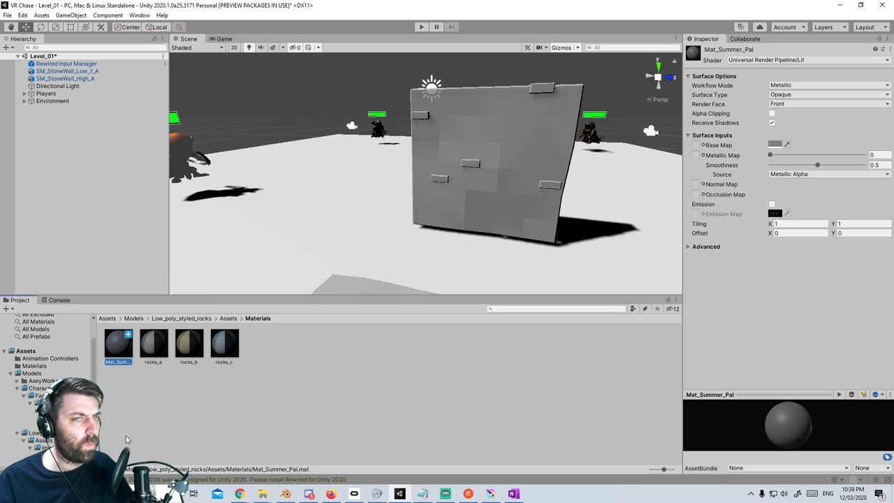
# Assign the Tex_Summer palette texture as Mat_Summer_Pal's base map
pyautogui.click(42, 456)
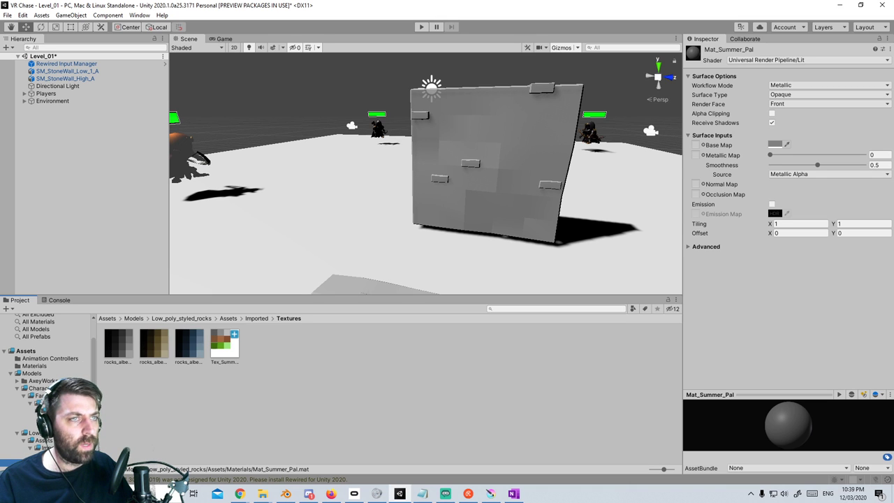
pyautogui.moveTo(224, 344)
pyautogui.mouseDown()
pyautogui.moveTo(737, 175)
pyautogui.moveTo(698, 144)
pyautogui.mouseUp()
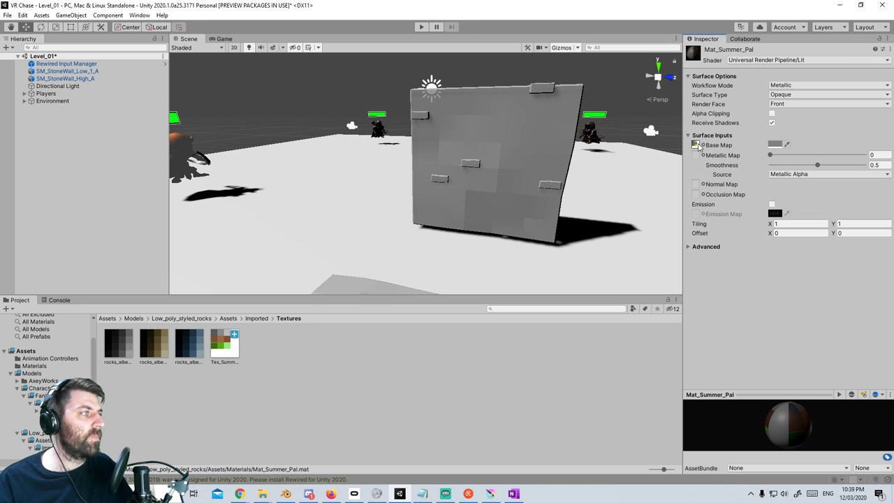
pyautogui.moveTo(749, 422); pyautogui.dragTo(802, 426)
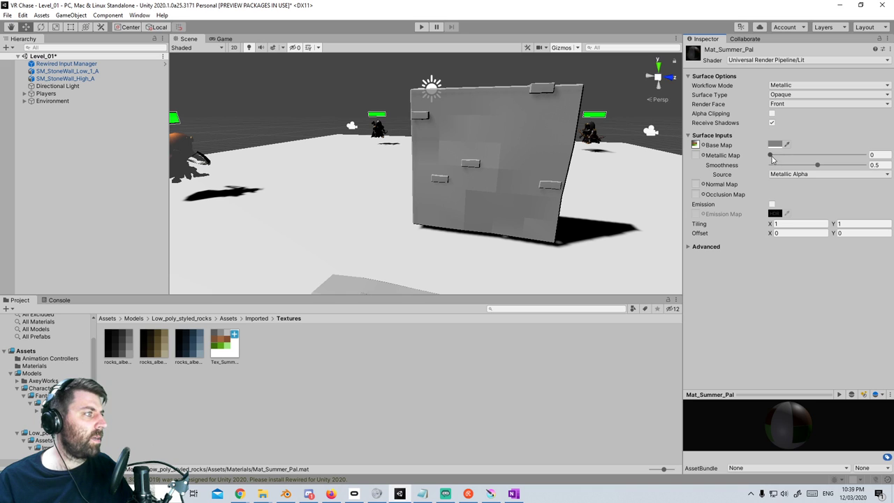
# Set Metallic and Smoothness both to 0, then select the tall stone wall
pyautogui.moveTo(770, 155); pyautogui.dragTo(713, 160)
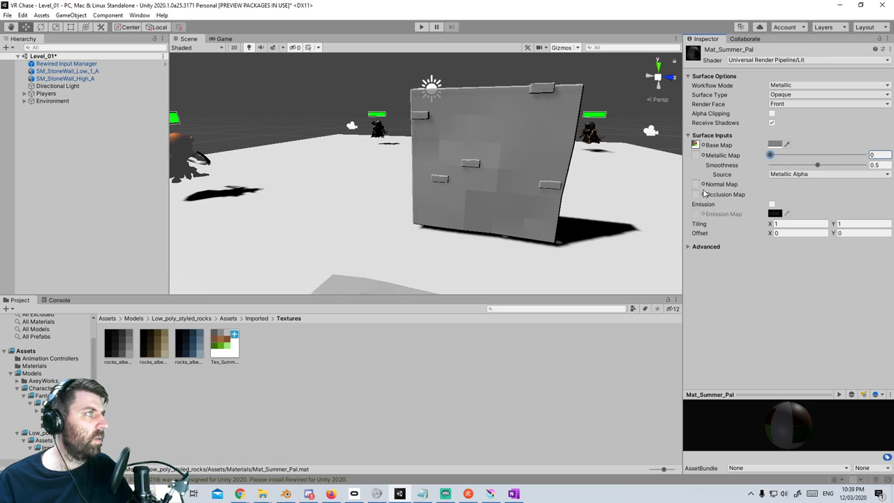
pyautogui.moveTo(817, 165); pyautogui.dragTo(756, 166)
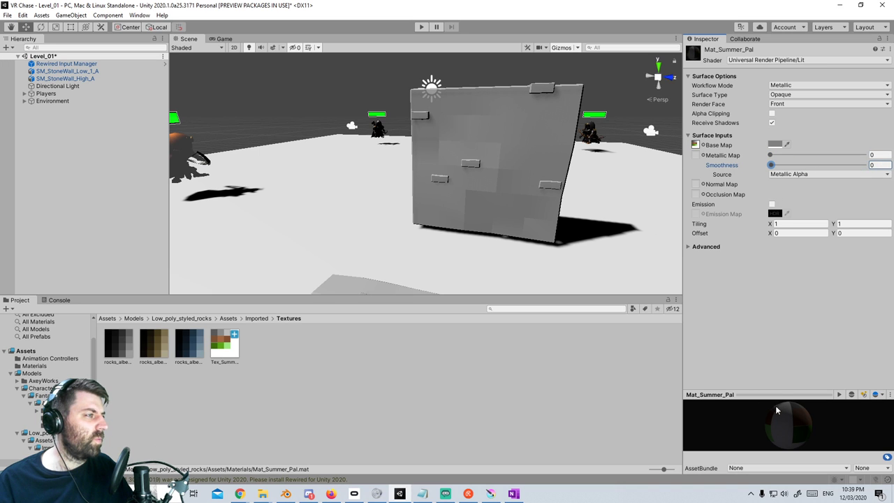
pyautogui.moveTo(775, 409); pyautogui.dragTo(746, 428)
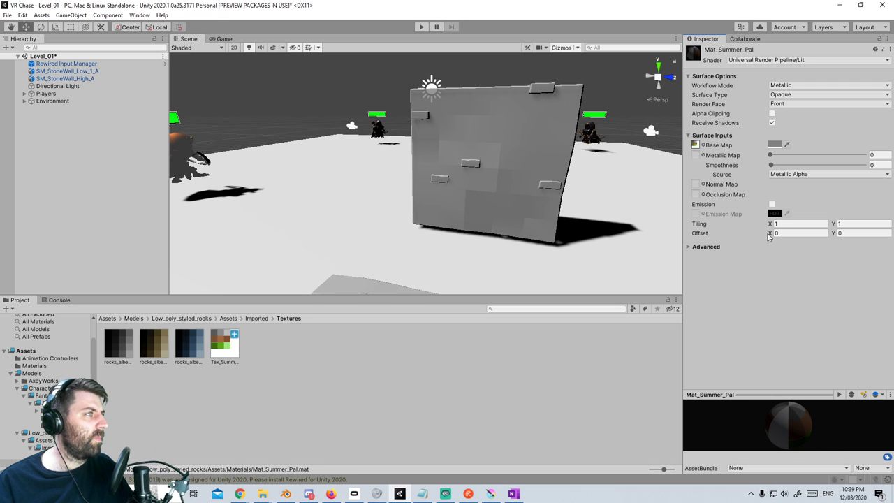
pyautogui.scroll(-5, 488, 269)
pyautogui.click(447, 178)
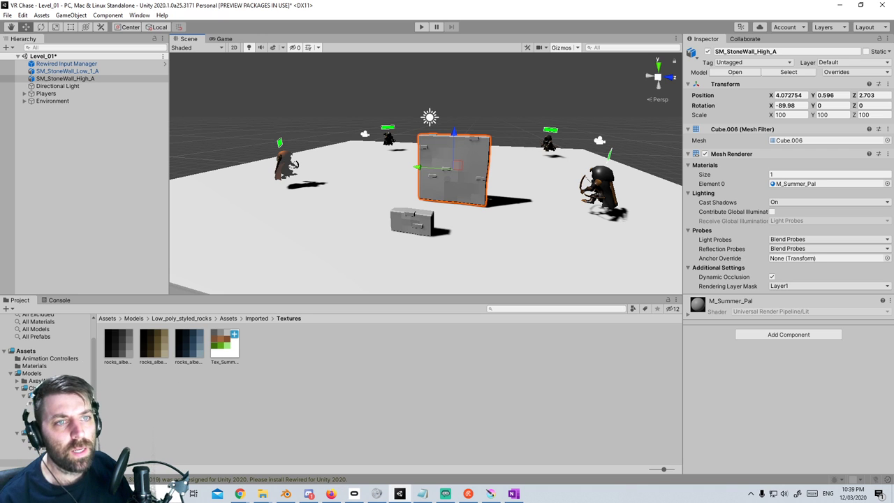
# Browse the imported models and inspect SM_Hedge_Low_2_A's import settings
pyautogui.click(42, 455)
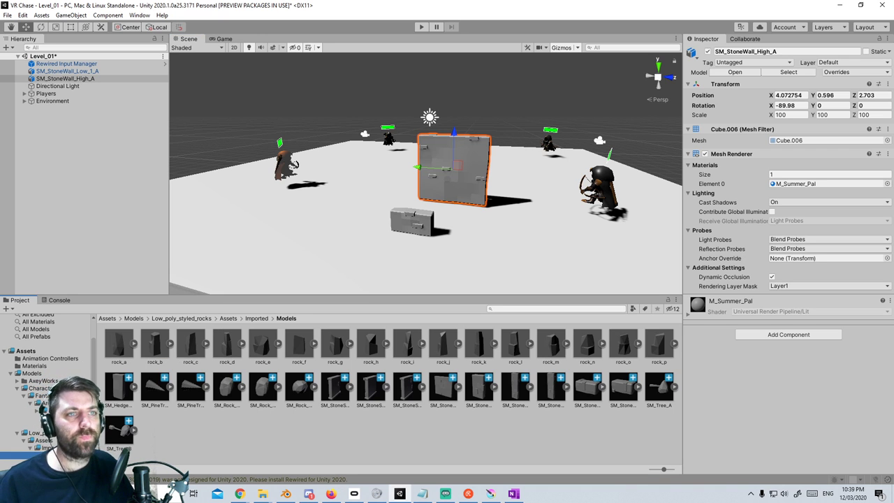
pyautogui.rightClick(116, 398)
pyautogui.click(605, 364)
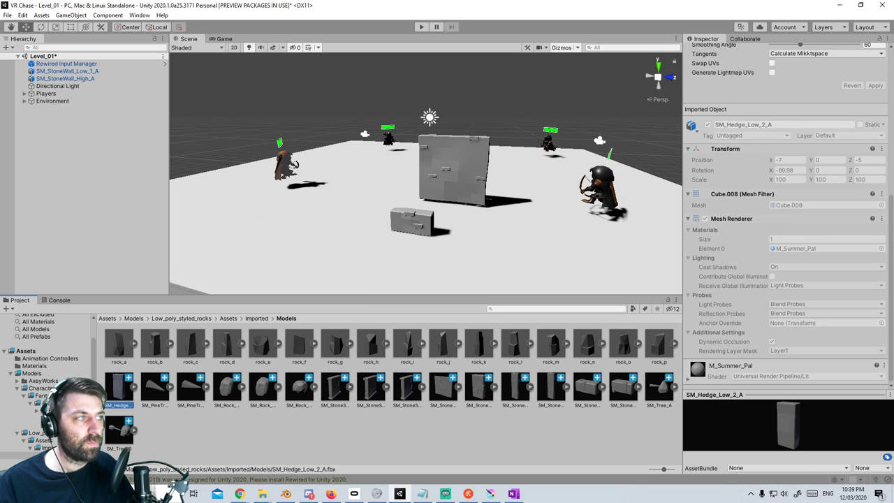
pyautogui.keyDown('shift'); pyautogui.click(120, 440); pyautogui.keyUp('shift')
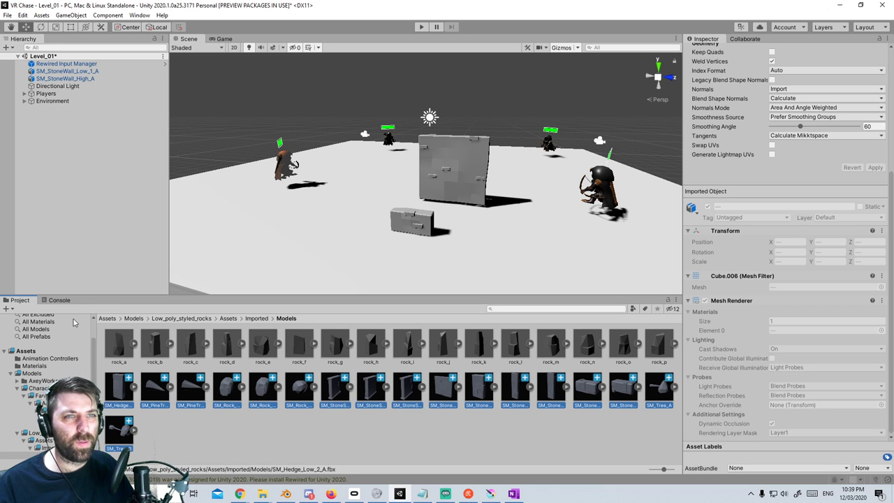
pyautogui.click(124, 393)
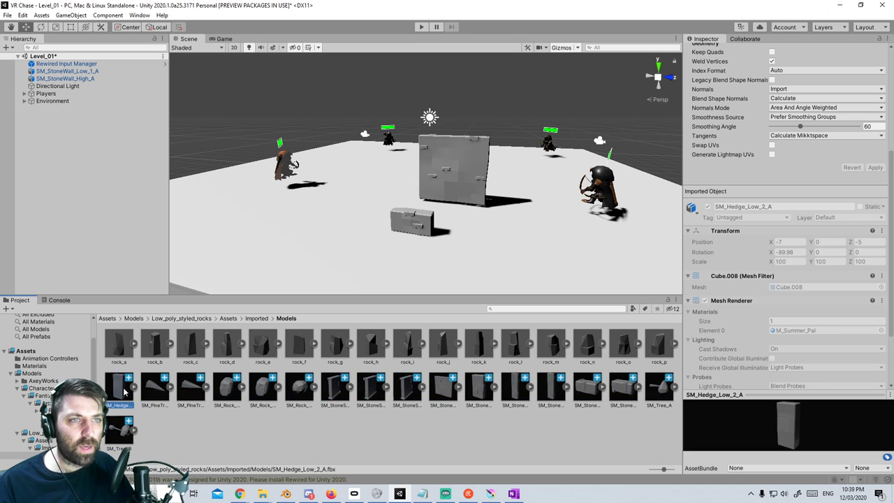
pyautogui.click(453, 176)
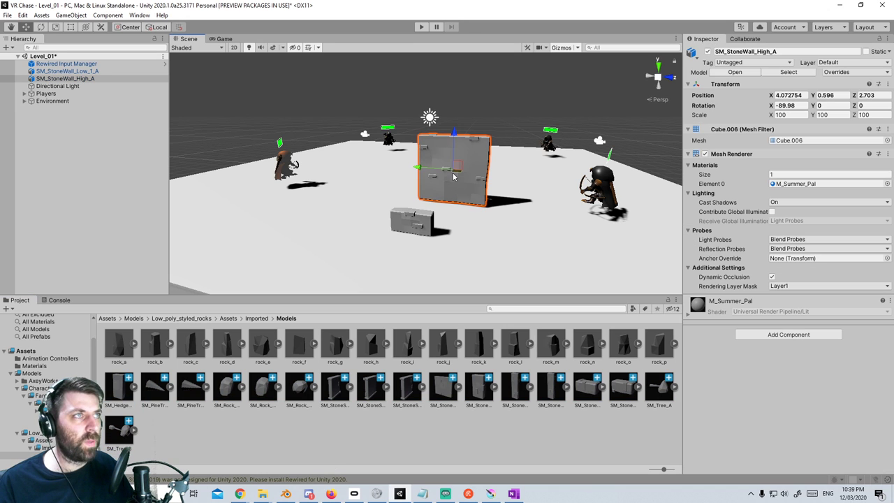
pyautogui.click(117, 391)
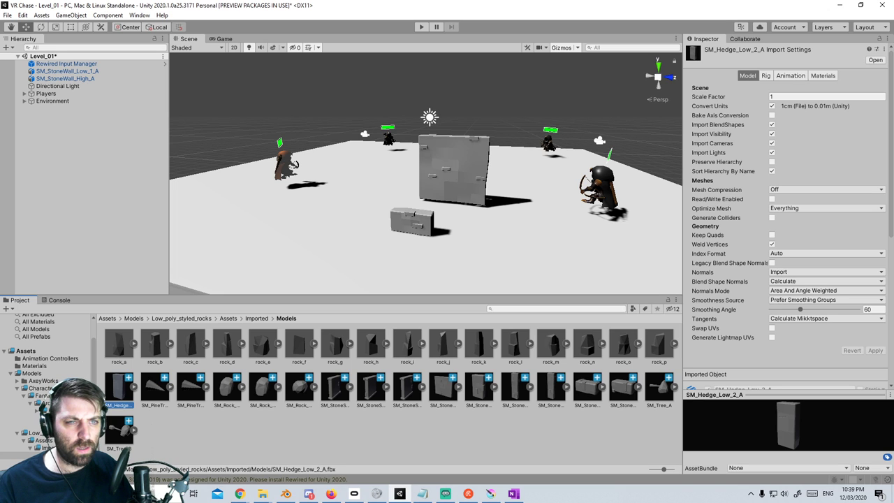
# Drag Mat_Summer_Pal onto the tall stone wall and pull the view back to see it
pyautogui.click(52, 456)
pyautogui.click(121, 353)
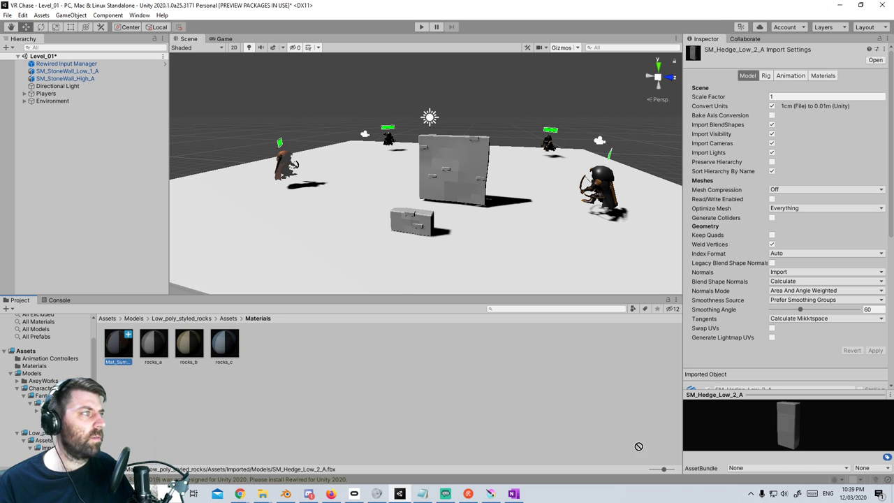
pyautogui.moveTo(638, 446); pyautogui.dragTo(705, 388)
pyautogui.click(698, 370)
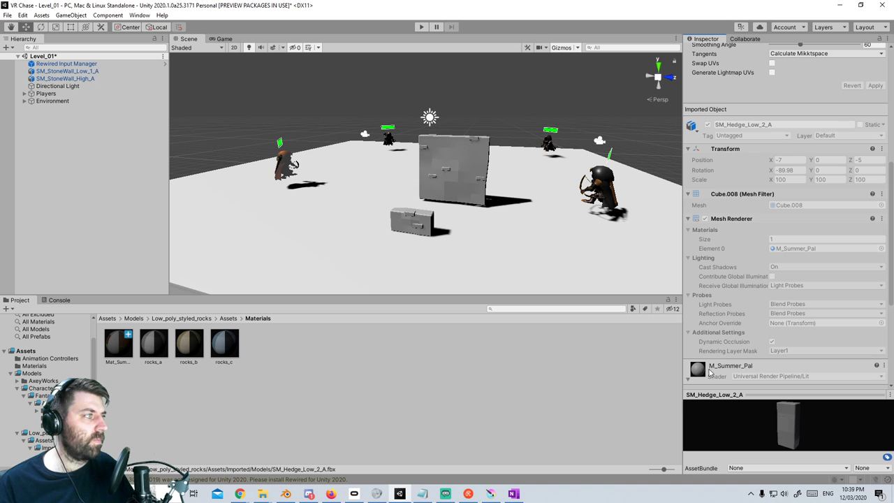
pyautogui.scroll(-5, 719, 349)
pyautogui.moveTo(127, 349); pyautogui.dragTo(438, 184)
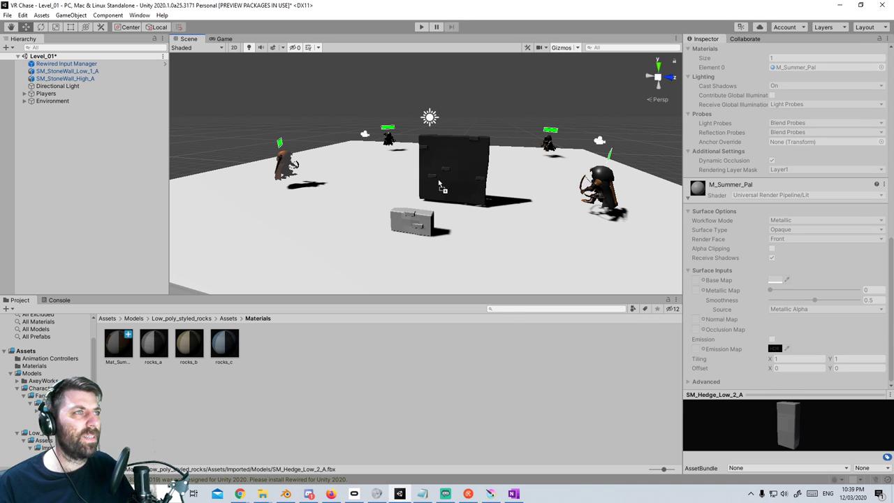
pyautogui.moveTo(502, 214); pyautogui.dragTo(400, 259, button='right')
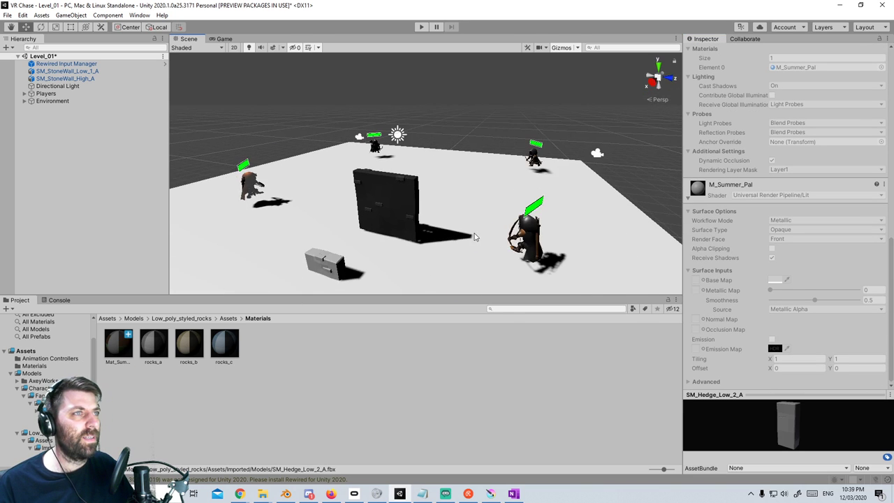
pyautogui.press('s')
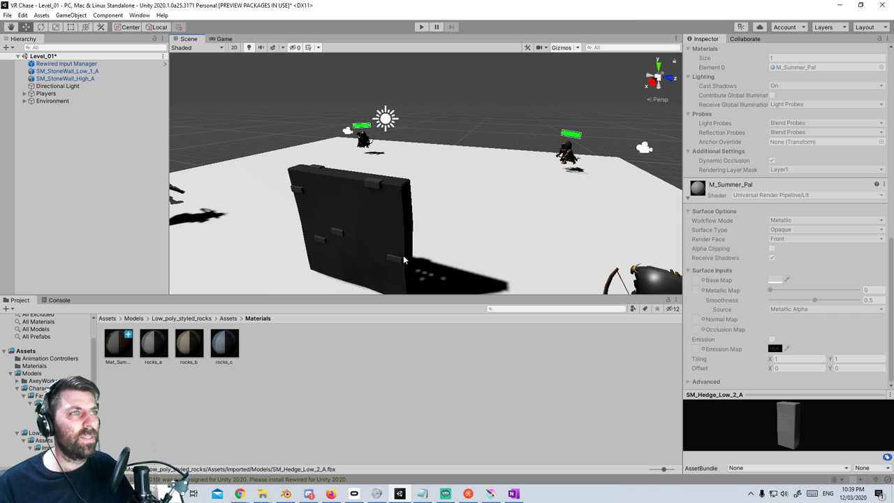
pyautogui.moveTo(400, 259)
pyautogui.mouseDown(button='right')
pyautogui.moveTo(398, 280)
pyautogui.moveTo(418, 259)
pyautogui.mouseUp(button='right')
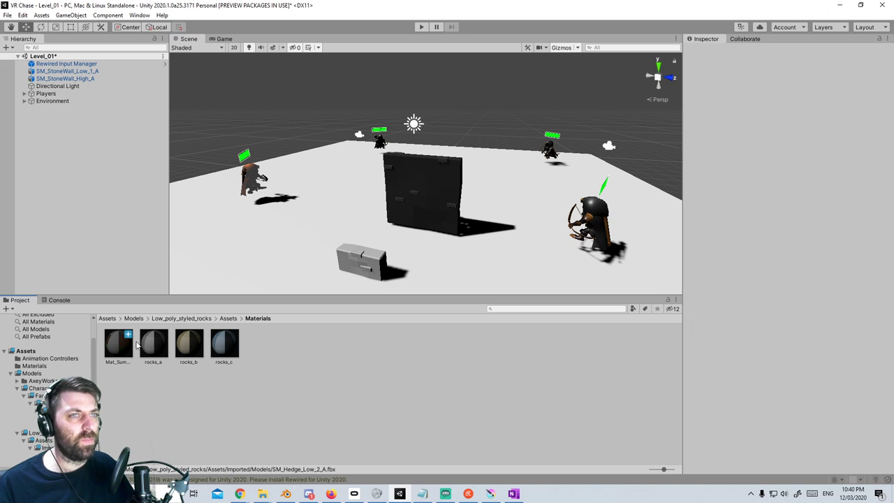
# Lower the tall stone wall to Y 0.43 and test-play the level
pyautogui.click(110, 361)
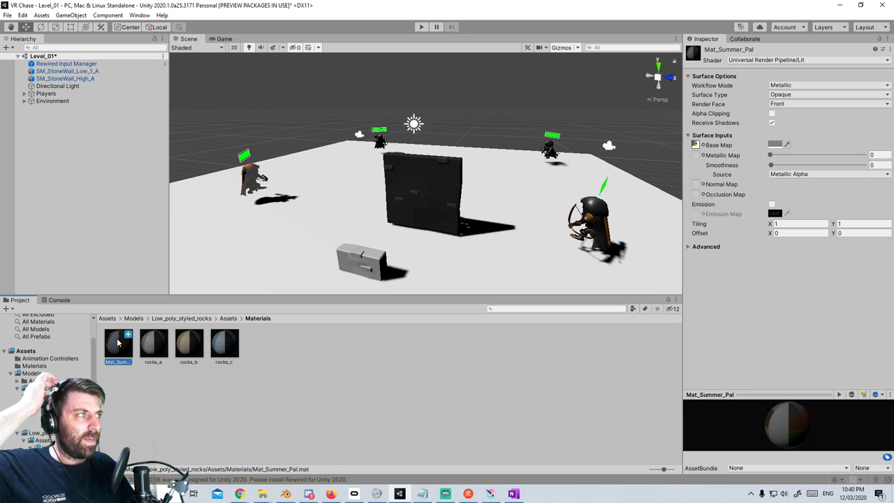
pyautogui.click(377, 281)
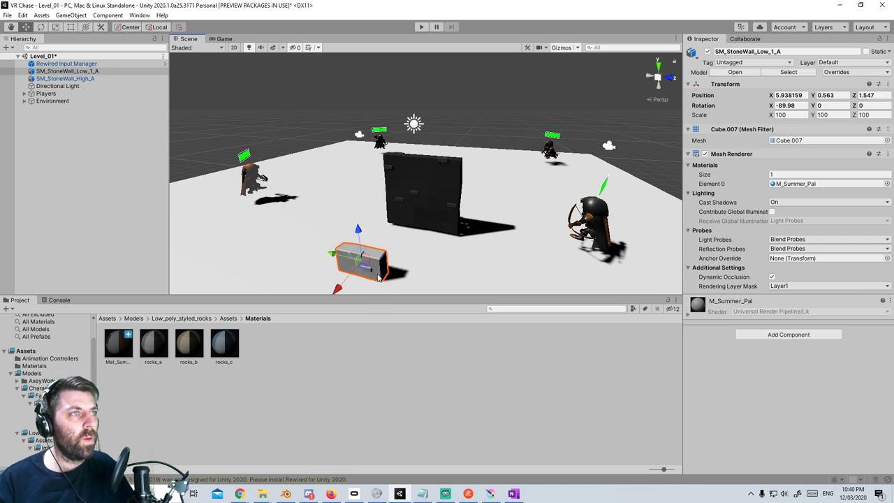
pyautogui.click(440, 198)
pyautogui.moveTo(427, 165); pyautogui.dragTo(427, 171)
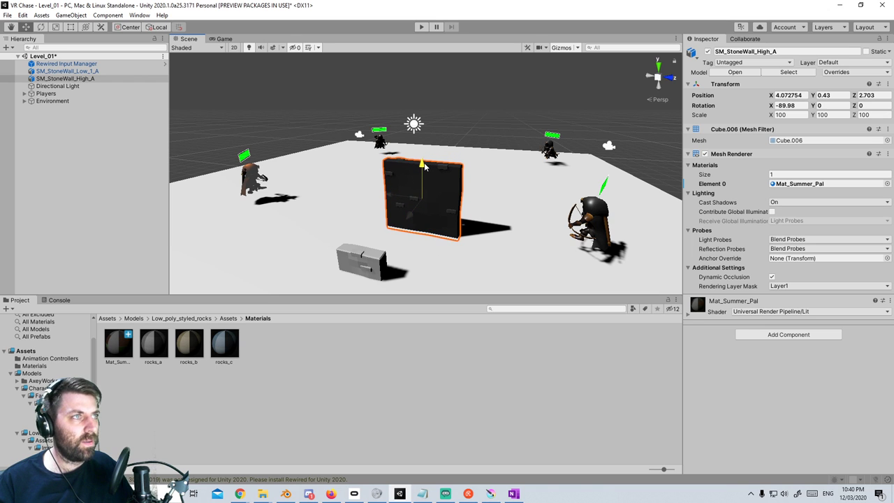
pyautogui.click(420, 26)
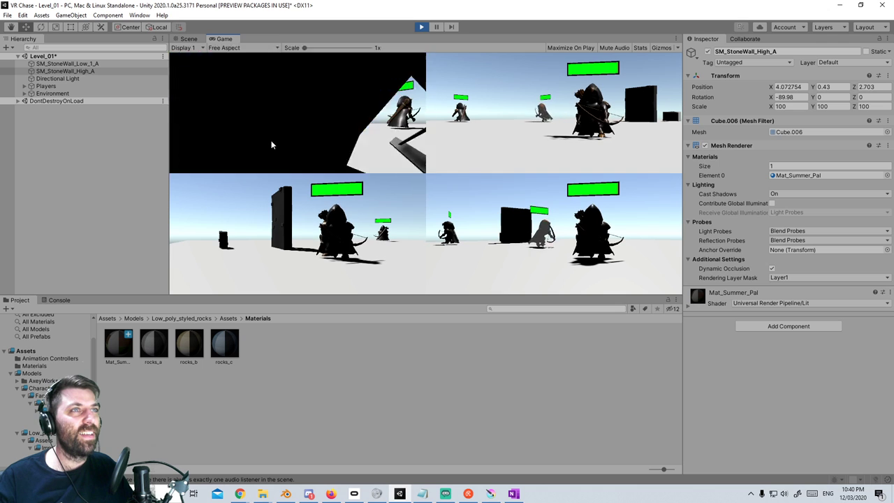
pyautogui.click(421, 27)
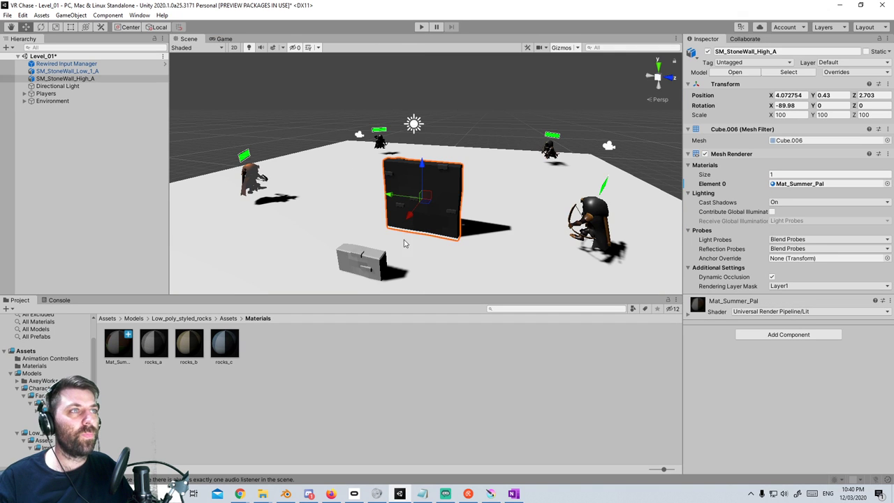
# Slide the low stone block SM_StoneWall_Low_1_A along X to about 8.23
pyautogui.keyDown('alt'); pyautogui.moveTo(403, 243); pyautogui.dragTo(384, 249); pyautogui.keyUp('alt')
pyautogui.click(414, 223)
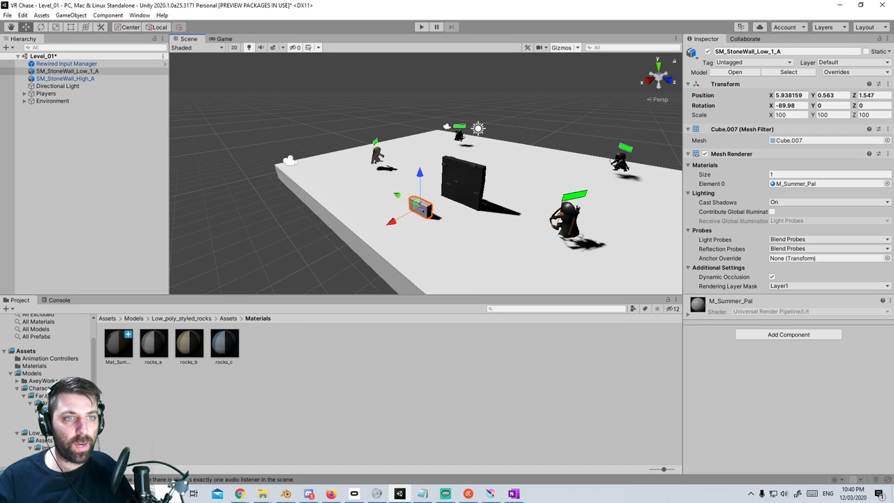
pyautogui.click(42, 454)
pyautogui.moveTo(419, 231)
pyautogui.keyDown('alt'); pyautogui.mouseDown()
pyautogui.moveTo(398, 197)
pyautogui.moveTo(356, 207)
pyautogui.moveTo(518, 248)
pyautogui.moveTo(514, 256)
pyautogui.mouseUp(); pyautogui.keyUp('alt')
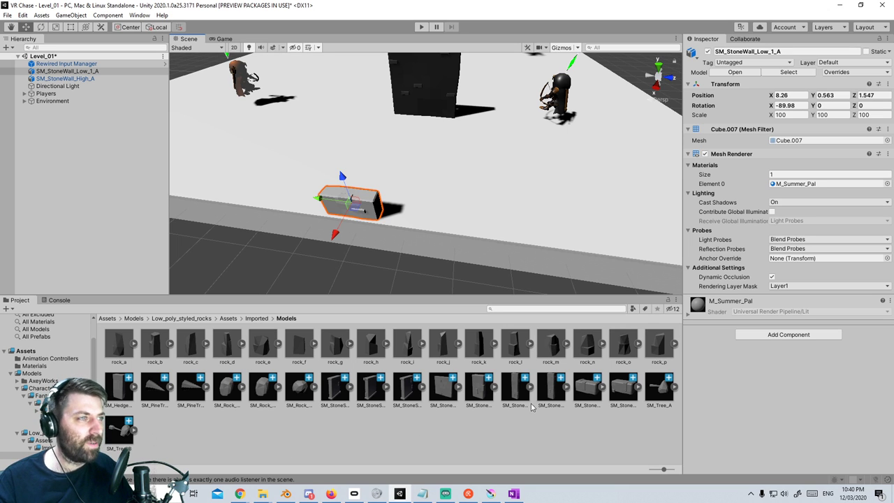
# Drop SM_StoneWall_Low_Pillar_A into the scene at X 8.23, Z 1.58 beside the low wall
pyautogui.click(414, 230)
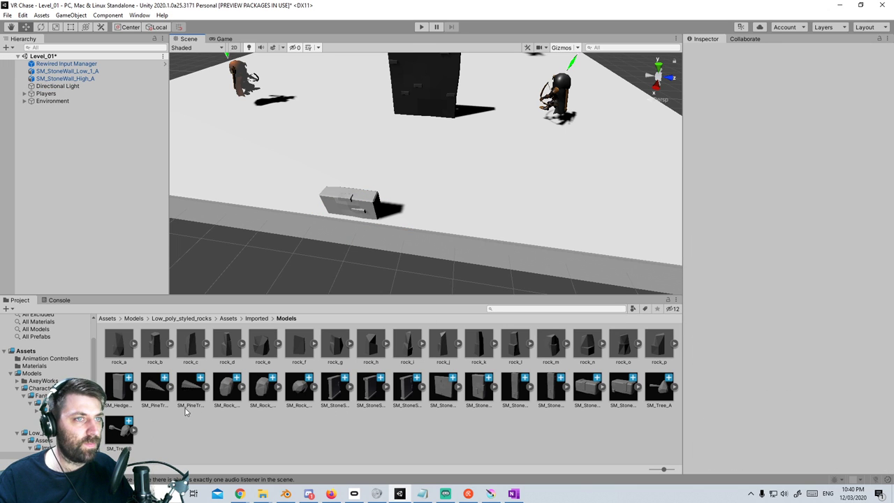
pyautogui.moveTo(191, 391)
pyautogui.mouseDown()
pyautogui.moveTo(422, 248)
pyautogui.moveTo(205, 397)
pyautogui.mouseUp()
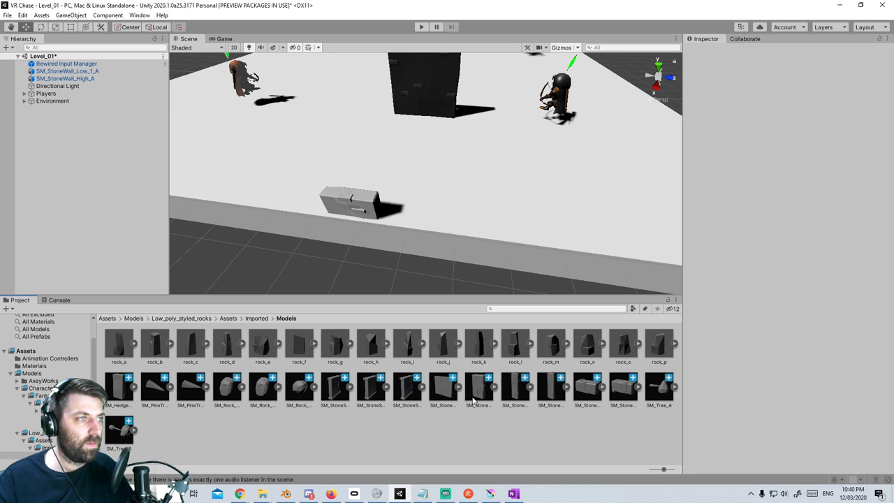
pyautogui.moveTo(482, 395); pyautogui.dragTo(460, 414)
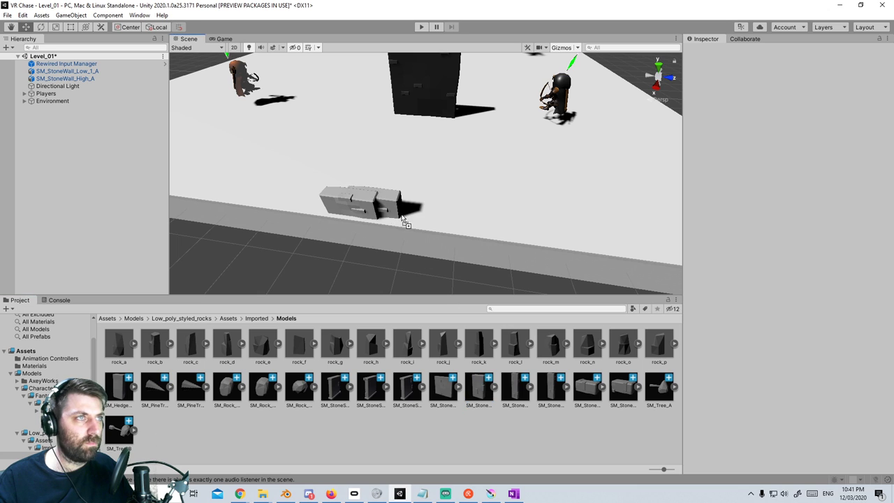
pyautogui.moveTo(580, 403); pyautogui.dragTo(403, 218)
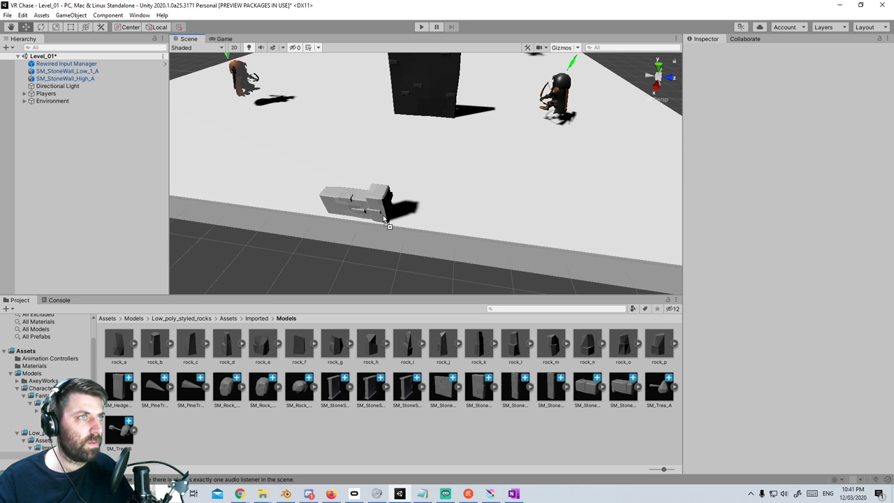
pyautogui.moveTo(389, 222); pyautogui.dragTo(388, 221)
pyautogui.moveTo(389, 221)
pyautogui.mouseDown(button='right')
pyautogui.moveTo(884, 198)
pyautogui.moveTo(890, 216)
pyautogui.mouseUp(button='right')
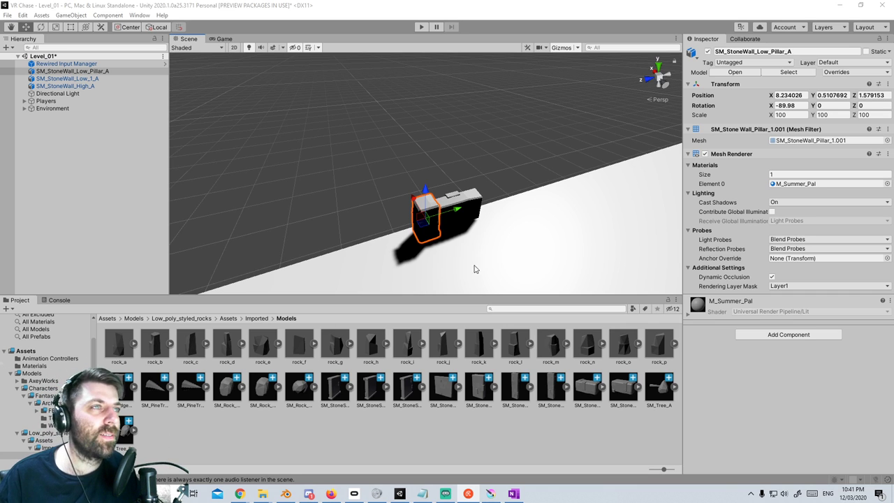
# Frame SM_StoneWall_Low_1_A and drag Tex_SummerPalette from Imported/Textures onto it
pyautogui.click(475, 216)
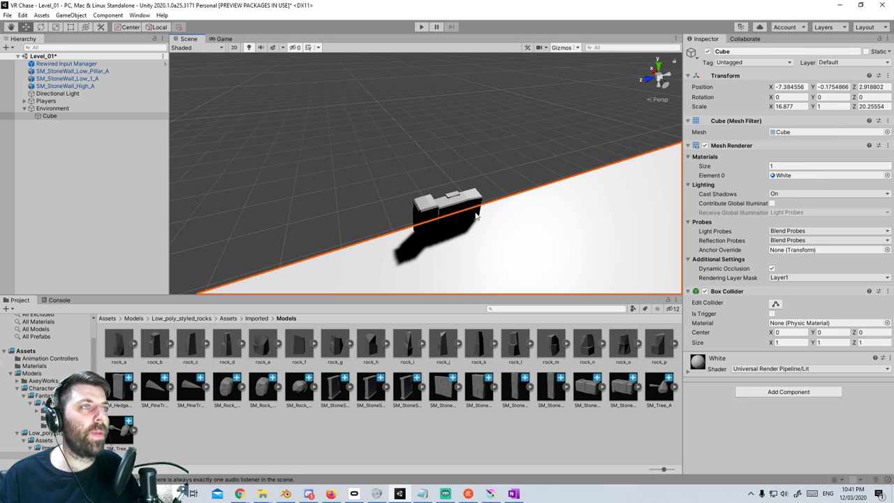
pyautogui.click(451, 230)
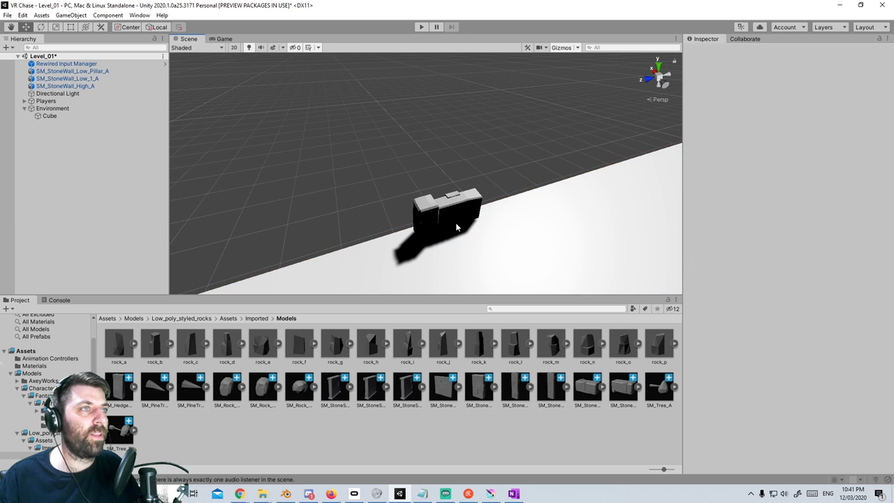
pyautogui.moveTo(465, 253); pyautogui.dragTo(427, 234, button='middle')
pyautogui.press('f')
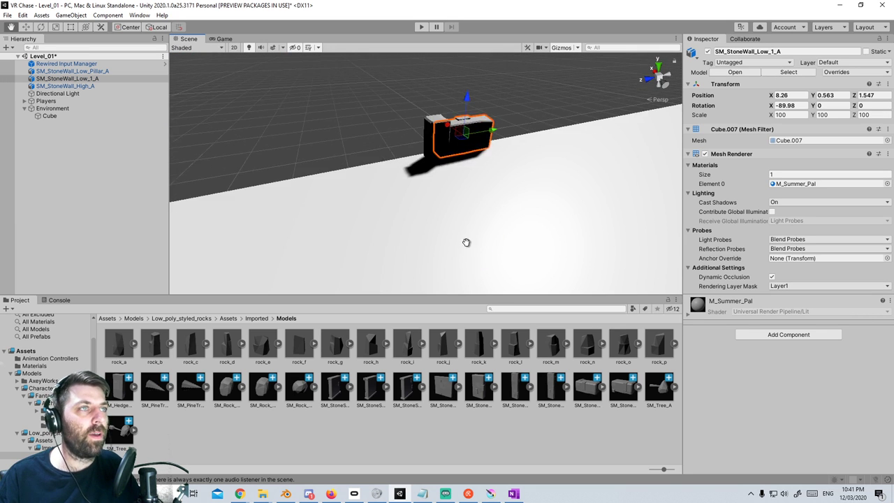
pyautogui.moveTo(459, 247)
pyautogui.keyDown('alt'); pyautogui.mouseDown()
pyautogui.moveTo(407, 247)
pyautogui.moveTo(374, 207)
pyautogui.moveTo(301, 178)
pyautogui.moveTo(230, 195)
pyautogui.moveTo(249, 216)
pyautogui.moveTo(335, 209)
pyautogui.mouseUp(); pyautogui.keyUp('alt')
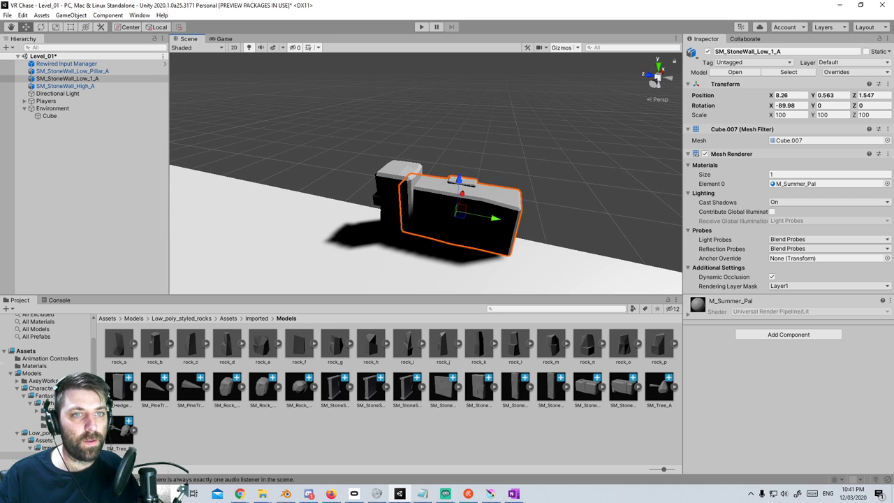
pyautogui.click(42, 448)
pyautogui.click(52, 455)
pyautogui.click(52, 463)
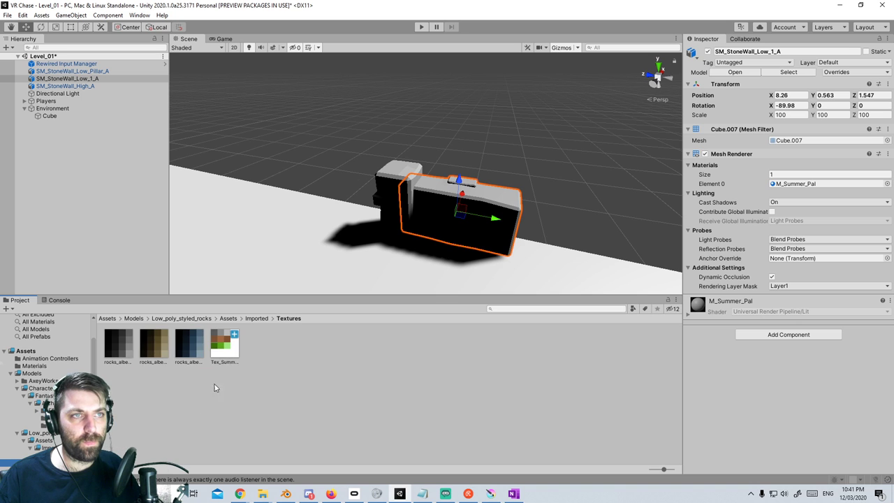
pyautogui.moveTo(224, 344); pyautogui.dragTo(441, 223)
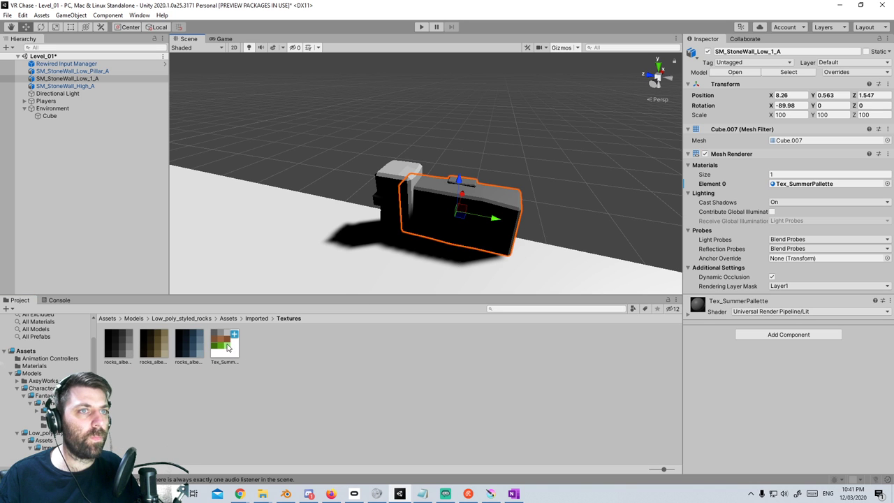
# Select the directional light and frame the view on it
pyautogui.moveTo(386, 190); pyautogui.dragTo(200, 125, button='right')
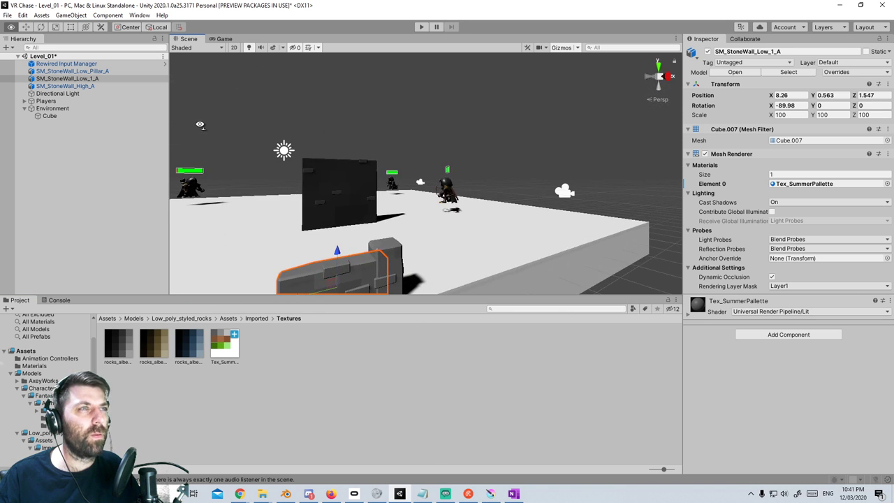
pyautogui.click(284, 149)
pyautogui.press('f')
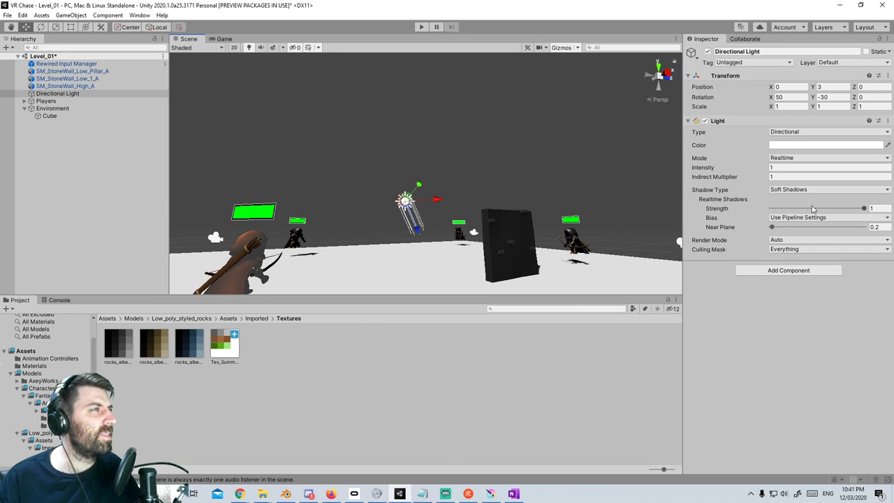
# Set the directional light's shadow strength to 0.755 and its colour to warm off-white FFFFED
pyautogui.moveTo(577, 223); pyautogui.dragTo(535, 277, button='right')
pyautogui.moveTo(863, 208)
pyautogui.mouseDown()
pyautogui.moveTo(891, 208)
pyautogui.moveTo(841, 208)
pyautogui.mouseUp()
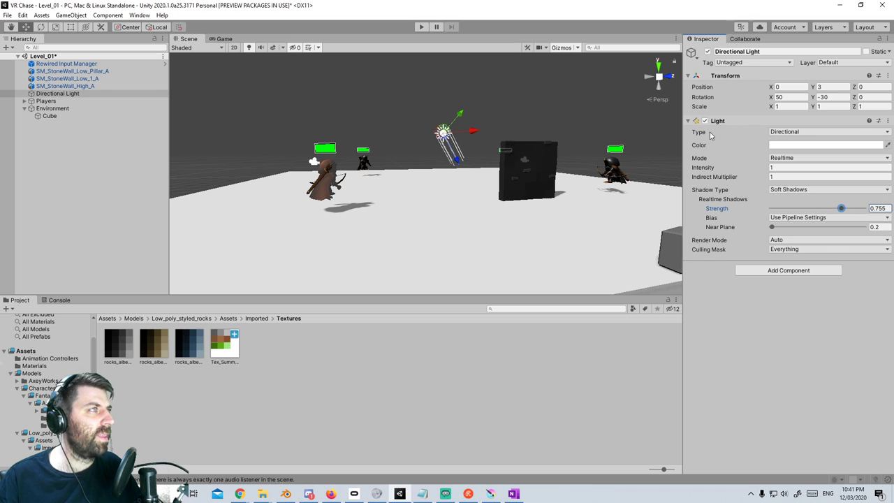
pyautogui.click(803, 134)
pyautogui.click(802, 136)
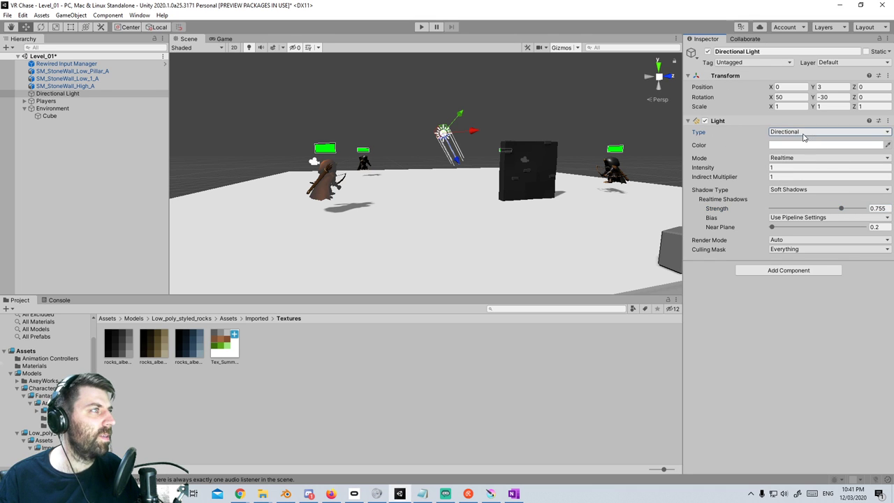
pyautogui.click(801, 146)
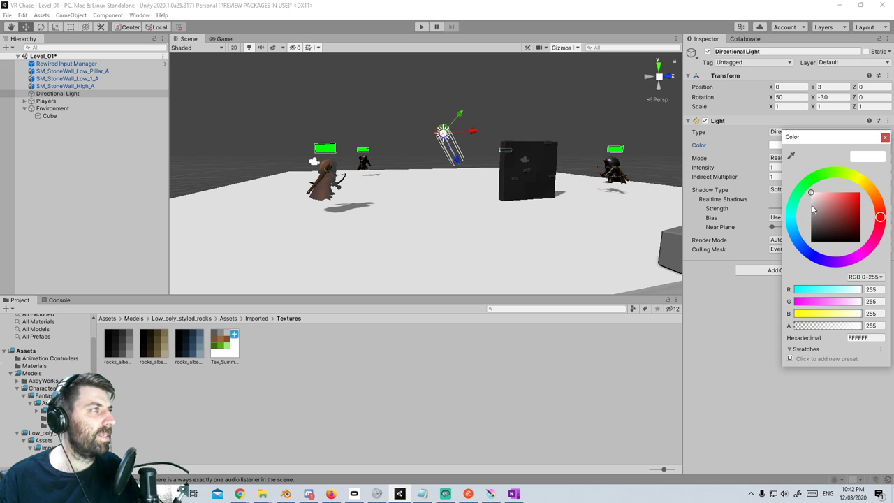
pyautogui.click(858, 184)
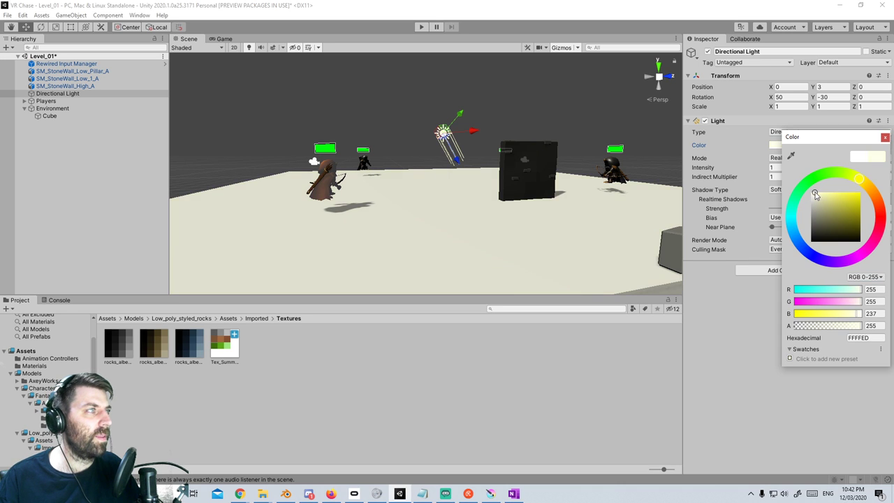
pyautogui.click(885, 138)
# Move over to the wall blocks and select the low stone wall
pyautogui.moveTo(560, 219)
pyautogui.mouseDown(button='right')
pyautogui.moveTo(279, 222)
pyautogui.moveTo(484, 179)
pyautogui.mouseUp(button='right')
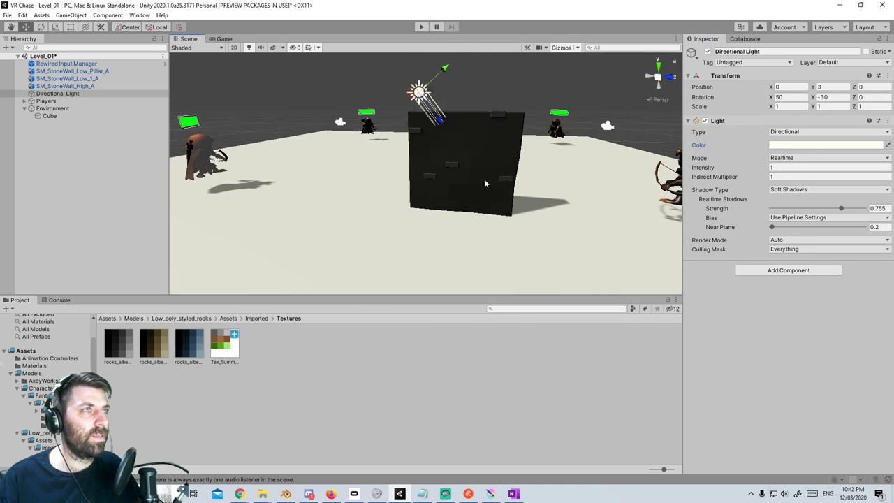
pyautogui.click(484, 179)
pyautogui.moveTo(443, 234)
pyautogui.mouseDown(button='right')
pyautogui.moveTo(419, 240)
pyautogui.moveTo(502, 232)
pyautogui.mouseUp(button='right')
pyautogui.click(501, 232)
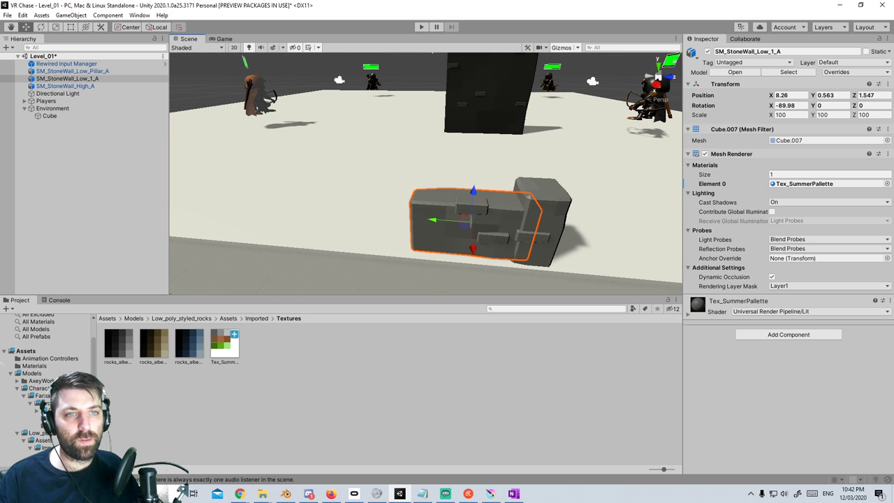
# Make the Tex_SummerPalette texture the Tex_SummerPalette material's base map, then switch to YouTube Studio
pyautogui.click(45, 455)
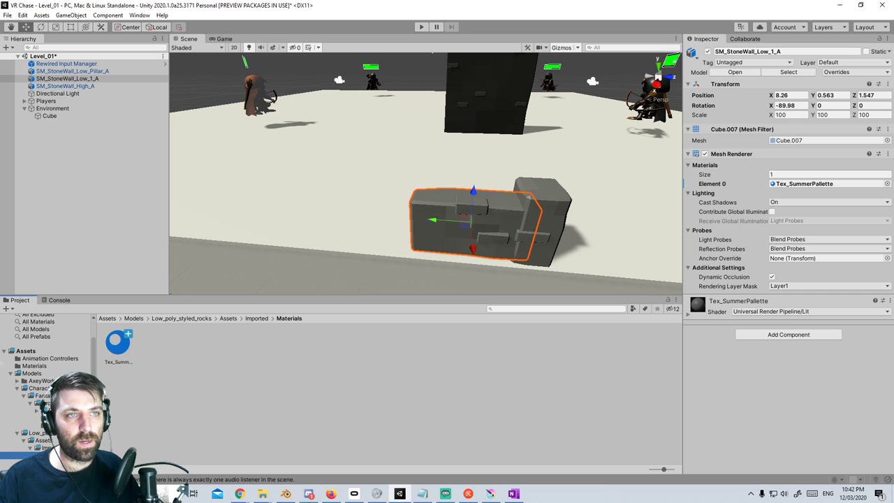
pyautogui.click(119, 349)
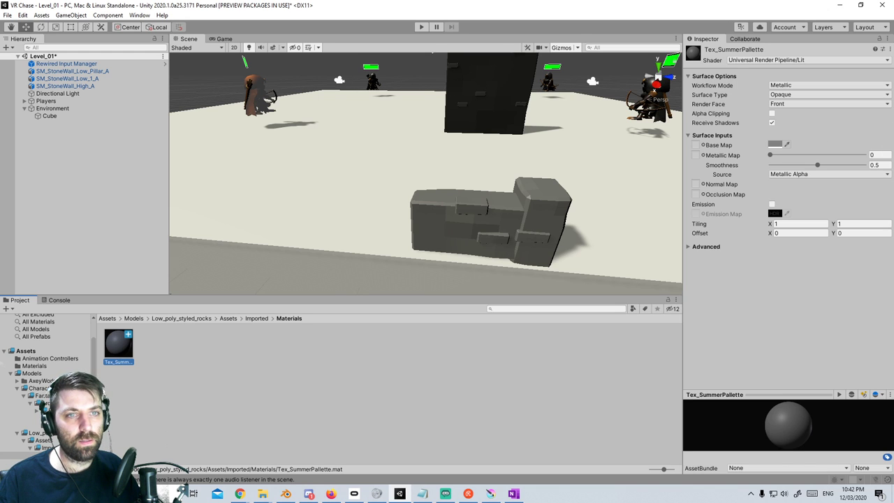
pyautogui.click(49, 462)
pyautogui.moveTo(224, 344); pyautogui.dragTo(697, 148)
pyautogui.moveTo(628, 227)
pyautogui.keyDown('alt'); pyautogui.mouseDown()
pyautogui.moveTo(517, 250)
pyautogui.moveTo(478, 240)
pyautogui.mouseUp(); pyautogui.keyUp('alt')
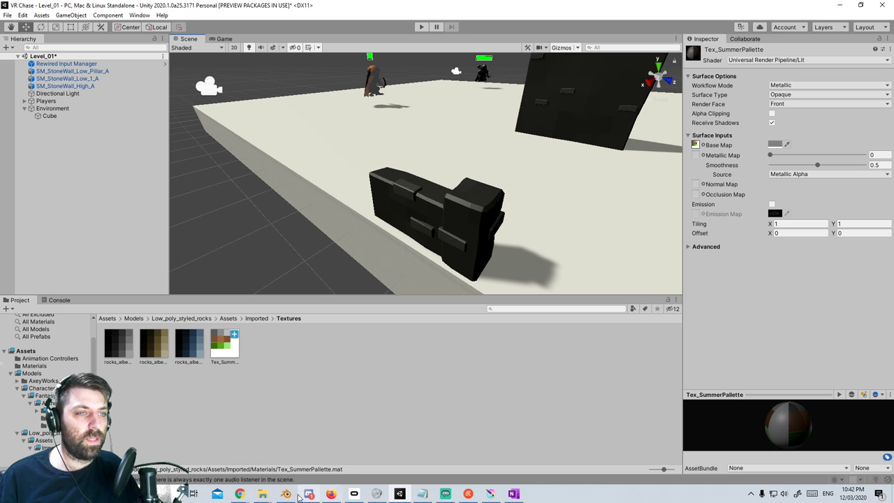
pyautogui.click(240, 493)
pyautogui.click(344, 463)
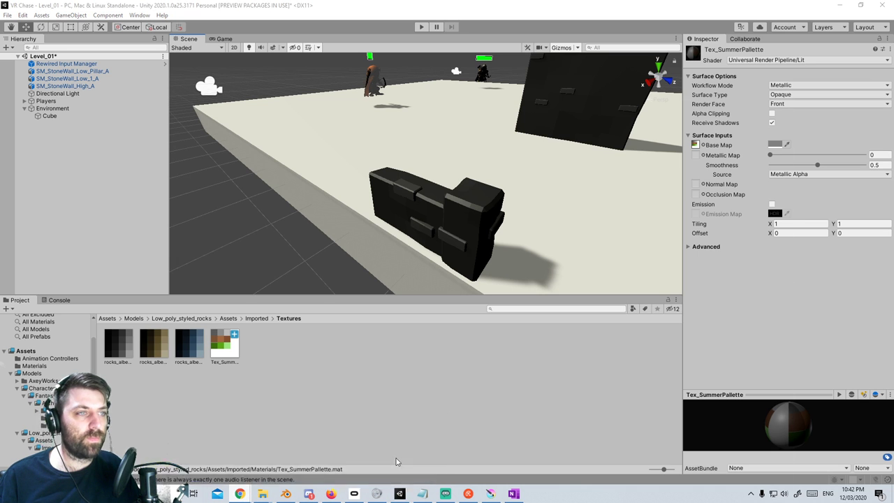
# Review the channel's Videos list and the third video's details, then minimize Chrome
pyautogui.click(59, 90)
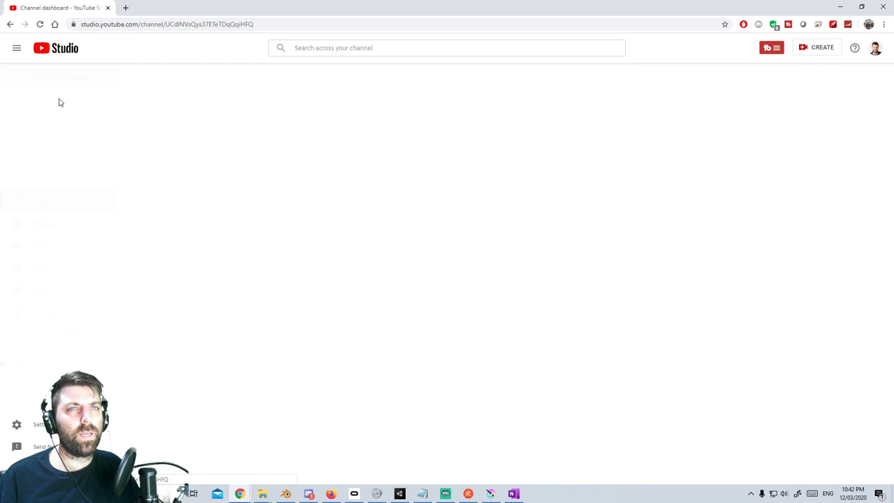
pyautogui.click(60, 194)
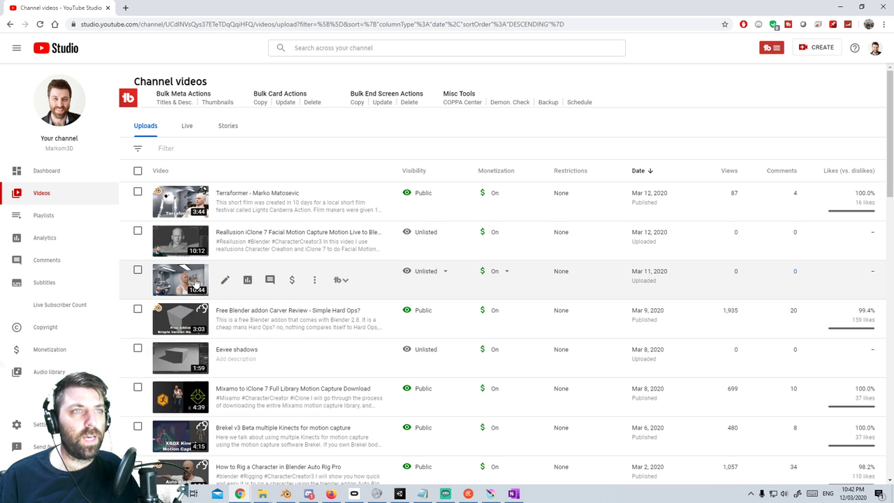
pyautogui.click(190, 279)
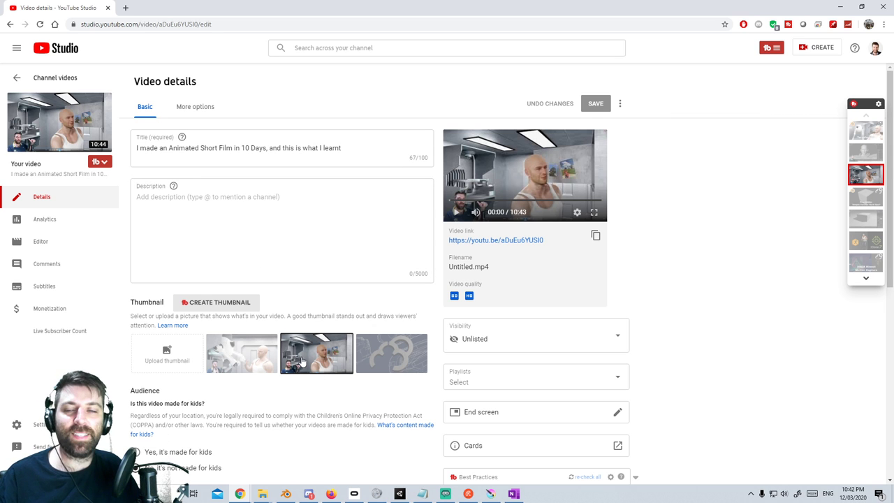
pyautogui.click(838, 6)
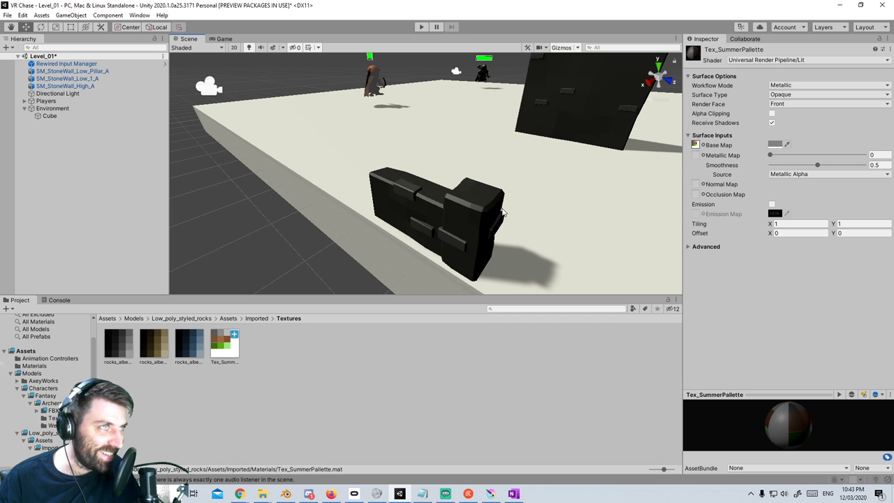
# Check the Archers textures and FBX folders, then return to the rocks Imported/Models folder
pyautogui.moveTo(502, 208); pyautogui.dragTo(520, 228, button='right')
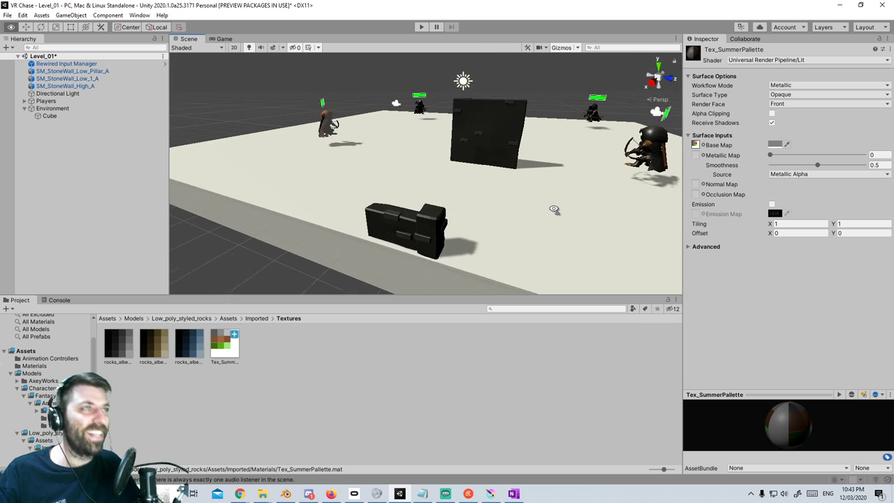
pyautogui.moveTo(520, 228); pyautogui.dragTo(566, 218, button='right')
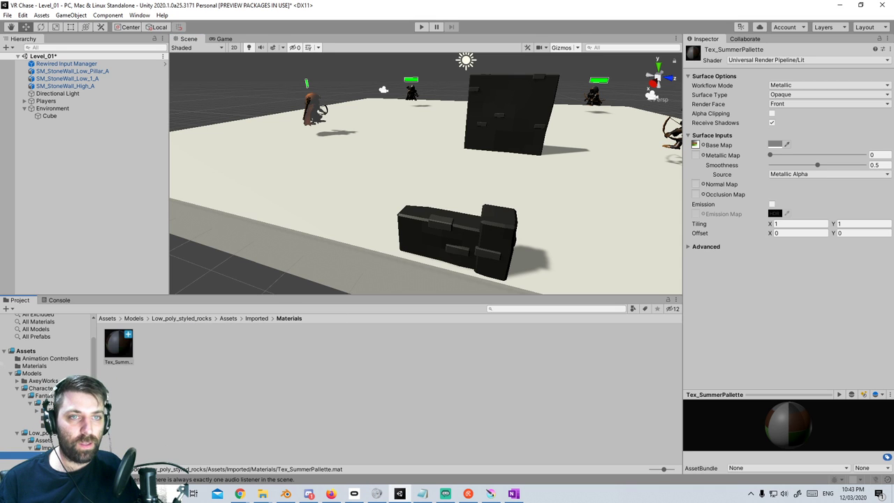
pyautogui.click(21, 417)
pyautogui.click(21, 411)
pyautogui.click(21, 425)
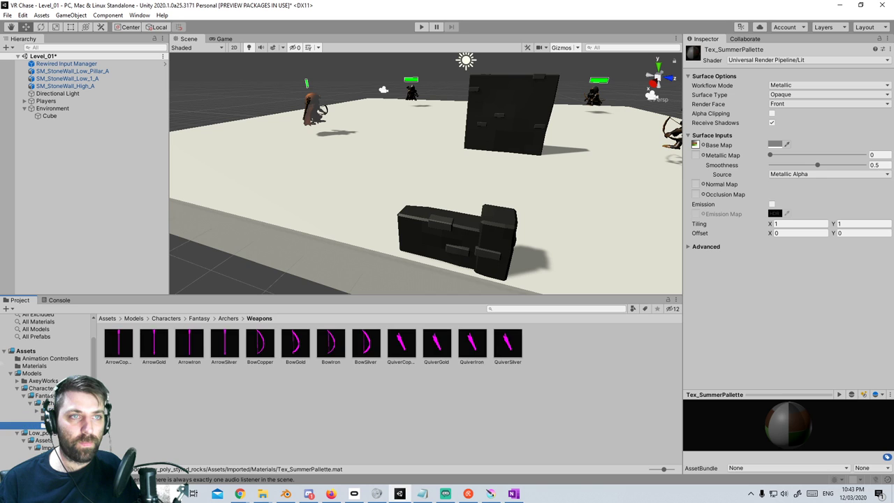
pyautogui.click(21, 418)
pyautogui.click(21, 463)
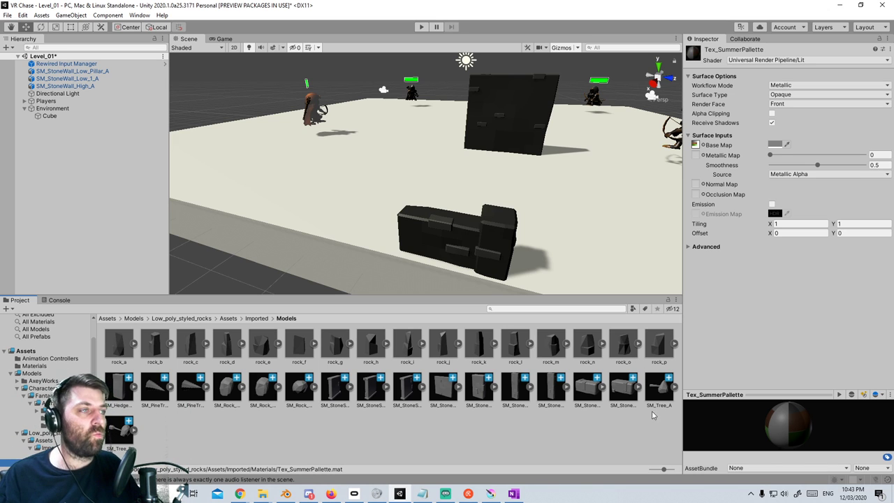
# Duplicate the stone pillar, move the copy to the wall's left end and tip it onto its side
pyautogui.click(509, 269)
pyautogui.moveTo(467, 234)
pyautogui.keyDown('alt'); pyautogui.mouseDown()
pyautogui.moveTo(409, 225)
pyautogui.moveTo(606, 274)
pyautogui.moveTo(445, 236)
pyautogui.mouseUp(); pyautogui.keyUp('alt')
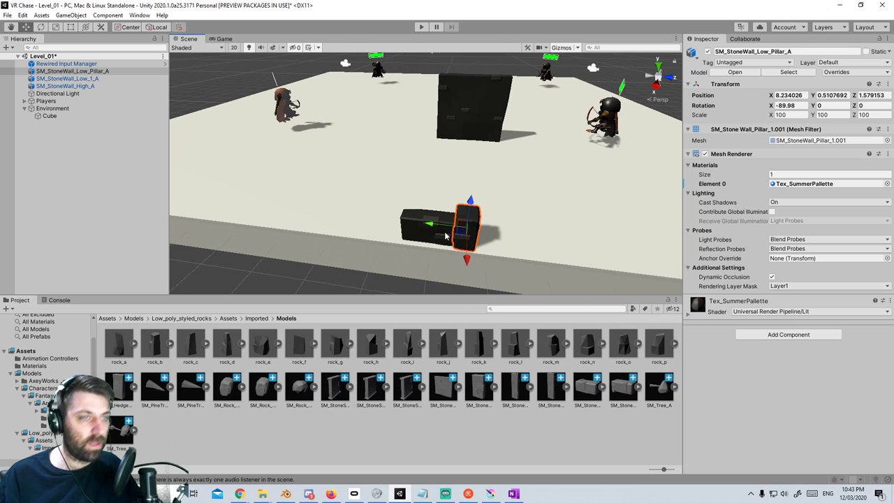
pyautogui.hotkey('ctrl', 'd')
pyautogui.moveTo(430, 227); pyautogui.dragTo(357, 220)
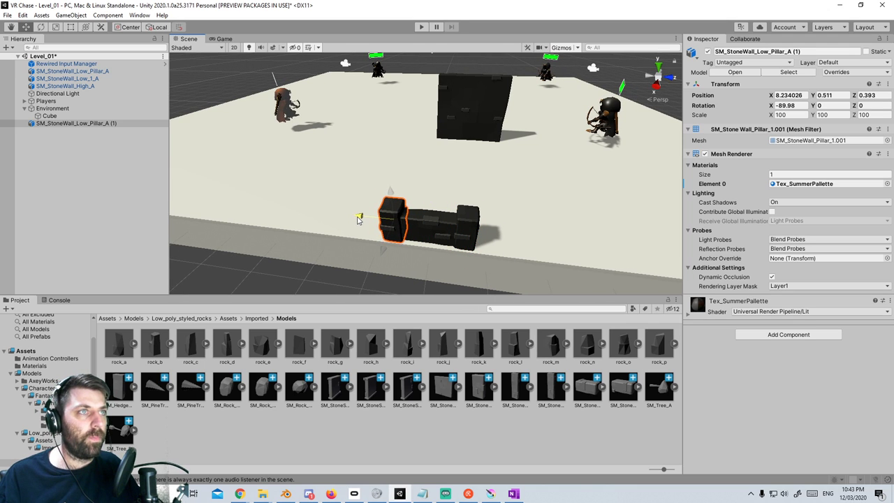
pyautogui.press('e')
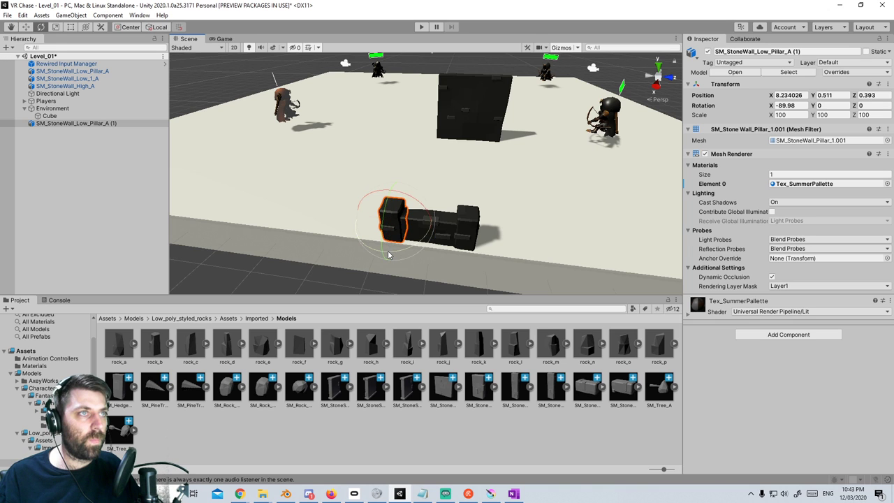
pyautogui.moveTo(388, 255)
pyautogui.mouseDown()
pyautogui.moveTo(487, 232)
pyautogui.moveTo(510, 193)
pyautogui.moveTo(414, 225)
pyautogui.moveTo(50, 244)
pyautogui.moveTo(66, 256)
pyautogui.mouseUp()
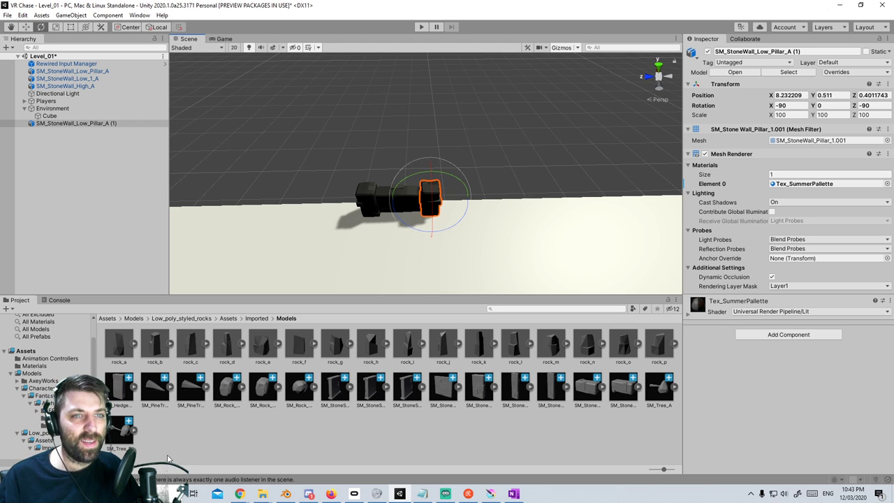
# Deselect the pillar and dismiss the Models folder options
pyautogui.click(424, 453)
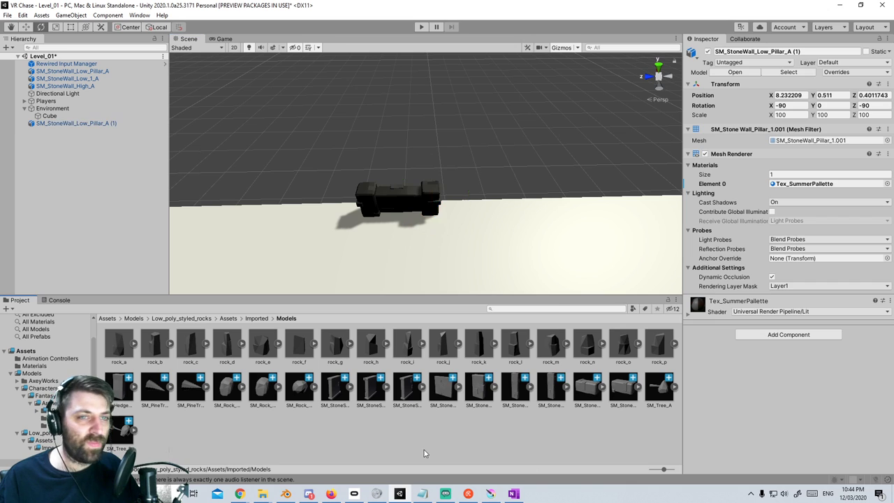
pyautogui.rightClick(424, 454)
pyautogui.press('Escape')
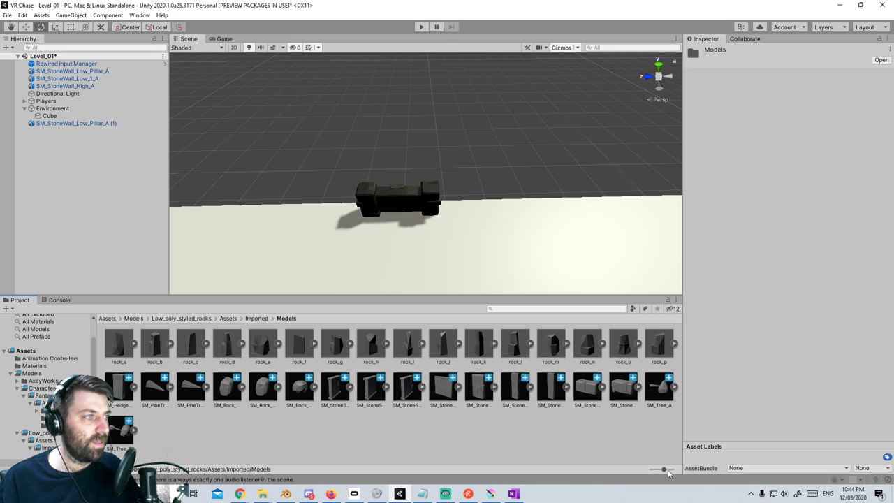
# Enlarge the Project panel thumbnails, scroll the asset grid, and orbit the level from above and back
pyautogui.moveTo(664, 469); pyautogui.dragTo(676, 472)
pyautogui.scroll(-1, 629, 412)
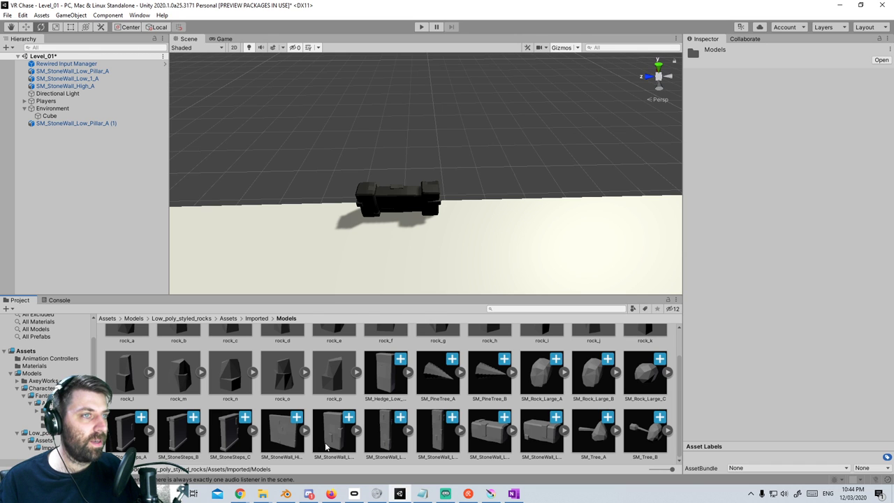
pyautogui.keyDown('alt'); pyautogui.moveTo(424, 235); pyautogui.dragTo(165, 242); pyautogui.keyUp('alt')
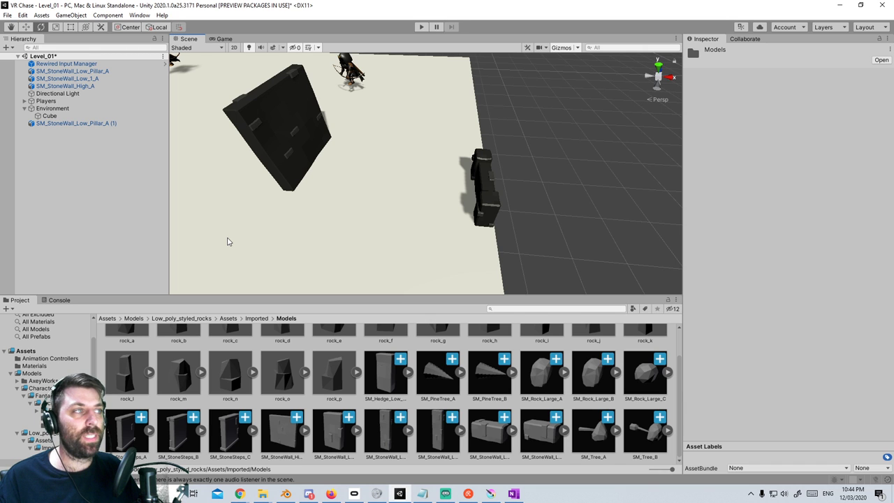
pyautogui.moveTo(475, 224); pyautogui.dragTo(225, 240, button='right')
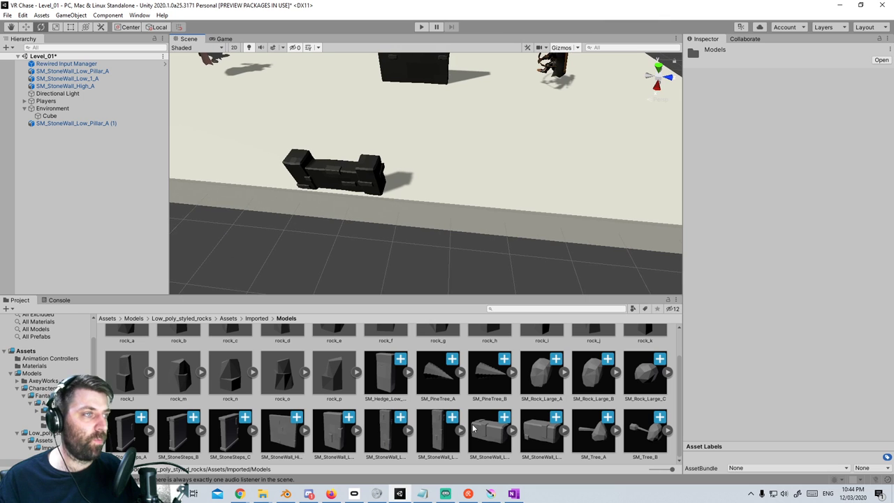
# Place the SM_StoneWall_Low_2_A section beside the wall and cap its end with a duplicated pillar
pyautogui.moveTo(390, 439); pyautogui.dragTo(493, 199)
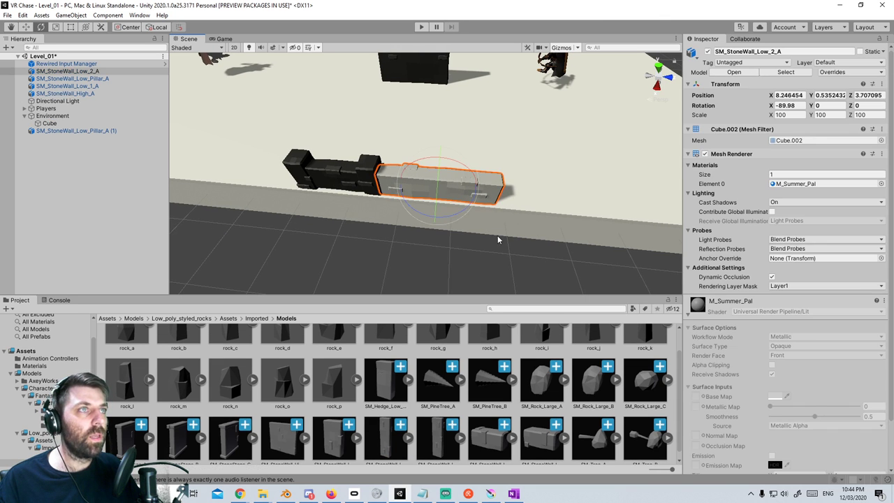
pyautogui.moveTo(497, 204)
pyautogui.mouseDown(button='right')
pyautogui.moveTo(372, 217)
pyautogui.moveTo(413, 214)
pyautogui.mouseUp(button='right')
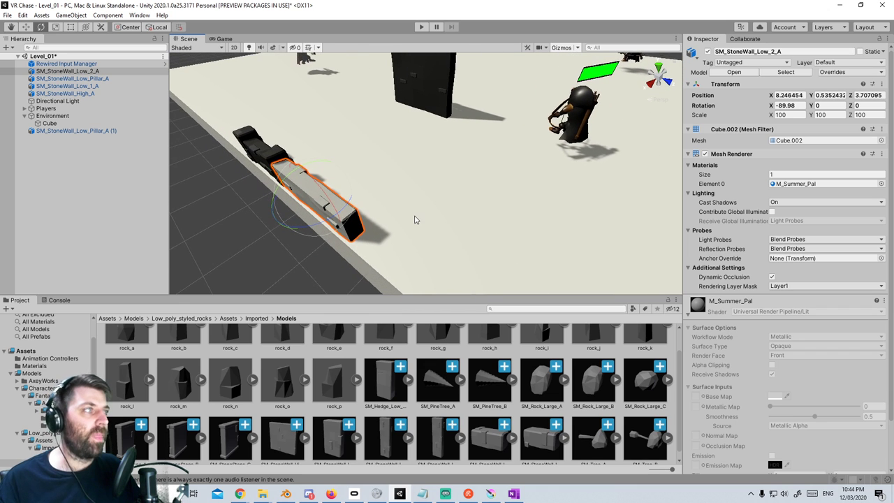
pyautogui.click(279, 165)
pyautogui.moveTo(279, 166); pyautogui.dragTo(272, 190, button='right')
pyautogui.press('w')
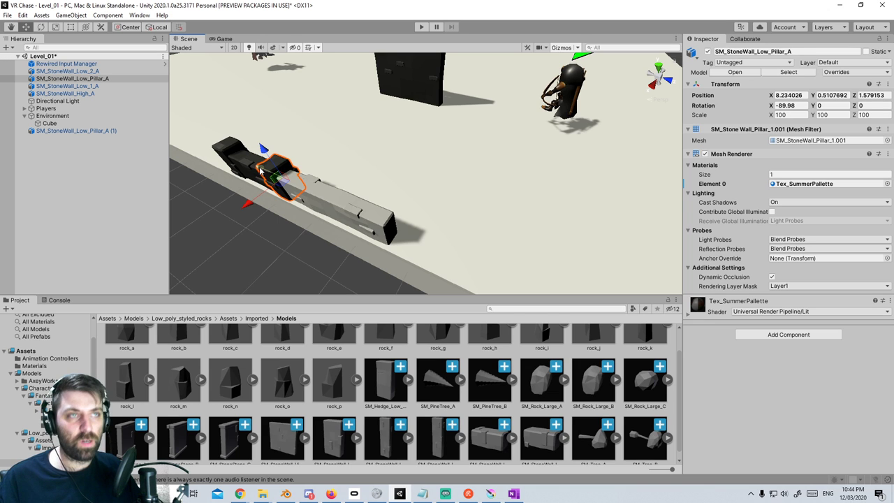
pyautogui.hotkey('ctrl', 'd')
pyautogui.moveTo(272, 178); pyautogui.dragTo(279, 187, button='right')
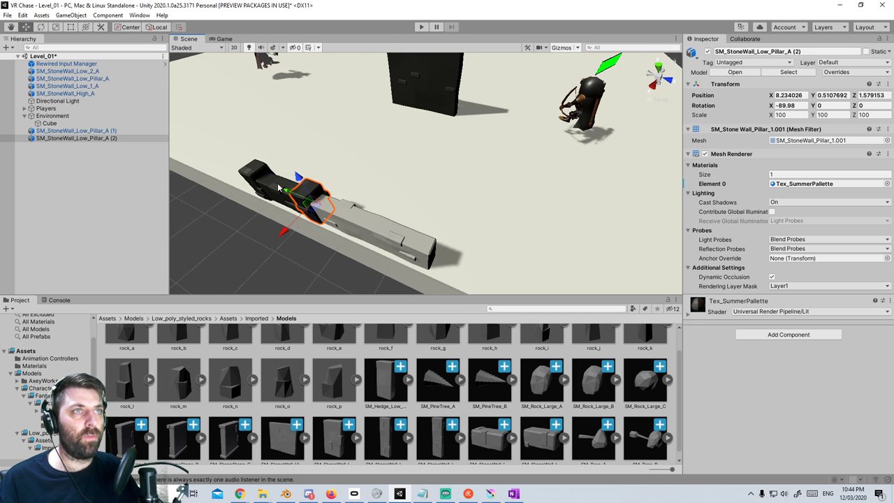
pyautogui.moveTo(280, 187); pyautogui.dragTo(380, 231)
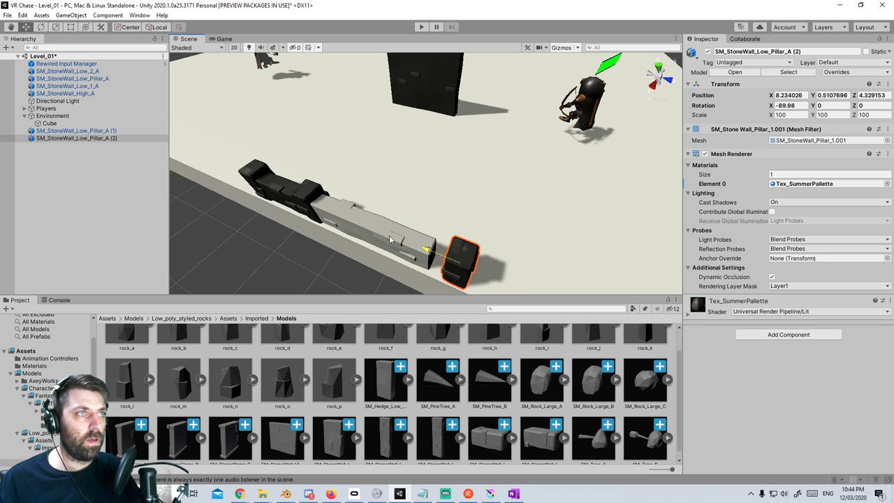
pyautogui.moveTo(382, 232)
pyautogui.mouseDown(button='right')
pyautogui.moveTo(439, 228)
pyautogui.moveTo(403, 193)
pyautogui.mouseUp(button='right')
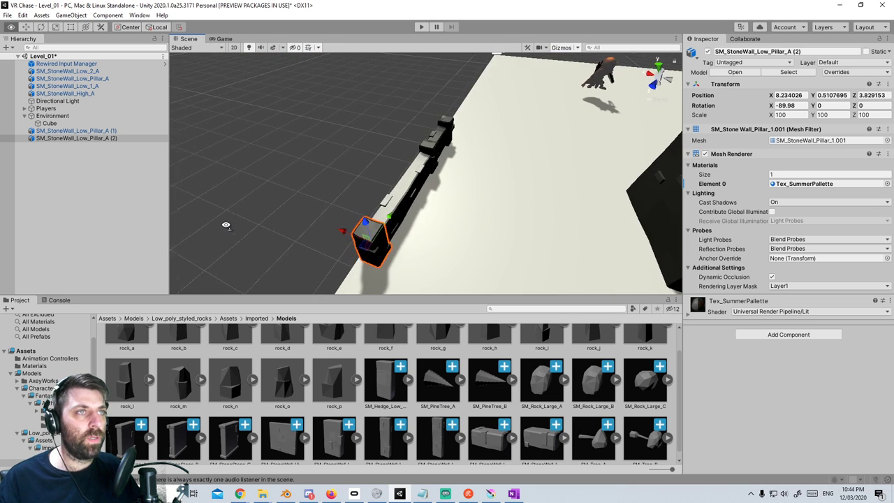
pyautogui.moveTo(407, 189); pyautogui.dragTo(409, 196)
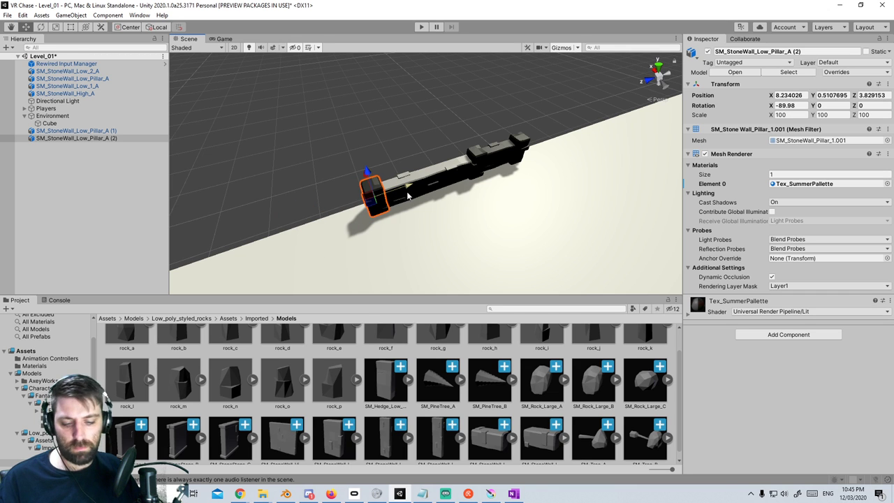
# Place an SM_Tree_A low-poly tree on the platform at X 6.23, Z 6.36
pyautogui.moveTo(396, 199)
pyautogui.mouseDown(button='right')
pyautogui.moveTo(393, 217)
pyautogui.moveTo(483, 222)
pyautogui.moveTo(77, 141)
pyautogui.moveTo(41, 176)
pyautogui.mouseUp(button='right')
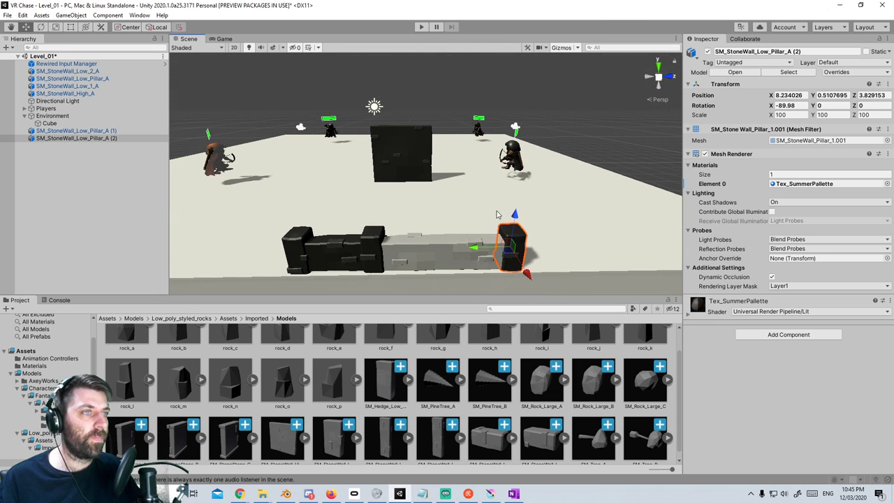
pyautogui.moveTo(497, 215)
pyautogui.mouseDown(button='right')
pyautogui.moveTo(451, 227)
pyautogui.moveTo(447, 266)
pyautogui.moveTo(468, 259)
pyautogui.moveTo(454, 273)
pyautogui.moveTo(425, 272)
pyautogui.moveTo(488, 286)
pyautogui.mouseUp(button='right')
pyautogui.moveTo(598, 448)
pyautogui.mouseDown()
pyautogui.moveTo(520, 104)
pyautogui.moveTo(482, 104)
pyautogui.mouseUp()
# Apply Tex_SummerPalette to the tree, then select Mat_Summer_Pal in the rock pack's Materials folder
pyautogui.scroll(-3, 42, 377)
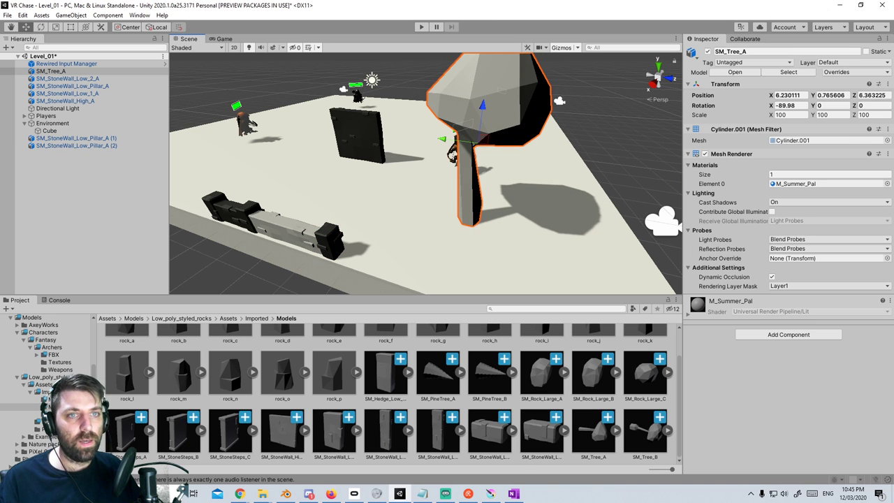
pyautogui.click(42, 400)
pyautogui.moveTo(126, 352)
pyautogui.mouseDown()
pyautogui.moveTo(207, 325)
pyautogui.moveTo(491, 117)
pyautogui.mouseUp()
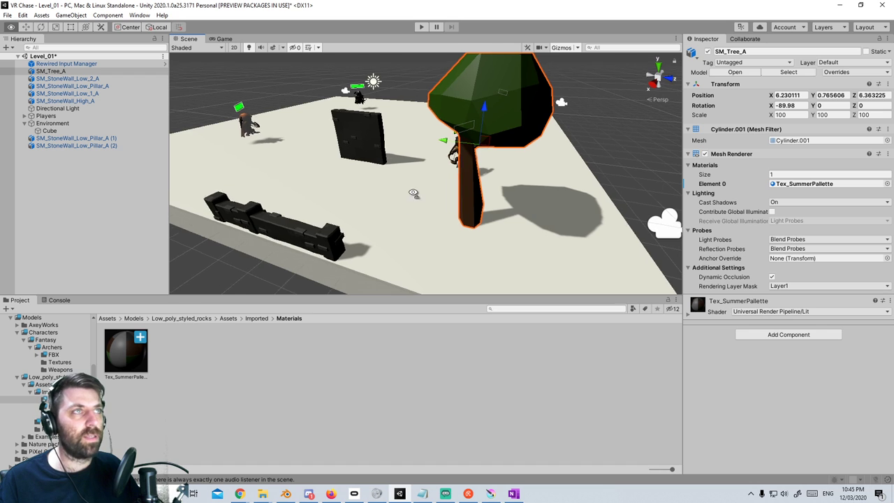
pyautogui.moveTo(413, 193)
pyautogui.keyDown('alt'); pyautogui.mouseDown()
pyautogui.moveTo(301, 139)
pyautogui.moveTo(324, 196)
pyautogui.mouseUp(); pyautogui.keyUp('alt')
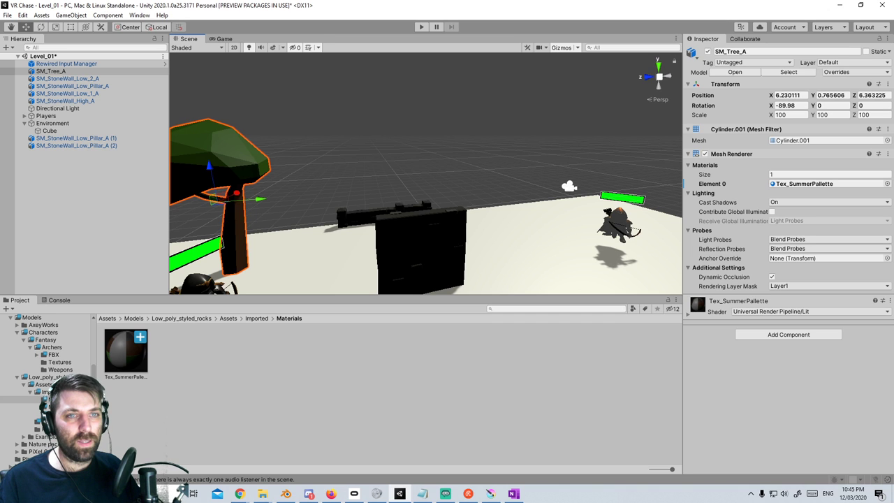
pyautogui.click(52, 421)
pyautogui.click(126, 352)
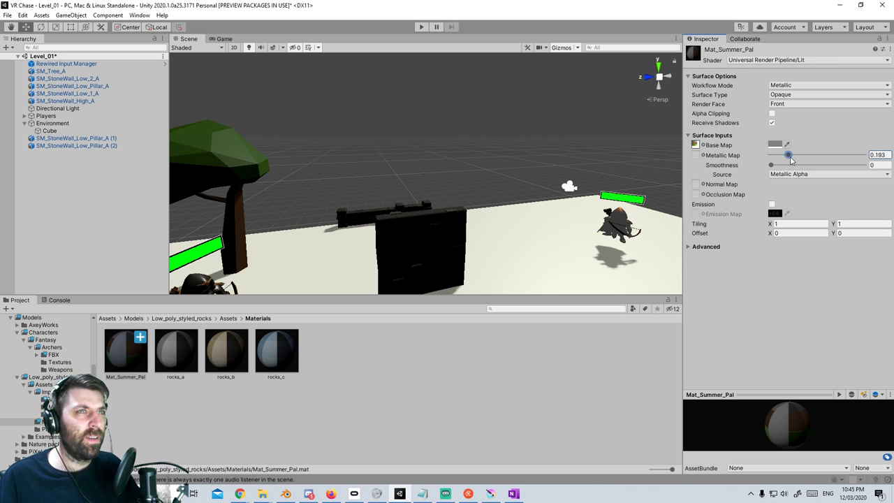
# Raise Mat_Summer_Pal's metallic and smoothness to 0.621 and switch it to the Specular workflow
pyautogui.moveTo(791, 159); pyautogui.dragTo(833, 162)
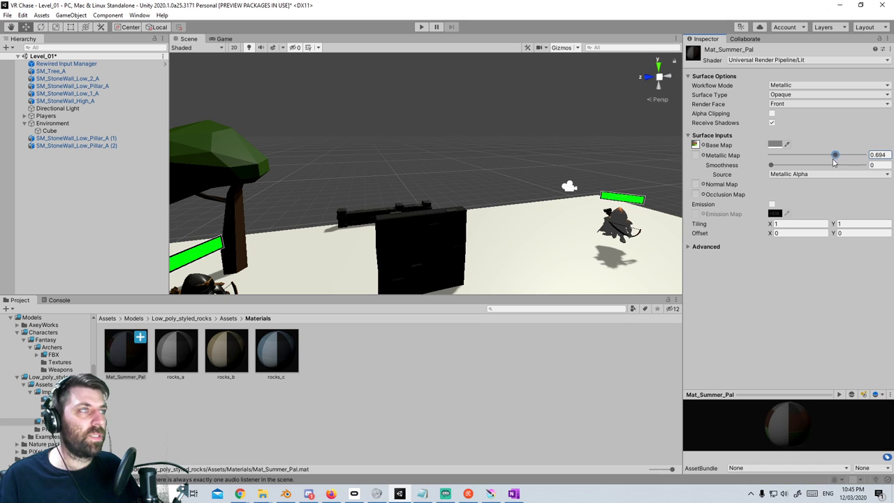
pyautogui.moveTo(771, 165)
pyautogui.mouseDown()
pyautogui.moveTo(853, 167)
pyautogui.moveTo(731, 175)
pyautogui.moveTo(813, 175)
pyautogui.moveTo(700, 156)
pyautogui.mouseUp()
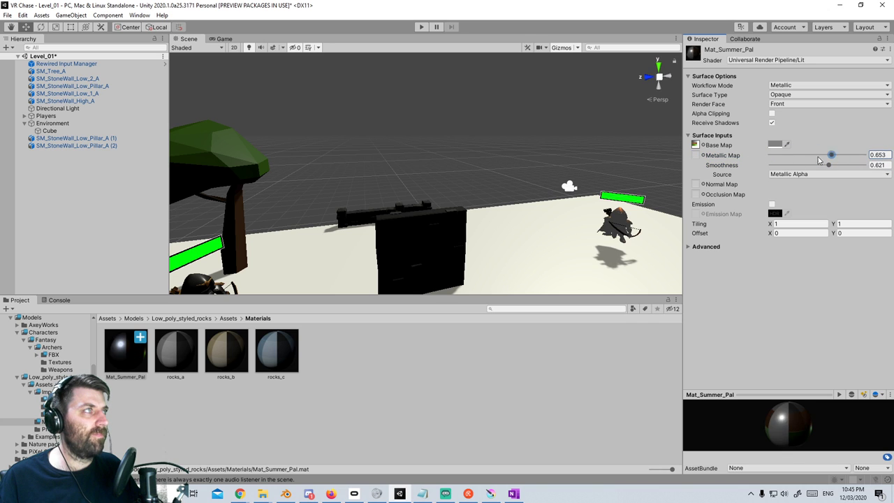
pyautogui.click(789, 85)
pyautogui.click(789, 88)
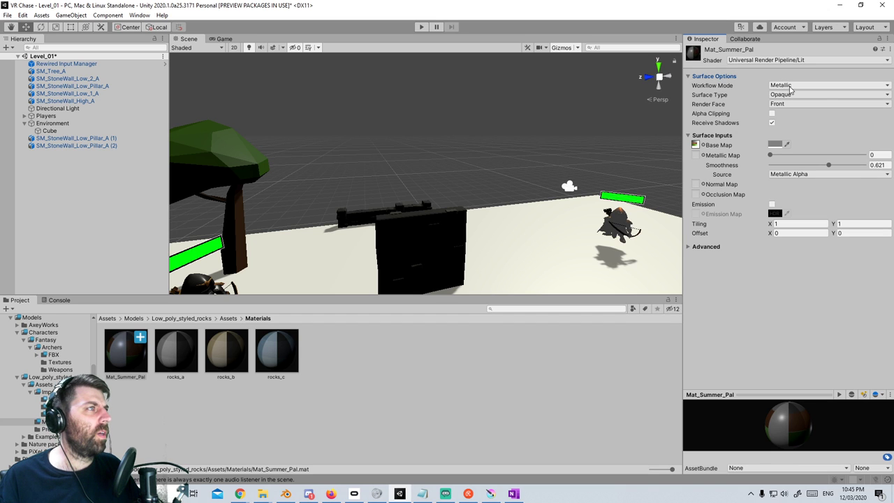
pyautogui.click(790, 86)
pyautogui.click(794, 100)
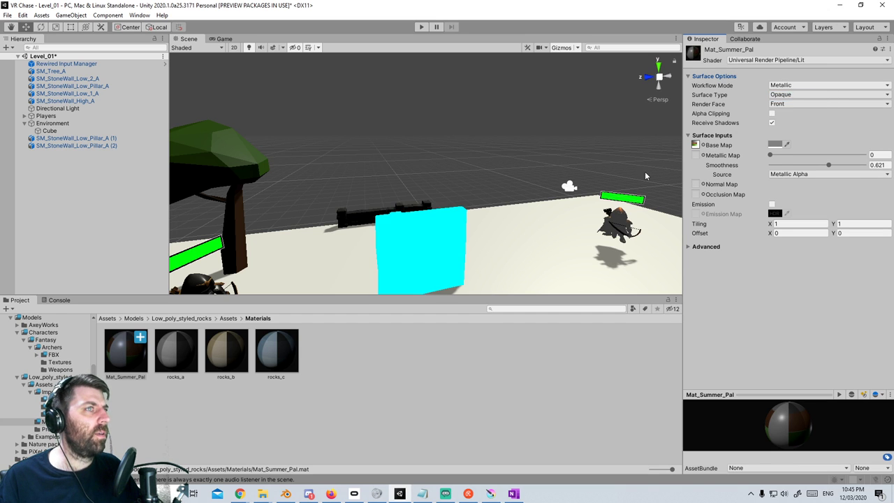
# Reselect Mat_Summer_Pal and toggle Alpha Clipping on, then back off
pyautogui.moveTo(645, 176)
pyautogui.keyDown('alt'); pyautogui.mouseDown()
pyautogui.moveTo(252, 220)
pyautogui.moveTo(279, 186)
pyautogui.mouseUp(); pyautogui.keyUp('alt')
pyautogui.click(461, 125)
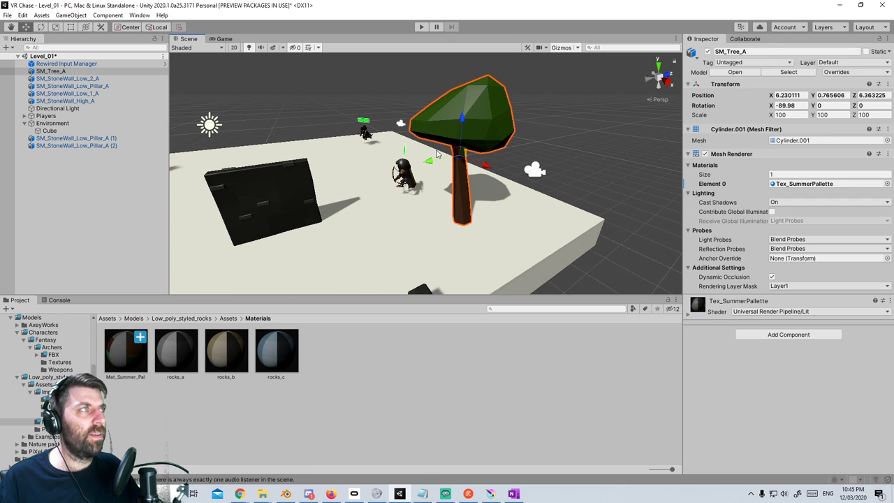
pyautogui.click(276, 219)
pyautogui.click(128, 352)
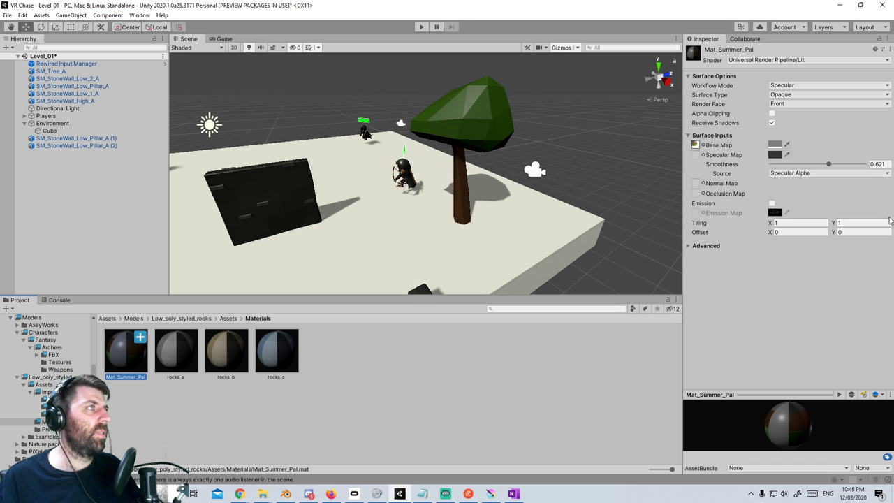
pyautogui.click(772, 113)
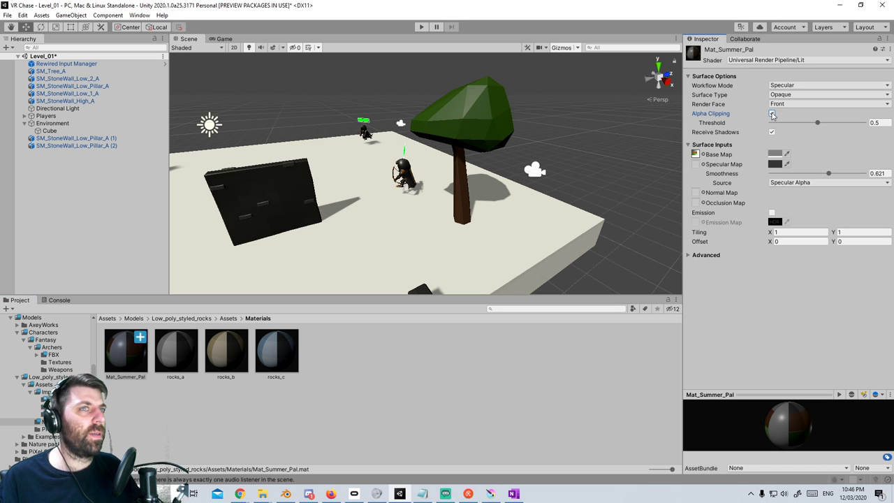
pyautogui.click(772, 114)
pyautogui.moveTo(509, 209)
pyautogui.mouseDown(button='right')
pyautogui.moveTo(408, 201)
pyautogui.moveTo(378, 174)
pyautogui.moveTo(400, 230)
pyautogui.mouseUp(button='right')
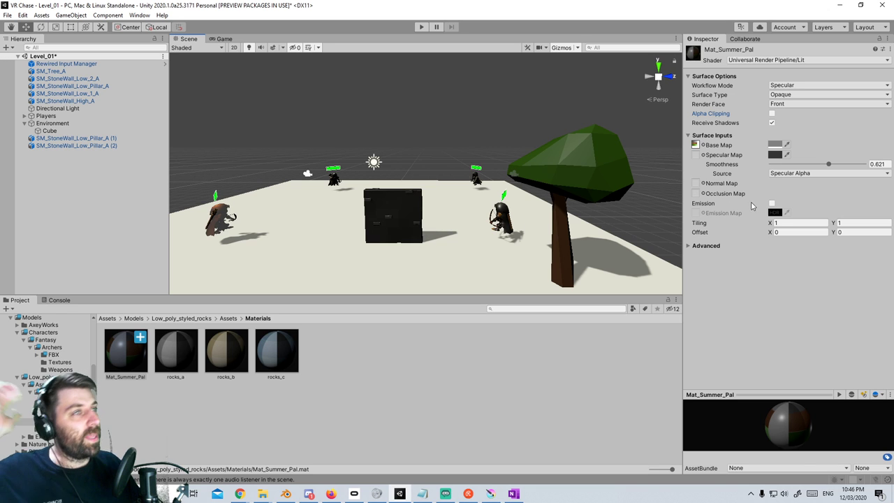
pyautogui.moveTo(385, 160); pyautogui.dragTo(420, 166, button='right')
# Select the Directional Light rotated 50, -30 and zoom the Scene view out over the level
pyautogui.click(423, 153)
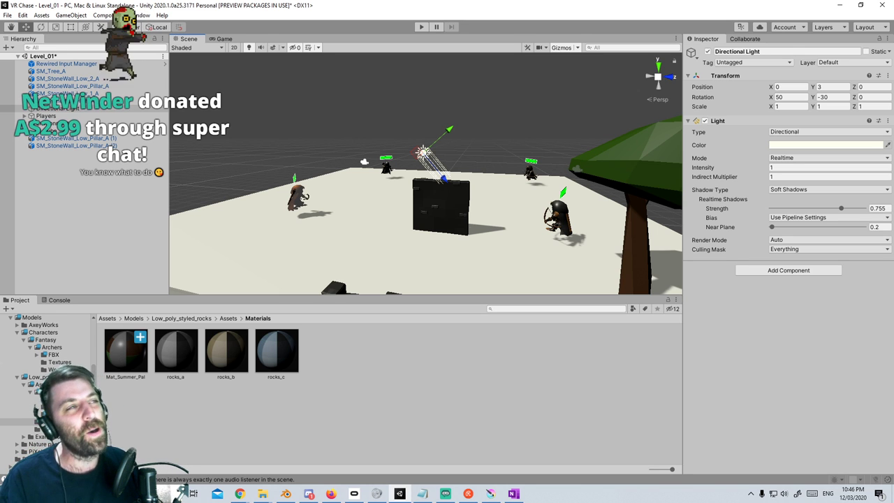
pyautogui.scroll(-2, 459, 251)
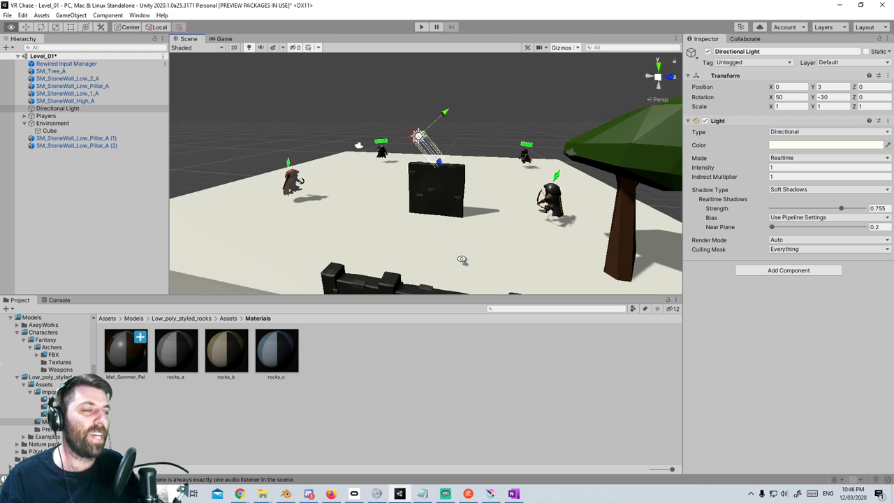
pyautogui.scroll(-2, 468, 262)
pyautogui.scroll(-2, 480, 272)
pyautogui.moveTo(460, 258)
pyautogui.mouseDown(button='right')
pyautogui.moveTo(421, 239)
pyautogui.moveTo(409, 247)
pyautogui.mouseUp(button='right')
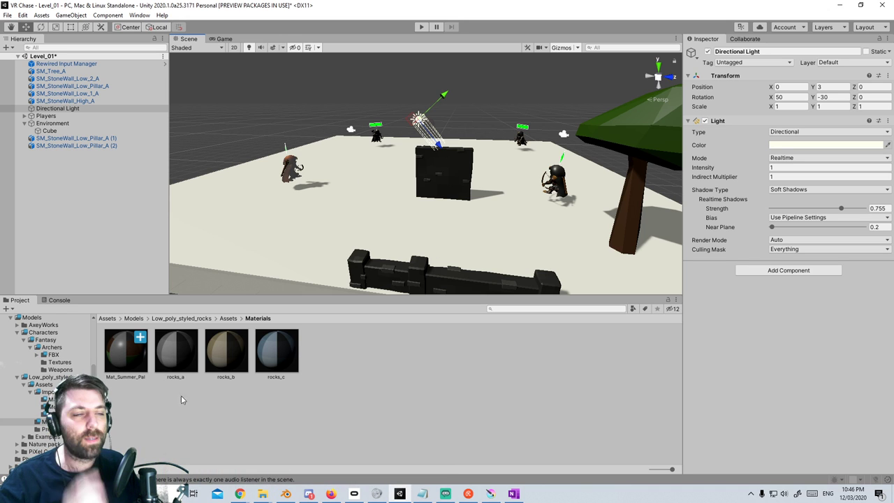
# Enter the channel's YouTube address in Chrome's address bar
pyautogui.moveTo(240, 494)
pyautogui.click(363, 466)
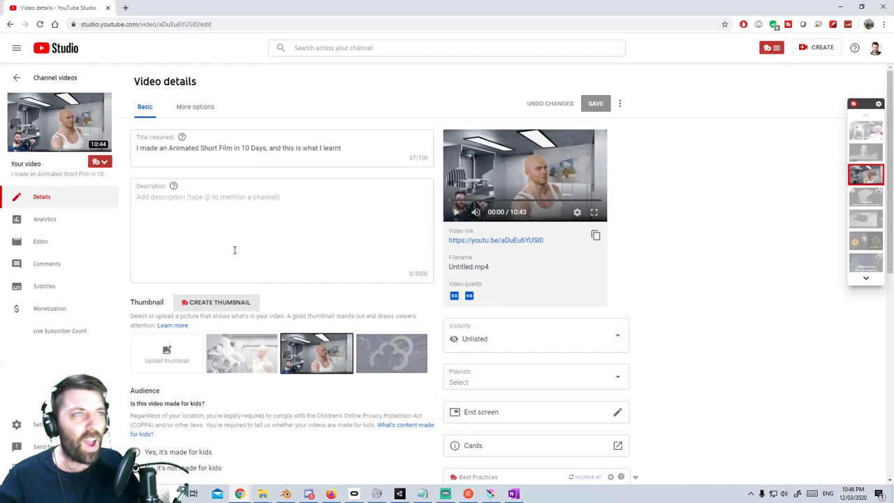
pyautogui.click(267, 24)
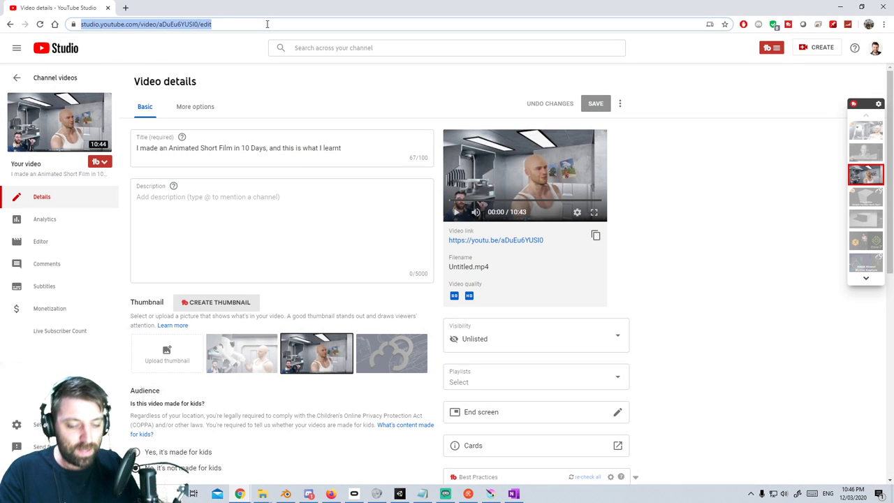
pyautogui.write('youtu')
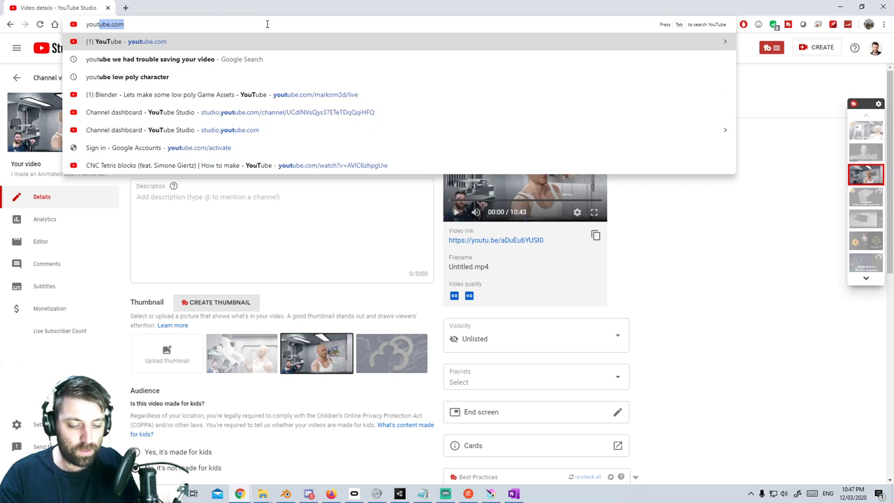
pyautogui.write('be.com/markom3d/live')
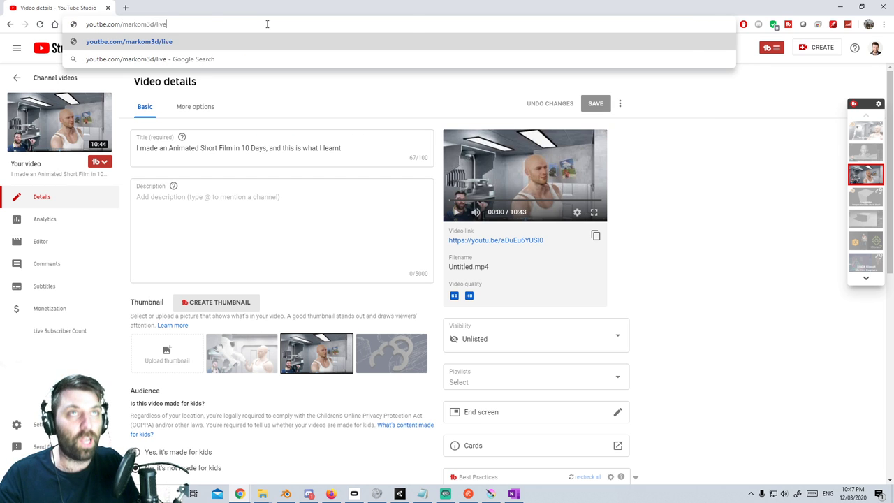
pyautogui.press('Return')
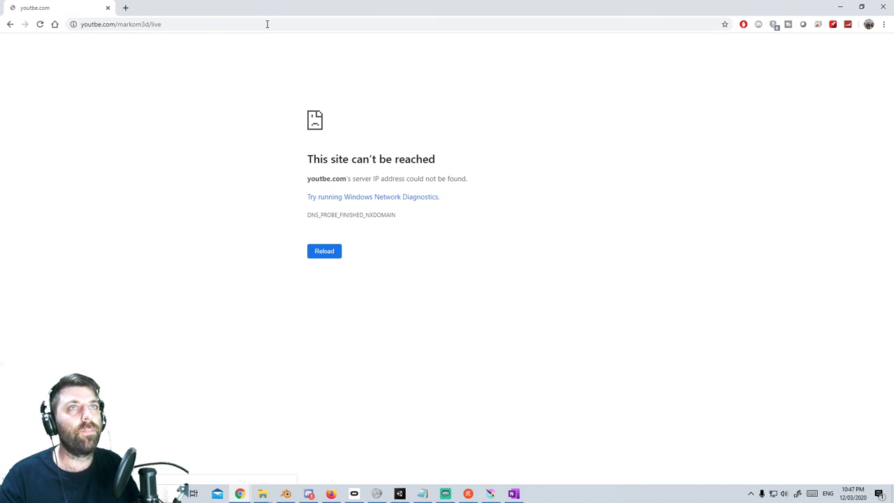
# Fix the address typo, load the live stream page, look it over, and close Chrome
pyautogui.click(97, 25)
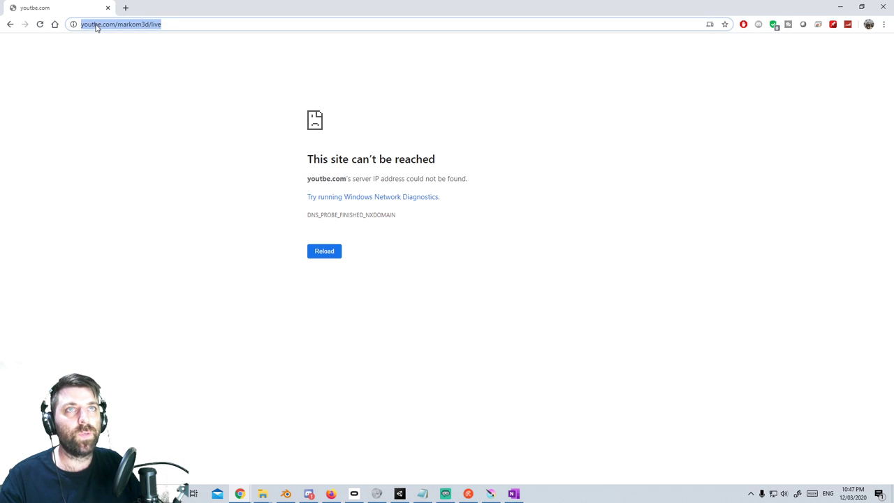
pyautogui.click(98, 25)
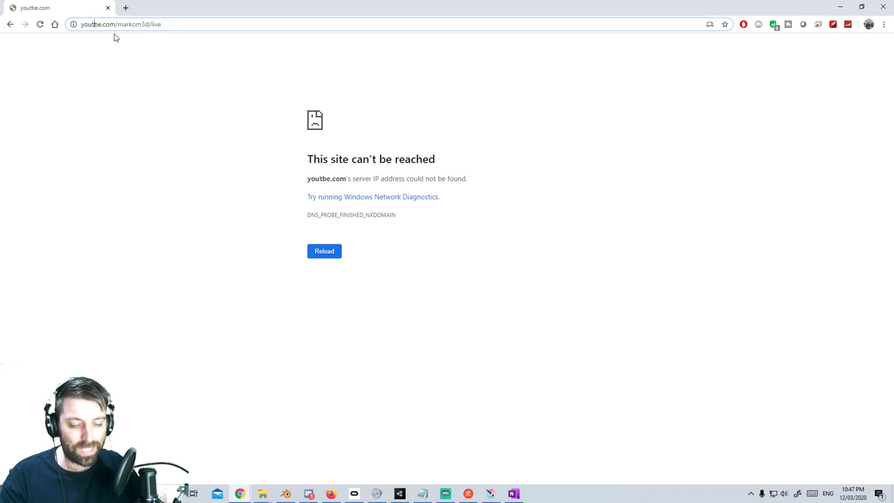
pyautogui.write('u')
pyautogui.press('Return')
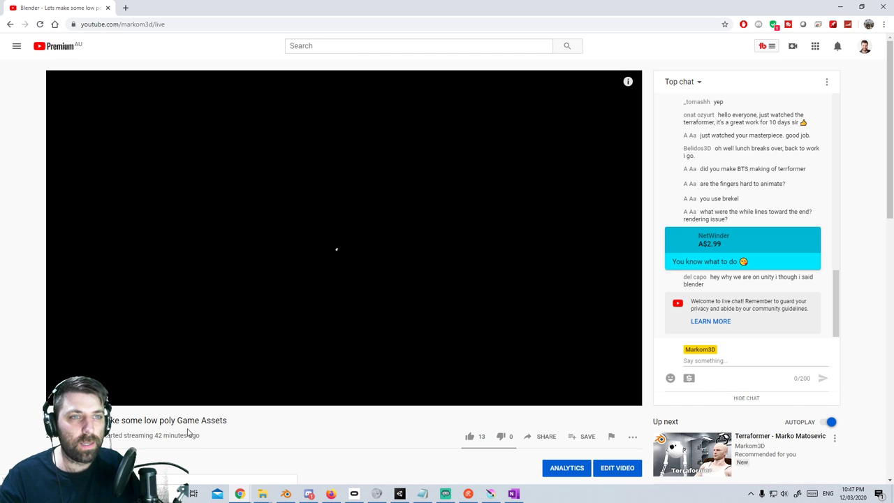
pyautogui.scroll(-2, 96, 311)
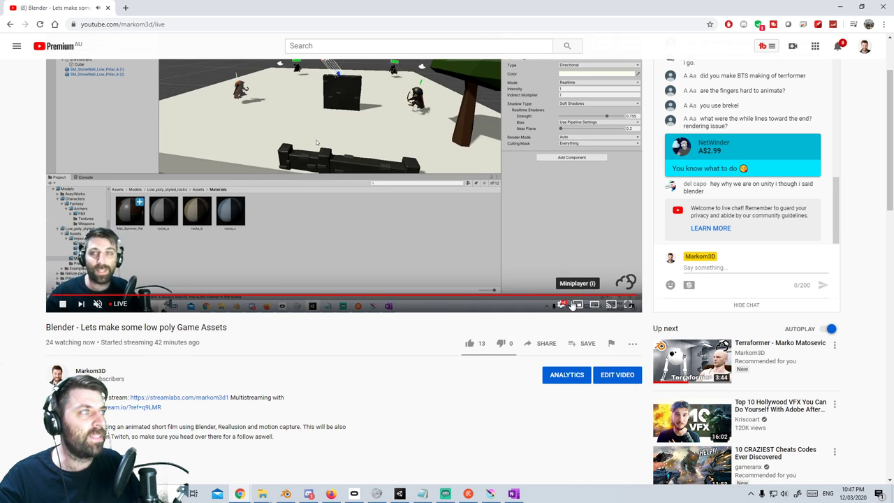
pyautogui.scroll(2, 726, 247)
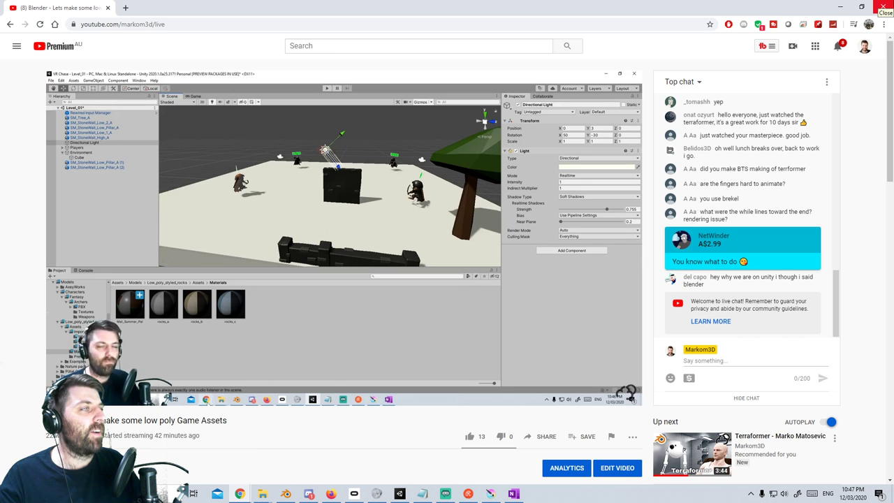
pyautogui.click(883, 7)
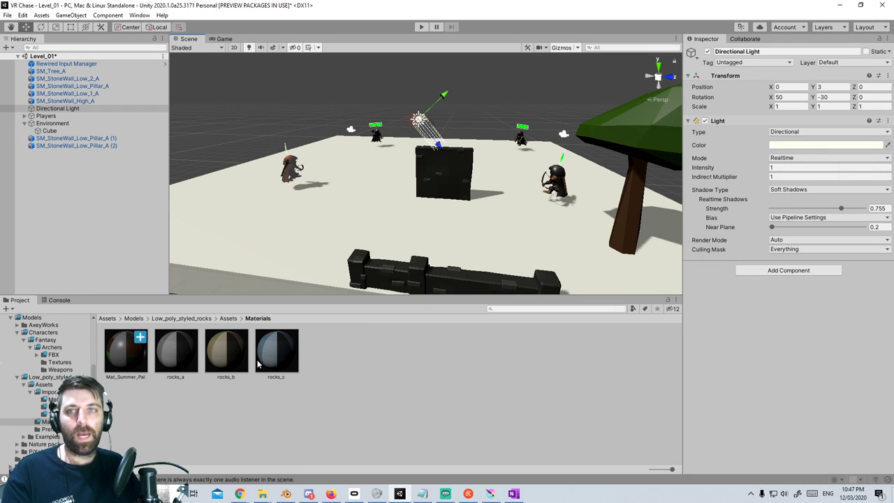
# Glance at the Blender assets, orbit Unity's level to face the stone wall, then return to Blender
pyautogui.click(292, 493)
pyautogui.moveTo(440, 317)
pyautogui.mouseDown(button='middle')
pyautogui.moveTo(365, 291)
pyautogui.moveTo(387, 295)
pyautogui.mouseUp(button='middle')
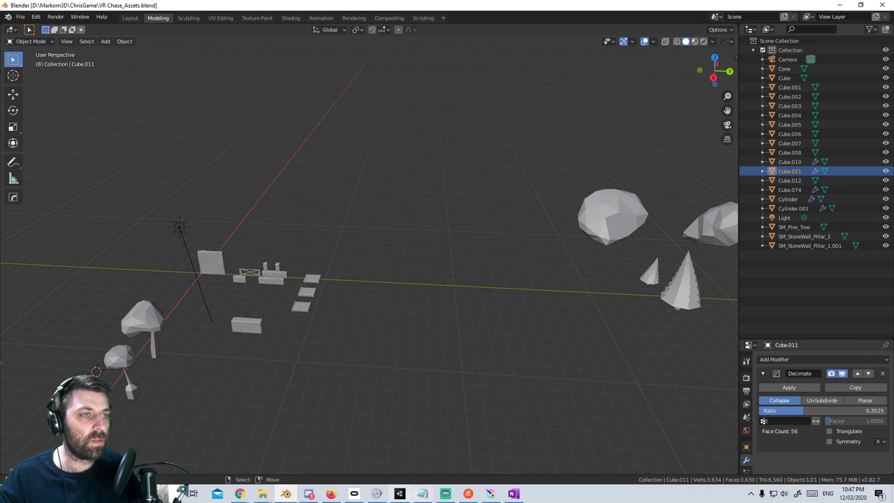
pyautogui.click(423, 494)
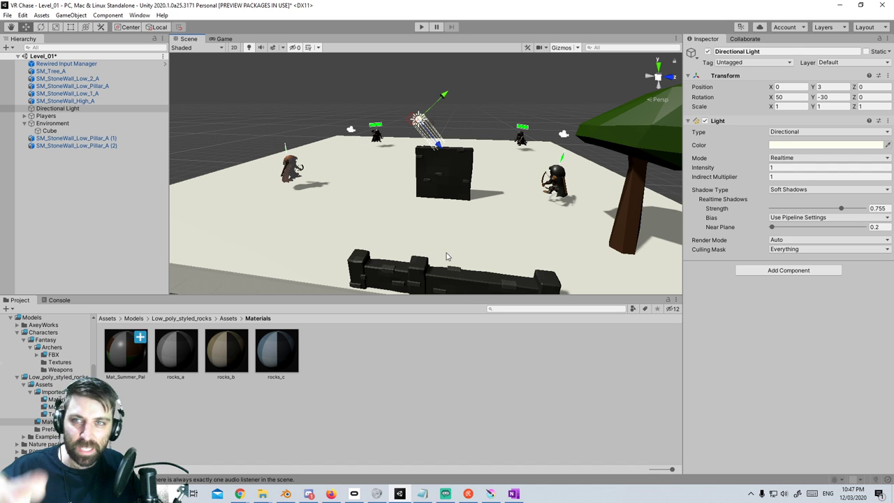
pyautogui.moveTo(458, 250); pyautogui.dragTo(451, 248, button='middle')
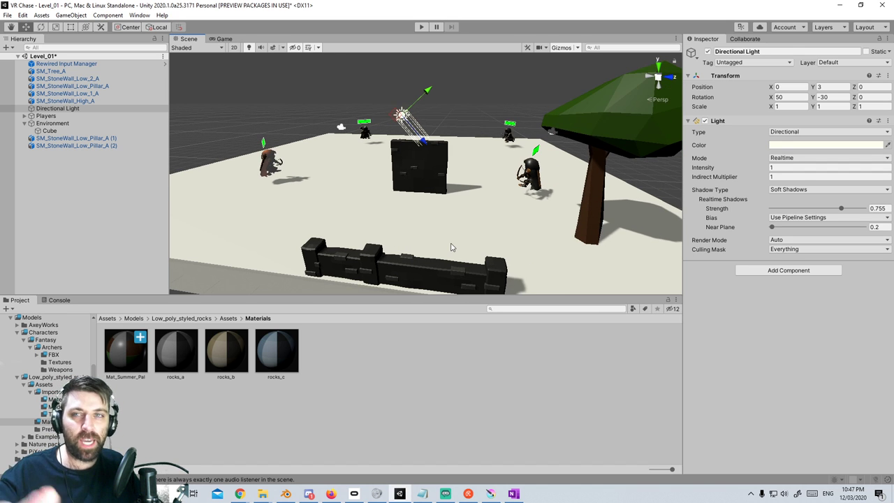
pyautogui.keyDown('alt'); pyautogui.moveTo(477, 249); pyautogui.dragTo(408, 246); pyautogui.keyUp('alt')
pyautogui.keyDown('alt'); pyautogui.moveTo(329, 257); pyautogui.dragTo(498, 294); pyautogui.keyUp('alt')
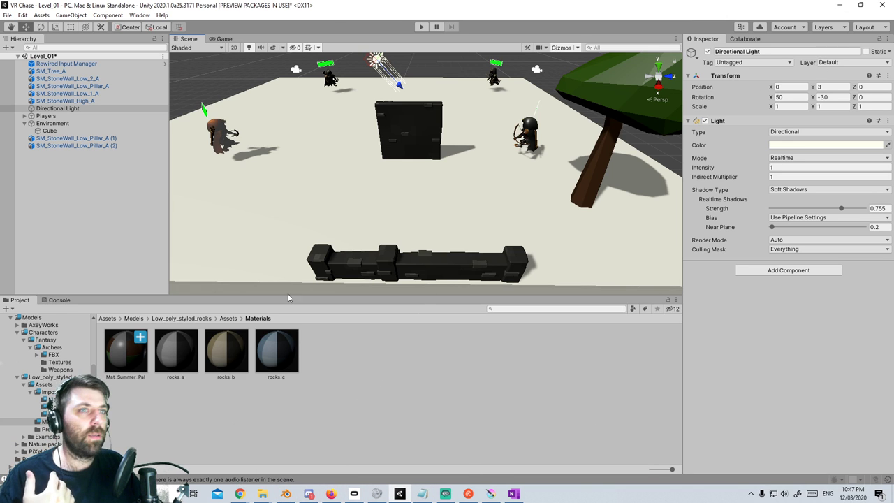
pyautogui.click(298, 494)
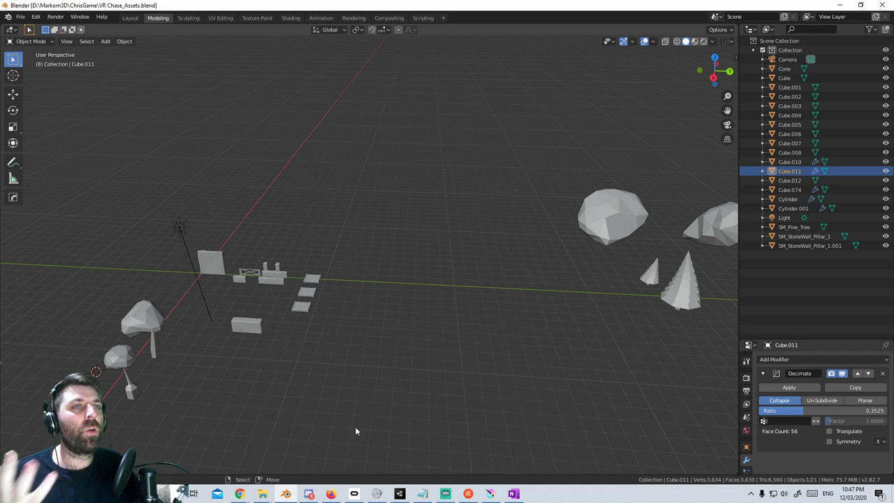
# Move the square wall panel Cube.006 to a new spot in top view
pyautogui.moveTo(368, 328)
pyautogui.mouseDown(button='middle')
pyautogui.moveTo(359, 325)
pyautogui.moveTo(428, 296)
pyautogui.mouseUp(button='middle')
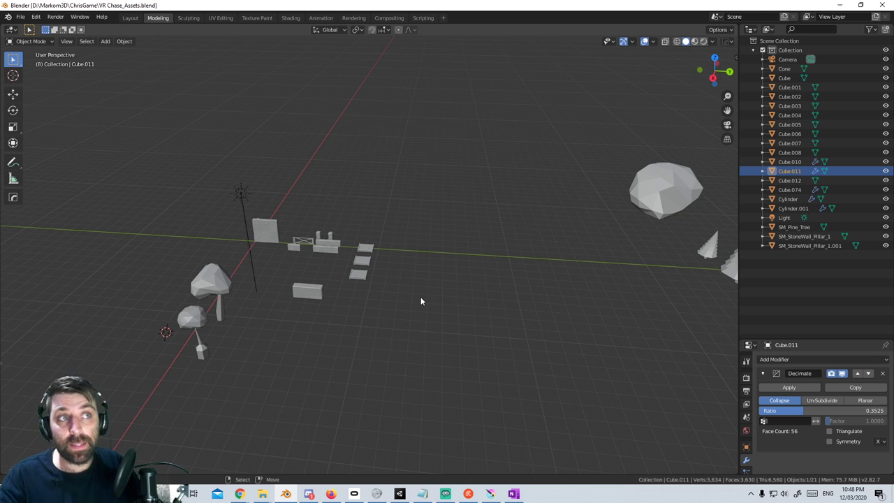
pyautogui.moveTo(393, 326); pyautogui.dragTo(355, 294, button='middle')
pyautogui.scroll(2, 275, 318)
pyautogui.scroll(2, 281, 212)
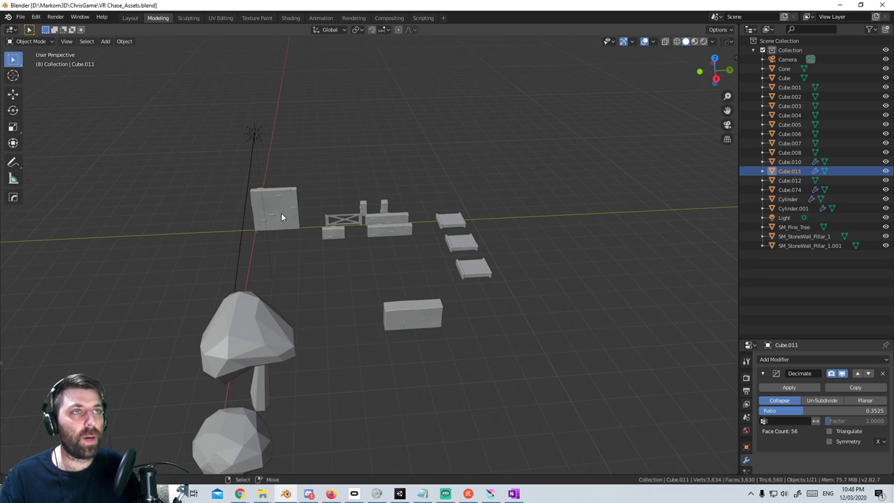
pyautogui.click(276, 213)
pyautogui.press('KP_7')
pyautogui.scroll(-2, 354, 210)
pyautogui.press('g')
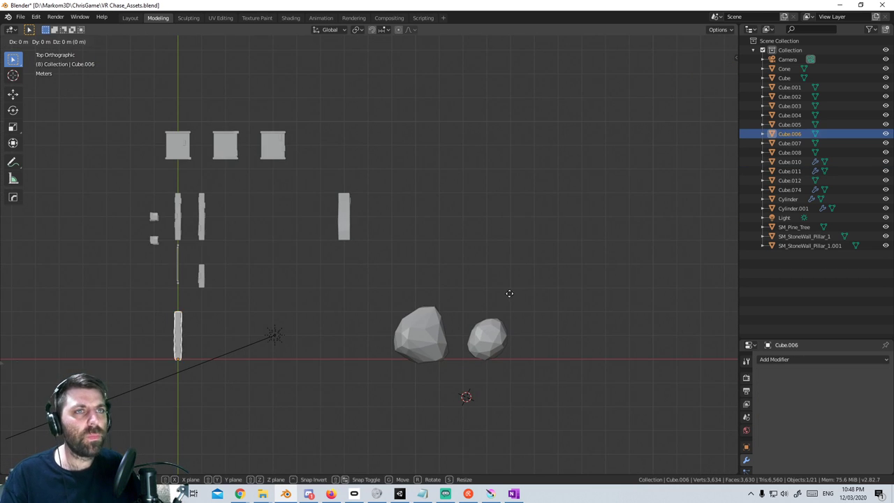
pyautogui.click(458, 109)
pyautogui.moveTo(458, 109); pyautogui.dragTo(328, 201, button='middle')
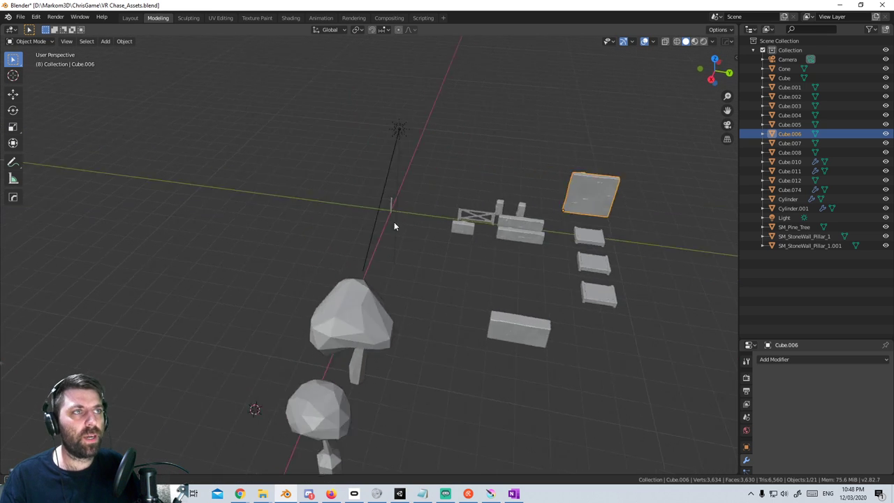
# Move Cube.012 to a new spot in top view
pyautogui.click(328, 201)
pyautogui.press('KP_7')
pyautogui.scroll(-2, 366, 220)
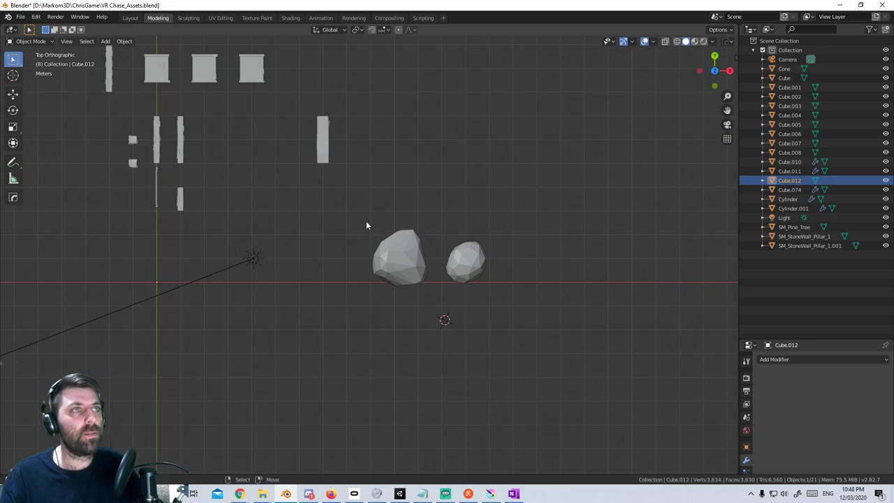
pyautogui.press('g')
pyautogui.click(513, 461)
pyautogui.moveTo(338, 322); pyautogui.dragTo(364, 224, button='middle')
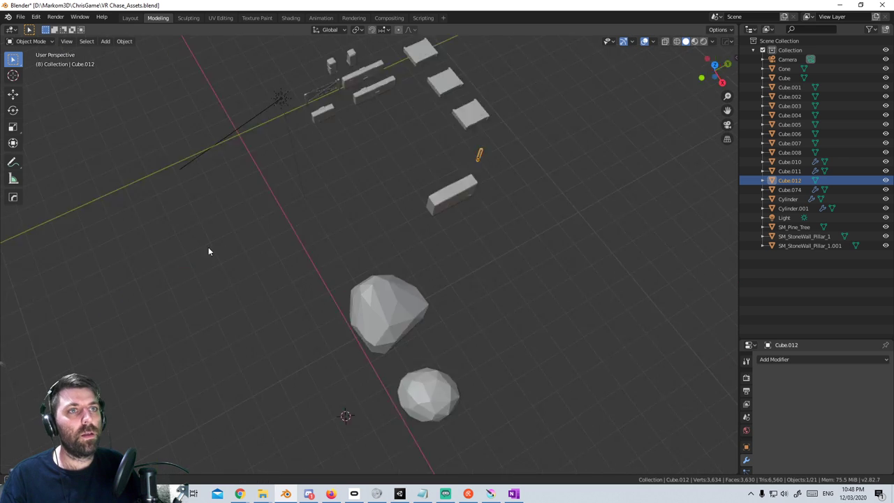
# Snap the 3D cursor to the world origin and bring up the Shift+A add menu
pyautogui.hotkey('shift', 's')
pyautogui.click(324, 250)
pyautogui.moveTo(323, 250); pyautogui.dragTo(358, 306, button='middle')
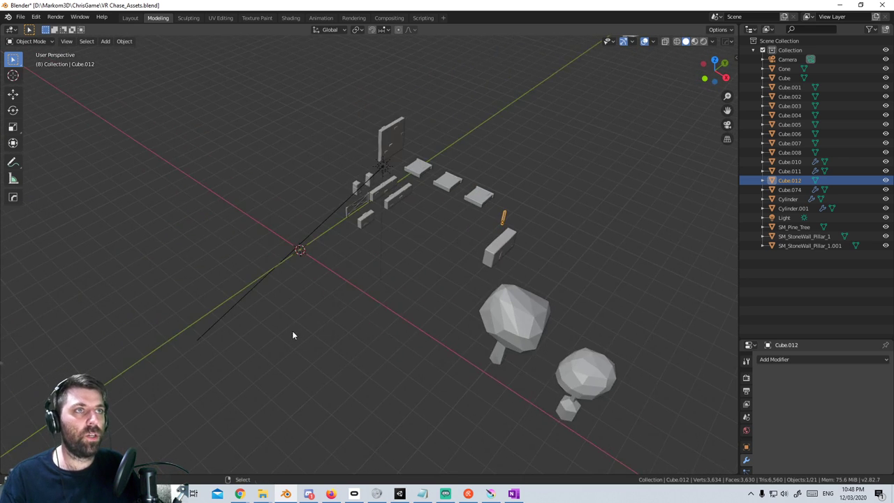
pyautogui.scroll(1, 357, 310)
pyautogui.hotkey('shift', 'a')
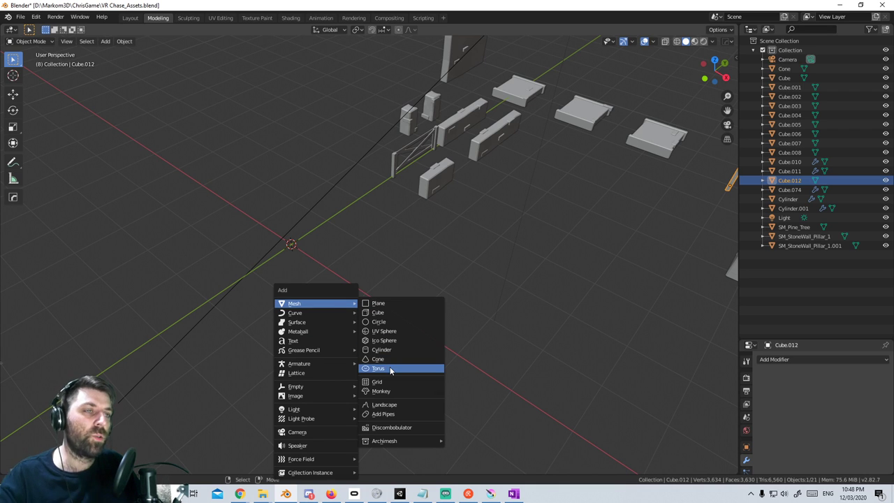
# Add an 8-sided cylinder at the 3D cursor
pyautogui.click(390, 350)
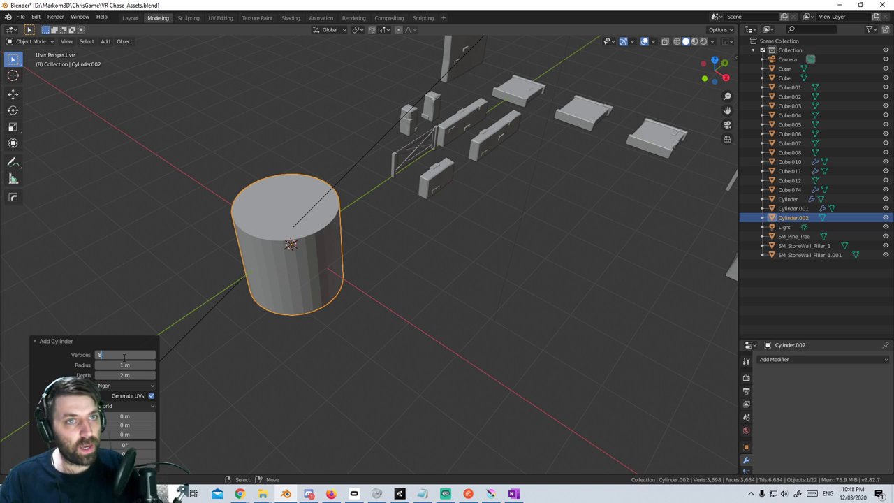
pyautogui.write('8')
pyautogui.press('Return')
pyautogui.moveTo(248, 264); pyautogui.dragTo(316, 291, button='middle')
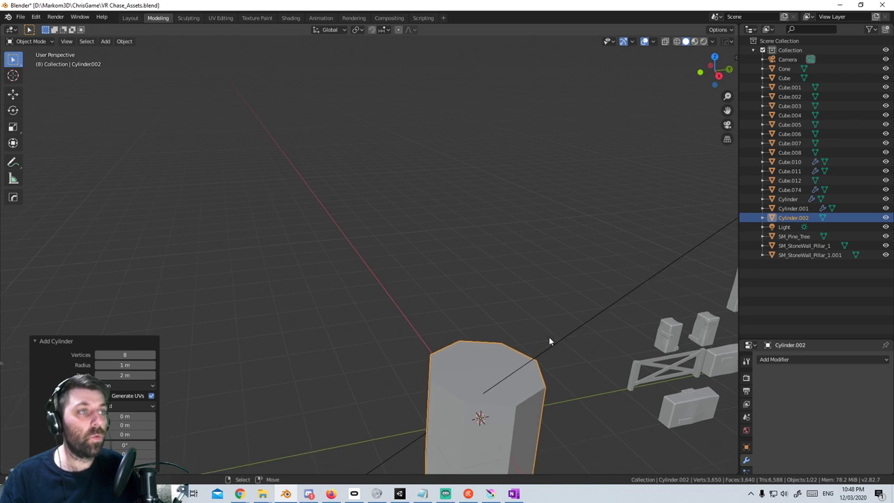
# In Edit Mode, lower the cylinder's top edge loop and bevel it into a dome
pyautogui.press('Tab')
pyautogui.moveTo(527, 461); pyautogui.dragTo(391, 318, button='middle')
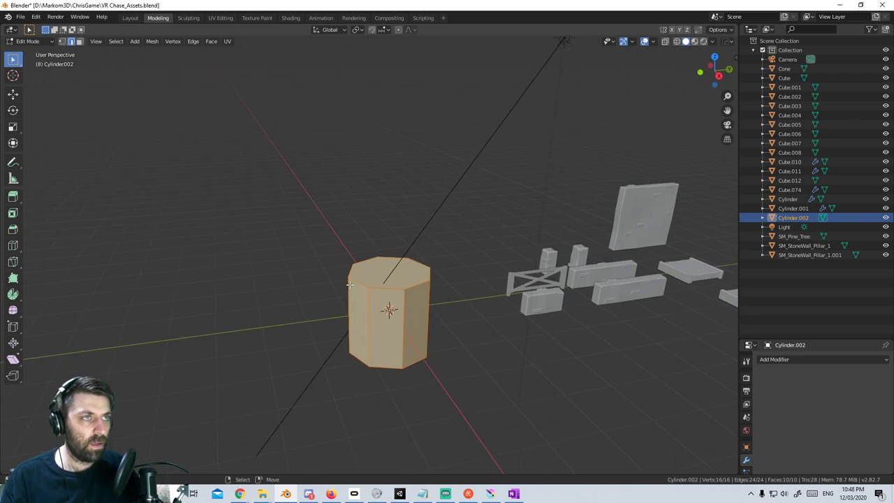
pyautogui.press('KP_5')
pyautogui.scroll(5, 349, 284)
pyautogui.scroll(-8, 349, 284)
pyautogui.scroll(4, 349, 283)
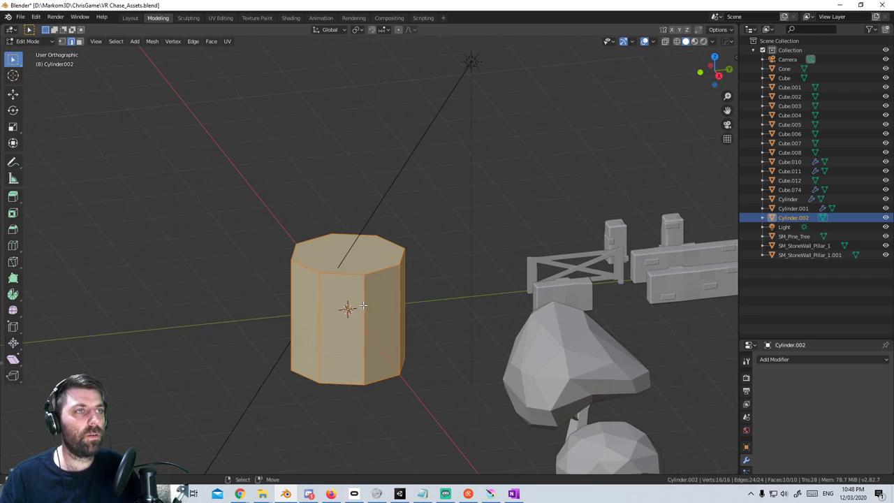
pyautogui.scroll(1, 349, 283)
pyautogui.keyDown('alt'); pyautogui.click(352, 280); pyautogui.keyUp('alt')
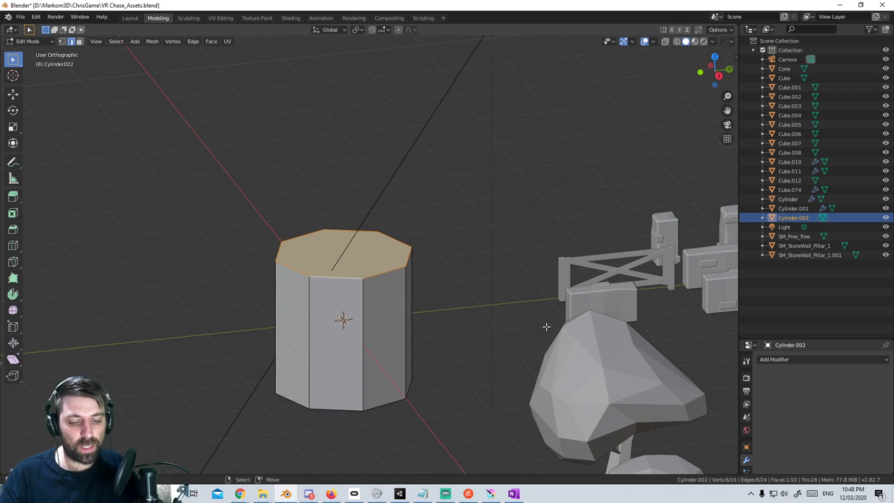
pyautogui.press('g')
pyautogui.press('z')
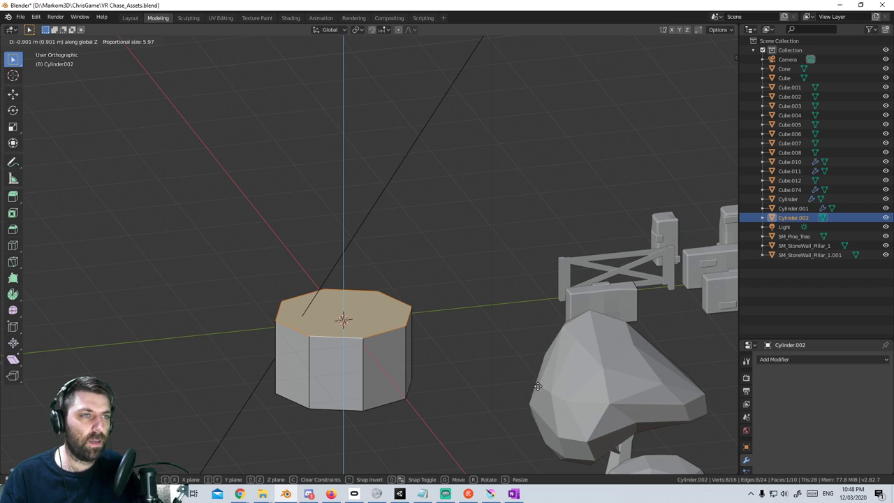
pyautogui.click(537, 386)
pyautogui.hotkey('ctrl', 'b')
pyautogui.scroll(1, 460, 363)
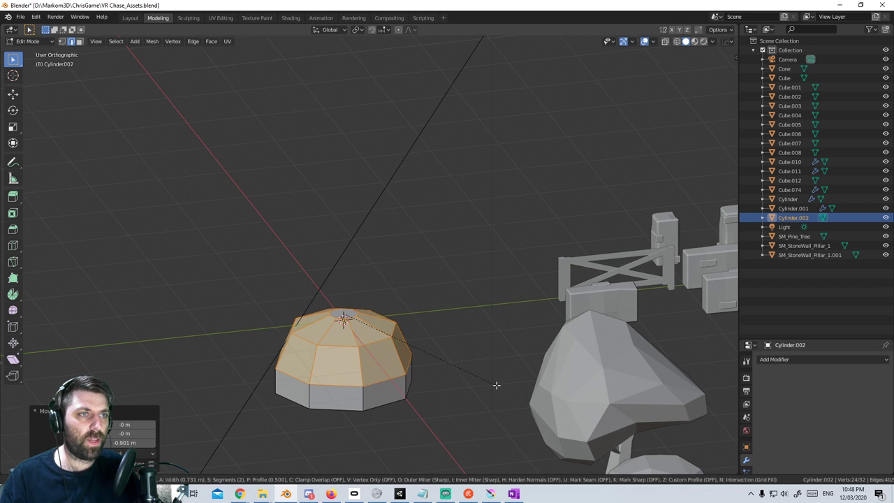
pyautogui.click(500, 391)
# Select the whole hut mesh and raise it along Z in front view
pyautogui.press('a')
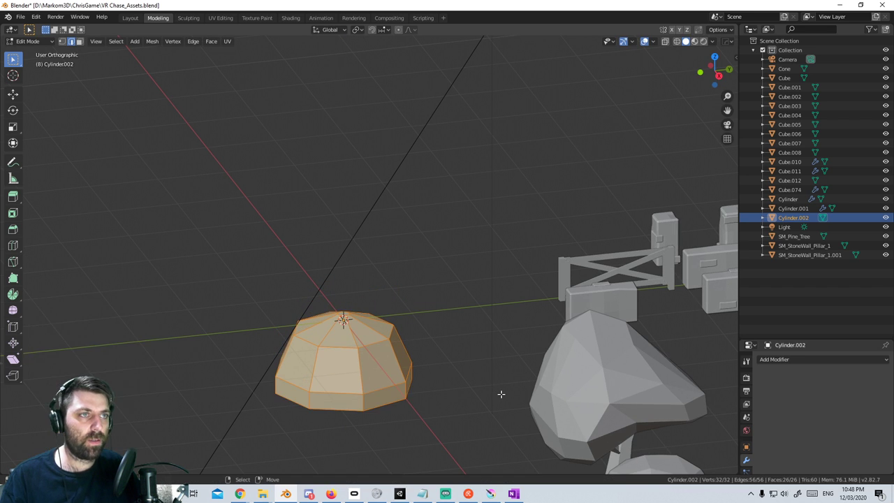
pyautogui.press('KP_1')
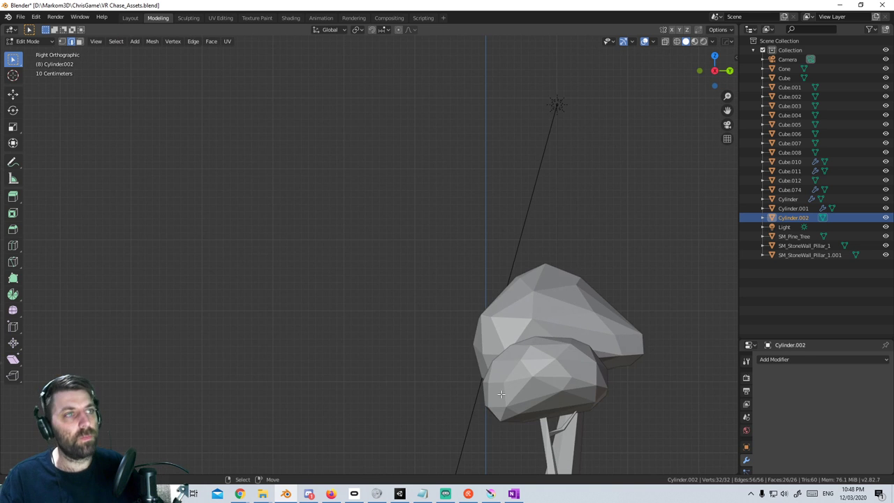
pyautogui.scroll(-2, 501, 393)
pyautogui.scroll(-3, 501, 393)
pyautogui.scroll(2, 349, 322)
pyautogui.press('g')
pyautogui.press('z')
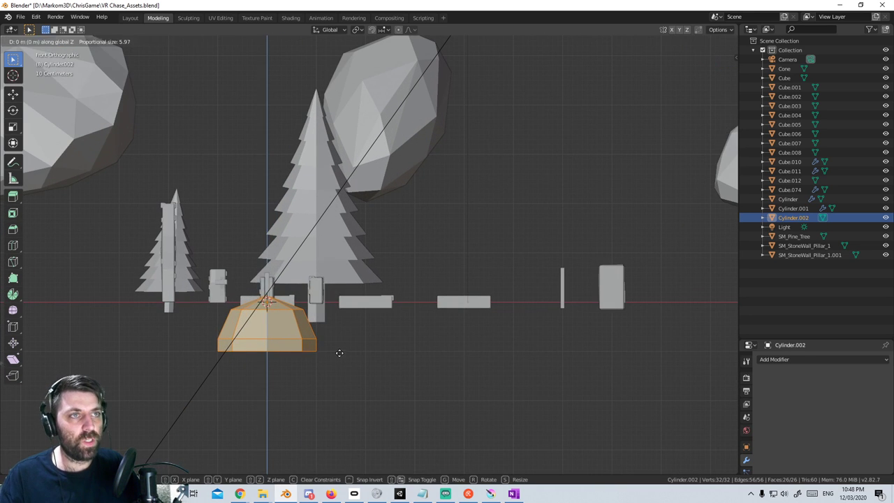
pyautogui.click(342, 311)
# Stretch the hut to 1.589 along Z, set its base on the ground, and return to Object Mode
pyautogui.press('s')
pyautogui.press('z')
pyautogui.press('Escape')
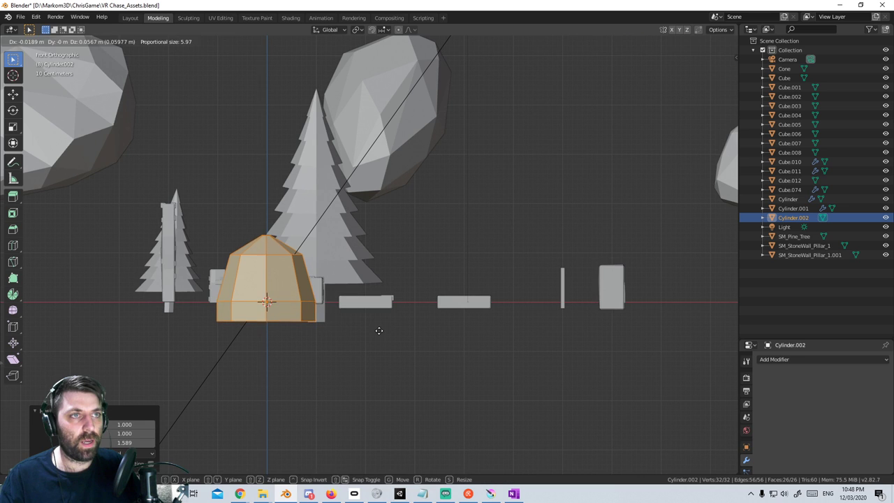
pyautogui.press('g')
pyautogui.press('z')
pyautogui.click(375, 319)
pyautogui.moveTo(379, 323)
pyautogui.mouseDown(button='middle')
pyautogui.moveTo(319, 330)
pyautogui.moveTo(403, 279)
pyautogui.mouseUp(button='middle')
pyautogui.press('Tab')
pyautogui.scroll(-3, 319, 331)
pyautogui.scroll(-2, 417, 266)
# Circle-select the props near the origin, excluding the hut, and move them far away
pyautogui.press('c')
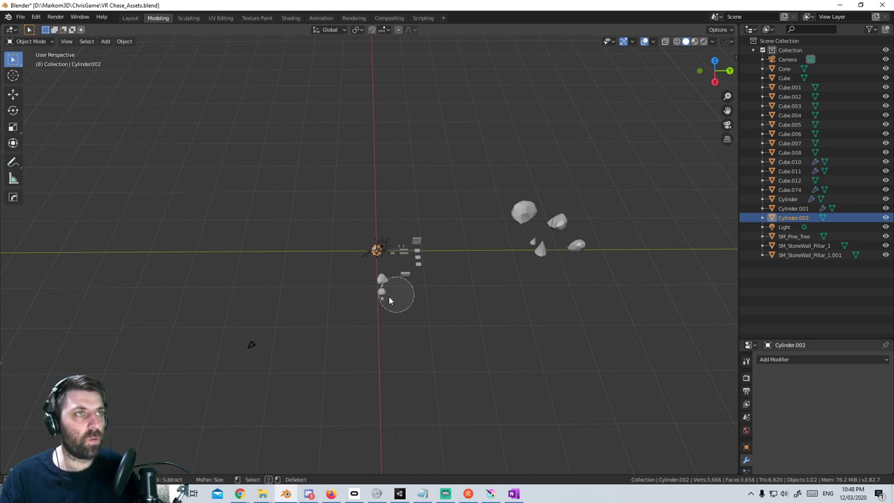
pyautogui.moveTo(398, 293)
pyautogui.mouseDown()
pyautogui.moveTo(399, 266)
pyautogui.moveTo(552, 222)
pyautogui.moveTo(535, 213)
pyautogui.mouseUp()
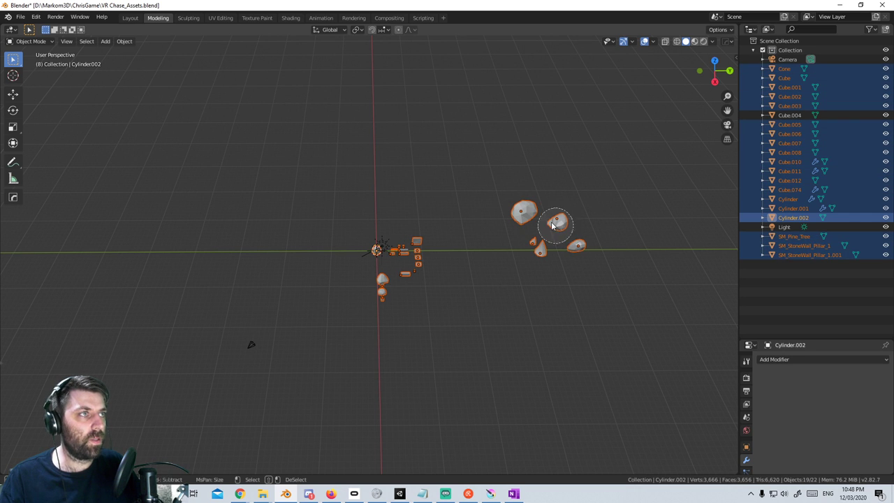
pyautogui.press('Escape')
pyautogui.press('KP_7')
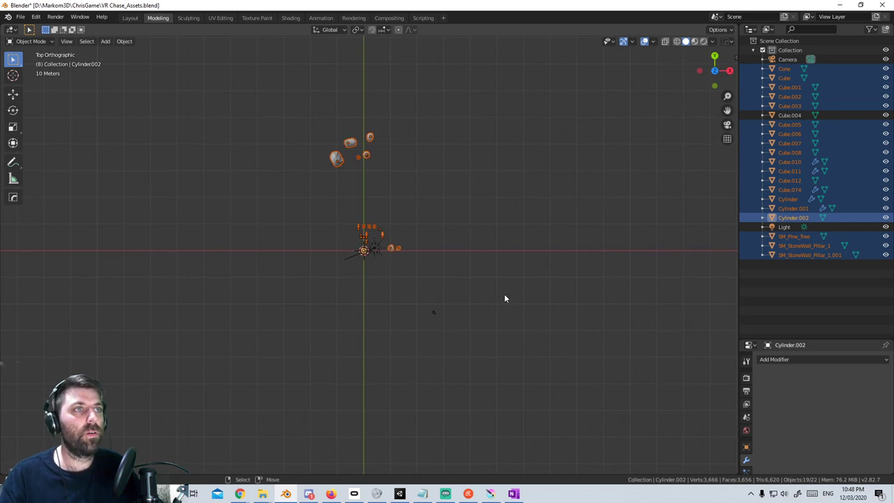
pyautogui.keyDown('alt'); pyautogui.moveTo(504, 293); pyautogui.dragTo(434, 297, button='middle'); pyautogui.keyUp('alt')
pyautogui.scroll(3, 349, 253)
pyautogui.keyDown('shift'); pyautogui.click(355, 248); pyautogui.keyUp('shift')
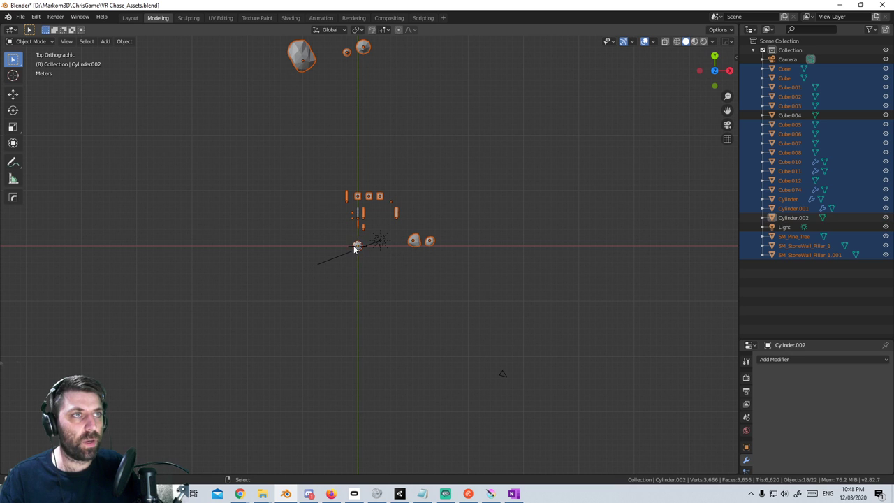
pyautogui.press('g')
pyautogui.click(548, 419)
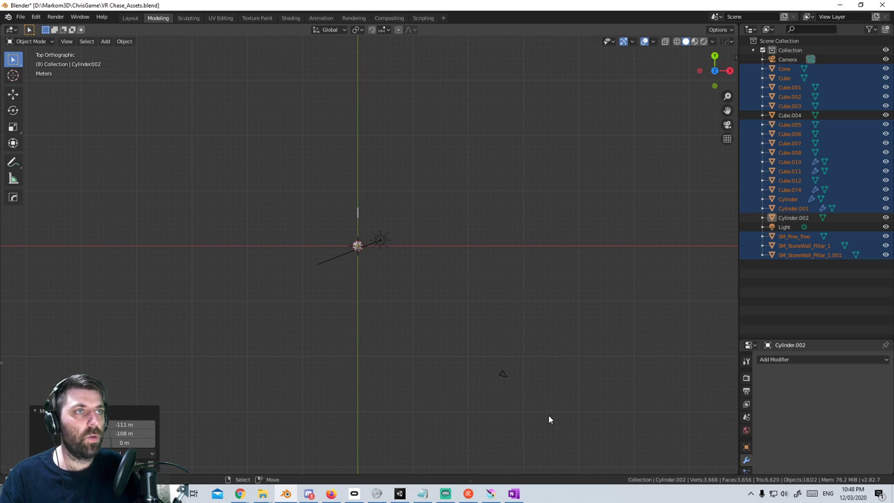
# Move the leftover plank Cube.004 far from the hut as well
pyautogui.moveTo(531, 354); pyautogui.dragTo(416, 279, button='middle')
pyautogui.scroll(2, 416, 279)
pyautogui.click(560, 248)
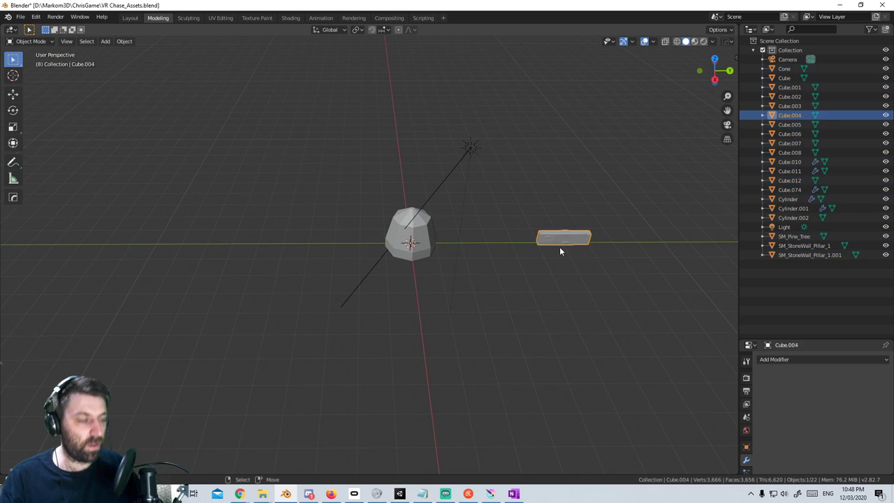
pyautogui.press('KP_7')
pyautogui.scroll(-3, 559, 248)
pyautogui.press('g')
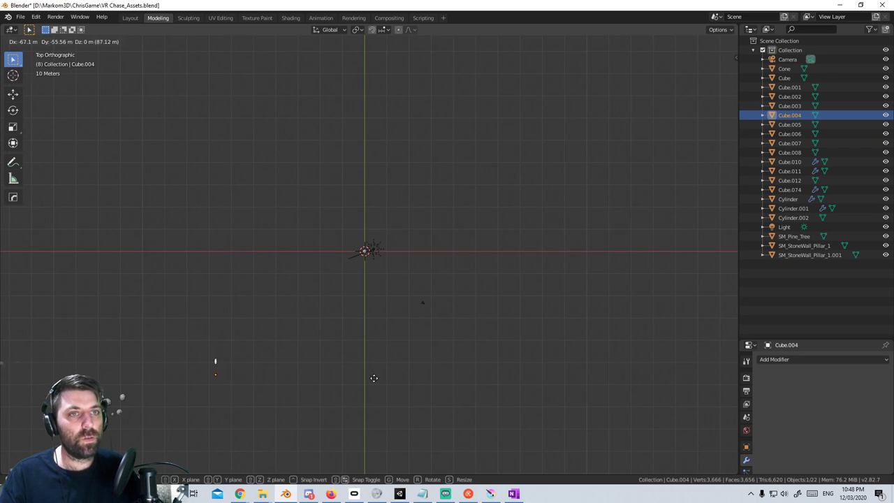
pyautogui.click(295, 441)
# Select the Cylinder.002 hut and enter Edit Mode
pyautogui.moveTo(295, 442)
pyautogui.mouseDown(button='middle')
pyautogui.moveTo(389, 315)
pyautogui.moveTo(341, 235)
pyautogui.mouseUp(button='middle')
pyautogui.scroll(3, 341, 236)
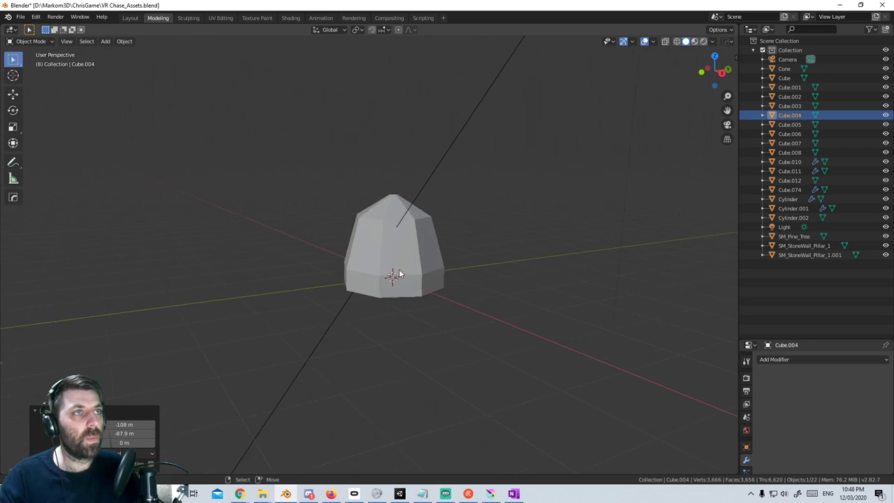
pyautogui.click(450, 280)
pyautogui.press('Tab')
pyautogui.scroll(1, 454, 293)
pyautogui.scroll(2, 447, 311)
# Add an edge loop around the hut's middle and shrink it slightly
pyautogui.scroll(2, 438, 328)
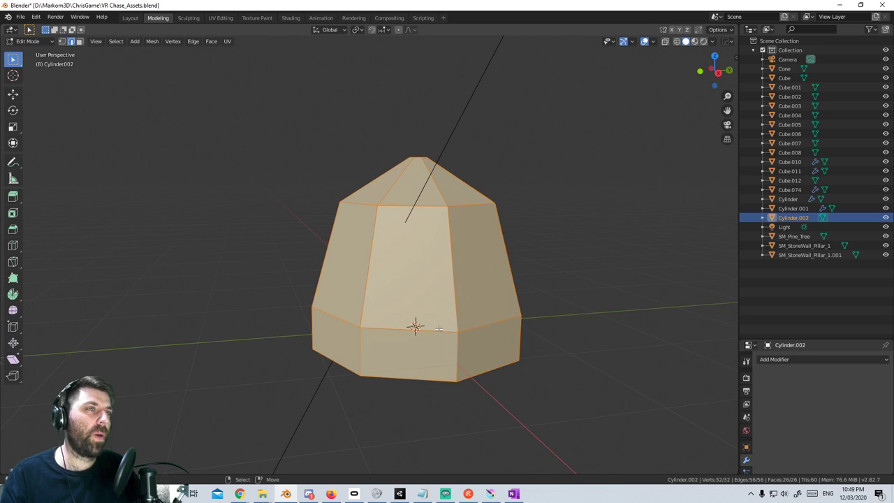
pyautogui.hotkey('ctrl', 'r')
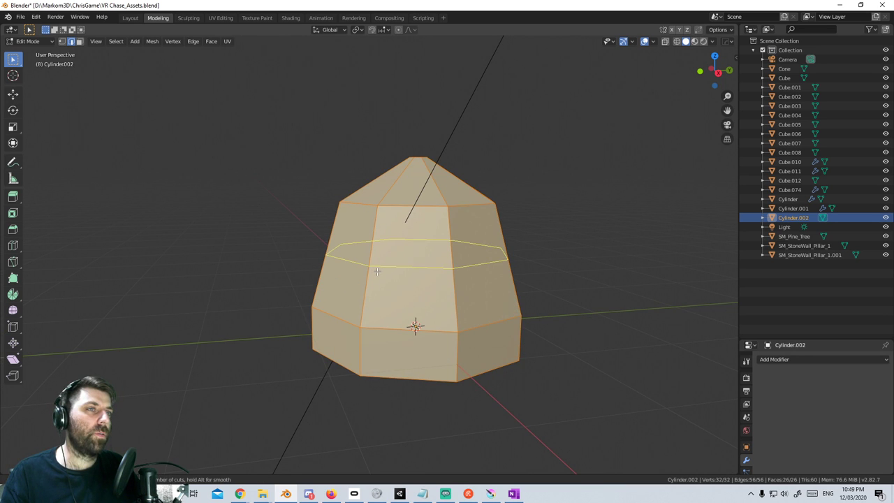
pyautogui.click(377, 271)
pyautogui.click(375, 274)
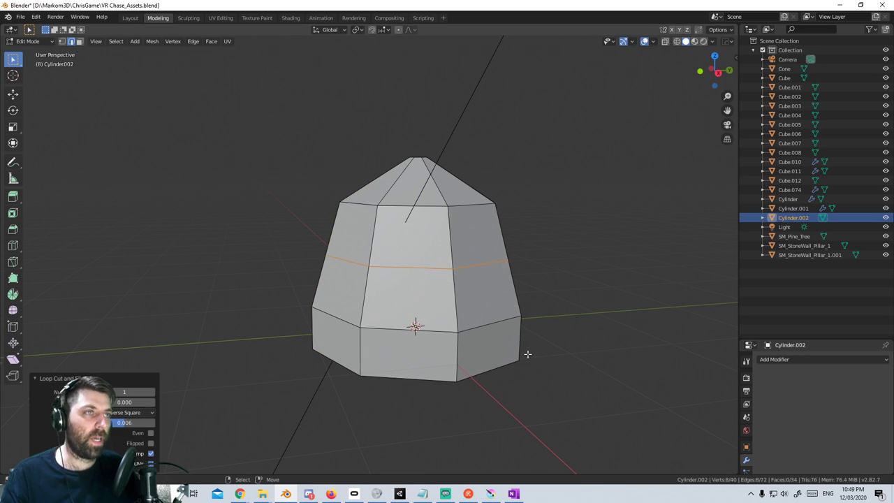
pyautogui.press('s')
pyautogui.click(584, 355)
pyautogui.press('s')
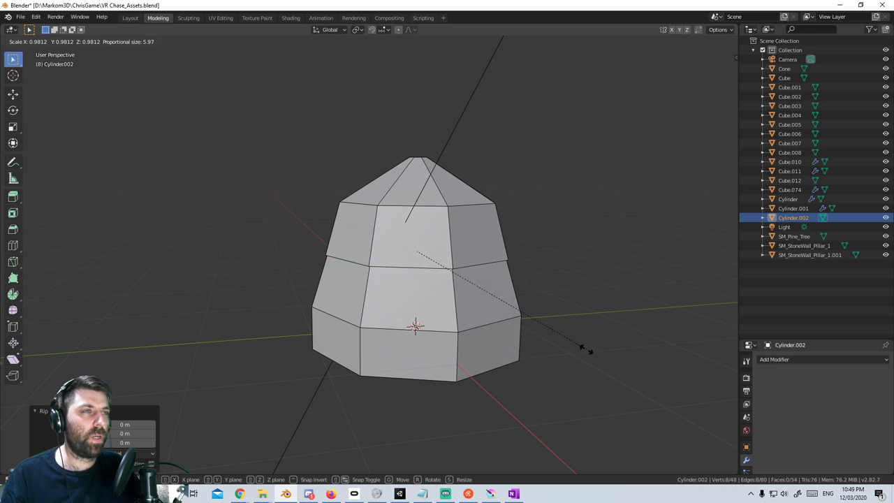
pyautogui.click(503, 323)
# Widen the middle loop outward and lower it 0.151 m along Z to form a ledge
pyautogui.keyDown('alt'); pyautogui.click(390, 261); pyautogui.keyUp('alt')
pyautogui.press('s')
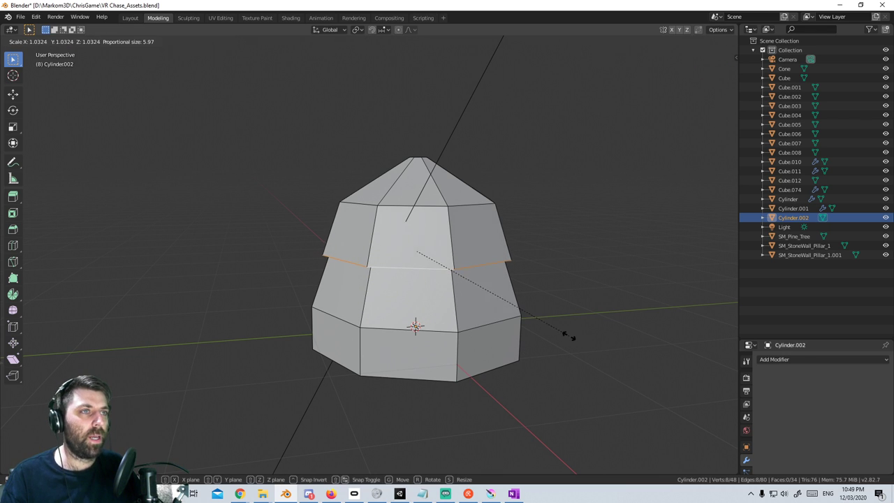
pyautogui.click(571, 335)
pyautogui.press('g')
pyautogui.press('z')
pyautogui.click(571, 351)
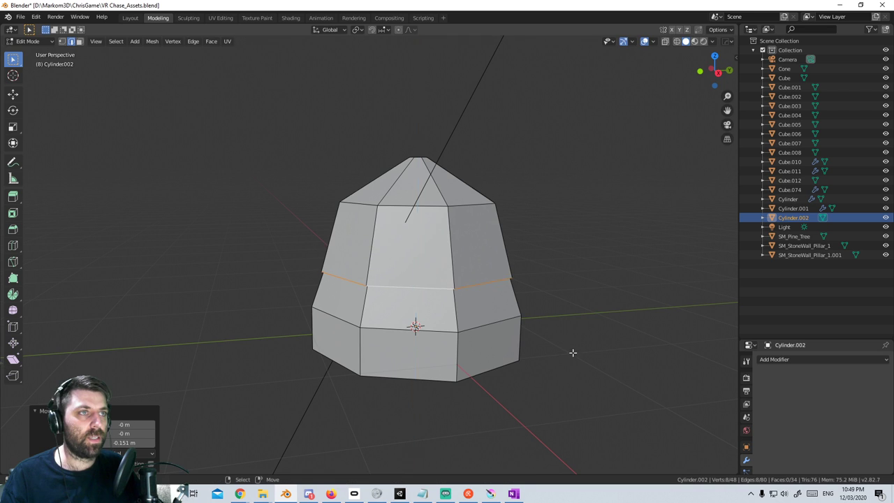
pyautogui.scroll(1, 517, 356)
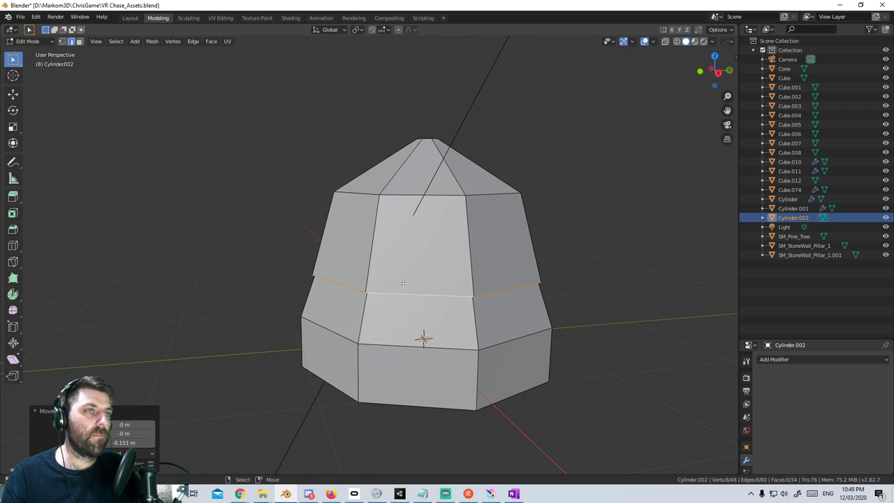
pyautogui.hotkey('ctrl', 't')
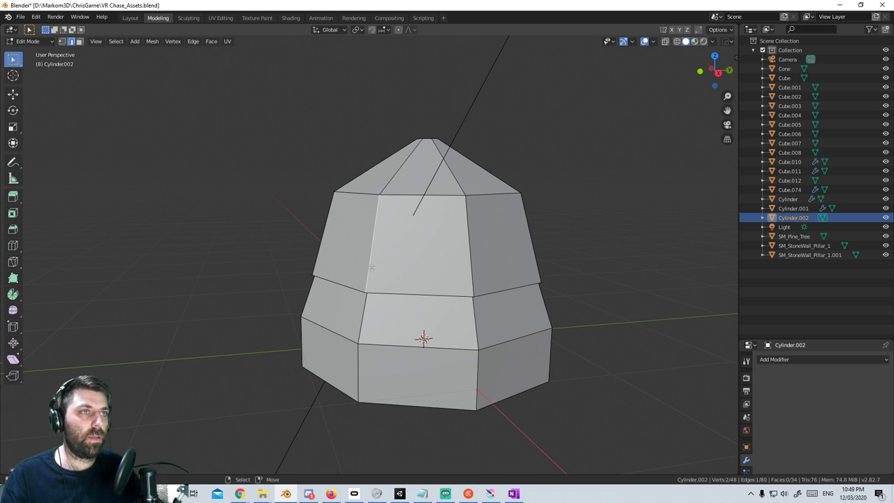
# Add a second horizontal loop above the ledge, slid to 0.576, forming a narrow band
pyautogui.hotkey('ctrl', 'r')
pyautogui.click(370, 269)
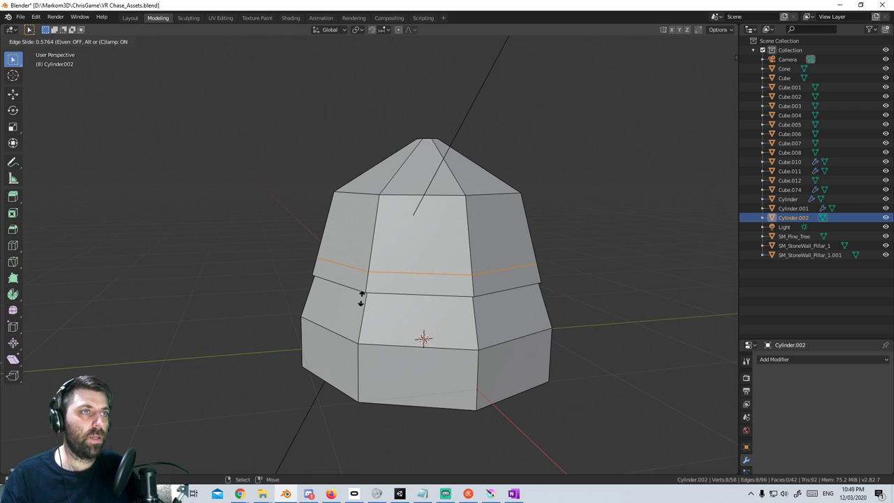
pyautogui.click(361, 297)
pyautogui.scroll(4, 416, 290)
# Add evenly spaced vertical loop cuts to the front face and the adjacent face
pyautogui.click(416, 290)
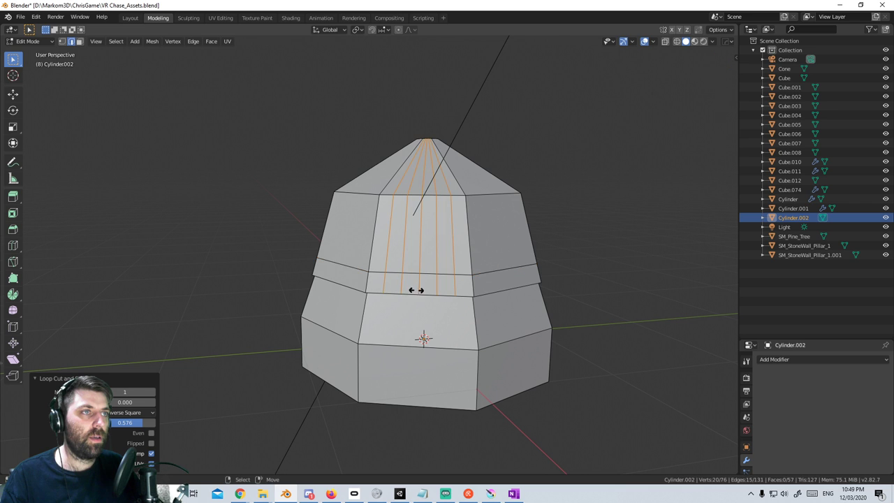
pyautogui.rightClick(416, 290)
pyautogui.hotkey('ctrl', 'r')
pyautogui.scroll(-1, 503, 292)
pyautogui.click(503, 292)
pyautogui.rightClick(503, 292)
pyautogui.moveTo(504, 292); pyautogui.dragTo(542, 314, button='middle')
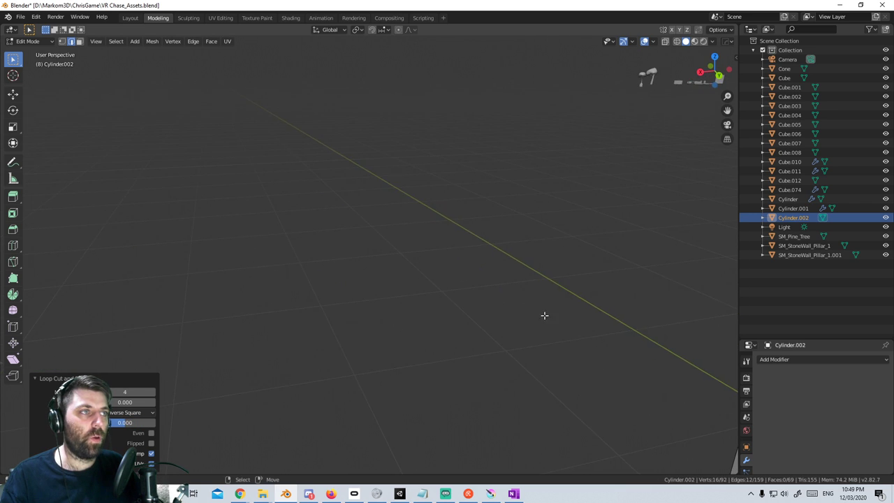
pyautogui.scroll(-3, 591, 356)
pyautogui.moveTo(591, 356); pyautogui.dragTo(497, 347, button='middle')
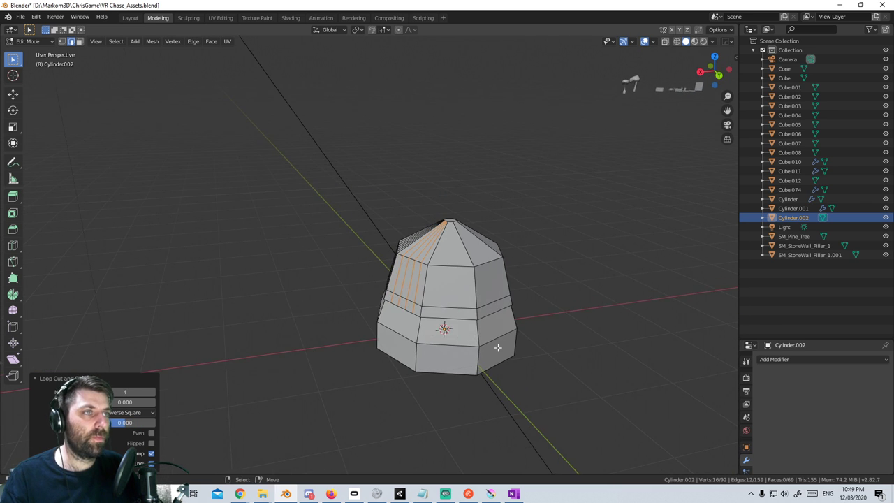
pyautogui.scroll(1, 457, 318)
# Add evenly spaced vertical loop cuts to three more faces around the hut
pyautogui.click(457, 317)
pyautogui.rightClick(457, 317)
pyautogui.moveTo(456, 317)
pyautogui.mouseDown(button='middle')
pyautogui.moveTo(481, 336)
pyautogui.moveTo(340, 335)
pyautogui.mouseUp(button='middle')
pyautogui.scroll(-1, 396, 340)
pyautogui.click(396, 340)
pyautogui.rightClick(396, 340)
pyautogui.scroll(1, 319, 315)
pyautogui.click(319, 317)
pyautogui.rightClick(321, 319)
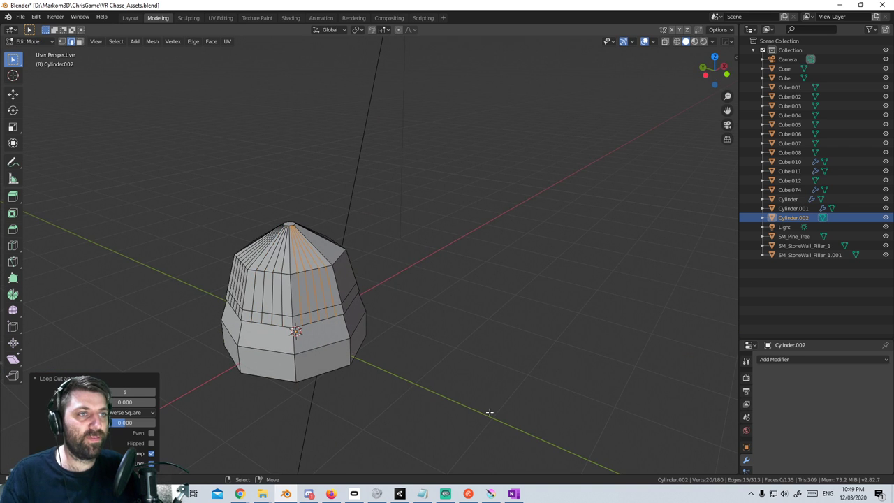
pyautogui.scroll(2, 489, 412)
# In vertex mode, slide alternate band vertices along their edges to start the zigzag
pyautogui.click(62, 42)
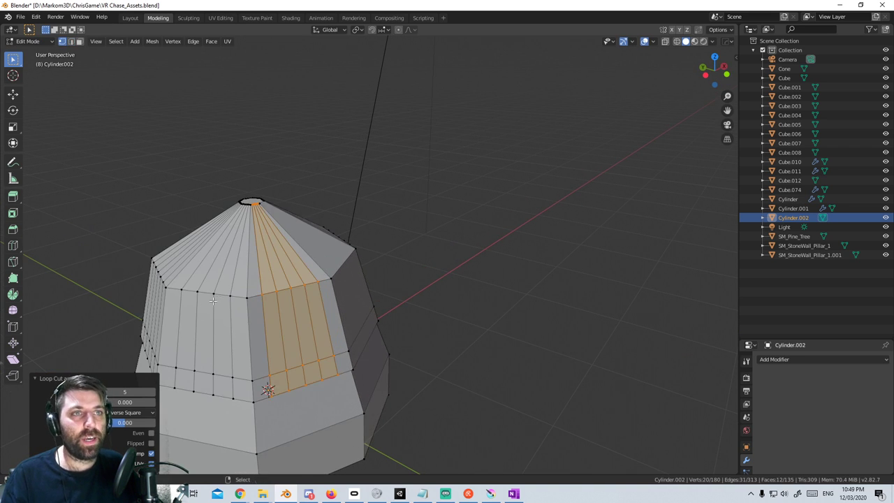
pyautogui.moveTo(321, 329); pyautogui.dragTo(344, 330, button='middle')
pyautogui.click(312, 338)
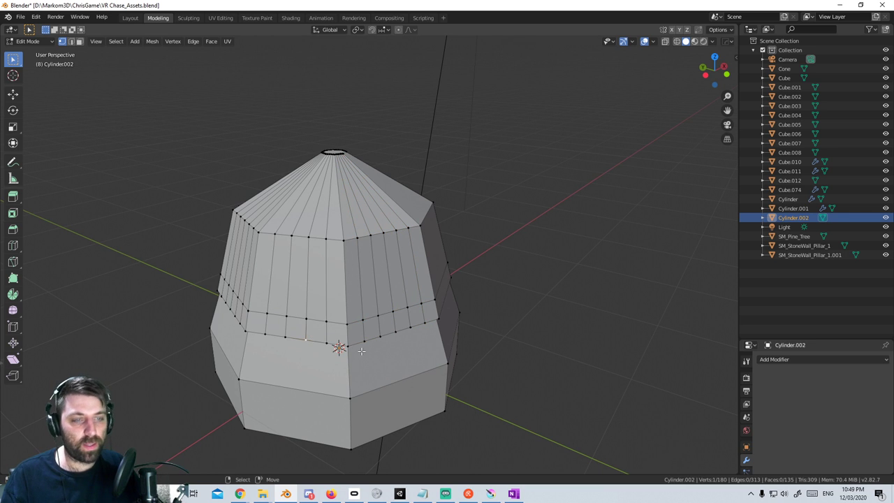
pyautogui.press('g')
pyautogui.press('g')
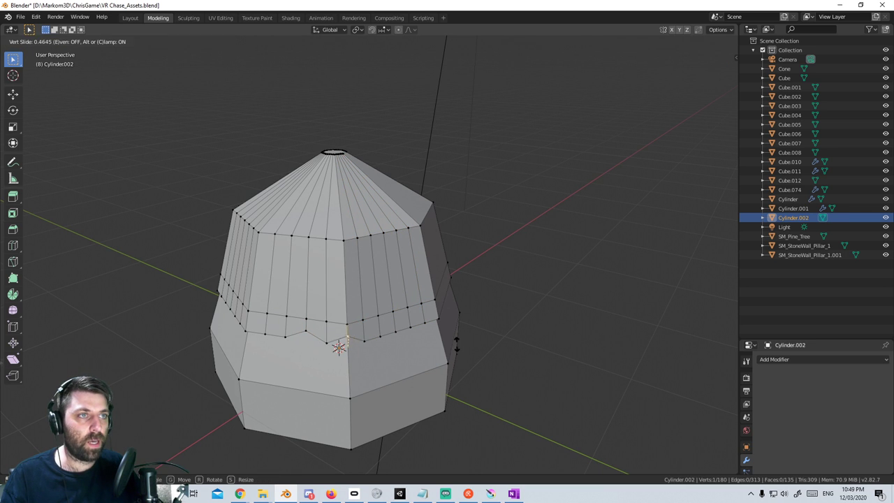
pyautogui.click(455, 334)
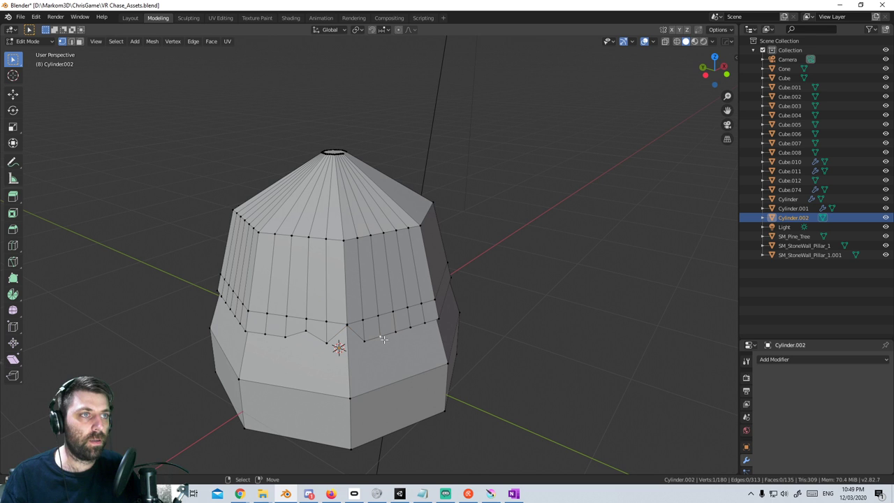
pyautogui.press('g')
pyautogui.press('g')
pyautogui.click(472, 340)
pyautogui.click(417, 330)
pyautogui.press('g')
pyautogui.press('g')
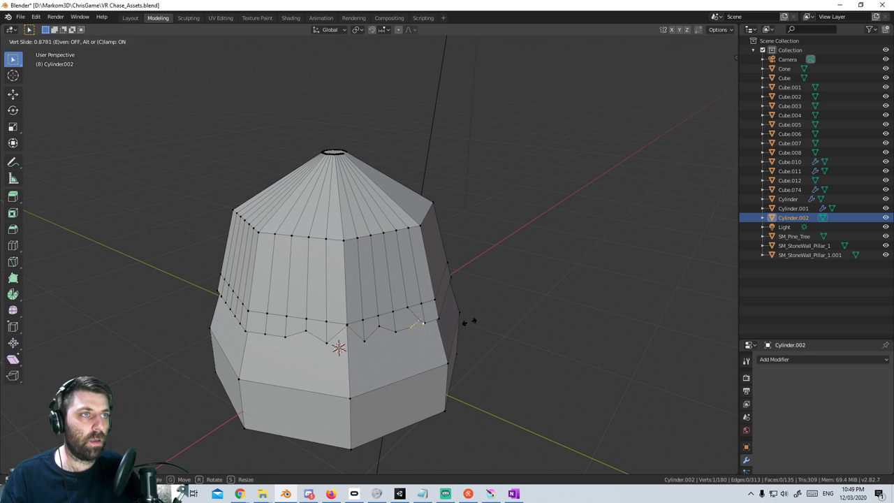
pyautogui.click(444, 312)
# Slide two more band vertices on the left side to continue the zigzag
pyautogui.moveTo(444, 312); pyautogui.dragTo(300, 311, button='middle')
pyautogui.click(288, 306)
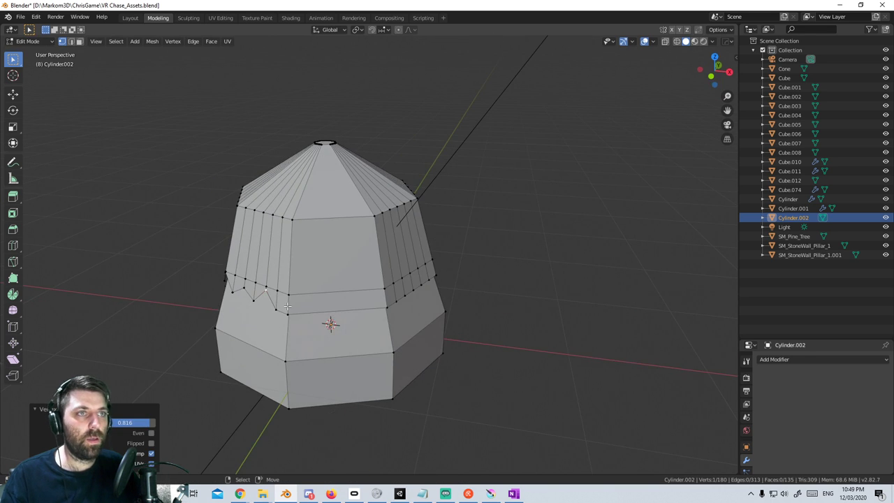
pyautogui.press('g')
pyautogui.press('g')
pyautogui.click(305, 309)
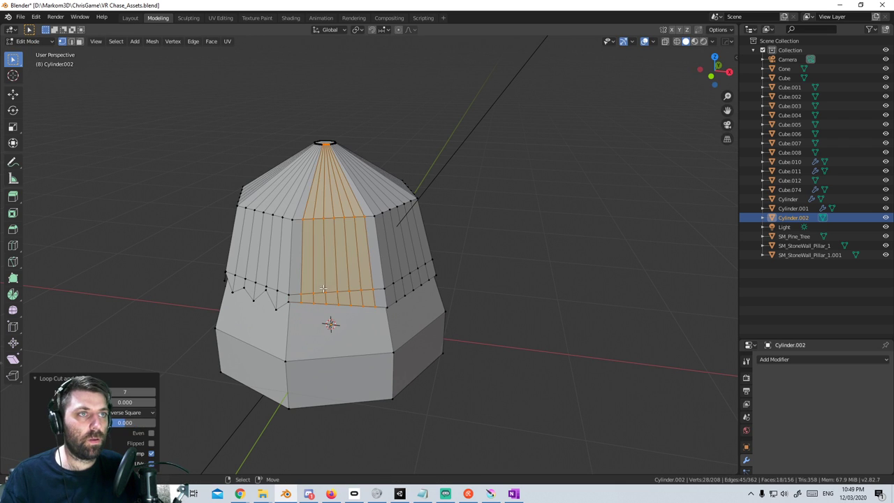
pyautogui.click(313, 302)
pyautogui.press('g')
pyautogui.press('g')
pyautogui.click(328, 320)
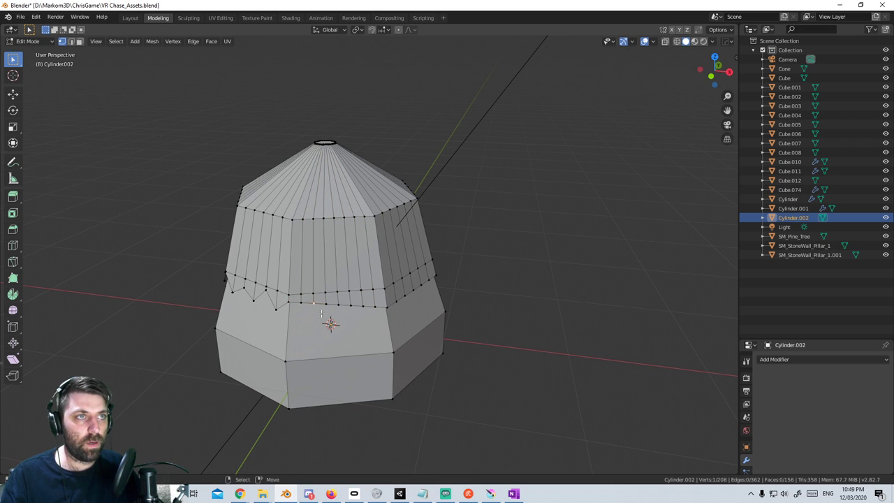
# Remove the extra front-face cuts and add a loop cut with 8 vertical cuts
pyautogui.hotkey('ctrl', 'x')
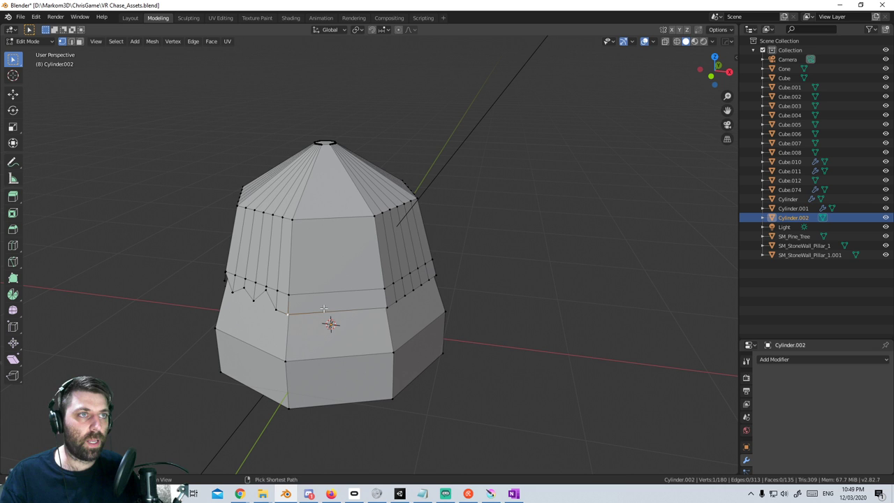
pyautogui.hotkey('ctrl', 'r')
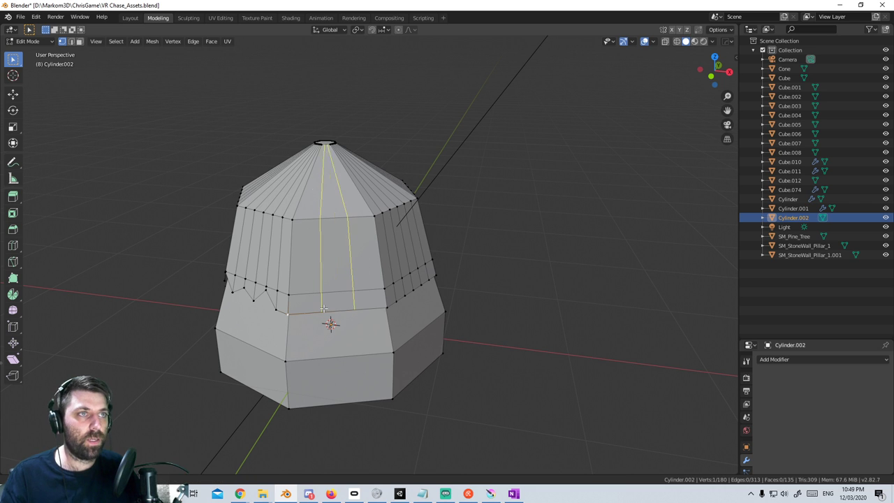
pyautogui.scroll(7, 324, 308)
# Confirm the new edge loops, keeping them evenly spaced
pyautogui.click(324, 308)
pyautogui.rightClick(324, 308)
pyautogui.scroll(3, 308, 349)
# Raise alternate vertices along the front of the band's lower edge into zigzag points
pyautogui.click(187, 386)
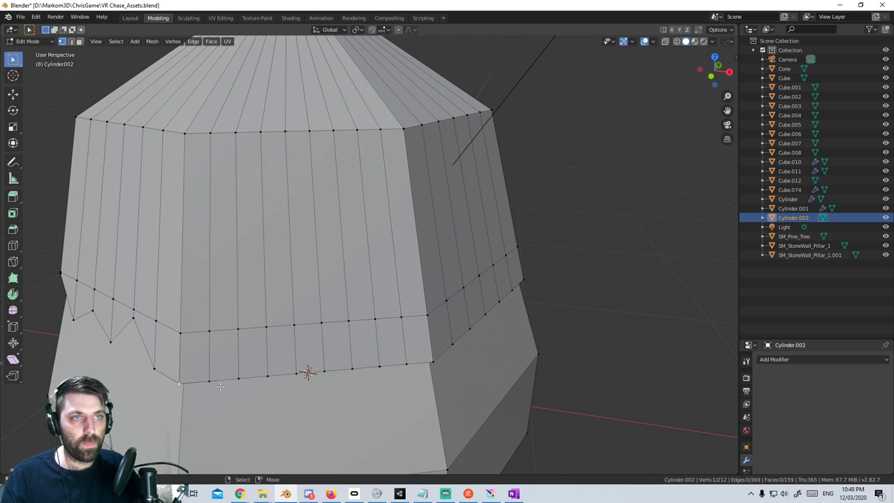
pyautogui.hotkey('shift', 'v')
pyautogui.click(225, 362)
pyautogui.click(238, 378)
pyautogui.hotkey('shift', 'v')
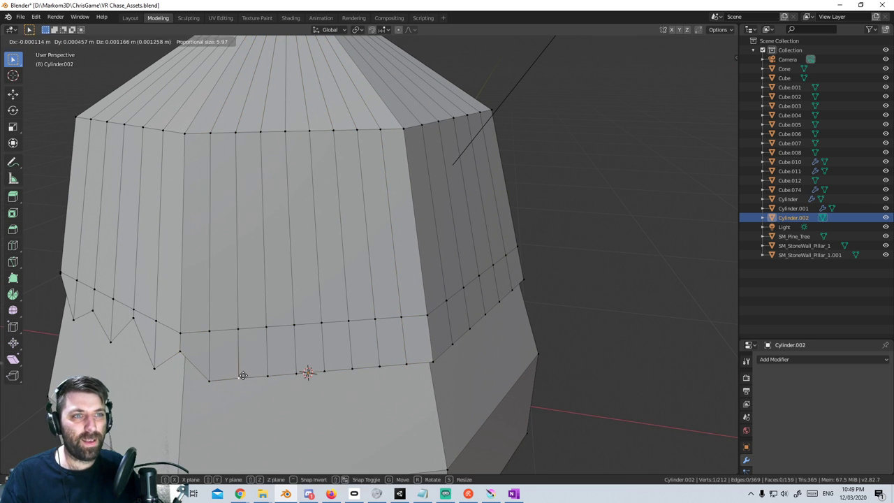
pyautogui.click(243, 336)
pyautogui.click(294, 372)
pyautogui.hotkey('shift', 'v')
pyautogui.click(289, 349)
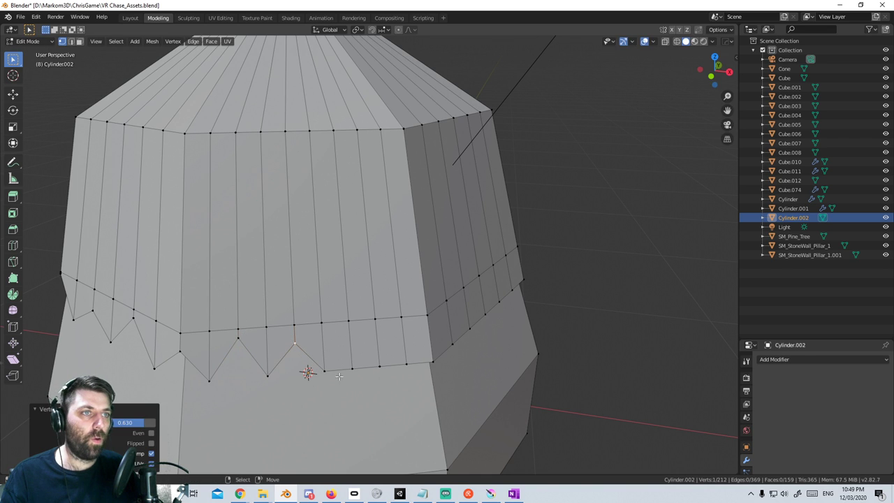
pyautogui.click(352, 368)
pyautogui.press('g')
pyautogui.click(349, 323)
pyautogui.click(406, 363)
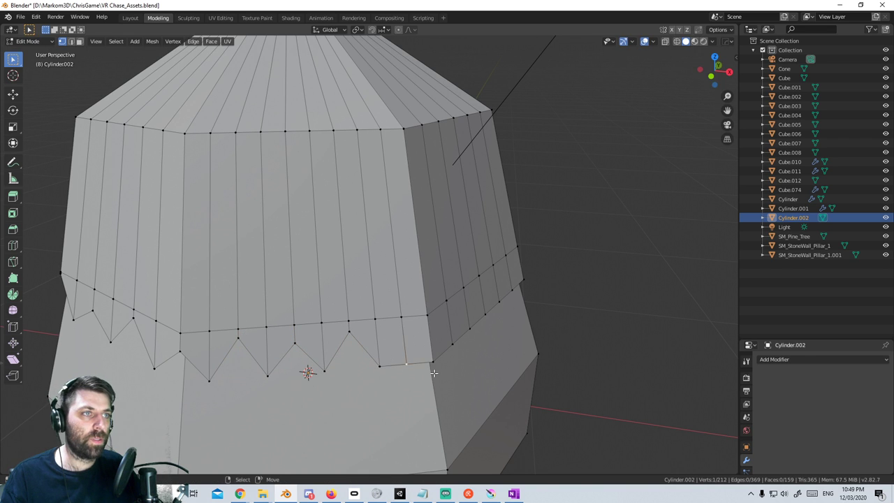
pyautogui.hotkey('shift', 'v')
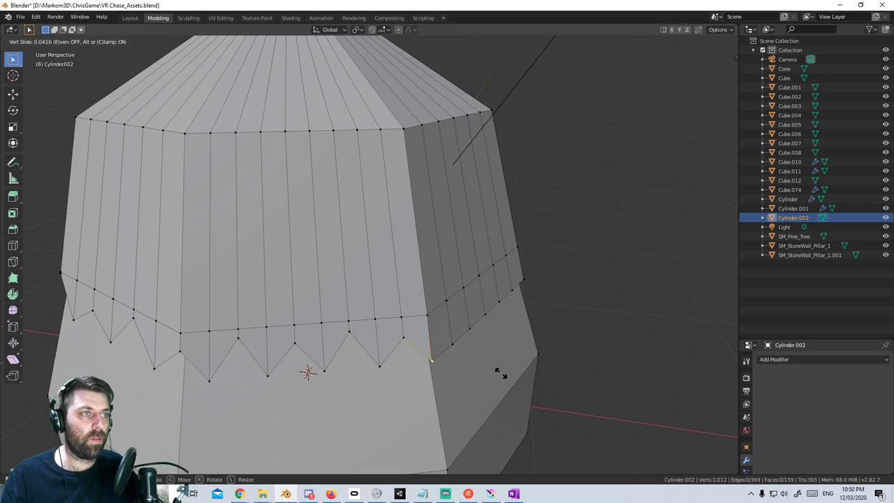
pyautogui.click(499, 372)
# Continue raising alternate lower-edge vertices on the next section of the band
pyautogui.moveTo(498, 372); pyautogui.dragTo(298, 354, button='middle')
pyautogui.hotkey('shift', 'v')
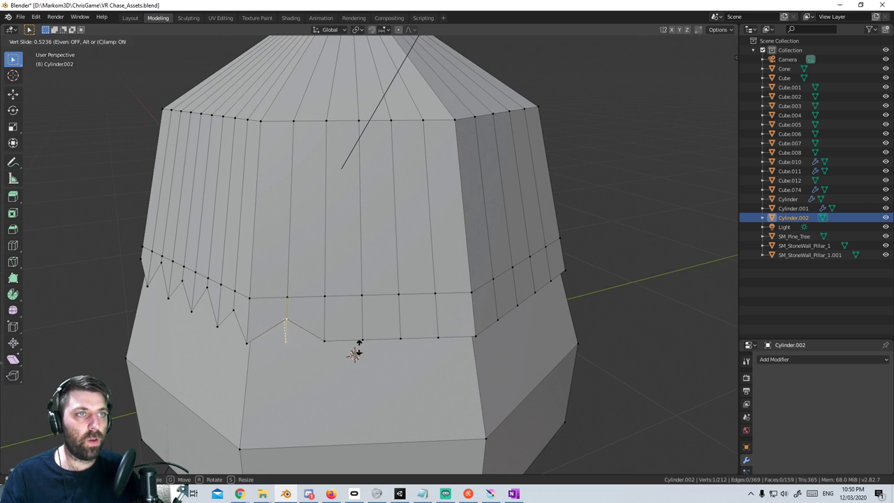
pyautogui.click(356, 351)
pyautogui.click(355, 354)
pyautogui.hotkey('shift', 'v')
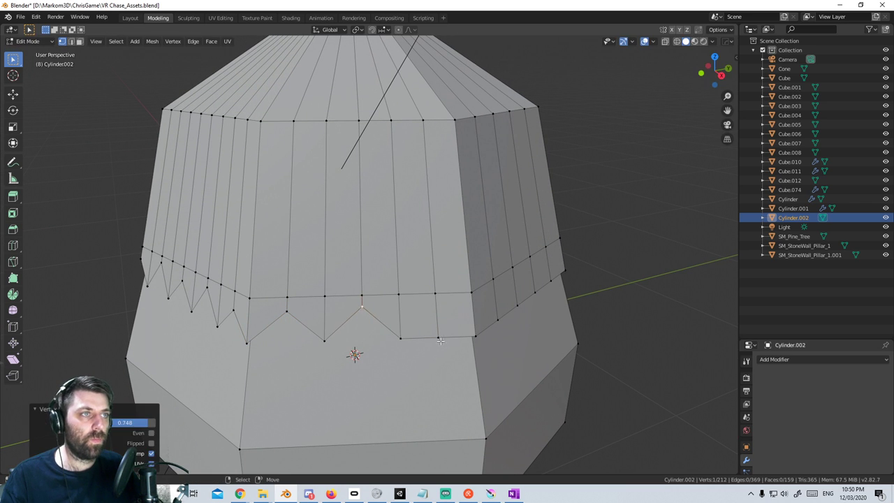
pyautogui.click(368, 338)
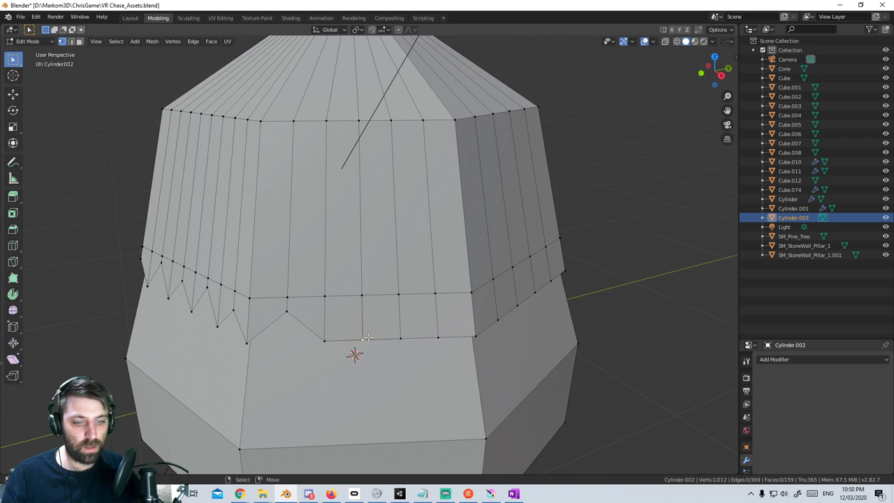
pyautogui.hotkey('shift', 'v')
pyautogui.click(367, 330)
pyautogui.click(438, 337)
pyautogui.hotkey('shift', 'v')
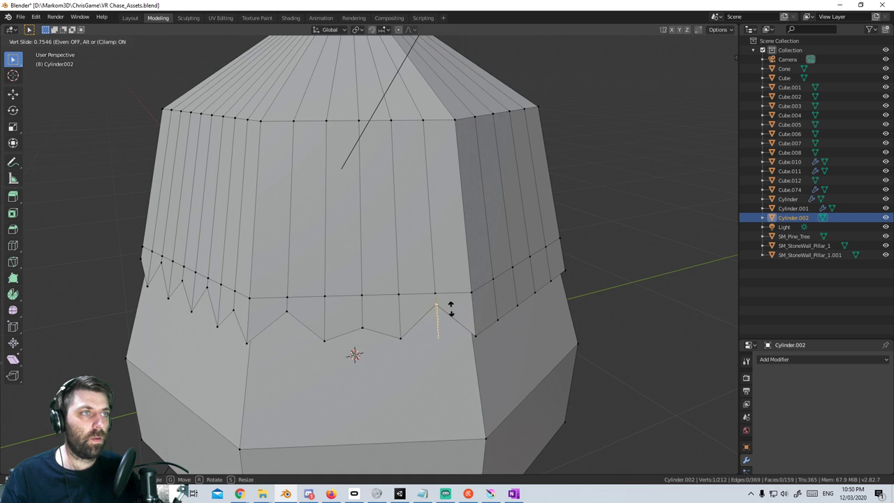
pyautogui.click(450, 309)
# Check the band from the front view, lower a misplaced vertex, and raise the next points
pyautogui.moveTo(450, 310)
pyautogui.mouseDown(button='middle')
pyautogui.moveTo(343, 352)
pyautogui.moveTo(336, 332)
pyautogui.mouseUp(button='middle')
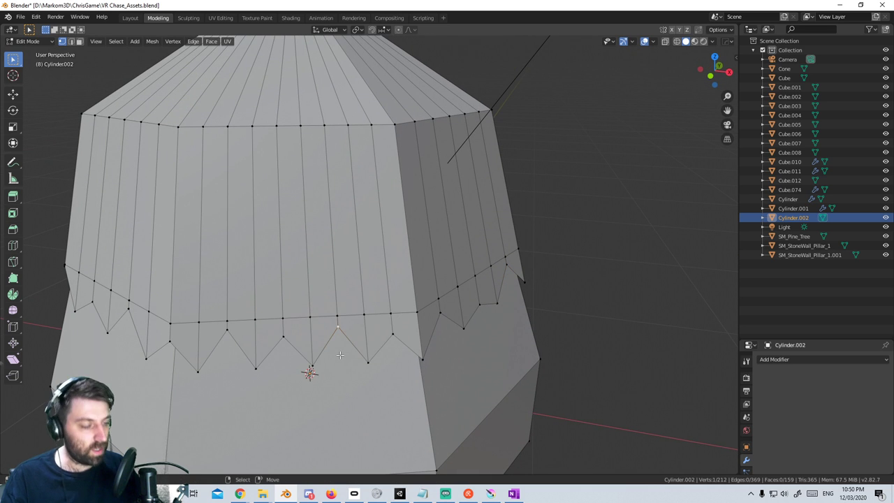
pyautogui.press('KP_1')
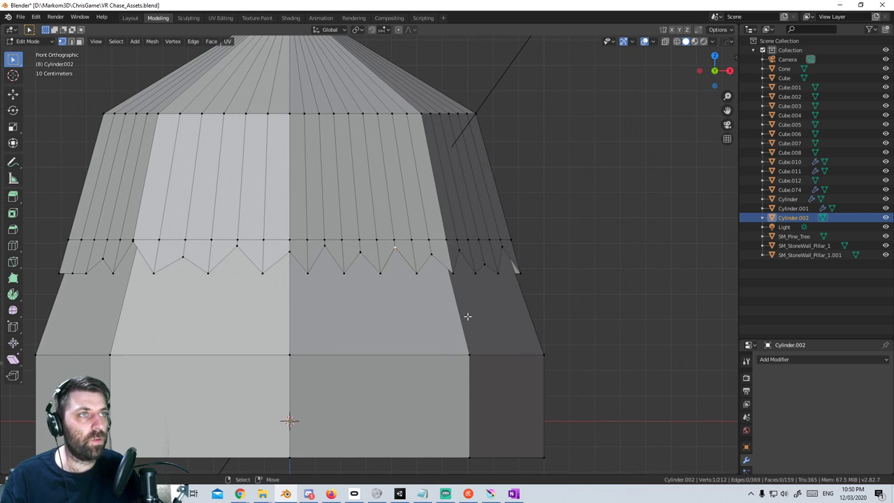
pyautogui.press('g')
pyautogui.click(431, 306)
pyautogui.click(344, 270)
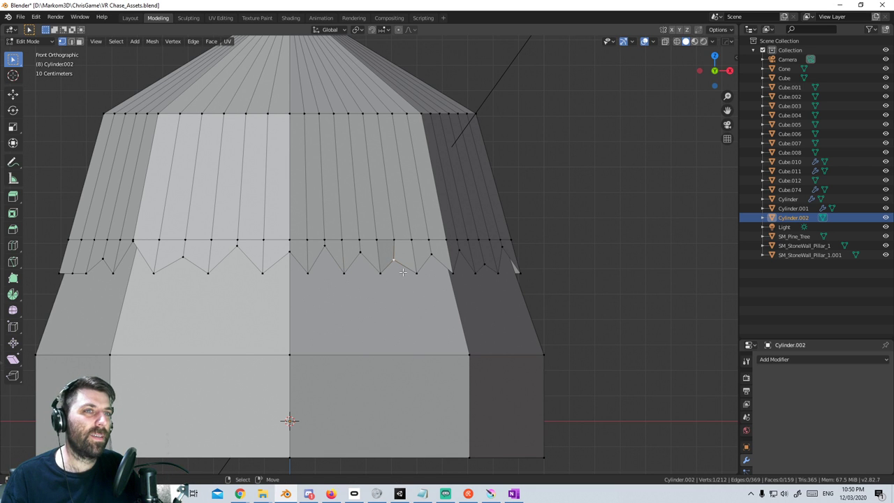
pyautogui.scroll(-4, 402, 271)
pyautogui.moveTo(403, 272); pyautogui.dragTo(386, 267, button='middle')
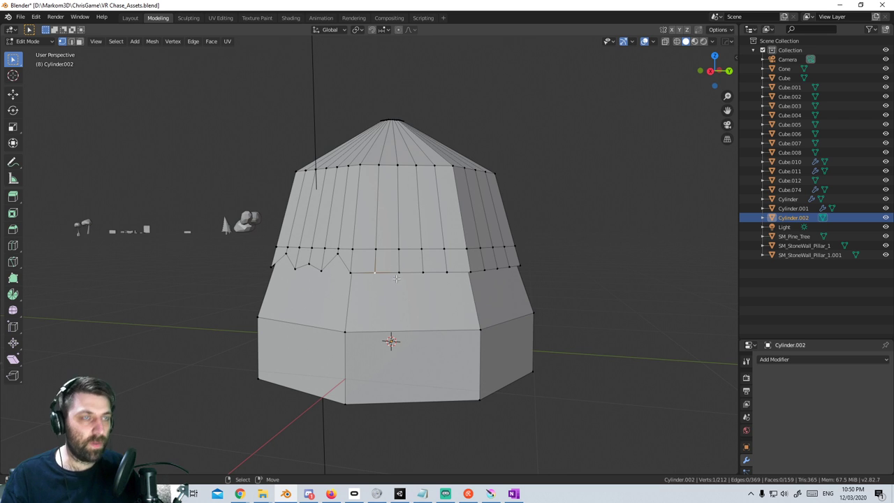
pyautogui.press('g')
pyautogui.press('g')
pyautogui.click(414, 268)
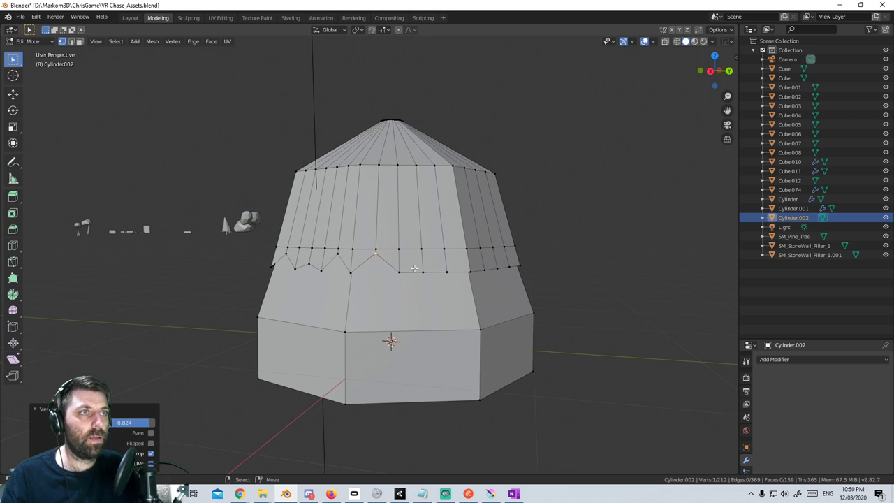
pyautogui.click(422, 272)
pyautogui.click(468, 271)
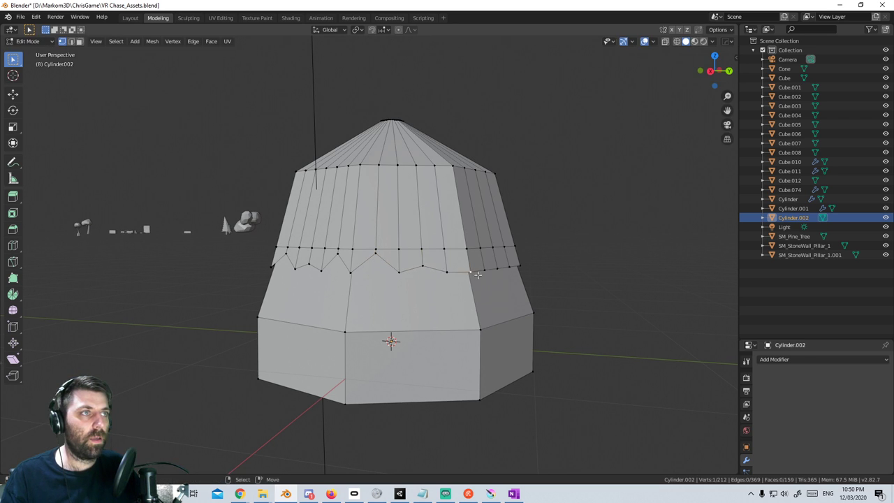
pyautogui.press('g')
pyautogui.press('g')
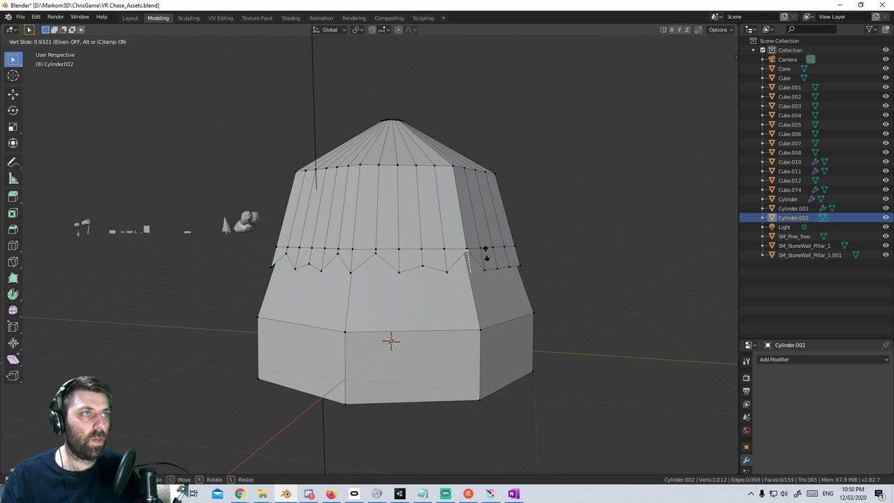
pyautogui.click(485, 252)
# Raise the alternate lower-edge vertices on the hut's far side
pyautogui.moveTo(485, 252); pyautogui.dragTo(419, 265, button='middle')
pyautogui.press('g')
pyautogui.press('g')
pyautogui.click(421, 245)
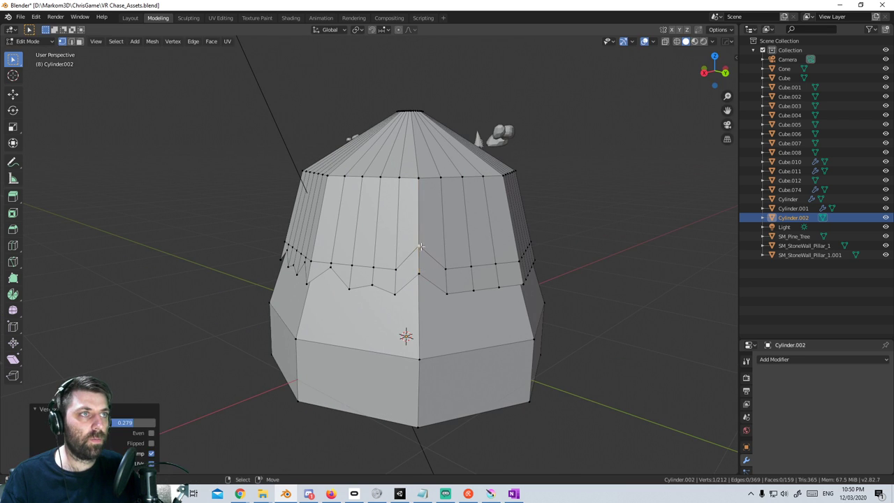
pyautogui.click(419, 271)
pyautogui.press('g')
pyautogui.press('g')
pyautogui.click(464, 272)
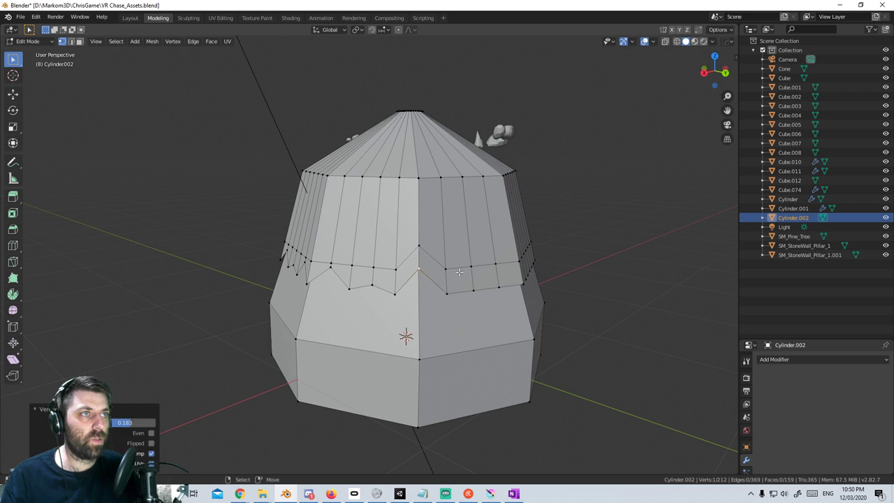
pyautogui.moveTo(482, 285); pyautogui.dragTo(579, 129, button='middle')
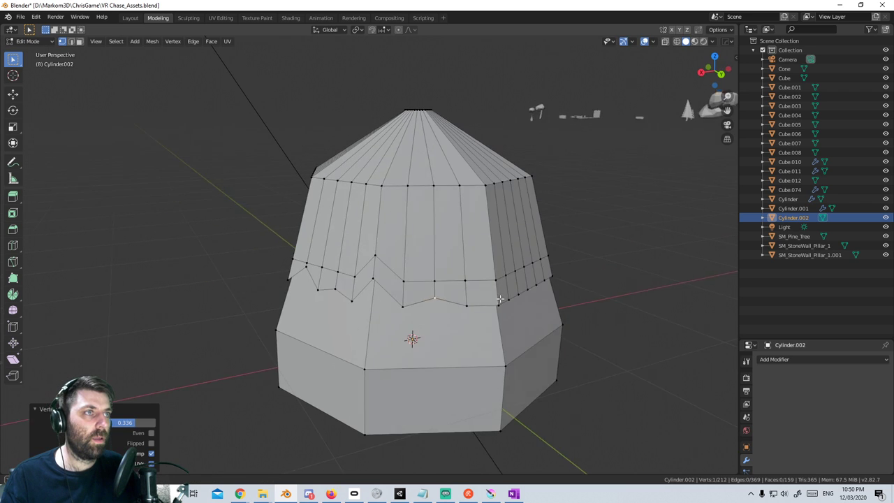
pyautogui.press('g')
pyautogui.press('g')
pyautogui.click(480, 301)
pyautogui.click(521, 302)
pyautogui.press('g')
pyautogui.press('g')
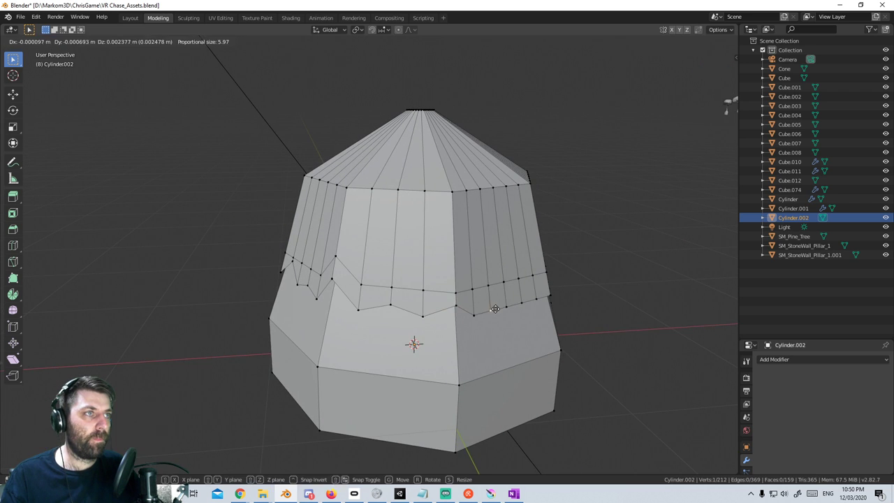
pyautogui.click(537, 298)
pyautogui.press('g')
pyautogui.press('g')
pyautogui.click(548, 297)
# Raise the remaining alternate vertices to close the zigzag around the band
pyautogui.moveTo(549, 297); pyautogui.dragTo(482, 328, button='middle')
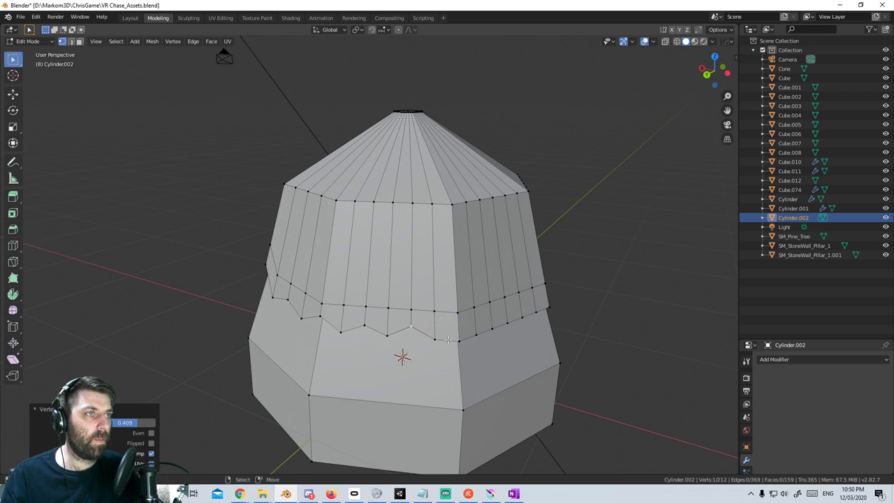
pyautogui.press('g')
pyautogui.press('g')
pyautogui.click(474, 329)
pyautogui.press('g')
pyautogui.press('g')
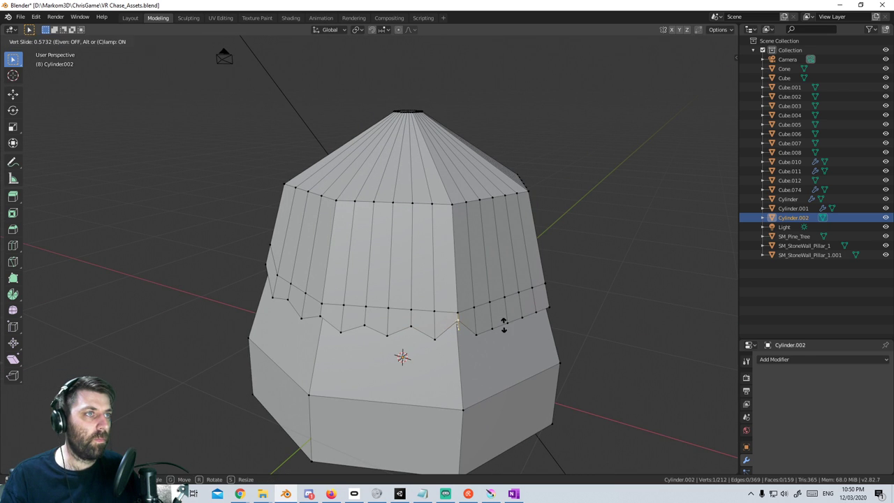
pyautogui.click(502, 329)
pyautogui.click(492, 328)
pyautogui.press('g')
pyautogui.press('g')
pyautogui.click(541, 331)
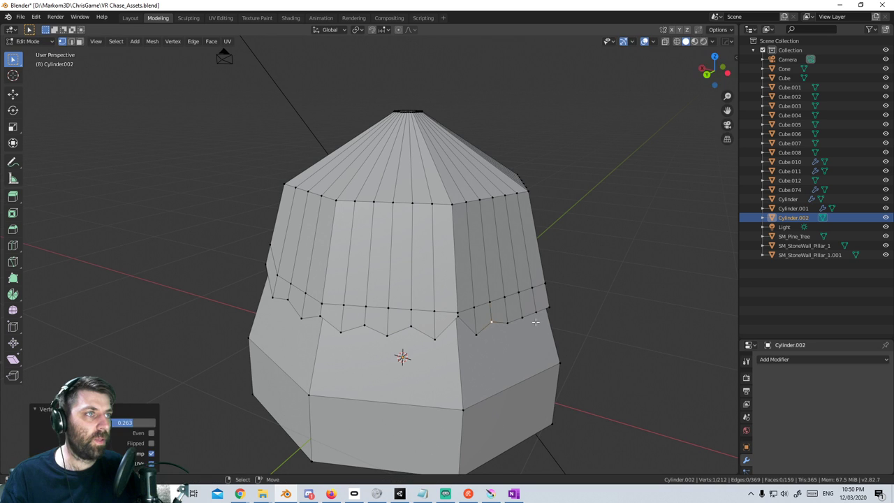
pyautogui.press('g')
pyautogui.press('g')
pyautogui.click(612, 321)
pyautogui.moveTo(612, 321); pyautogui.dragTo(488, 317, button='middle')
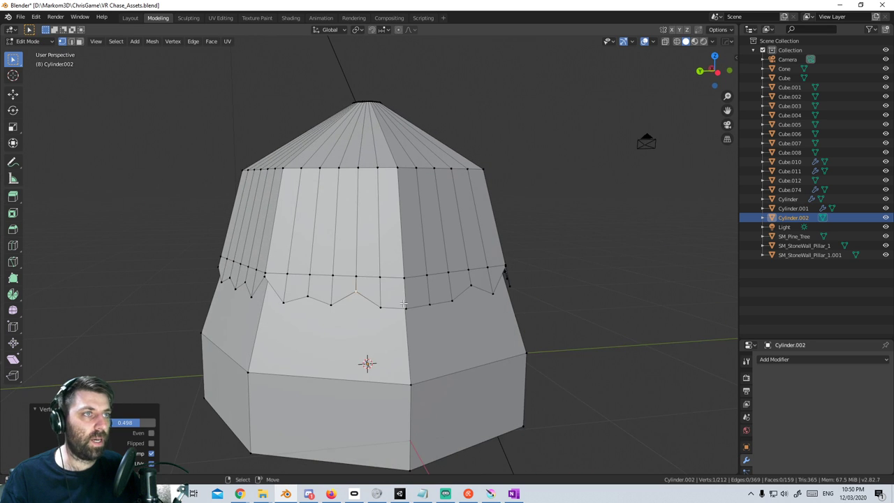
pyautogui.press('g')
pyautogui.press('g')
pyautogui.click(494, 314)
pyautogui.click(447, 300)
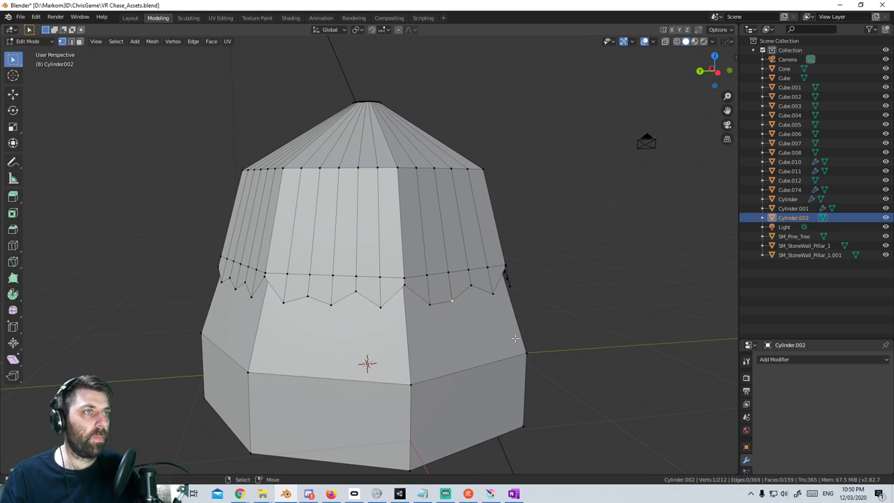
pyautogui.click(436, 302)
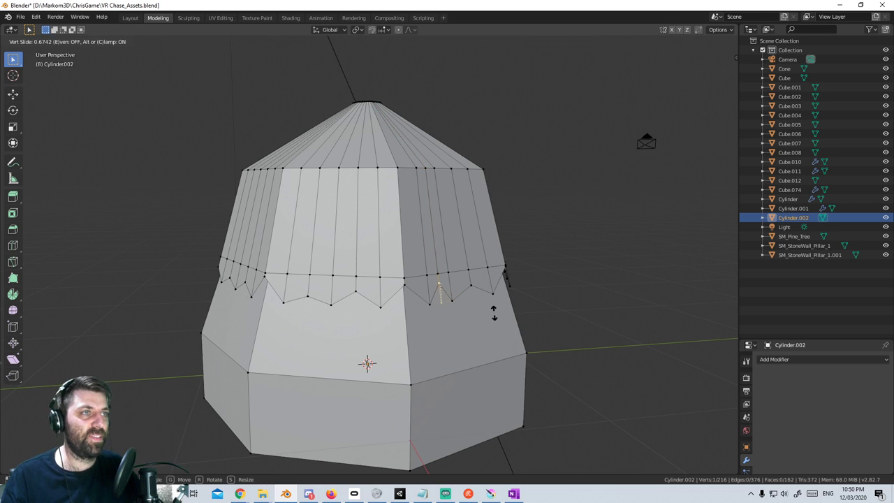
# Leave Edit Mode and orbit to inspect the finished zigzag band
pyautogui.press('Tab')
pyautogui.scroll(-3, 490, 333)
pyautogui.moveTo(490, 333)
pyautogui.mouseDown(button='middle')
pyautogui.moveTo(410, 352)
pyautogui.moveTo(397, 233)
pyautogui.moveTo(487, 328)
pyautogui.moveTo(504, 314)
pyautogui.moveTo(426, 266)
pyautogui.moveTo(489, 288)
pyautogui.mouseUp(button='middle')
pyautogui.press('Tab')
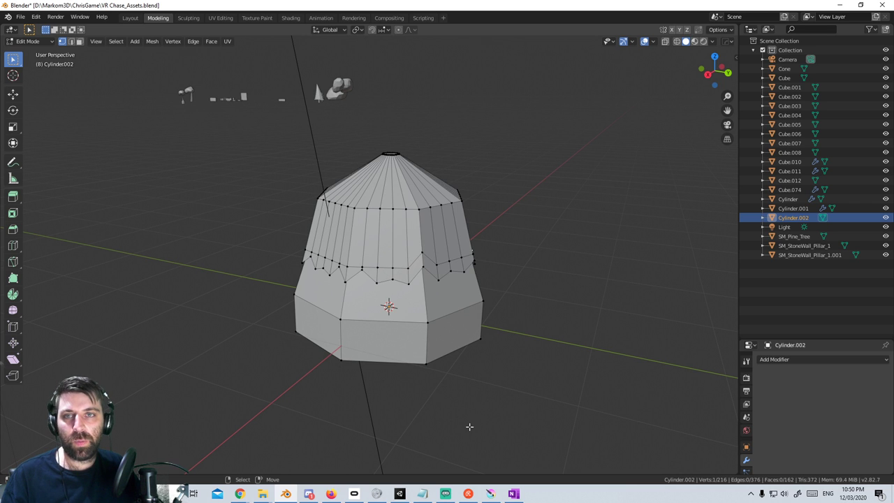
pyautogui.scroll(4, 412, 373)
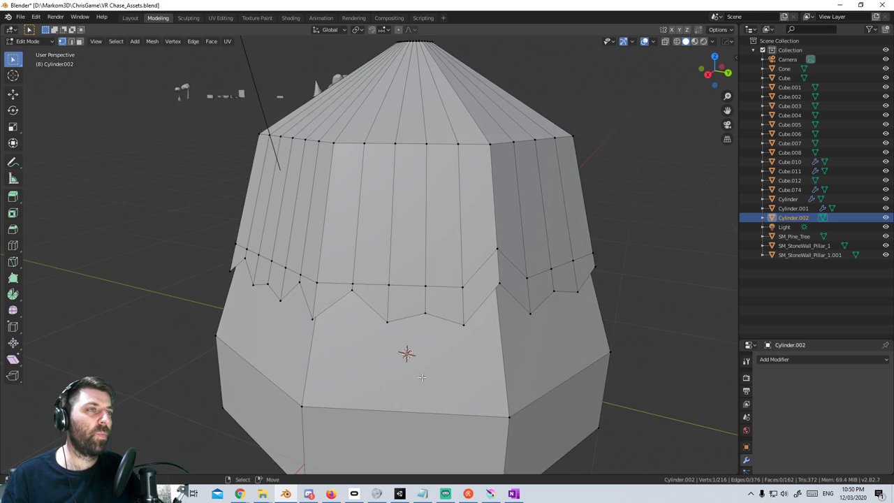
pyautogui.moveTo(412, 373); pyautogui.dragTo(433, 370, button='middle')
pyautogui.scroll(-1, 459, 372)
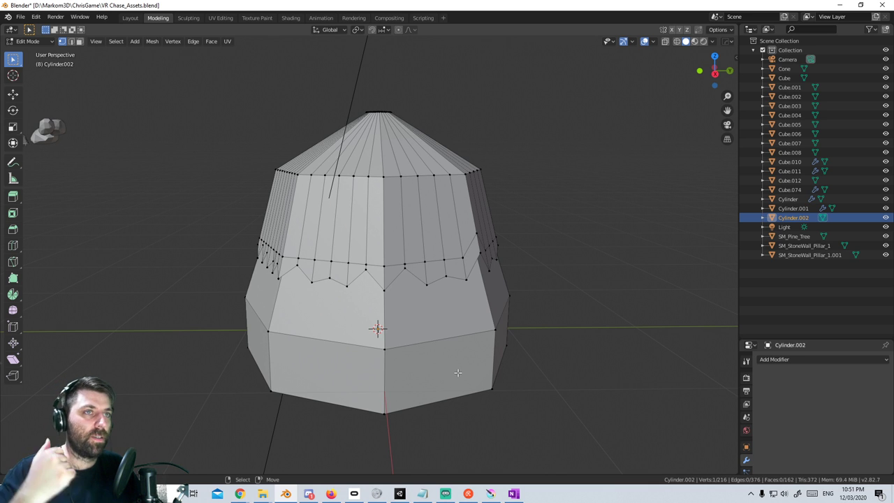
pyautogui.moveTo(457, 373)
pyautogui.mouseDown(button='middle')
pyautogui.moveTo(431, 367)
pyautogui.moveTo(463, 361)
pyautogui.moveTo(436, 358)
pyautogui.mouseUp(button='middle')
# Create a new material for the dome with a yellow E7CE47 base colour
pyautogui.press('Tab')
pyautogui.scroll(5, 436, 359)
pyautogui.scroll(-3, 436, 359)
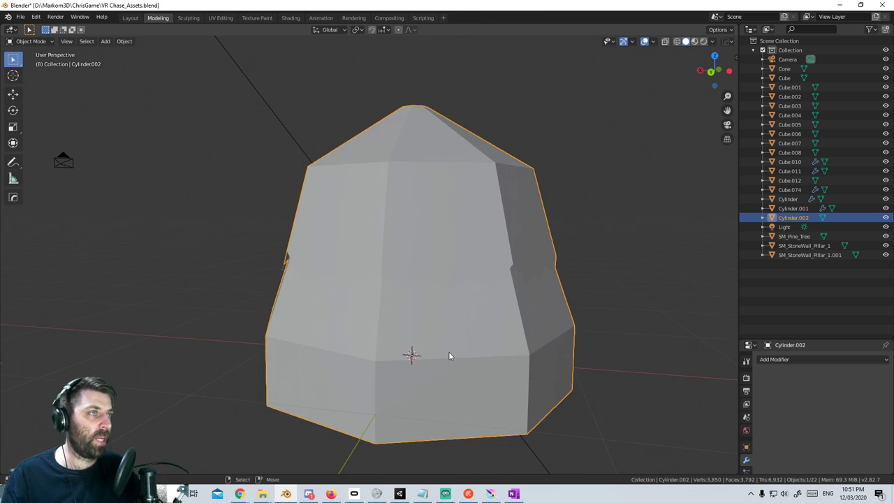
pyautogui.scroll(-2, 449, 355)
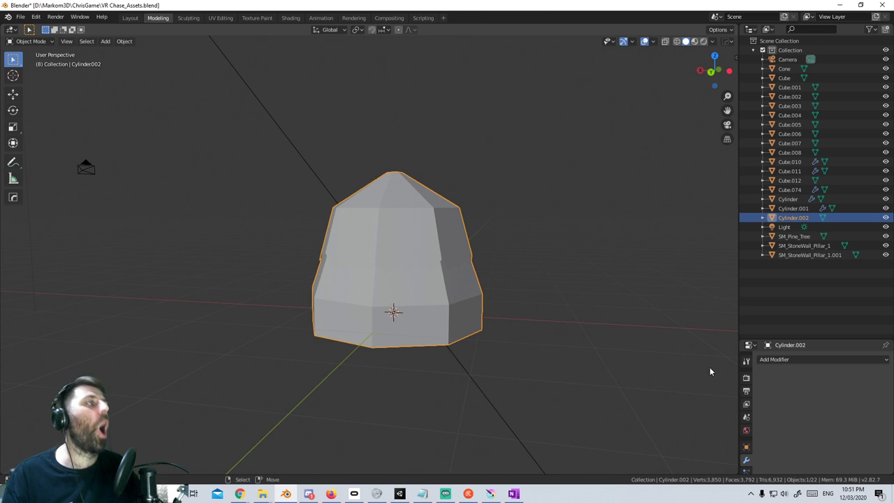
pyautogui.scroll(-4, 746, 433)
pyautogui.click(746, 447)
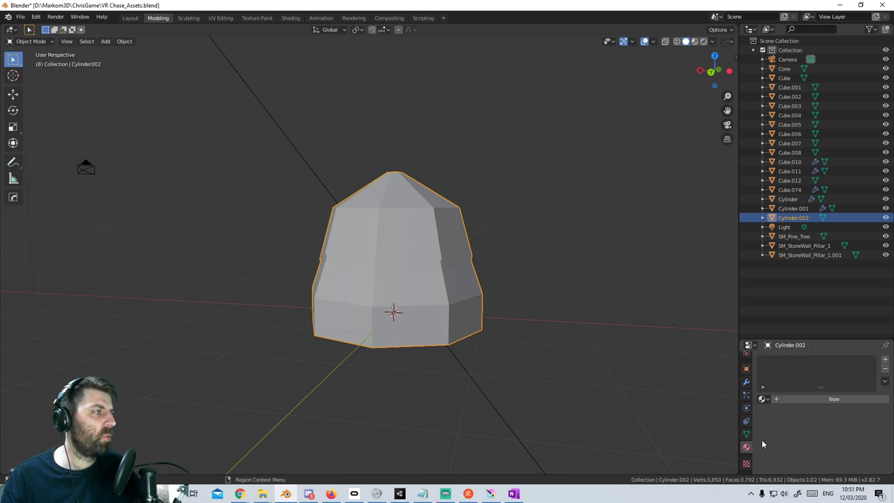
pyautogui.click(817, 399)
pyautogui.scroll(-5, 816, 426)
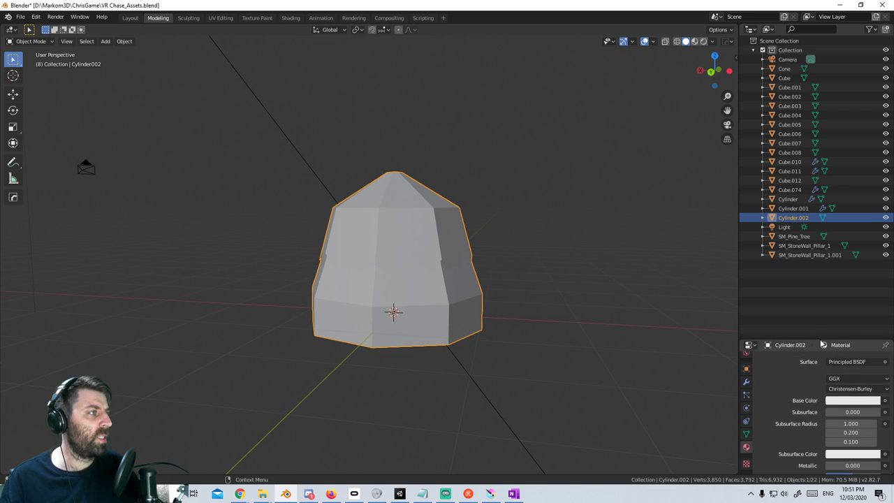
pyautogui.moveTo(822, 341); pyautogui.dragTo(819, 210)
pyautogui.click(835, 249)
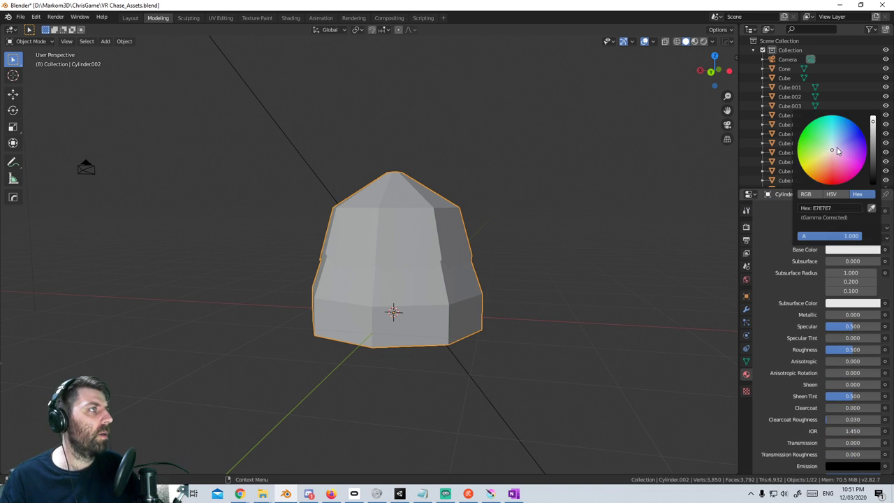
pyautogui.moveTo(837, 151); pyautogui.dragTo(815, 168)
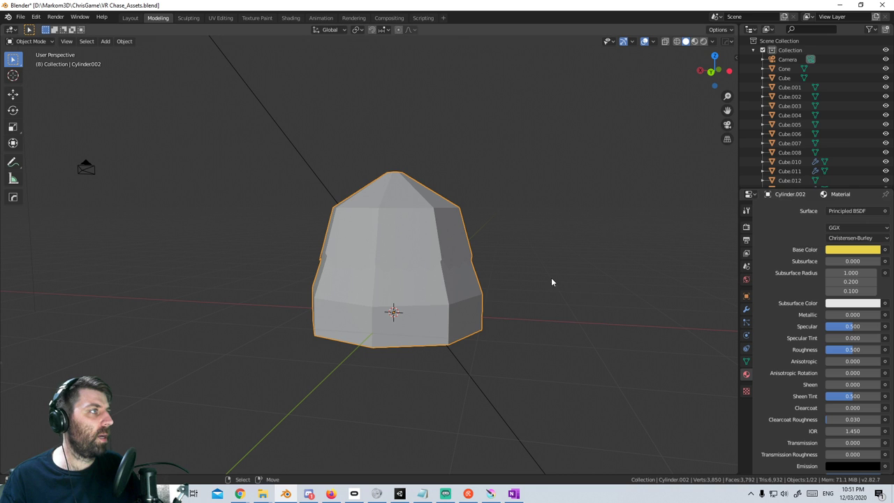
# Switch the viewport to Material Preview shading and orbit around the yellow dome
pyautogui.scroll(-4, 527, 313)
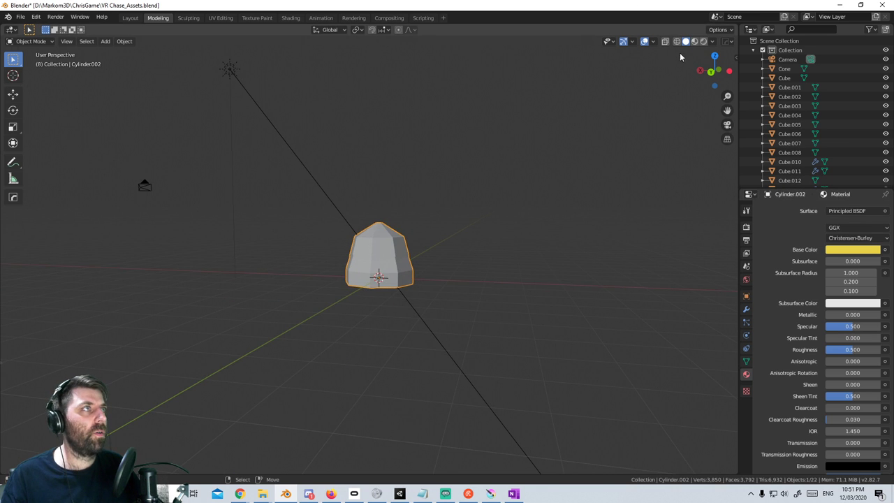
pyautogui.click(703, 42)
pyautogui.moveTo(494, 208)
pyautogui.mouseDown(button='middle')
pyautogui.moveTo(444, 212)
pyautogui.moveTo(505, 231)
pyautogui.moveTo(425, 244)
pyautogui.moveTo(409, 264)
pyautogui.mouseUp(button='middle')
pyautogui.scroll(4, 422, 245)
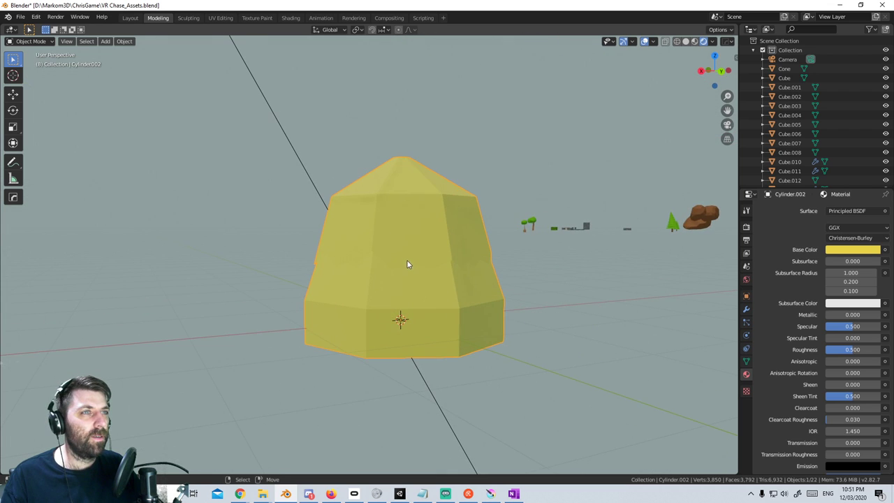
pyautogui.moveTo(473, 271)
pyautogui.mouseDown(button='middle')
pyautogui.moveTo(447, 261)
pyautogui.moveTo(473, 272)
pyautogui.mouseUp(button='middle')
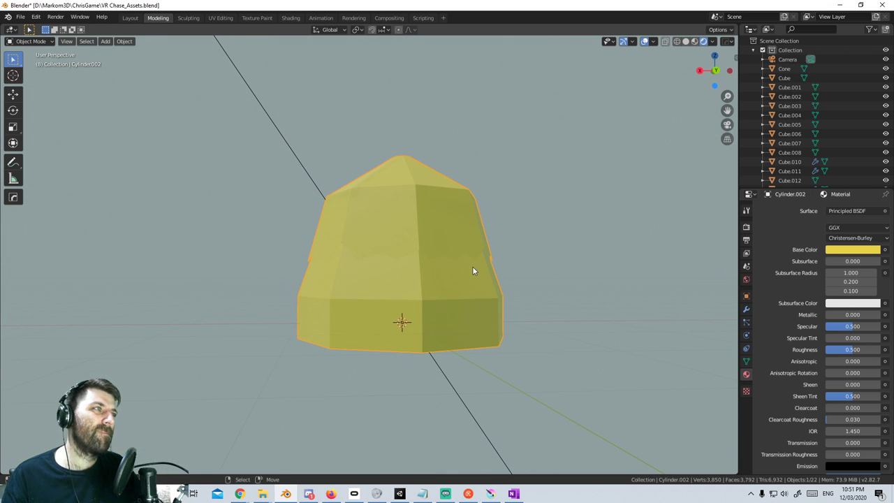
pyautogui.scroll(5, 824, 293)
# Add a second material slot with a new material named 'Yellow2'
pyautogui.click(885, 209)
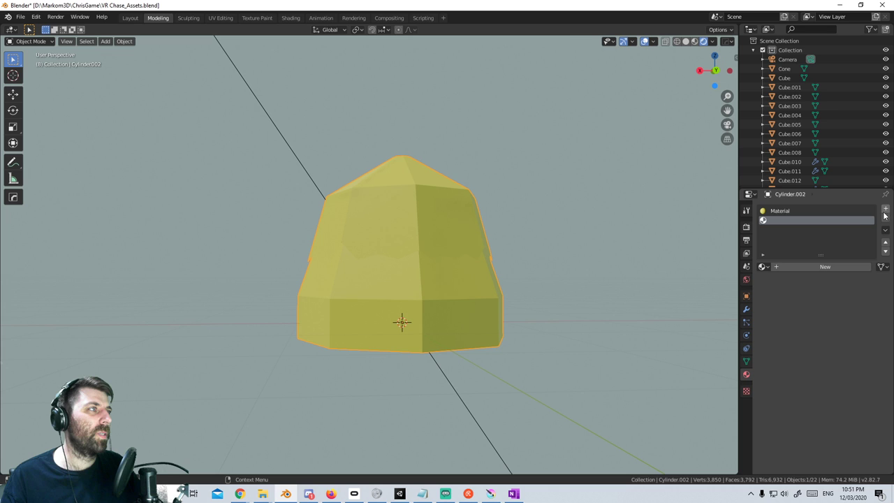
pyautogui.click(787, 266)
pyautogui.click(805, 267)
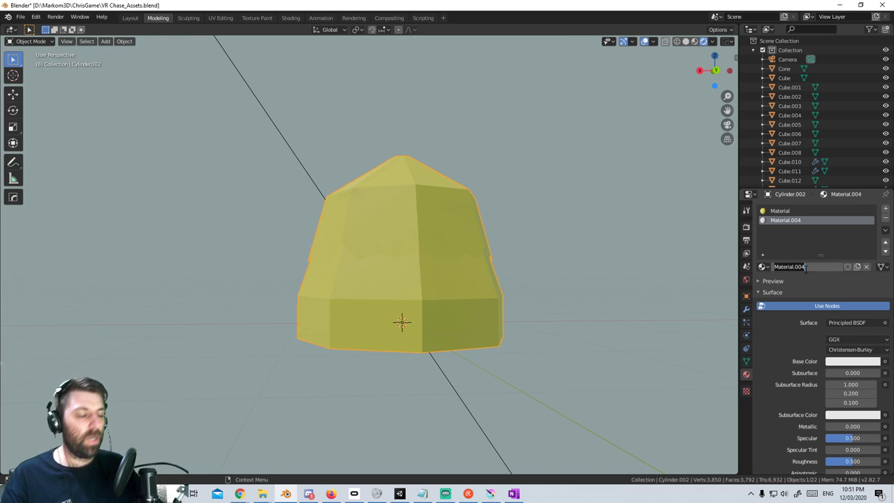
pyautogui.write('Yellow2')
pyautogui.press('Return')
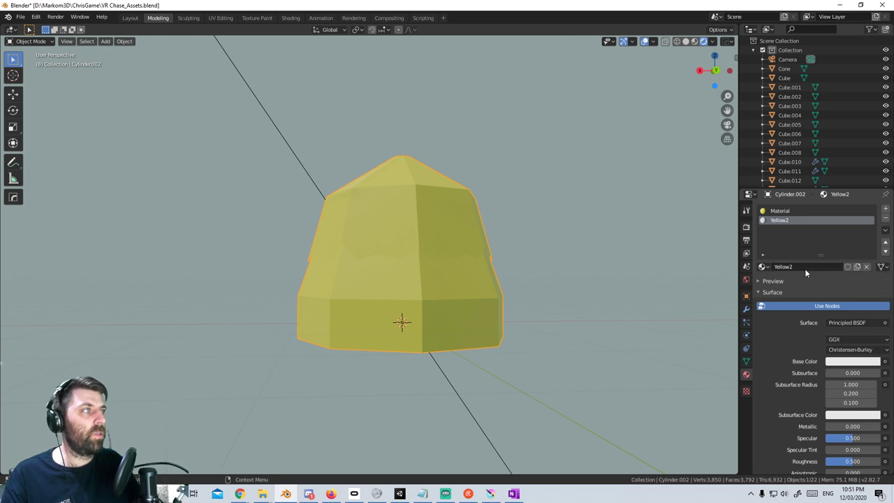
# Rename the first material 'Yellow' and lighten its base colour to pale E7DE9A
pyautogui.click(790, 212)
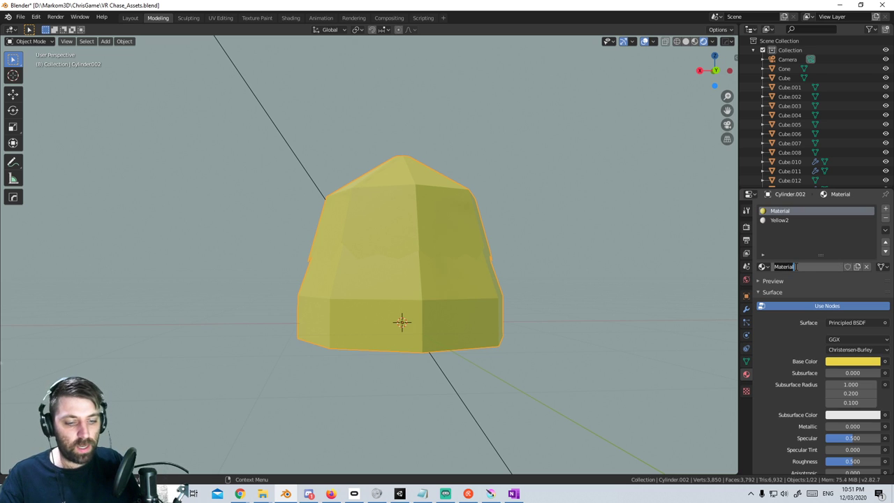
pyautogui.write('Yellow')
pyautogui.press('Return')
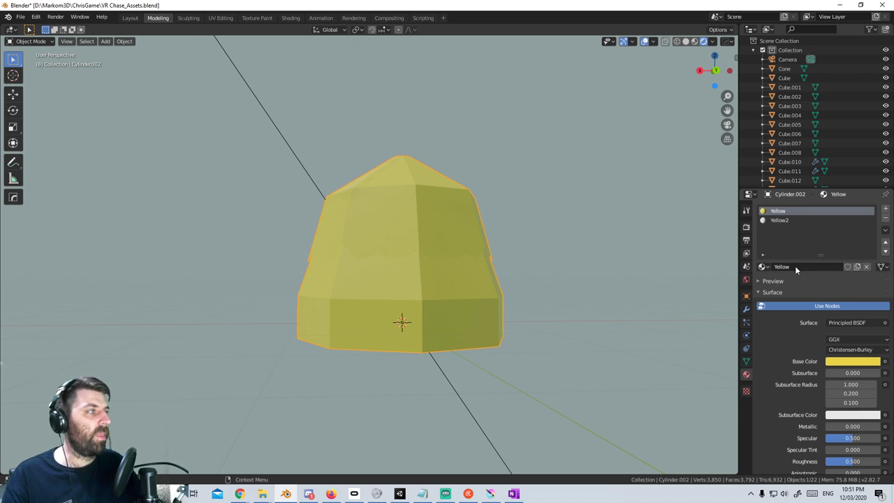
pyautogui.click(853, 361)
pyautogui.click(820, 274)
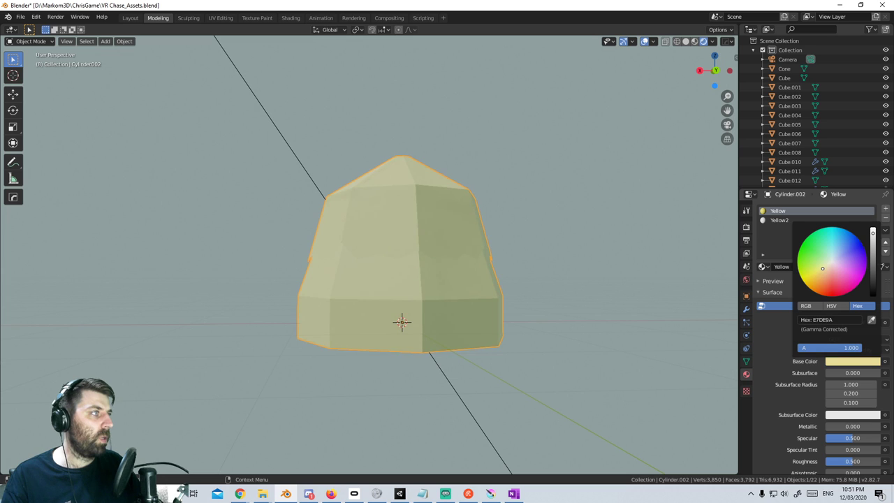
pyautogui.click(782, 220)
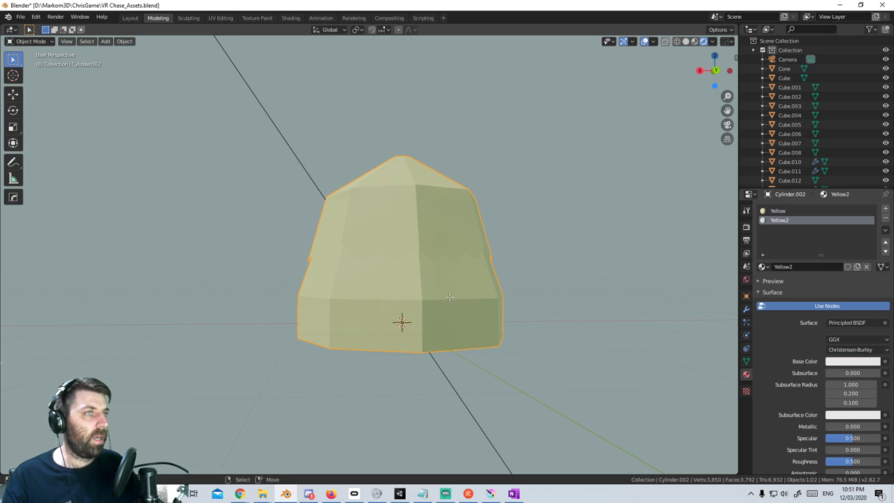
pyautogui.press('Tab')
pyautogui.press('l')
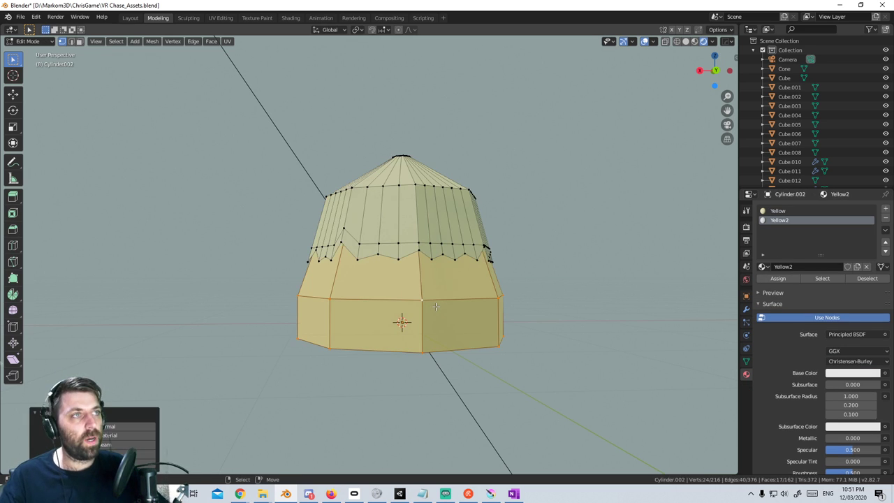
# Assign Yellow2 to the selected lower band and darken it to olive A39656
pyautogui.click(778, 278)
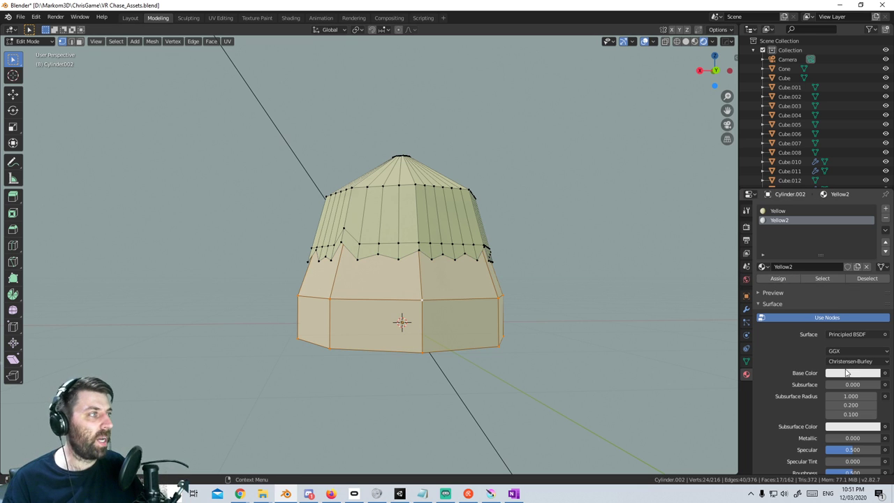
pyautogui.click(847, 372)
pyautogui.moveTo(829, 274); pyautogui.dragTo(821, 282)
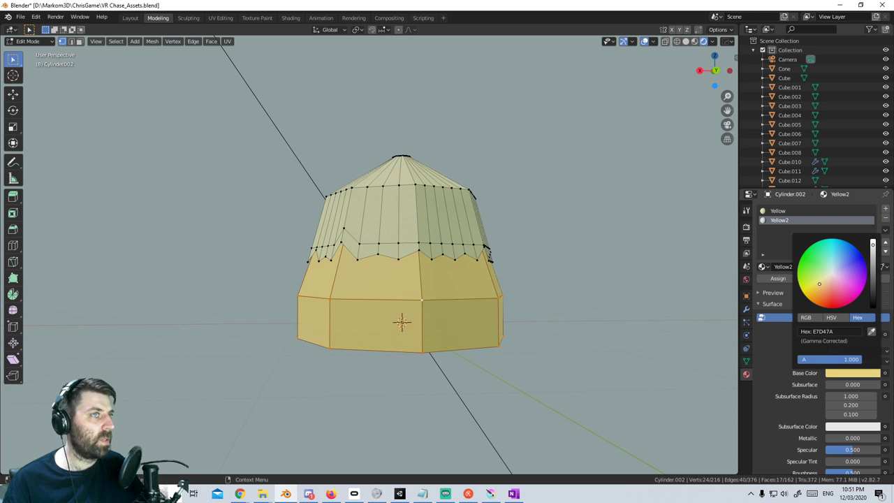
pyautogui.moveTo(872, 273); pyautogui.dragTo(871, 287)
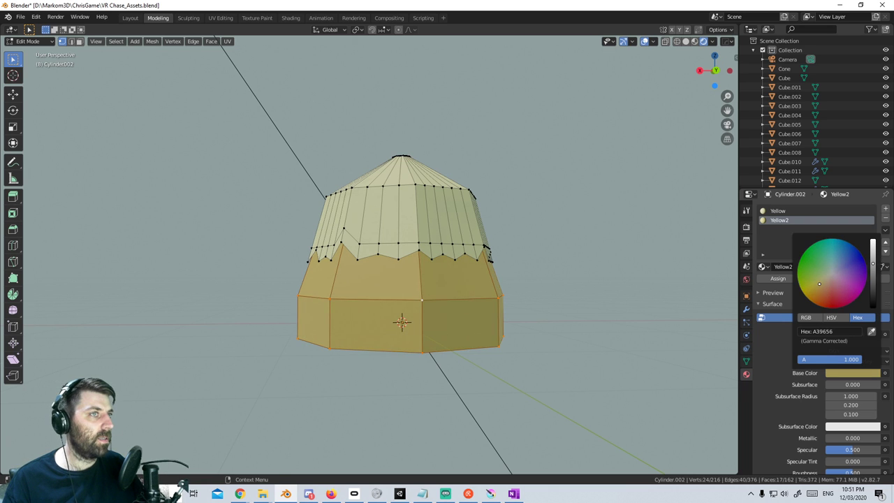
pyautogui.press('Tab')
pyautogui.press('/')
pyautogui.moveTo(605, 326); pyautogui.dragTo(473, 316, button='middle')
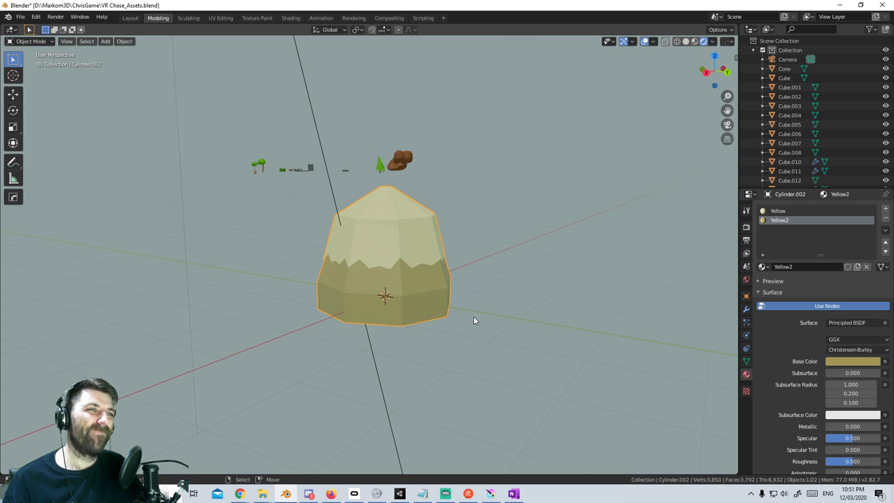
# Scale the dome's upper edge ring down to 0.906 in Edit Mode
pyautogui.scroll(-3, 441, 328)
pyautogui.moveTo(442, 328); pyautogui.dragTo(557, 317, button='middle')
pyautogui.scroll(5, 450, 274)
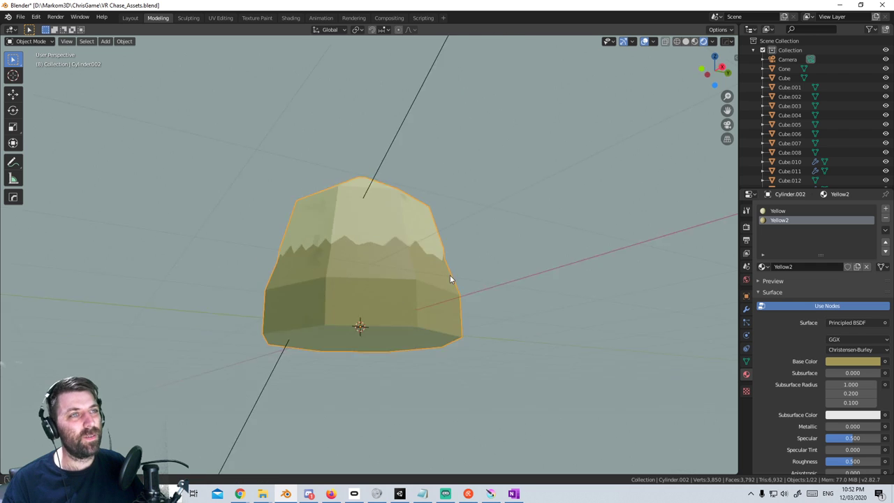
pyautogui.moveTo(449, 279)
pyautogui.mouseDown(button='middle')
pyautogui.moveTo(376, 276)
pyautogui.moveTo(370, 227)
pyautogui.mouseUp(button='middle')
pyautogui.scroll(3, 395, 254)
pyautogui.press('Tab')
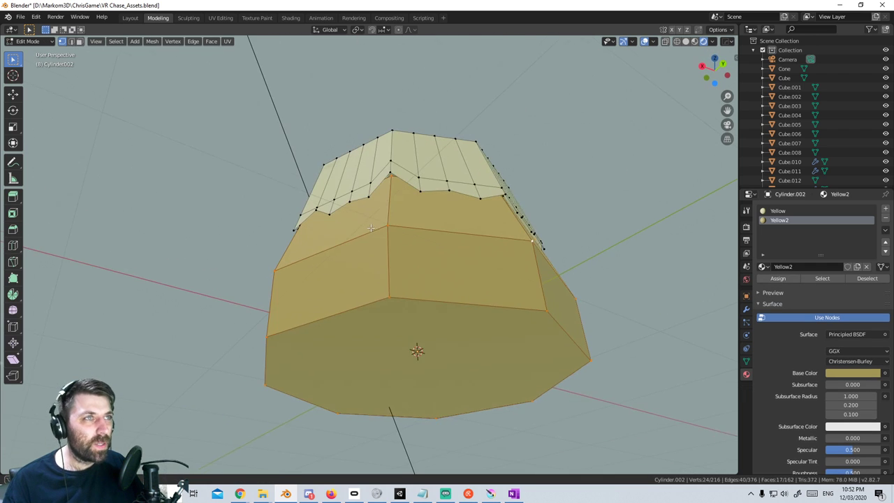
pyautogui.keyDown('alt'); pyautogui.click(396, 179); pyautogui.keyUp('alt')
pyautogui.press('s')
pyautogui.click(615, 253)
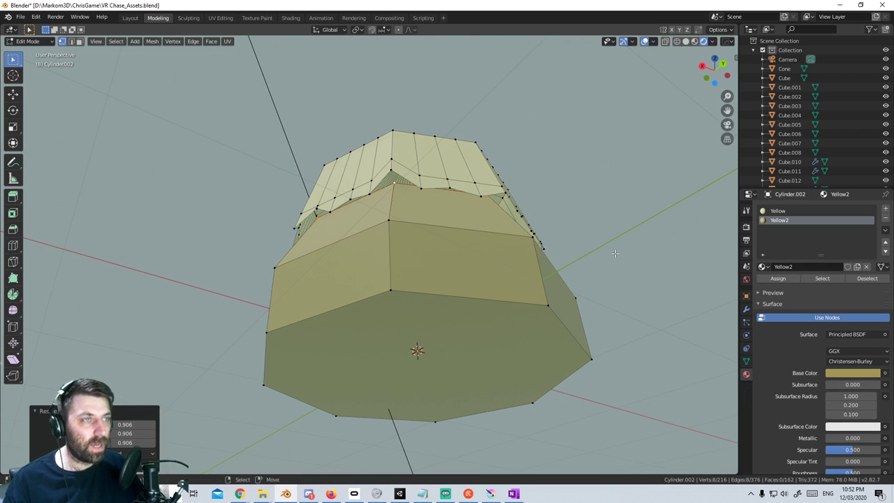
pyautogui.press('Tab')
# From the side view, stretch the whole hut mesh 1.270 times along Z
pyautogui.scroll(-3, 566, 276)
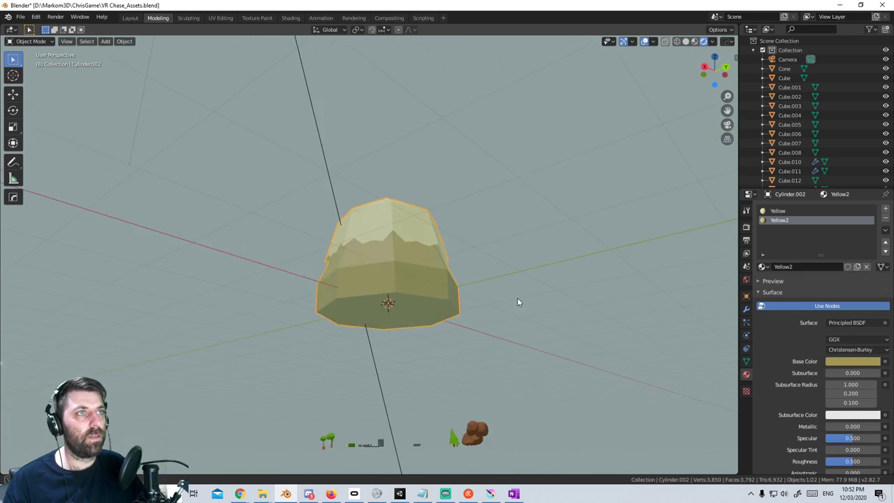
pyautogui.moveTo(517, 298)
pyautogui.mouseDown(button='middle')
pyautogui.moveTo(572, 374)
pyautogui.moveTo(545, 361)
pyautogui.mouseUp(button='middle')
pyautogui.scroll(-3, 449, 337)
pyautogui.moveTo(448, 337); pyautogui.dragTo(472, 301, button='middle')
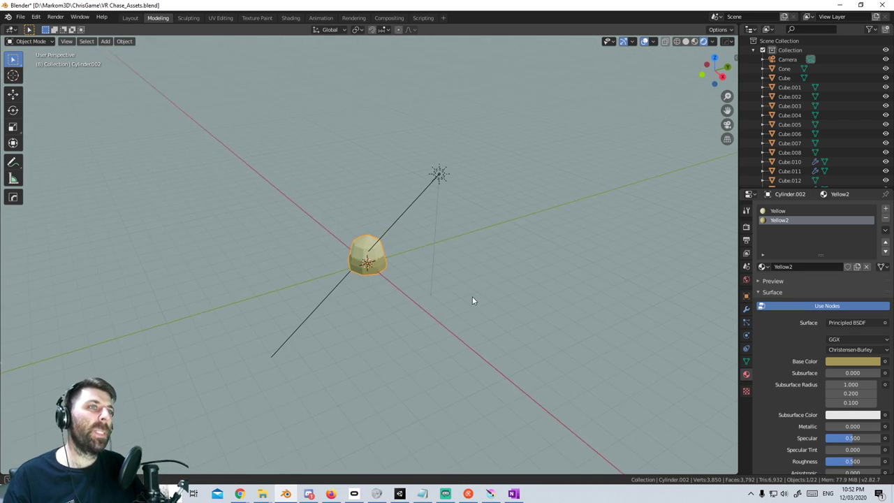
pyautogui.scroll(4, 472, 298)
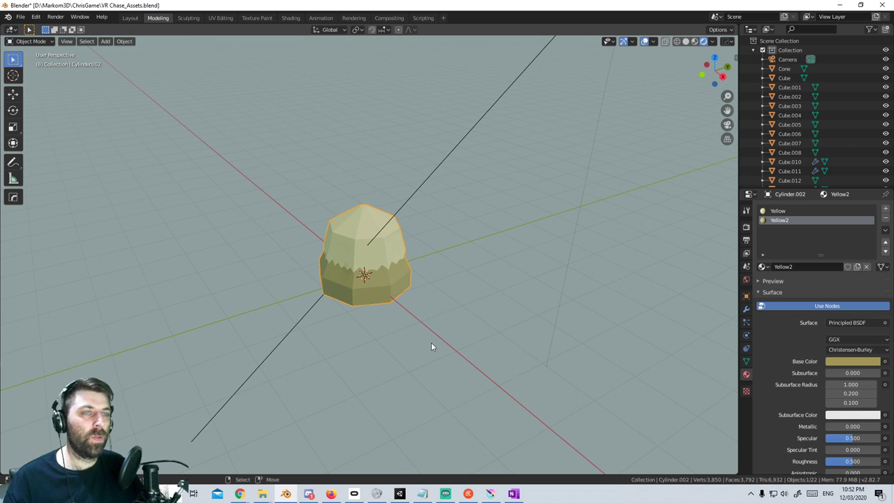
pyautogui.moveTo(431, 343); pyautogui.dragTo(381, 345, button='middle')
pyautogui.press('KP_3')
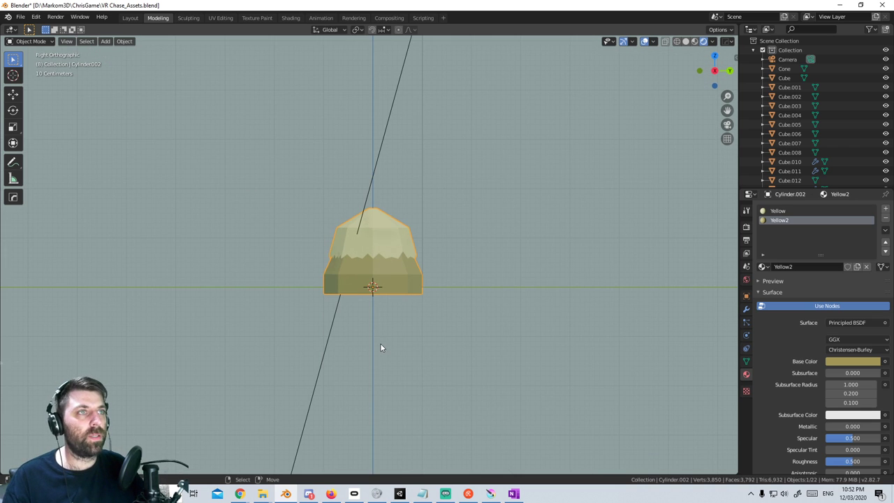
pyautogui.scroll(3, 380, 347)
pyautogui.press('Tab')
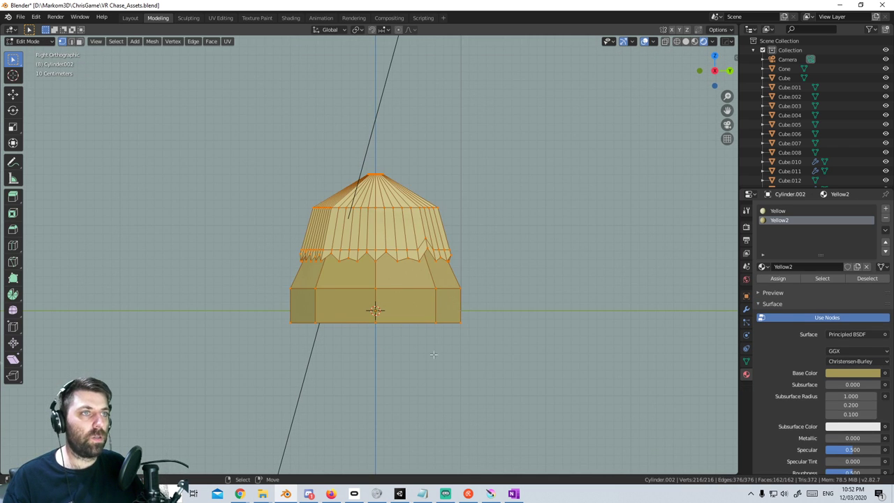
pyautogui.press('s')
pyautogui.press('z')
pyautogui.click(466, 371)
# Raise the mesh 0.405 m along Z so its base sits on the ground line
pyautogui.press('g')
pyautogui.press('z')
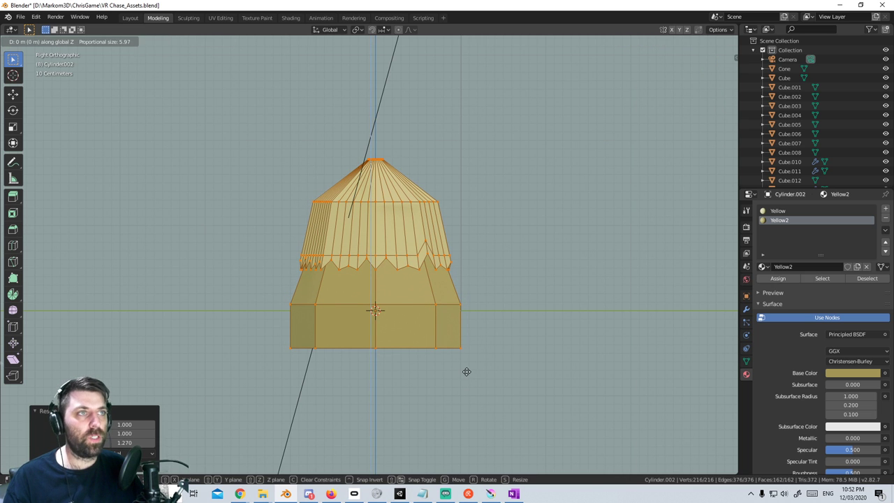
pyautogui.click(473, 337)
pyautogui.scroll(-3, 474, 338)
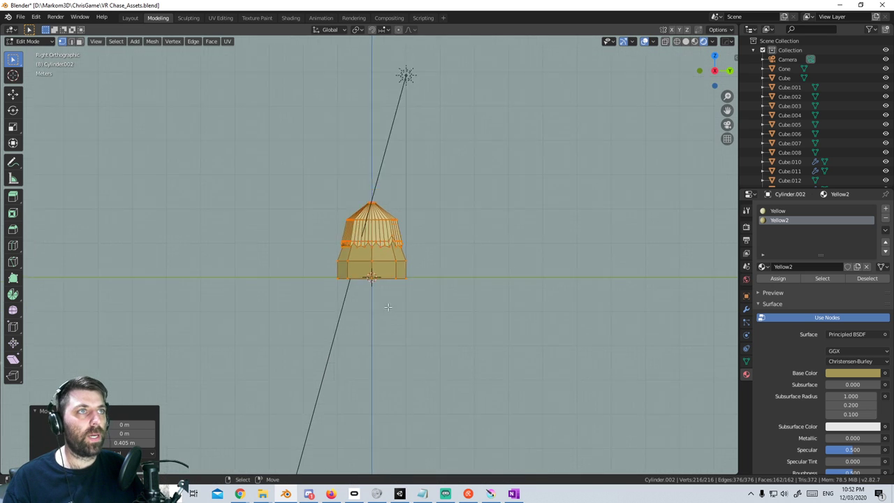
pyautogui.moveTo(474, 337); pyautogui.dragTo(448, 339, button='middle')
pyautogui.press('Tab')
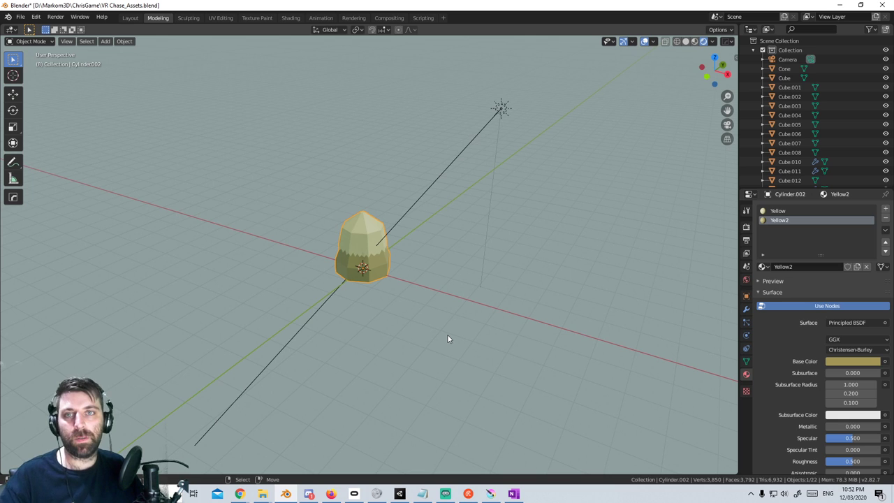
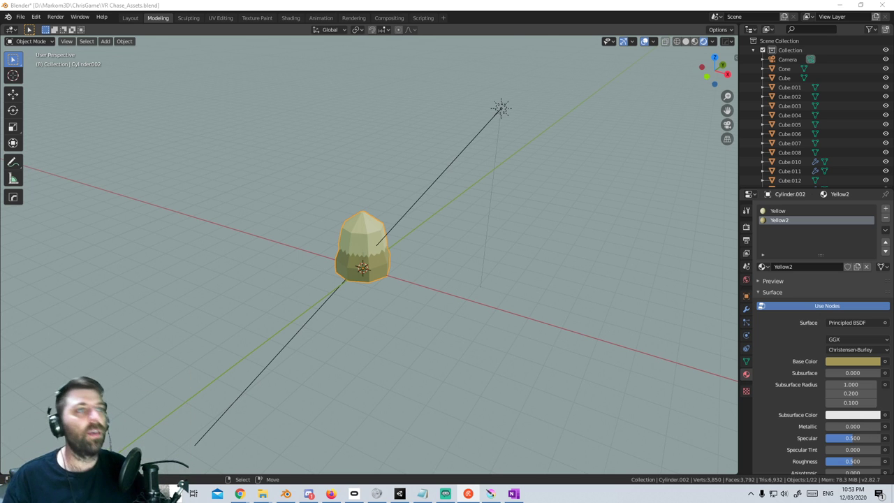
# Orbit and zoom around the low-poly tent model to inspect it from several angles
pyautogui.moveTo(433, 210); pyautogui.dragTo(368, 286, button='middle')
pyautogui.scroll(2, 368, 287)
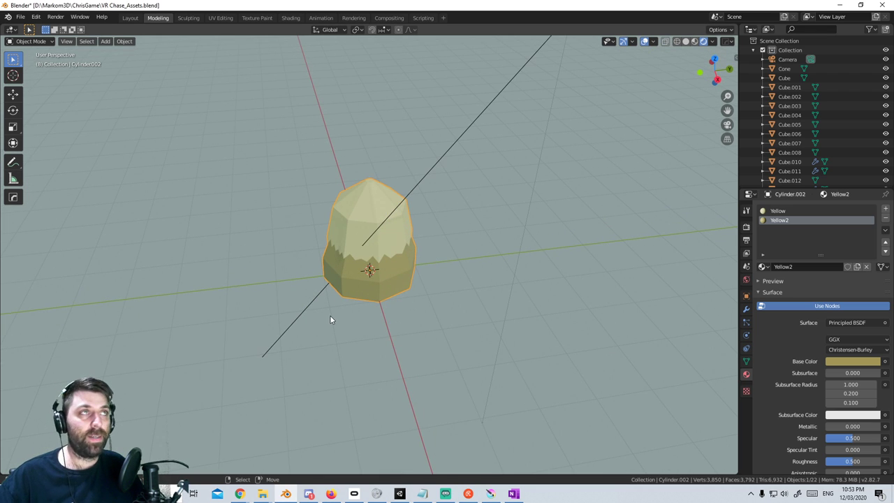
pyautogui.moveTo(354, 250); pyautogui.dragTo(399, 167, button='middle')
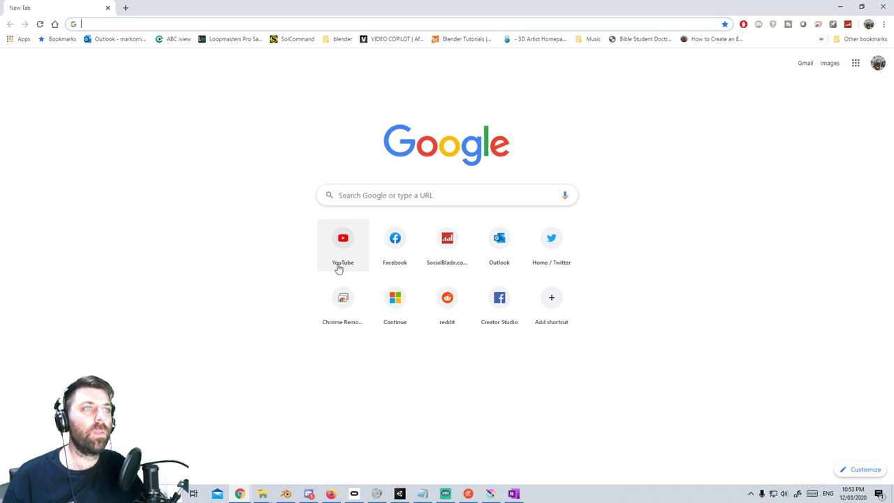
# Open YouTube in the new tab and go to the channel's YouTube Studio
pyautogui.click(345, 265)
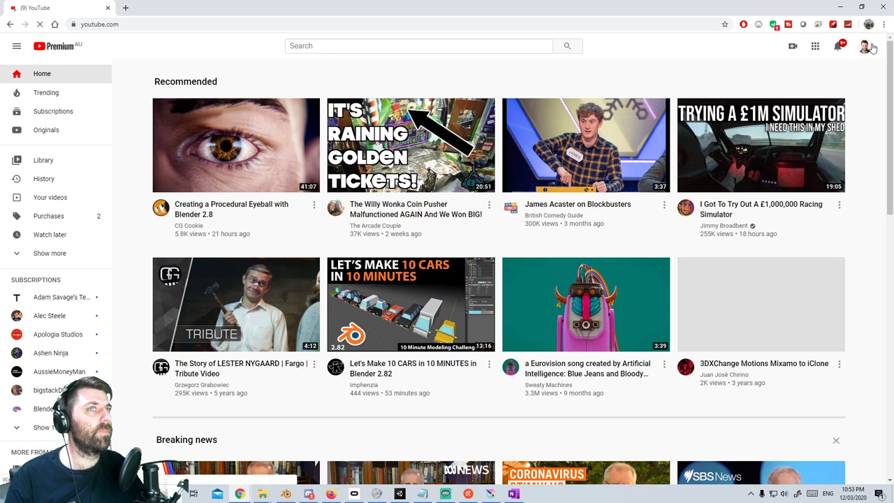
pyautogui.click(866, 46)
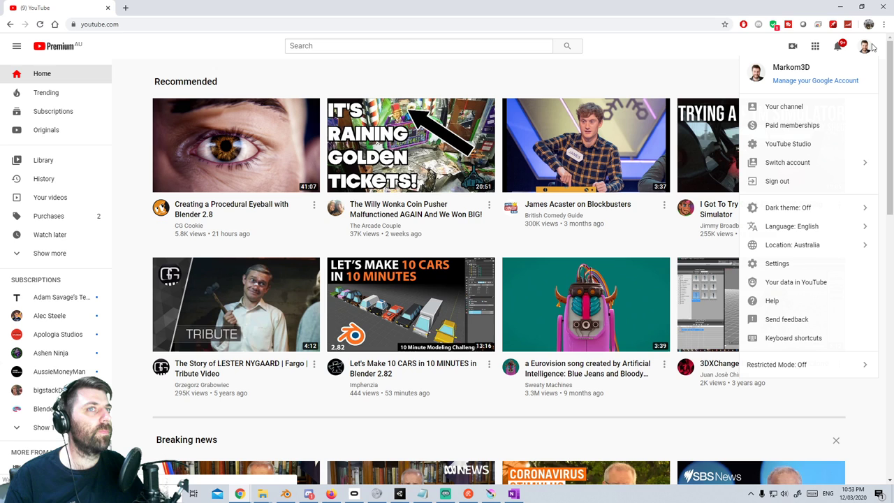
pyautogui.click(306, 25)
pyautogui.write('D:\\Markom3D\\ChrisGame')
pyautogui.click(873, 74)
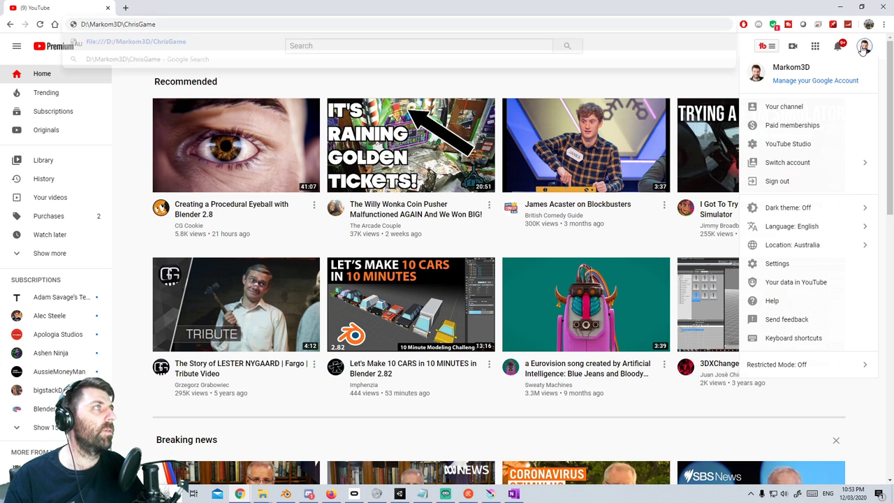
pyautogui.click(689, 152)
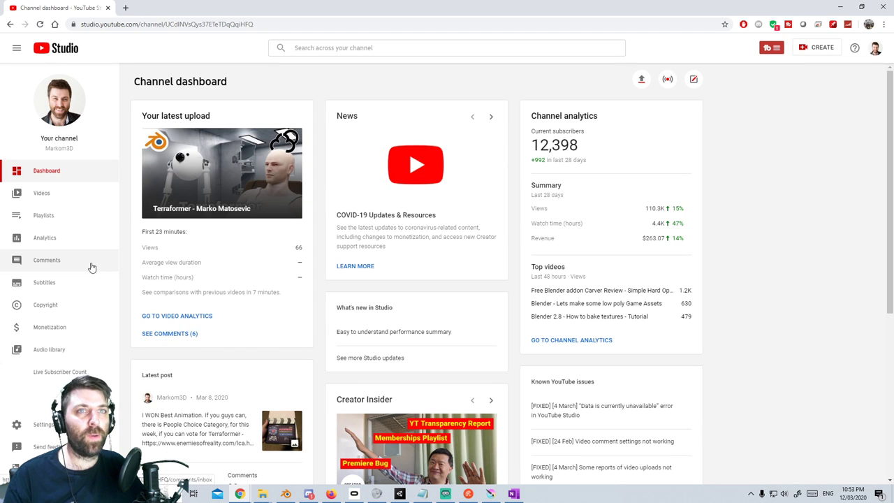
# Review the latest upload's video analytics and scroll through its Audience report
pyautogui.click(180, 317)
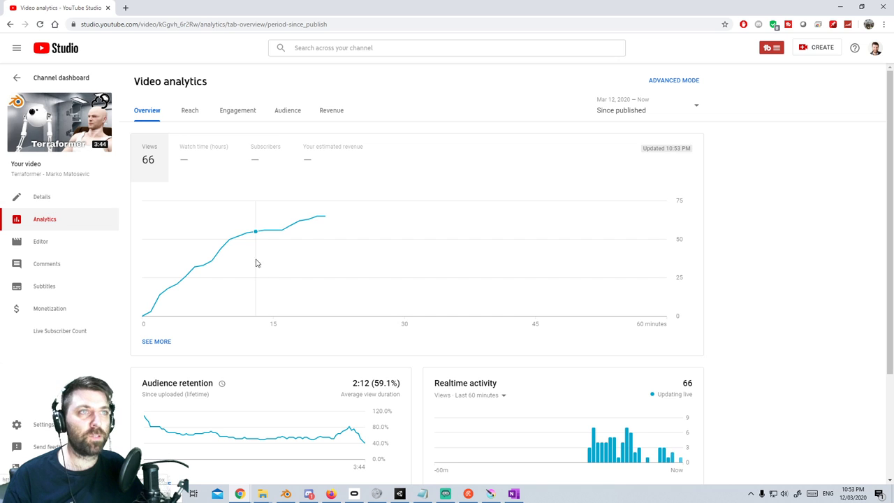
pyautogui.scroll(-2, 508, 455)
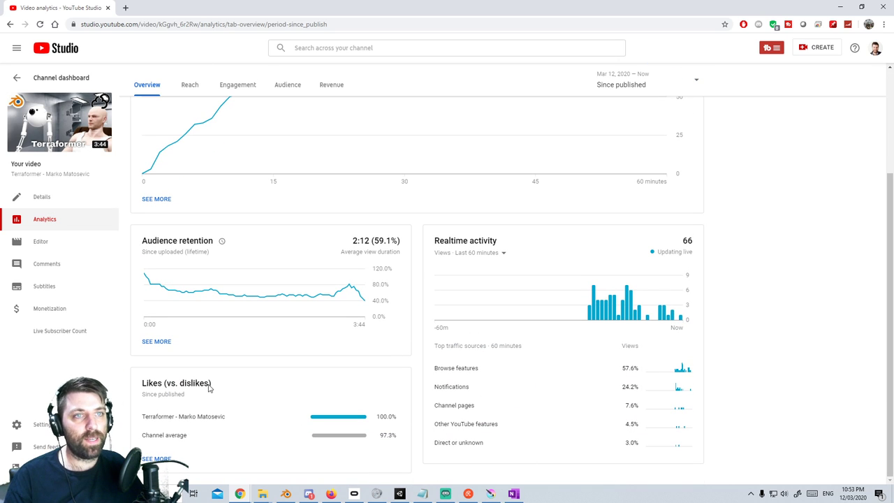
pyautogui.scroll(2, 191, 429)
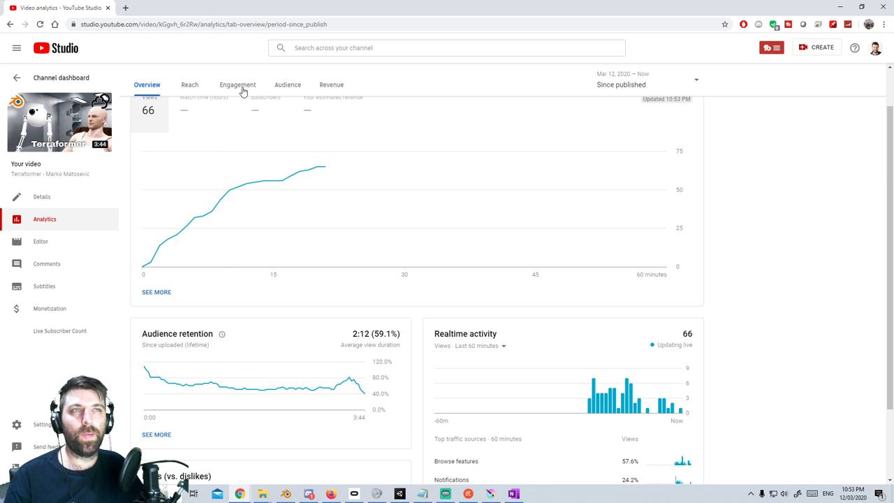
pyautogui.click(295, 87)
pyautogui.scroll(-2, 290, 409)
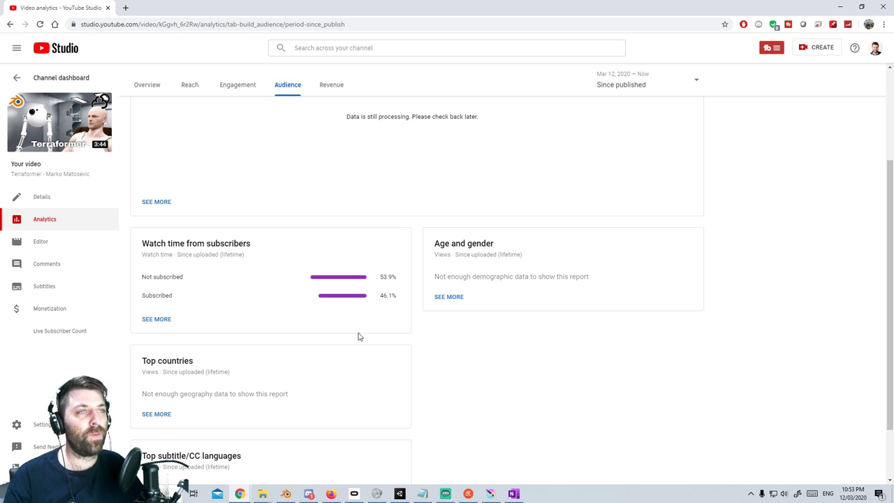
pyautogui.scroll(2, 507, 319)
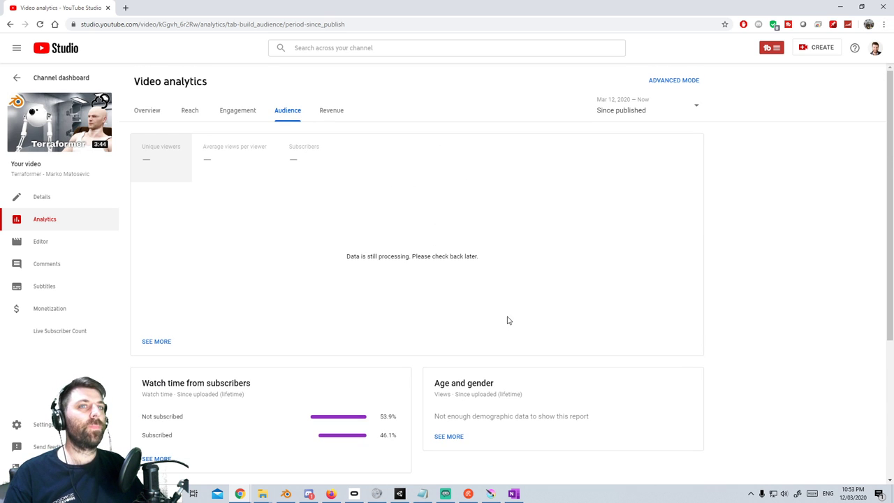
pyautogui.scroll(-1, 442, 327)
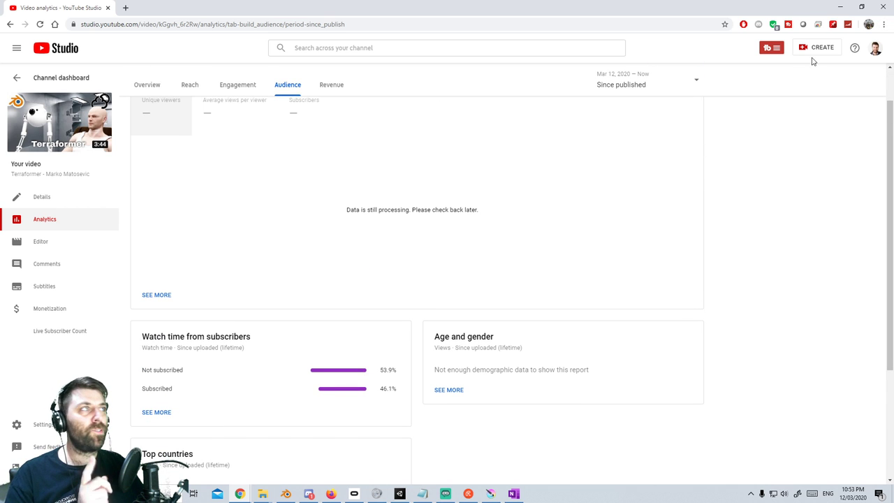
# Minimize the browser and look around the tent model back in Blender
pyautogui.click(839, 7)
pyautogui.moveTo(447, 293); pyautogui.dragTo(468, 292, button='middle')
pyautogui.scroll(2, 469, 292)
pyautogui.scroll(-3, 513, 303)
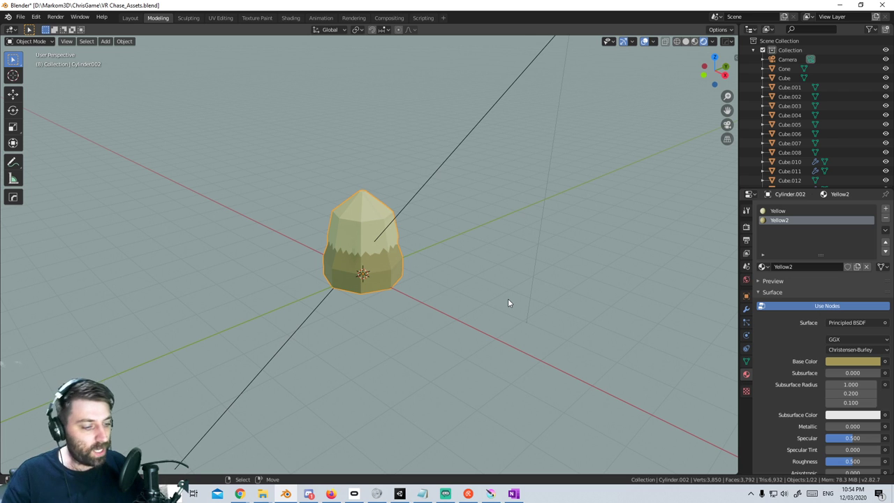
# Move the tent away from the scene centre using the top-down view
pyautogui.press('KP_7')
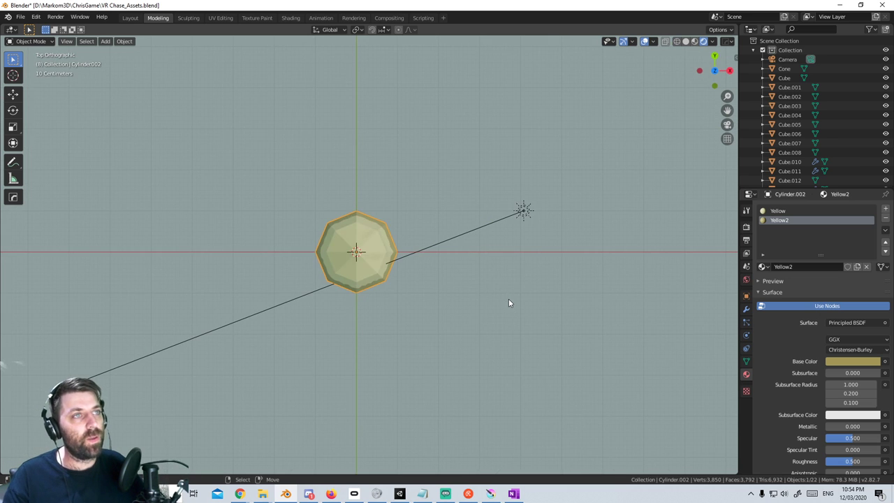
pyautogui.moveTo(508, 299)
pyautogui.mouseDown(button='middle')
pyautogui.moveTo(493, 306)
pyautogui.moveTo(386, 208)
pyautogui.moveTo(335, 206)
pyautogui.mouseUp(button='middle')
pyautogui.press('KP_7')
pyautogui.scroll(-2, 334, 211)
pyautogui.press('g')
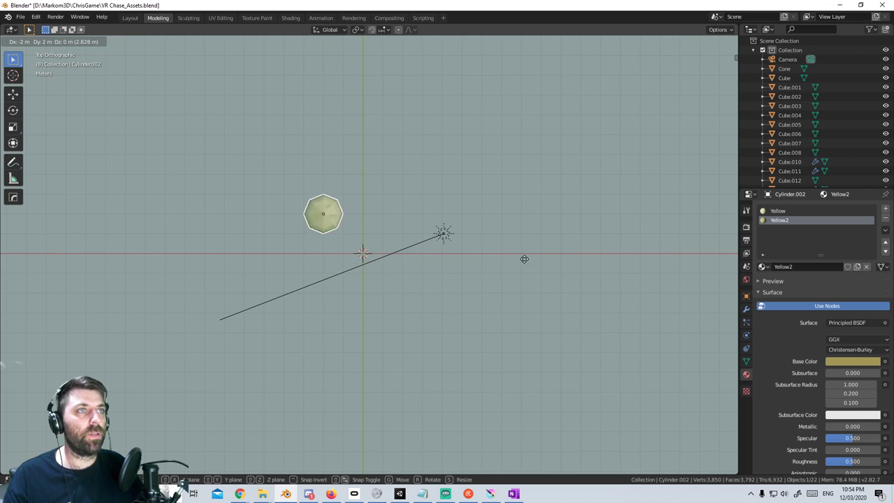
pyautogui.click(518, 163)
pyautogui.moveTo(519, 163)
pyautogui.mouseDown(button='middle')
pyautogui.moveTo(333, 198)
pyautogui.moveTo(380, 250)
pyautogui.moveTo(372, 322)
pyautogui.mouseUp(button='middle')
pyautogui.scroll(3, 379, 250)
# Add a plane and rotate it 90° on X in Edit Mode to stand upright
pyautogui.hotkey('shift', 'a')
pyautogui.click(403, 267)
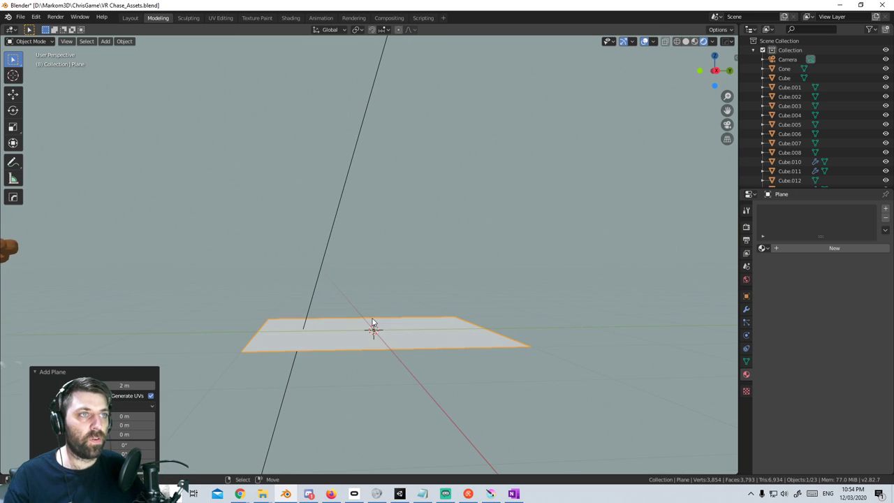
pyautogui.press('Tab')
pyautogui.write('rx90')
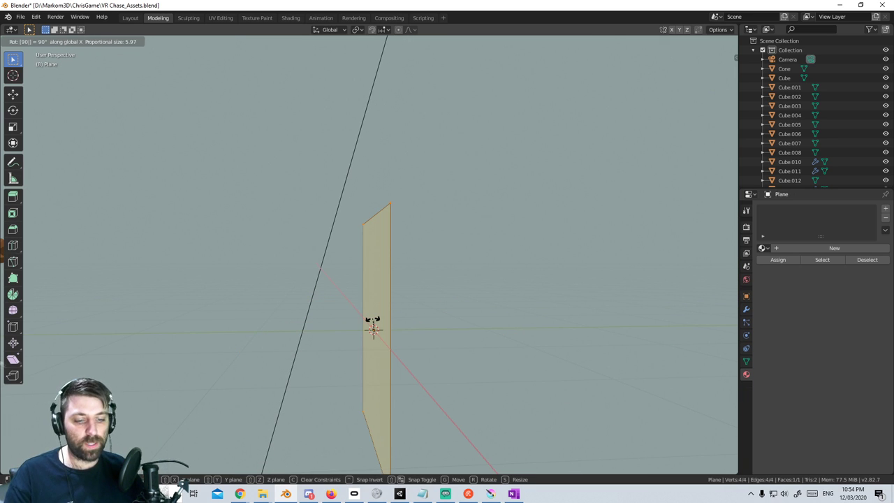
pyautogui.press('Return')
# Try extruding the plane by 90, then cancel and undo back to the flat plane
pyautogui.press('KP_1')
pyautogui.press('t')
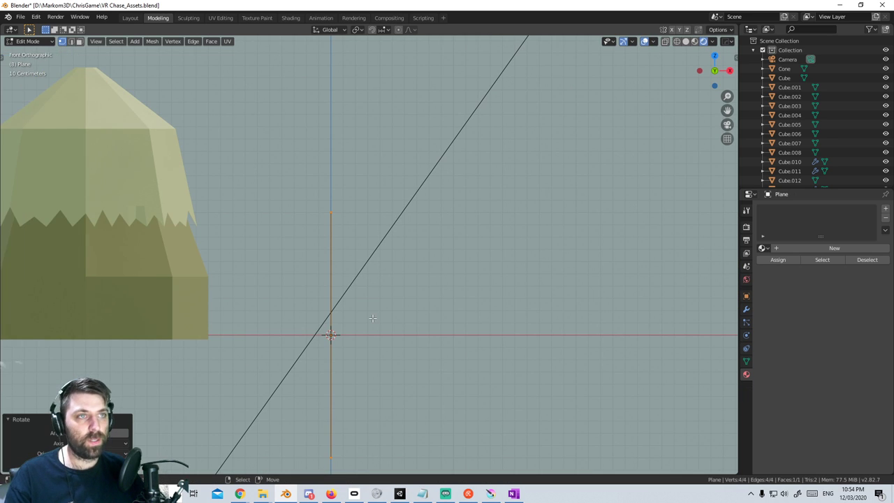
pyautogui.press('z')
pyautogui.press('Escape')
pyautogui.write('e')
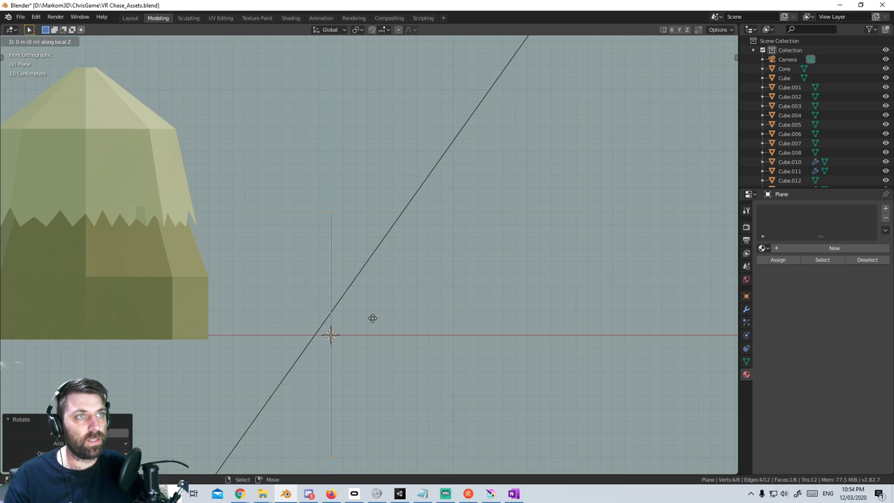
pyautogui.write('90')
pyautogui.press('Return')
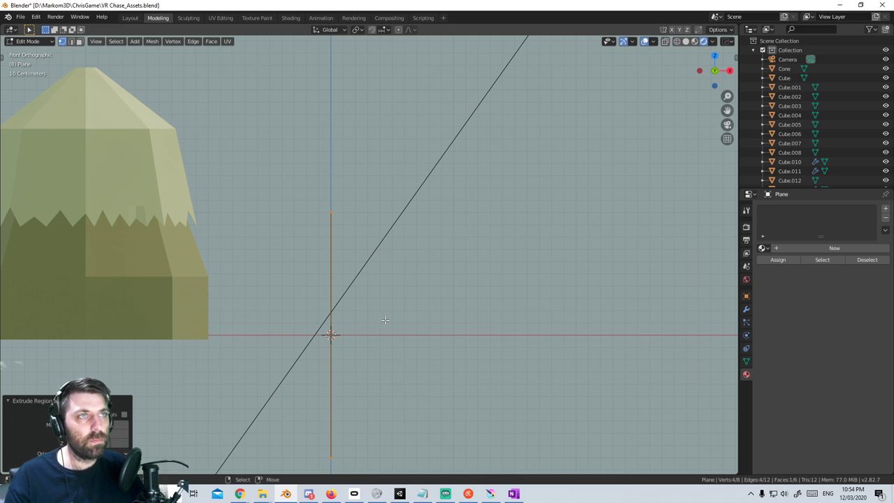
pyautogui.moveTo(372, 318); pyautogui.dragTo(356, 321, button='middle')
pyautogui.write('90')
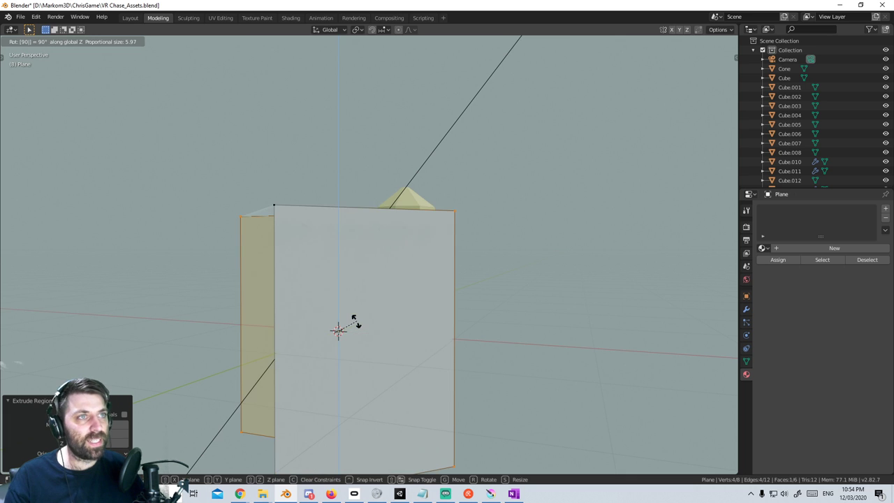
pyautogui.press('Escape')
pyautogui.hotkey('ctrl', 'z')
# Rotate the plane 90 degrees and frame it in the front view
pyautogui.moveTo(355, 321); pyautogui.dragTo(384, 317, button='middle')
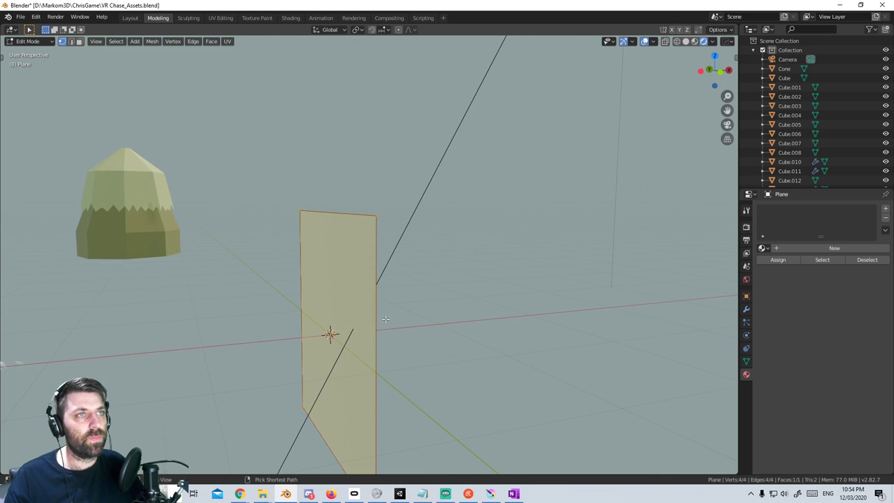
pyautogui.write('r90')
pyautogui.press('Return')
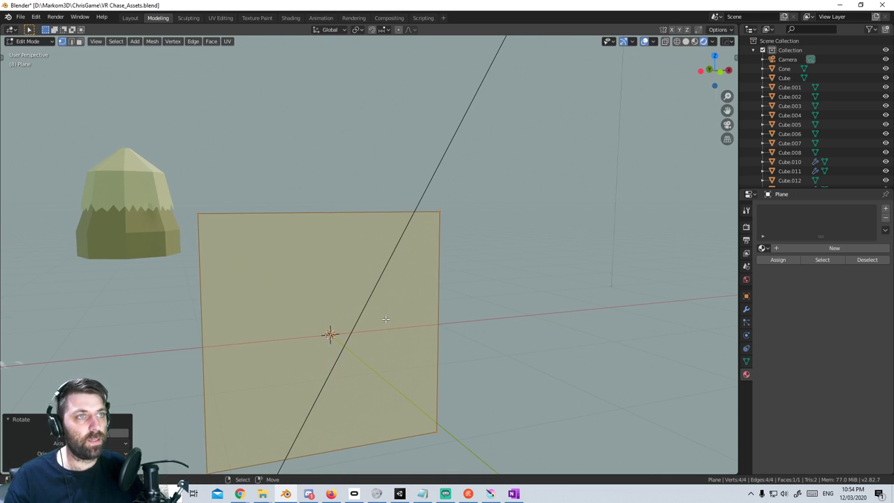
pyautogui.press('KP_0')
pyautogui.press('KP_1')
pyautogui.scroll(-2, 385, 319)
pyautogui.keyDown('shift'); pyautogui.moveTo(385, 319); pyautogui.dragTo(405, 275, button='middle'); pyautogui.keyUp('shift')
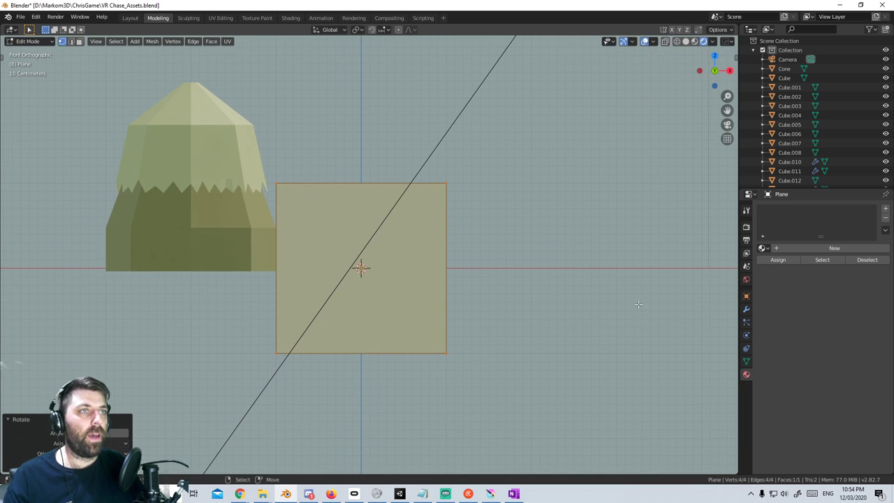
# Scale the plane down to a small square and raise it along Z onto the ground line
pyautogui.press('s')
pyautogui.click(397, 271)
pyautogui.scroll(4, 440, 332)
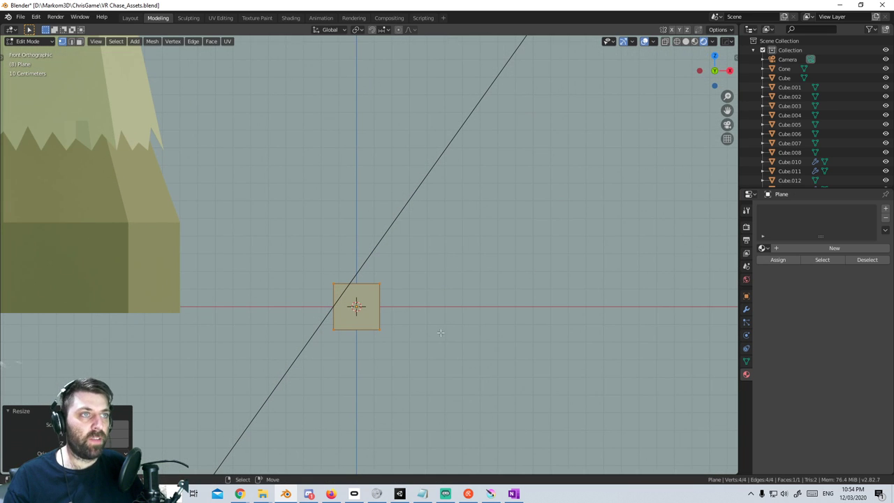
pyautogui.press('g')
pyautogui.press('z')
pyautogui.click(437, 314)
pyautogui.scroll(4, 437, 315)
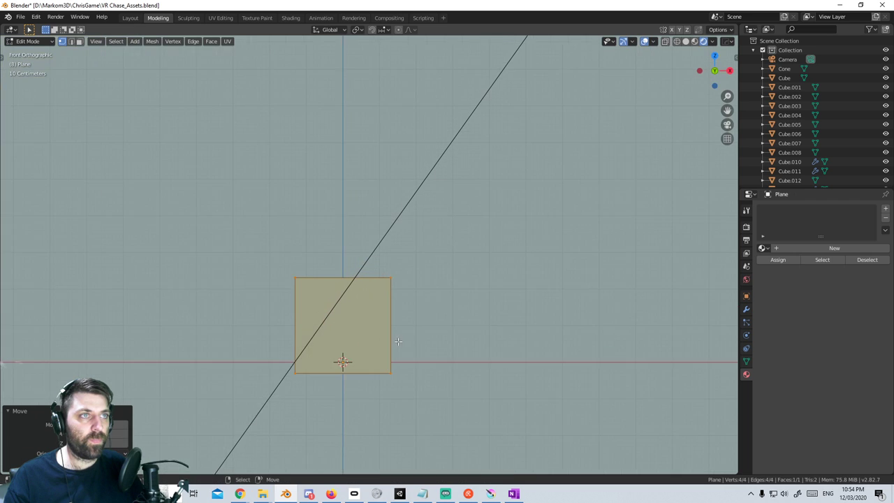
pyautogui.keyDown('shift'); pyautogui.moveTo(352, 348); pyautogui.dragTo(357, 321, button='middle'); pyautogui.keyUp('shift')
# Add eight vertical loop cuts across the upright plane
pyautogui.hotkey('ctrl', 'r')
pyautogui.scroll(3, 360, 279)
pyautogui.scroll(2, 339, 258)
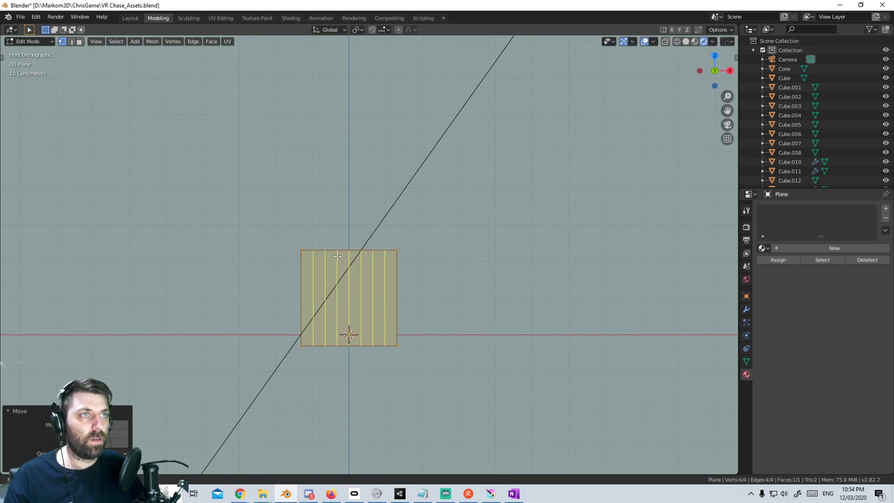
pyautogui.scroll(2, 336, 257)
pyautogui.click(337, 256)
pyautogui.scroll(3, 337, 256)
# Slide the first four top vertices down to different heights to start the zigzag
pyautogui.click(253, 248)
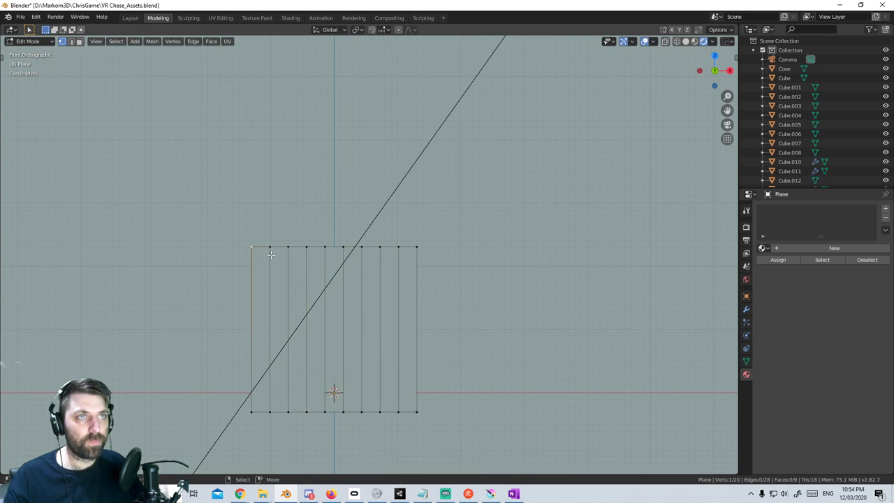
pyautogui.press('g')
pyautogui.press('g')
pyautogui.click(257, 341)
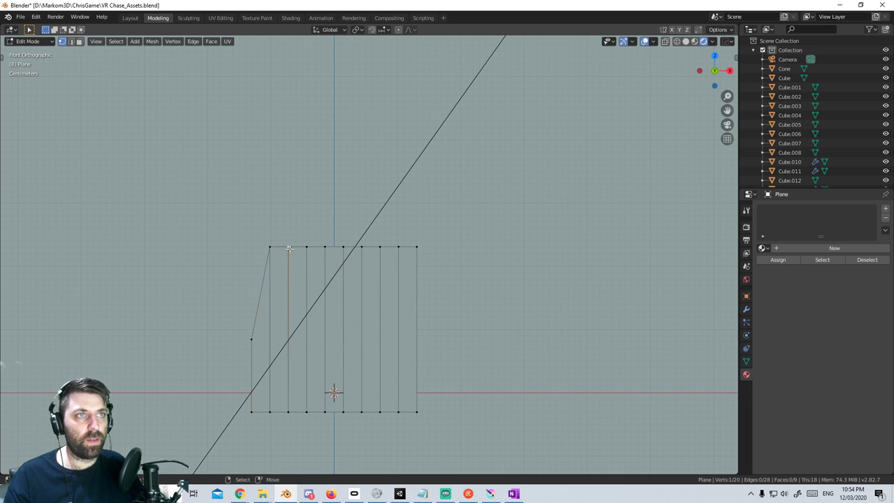
pyautogui.click(287, 246)
pyautogui.press('g')
pyautogui.press('g')
pyautogui.click(284, 322)
pyautogui.click(325, 246)
pyautogui.press('g')
pyautogui.press('g')
pyautogui.click(320, 325)
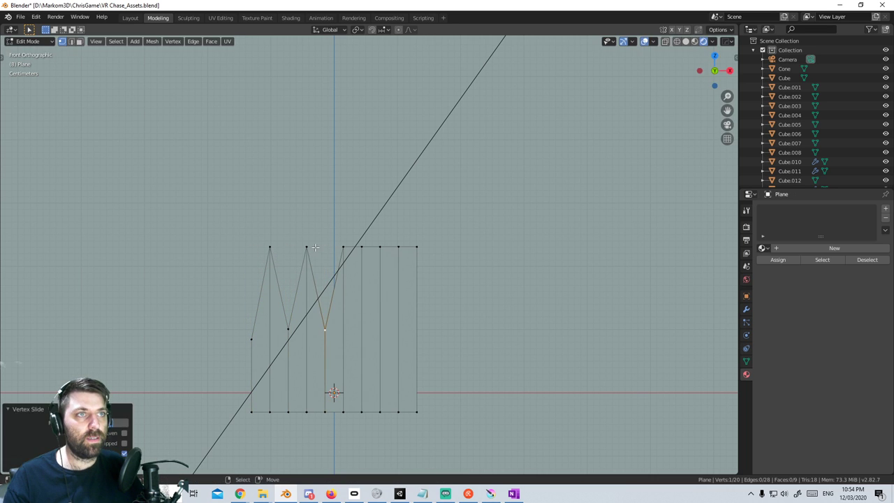
pyautogui.click(306, 247)
pyautogui.press('g')
pyautogui.press('g')
pyautogui.click(312, 281)
# Lower the next top vertices along Z and by sliding to continue the jagged peaks
pyautogui.click(380, 247)
pyautogui.press('g')
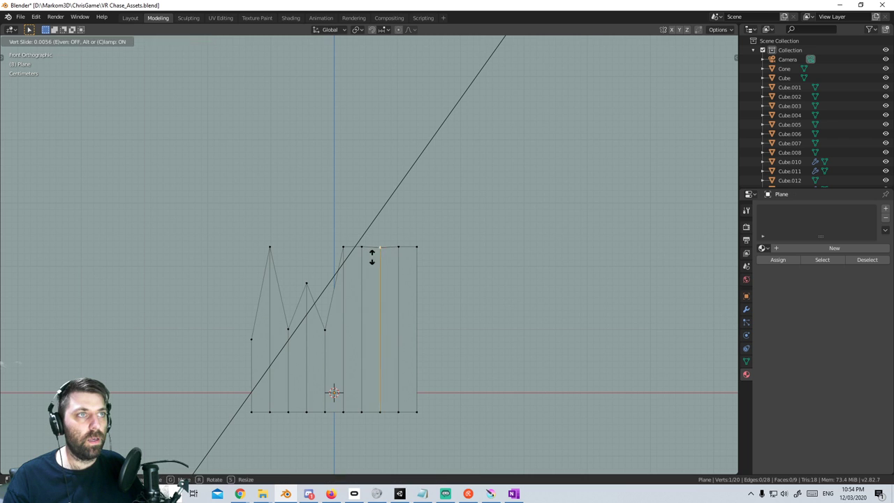
pyautogui.press('z')
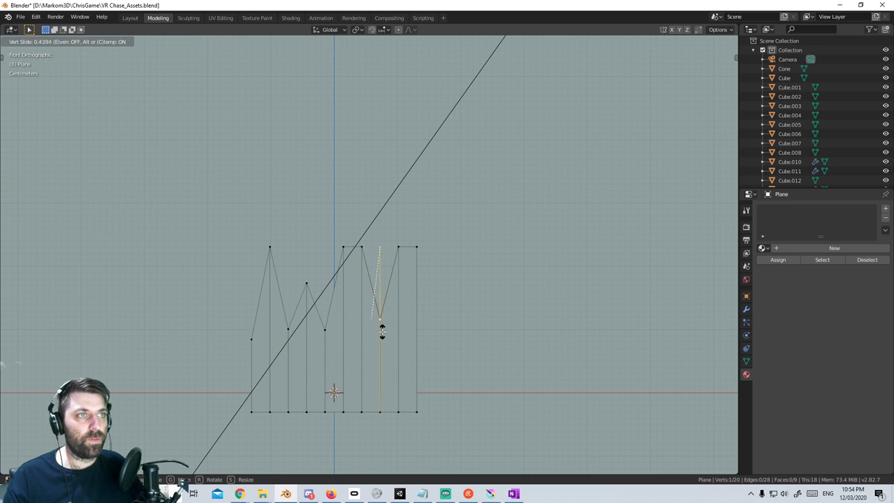
pyautogui.click(384, 327)
pyautogui.click(361, 246)
pyautogui.press('g')
pyautogui.press('z')
pyautogui.click(376, 327)
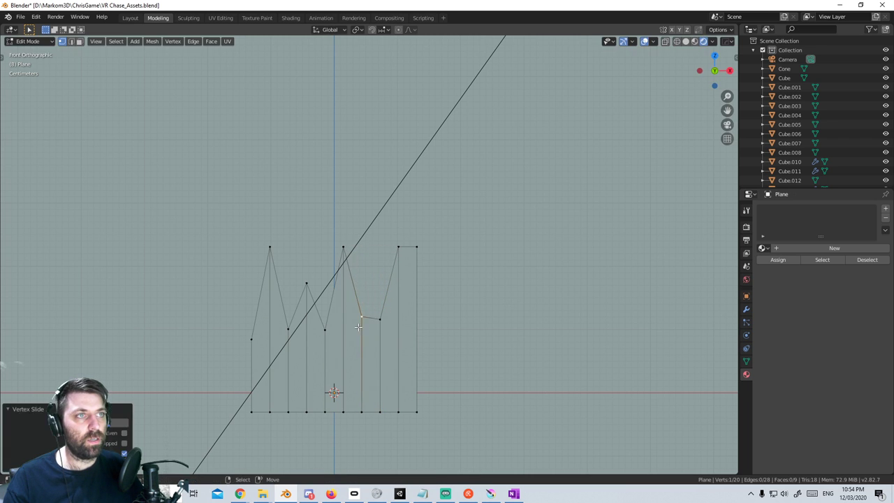
pyautogui.press('g')
pyautogui.press('z')
pyautogui.click(380, 291)
pyautogui.click(398, 247)
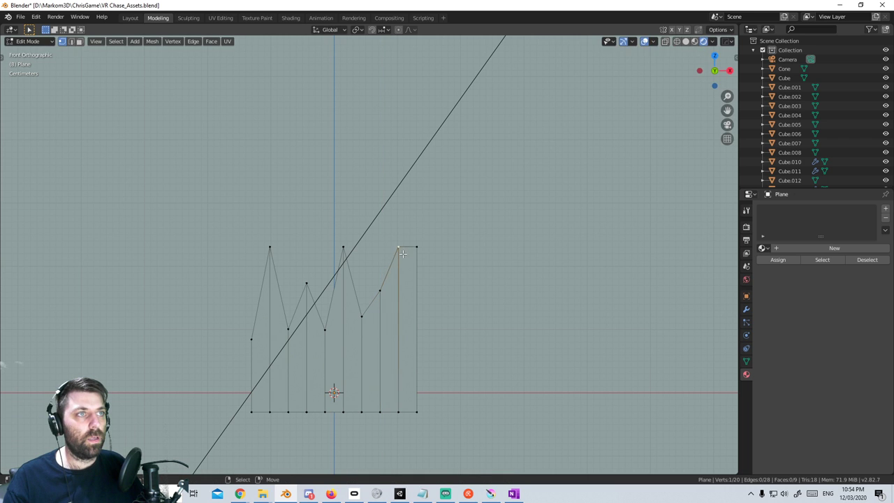
pyautogui.press('g')
pyautogui.press('g')
pyautogui.click(391, 328)
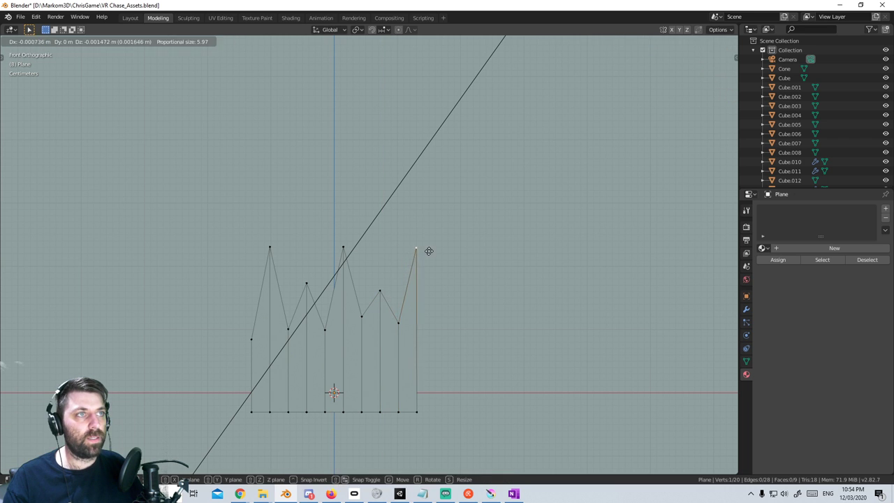
# Slide the top-right corner vertex down, then delete the rightmost vertical edge
pyautogui.click(416, 247)
pyautogui.press('g')
pyautogui.press('g')
pyautogui.click(423, 349)
pyautogui.keyDown('shift'); pyautogui.click(417, 394); pyautogui.keyUp('shift')
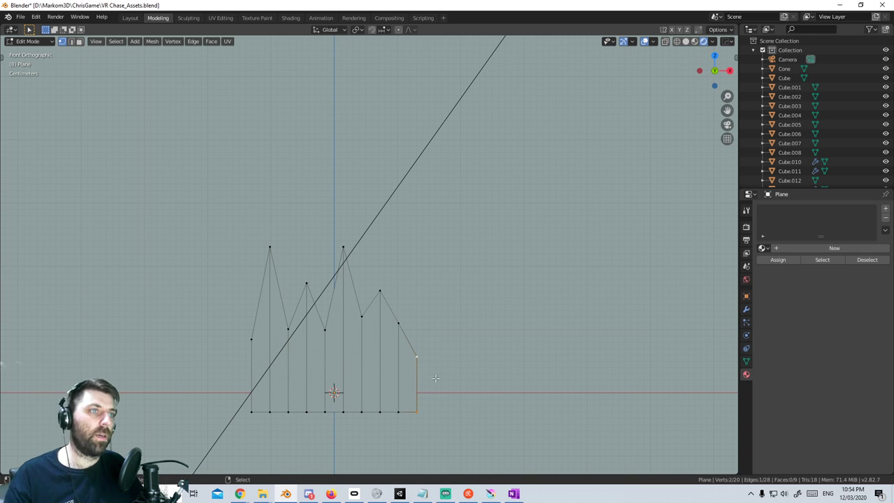
pyautogui.press('x')
pyautogui.click(436, 373)
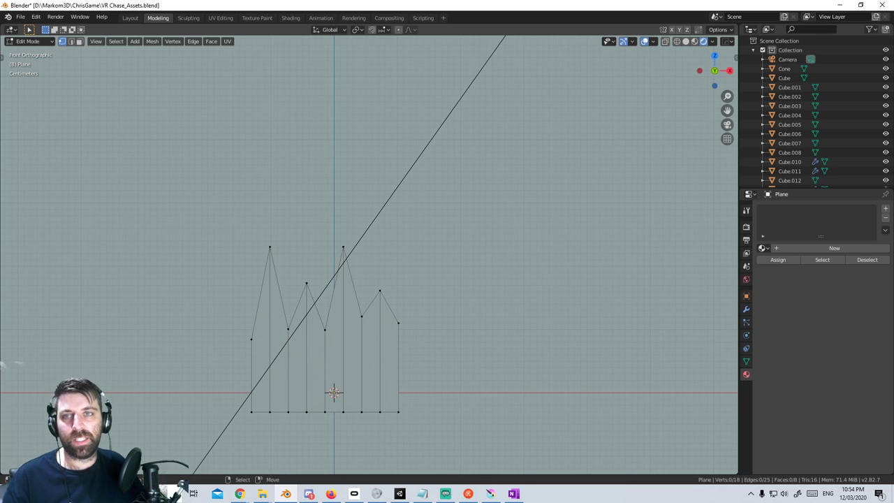
pyautogui.moveTo(239, 494)
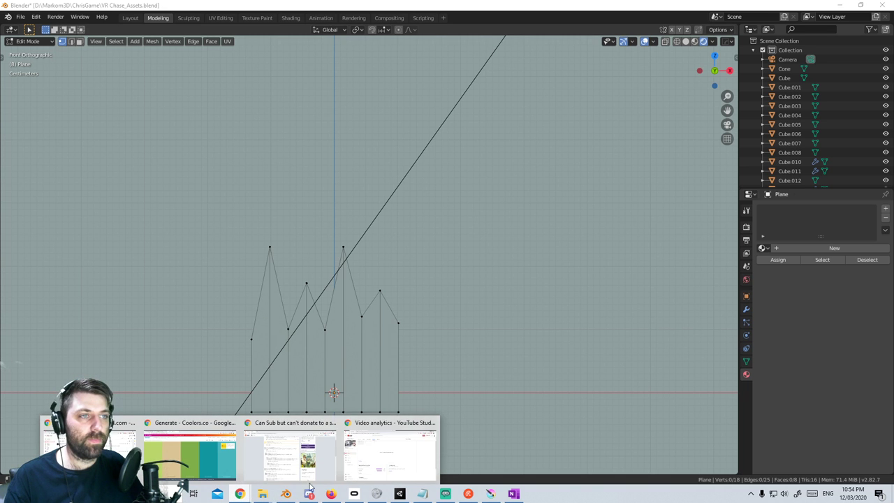
# Go from the Terraformer analytics to its Details page and copy the video link
pyautogui.click(382, 456)
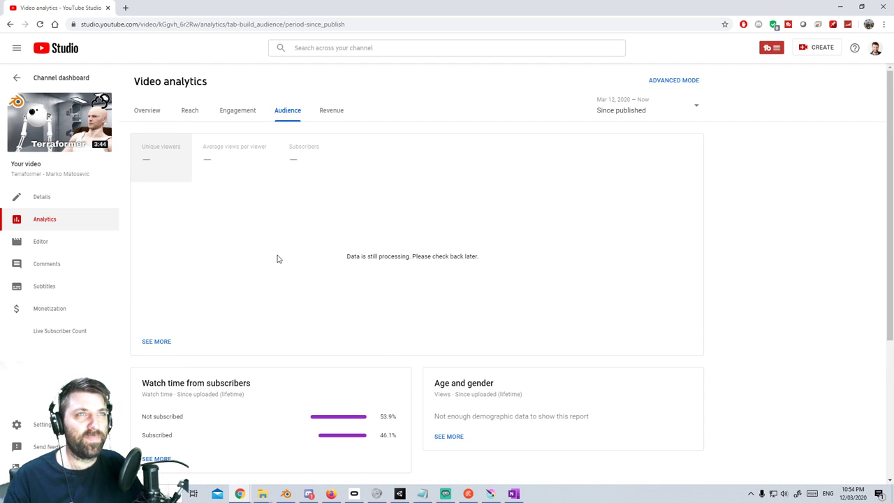
pyautogui.click(149, 112)
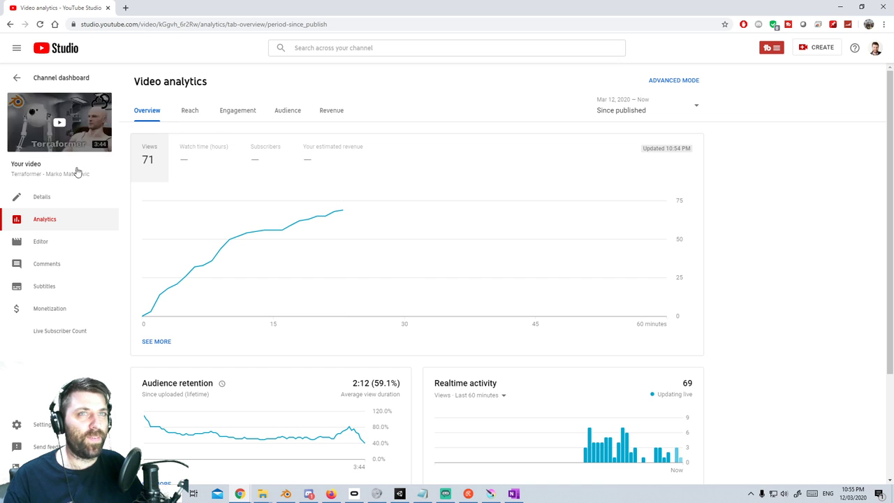
pyautogui.click(72, 194)
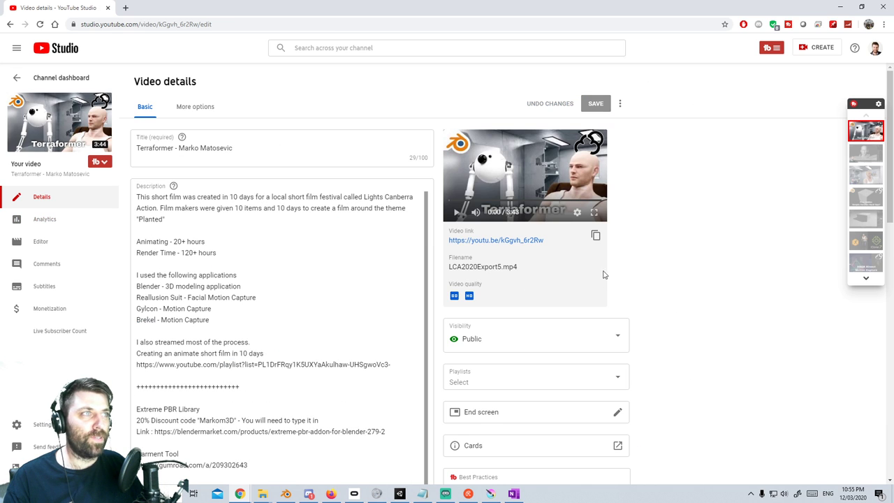
pyautogui.click(595, 235)
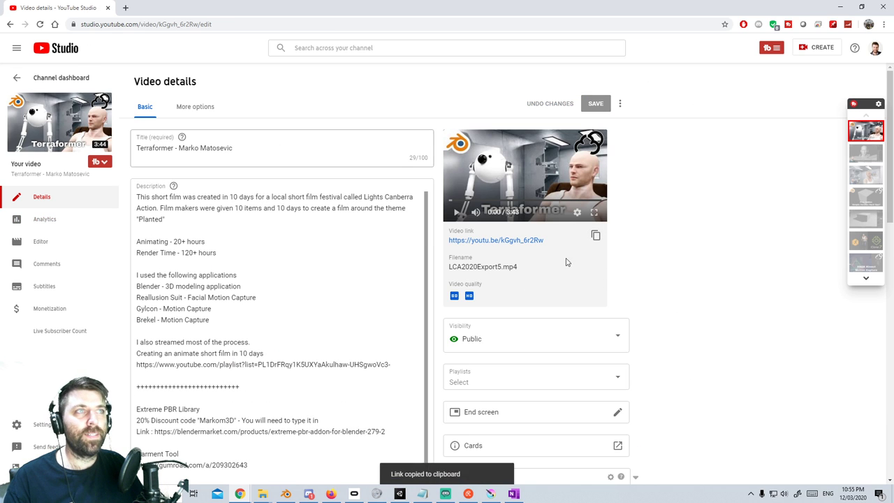
# Open twitter.com in a new tab via the 'twi' address suggestion and start a new tweet
pyautogui.click(125, 8)
pyautogui.write('twi')
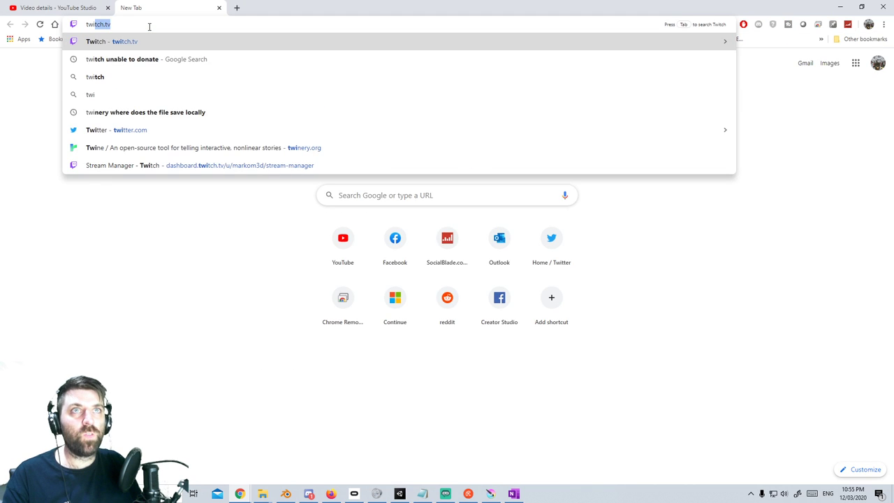
pyautogui.press('Return')
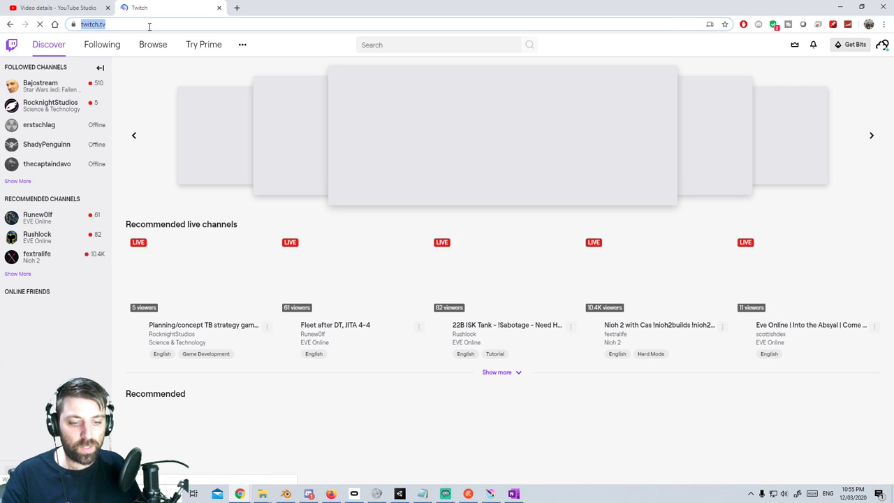
pyautogui.write('twi')
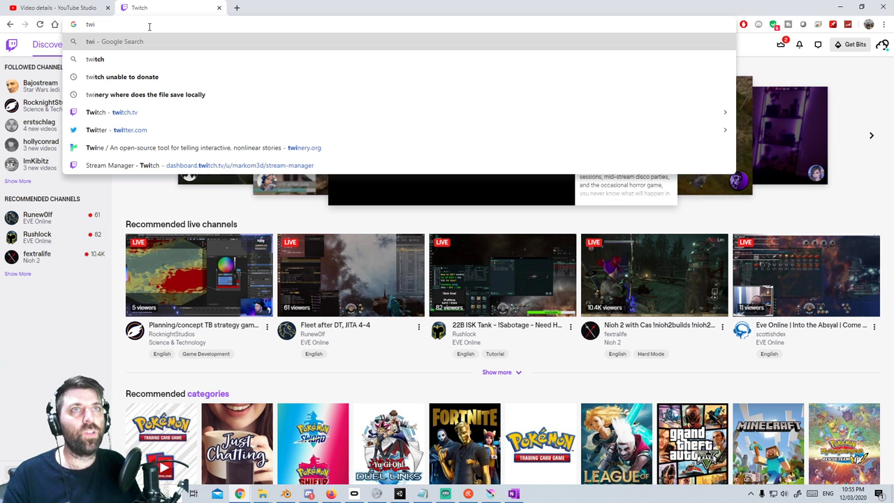
pyautogui.press('Down')
pyautogui.press('Down')
pyautogui.press('Down')
pyautogui.press('Down')
pyautogui.press('Down')
pyautogui.press('Return')
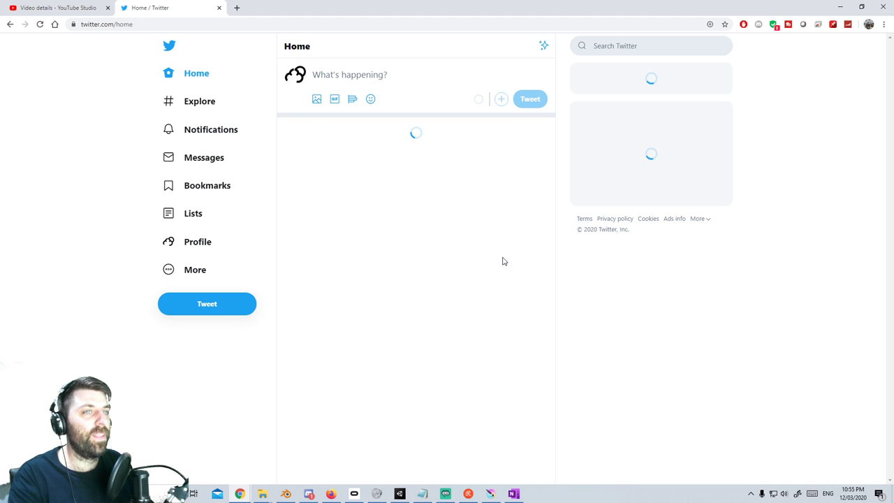
pyautogui.click(391, 74)
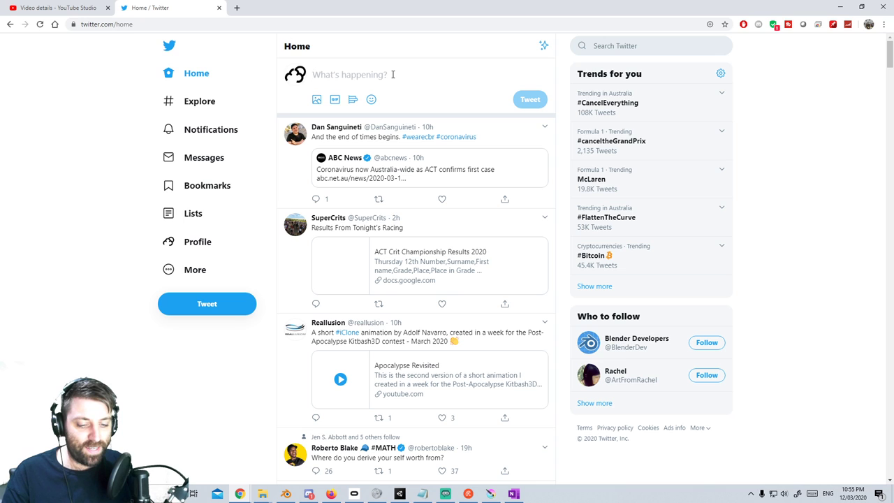
# Write the tweet text, paste the video link and add 'blender #shortfilm'
pyautogui.write('Ma')
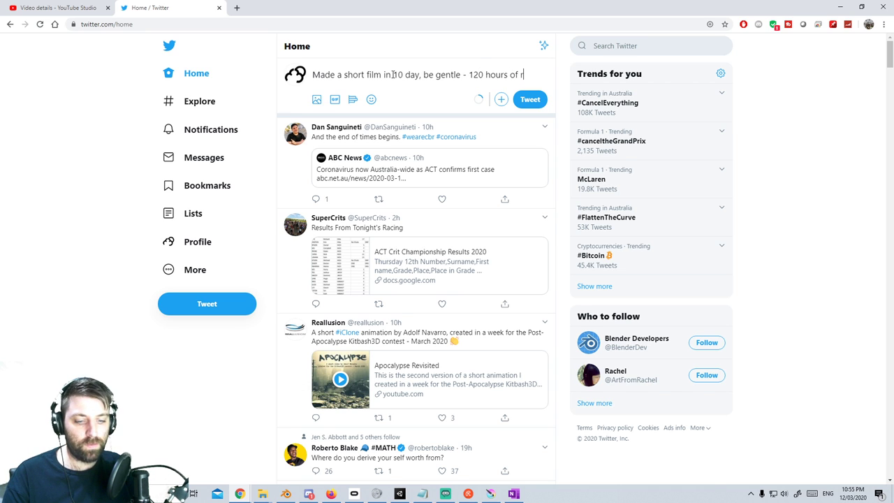
pyautogui.write('dering -')
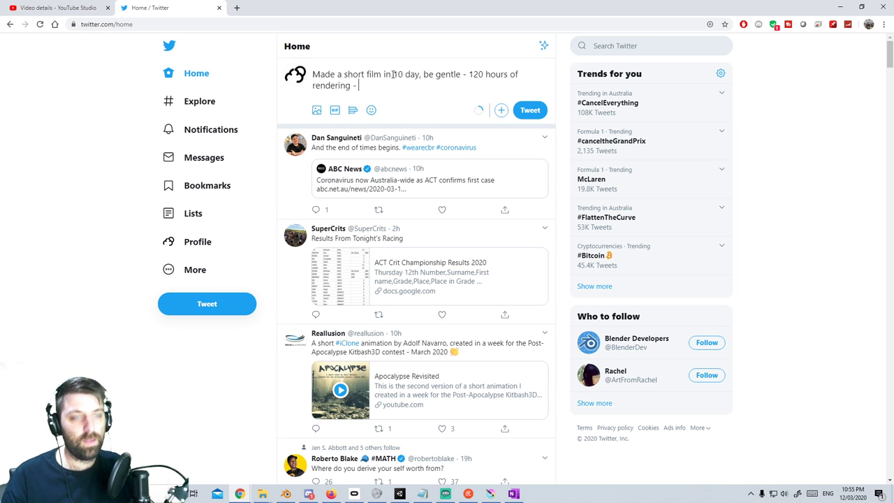
pyautogui.hotkey('ctrl', 'v')
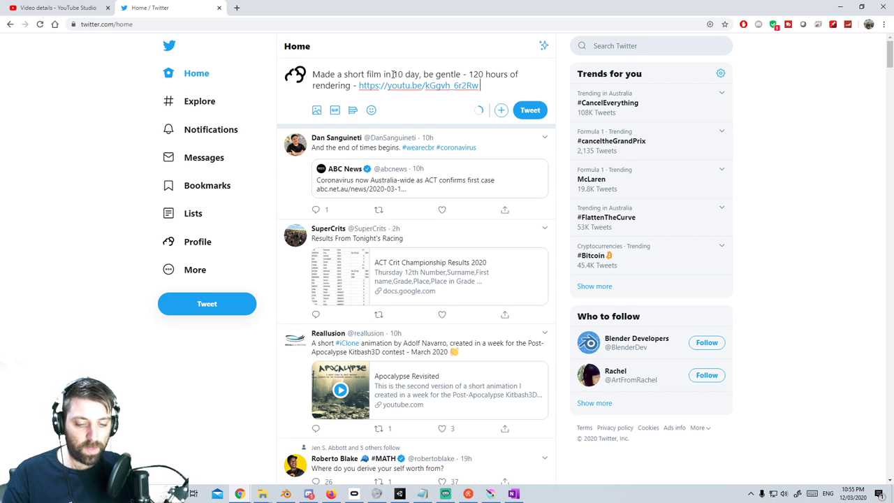
pyautogui.write('blender')
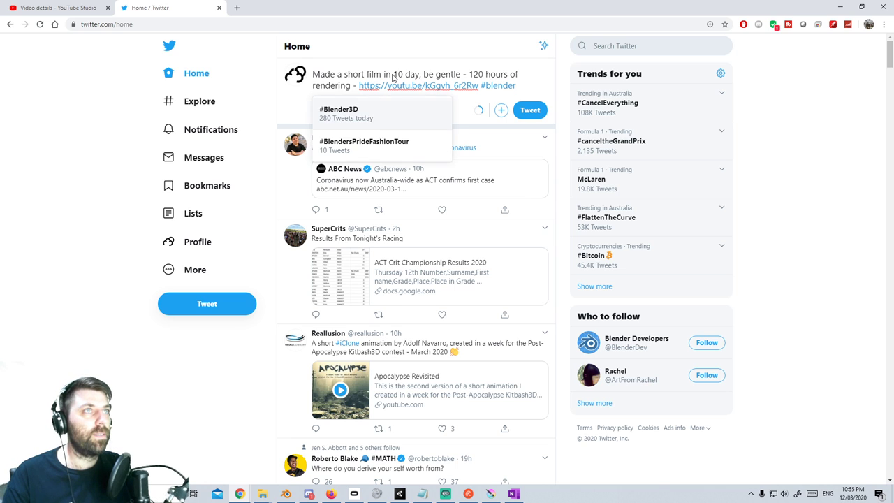
pyautogui.write(' #')
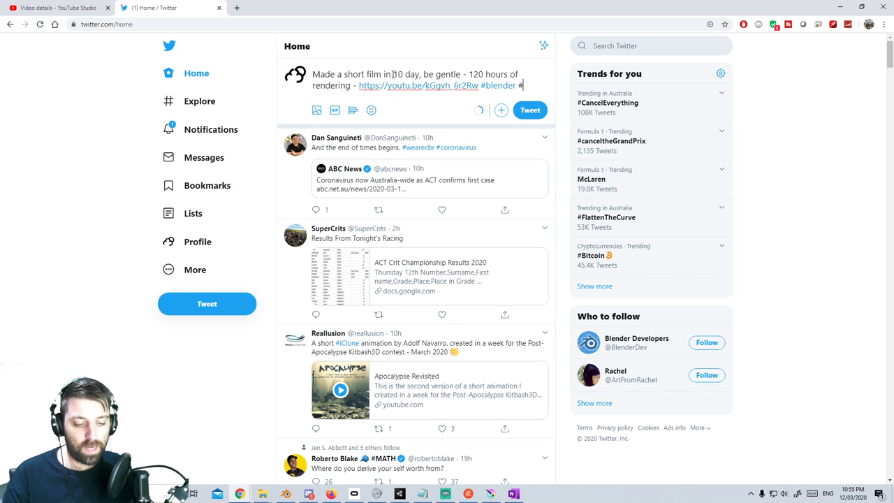
pyautogui.write('short')
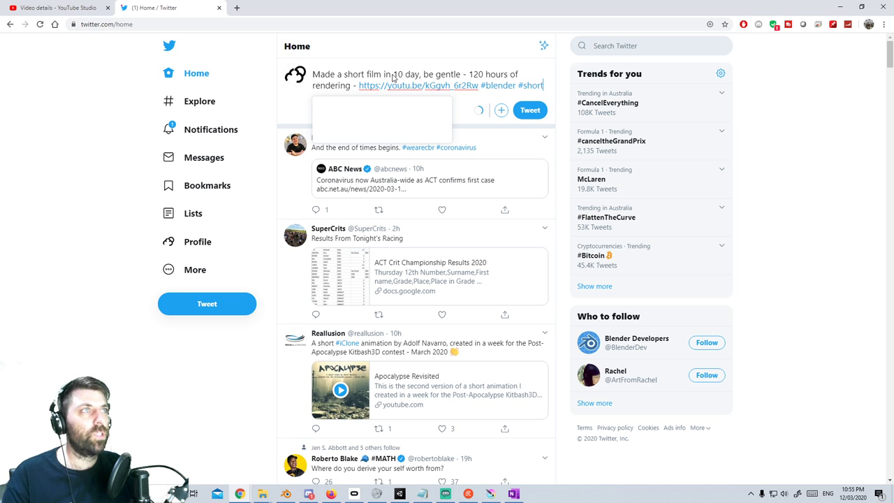
pyautogui.write('film')
pyautogui.press('Return')
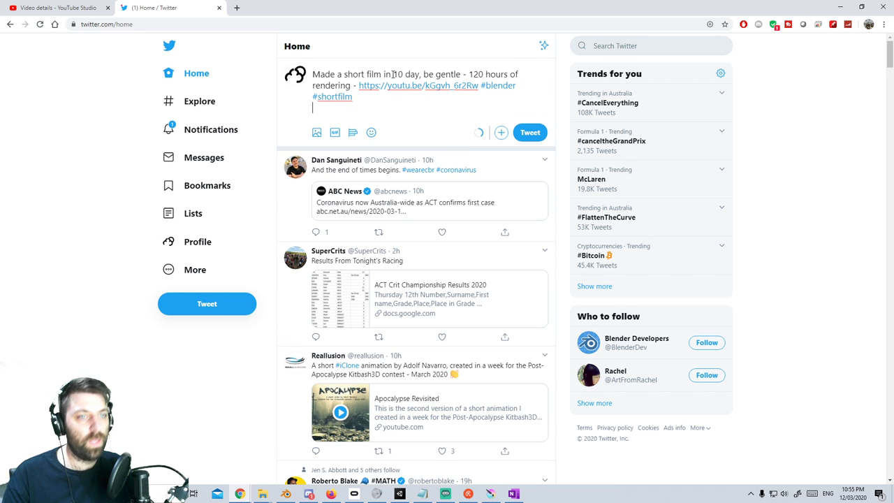
pyautogui.press('BackSpace')
# Add the #smallyoutuber hashtag via autocomplete, cleaning up stray characters and blank lines
pyautogui.write('#')
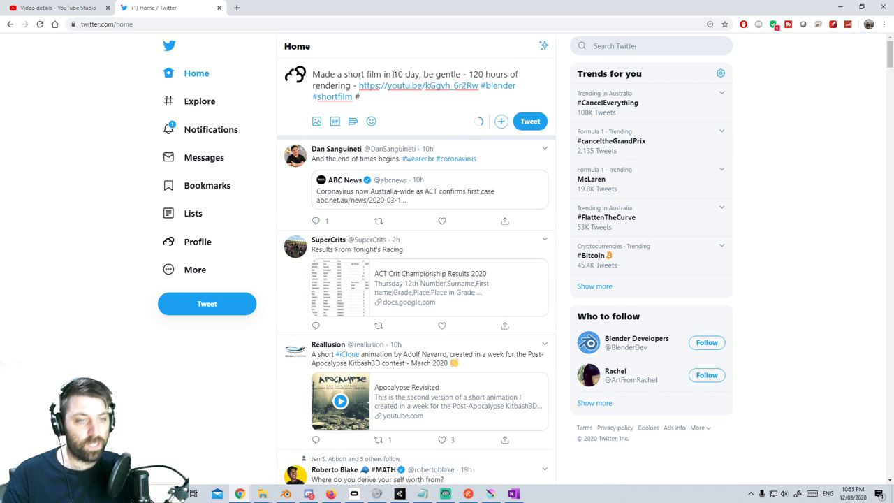
pyautogui.write('shortfilms')
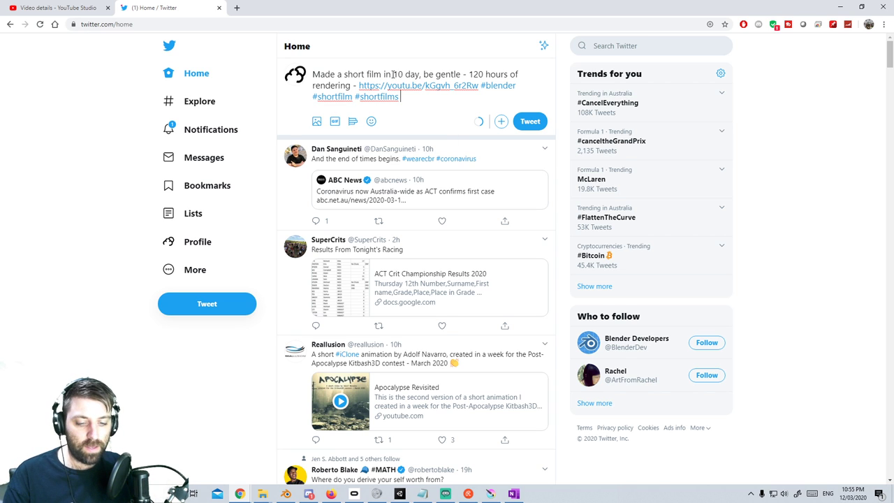
pyautogui.write(' w')
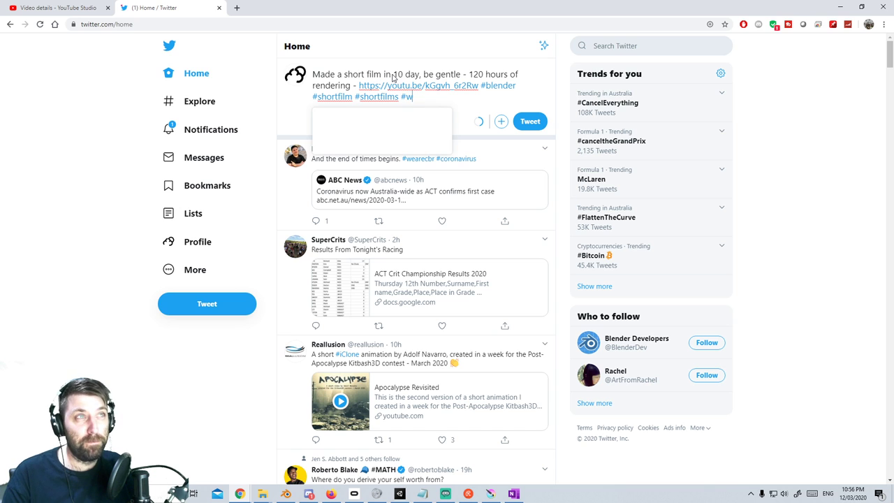
pyautogui.press('BackSpace')
pyautogui.write('youtube')
pyautogui.write(' #')
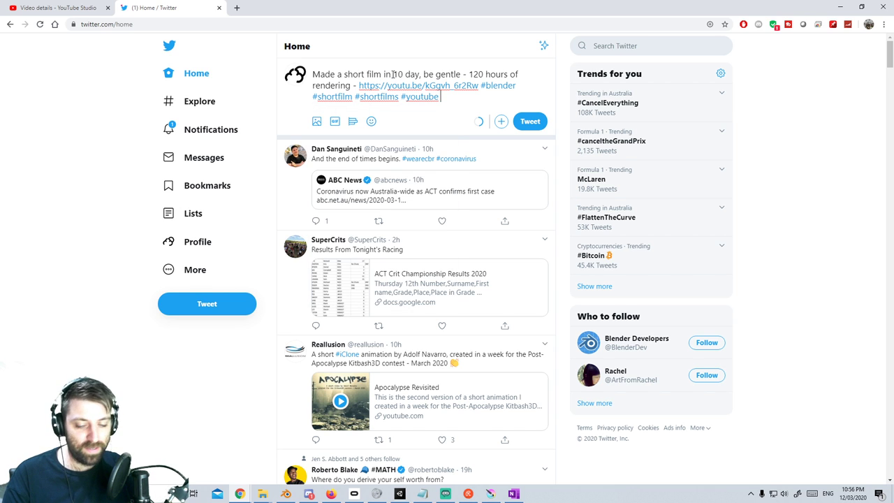
pyautogui.write('small')
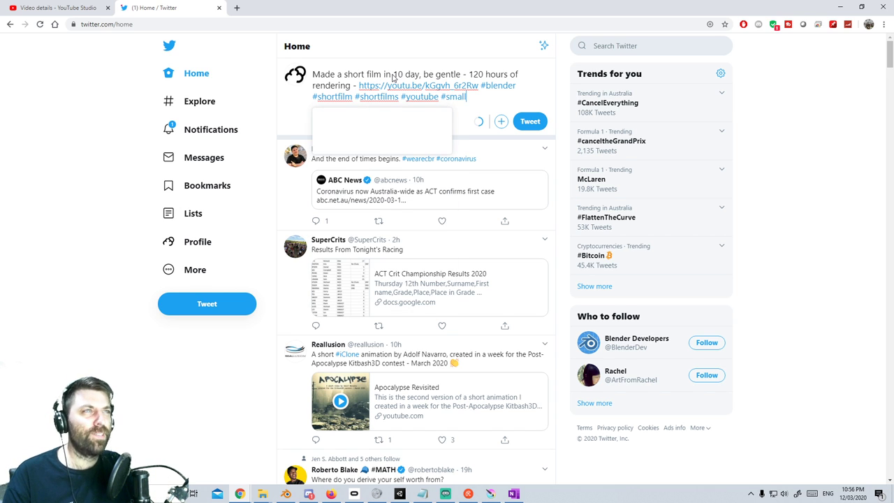
pyautogui.write('you')
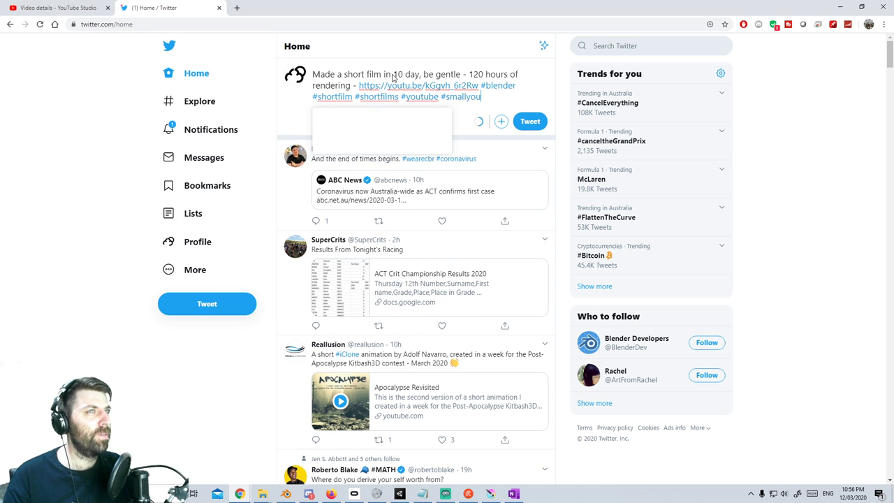
pyautogui.press('Return')
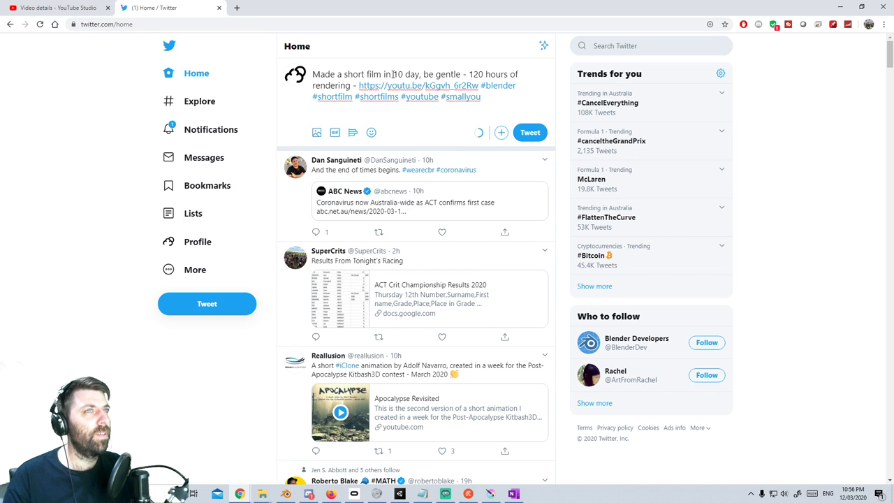
pyautogui.press('BackSpace')
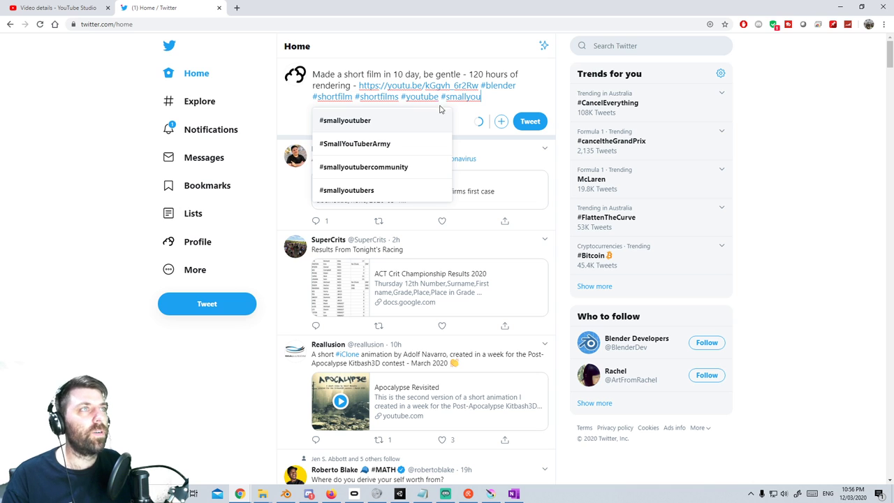
pyautogui.click(383, 120)
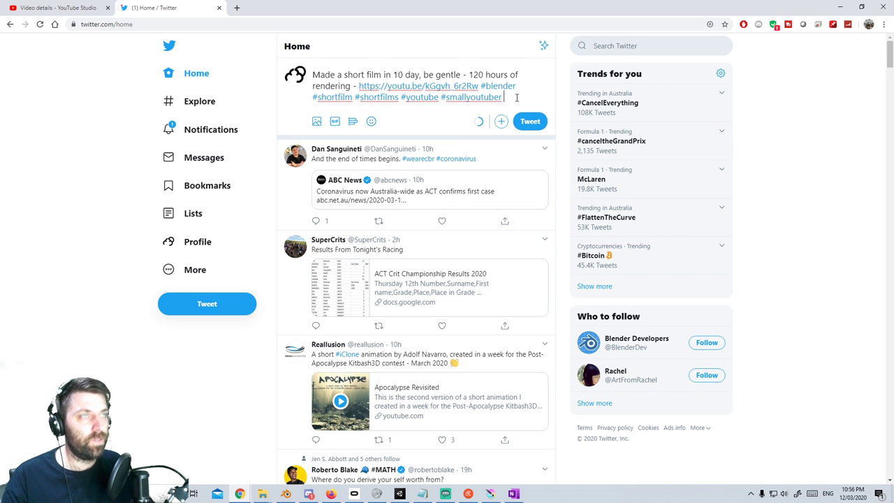
# Add #Blender3D from the suggestions and post the tweet
pyautogui.write('#ble')
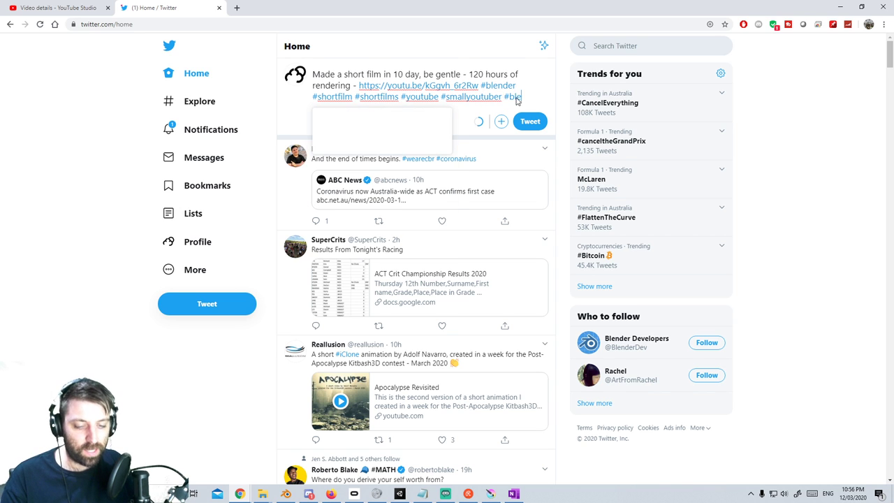
pyautogui.write('nder3d')
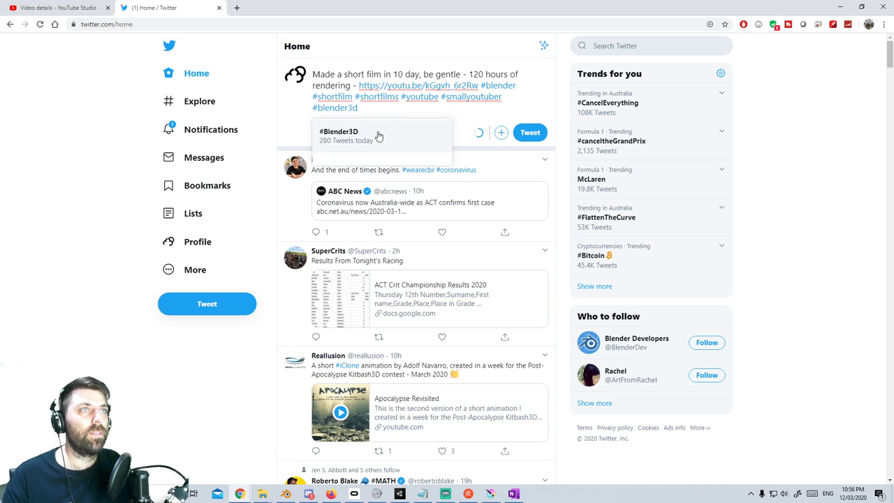
pyautogui.click(379, 133)
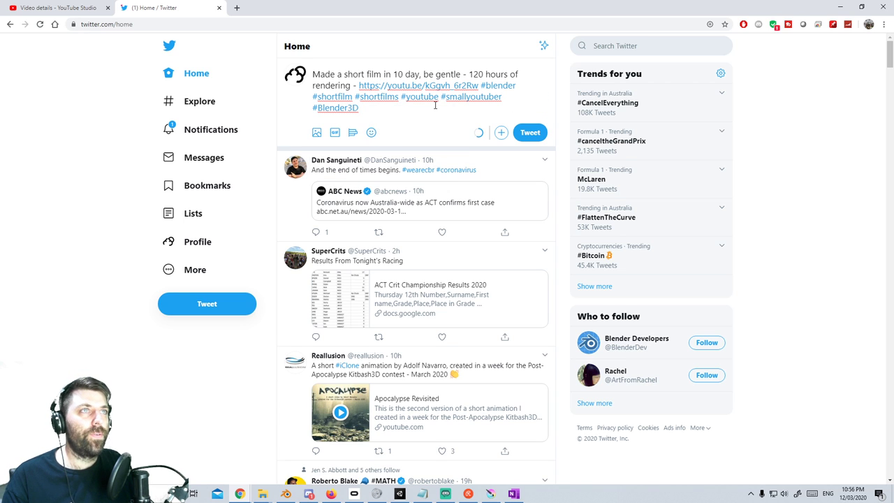
pyautogui.click(541, 136)
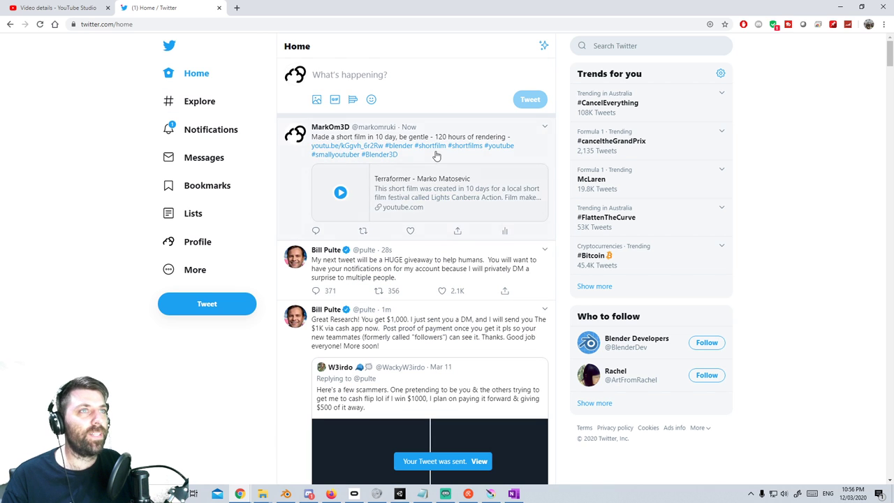
pyautogui.click(189, 138)
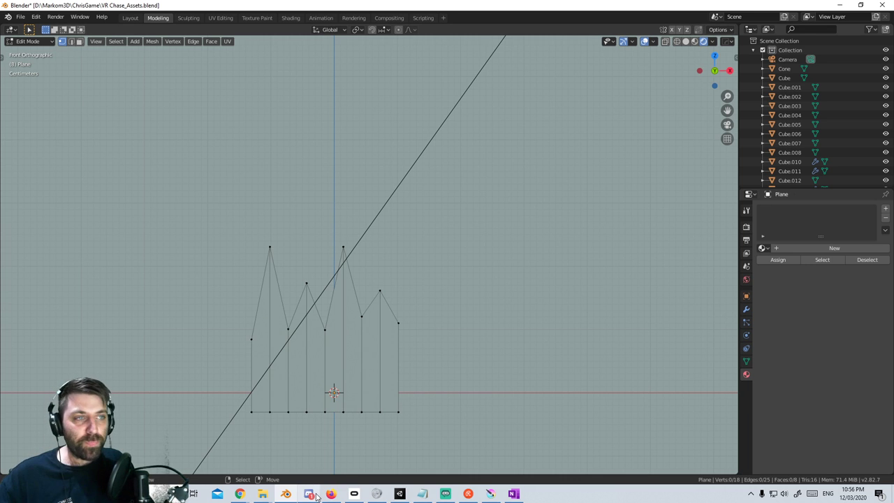
# Zoom and pan the front view to recentre the jagged grass outline
pyautogui.scroll(1, 331, 369)
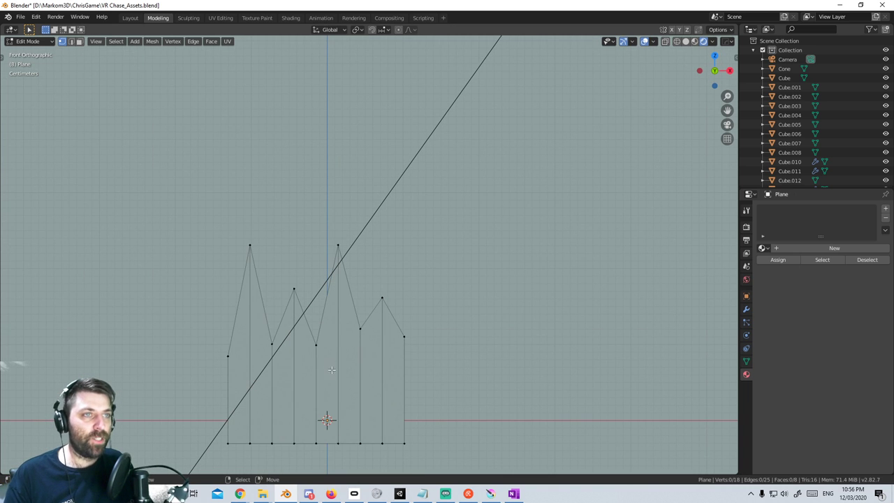
pyautogui.keyDown('shift'); pyautogui.moveTo(330, 369); pyautogui.dragTo(359, 306, button='middle'); pyautogui.keyUp('shift')
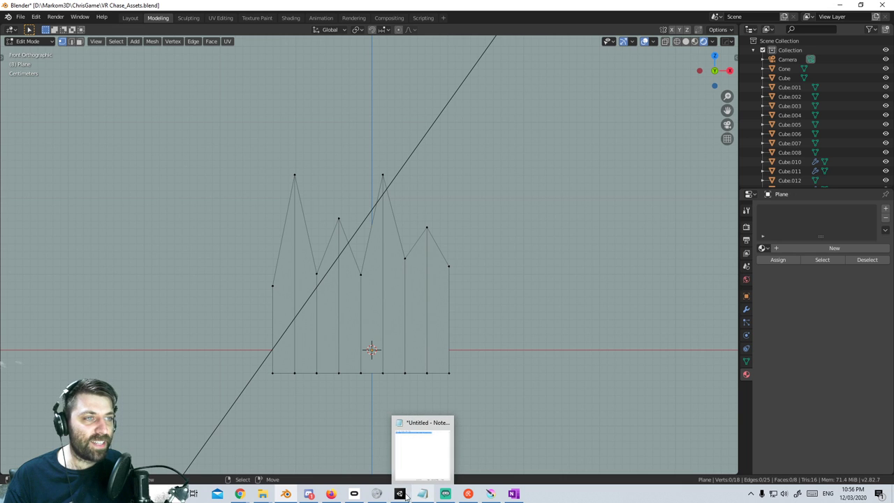
pyautogui.moveTo(422, 493)
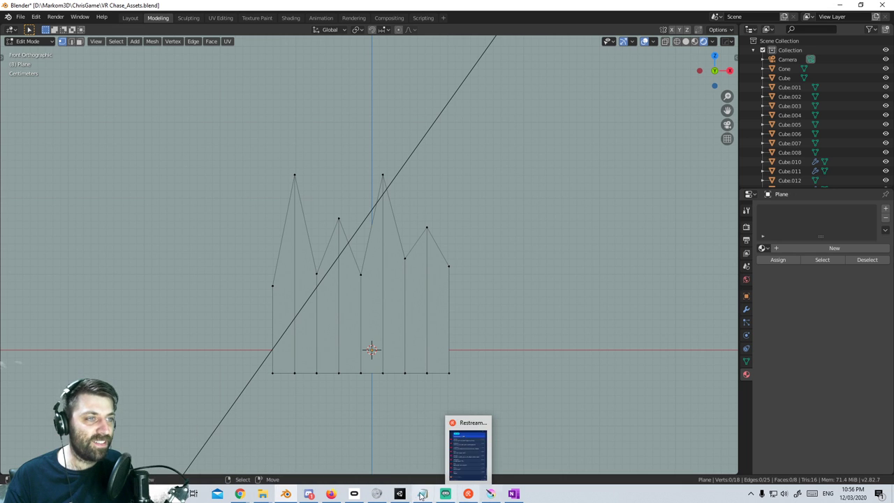
# Start a retweet with comment on the short-film tweet from the Twitter home timeline
pyautogui.click(391, 447)
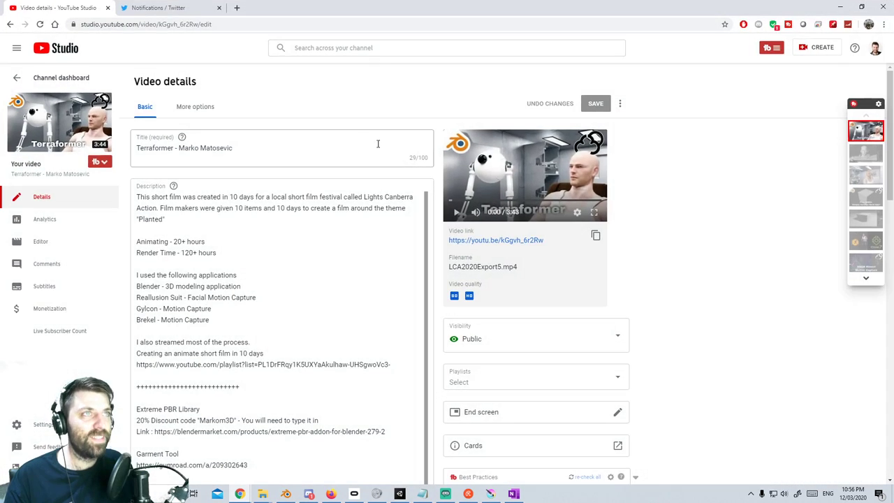
pyautogui.hotkey('ctrl', 'Tab')
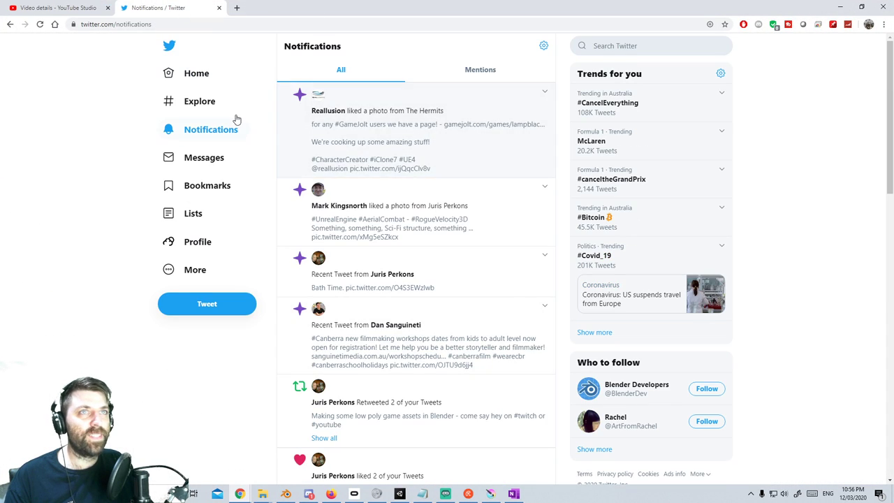
pyautogui.click(196, 72)
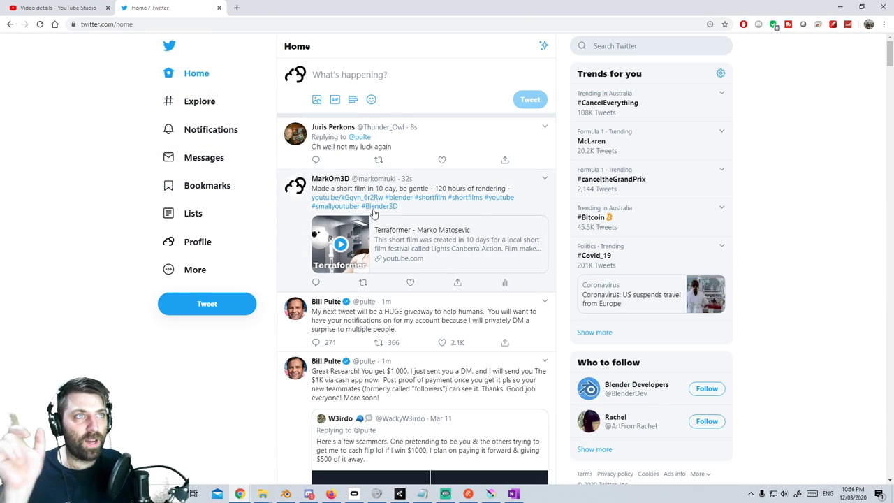
pyautogui.click(361, 283)
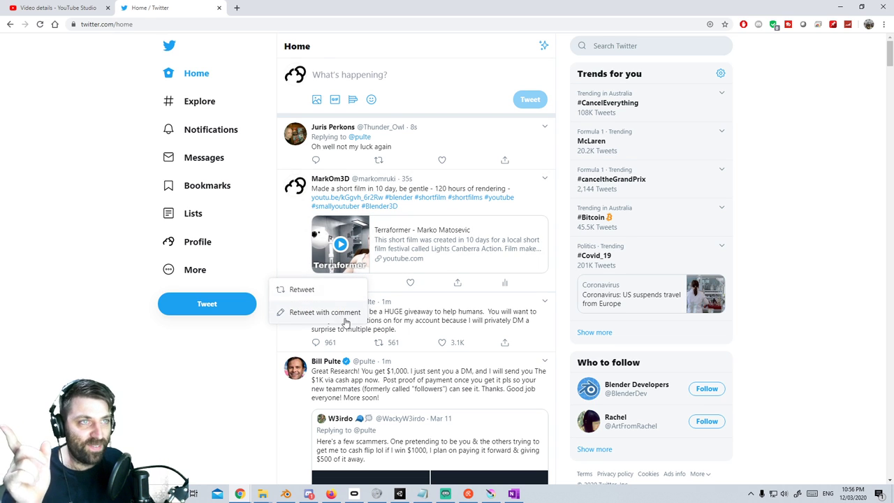
pyautogui.click(346, 313)
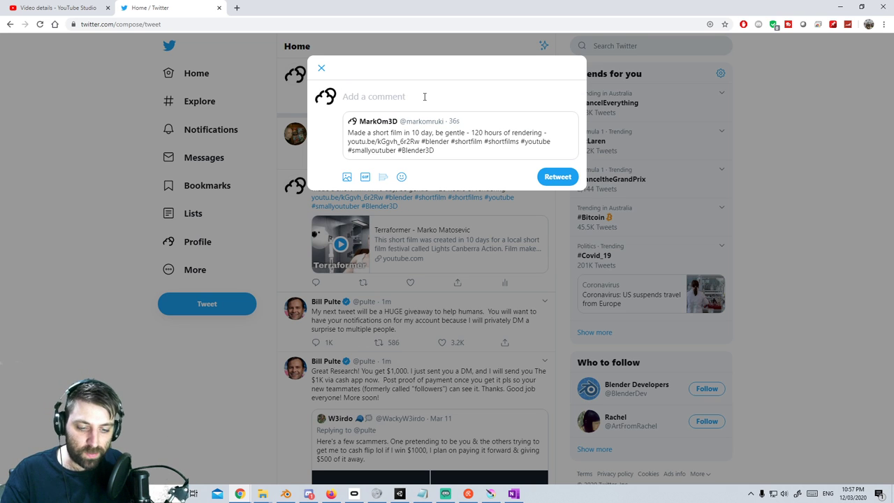
# Tag Brekel with 'I used you in the final scenes', post it, and return to YouTube Studio
pyautogui.write('@Bre')
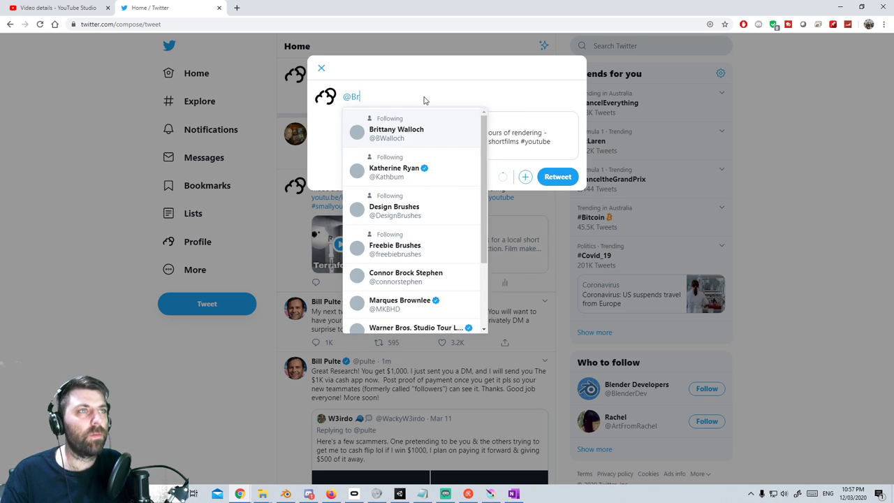
pyautogui.write('k')
pyautogui.press('BackSpace')
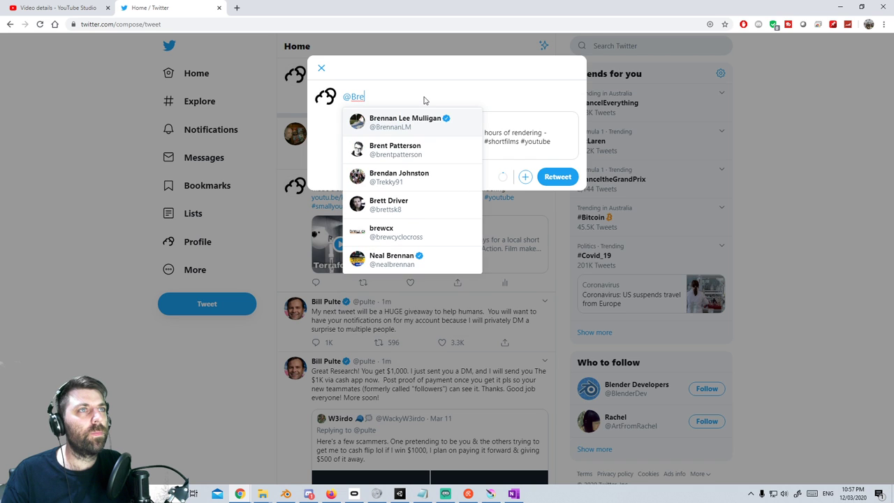
pyautogui.write('le')
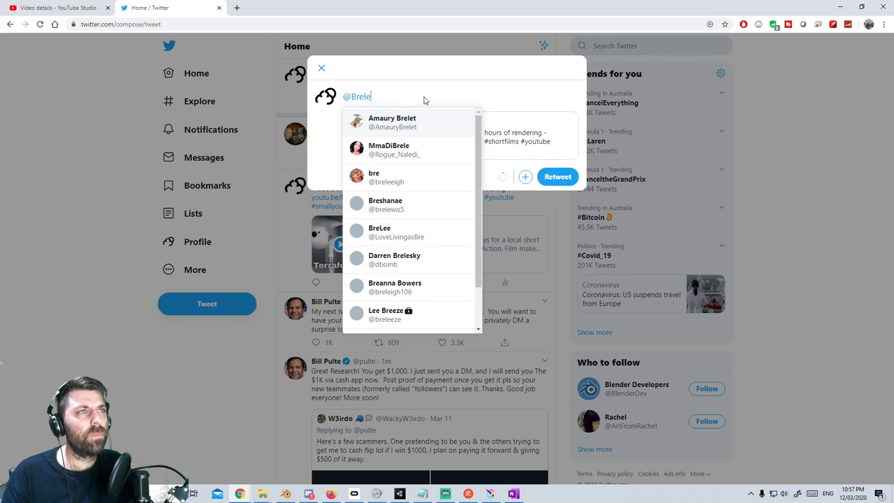
pyautogui.write('k')
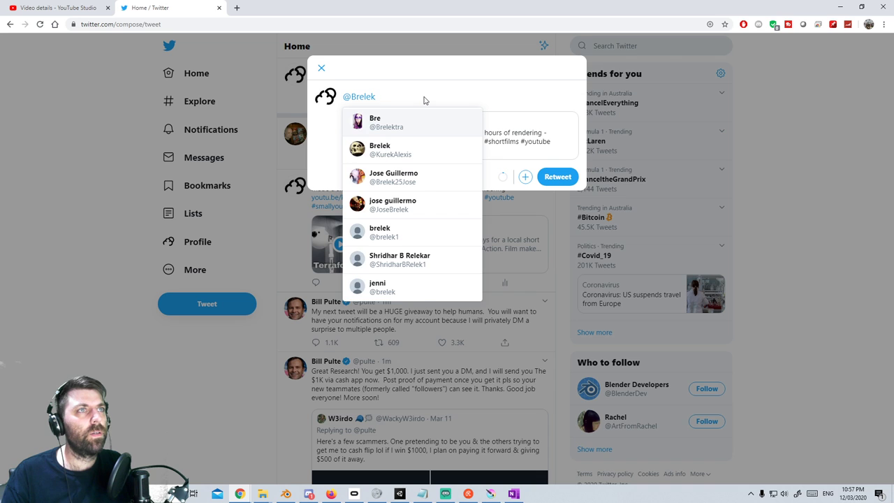
pyautogui.press('BackSpace')
pyautogui.press('BackSpace')
pyautogui.press('BackSpace')
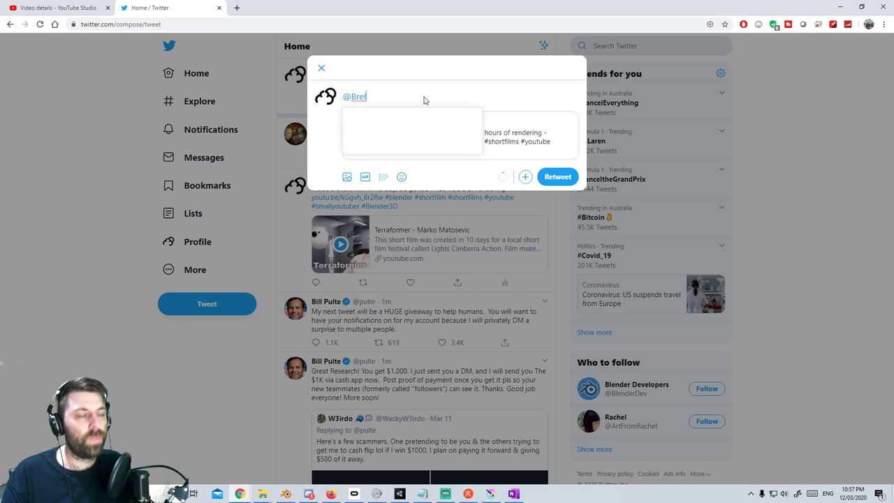
pyautogui.write('kel')
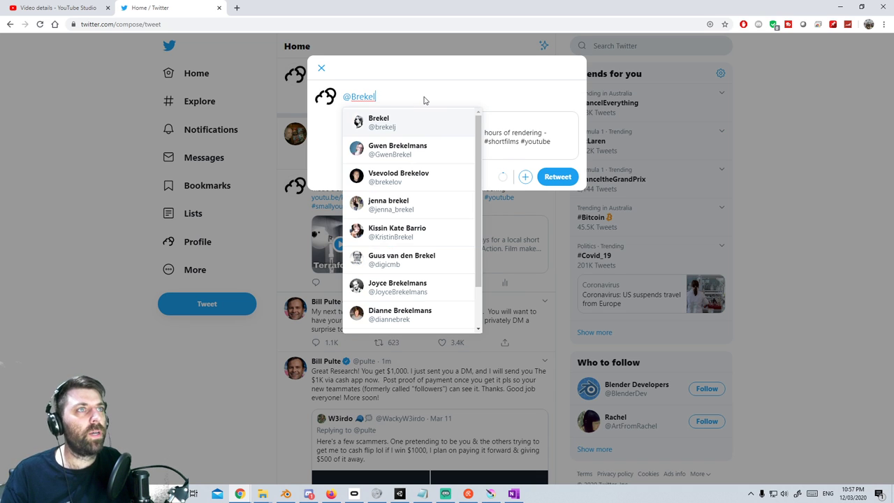
pyautogui.click(428, 120)
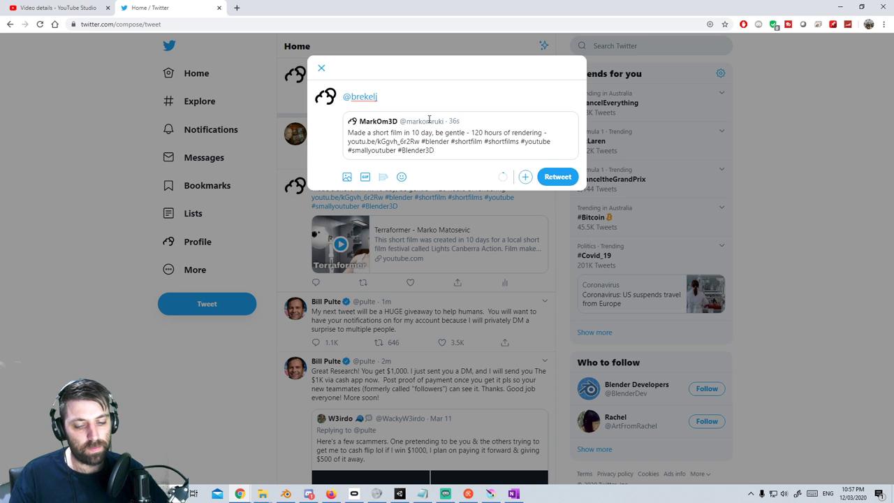
pyautogui.write('gly')
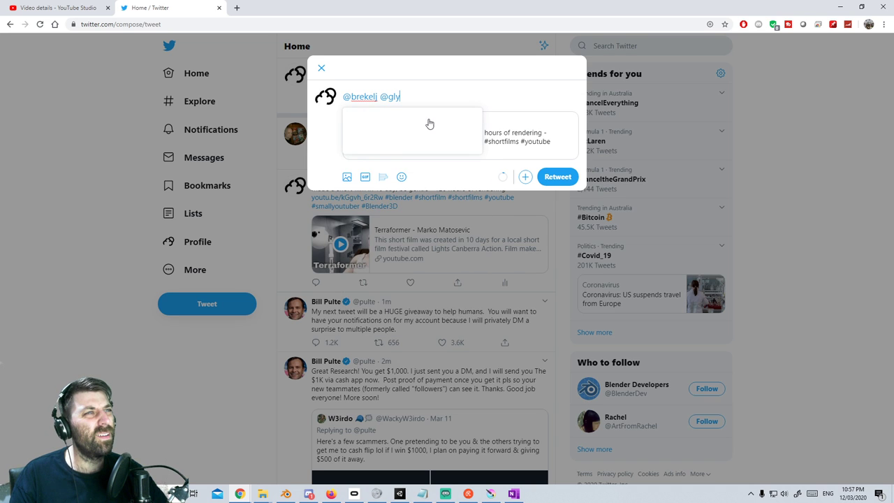
pyautogui.write('con')
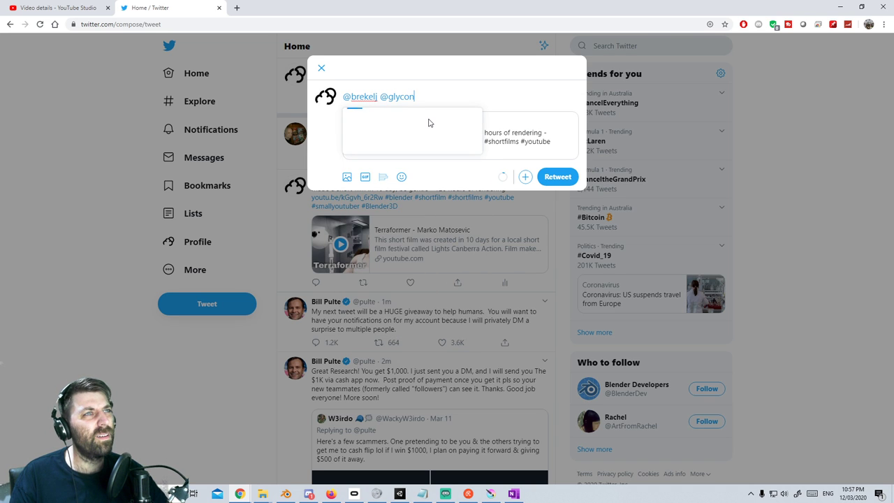
pyautogui.press('BackSpace')
pyautogui.press('BackSpace')
pyautogui.press('BackSpace')
pyautogui.press('BackSpace')
pyautogui.press('BackSpace')
pyautogui.press('BackSpace')
pyautogui.press('BackSpace')
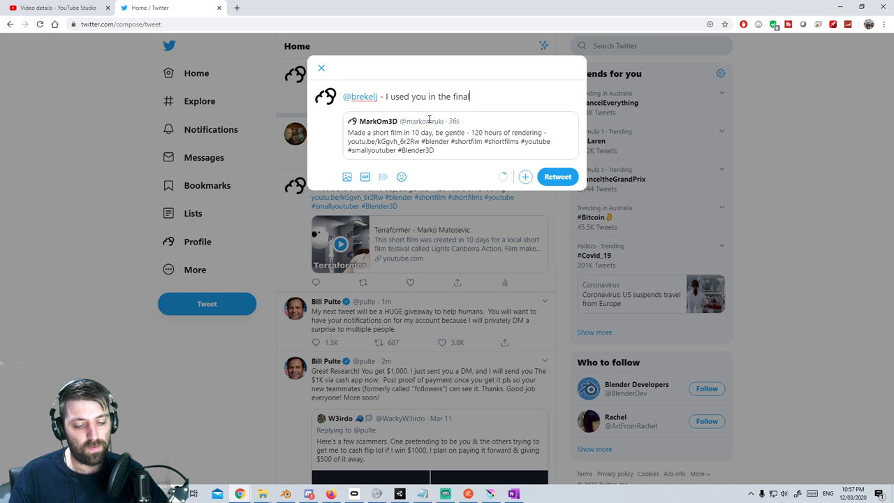
pyautogui.write('enes.')
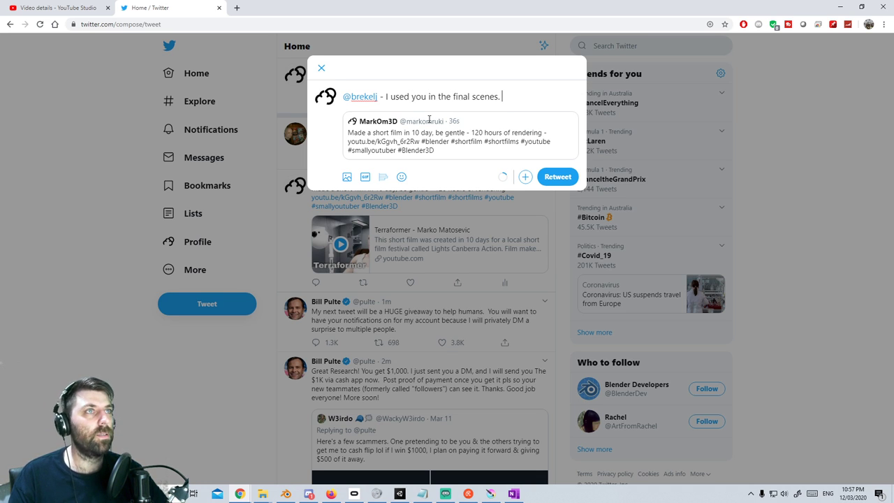
pyautogui.click(551, 178)
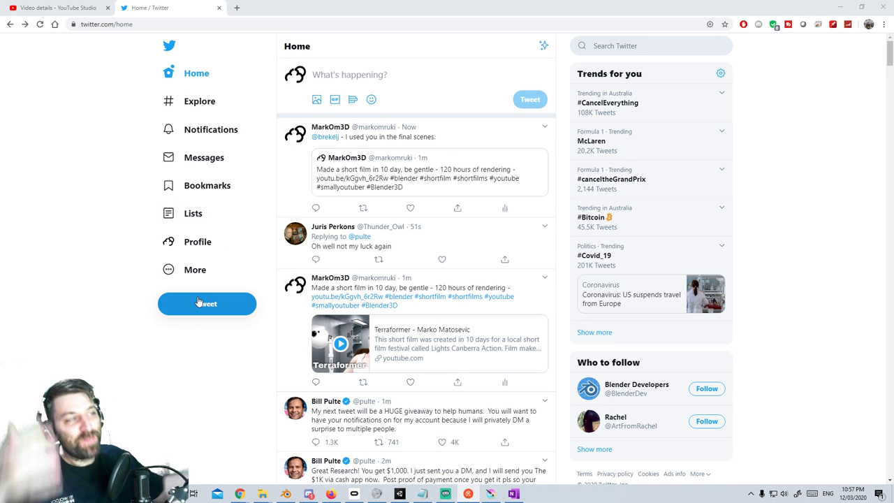
pyautogui.click(56, 8)
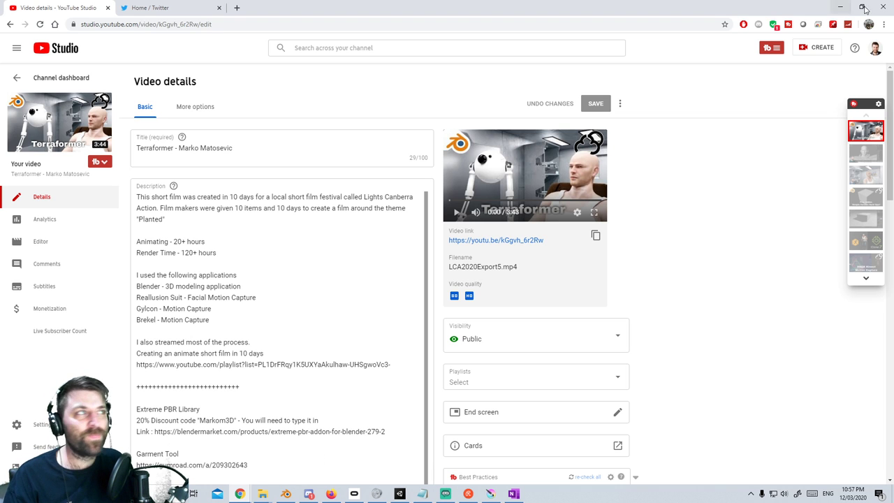
# Assign the existing M_Summer_Pal palette material to the jagged grass plane
pyautogui.click(837, 7)
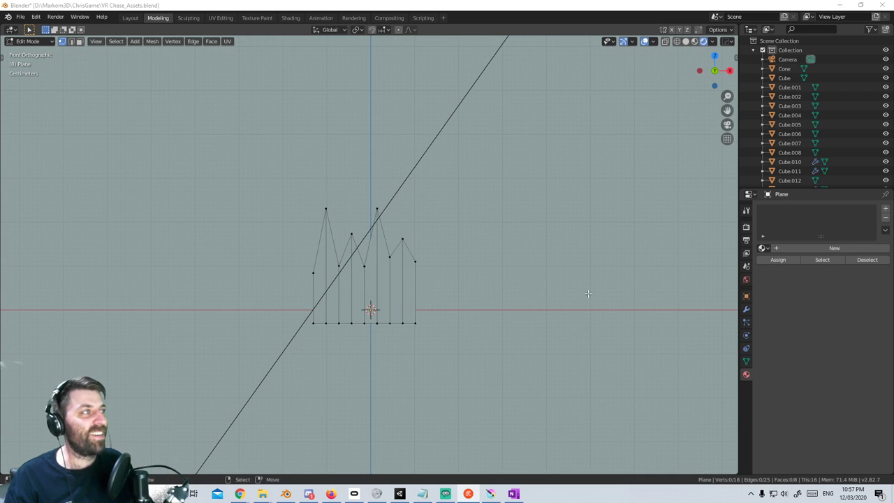
pyautogui.scroll(2, 424, 323)
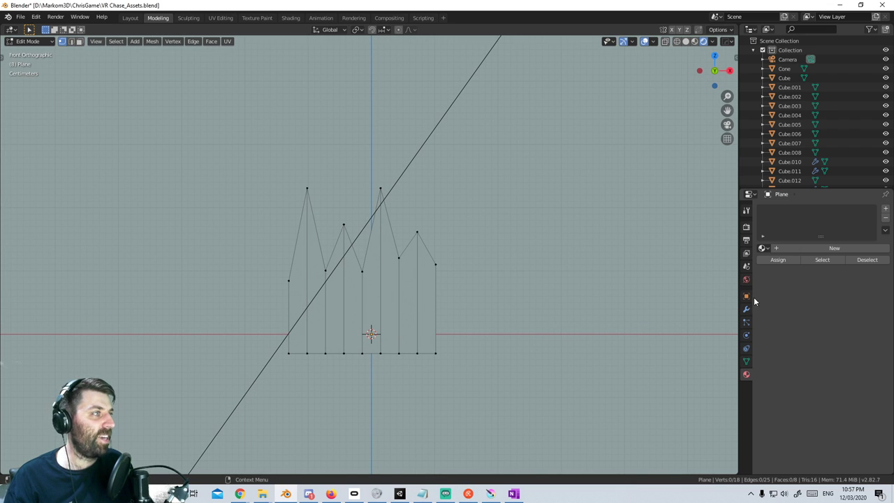
pyautogui.click(764, 248)
pyautogui.click(797, 291)
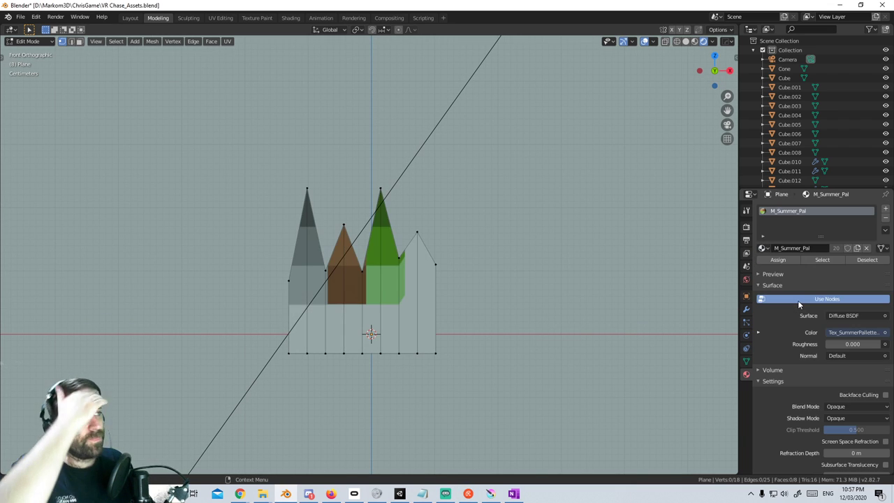
# Switch to the Shading workspace showing the Tex_SummerPallette texture nodes
pyautogui.click(320, 17)
pyautogui.click(291, 17)
pyautogui.click(257, 18)
pyautogui.click(290, 18)
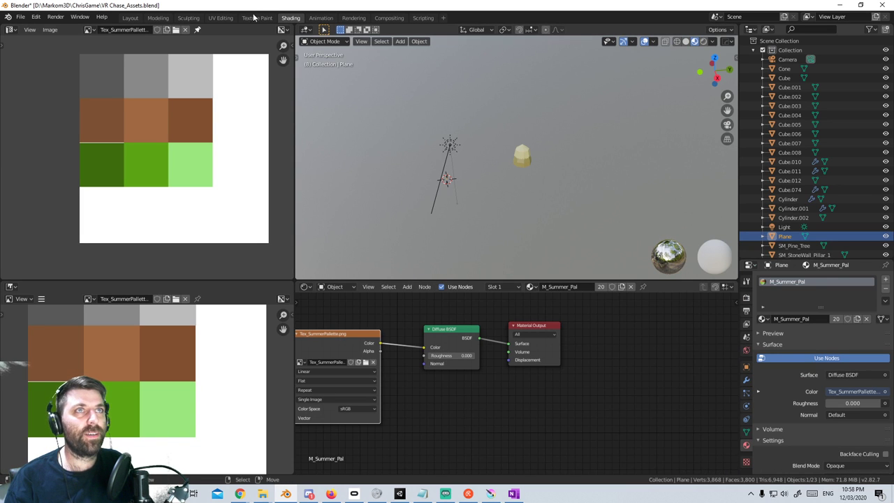
pyautogui.scroll(4, 532, 187)
# Re-unwrap the grass plane's mesh with Smart UV Project
pyautogui.press('a')
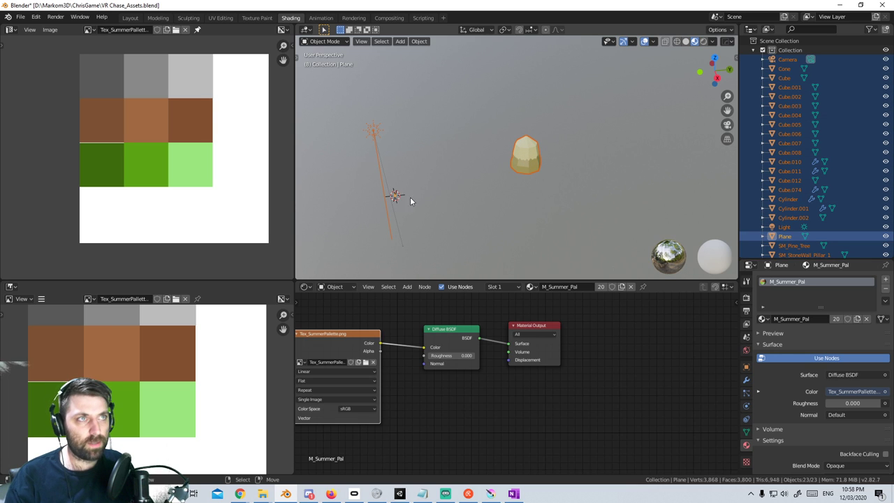
pyautogui.hotkey('alt', 'a')
pyautogui.moveTo(393, 195)
pyautogui.mouseDown(button='middle')
pyautogui.moveTo(481, 200)
pyautogui.moveTo(486, 179)
pyautogui.moveTo(509, 171)
pyautogui.mouseUp(button='middle')
pyautogui.press('Tab')
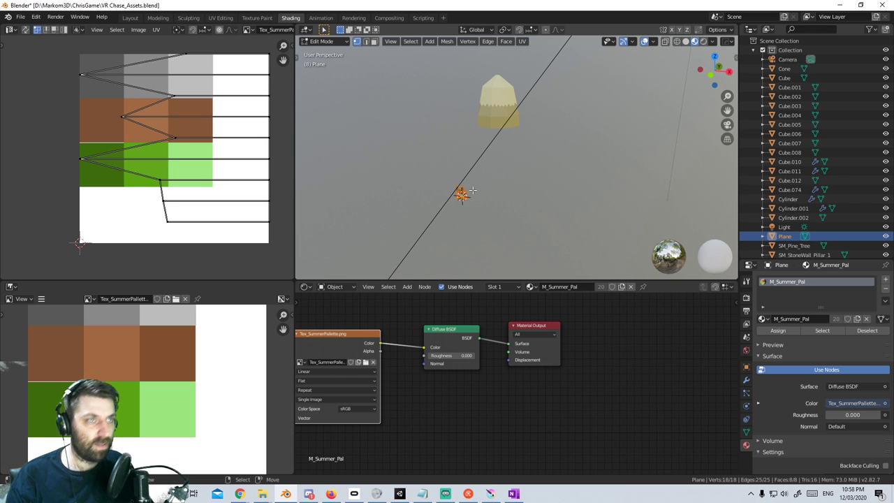
pyautogui.press('u')
pyautogui.click(467, 190)
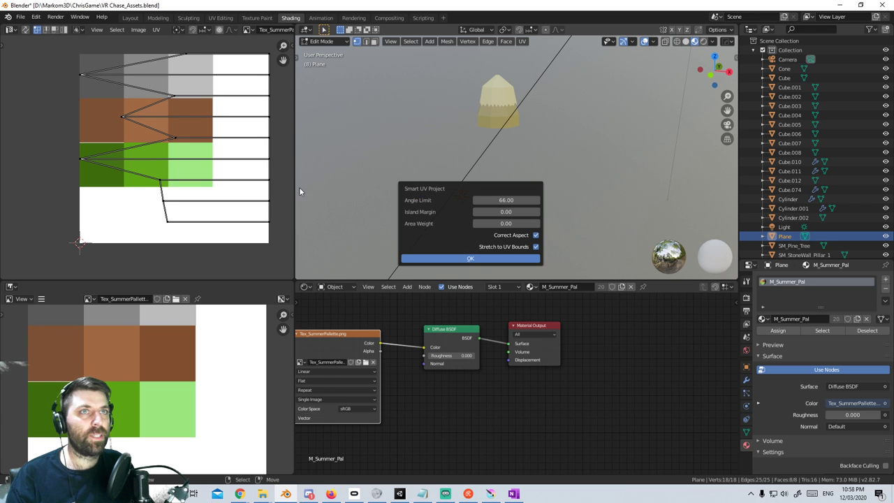
pyautogui.click(464, 258)
# Shrink all grass UVs onto the mid-green palette cell and return to Object Mode
pyautogui.press('a')
pyautogui.press('s')
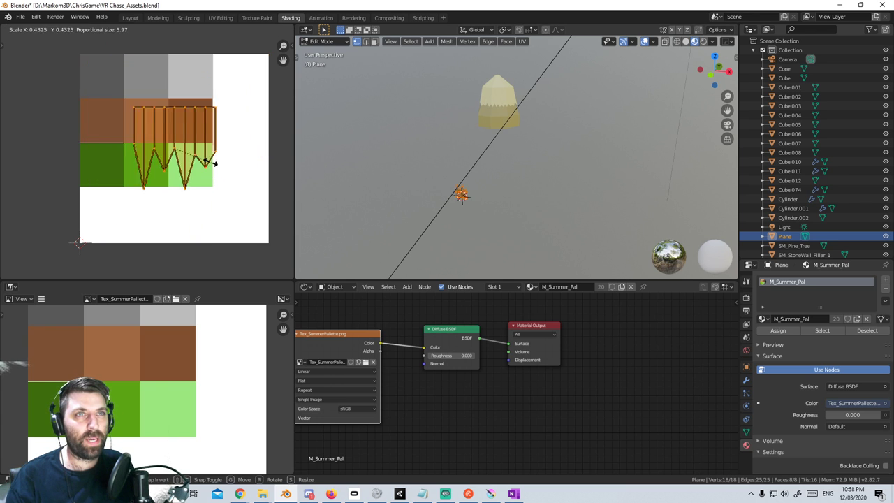
pyautogui.click(187, 152)
pyautogui.press('g')
pyautogui.click(190, 177)
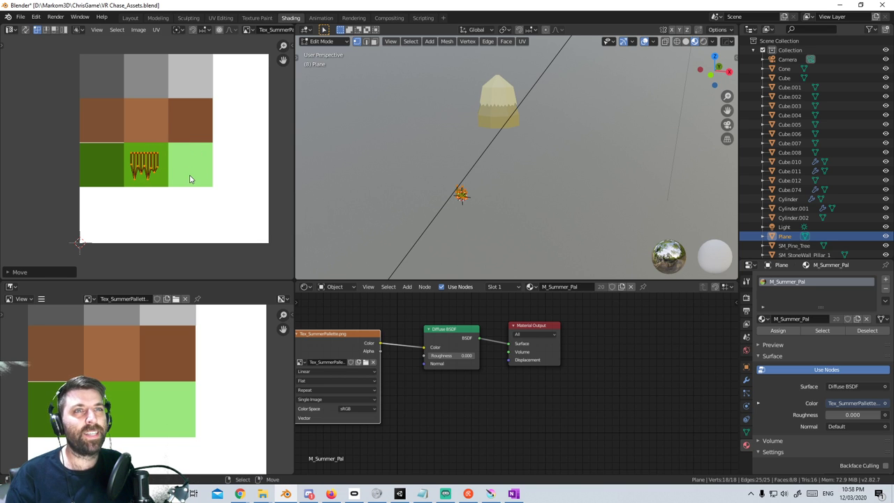
pyautogui.scroll(3, 539, 200)
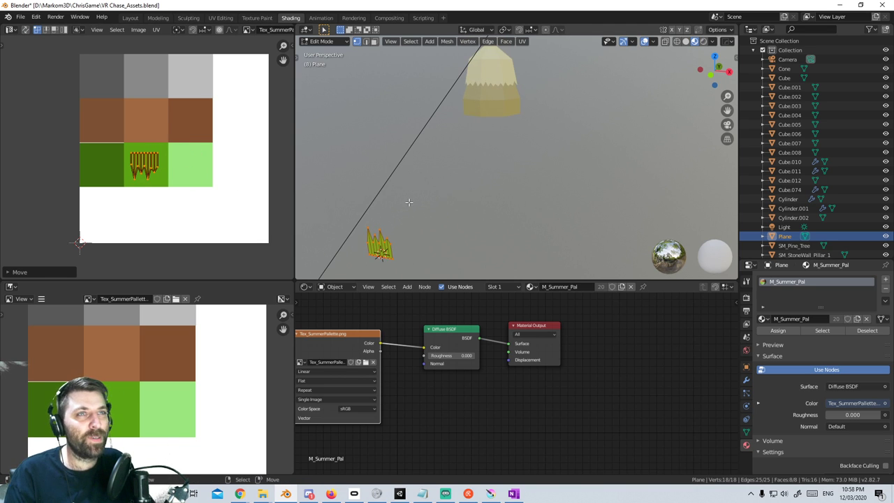
pyautogui.press('Tab')
pyautogui.moveTo(422, 253); pyautogui.dragTo(450, 221, button='middle')
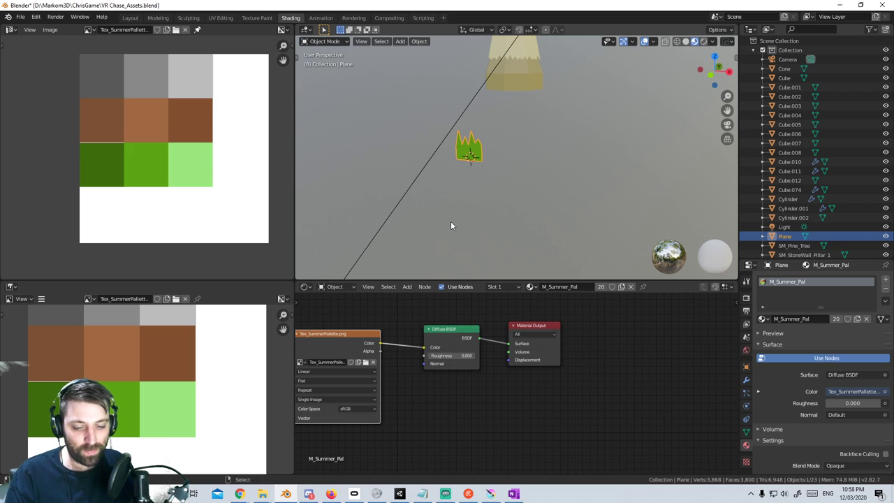
# Duplicate the grass plane and place the copy to the right of the original
pyautogui.hotkey('shift', 'd')
pyautogui.press('x')
pyautogui.rightClick(485, 221)
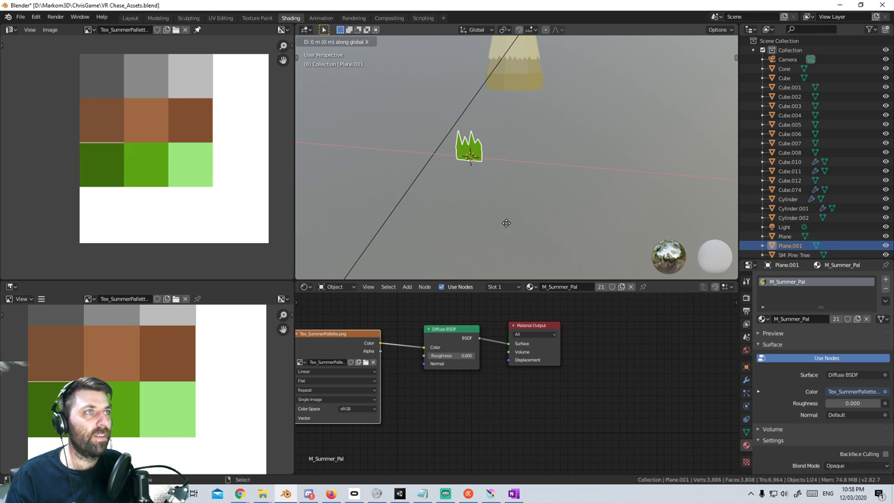
pyautogui.click(514, 228)
# Edit the copy's mesh in front view, framed, with a peak vertex selected
pyautogui.press('Tab')
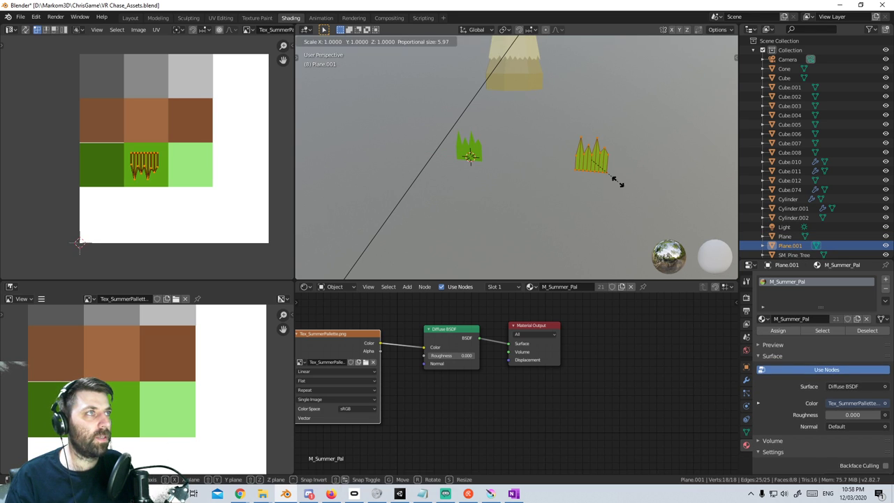
pyautogui.moveTo(614, 182)
pyautogui.mouseDown(button='middle')
pyautogui.moveTo(503, 183)
pyautogui.moveTo(535, 164)
pyautogui.mouseUp(button='middle')
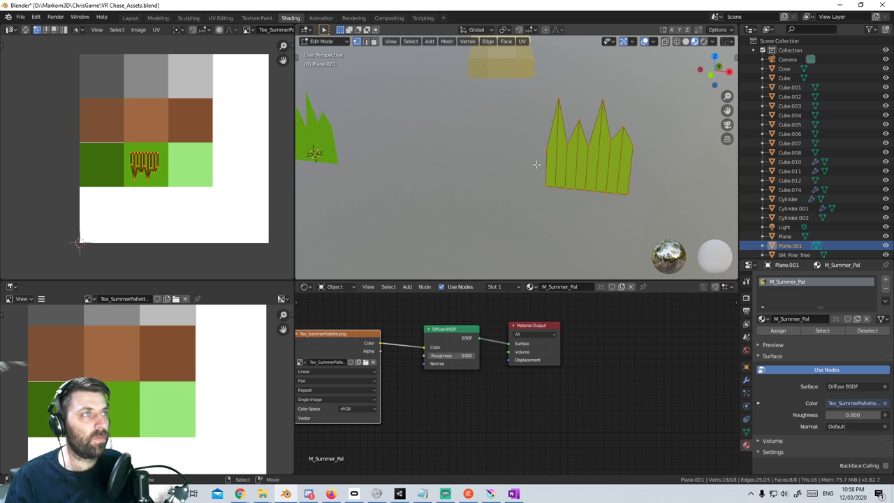
pyautogui.click(558, 102)
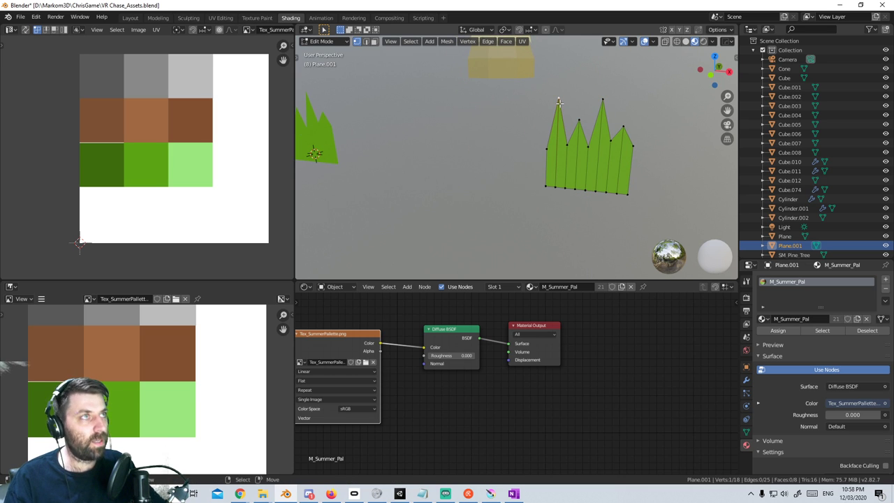
pyautogui.press('KP_3')
pyautogui.press('KP_1')
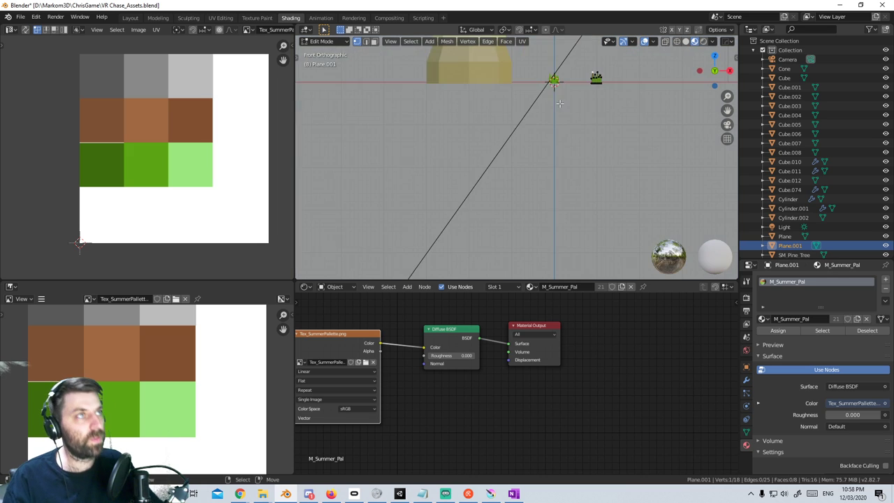
pyautogui.scroll(4, 566, 126)
pyautogui.keyDown('shift'); pyautogui.moveTo(566, 126); pyautogui.dragTo(573, 148, button='middle'); pyautogui.keyUp('shift')
pyautogui.press('Home')
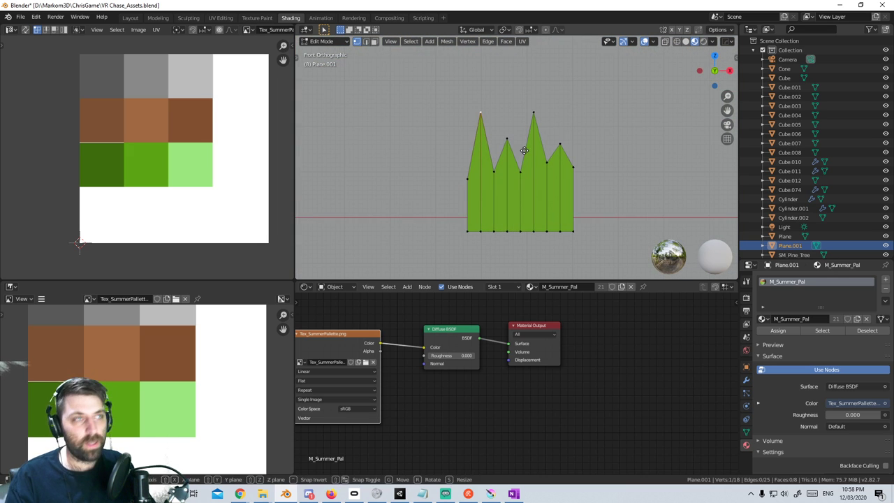
# Move the copy's left, middle and right peaks vertically to new heights
pyautogui.press('g')
pyautogui.press('z')
pyautogui.click(482, 133)
pyautogui.click(507, 137)
pyautogui.press('g')
pyautogui.press('z')
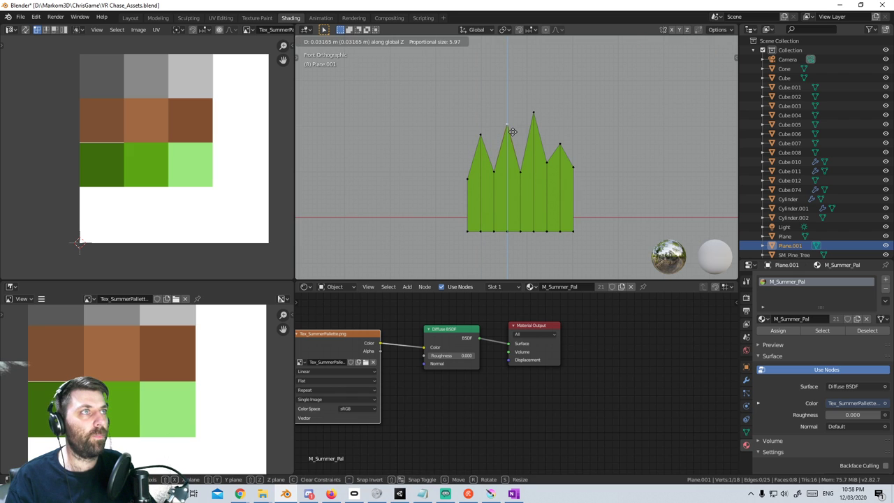
pyautogui.click(512, 132)
pyautogui.click(533, 113)
pyautogui.press('g')
pyautogui.press('z')
pyautogui.click(538, 148)
# Reposition the right, middle and left peak tips freely into a leaning outline
pyautogui.press('g')
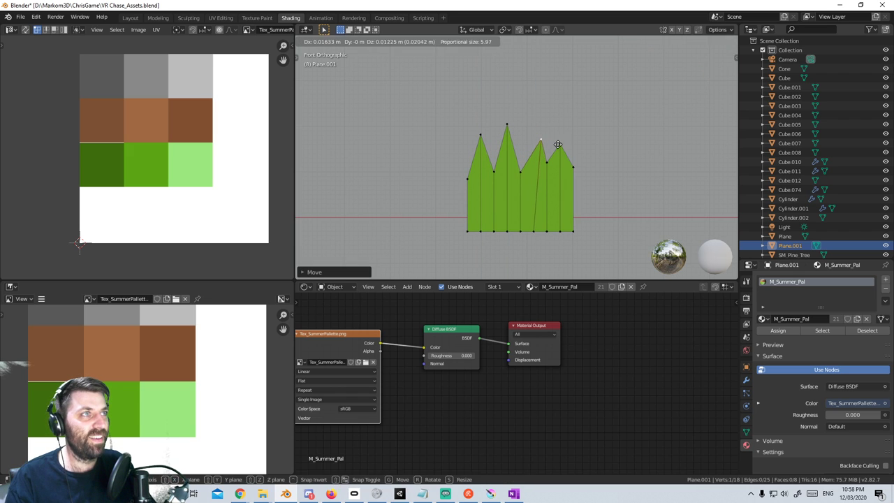
pyautogui.click(557, 145)
pyautogui.click(506, 124)
pyautogui.press('g')
pyautogui.click(501, 146)
pyautogui.click(481, 134)
pyautogui.press('g')
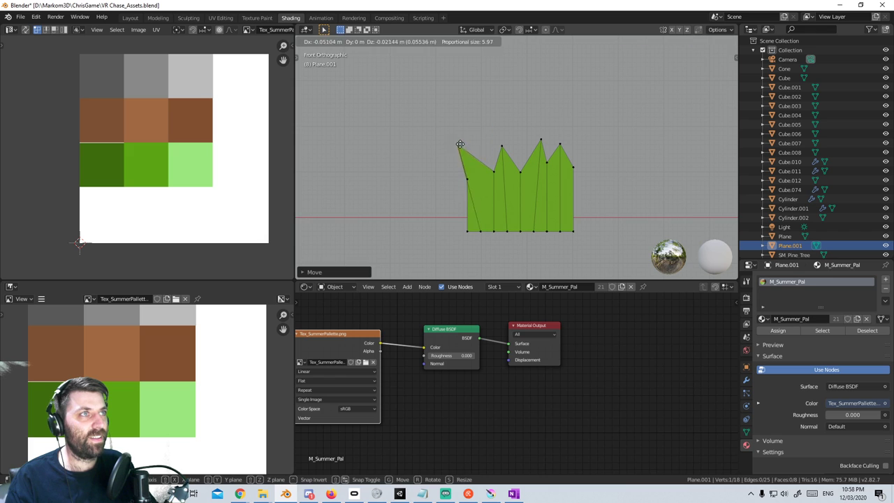
pyautogui.click(471, 145)
# Widen the copy's right edge outward and lower its inner right vertex
pyautogui.click(467, 179)
pyautogui.press('g')
pyautogui.click(466, 187)
pyautogui.click(573, 166)
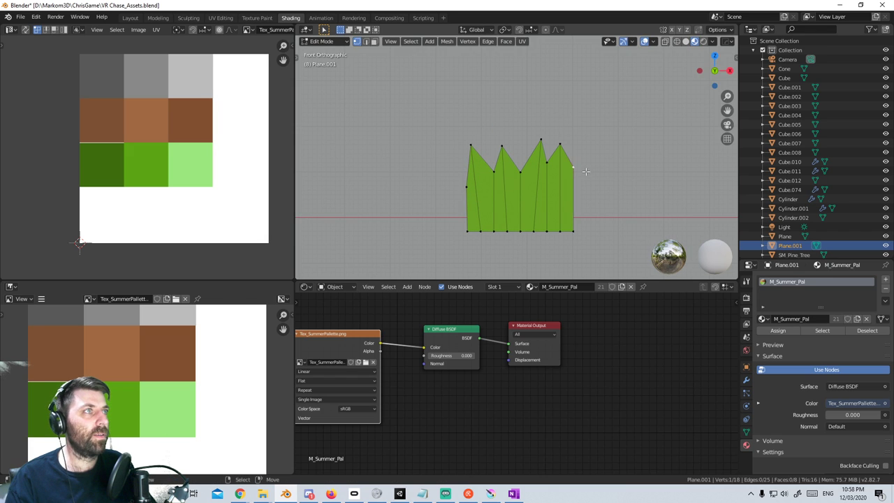
pyautogui.keyDown('shift'); pyautogui.click(559, 144); pyautogui.keyUp('shift')
pyautogui.press('g')
pyautogui.click(574, 236)
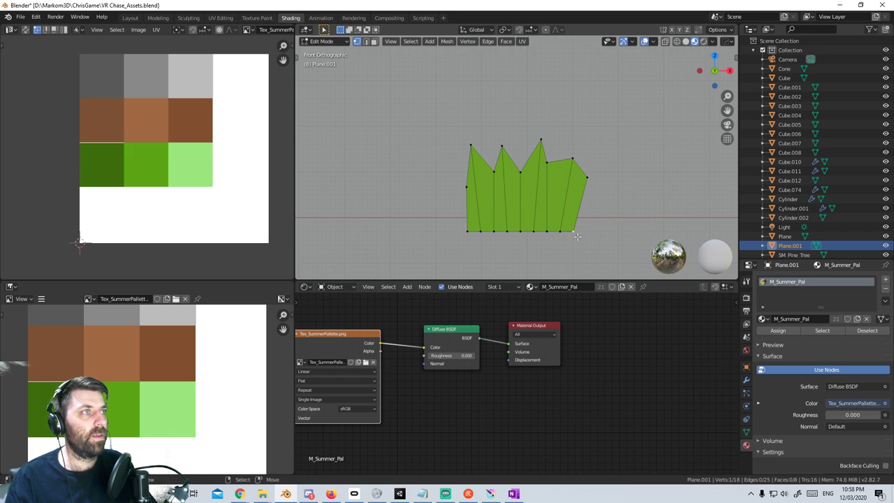
pyautogui.click(571, 161)
pyautogui.press('g')
pyautogui.click(566, 162)
pyautogui.click(546, 161)
pyautogui.press('g')
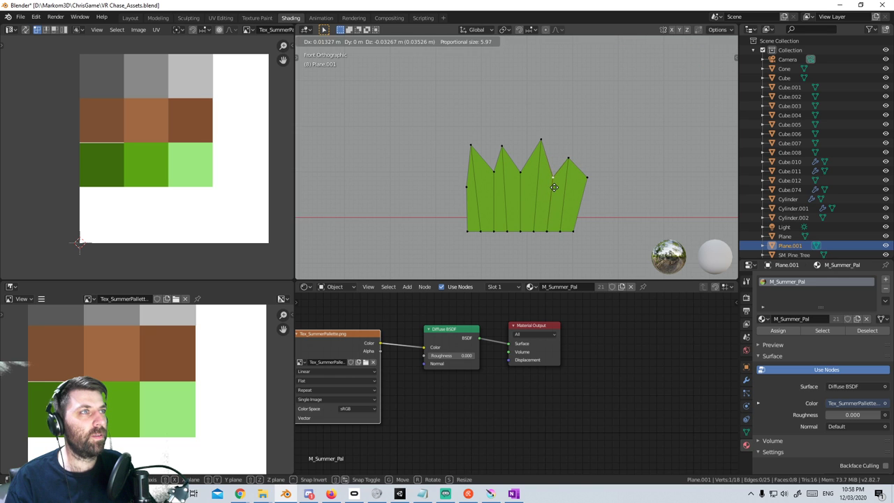
pyautogui.click(549, 188)
pyautogui.keyDown('shift'); pyautogui.moveTo(549, 188); pyautogui.dragTo(629, 188, button='middle'); pyautogui.keyUp('shift')
pyautogui.scroll(-2, 489, 182)
# Edit the original grass plane's mesh and pull one of its vertices down
pyautogui.keyDown('shift'); pyautogui.moveTo(418, 179); pyautogui.dragTo(447, 180, button='middle'); pyautogui.keyUp('shift')
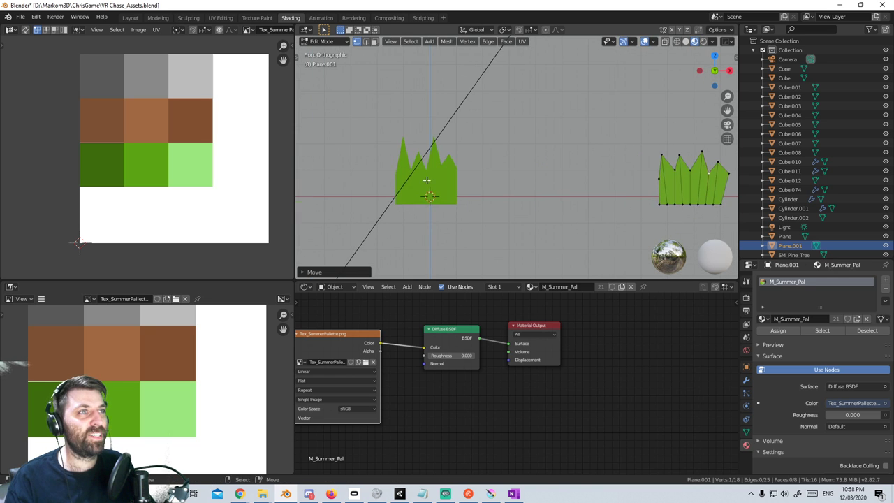
pyautogui.press('Tab')
pyautogui.click(447, 183)
pyautogui.press('Tab')
pyautogui.scroll(2, 455, 181)
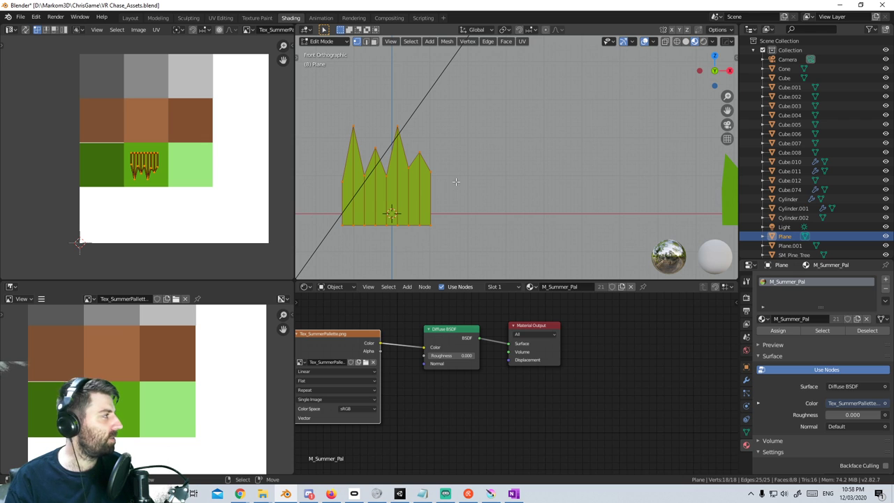
pyautogui.click(431, 168)
pyautogui.press('g')
pyautogui.click(429, 193)
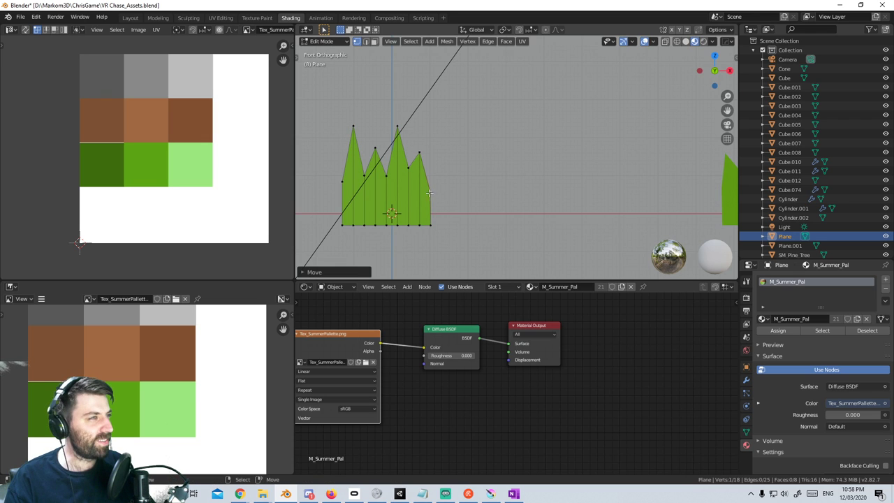
# Reposition the original's peak tips and left-edge vertex for taller, sharper peaks
pyautogui.click(408, 177)
pyautogui.press('g')
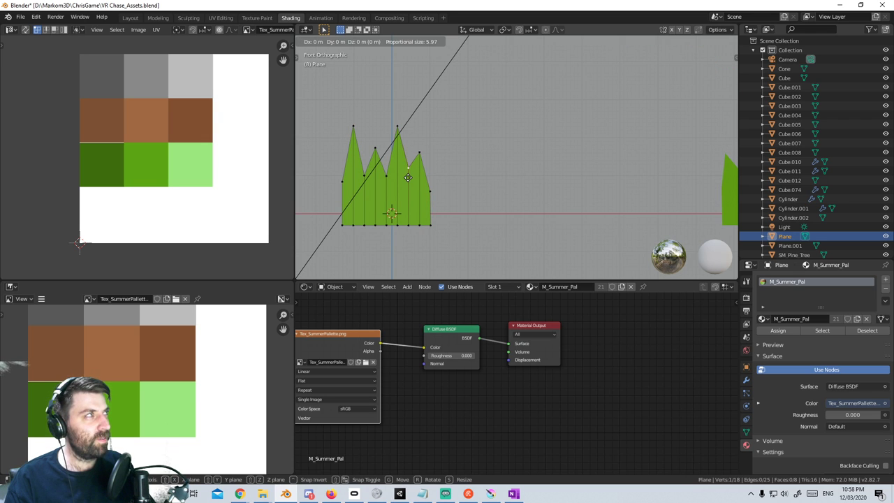
pyautogui.click(408, 177)
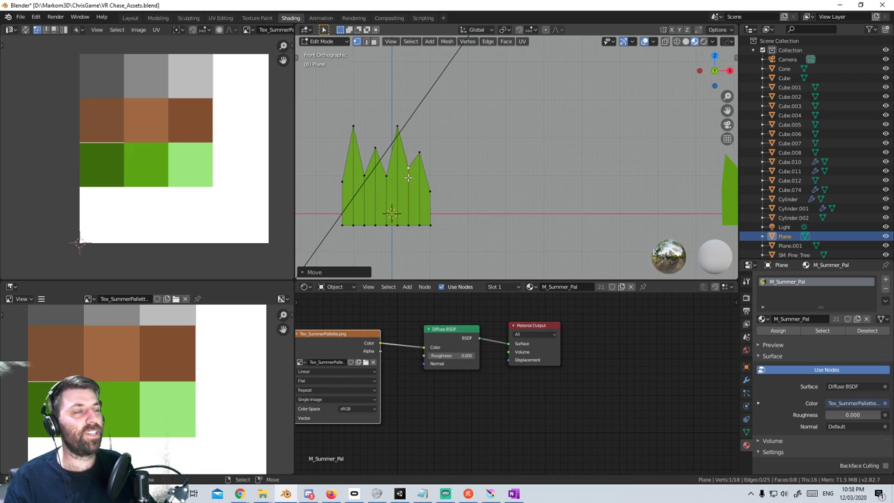
pyautogui.press('g')
pyautogui.click(407, 178)
pyautogui.click(399, 127)
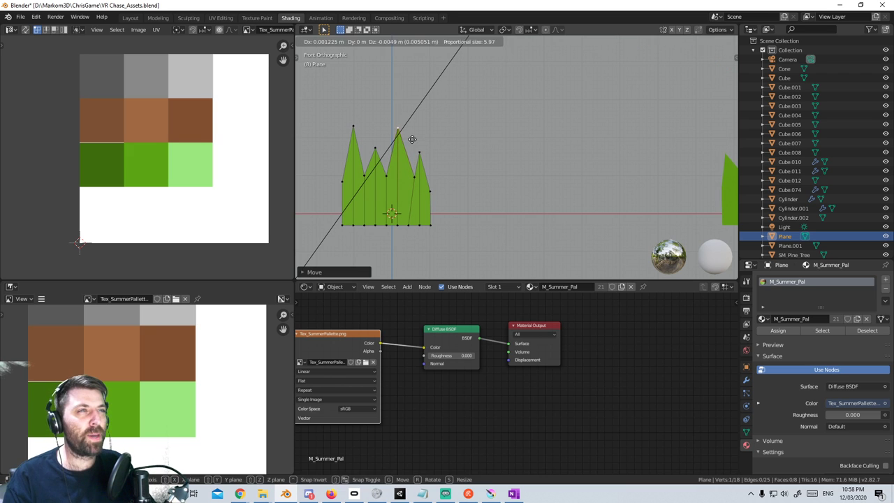
pyautogui.press('g')
pyautogui.click(389, 176)
pyautogui.press('g')
pyautogui.click(374, 177)
pyautogui.press('g')
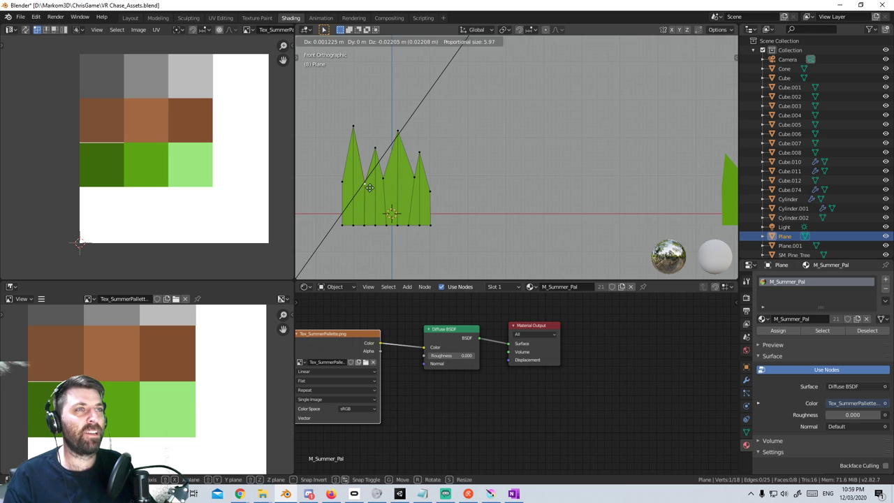
pyautogui.click(350, 188)
pyautogui.press('g')
pyautogui.click(351, 187)
# Leave Edit Mode and select the copied grass plane on the right
pyautogui.scroll(-1, 425, 176)
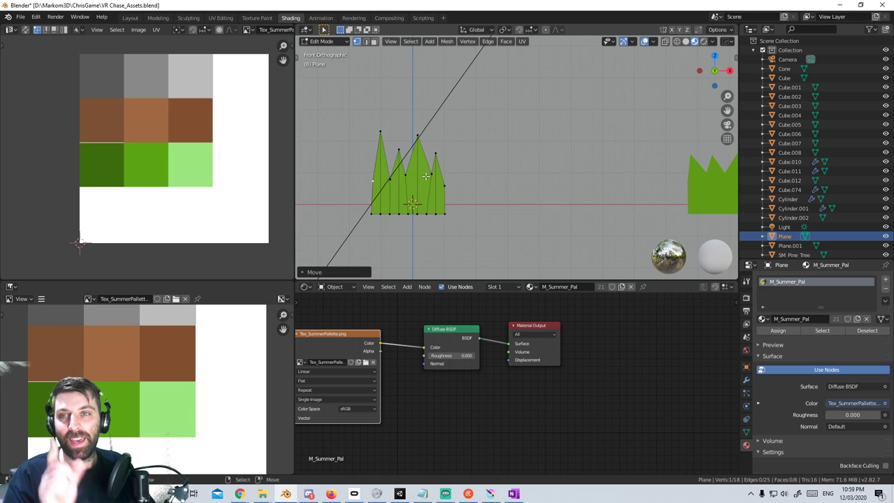
pyautogui.scroll(-2, 533, 189)
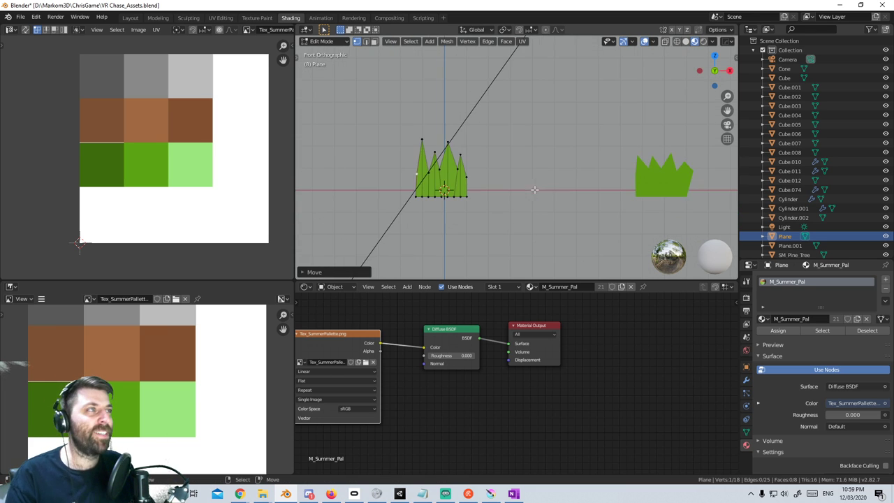
pyautogui.press('Tab')
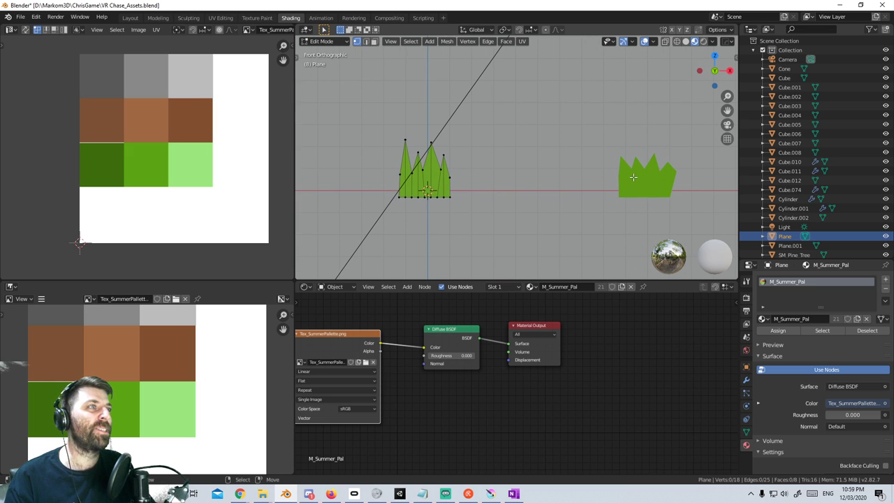
pyautogui.click(630, 176)
# Move the copy's UVs onto the dark-green palette cell
pyautogui.press('Tab')
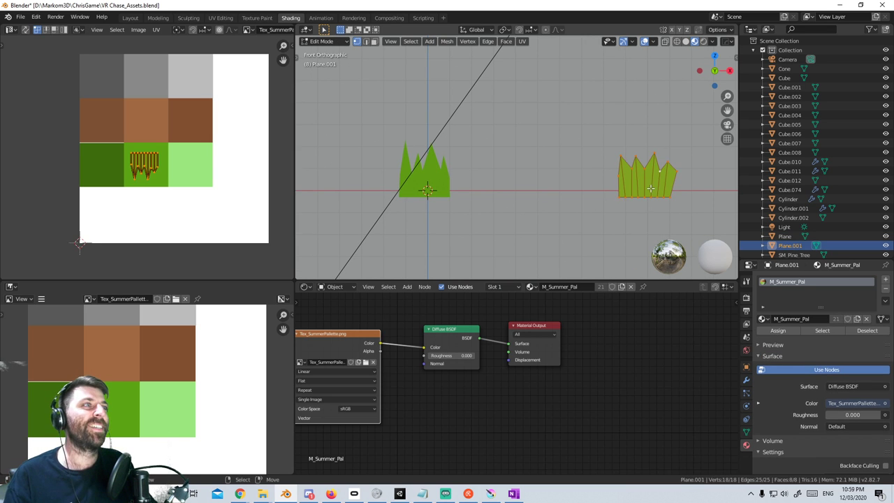
pyautogui.click(162, 173)
pyautogui.press('Tab')
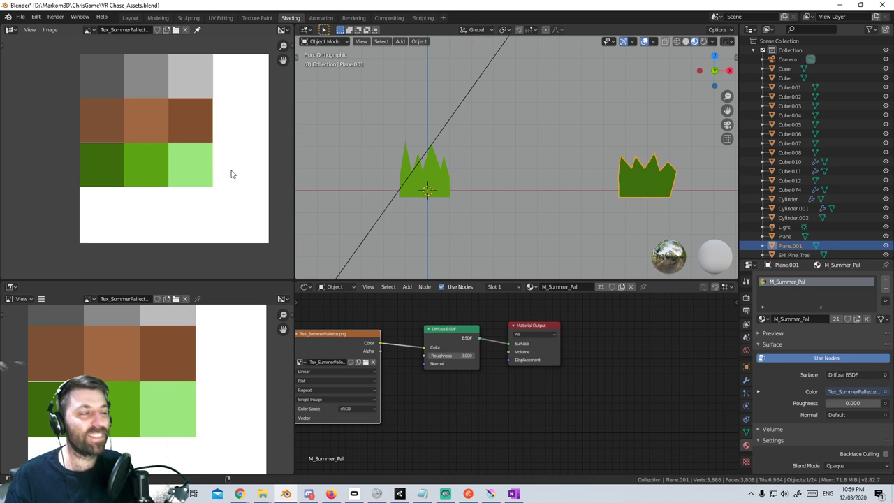
# Drag the copy's spike tips to uneven heights: middle raised, right lowered, left lifted
pyautogui.press('Tab')
pyautogui.hotkey('alt', 'a')
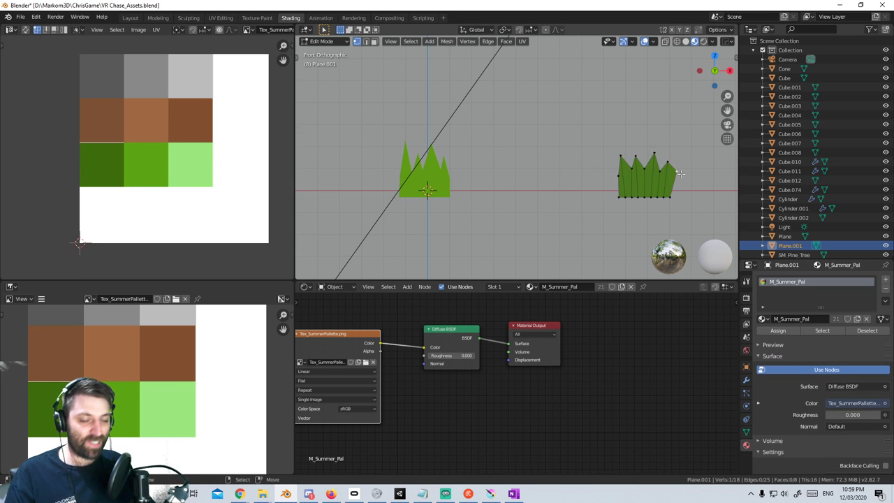
pyautogui.scroll(1, 678, 173)
pyautogui.scroll(1, 680, 176)
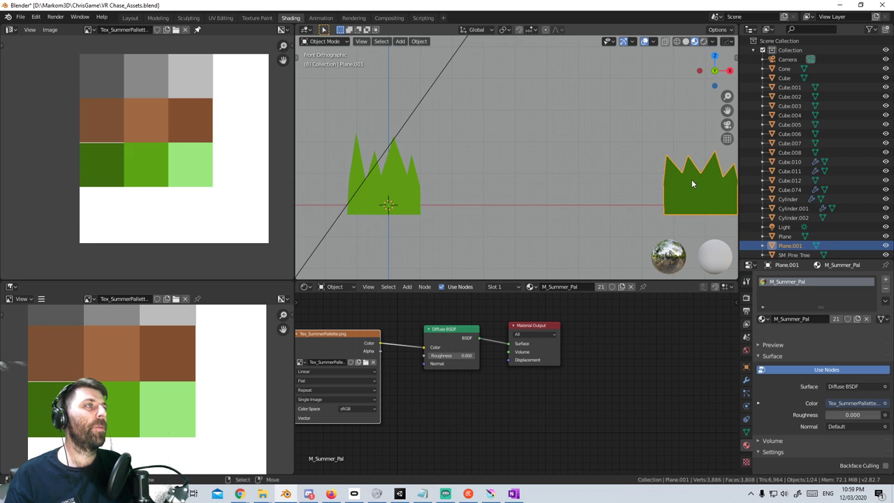
pyautogui.scroll(2, 680, 178)
pyautogui.keyDown('shift'); pyautogui.moveTo(681, 177); pyautogui.dragTo(623, 170, button='middle'); pyautogui.keyUp('shift')
pyautogui.moveTo(606, 166)
pyautogui.mouseDown()
pyautogui.moveTo(610, 146)
pyautogui.moveTo(571, 177)
pyautogui.moveTo(565, 207)
pyautogui.mouseUp()
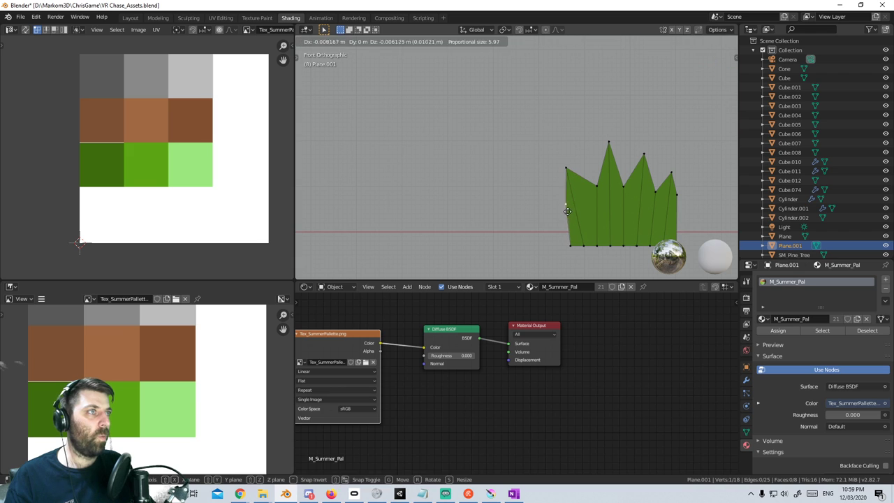
pyautogui.moveTo(643, 168); pyautogui.dragTo(635, 177)
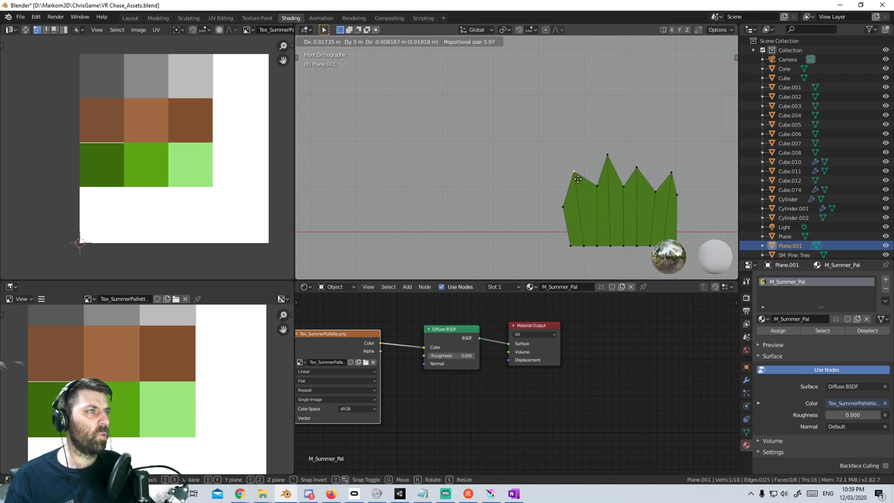
pyautogui.moveTo(565, 169); pyautogui.dragTo(573, 155)
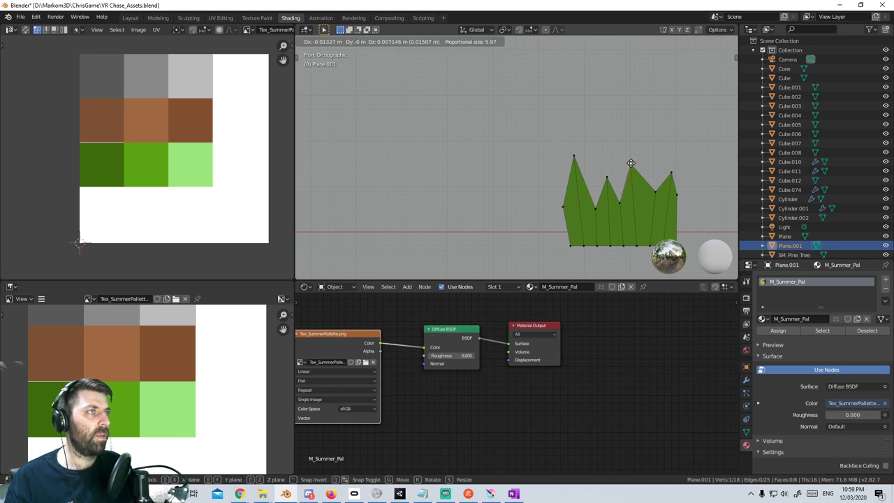
pyautogui.scroll(-3, 512, 176)
pyautogui.press('Tab')
pyautogui.scroll(-3, 512, 176)
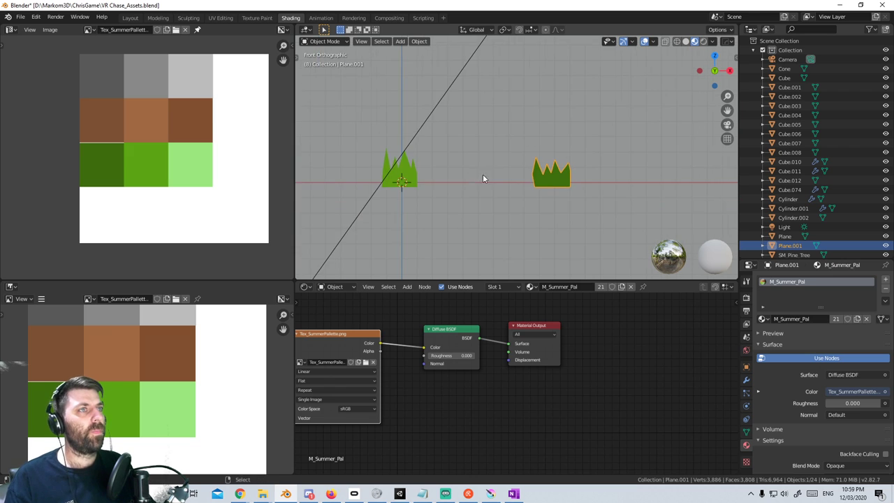
pyautogui.scroll(2, 591, 193)
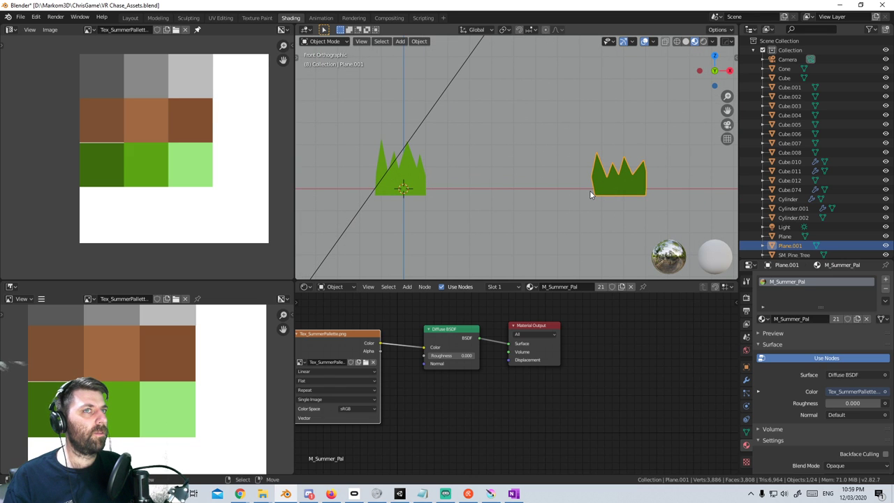
pyautogui.scroll(-1, 546, 196)
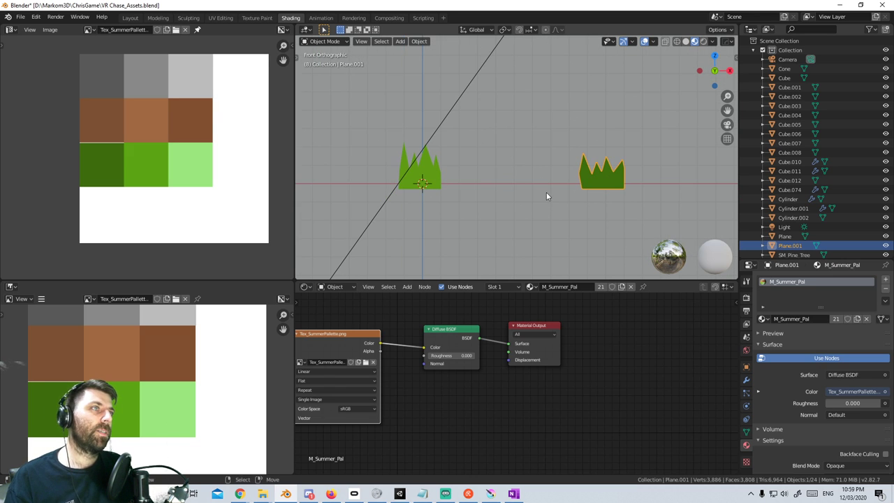
pyautogui.press('Tab')
# In the Layout workspace, edit the right grass clump and move selected vertices along Y
pyautogui.scroll(5, 453, 194)
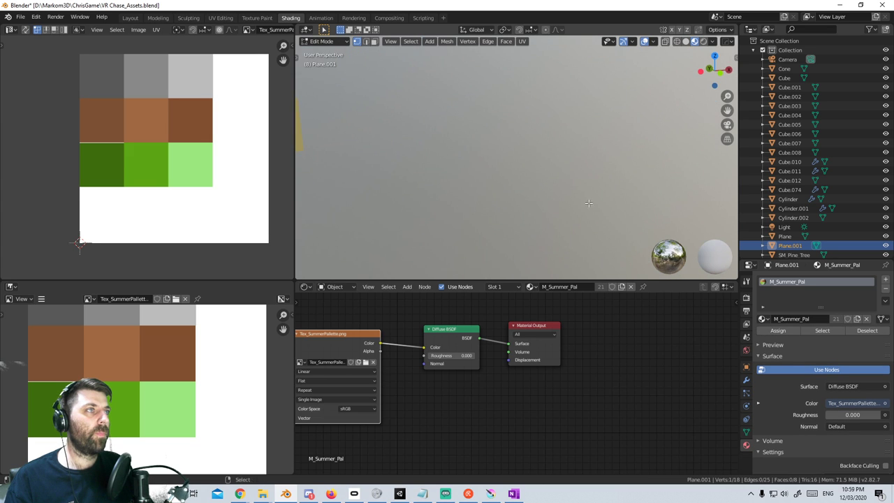
pyautogui.moveTo(491, 190); pyautogui.dragTo(526, 185, button='middle')
pyautogui.scroll(-5, 525, 185)
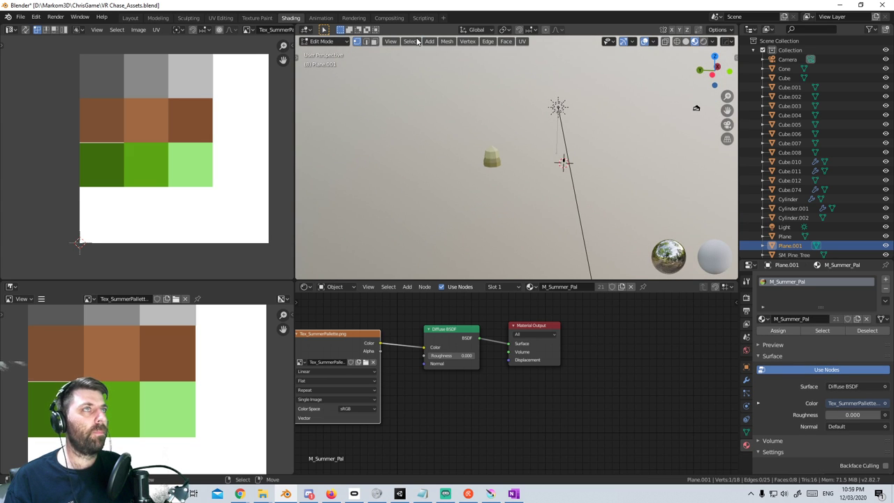
pyautogui.click(129, 17)
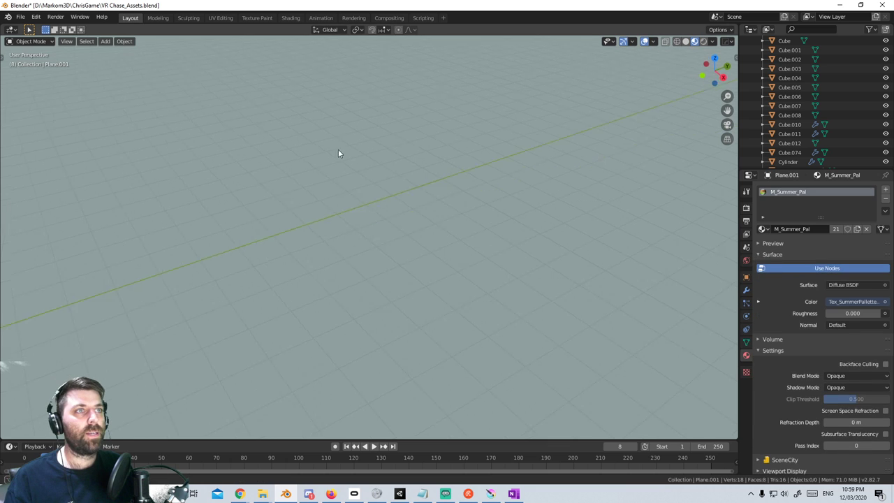
pyautogui.scroll(-5, 419, 197)
pyautogui.moveTo(412, 185)
pyautogui.mouseDown(button='middle')
pyautogui.moveTo(379, 219)
pyautogui.moveTo(428, 248)
pyautogui.moveTo(441, 316)
pyautogui.mouseUp(button='middle')
pyautogui.scroll(3, 379, 219)
pyautogui.press('Tab')
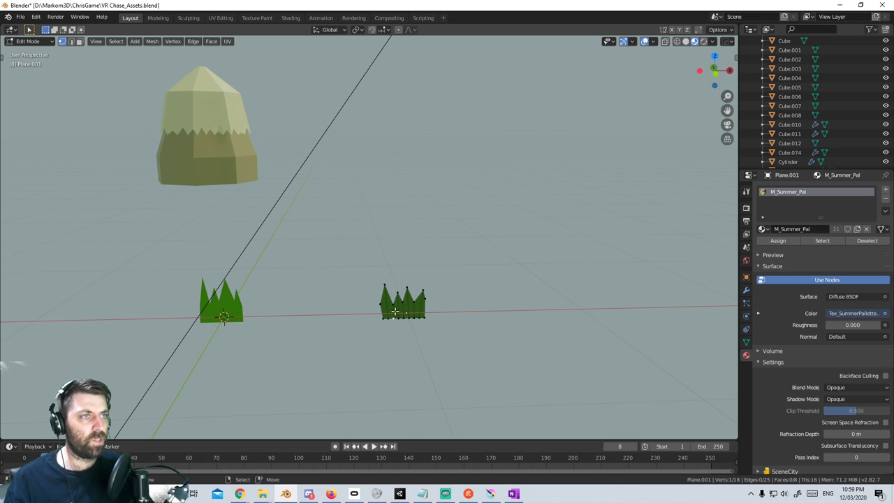
pyautogui.press('g')
pyautogui.press('y')
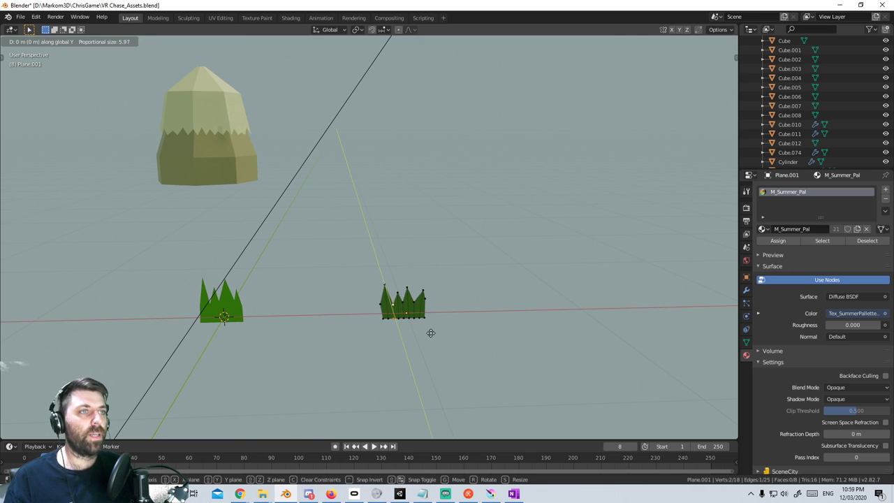
pyautogui.click(431, 333)
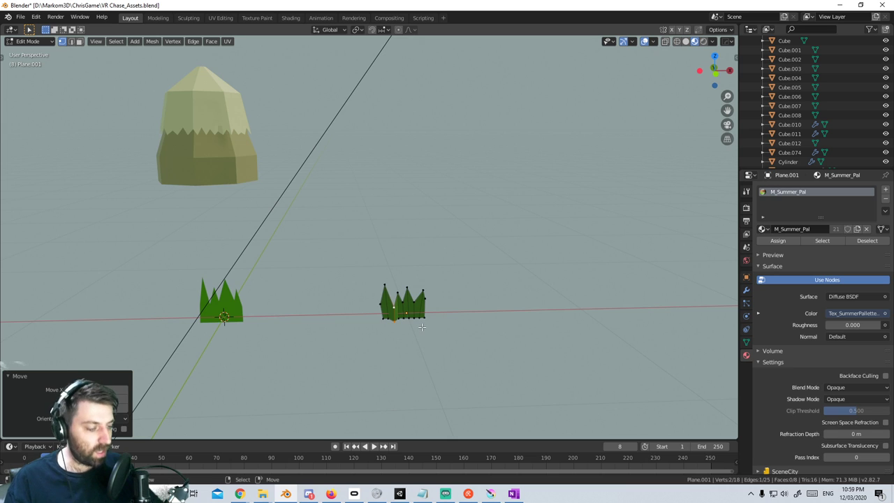
# In orthographic view, shift another blade vertex of the right grass to stagger the blades
pyautogui.moveTo(422, 326); pyautogui.dragTo(375, 250, button='middle')
pyautogui.press('KP_Decimal')
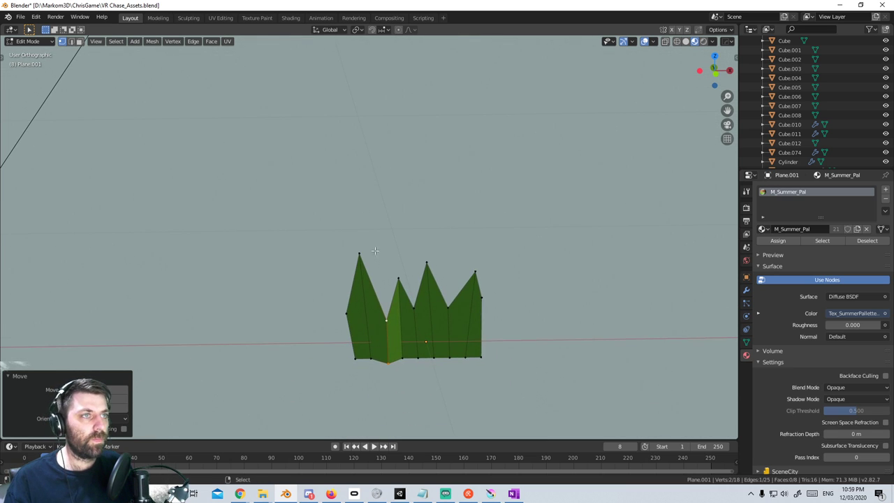
pyautogui.click(411, 312)
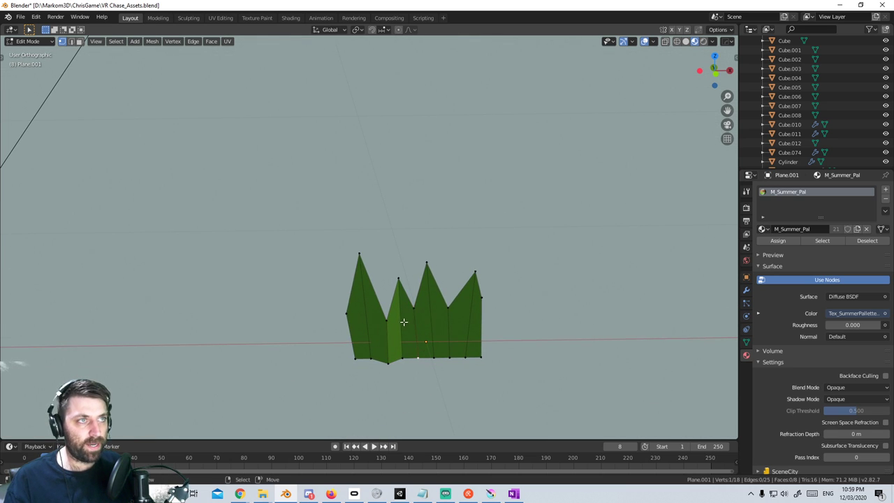
pyautogui.click(442, 303)
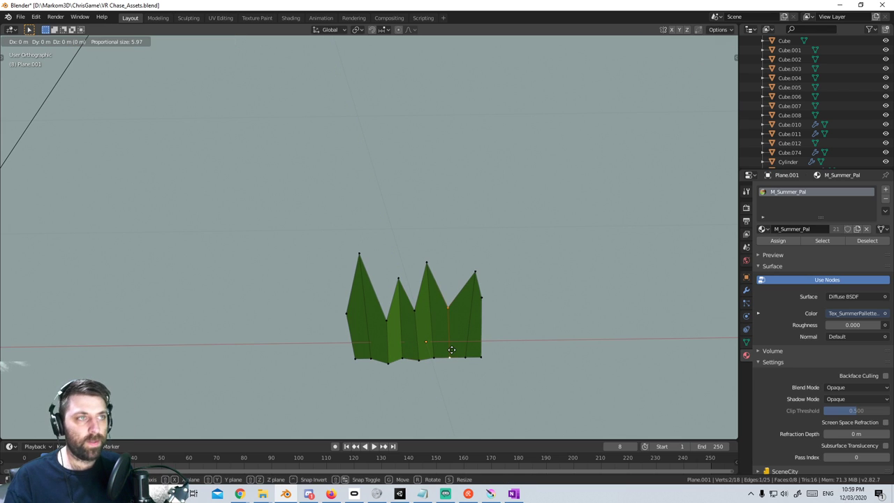
pyautogui.moveTo(450, 349); pyautogui.dragTo(440, 290)
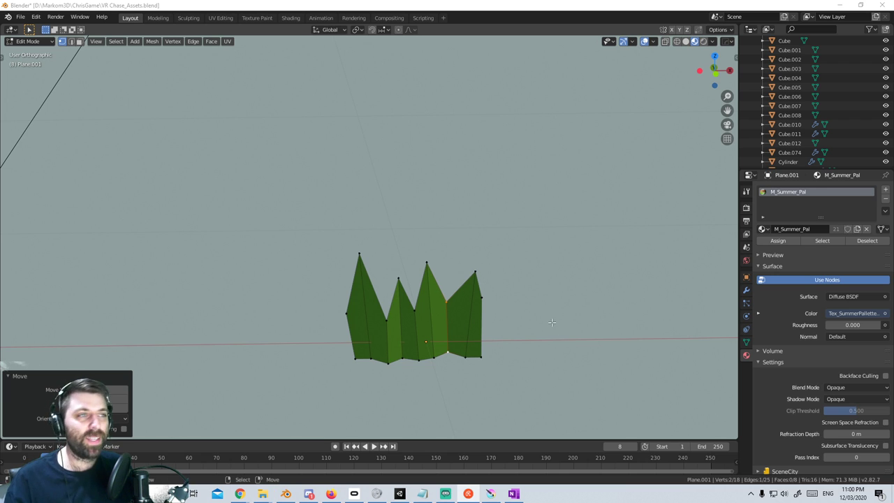
pyautogui.scroll(-4, 411, 341)
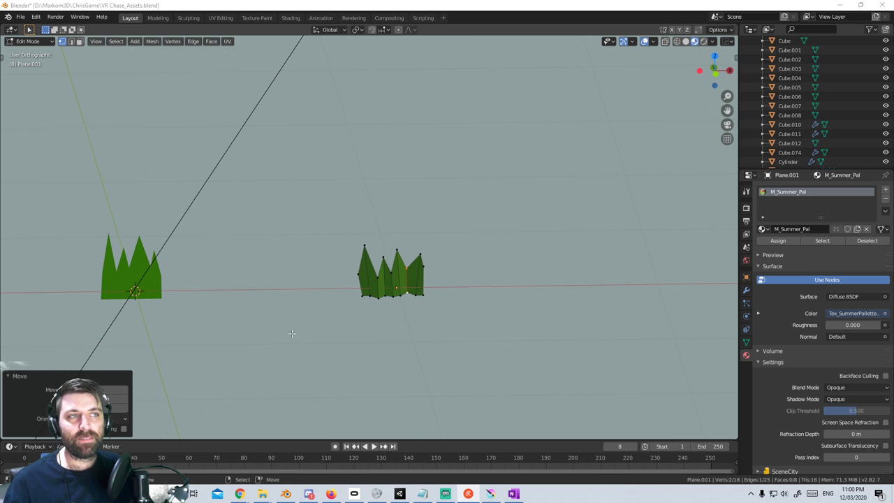
pyautogui.moveTo(190, 313); pyautogui.dragTo(226, 315, button='middle')
pyautogui.keyDown('shift'); pyautogui.moveTo(385, 313); pyautogui.dragTo(652, 290, button='middle'); pyautogui.keyUp('shift')
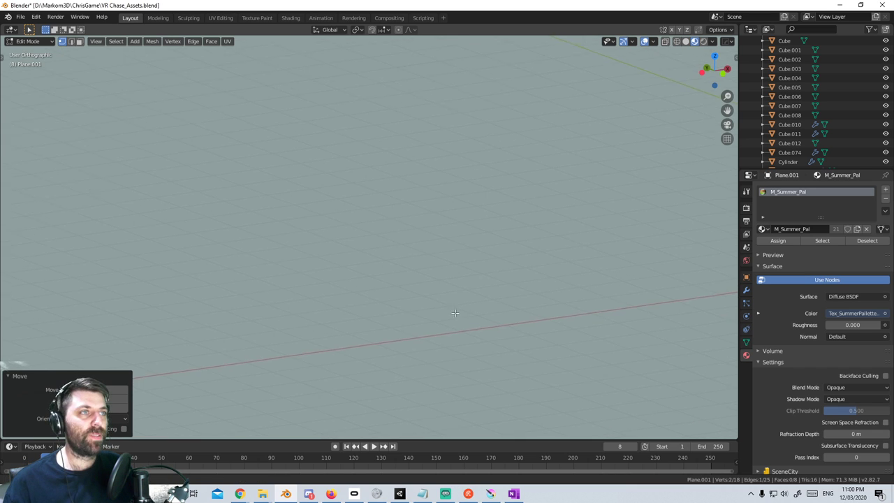
pyautogui.scroll(2, 572, 272)
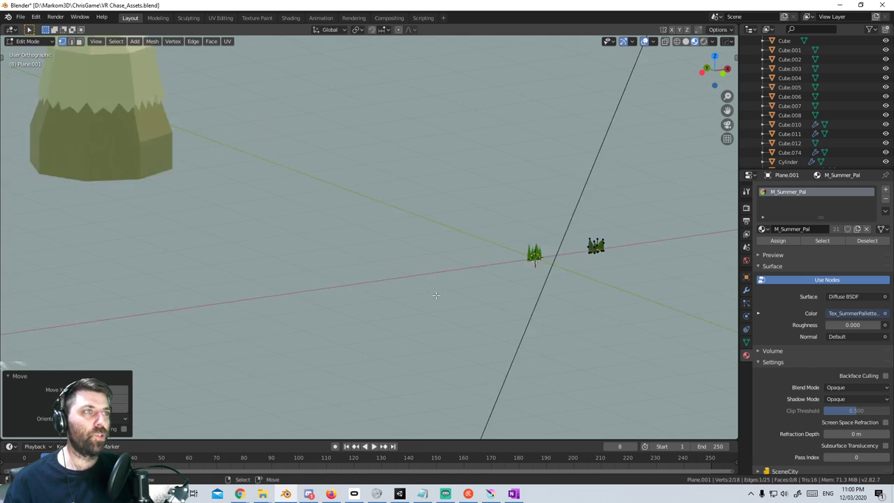
pyautogui.scroll(3, 517, 287)
pyautogui.scroll(4, 447, 300)
pyautogui.scroll(1, 391, 314)
# Select the left grass clump in Edit Mode and nudge one of its bottom vertices
pyautogui.press('Tab')
pyautogui.scroll(2, 390, 314)
pyautogui.click(396, 313)
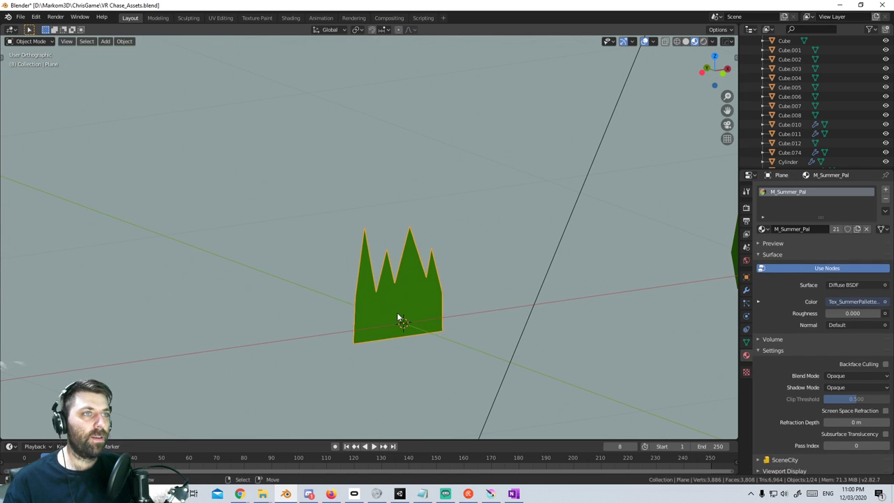
pyautogui.press('Tab')
pyautogui.moveTo(383, 338); pyautogui.dragTo(403, 342)
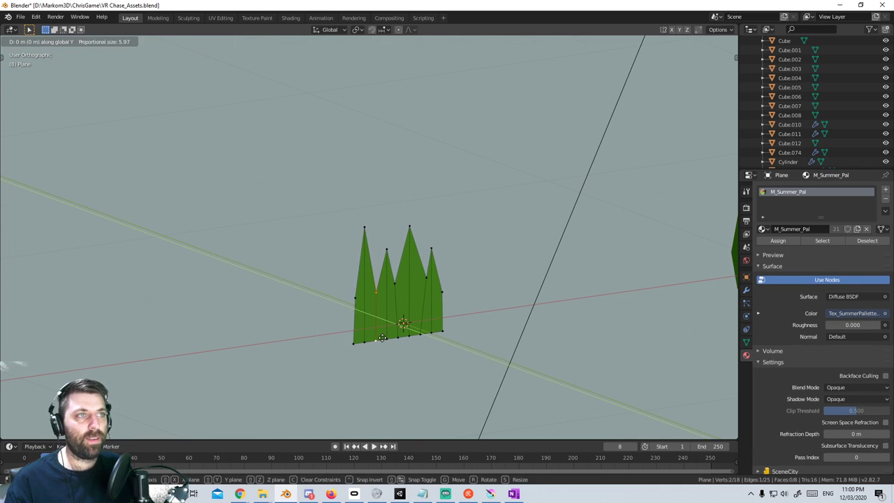
# Shift the left grass's right-edge and left-edge vertices slightly front to back
pyautogui.click(391, 286)
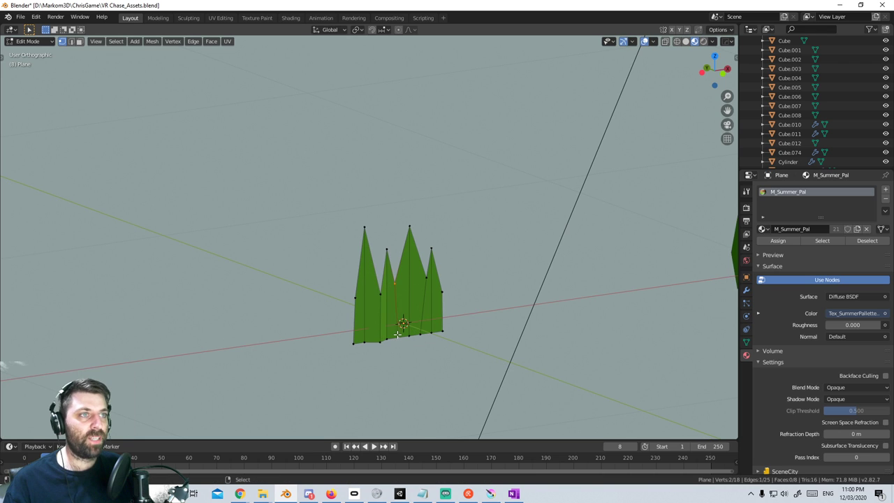
pyautogui.click(423, 287)
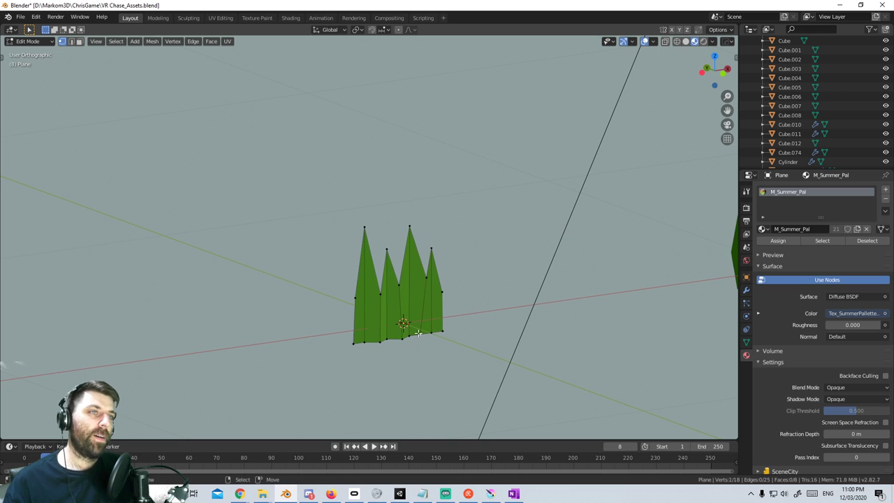
pyautogui.click(443, 293)
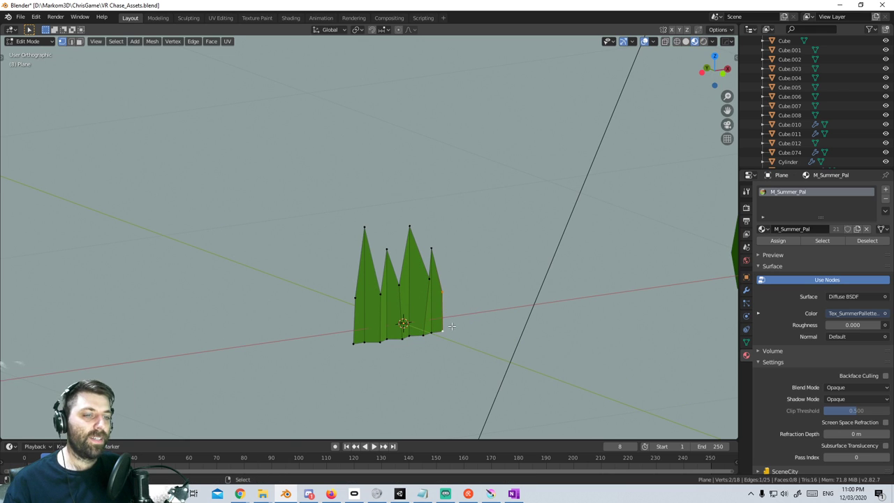
pyautogui.press('g')
pyautogui.click(470, 346)
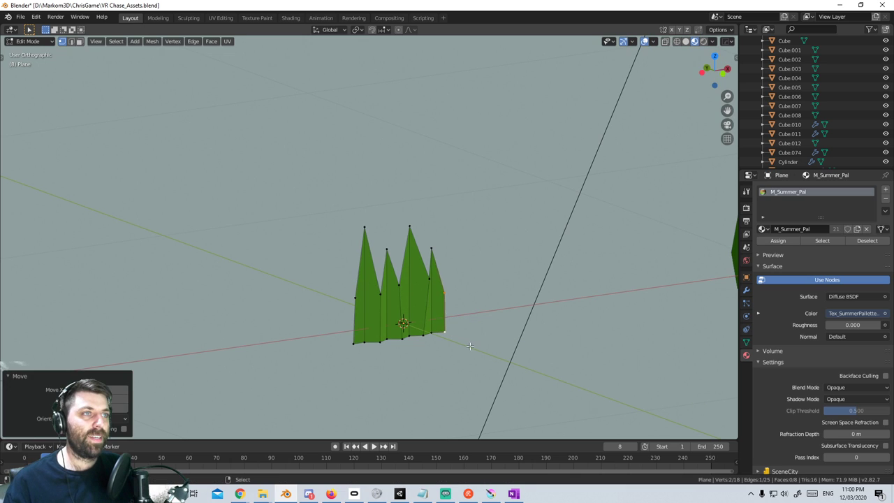
pyautogui.click(351, 298)
pyautogui.press('g')
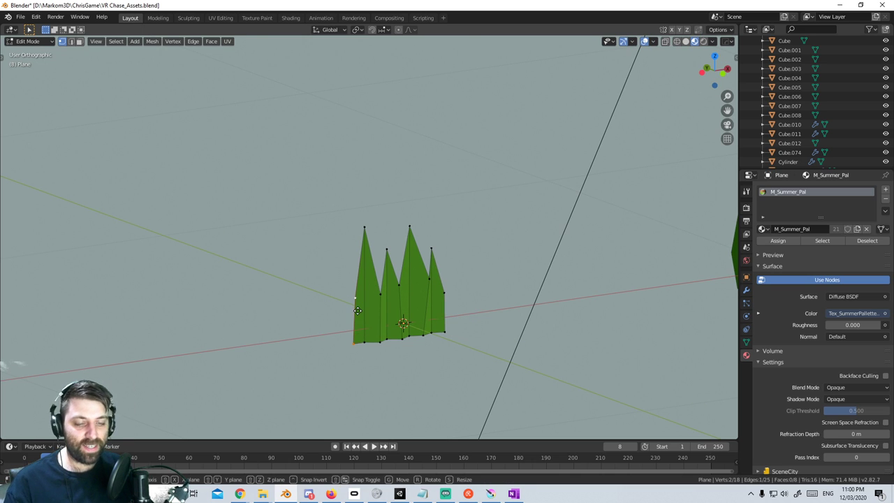
pyautogui.click(419, 348)
pyautogui.press('Tab')
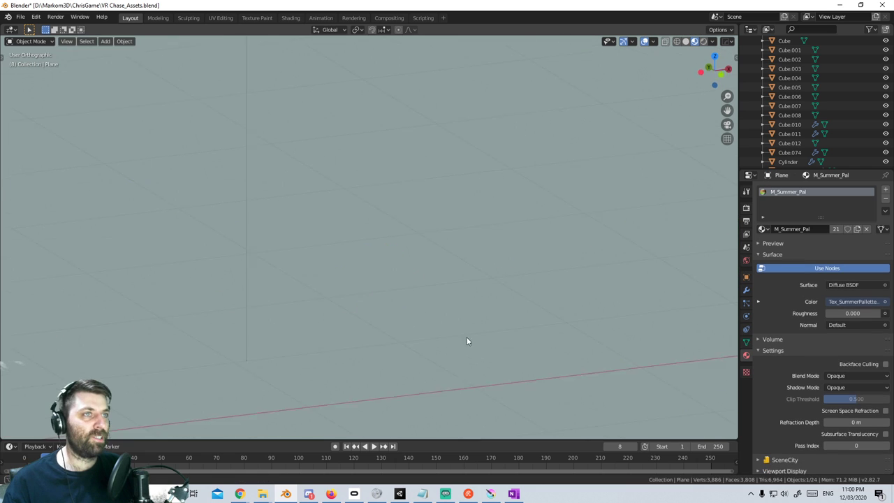
pyautogui.moveTo(494, 341)
pyautogui.mouseDown(button='middle')
pyautogui.moveTo(374, 305)
pyautogui.moveTo(475, 303)
pyautogui.moveTo(155, 305)
pyautogui.mouseUp(button='middle')
pyautogui.scroll(5, 369, 295)
pyautogui.scroll(2, 364, 313)
pyautogui.scroll(2, 384, 279)
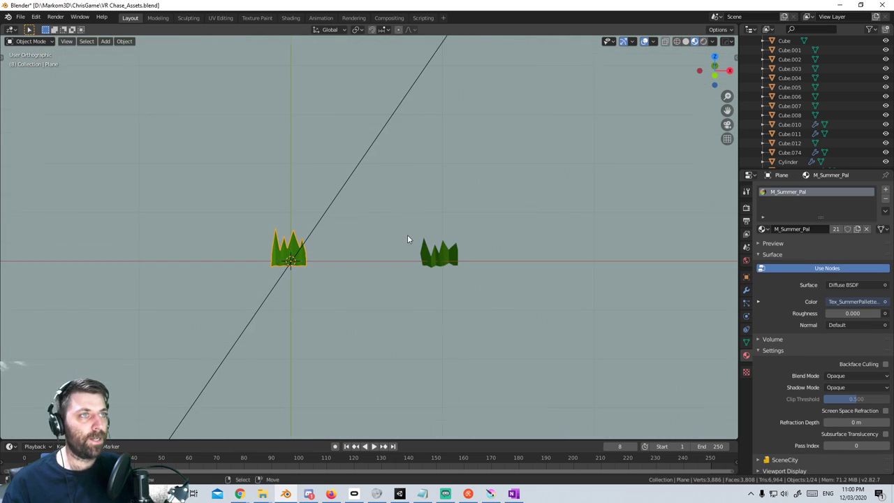
pyautogui.scroll(4, 407, 239)
pyautogui.scroll(-1, 407, 234)
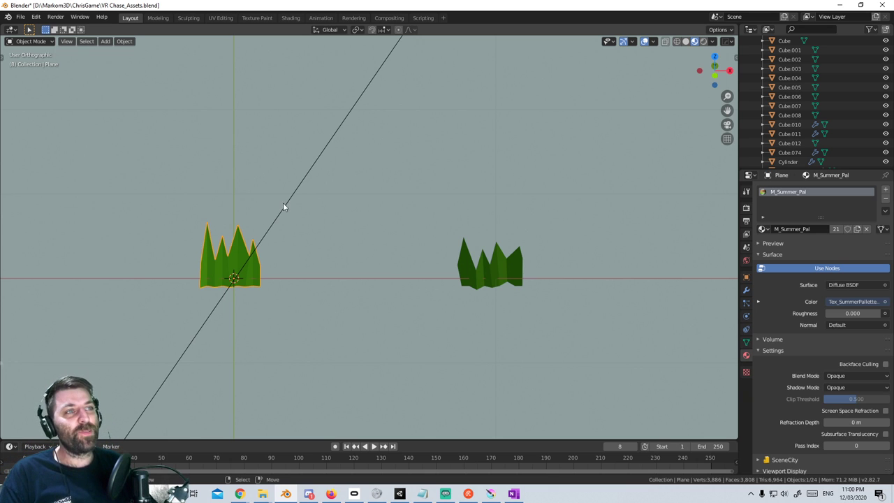
pyautogui.scroll(-2, 283, 217)
pyautogui.moveTo(324, 231)
pyautogui.mouseDown(button='middle')
pyautogui.moveTo(387, 208)
pyautogui.moveTo(397, 247)
pyautogui.moveTo(166, 265)
pyautogui.moveTo(235, 259)
pyautogui.mouseUp(button='middle')
pyautogui.scroll(3, 397, 247)
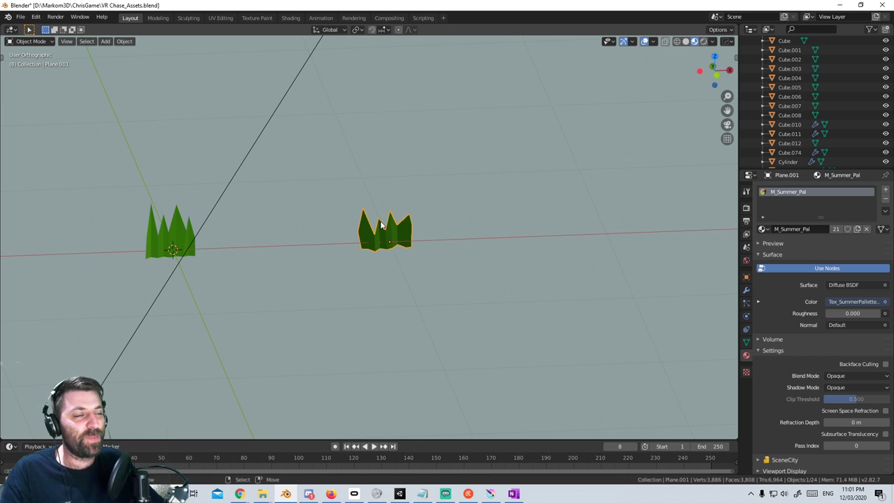
pyautogui.scroll(-2, 318, 222)
pyautogui.scroll(-2, 350, 224)
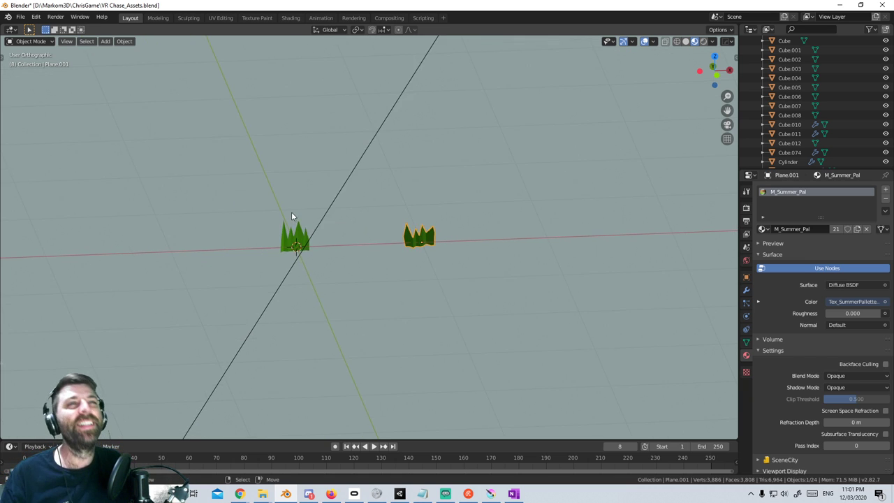
pyautogui.scroll(-3, 291, 219)
pyautogui.click(145, 88)
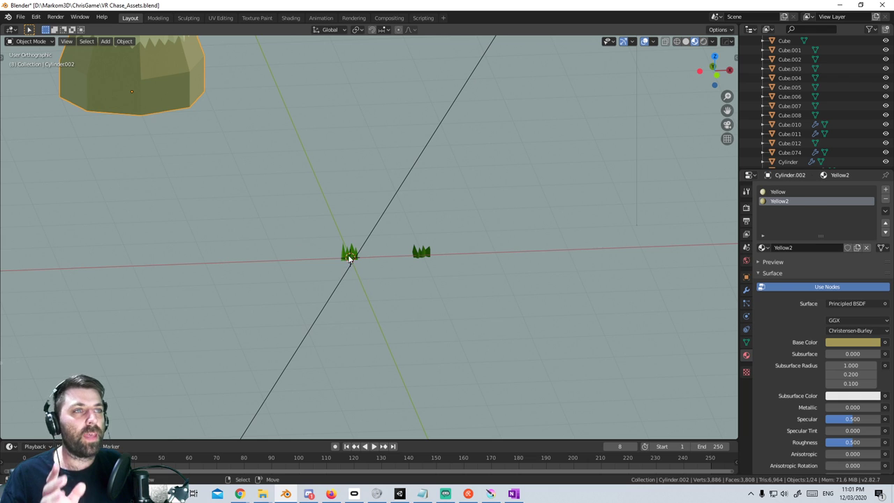
pyautogui.click(422, 256)
pyautogui.scroll(1, 424, 261)
pyautogui.scroll(4, 426, 272)
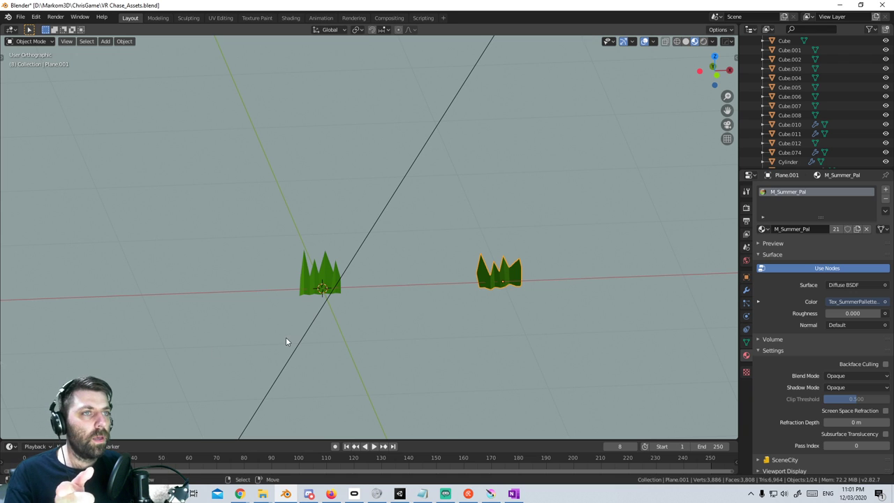
pyautogui.scroll(-2, 444, 372)
pyautogui.scroll(-2, 444, 372)
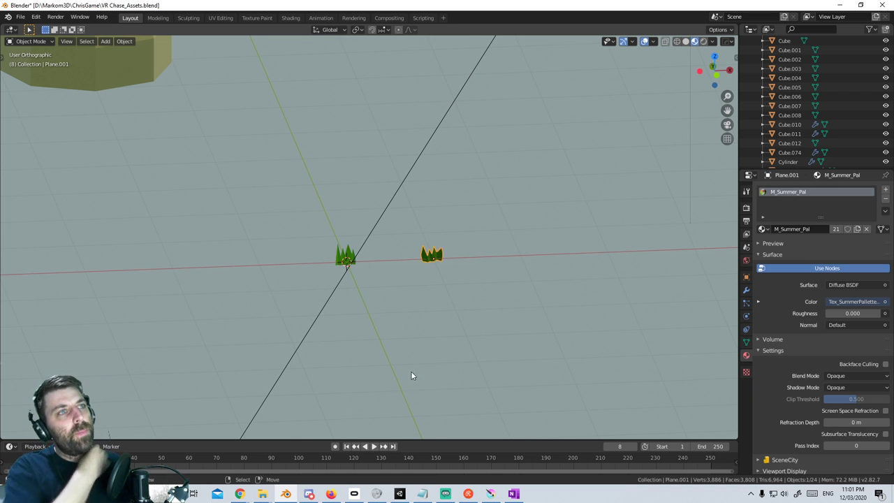
pyautogui.scroll(-4, 376, 333)
pyautogui.moveTo(376, 333)
pyautogui.mouseDown(button='middle')
pyautogui.moveTo(198, 349)
pyautogui.moveTo(548, 345)
pyautogui.moveTo(97, 184)
pyautogui.moveTo(349, 256)
pyautogui.moveTo(375, 299)
pyautogui.mouseUp(button='middle')
pyautogui.scroll(3, 349, 256)
# Select the long window block Cube.002 and clear its location to the world origin
pyautogui.scroll(3, 374, 298)
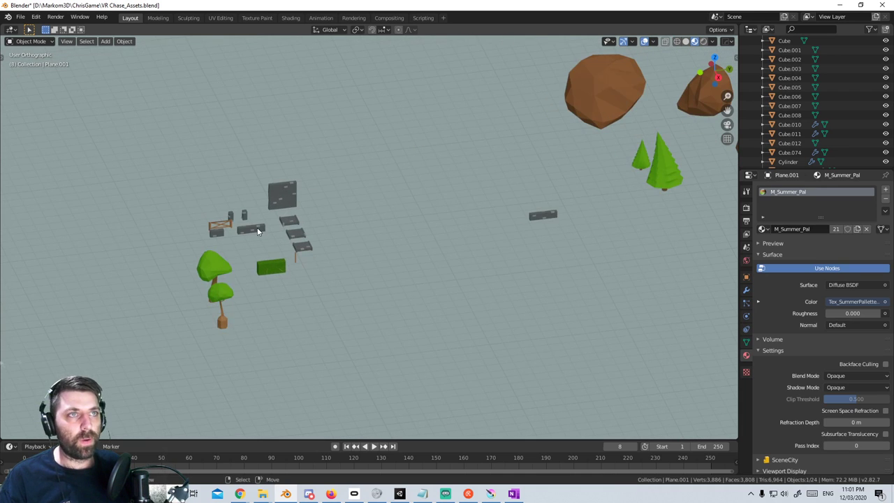
pyautogui.click(253, 229)
pyautogui.hotkey('alt', 'g')
pyautogui.scroll(-5, 628, 339)
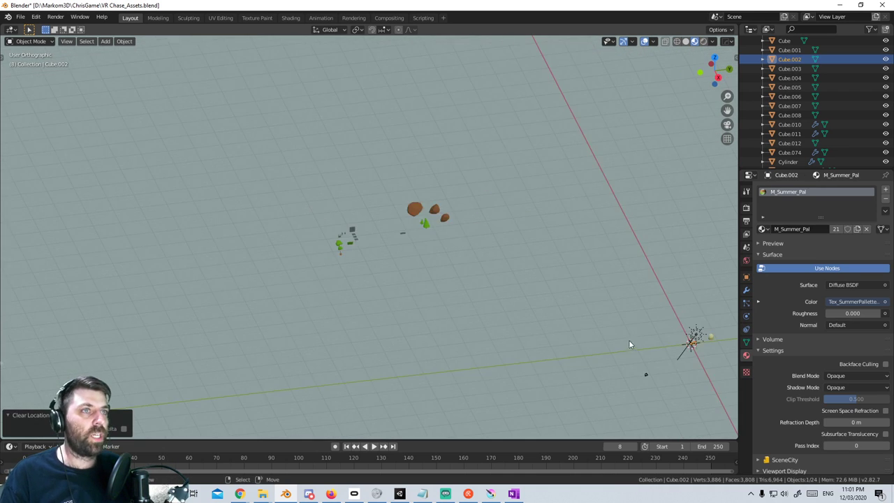
pyautogui.scroll(4, 594, 340)
pyautogui.scroll(3, 461, 328)
pyautogui.scroll(3, 461, 328)
pyautogui.scroll(-4, 573, 341)
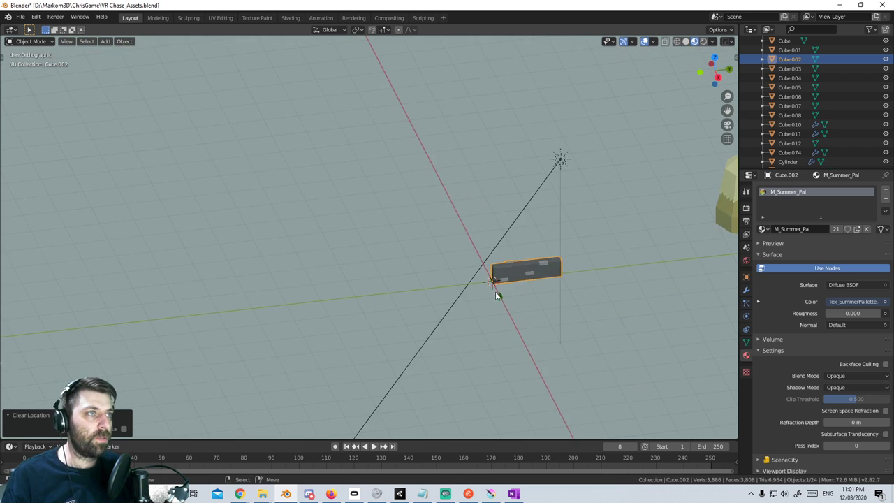
pyautogui.scroll(2, 496, 296)
pyautogui.scroll(3, 411, 257)
pyautogui.scroll(2, 432, 269)
pyautogui.scroll(-4, 410, 241)
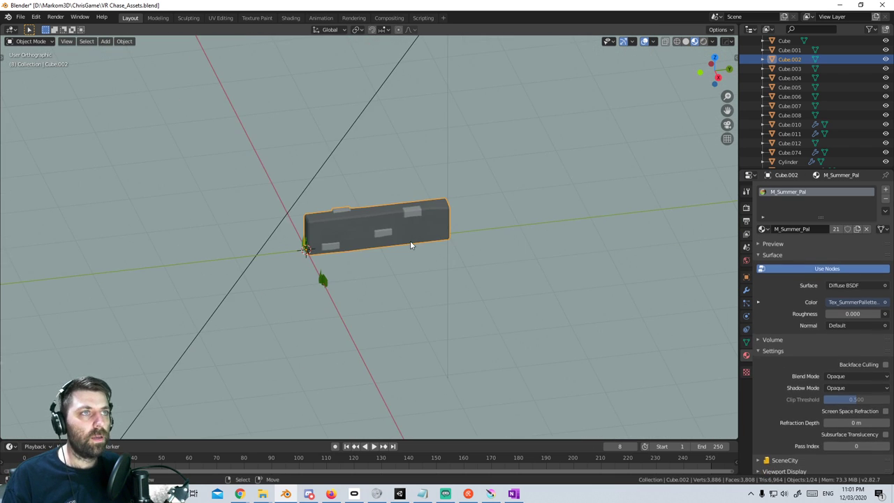
pyautogui.scroll(-3, 409, 241)
pyautogui.scroll(-2, 412, 247)
# Edit Cube.002's mesh, reveal its hidden parts and select all of it
pyautogui.press('Tab')
pyautogui.scroll(-3, 411, 247)
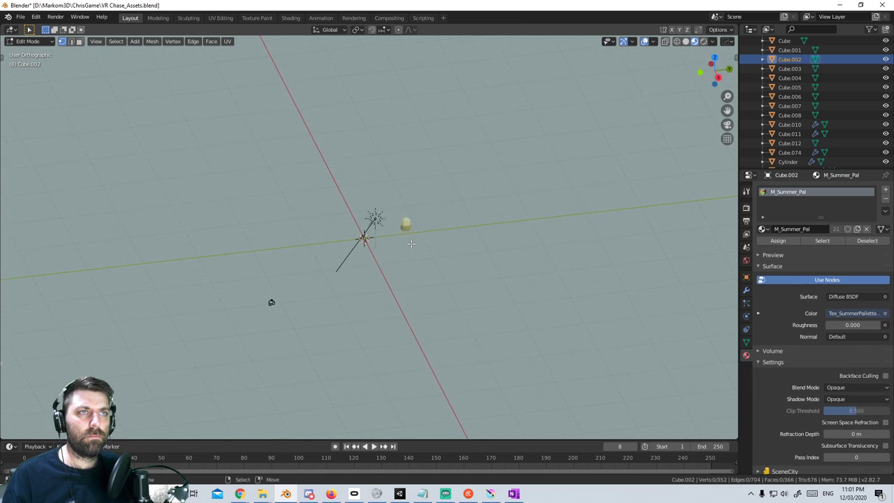
pyautogui.scroll(1, 411, 244)
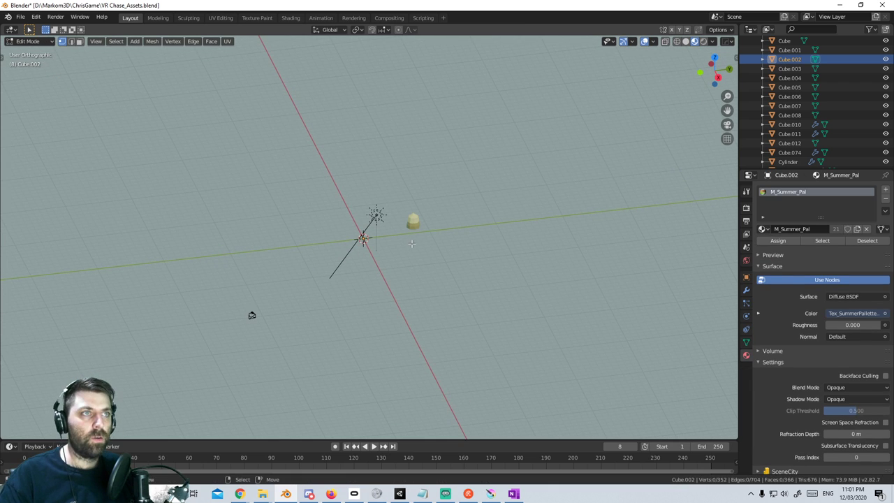
pyautogui.hotkey('shift', 's')
pyautogui.click(396, 253)
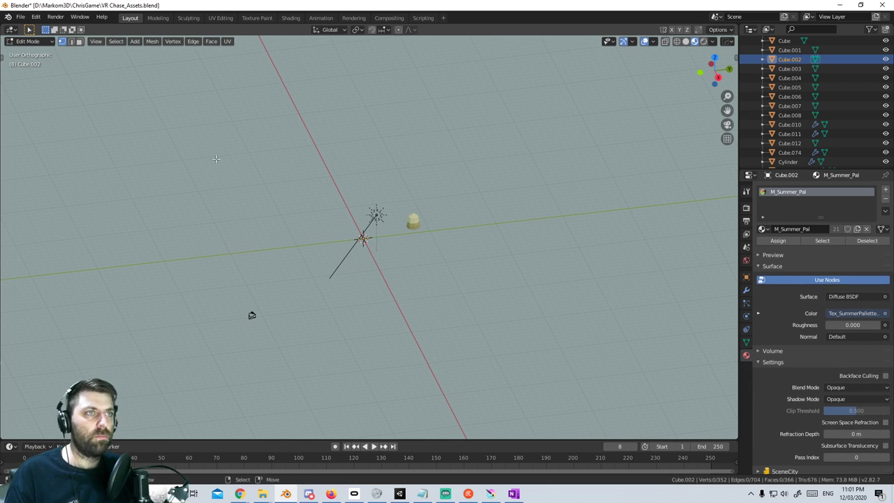
pyautogui.moveTo(390, 244)
pyautogui.mouseDown(button='middle')
pyautogui.moveTo(330, 257)
pyautogui.moveTo(350, 243)
pyautogui.mouseUp(button='middle')
pyautogui.scroll(3, 370, 257)
pyautogui.scroll(-3, 347, 248)
pyautogui.scroll(4, 343, 261)
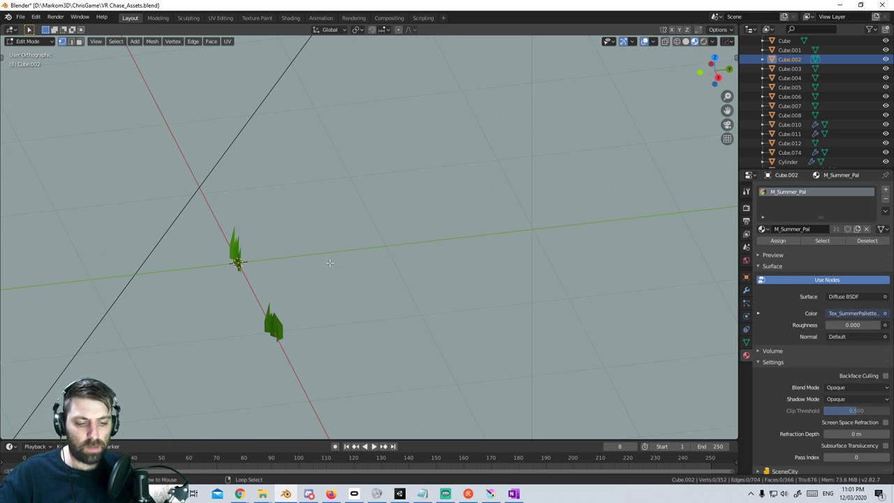
pyautogui.hotkey('alt', 'h')
pyautogui.scroll(2, 335, 259)
pyautogui.scroll(-1, 423, 235)
pyautogui.hotkey('alt', 'a')
pyautogui.press('a')
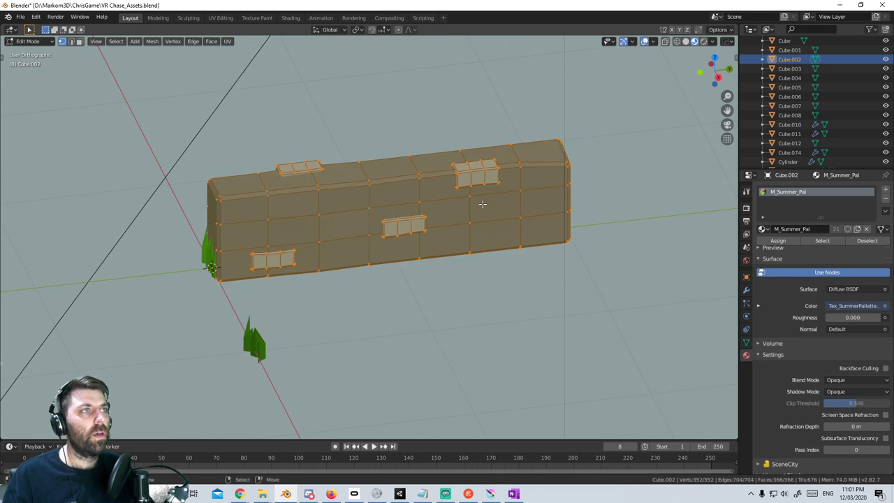
# Frame the selected mesh and view it in Right orthographic view
pyautogui.keyDown('shift'); pyautogui.moveTo(482, 204); pyautogui.dragTo(451, 227, button='middle'); pyautogui.keyUp('shift')
pyautogui.press('KP_1')
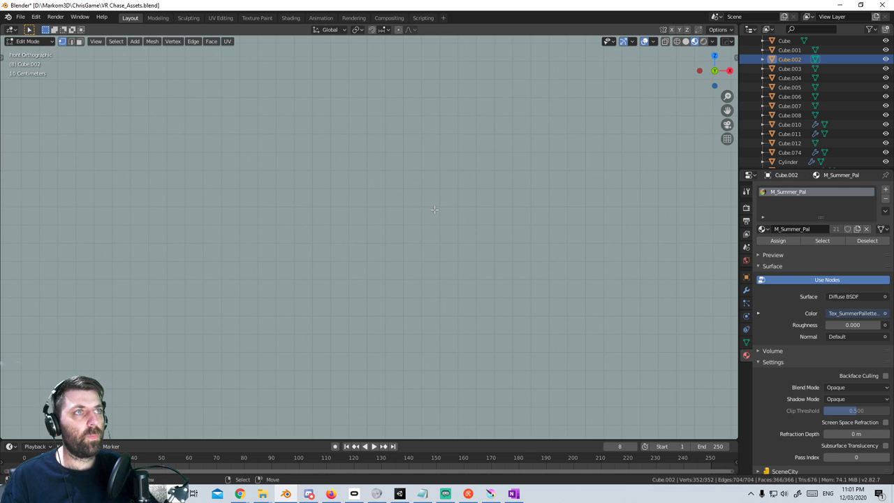
pyautogui.press('KP_Decimal')
pyautogui.moveTo(447, 199); pyautogui.dragTo(480, 195, button='middle')
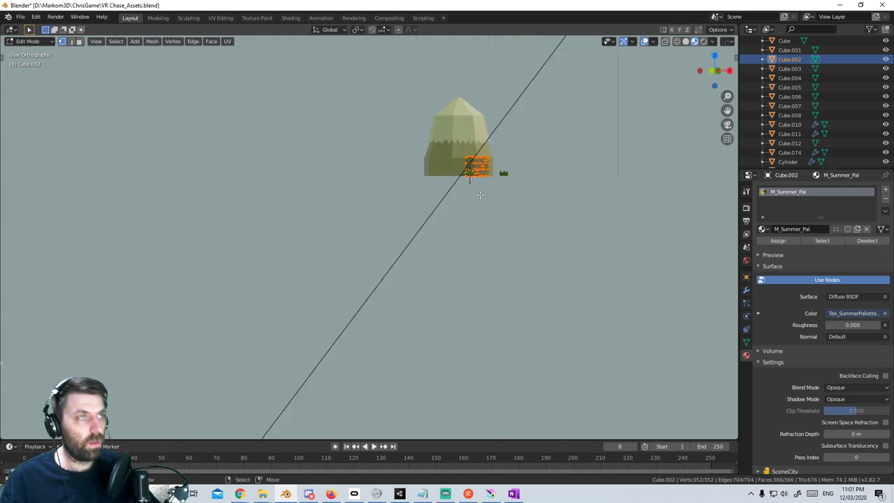
pyautogui.press('KP_3')
pyautogui.scroll(1, 333, 157)
pyautogui.scroll(6, 333, 157)
pyautogui.keyDown('shift'); pyautogui.moveTo(365, 196); pyautogui.dragTo(414, 256, button='middle'); pyautogui.keyUp('shift')
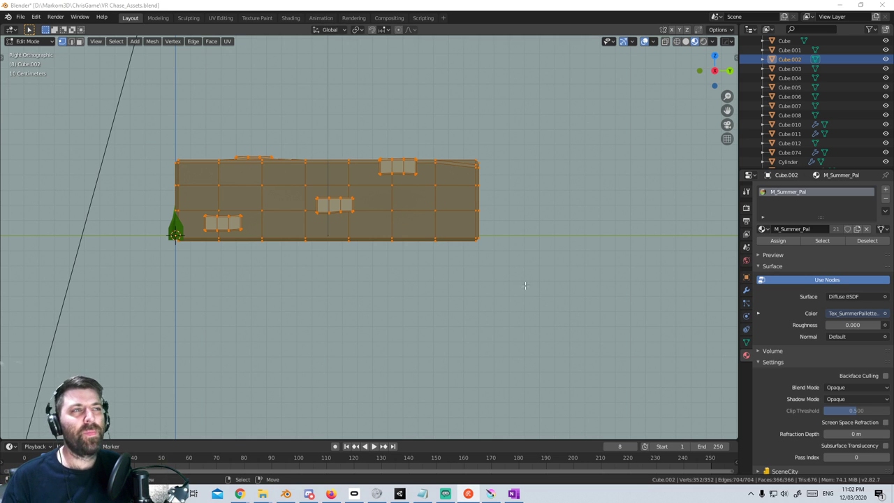
# In wireframe, try deleting the block's top-right corner vertices, then undo the deletion
pyautogui.scroll(-5, 393, 285)
pyautogui.moveTo(363, 266); pyautogui.dragTo(393, 285, button='middle')
pyautogui.press('KP_3')
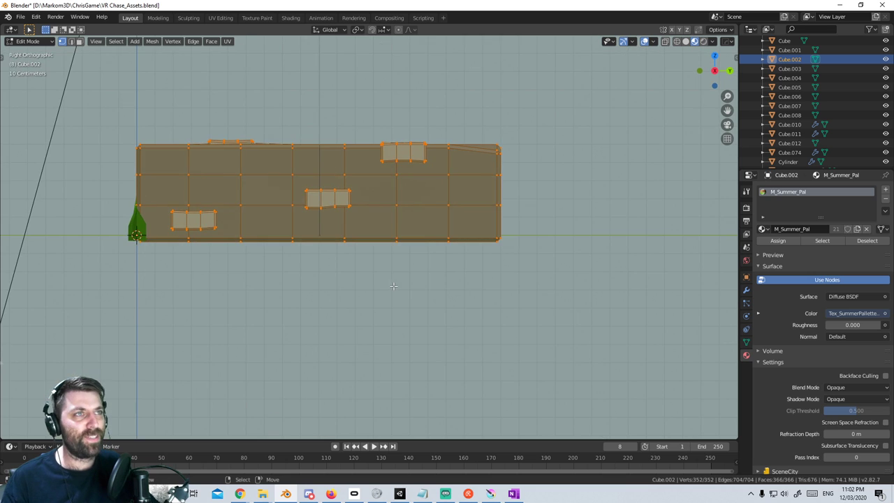
pyautogui.keyDown('shift'); pyautogui.moveTo(476, 189); pyautogui.dragTo(421, 238, button='middle'); pyautogui.keyUp('shift')
pyautogui.scroll(3, 421, 238)
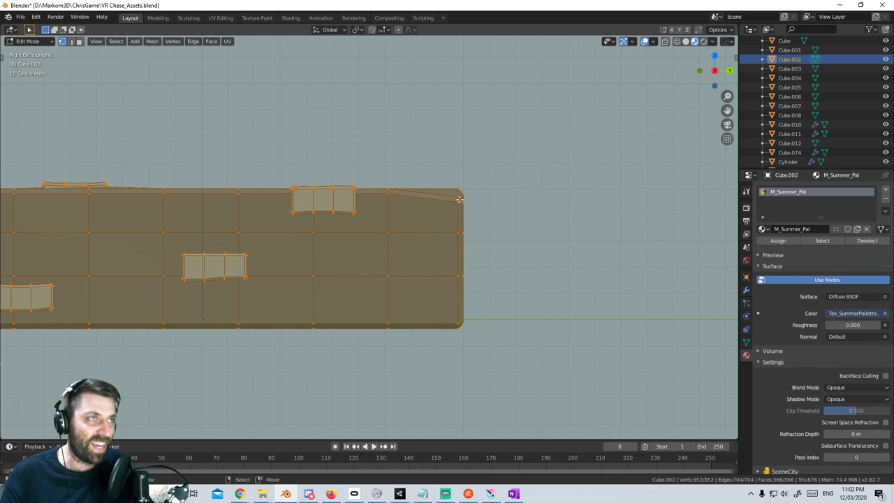
pyautogui.moveTo(461, 206); pyautogui.dragTo(454, 183)
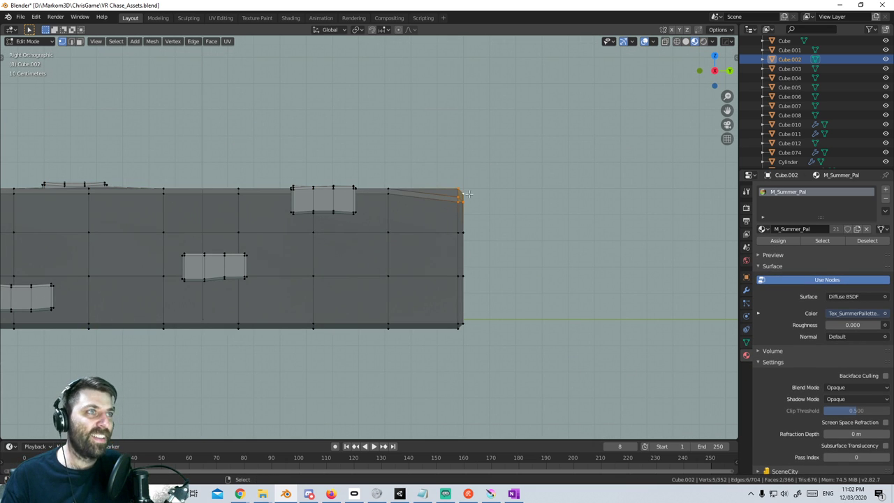
pyautogui.press('z')
pyautogui.click(453, 196)
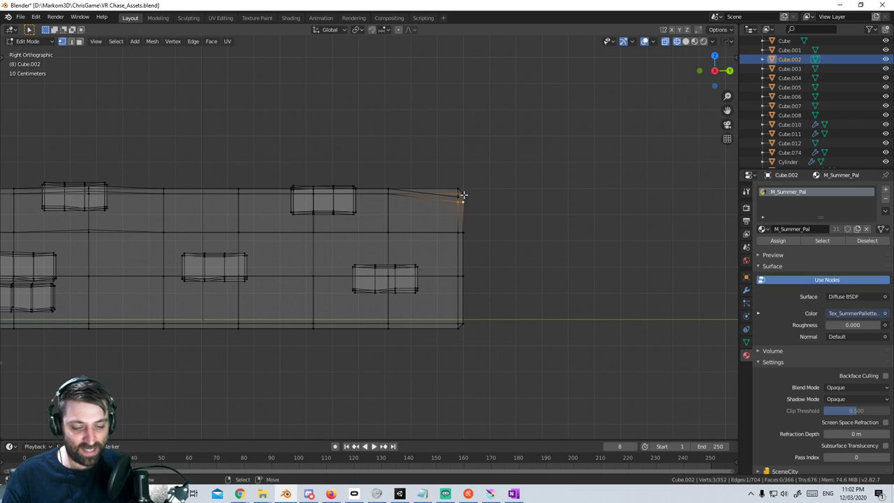
pyautogui.press('c')
pyautogui.click(461, 196)
pyautogui.press('Escape')
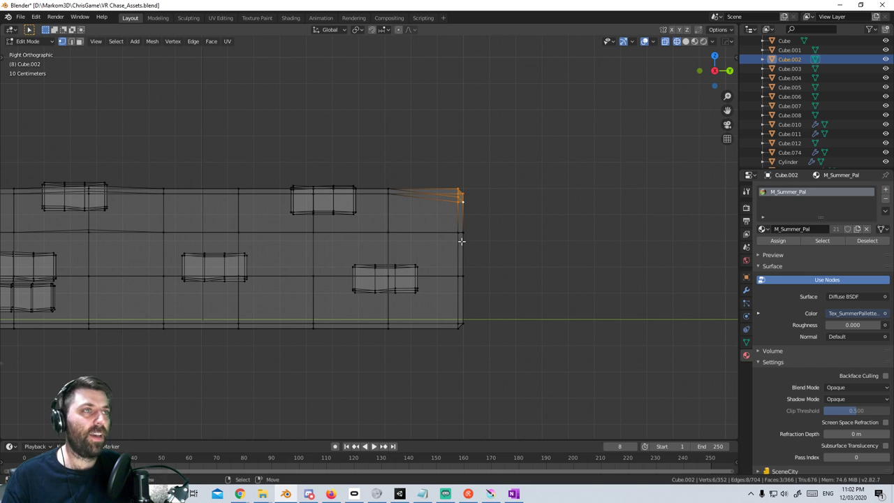
pyautogui.press('x')
pyautogui.click(466, 208)
pyautogui.moveTo(479, 209); pyautogui.dragTo(424, 242, button='middle')
pyautogui.hotkey('ctrl', 'z')
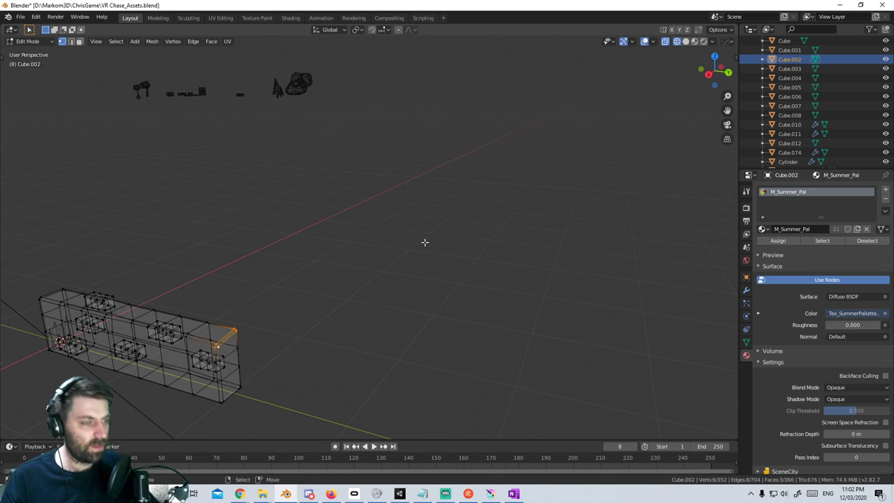
# Select the whole upper window detail block and raise it
pyautogui.press('KP_3')
pyautogui.scroll(6, 419, 238)
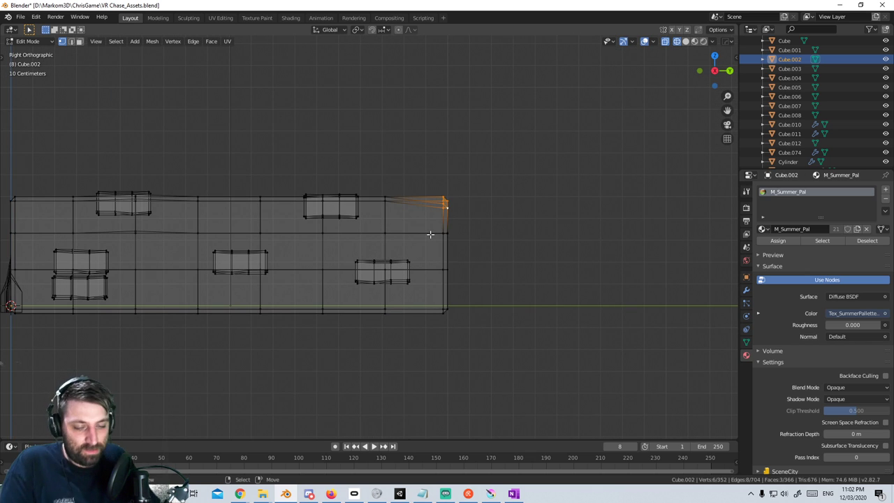
pyautogui.scroll(-2, 419, 214)
pyautogui.scroll(2, 437, 241)
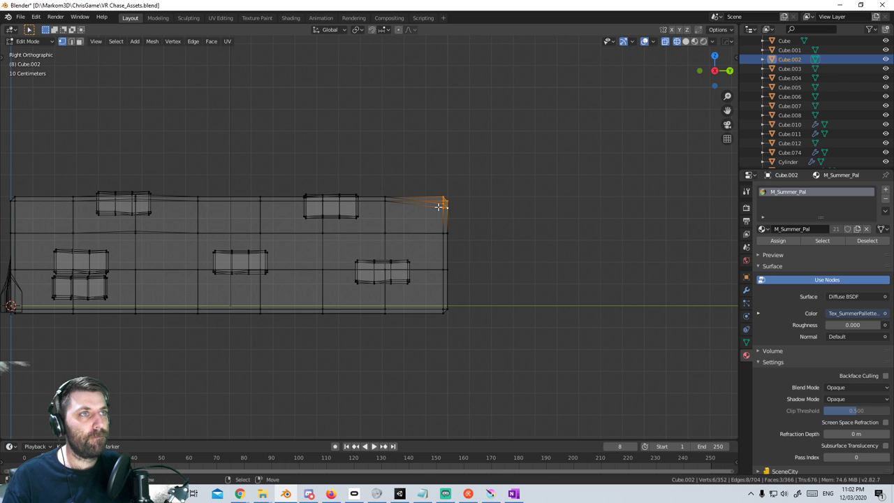
pyautogui.press('g')
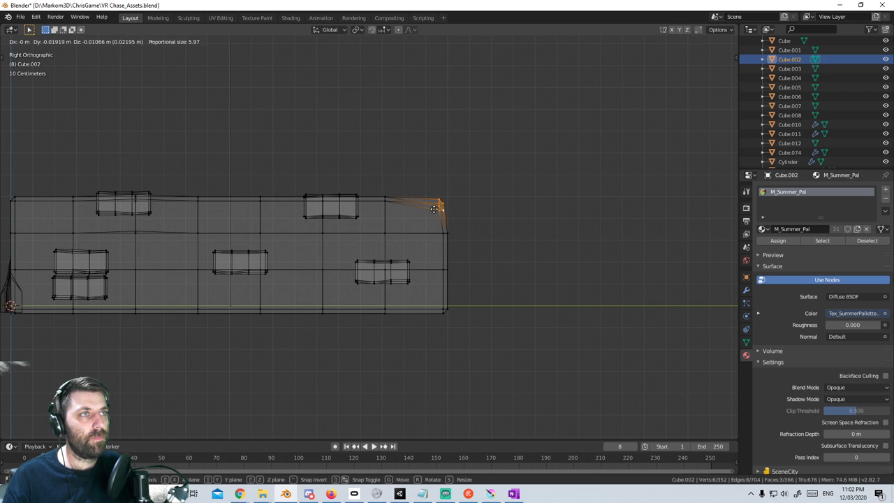
pyautogui.rightClick(435, 209)
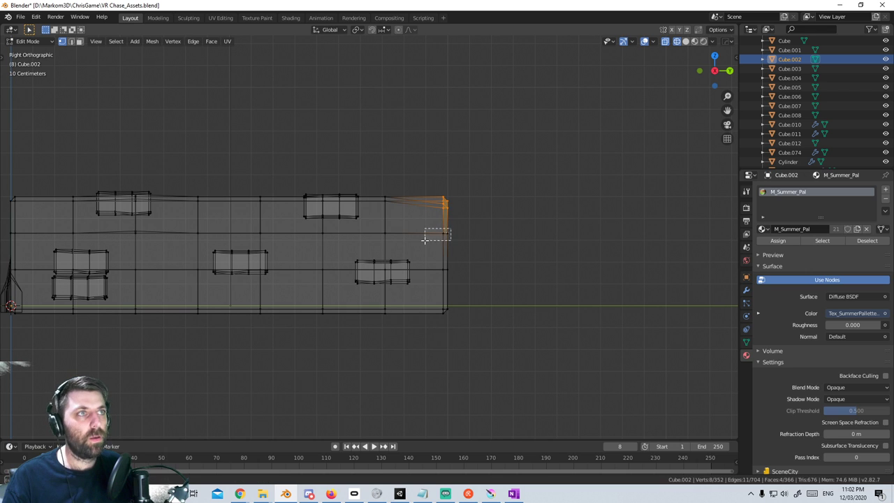
pyautogui.press('ctrl+KP_Add')
pyautogui.scroll(2, 375, 219)
pyautogui.hotkey('alt', 'a')
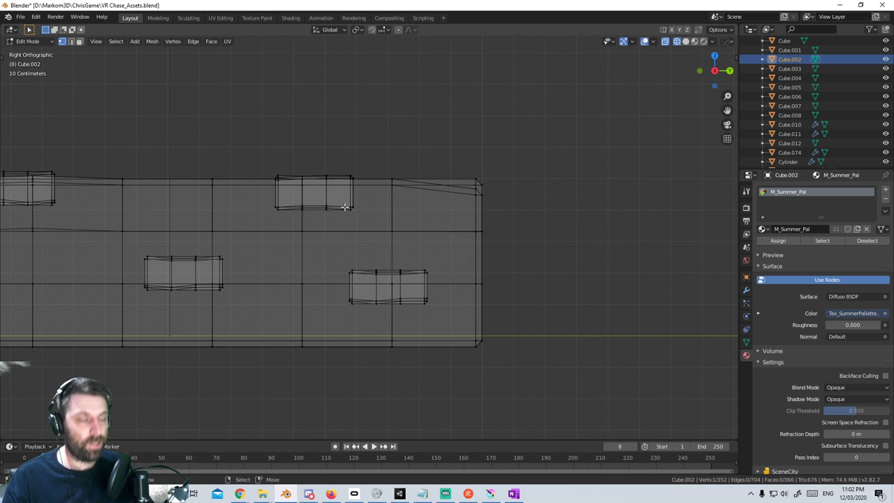
pyautogui.hotkey('ctrl', 'l')
pyautogui.press('g')
pyautogui.click(291, 98)
pyautogui.scroll(-2, 489, 209)
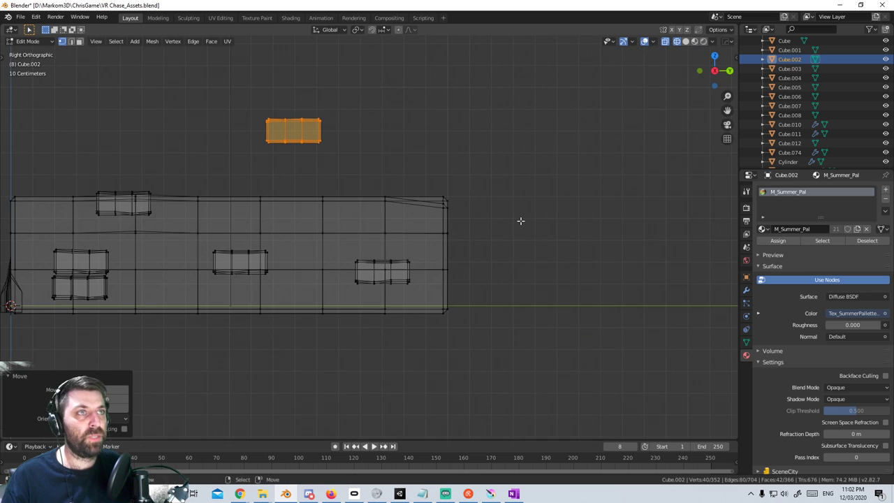
# Box-select the upper-right band of faces and lower it with proportional falloff
pyautogui.click(472, 185)
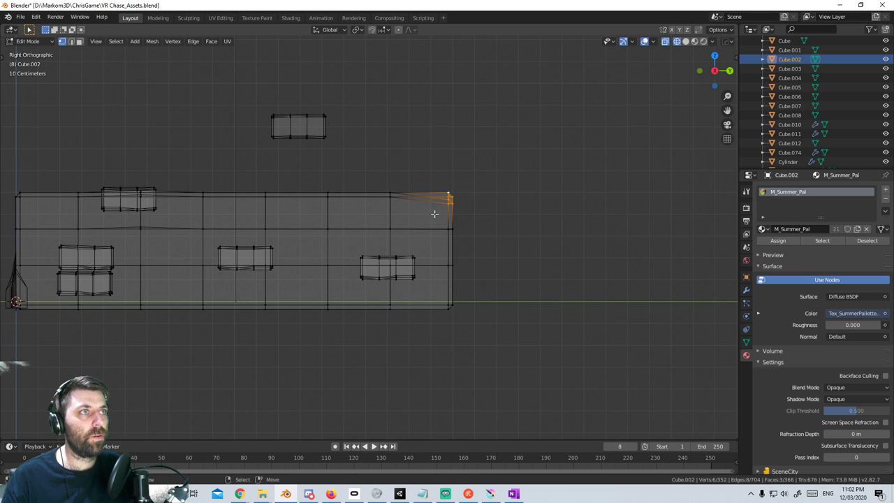
pyautogui.press('b')
pyautogui.moveTo(477, 185); pyautogui.dragTo(238, 234)
pyautogui.keyDown('shift'); pyautogui.moveTo(304, 212); pyautogui.dragTo(313, 205, button='middle'); pyautogui.keyUp('shift')
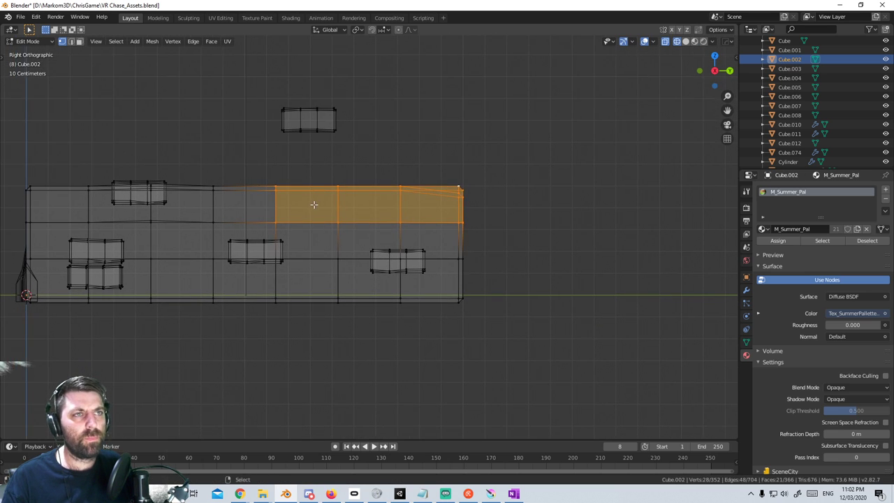
pyautogui.press('g')
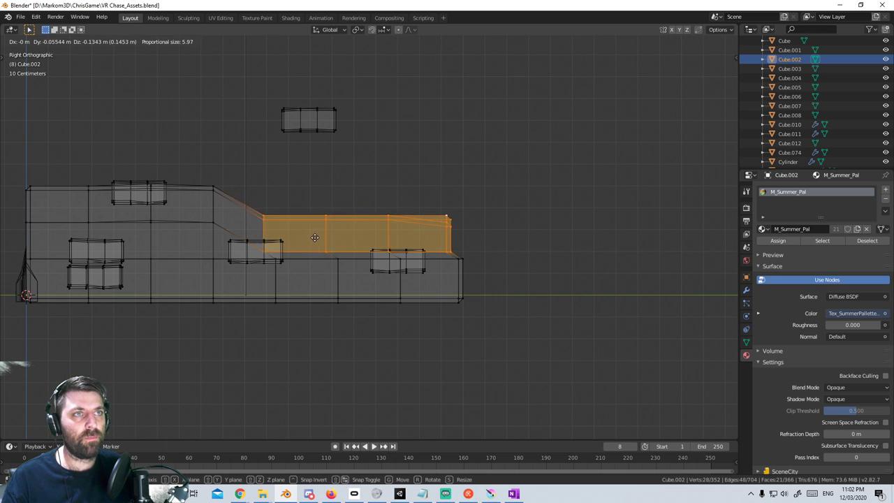
pyautogui.click(299, 223)
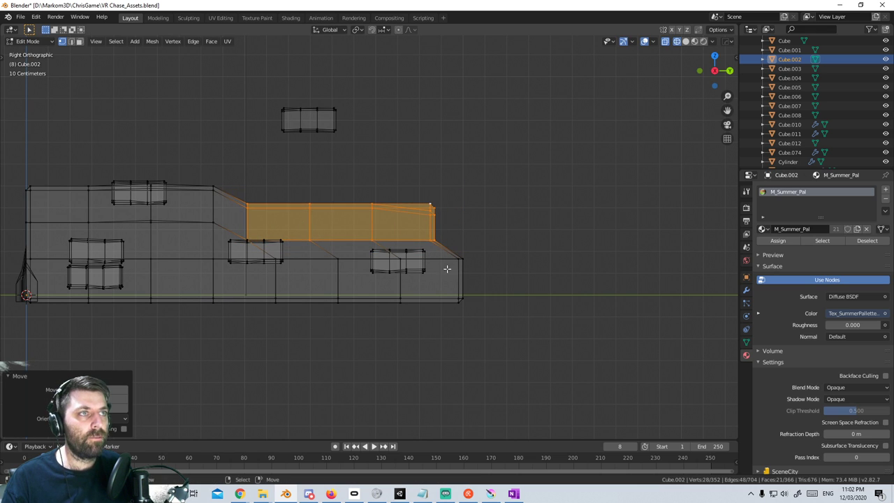
# Box-select the block's right end edge and shift it left with soft falloff
pyautogui.click(465, 259)
pyautogui.press('b')
pyautogui.moveTo(473, 253); pyautogui.dragTo(440, 311)
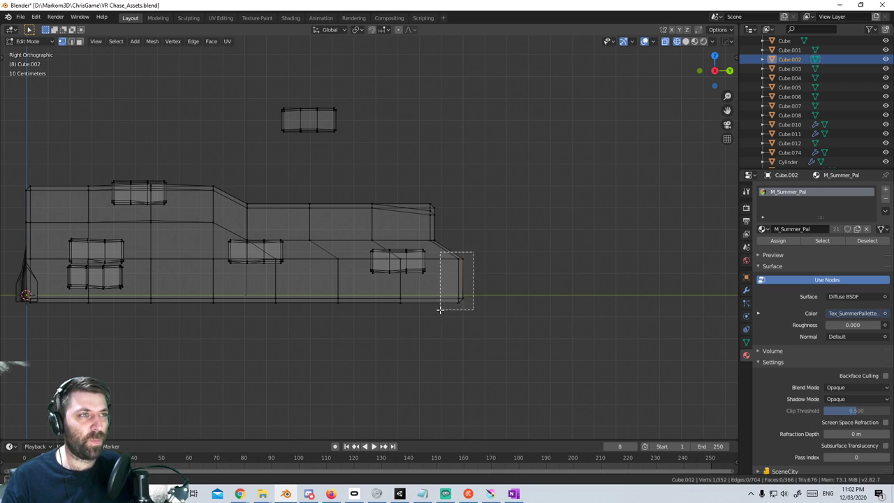
pyautogui.press('g')
pyautogui.click(436, 290)
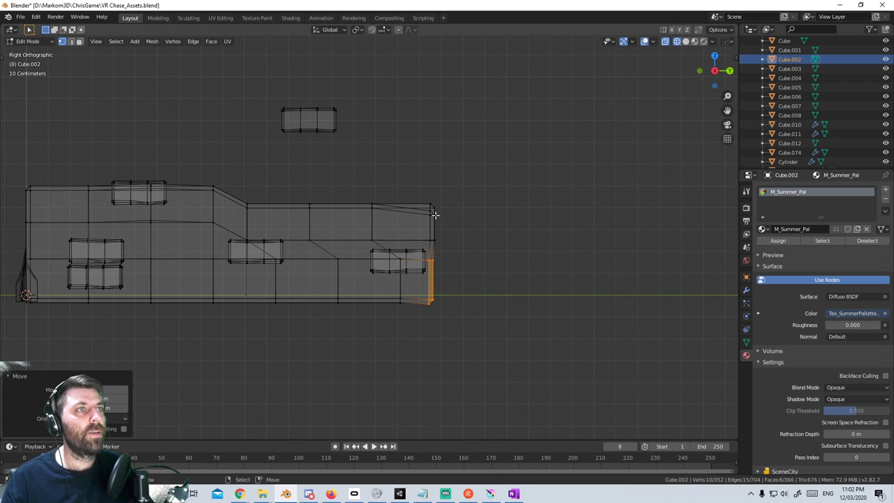
# Pull a roof vertex and its neighbours down into a V notch
pyautogui.click(433, 203)
pyautogui.scroll(2, 433, 201)
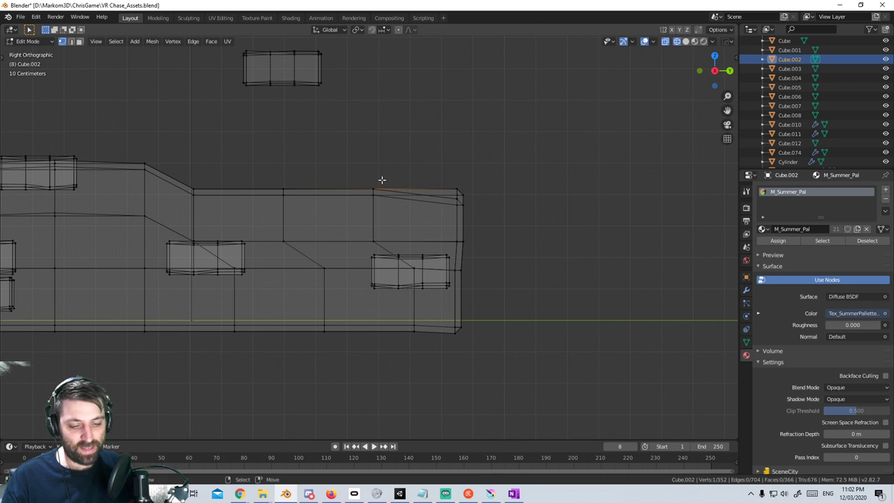
pyautogui.click(382, 180)
pyautogui.press('g')
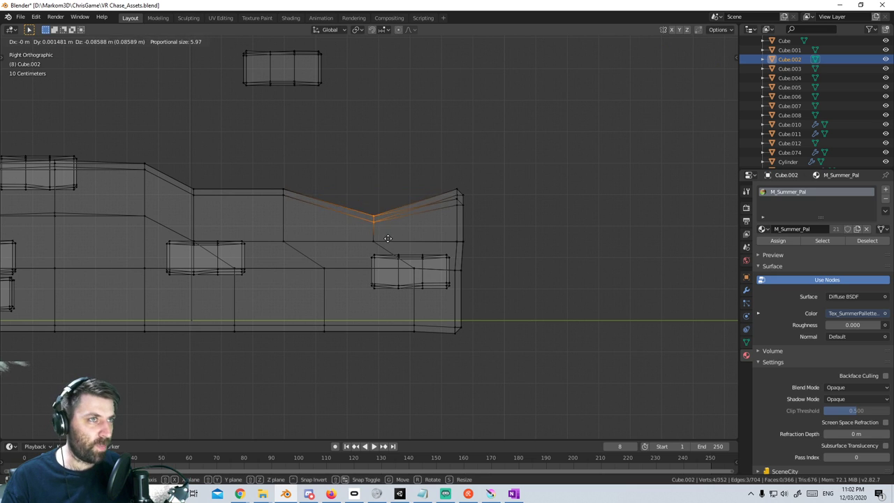
pyautogui.press('Escape')
pyautogui.click(285, 191)
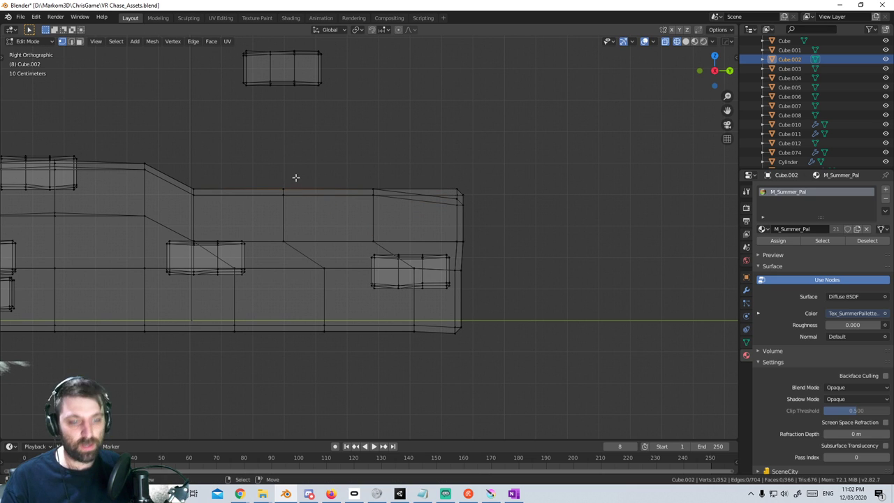
pyautogui.press('ctrl+KP_Add')
pyautogui.press('g')
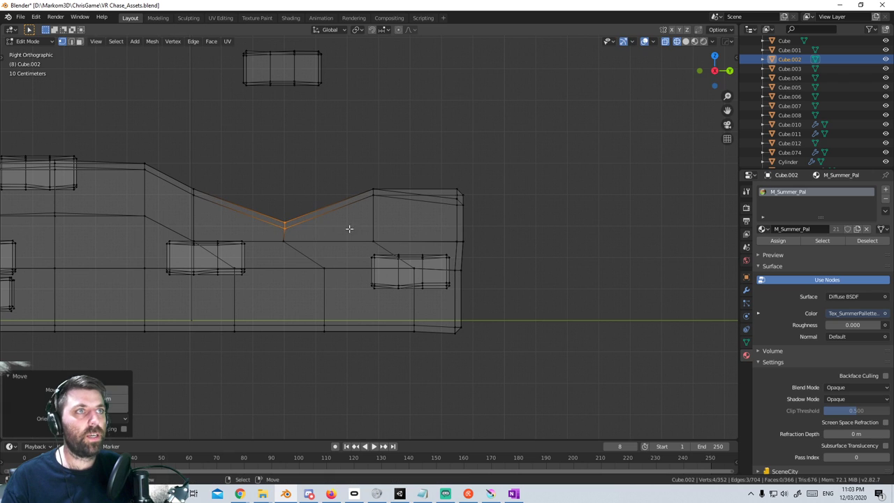
pyautogui.click(349, 228)
# Lower the top-right corner vertex with soft falloff so the corner slopes down
pyautogui.click(471, 175)
pyautogui.press('g')
pyautogui.press('Escape')
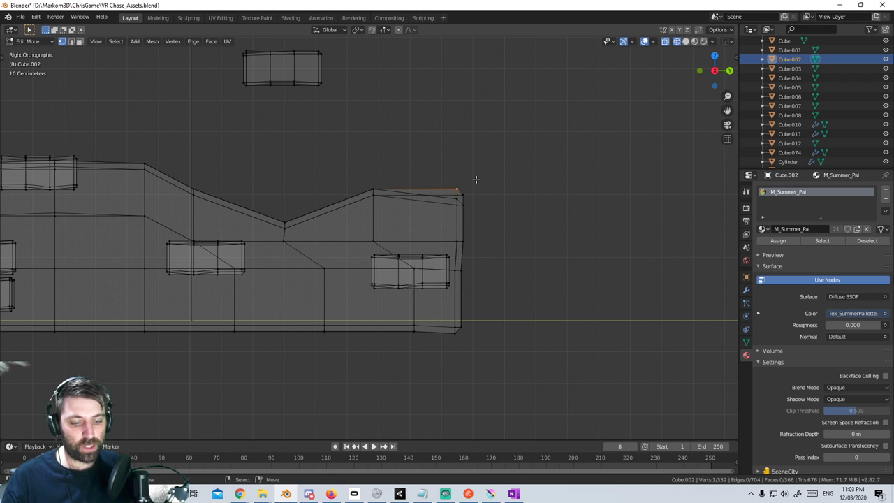
pyautogui.press('g')
pyautogui.click(466, 200)
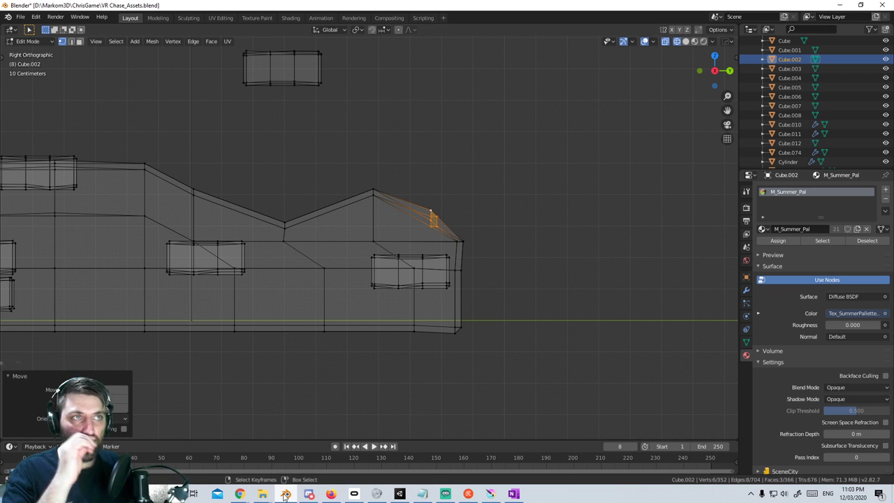
pyautogui.scroll(-2, 331, 337)
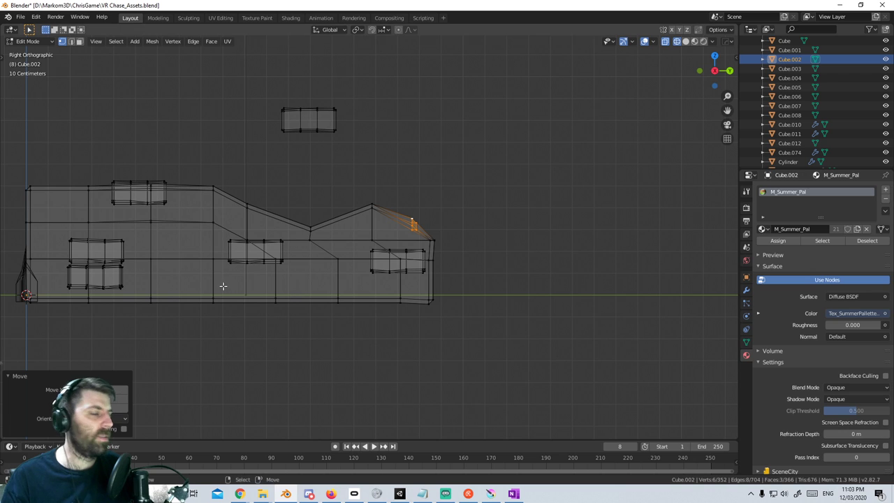
pyautogui.scroll(1, 282, 282)
pyautogui.scroll(1, 254, 279)
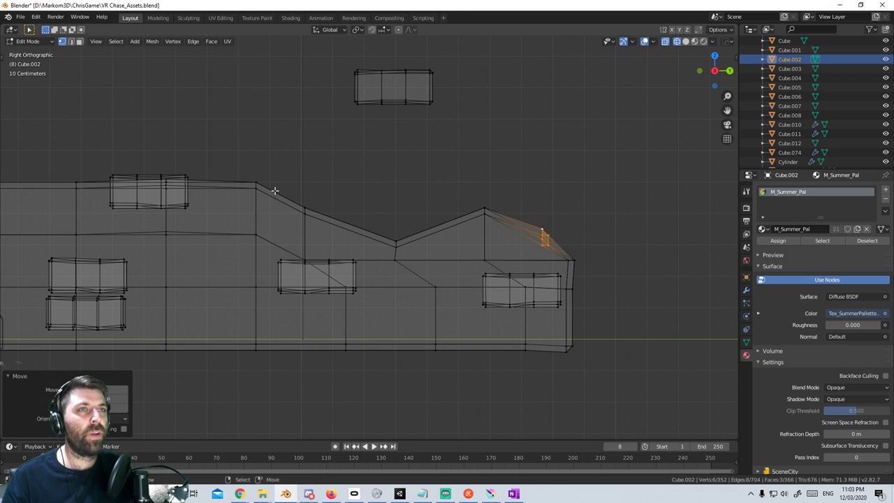
pyautogui.moveTo(423, 270)
pyautogui.mouseDown(button='middle')
pyautogui.moveTo(447, 313)
pyautogui.moveTo(489, 345)
pyautogui.moveTo(479, 335)
pyautogui.moveTo(517, 300)
pyautogui.moveTo(523, 221)
pyautogui.mouseUp(button='middle')
pyautogui.scroll(3, 479, 335)
# Slide a detail block against the building in top view
pyautogui.click(522, 222)
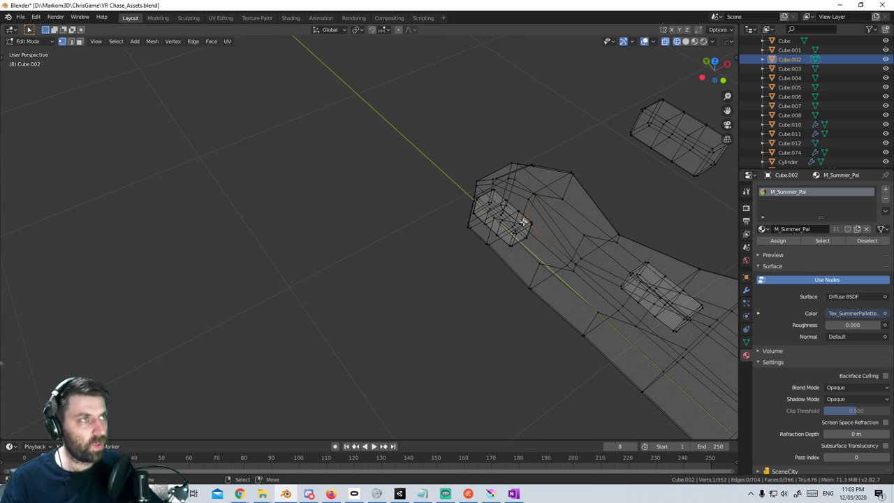
pyautogui.hotkey('ctrl', 'l')
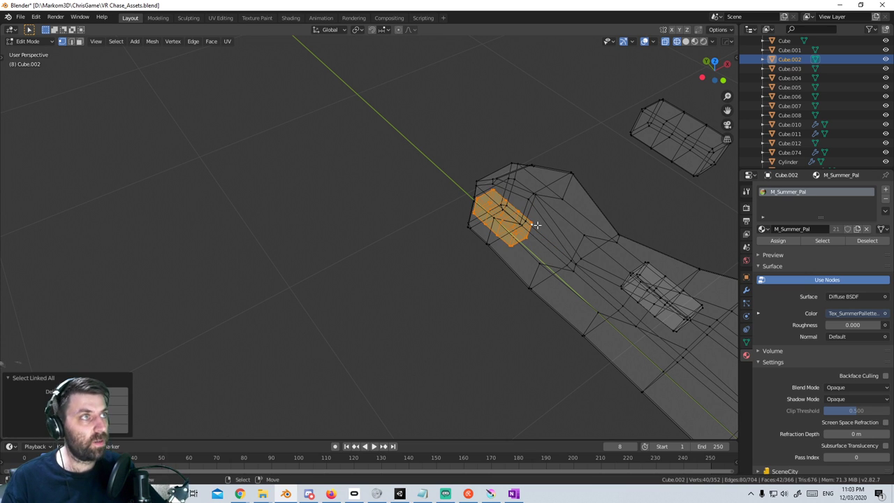
pyautogui.press('KP_7')
pyautogui.scroll(-3, 535, 223)
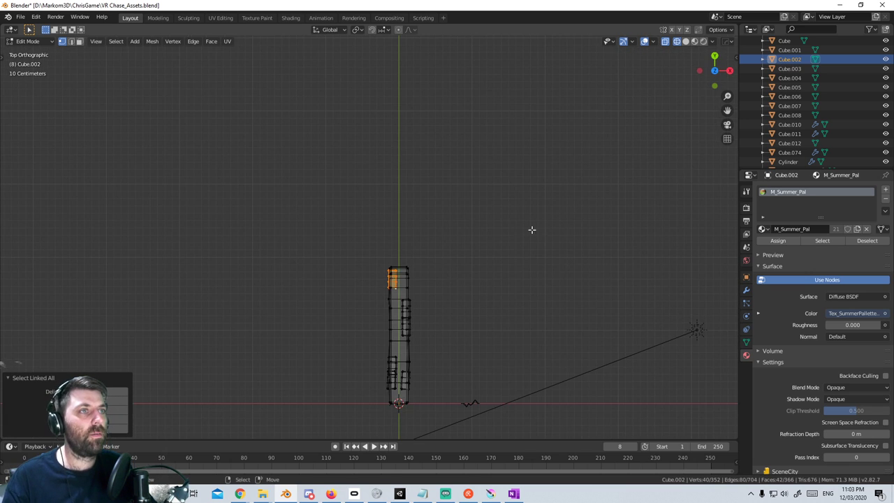
pyautogui.press('g')
pyautogui.click(465, 303)
pyautogui.moveTo(464, 303); pyautogui.dragTo(329, 178, button='middle')
pyautogui.scroll(4, 329, 178)
pyautogui.moveTo(505, 259)
pyautogui.mouseDown(button='middle')
pyautogui.moveTo(514, 258)
pyautogui.moveTo(469, 258)
pyautogui.mouseUp(button='middle')
# Push the right end face inward with proportional editing to form an angled nose
pyautogui.click(474, 257)
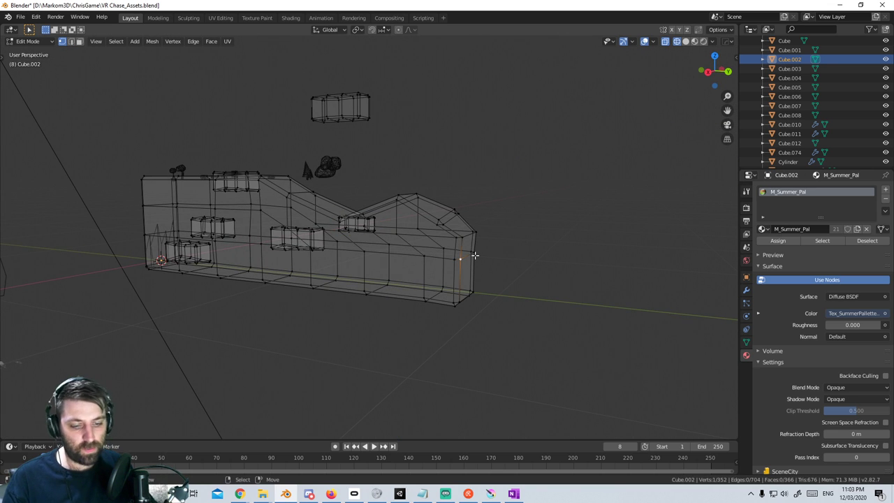
pyautogui.press('c')
pyautogui.moveTo(479, 235); pyautogui.dragTo(467, 244)
pyautogui.press('Escape')
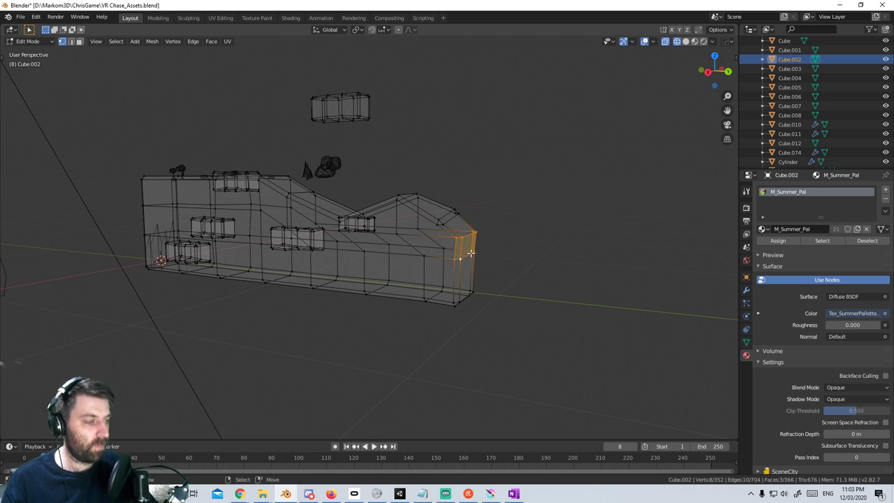
pyautogui.press('KP_5')
pyautogui.press('KP_3')
pyautogui.press('g')
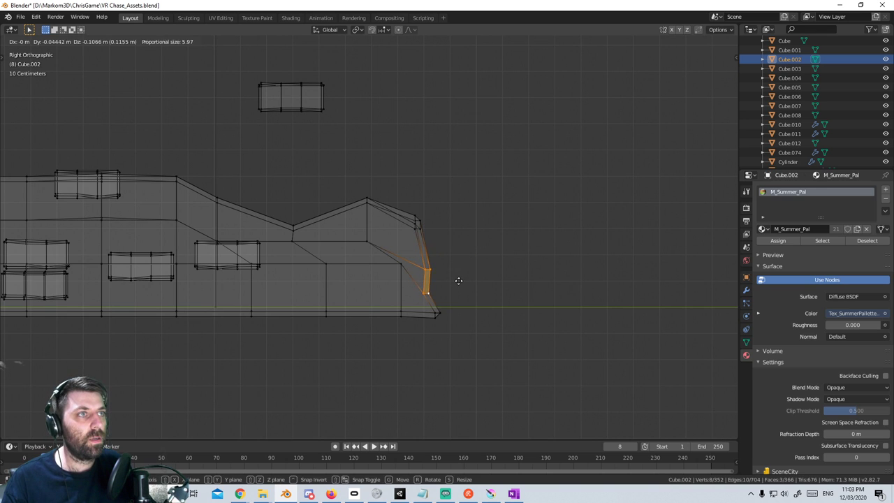
pyautogui.click(459, 275)
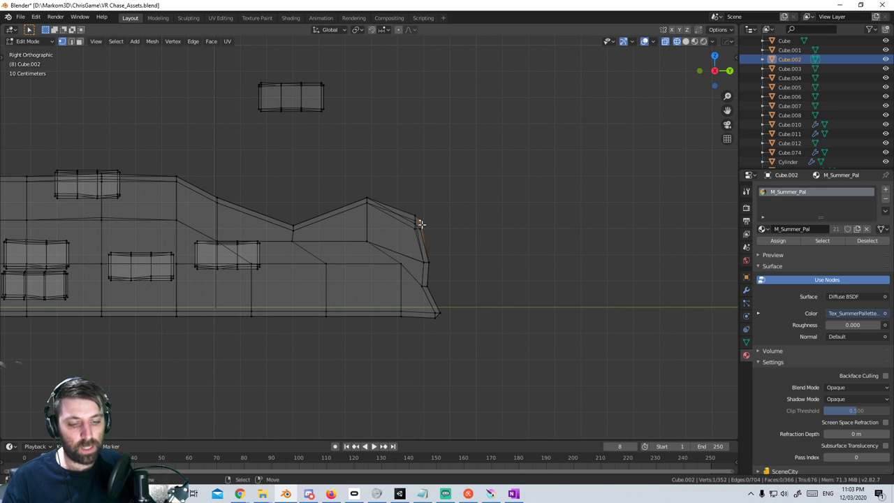
pyautogui.click(421, 223)
pyautogui.press('g')
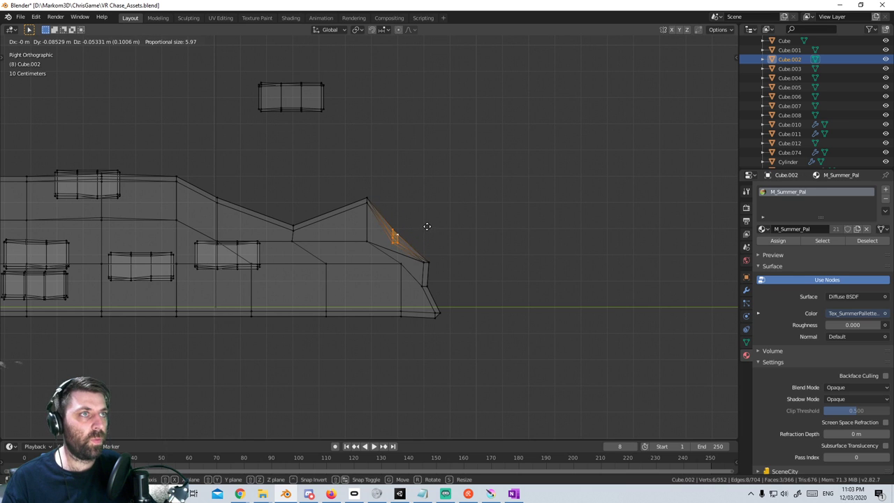
pyautogui.click(429, 224)
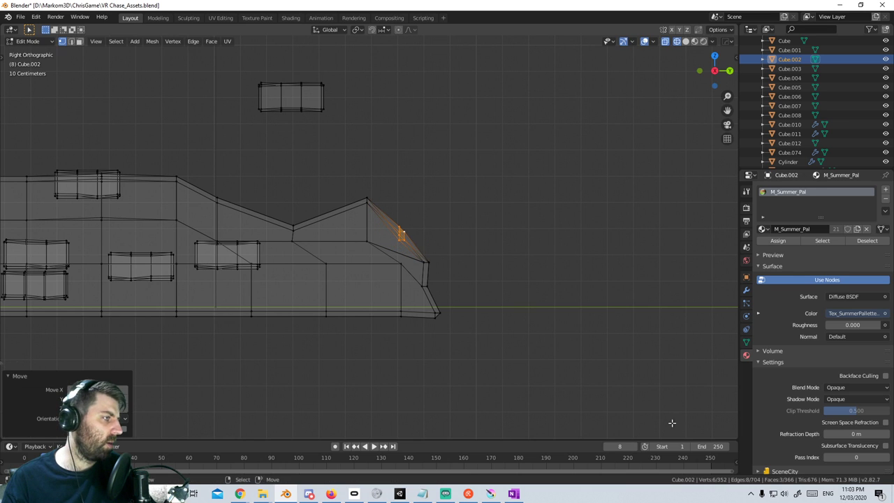
# Lower the roof peak vertex and move an end-slope vertex down and left
pyautogui.keyDown('shift'); pyautogui.moveTo(363, 258); pyautogui.dragTo(374, 243, button='middle'); pyautogui.keyUp('shift')
pyautogui.click(384, 194)
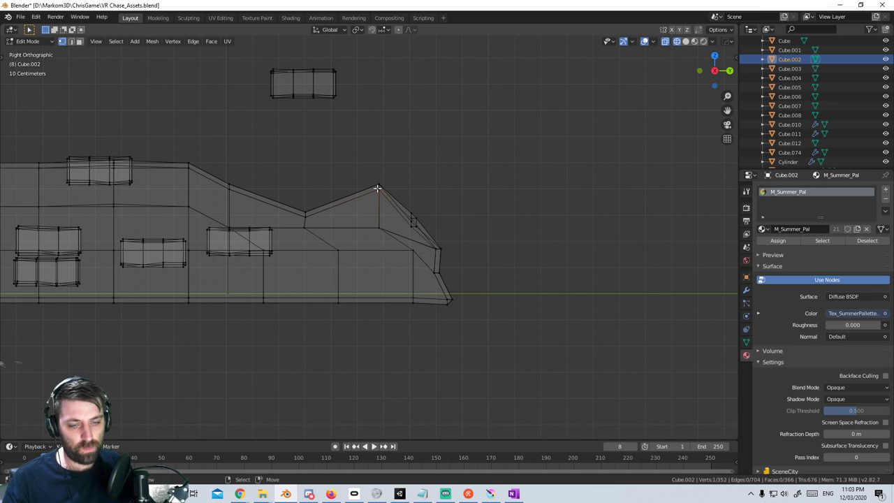
pyautogui.click(377, 188)
pyautogui.press('g')
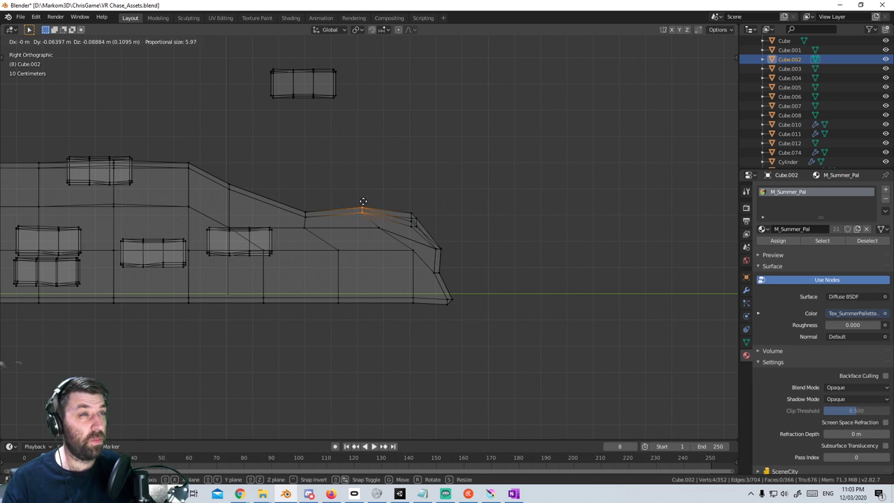
pyautogui.click(363, 201)
pyautogui.click(413, 253)
pyautogui.press('g')
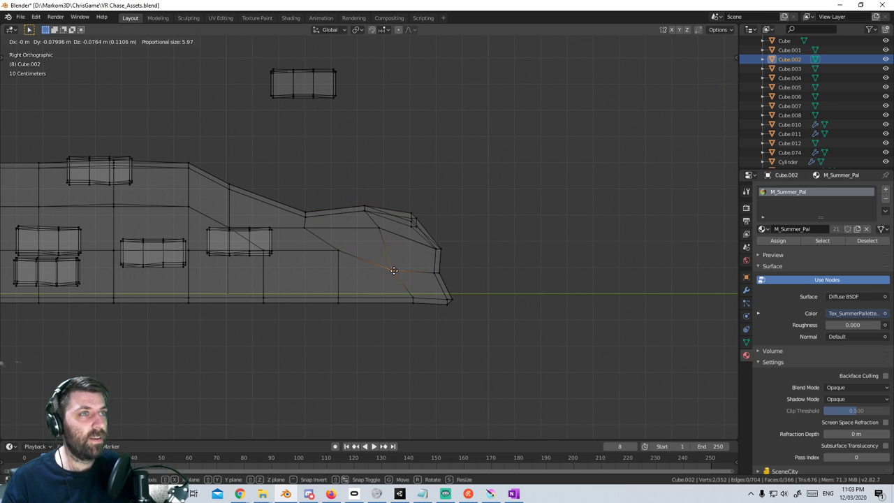
pyautogui.click(379, 270)
# Shift a side vertex left and up, and lower the roof-dip vertex into a valley
pyautogui.click(344, 250)
pyautogui.press('g')
pyautogui.click(317, 272)
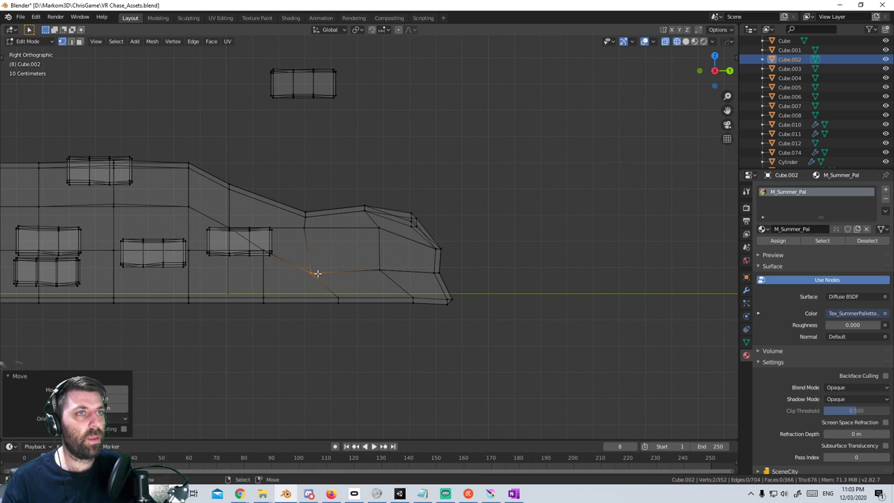
pyautogui.press('g')
pyautogui.click(307, 213)
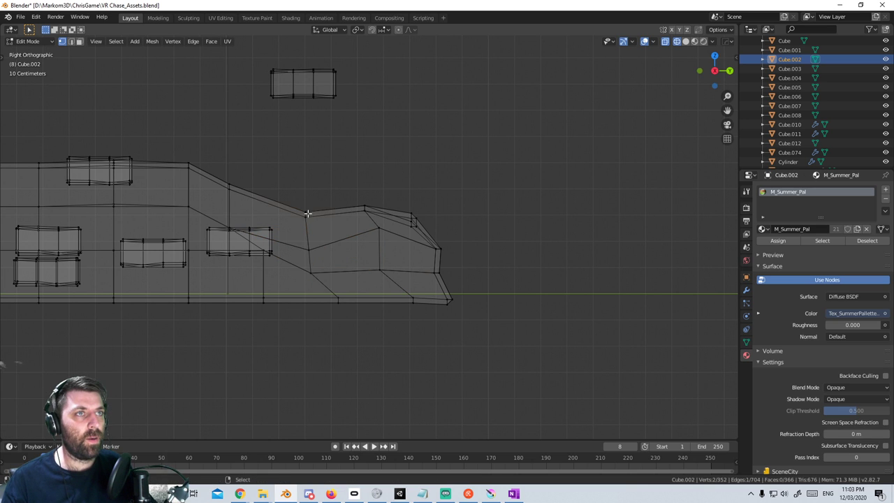
pyautogui.click(308, 207)
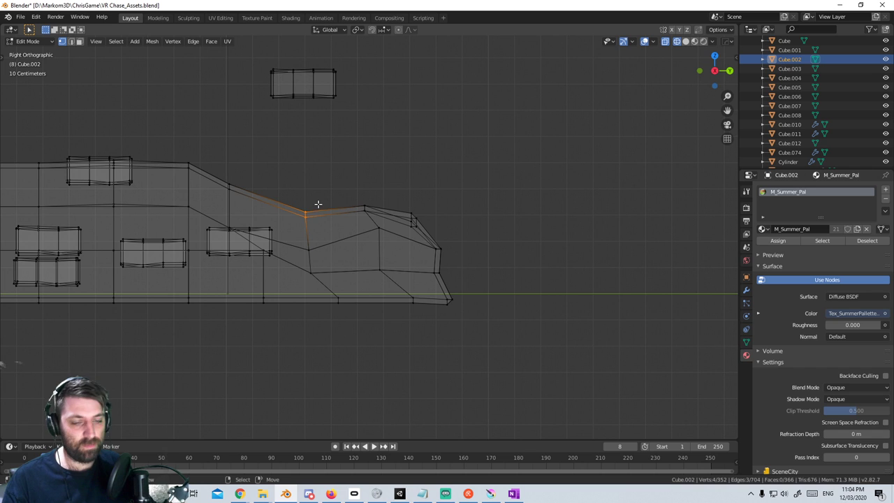
pyautogui.press('g')
pyautogui.click(299, 224)
pyautogui.click(231, 182)
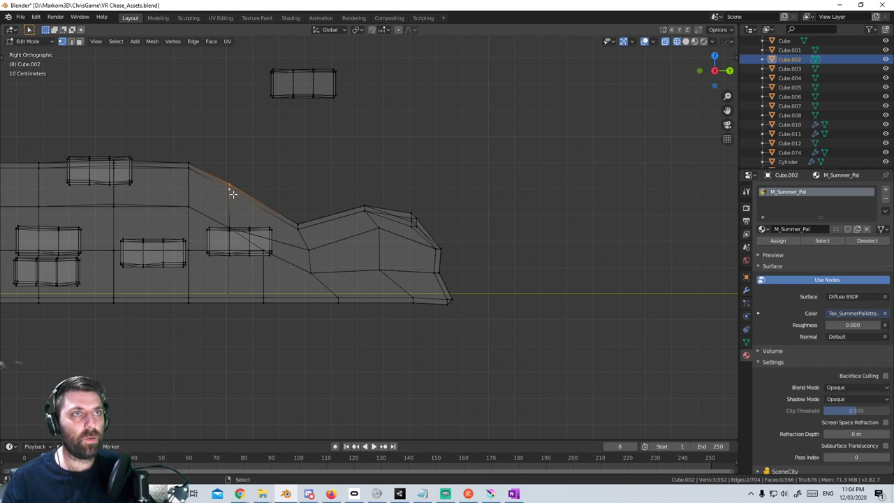
pyautogui.scroll(-3, 228, 199)
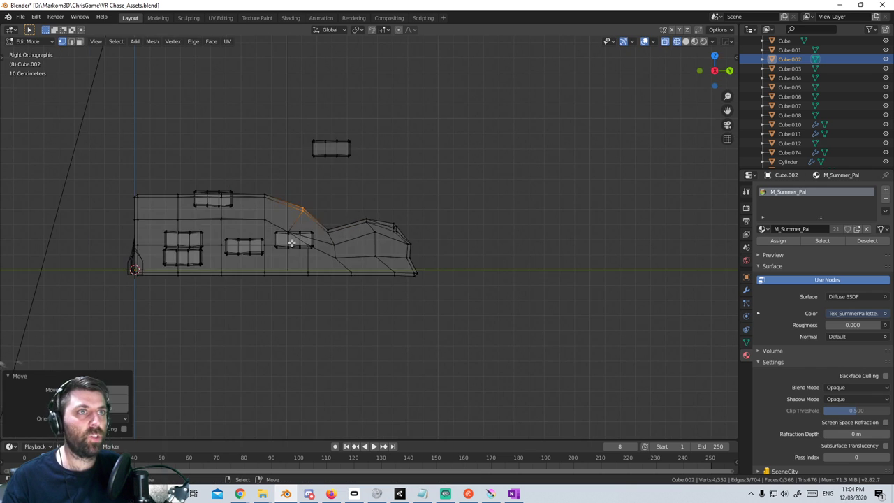
# Review the reshaped roofline in Object Mode with solid shading, then return to Edit Mode
pyautogui.press('Tab')
pyautogui.moveTo(227, 199)
pyautogui.mouseDown(button='middle')
pyautogui.moveTo(353, 274)
pyautogui.moveTo(443, 284)
pyautogui.mouseUp(button='middle')
pyautogui.hotkey('shift', 'z')
pyautogui.moveTo(514, 283)
pyautogui.mouseDown(button='middle')
pyautogui.moveTo(381, 250)
pyautogui.moveTo(291, 312)
pyautogui.moveTo(175, 321)
pyautogui.mouseUp(button='middle')
pyautogui.press('Tab')
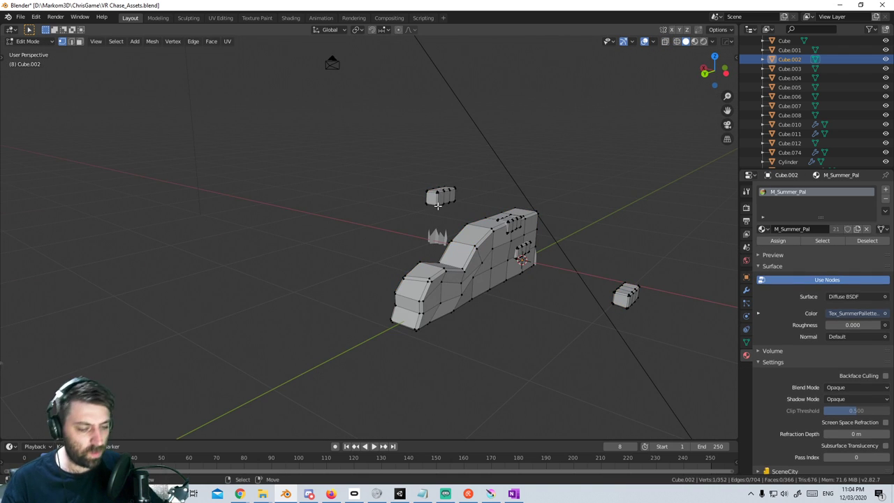
# Sink the floating detail block down into the body in side view
pyautogui.click(437, 202)
pyautogui.hotkey('ctrl', 'l')
pyautogui.press('KP_3')
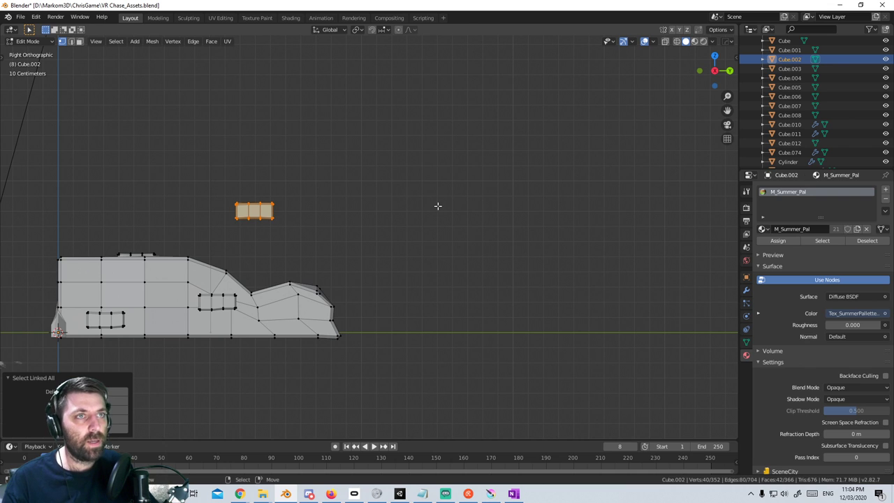
pyautogui.press('g')
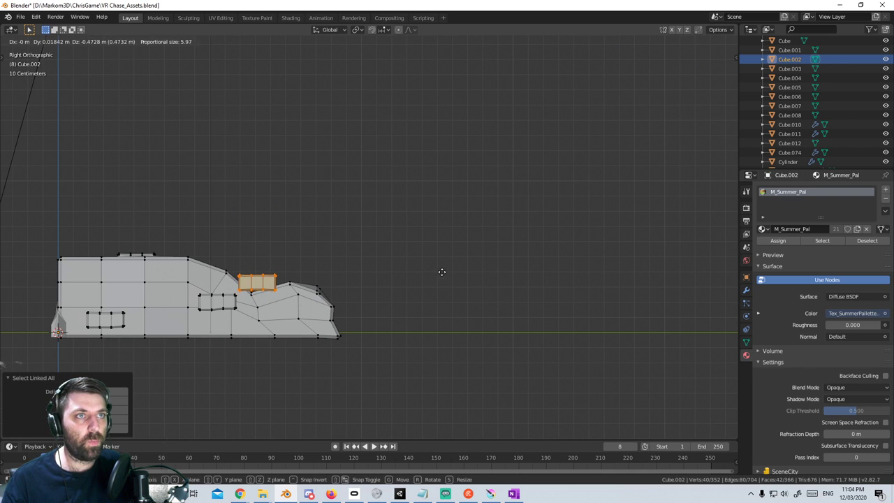
pyautogui.click(443, 261)
# Shift a detail piece along X and place the small box at the front end
pyautogui.moveTo(442, 261); pyautogui.dragTo(317, 305, button='middle')
pyautogui.press('g')
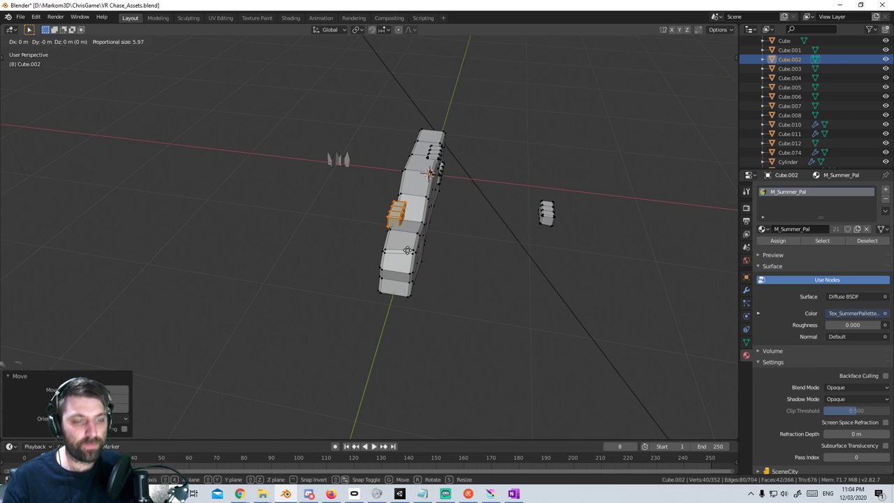
pyautogui.press('x')
pyautogui.click(417, 254)
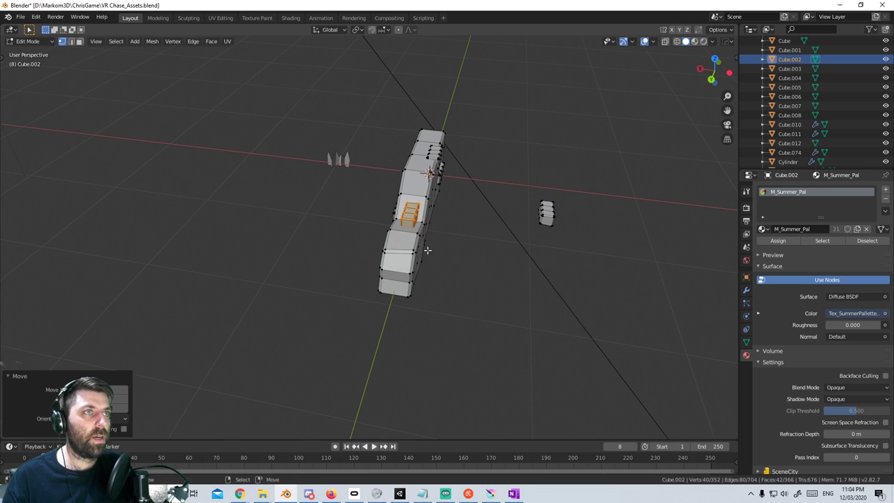
pyautogui.moveTo(424, 251); pyautogui.dragTo(428, 233, button='middle')
pyautogui.hotkey('ctrl', 'l')
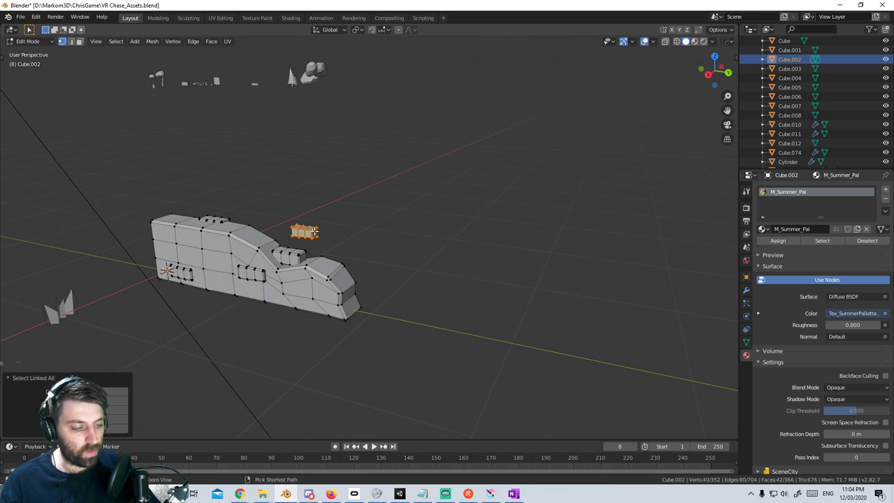
pyautogui.press('KP_7')
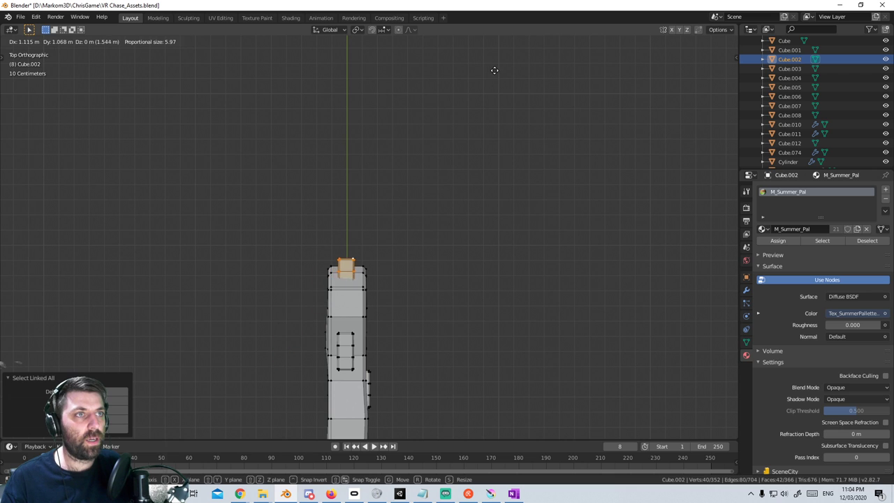
pyautogui.click(495, 70)
# Tilt the small box about 42 degrees and seat it on the front end
pyautogui.moveTo(484, 256)
pyautogui.mouseDown(button='middle')
pyautogui.moveTo(375, 242)
pyautogui.moveTo(386, 269)
pyautogui.mouseUp(button='middle')
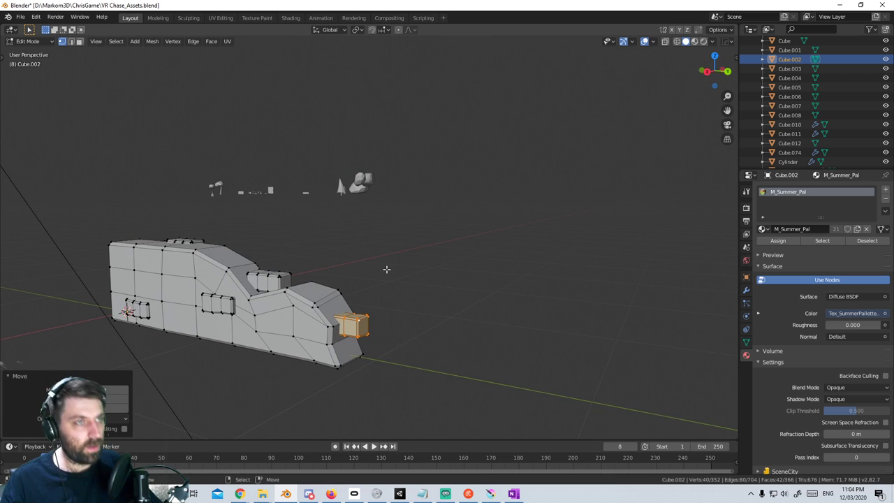
pyautogui.press('KP_3')
pyautogui.press('t')
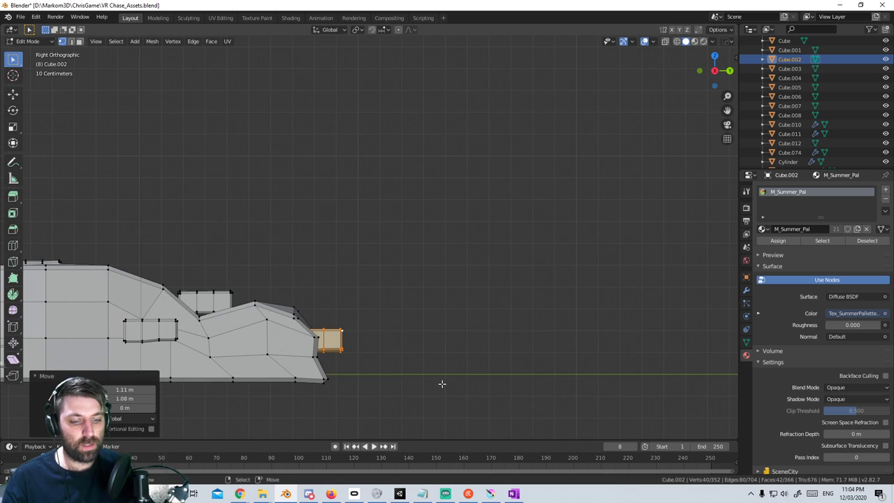
pyautogui.press('r')
pyautogui.click(406, 301)
pyautogui.press('g')
pyautogui.click(410, 301)
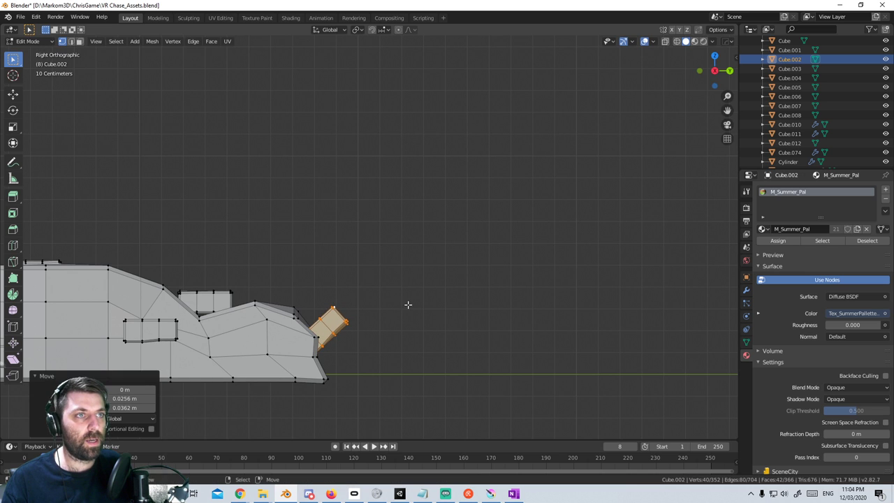
# Try moving the upper window box vertically, then cancel the move
pyautogui.scroll(-3, 355, 335)
pyautogui.keyDown('shift'); pyautogui.moveTo(355, 335); pyautogui.dragTo(398, 344, button='middle'); pyautogui.keyUp('shift')
pyautogui.scroll(2, 397, 344)
pyautogui.moveTo(344, 324); pyautogui.dragTo(258, 337, button='middle')
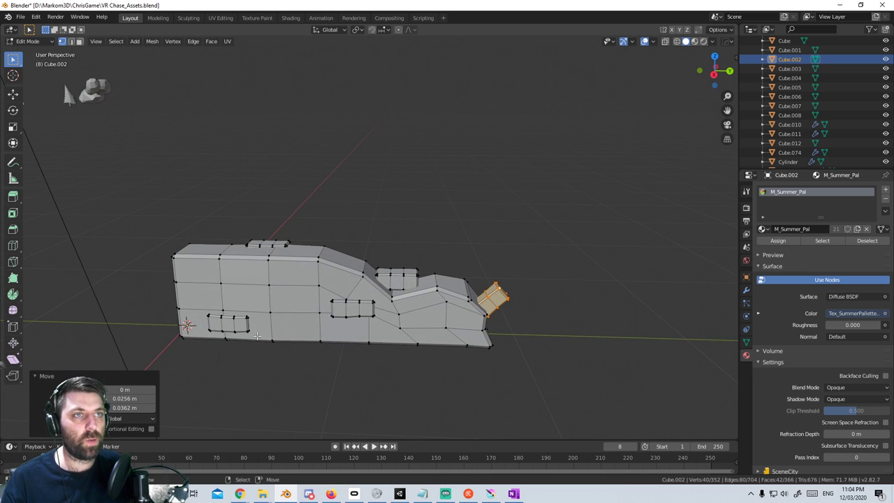
pyautogui.click(246, 319)
pyautogui.hotkey('ctrl', 'l')
pyautogui.press('g')
pyautogui.press('z')
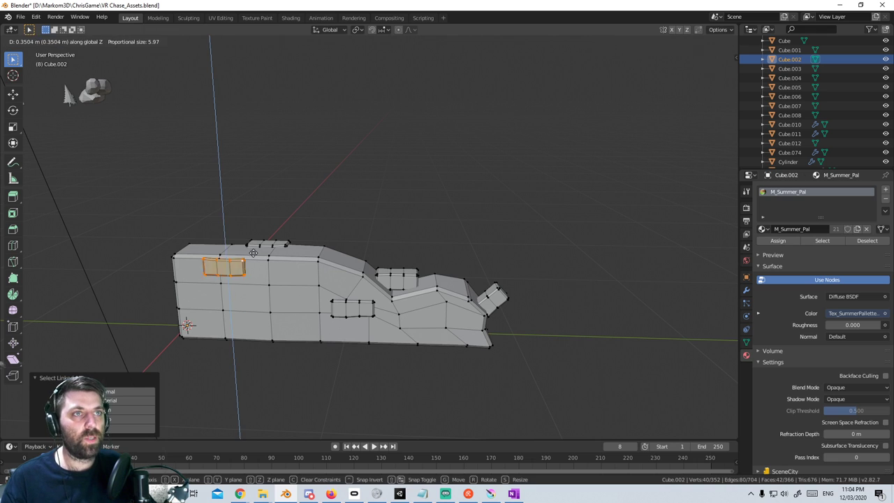
pyautogui.rightClick(254, 258)
# Slide the middle window box along the mesh's length
pyautogui.click(329, 312)
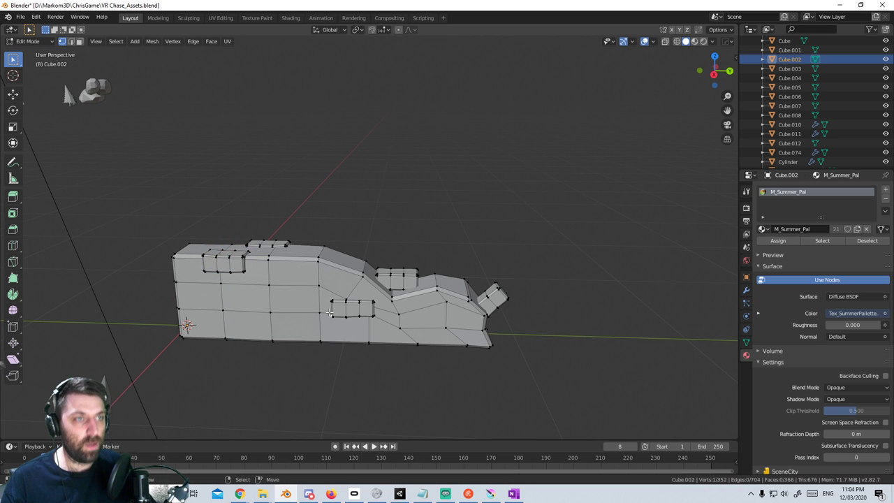
pyautogui.hotkey('ctrl', 'l')
pyautogui.press('g')
pyautogui.press('z')
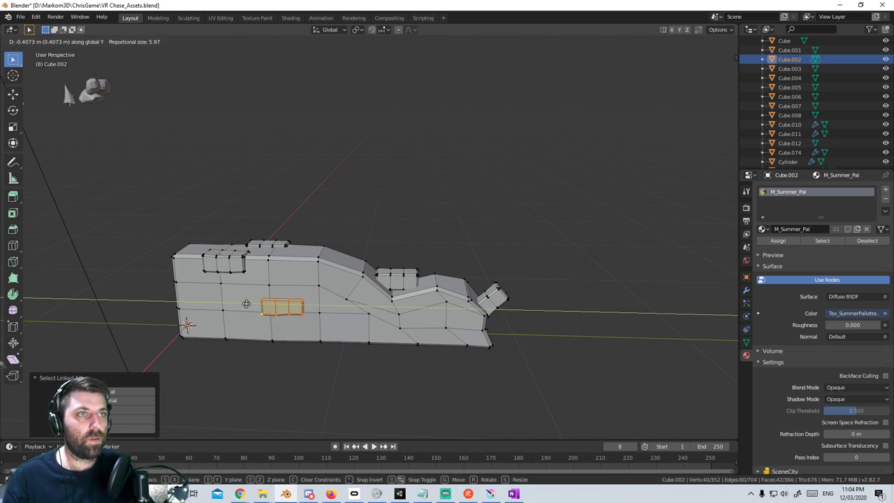
pyautogui.click(250, 309)
# Move the far-side window box 0.915 m along Y and 0.114 m lower
pyautogui.moveTo(307, 290)
pyautogui.mouseDown(button='middle')
pyautogui.moveTo(147, 276)
pyautogui.moveTo(494, 329)
pyautogui.mouseUp(button='middle')
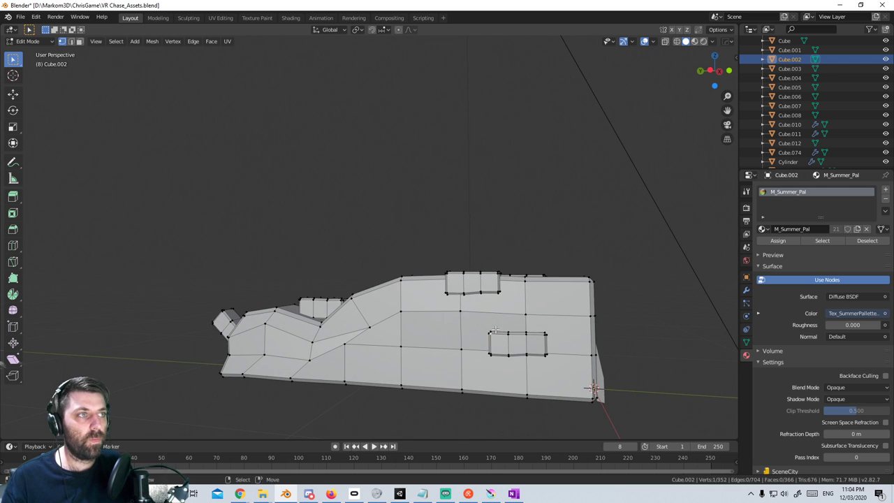
pyautogui.click(495, 330)
pyautogui.hotkey('ctrl', 'l')
pyautogui.press('g')
pyautogui.press('z')
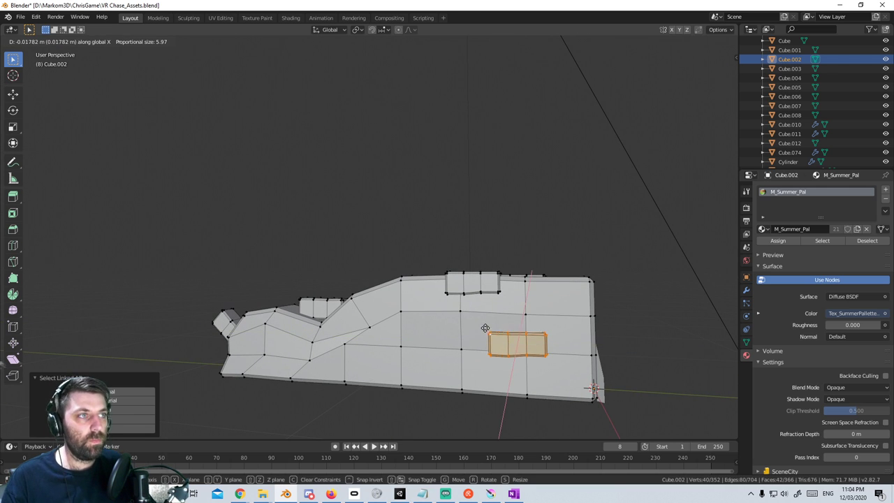
pyautogui.rightClick(484, 327)
pyautogui.press('g')
pyautogui.press('y')
pyautogui.click(342, 320)
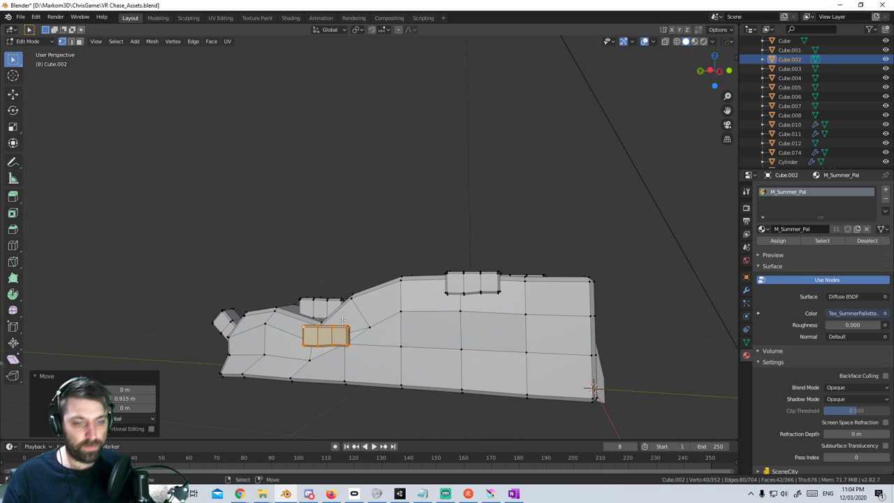
pyautogui.press('g')
pyautogui.press('z')
pyautogui.click(342, 423)
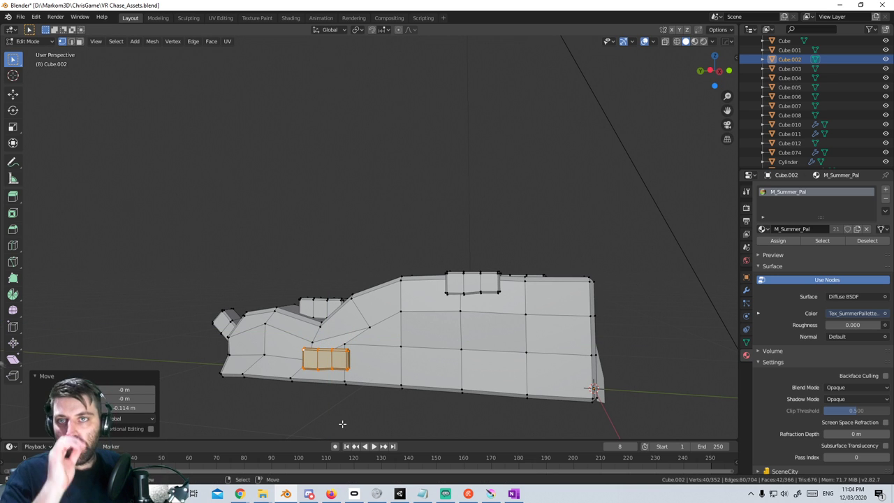
# Move the box on top 0.355 m further along in top view and return to Object Mode
pyautogui.moveTo(385, 377); pyautogui.dragTo(405, 272, button='middle')
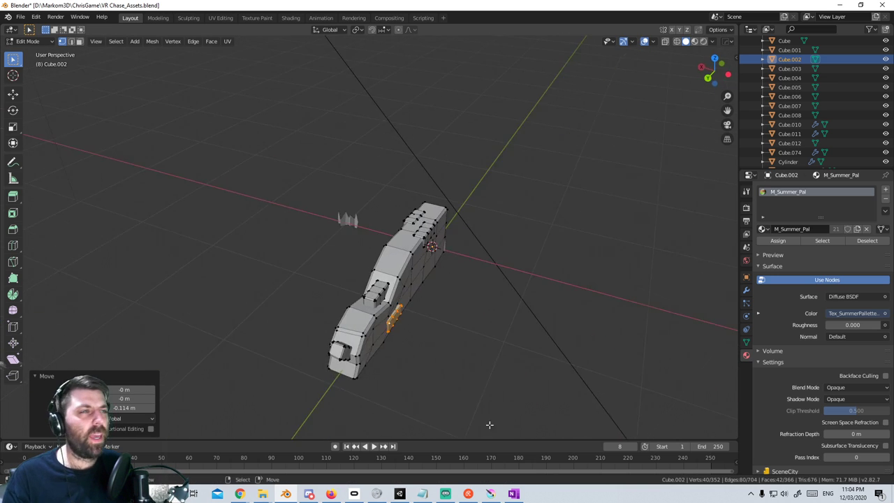
pyautogui.click(406, 272)
pyautogui.hotkey('ctrl', 'l')
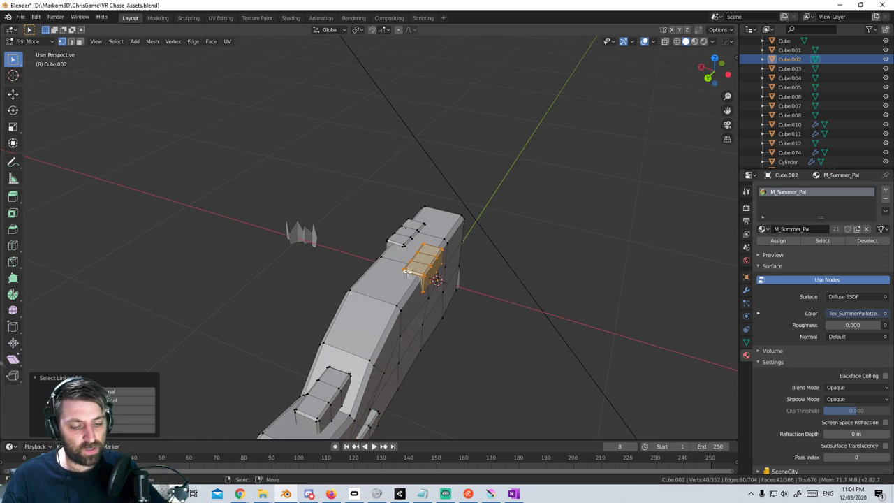
pyautogui.press('KP_7')
pyautogui.press('g')
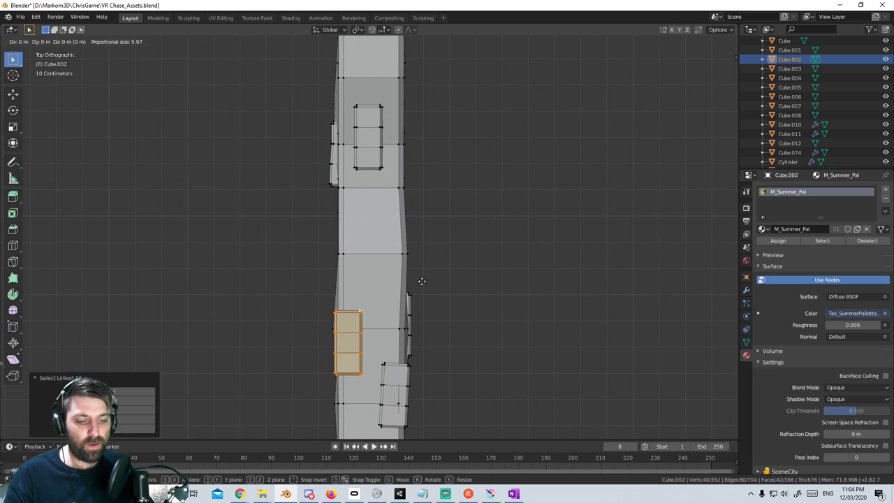
pyautogui.click(410, 203)
pyautogui.moveTo(411, 202)
pyautogui.mouseDown(button='middle')
pyautogui.moveTo(407, 301)
pyautogui.moveTo(473, 294)
pyautogui.mouseUp(button='middle')
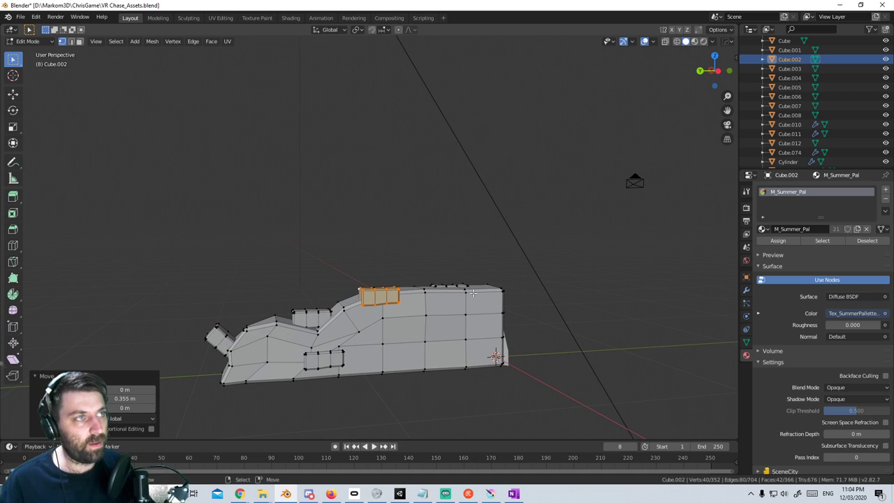
pyautogui.moveTo(426, 319)
pyautogui.mouseDown(button='middle')
pyautogui.moveTo(362, 317)
pyautogui.moveTo(389, 300)
pyautogui.moveTo(310, 224)
pyautogui.mouseUp(button='middle')
pyautogui.press('Tab')
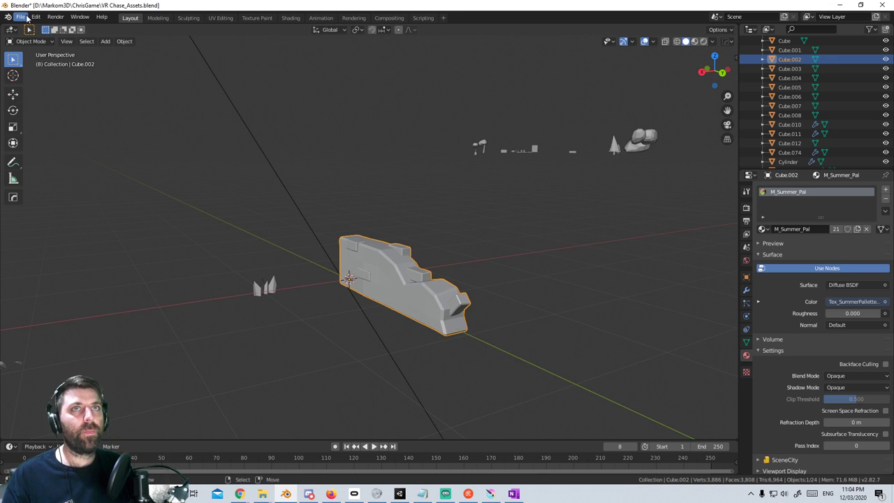
# Briefly check the mesh in Edit Mode and orbit around it
pyautogui.click(20, 16)
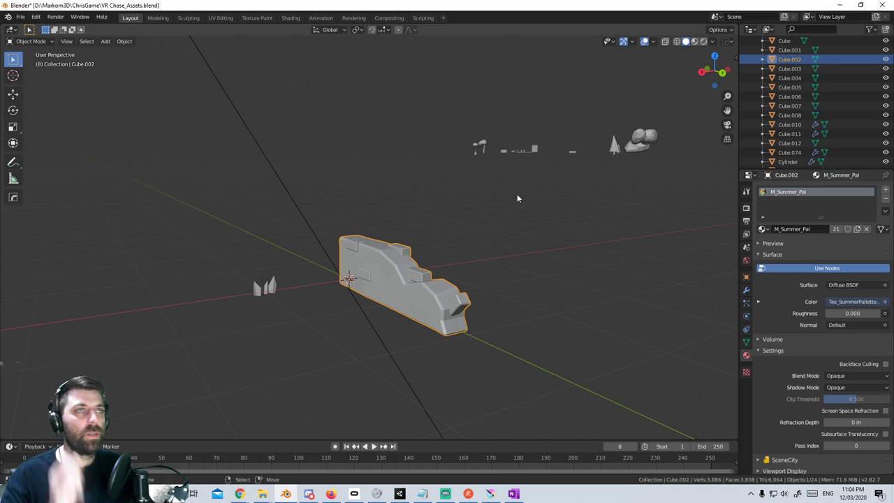
pyautogui.press('Tab')
pyautogui.moveTo(470, 265); pyautogui.dragTo(208, 62, button='middle')
pyautogui.press('Tab')
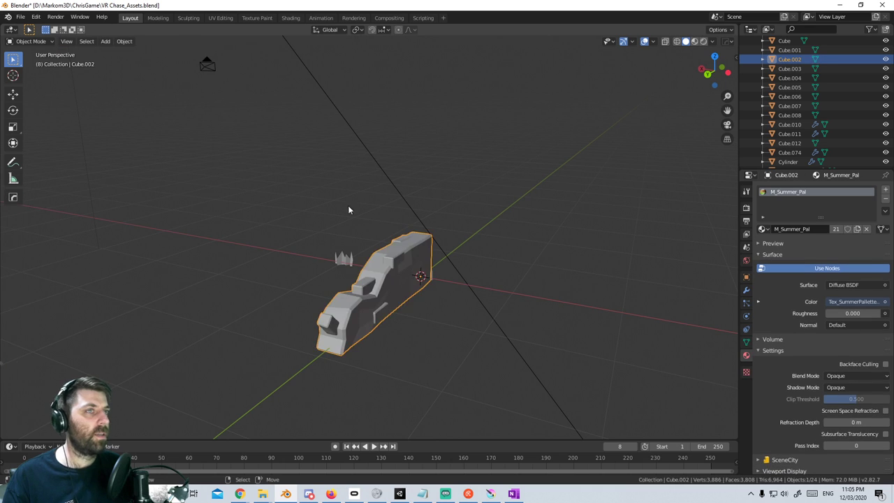
pyautogui.moveTo(348, 206); pyautogui.dragTo(108, 79, button='middle')
# Export Cube.002 as SM_StoneWall_Low_2_C.fbx into the Models folder
pyautogui.click(20, 17)
pyautogui.moveTo(34, 152)
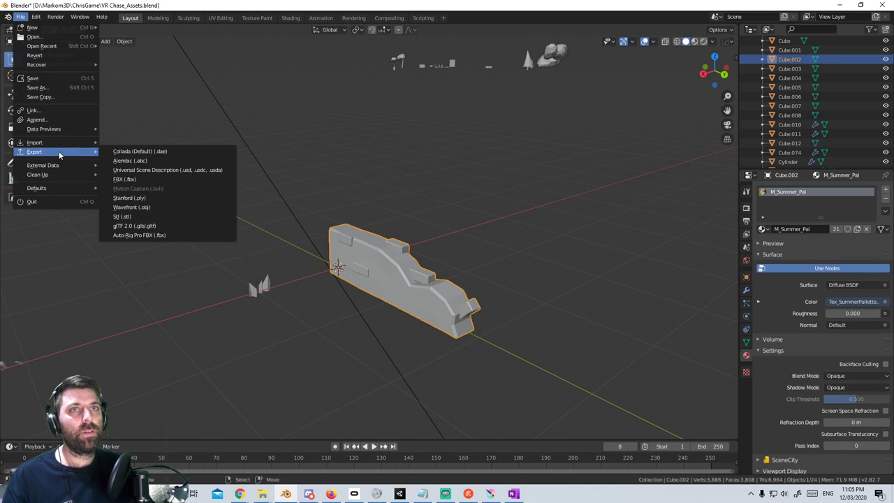
pyautogui.click(147, 179)
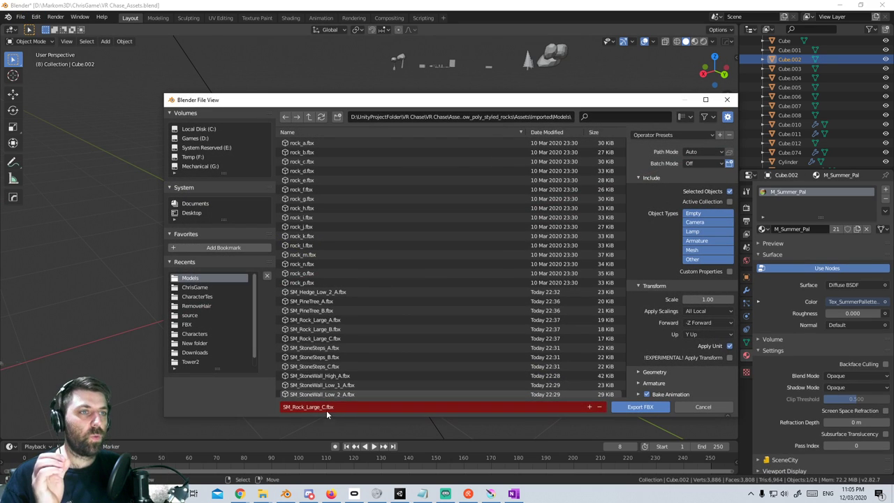
pyautogui.scroll(-2, 332, 396)
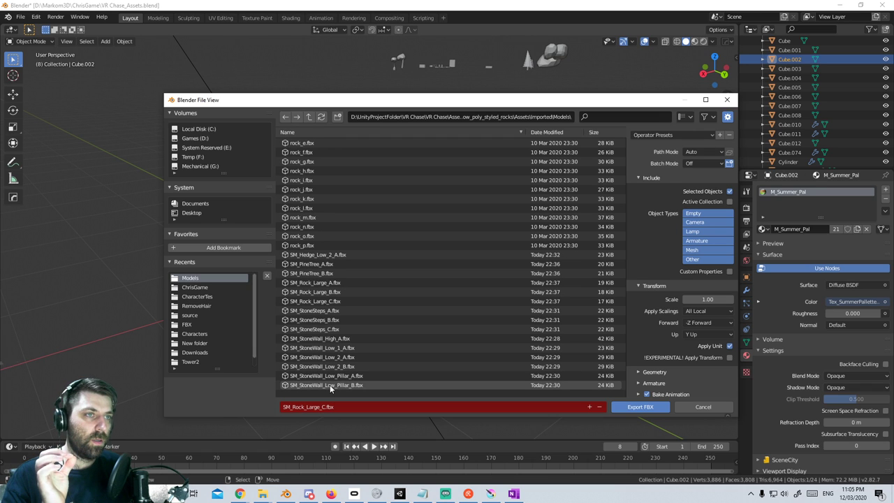
pyautogui.click(328, 366)
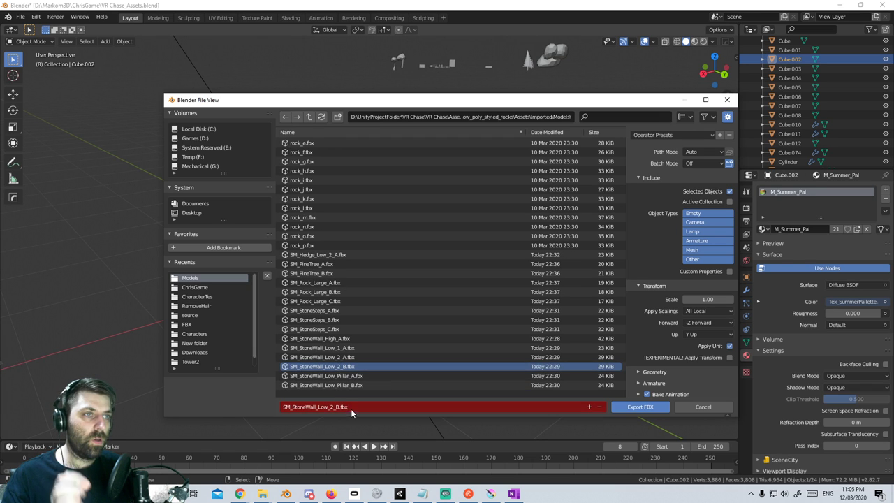
pyautogui.click(328, 357)
pyautogui.click(337, 406)
pyautogui.write('C')
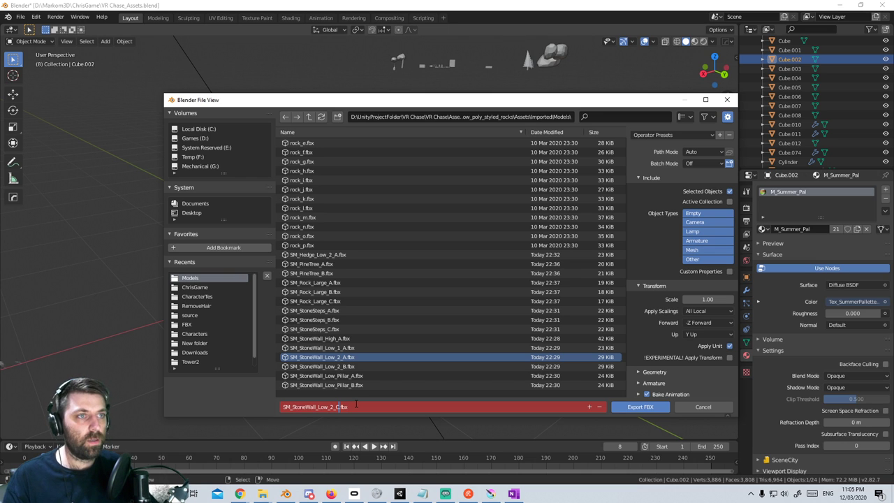
pyautogui.click(638, 406)
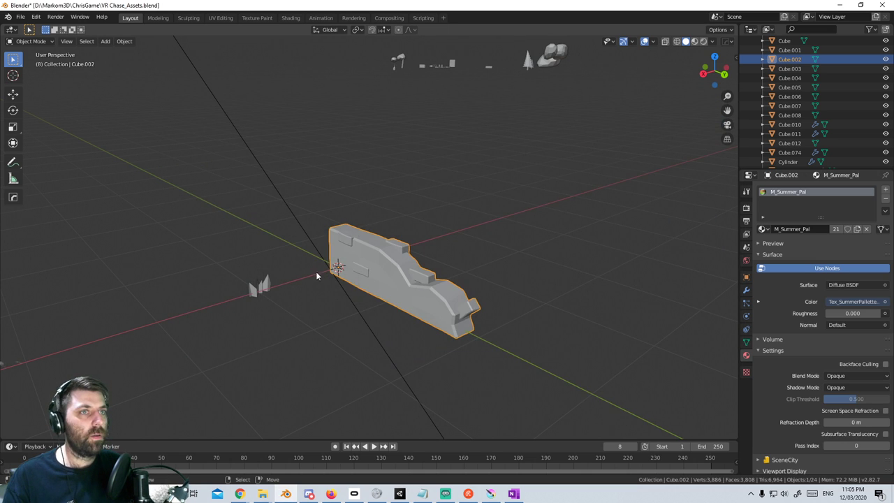
pyautogui.click(260, 287)
# Select the flame-shaped grass mesh among the scene objects
pyautogui.moveTo(273, 287)
pyautogui.mouseDown(button='middle')
pyautogui.moveTo(369, 310)
pyautogui.moveTo(336, 313)
pyautogui.mouseUp(button='middle')
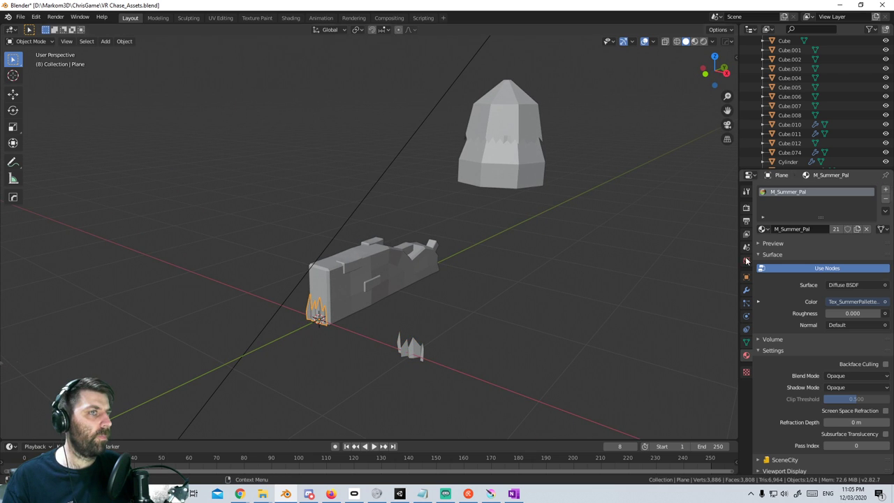
pyautogui.click(403, 347)
pyautogui.click(314, 316)
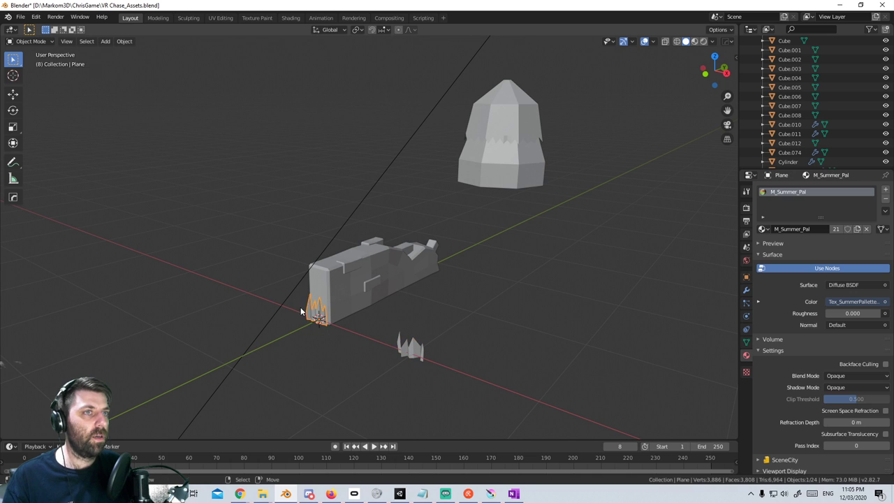
pyautogui.click(314, 315)
pyautogui.click(314, 318)
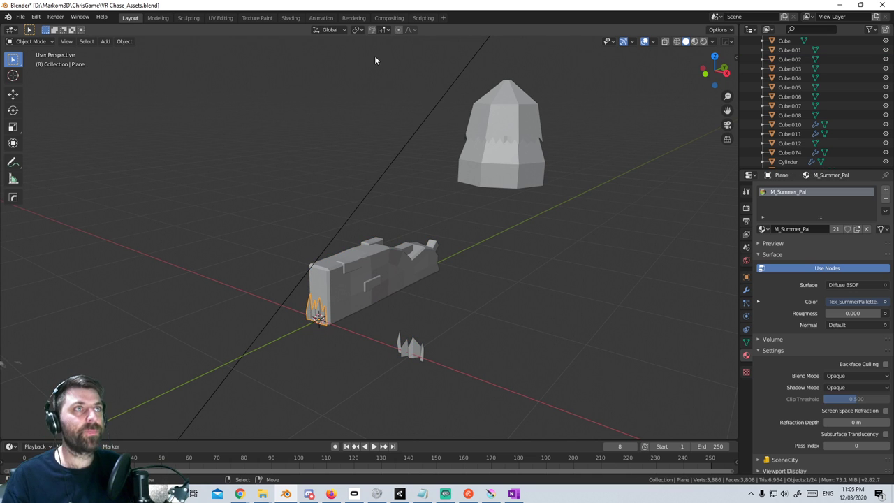
# Unwrap all of the grass plane's faces in the UV Editing workspace and reselect it for export
pyautogui.click(220, 17)
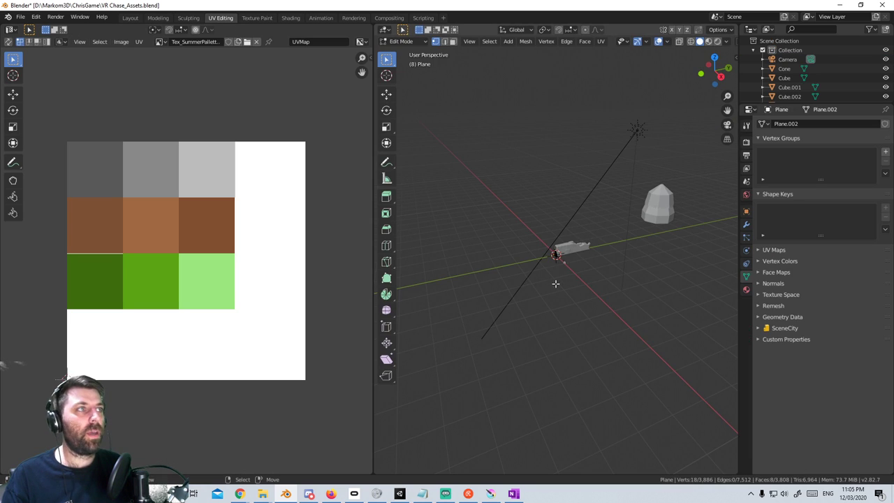
pyautogui.moveTo(555, 284); pyautogui.dragTo(576, 262, button='middle')
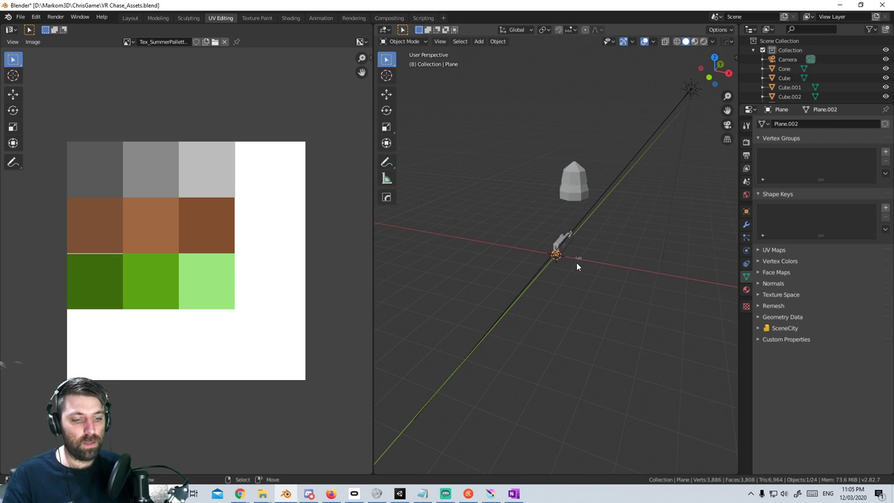
pyautogui.scroll(2, 561, 255)
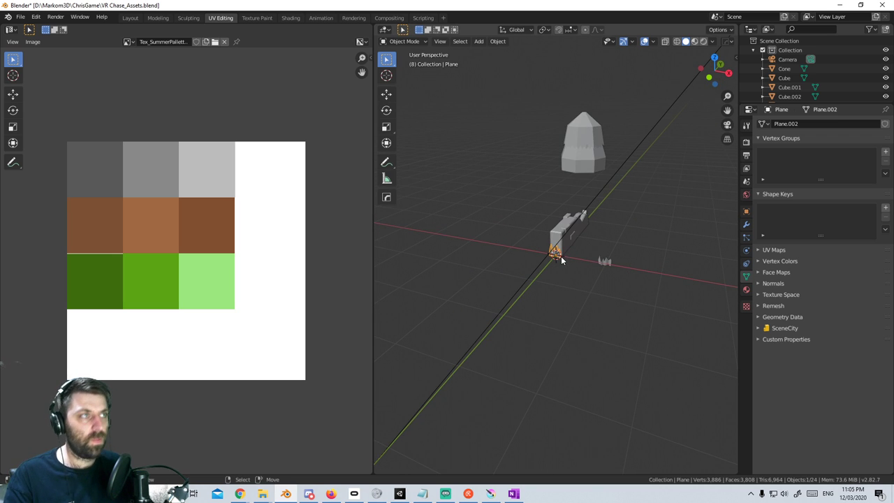
pyautogui.press('Tab')
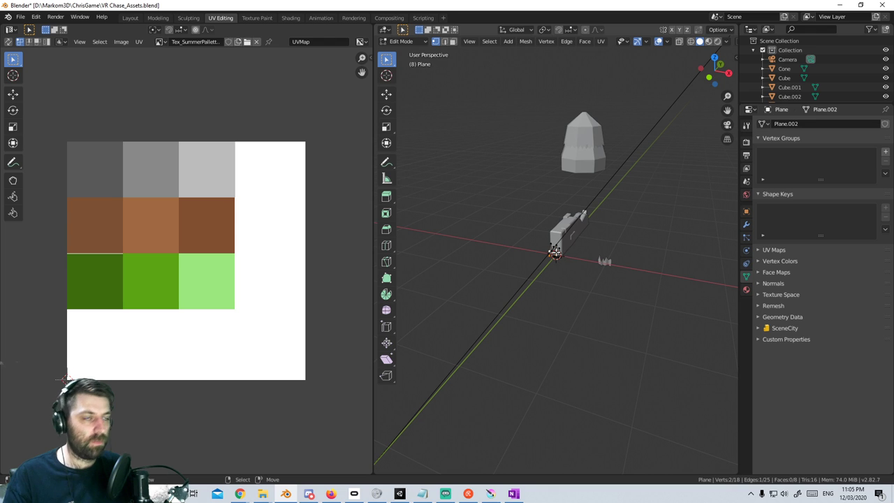
pyautogui.press('a')
pyautogui.press('u')
pyautogui.press('Tab')
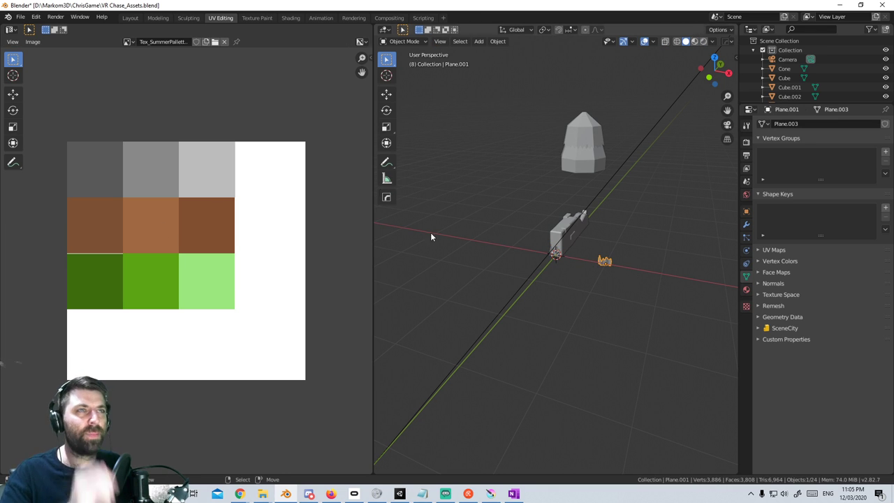
pyautogui.click(555, 251)
pyautogui.click(21, 16)
pyautogui.moveTo(35, 151)
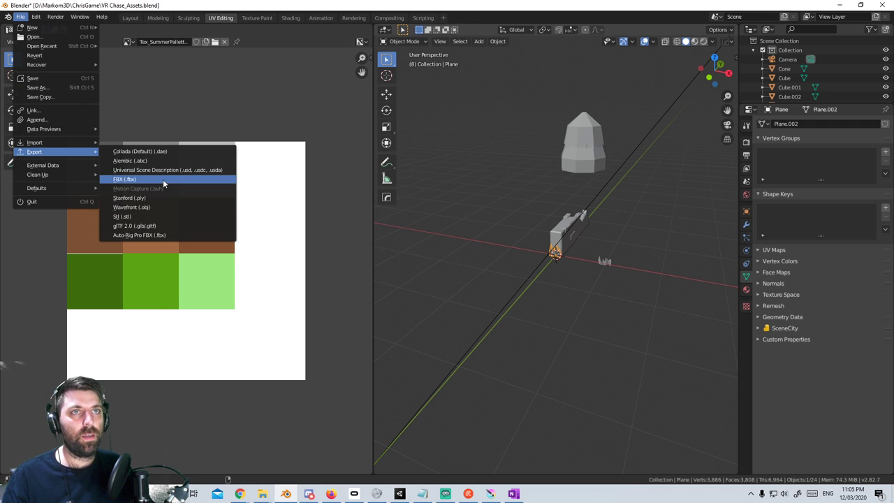
# Export the grass plane as SM_Grass_A.fbx
pyautogui.click(163, 179)
pyautogui.click(332, 409)
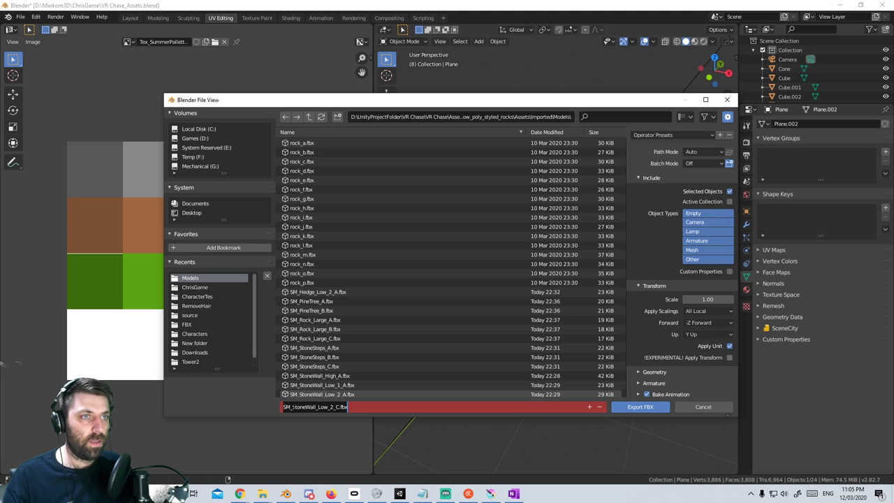
pyautogui.hotkey('ctrl', 'a')
pyautogui.write('SM_Gr')
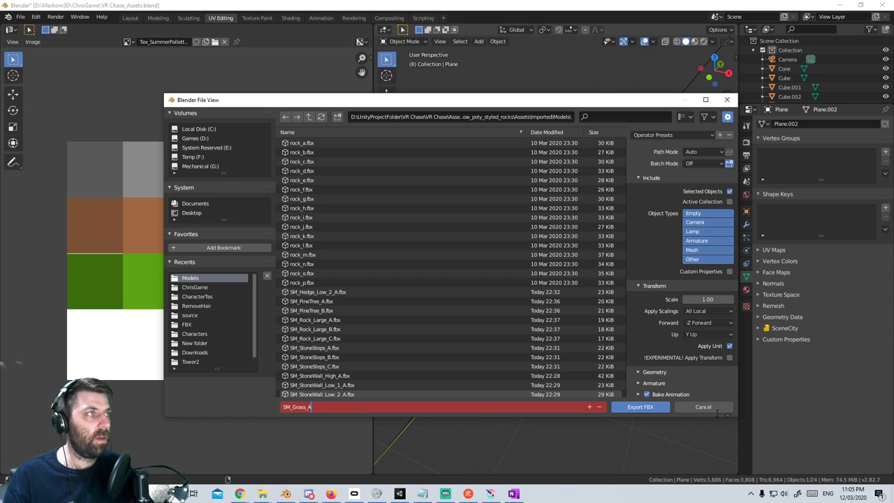
pyautogui.press('Return')
# Export the crown-shaped grass object as SM_Grass_B.fbx
pyautogui.click(612, 263)
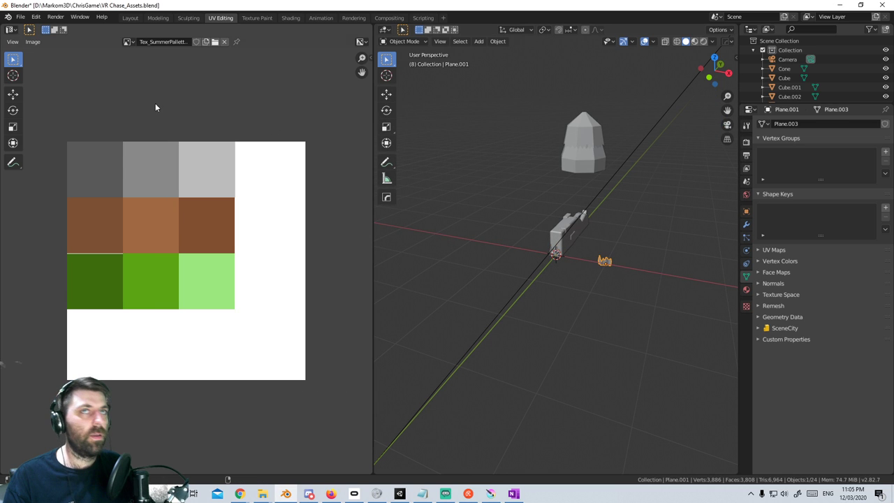
pyautogui.click(20, 17)
pyautogui.moveTo(34, 152)
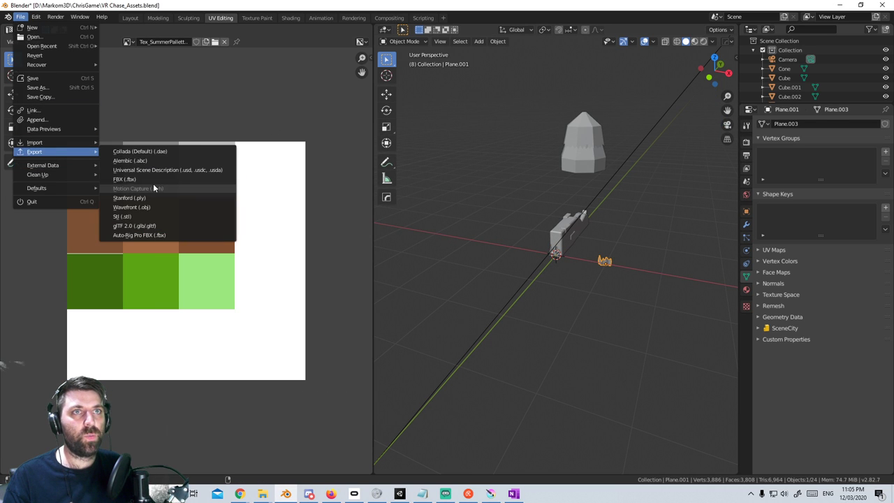
pyautogui.click(150, 187)
pyautogui.click(306, 409)
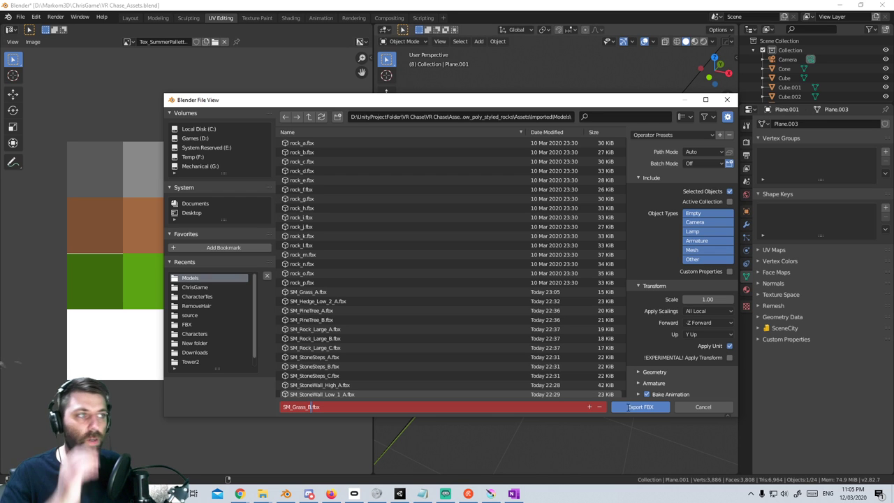
pyautogui.press('Return')
pyautogui.click(627, 407)
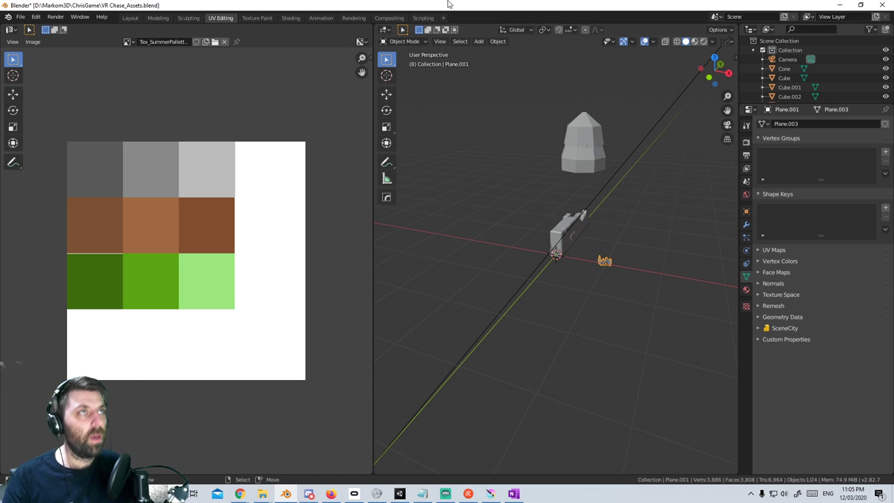
# Return to the Layout workspace and look through the sidebar tabs (Item, Tool, View, HardOps, KIT OPS)
pyautogui.click(130, 17)
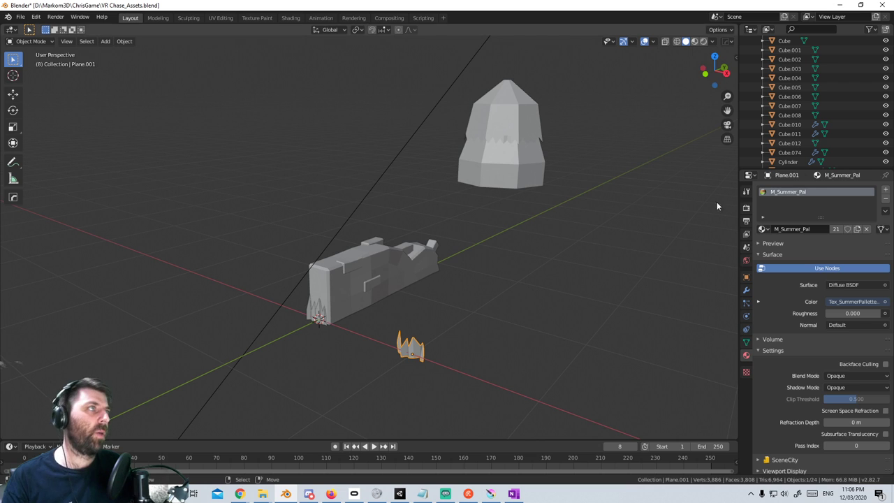
pyautogui.click(732, 395)
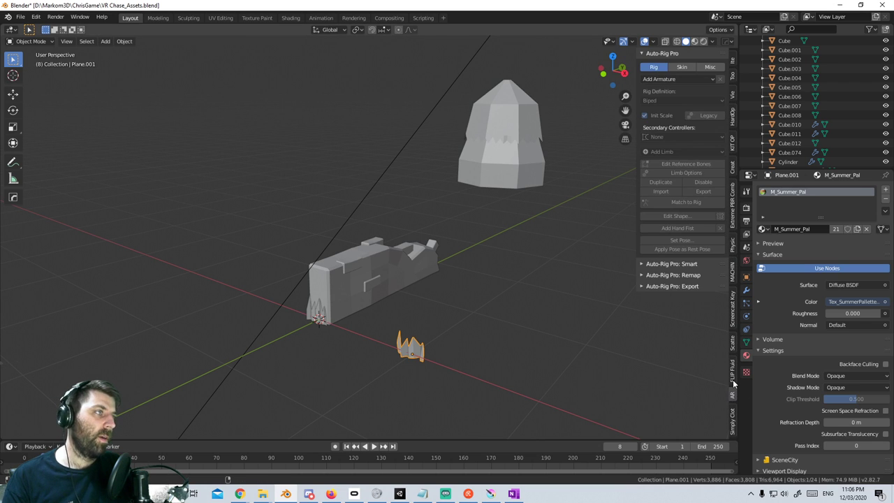
pyautogui.click(732, 379)
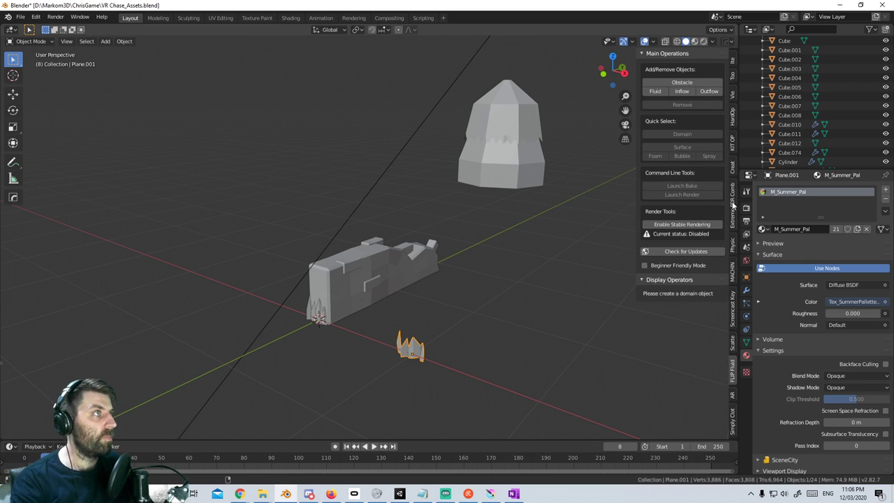
pyautogui.click(731, 67)
pyautogui.click(730, 73)
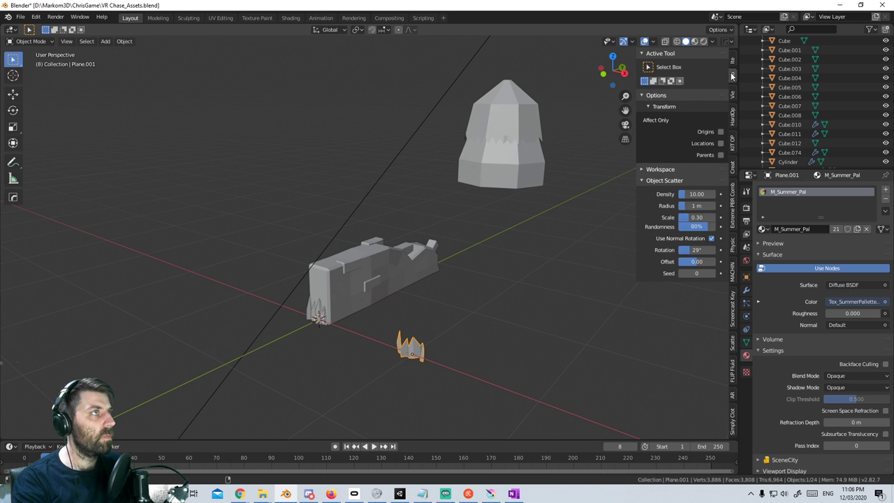
pyautogui.click(732, 98)
pyautogui.click(733, 110)
pyautogui.click(732, 143)
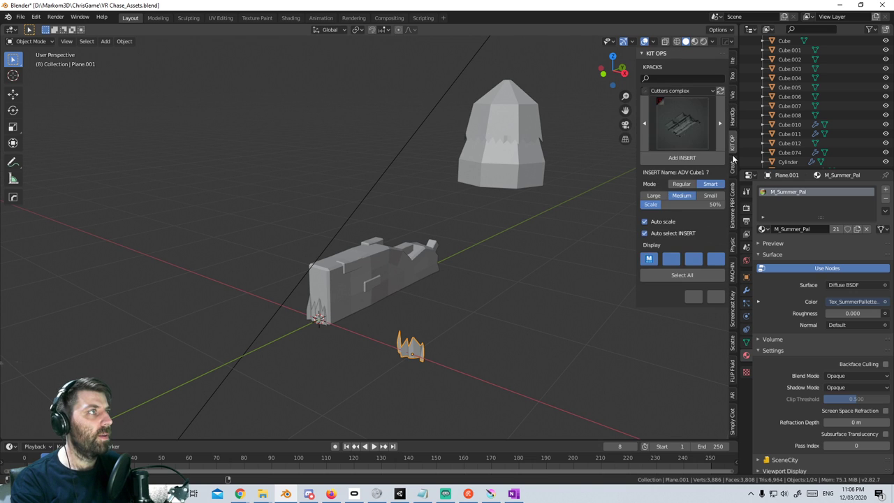
# Keep browsing the sidebar tabs until the Screencast Keys settings appear
pyautogui.click(733, 165)
pyautogui.click(733, 188)
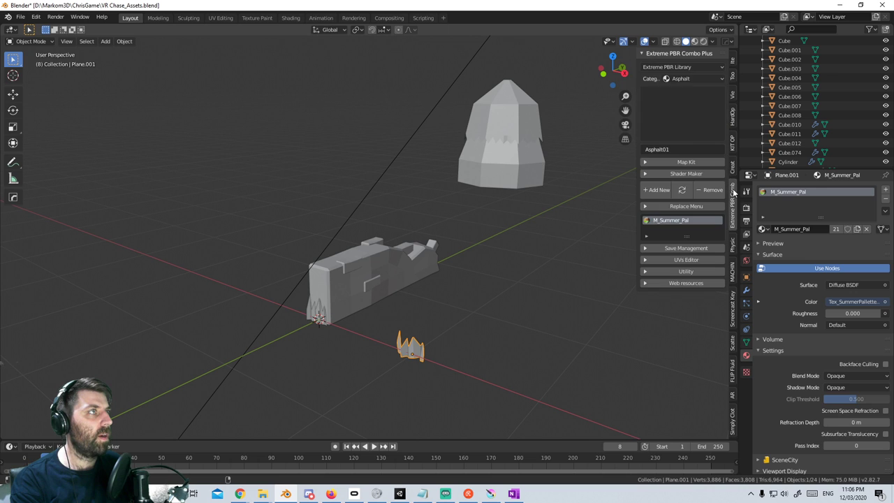
pyautogui.click(730, 91)
pyautogui.click(733, 77)
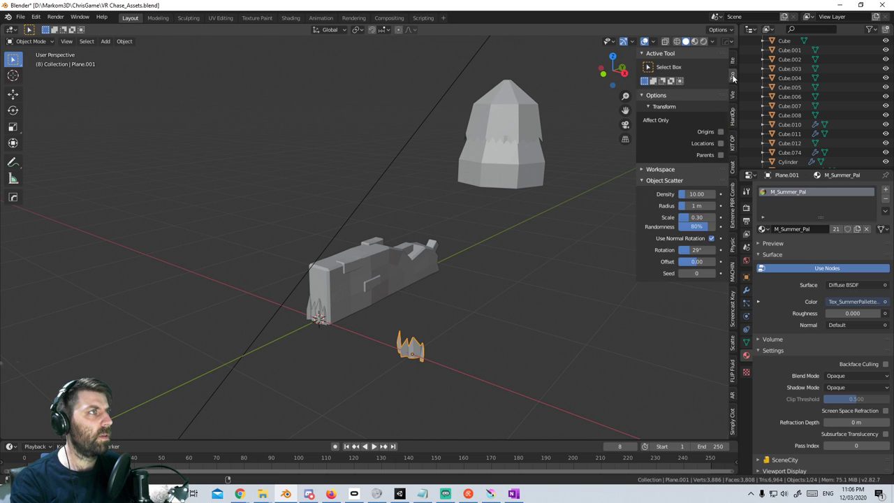
pyautogui.click(734, 56)
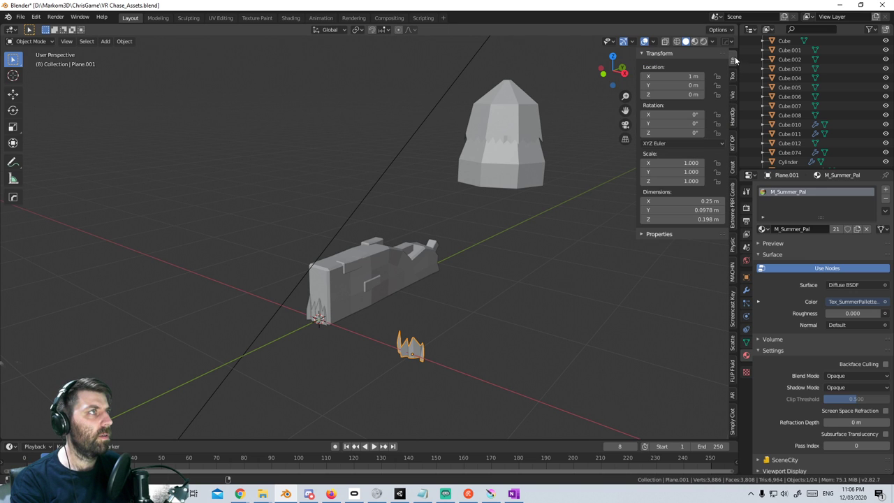
pyautogui.click(733, 427)
pyautogui.click(732, 396)
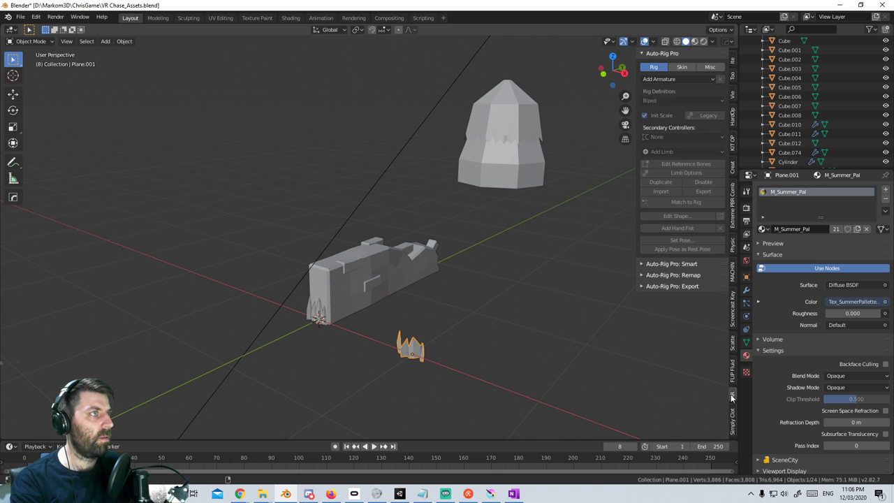
pyautogui.click(731, 372)
pyautogui.click(733, 341)
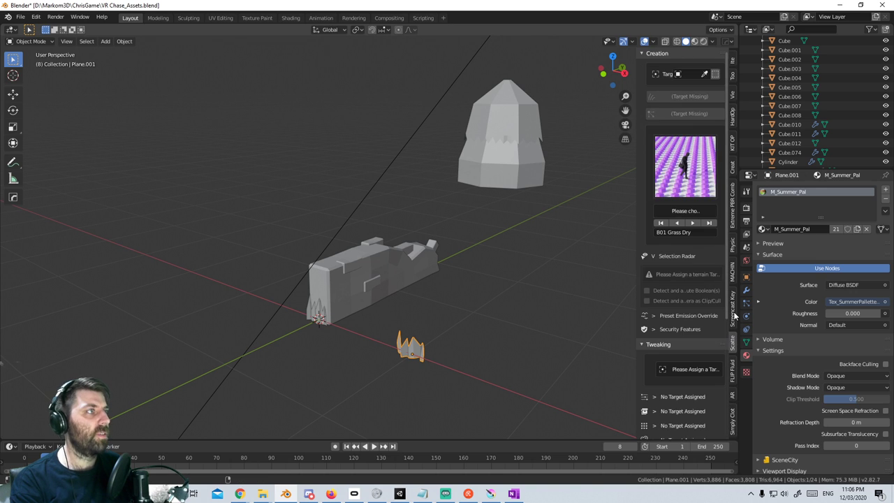
pyautogui.click(734, 318)
# Enable Screencast Keys and check it by moving the crown grass object
pyautogui.click(649, 54)
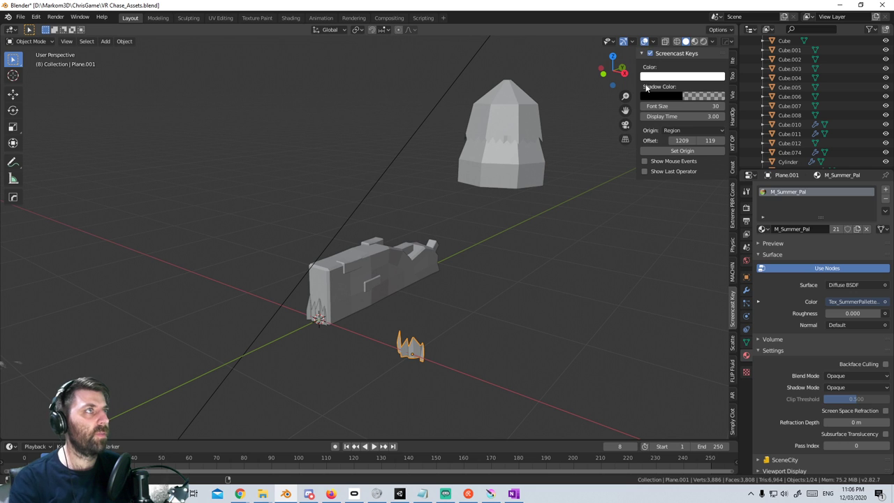
pyautogui.moveTo(461, 349)
pyautogui.mouseDown(button='middle')
pyautogui.moveTo(406, 356)
pyautogui.moveTo(425, 347)
pyautogui.mouseUp(button='middle')
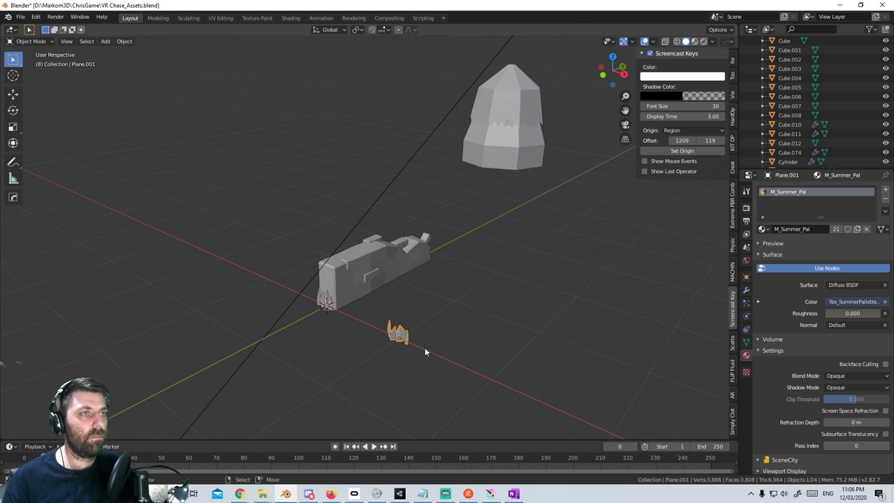
pyautogui.press('g')
pyautogui.click(419, 366)
pyautogui.scroll(2, 421, 370)
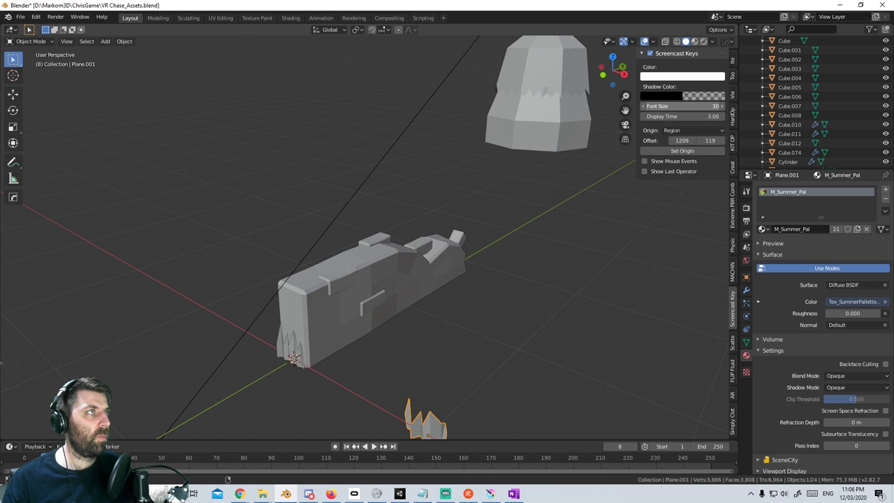
# Raise the Screencast Keys font size to 48 and test it by moving the crown grass
pyautogui.moveTo(681, 106); pyautogui.dragTo(705, 105)
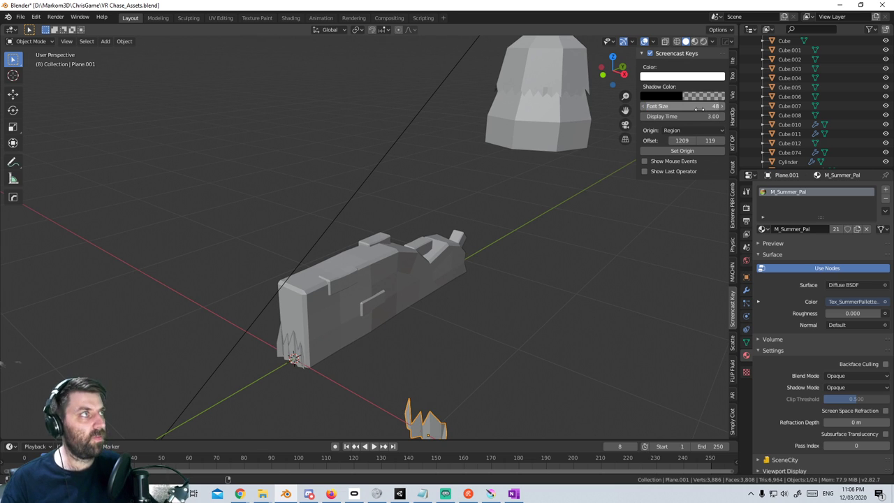
pyautogui.press('g')
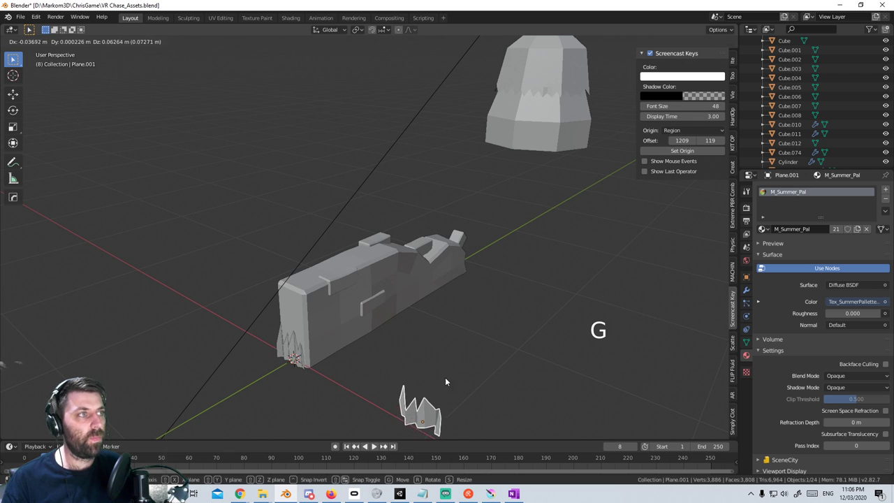
pyautogui.click(444, 378)
pyautogui.scroll(-2, 442, 380)
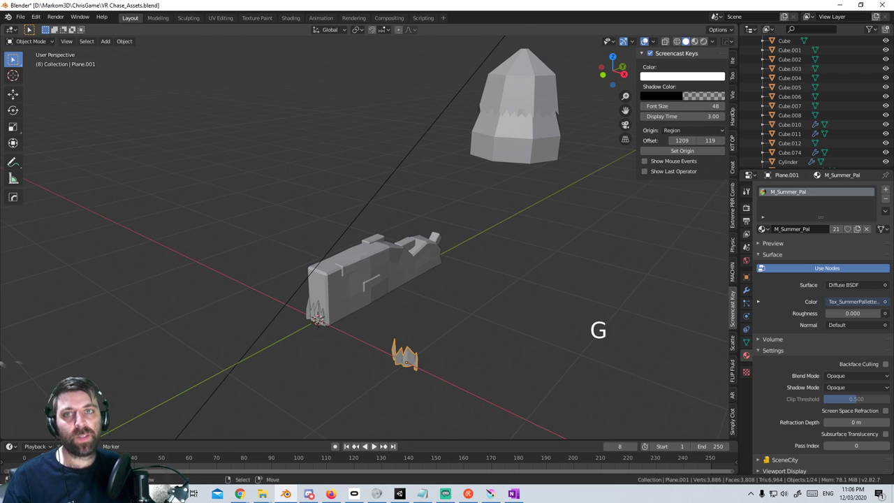
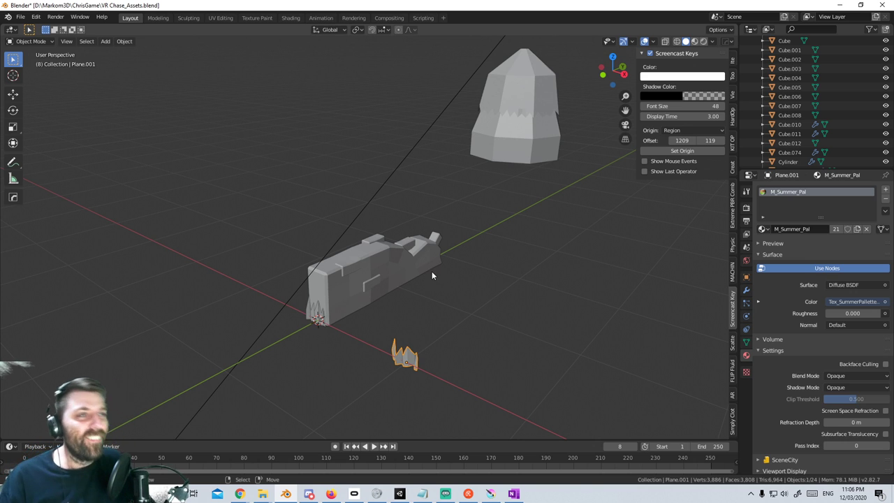
# Select the cone (Cylinder.002) in Blender, then bring up the TexturesThing.kra palette in Krita
pyautogui.moveTo(430, 277)
pyautogui.mouseDown(button='middle')
pyautogui.moveTo(448, 309)
pyautogui.moveTo(408, 302)
pyautogui.moveTo(352, 316)
pyautogui.mouseUp(button='middle')
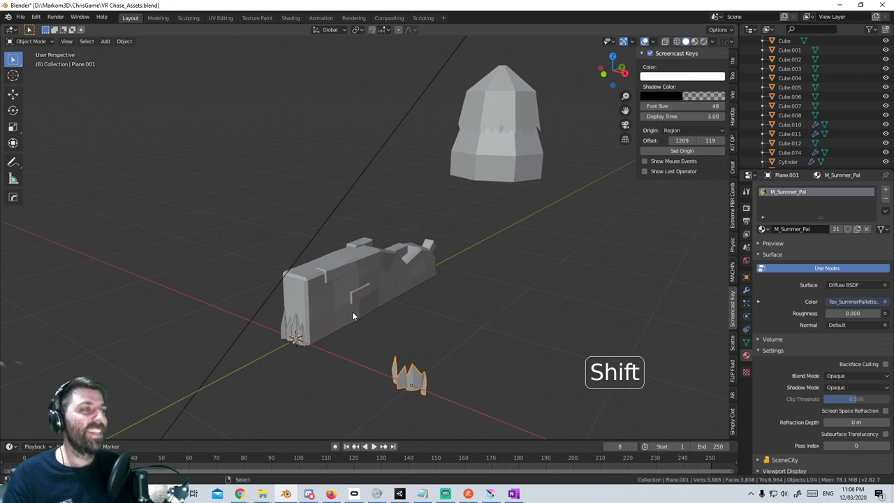
pyautogui.click(491, 145)
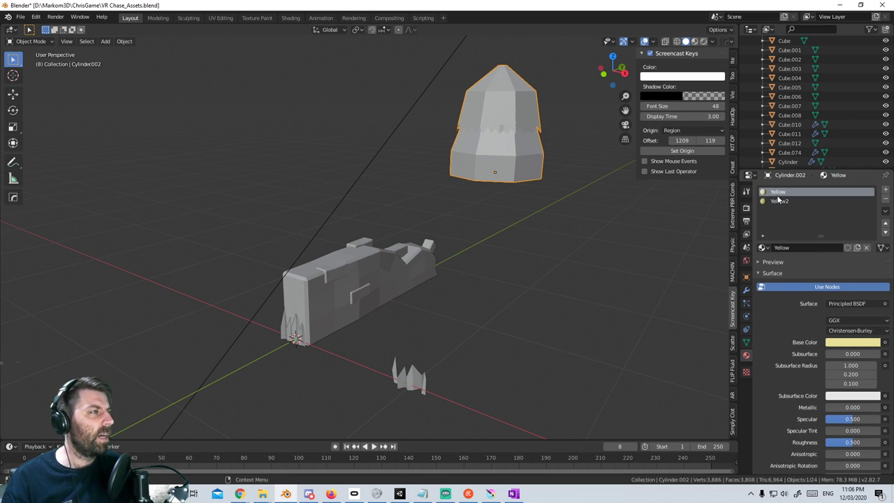
pyautogui.click(491, 494)
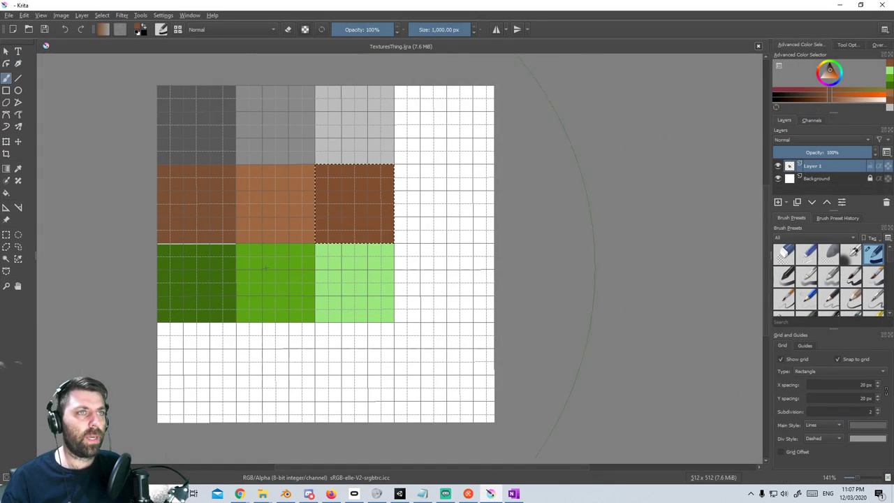
# Set the foreground colour to olive and fill a rectangular selection, then undo that fill
pyautogui.click(7, 235)
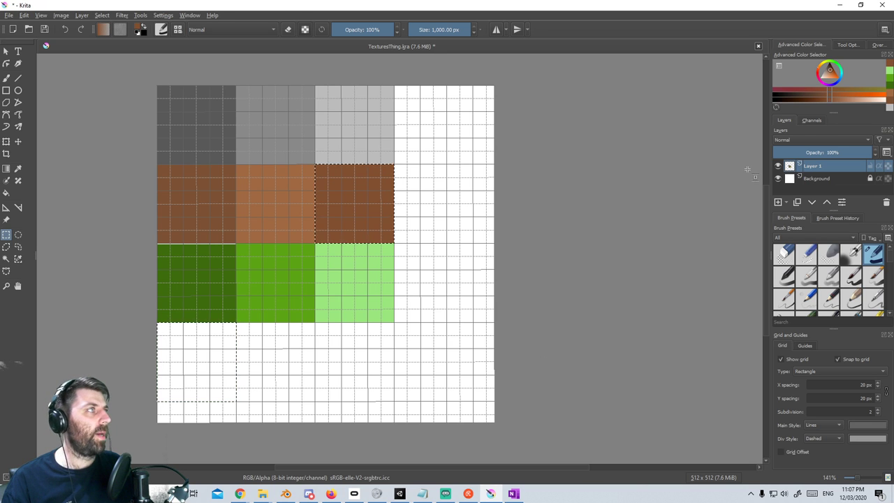
pyautogui.click(139, 29)
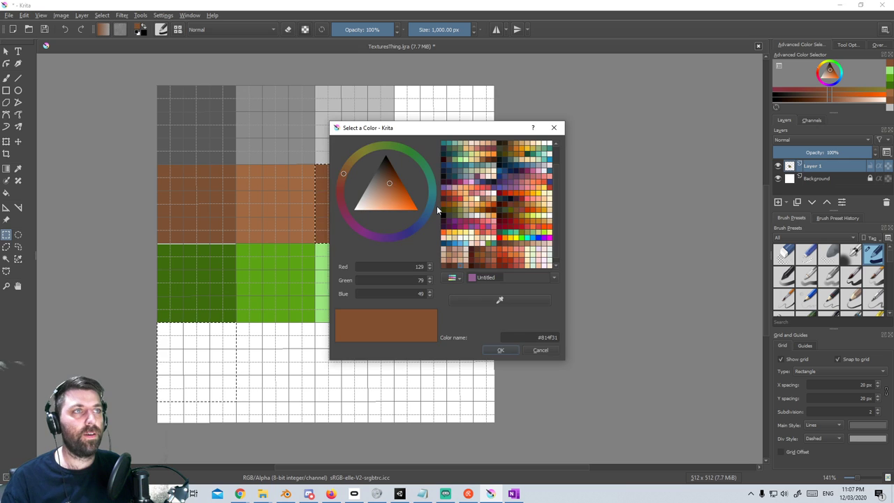
pyautogui.moveTo(362, 159); pyautogui.dragTo(365, 149)
pyautogui.moveTo(381, 183)
pyautogui.mouseDown()
pyautogui.moveTo(388, 210)
pyautogui.moveTo(389, 192)
pyautogui.mouseUp()
pyautogui.click(505, 348)
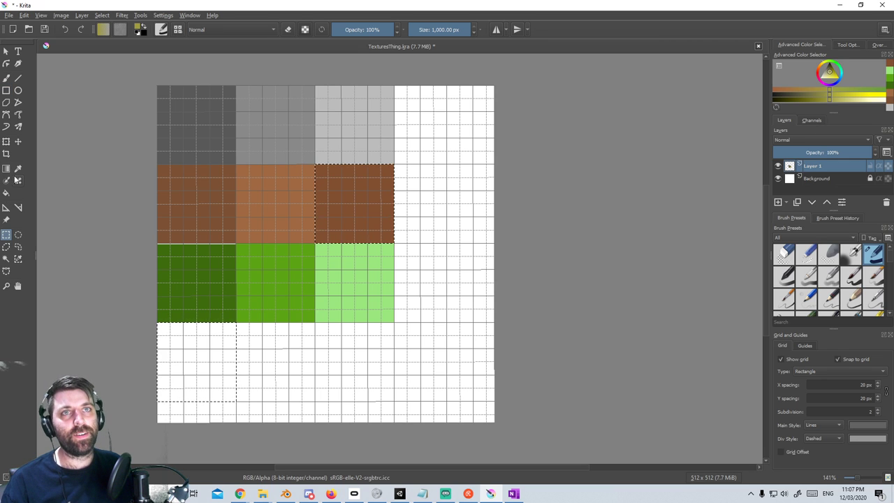
pyautogui.click(5, 79)
pyautogui.click(208, 209)
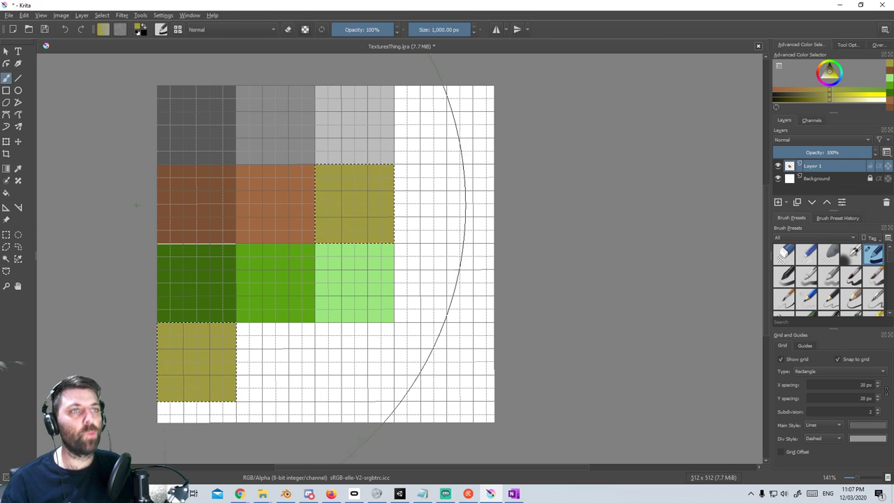
pyautogui.hotkey('ctrl', 'z')
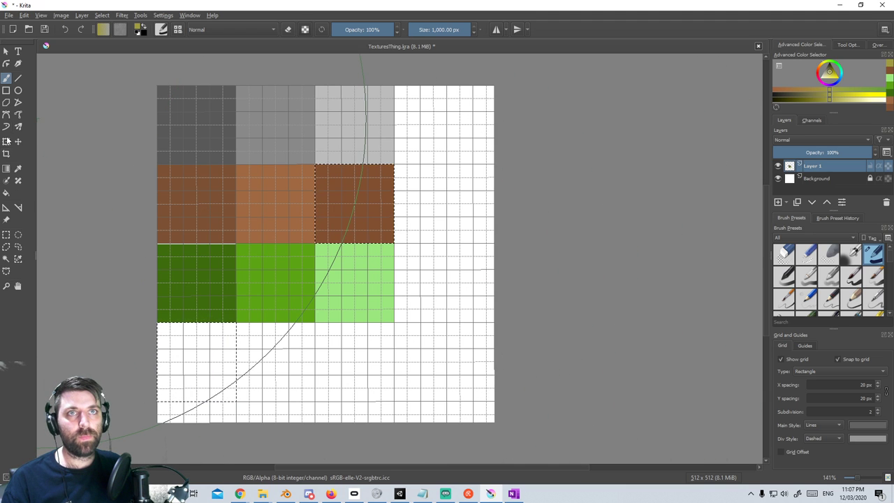
# Fill only the empty cell below dark green with olive, then select the square to its right
pyautogui.click(5, 235)
pyautogui.moveTo(408, 151); pyautogui.dragTo(260, 274)
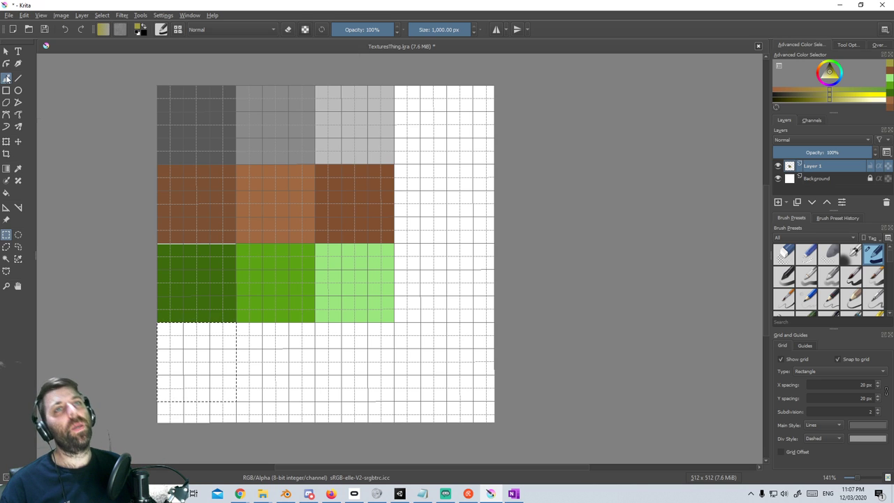
pyautogui.click(6, 78)
pyautogui.click(167, 196)
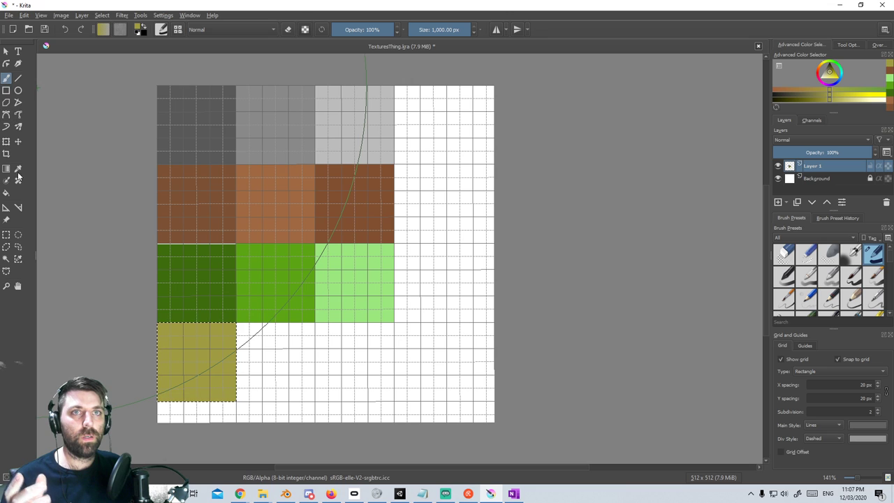
pyautogui.click(5, 234)
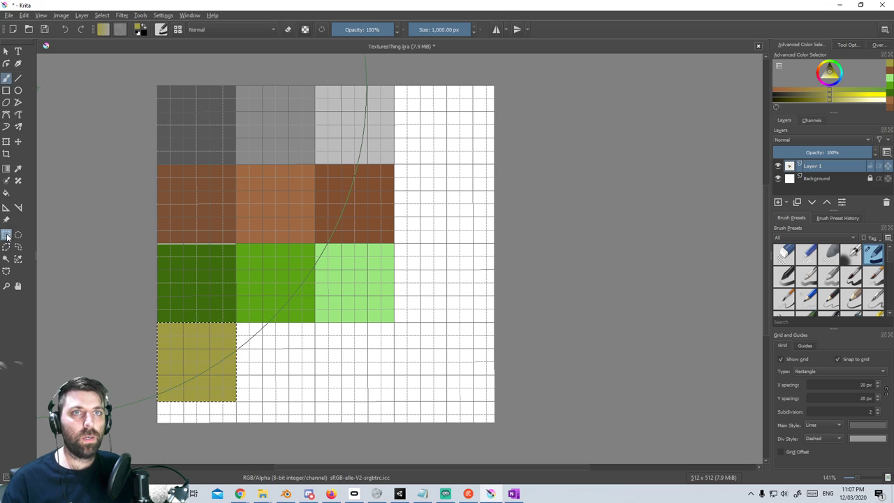
pyautogui.click(272, 355)
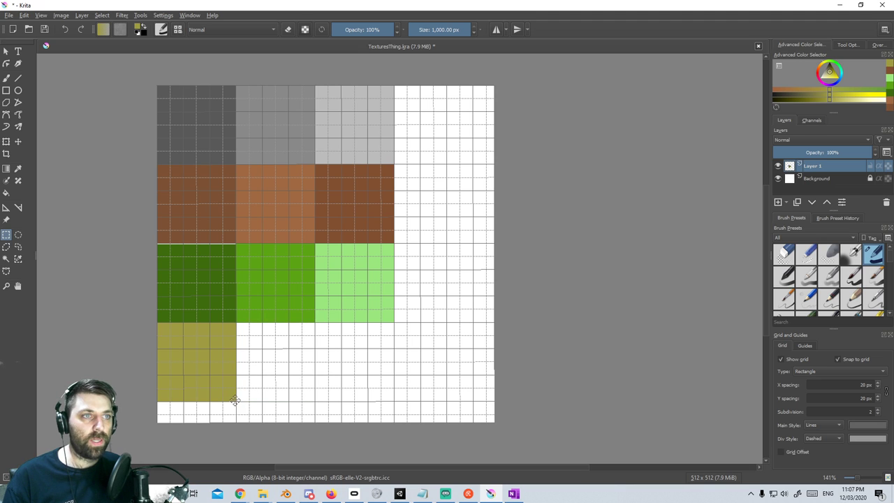
pyautogui.moveTo(236, 400); pyautogui.dragTo(315, 323)
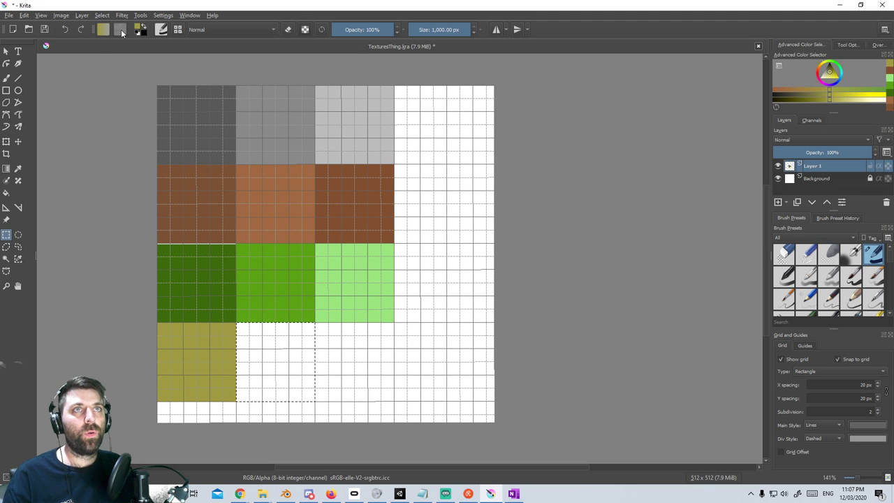
# Fill the selected square with a pale yellow lightened from the olive and save TexturesThing.kra
pyautogui.click(103, 30)
pyautogui.moveTo(388, 192); pyautogui.dragTo(383, 213)
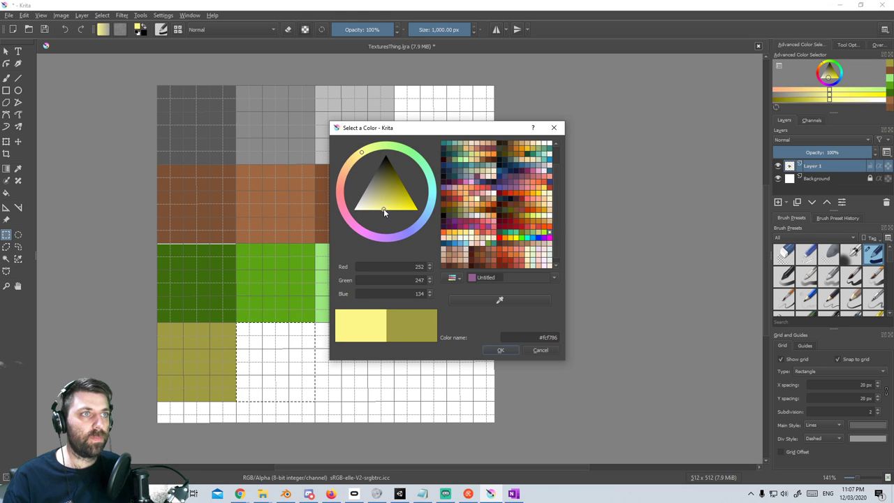
pyautogui.click(517, 351)
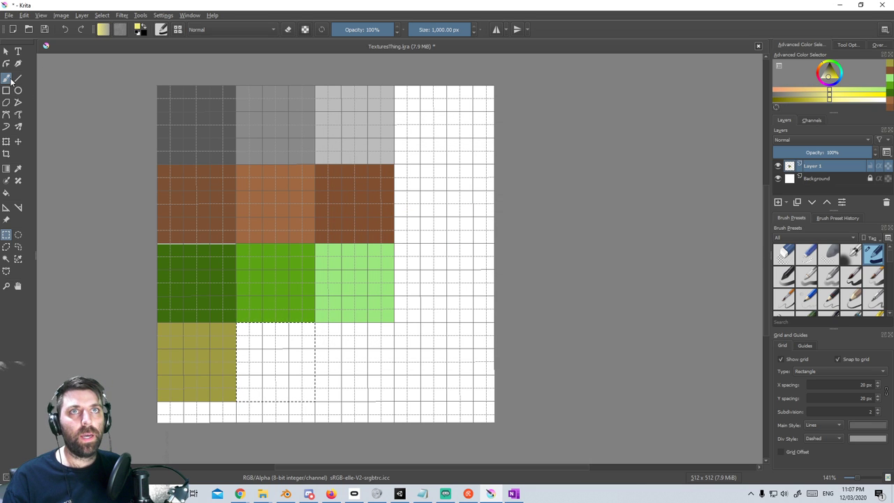
pyautogui.click(235, 329)
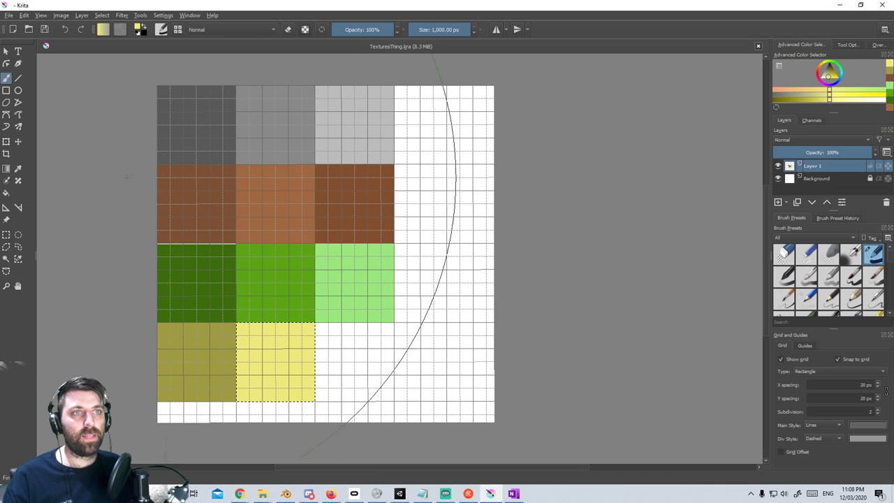
pyautogui.hotkey('ctrl', 's')
pyautogui.click(12, 16)
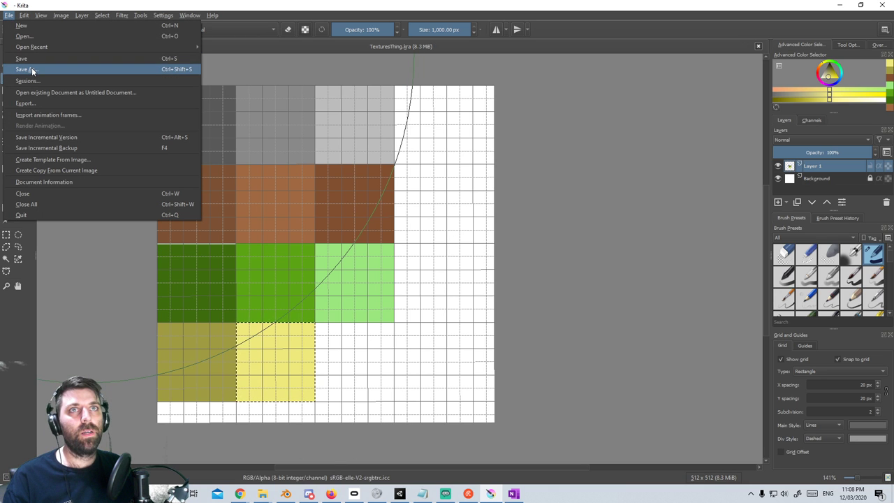
# Export the palette as Tex_SummerPallette.png, replacing the existing file, and return to Blender
pyautogui.click(37, 104)
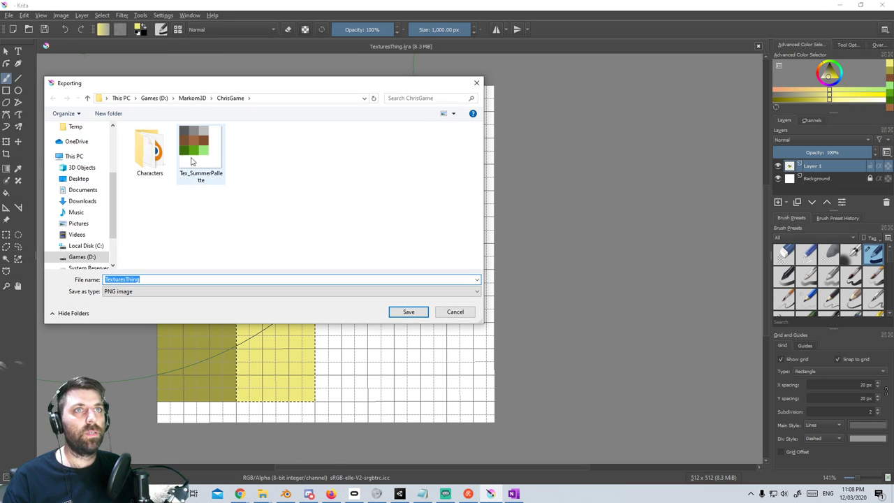
pyautogui.click(193, 162)
pyautogui.click(408, 314)
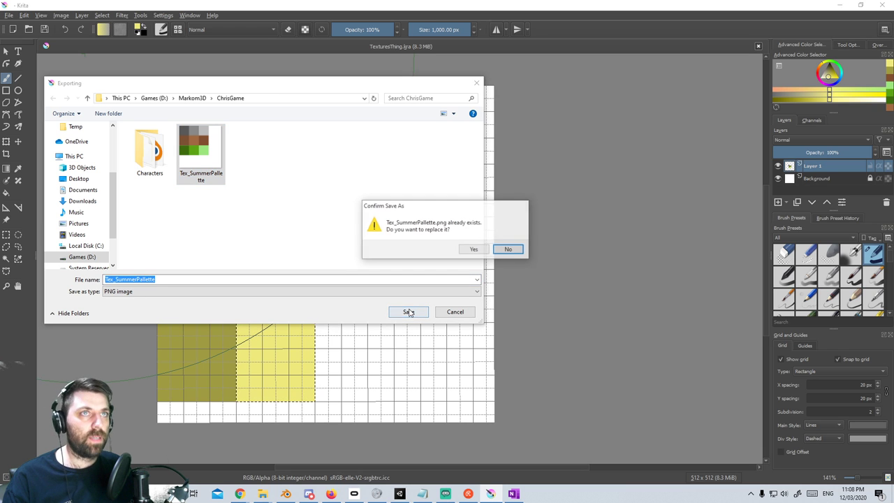
pyautogui.click(466, 253)
pyautogui.click(568, 373)
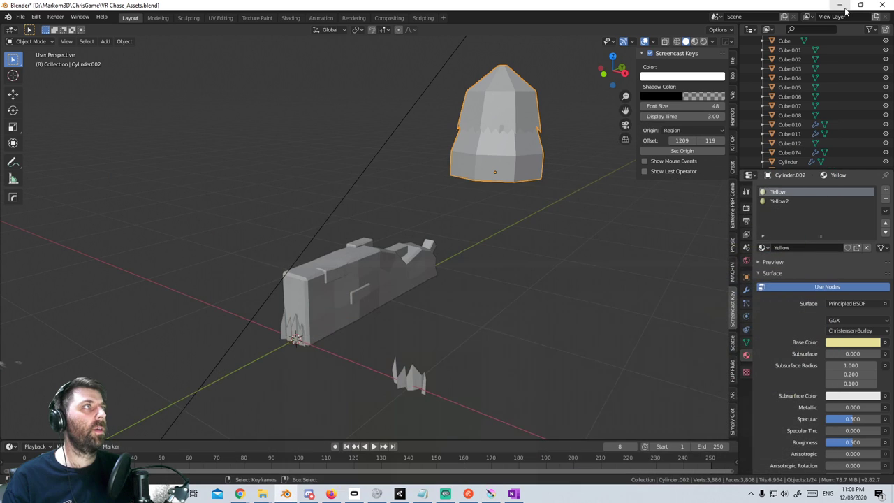
pyautogui.click(832, 5)
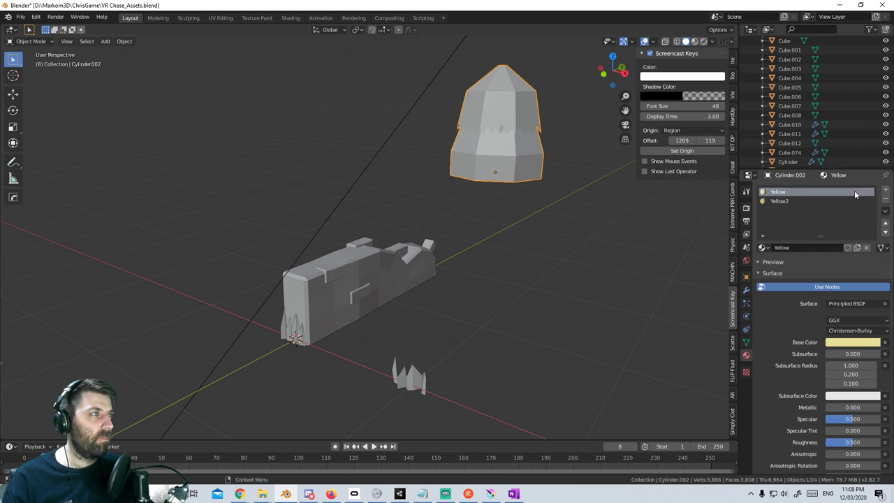
# In Edit Mode, select the cone's Yellow-material faces and move to the Shading workspace
pyautogui.press('Tab')
pyautogui.click(500, 113)
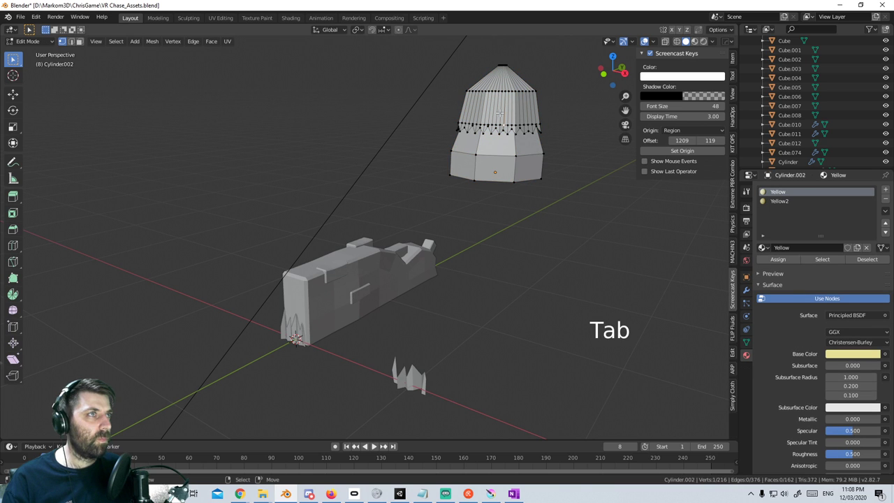
pyautogui.click(822, 259)
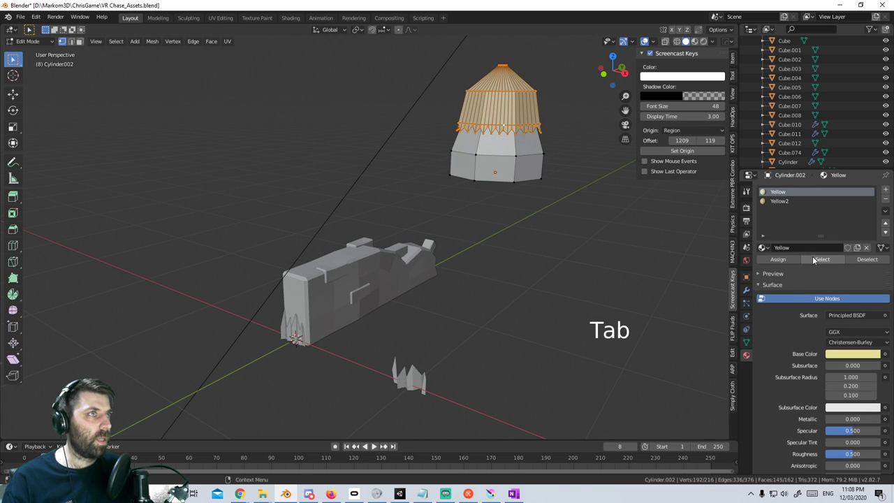
pyautogui.click(290, 17)
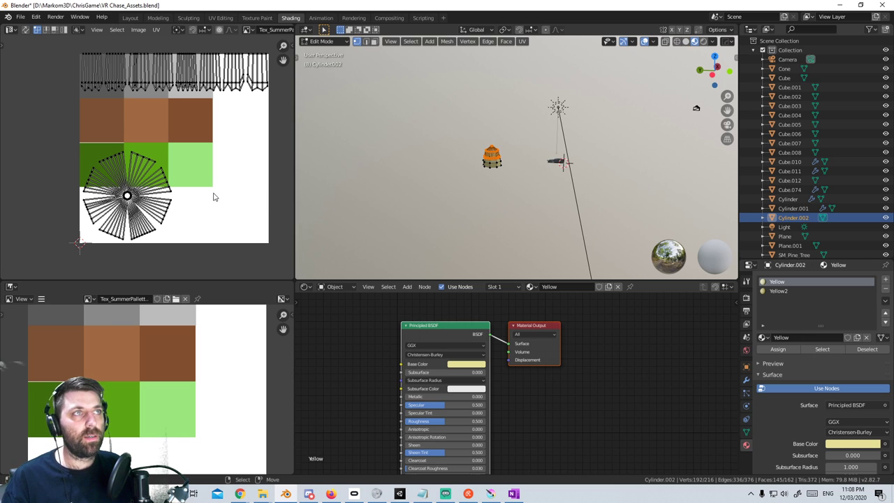
pyautogui.scroll(2, 370, 190)
pyautogui.scroll(2, 373, 170)
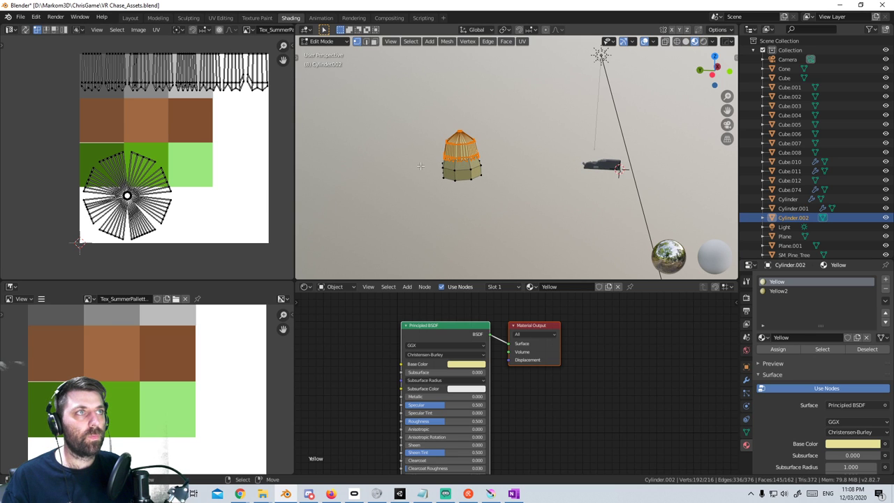
# Unwrap the whole cone mesh with Smart UV Project and view the palette texture
pyautogui.press('a')
pyautogui.press('ctrl+KP_Subtract')
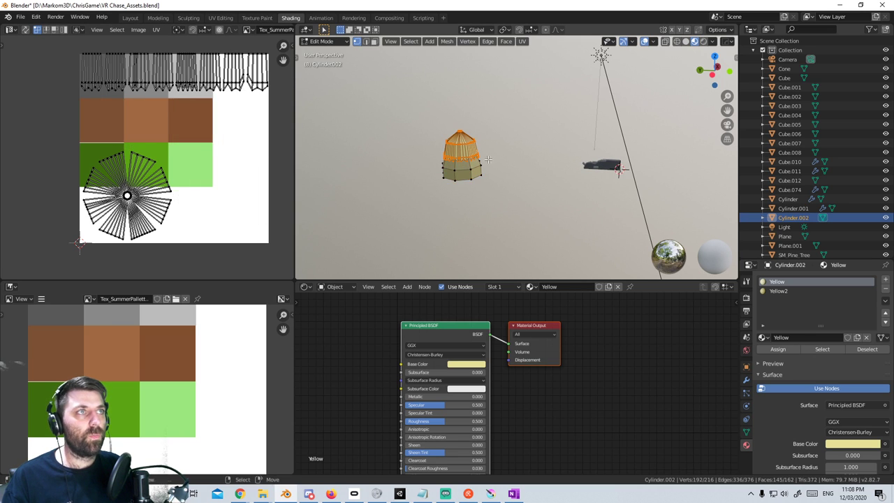
pyautogui.press('u')
pyautogui.click(452, 162)
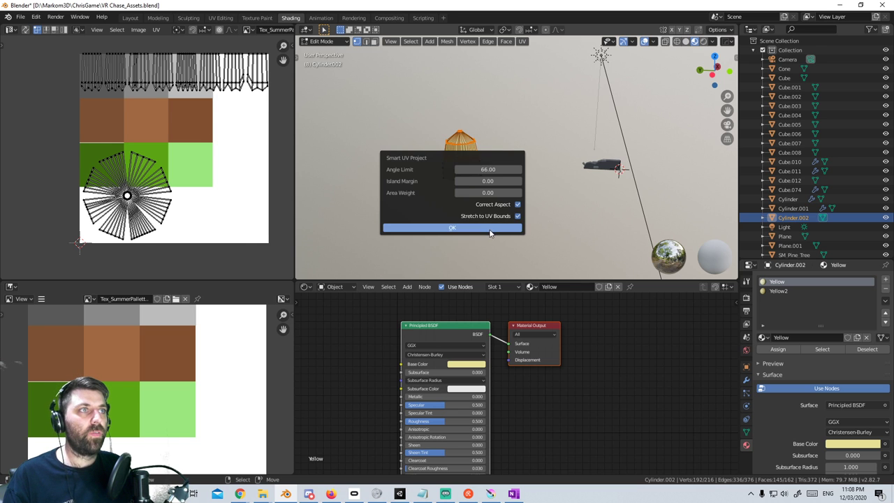
pyautogui.click(446, 227)
pyautogui.scroll(-2, 165, 356)
pyautogui.moveTo(165, 352); pyautogui.dragTo(176, 331, button='middle')
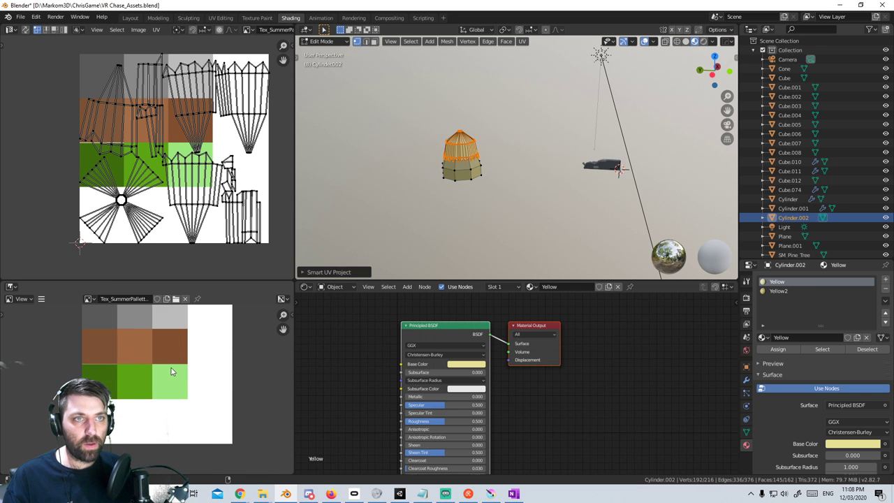
# Return to Object Mode, save VR Chase_Assets.blend, and launch a new Blender session
pyautogui.press('Tab')
pyautogui.hotkey('ctrl', 's')
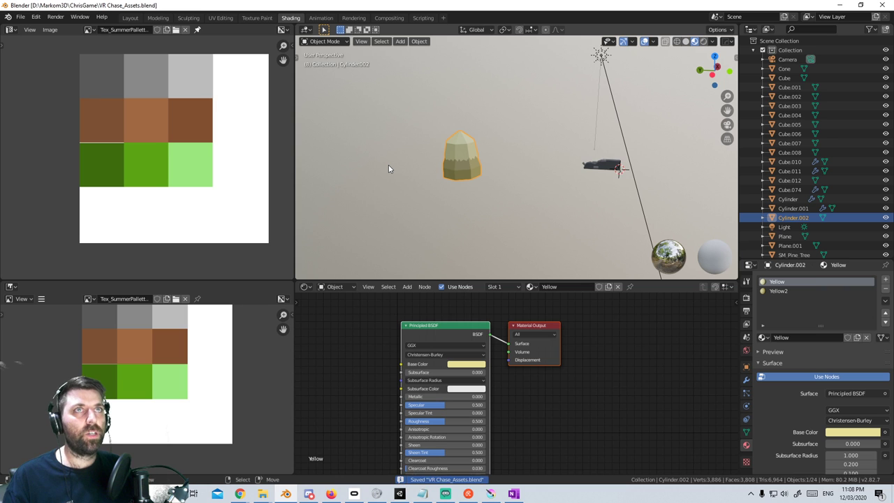
pyautogui.hotkey('alt', 'Tab')
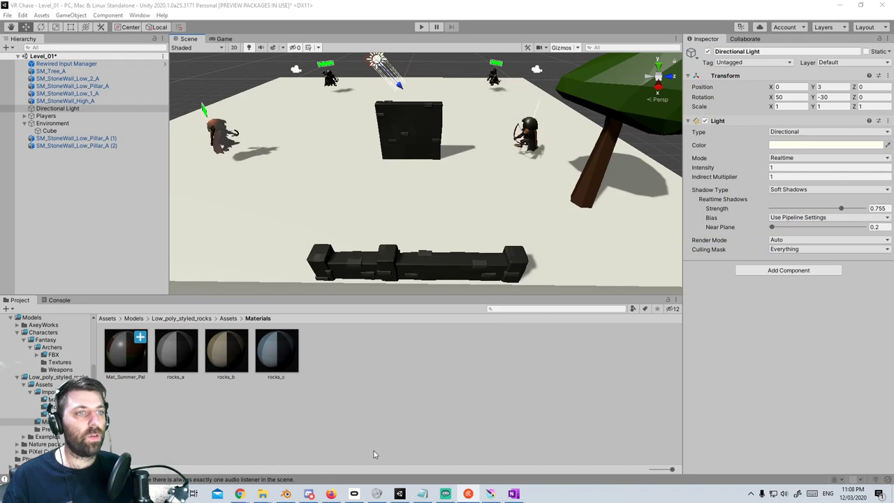
pyautogui.click(285, 494)
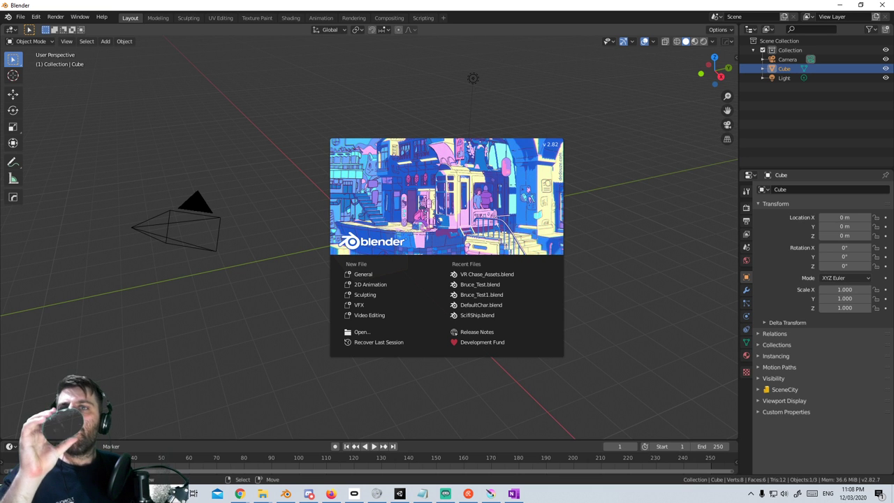
# Open VR Chase_Assets.blend from the splash screen's Recent Files list
pyautogui.click(503, 275)
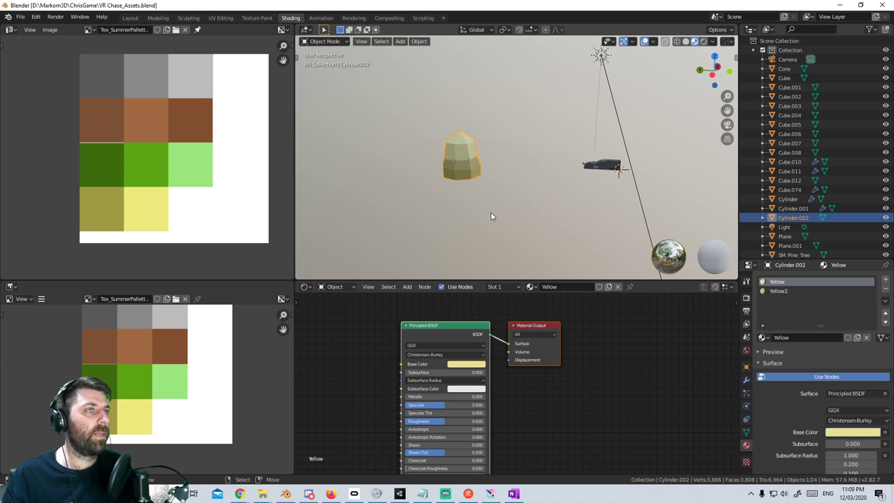
# Scale all the cylinder's UVs down and move them onto the pale yellow palette square
pyautogui.press('Tab')
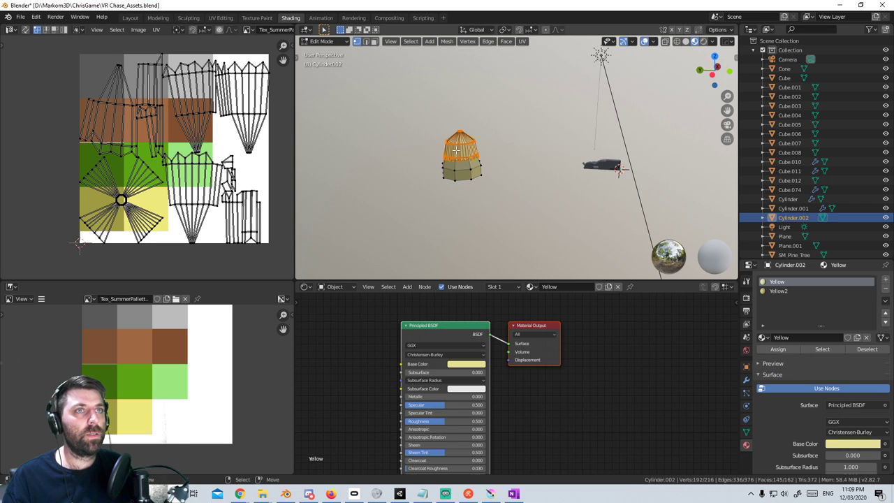
pyautogui.press('a')
pyautogui.press('s')
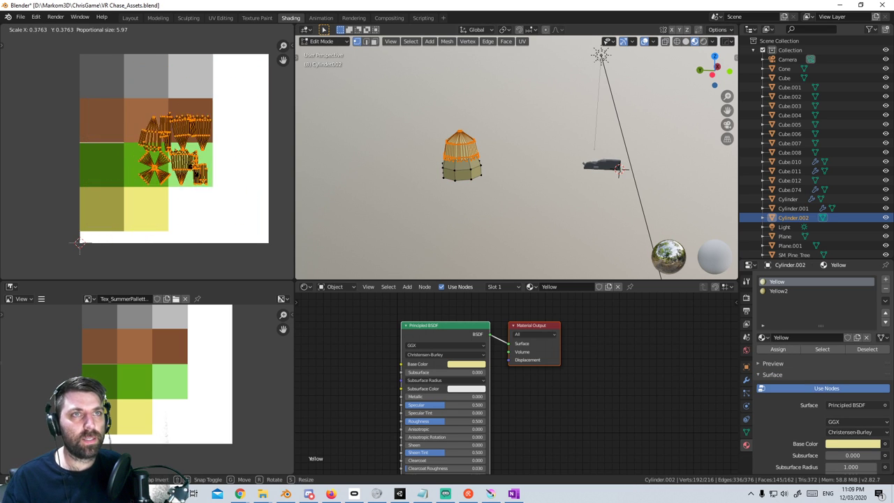
pyautogui.click(192, 166)
pyautogui.press('g')
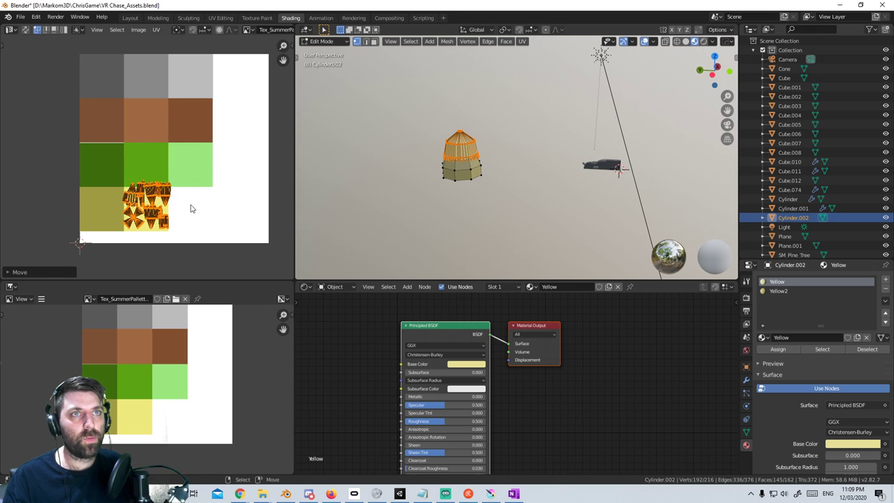
pyautogui.press('s')
pyautogui.press('g')
pyautogui.click(201, 209)
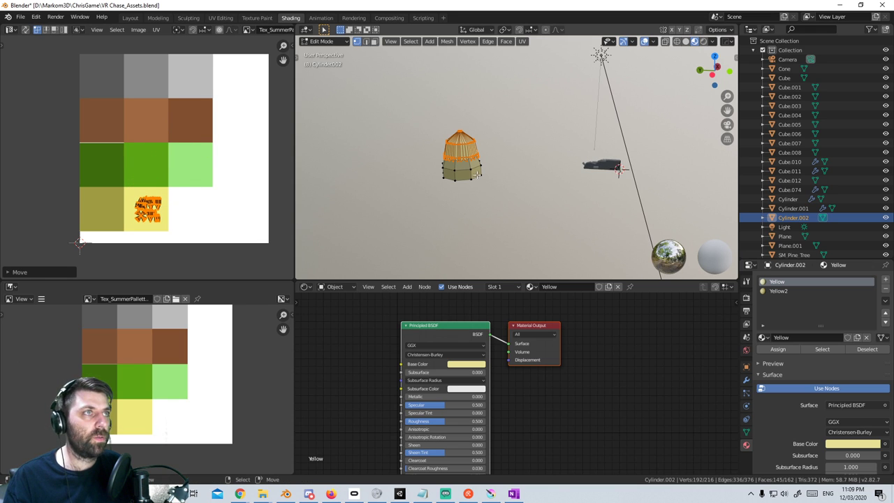
# Select the cylinder's connected base section
pyautogui.click(466, 181)
pyautogui.hotkey('ctrl', 'l')
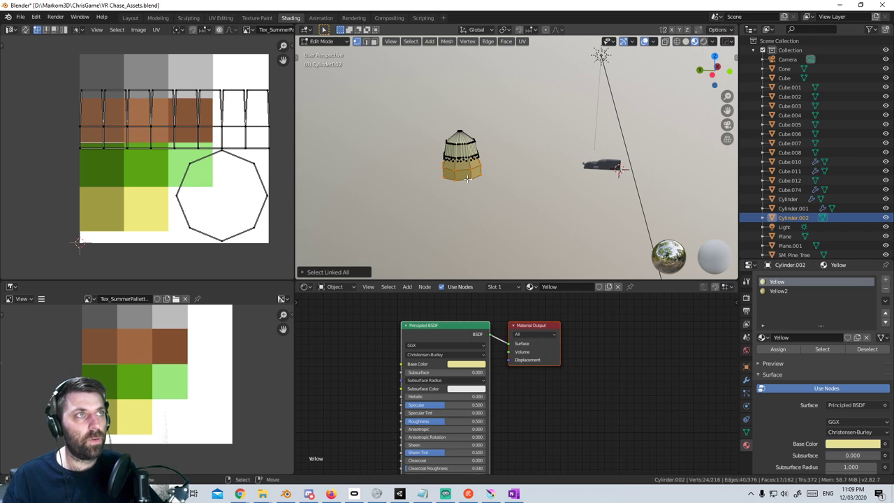
pyautogui.press('a')
pyautogui.click(471, 180)
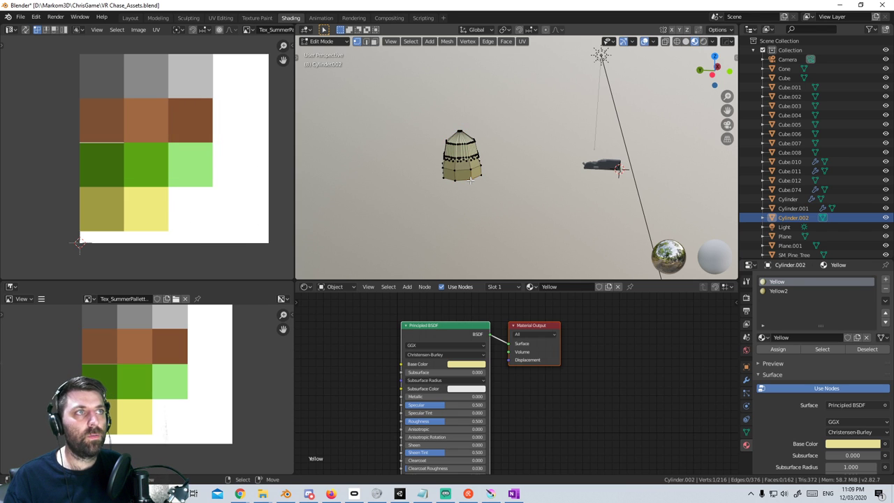
pyautogui.hotkey('ctrl', 'l')
# Scale the base section's UVs down and place them on the olive square
pyautogui.press('a')
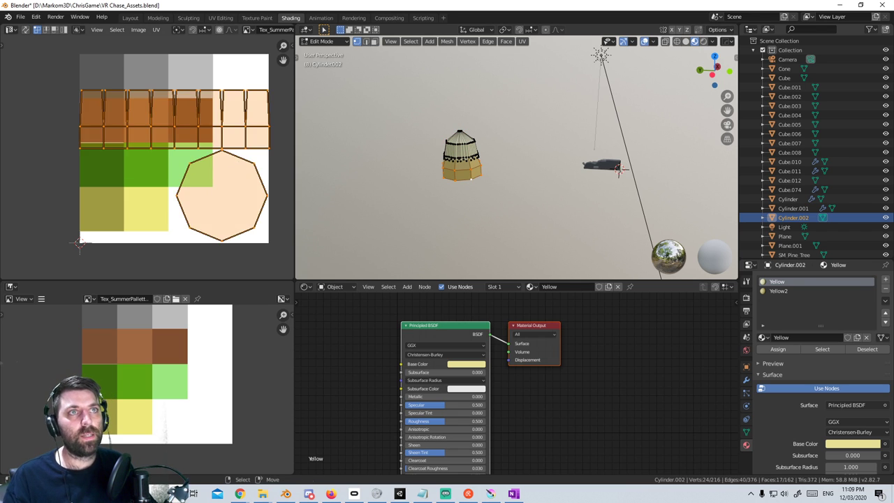
pyautogui.press('s')
pyautogui.click(197, 149)
pyautogui.press('g')
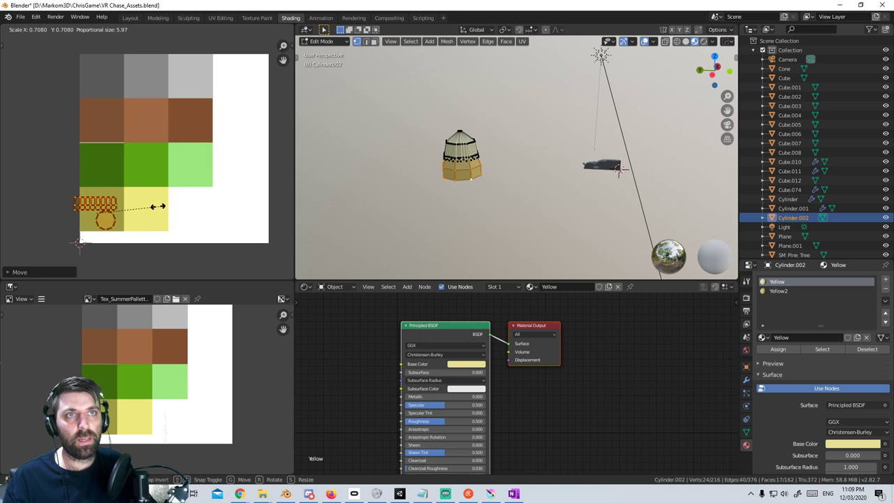
pyautogui.click(145, 208)
pyautogui.press('g')
pyautogui.click(152, 203)
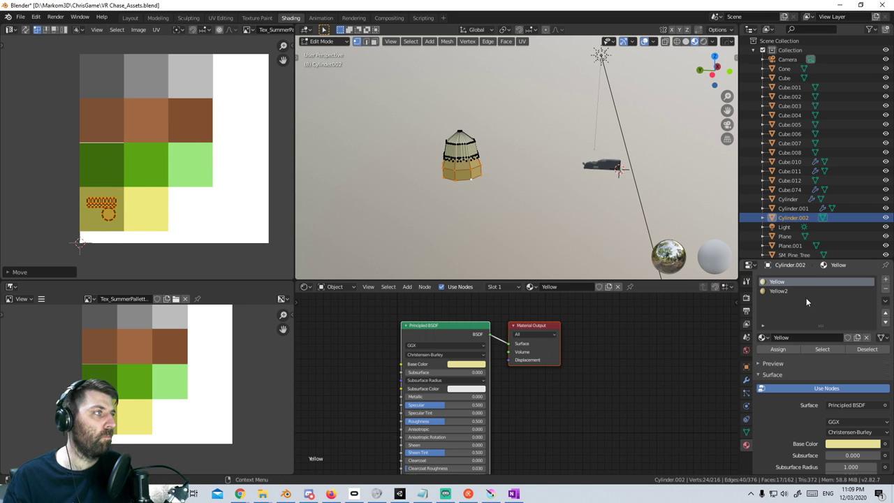
pyautogui.click(884, 289)
pyautogui.press('Tab')
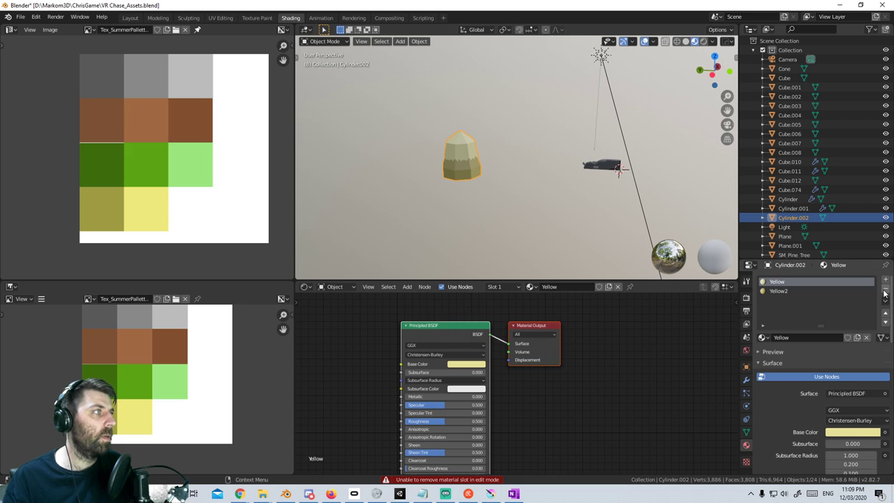
# Remove the Yellow and Yellow2 slots, assign M_Summer_Pal to the cylinder, and return to Unity
pyautogui.click(884, 288)
pyautogui.click(884, 287)
pyautogui.click(763, 319)
pyautogui.click(789, 356)
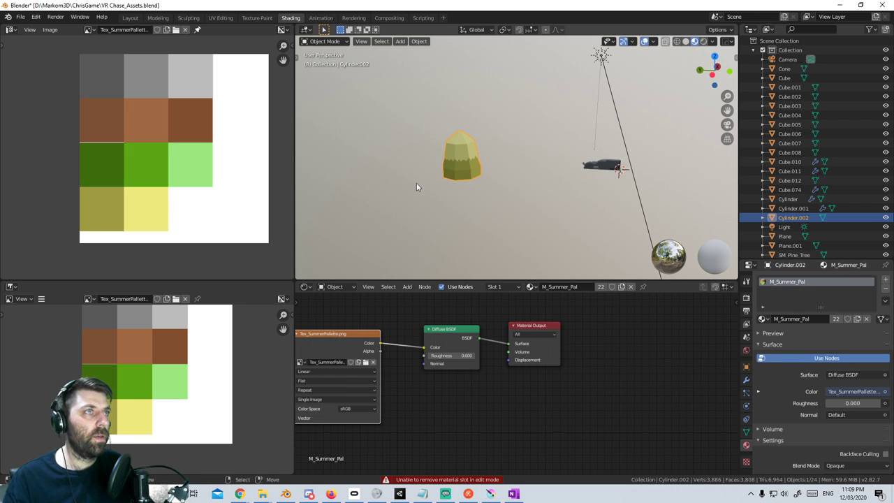
pyautogui.moveTo(410, 183)
pyautogui.mouseDown(button='middle')
pyautogui.moveTo(516, 196)
pyautogui.moveTo(479, 195)
pyautogui.moveTo(577, 219)
pyautogui.moveTo(512, 201)
pyautogui.mouseUp(button='middle')
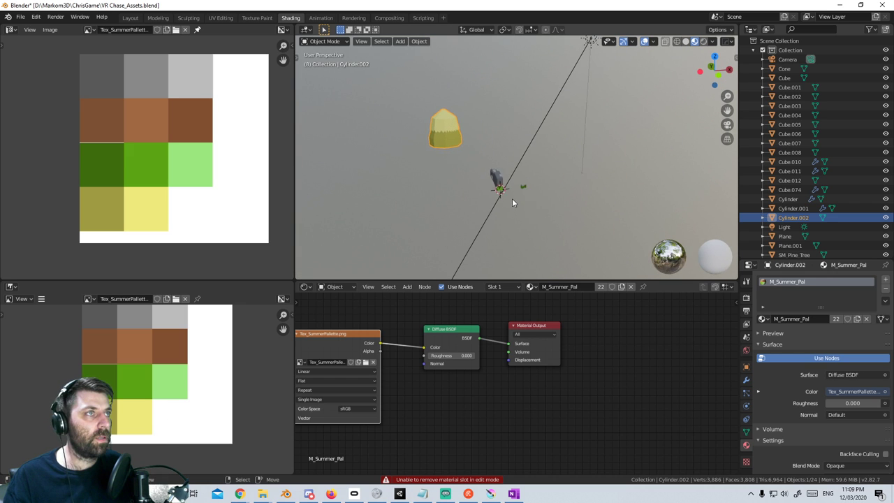
pyautogui.scroll(2, 511, 202)
pyautogui.click(502, 241)
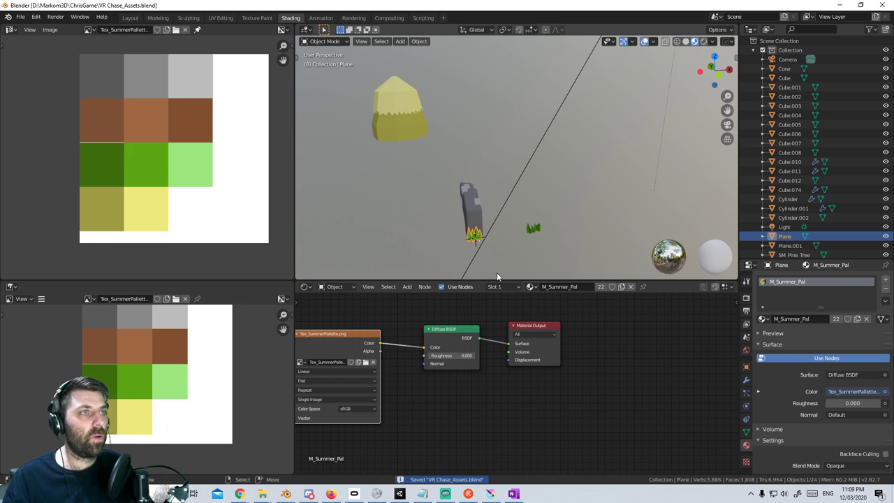
pyautogui.click(840, 5)
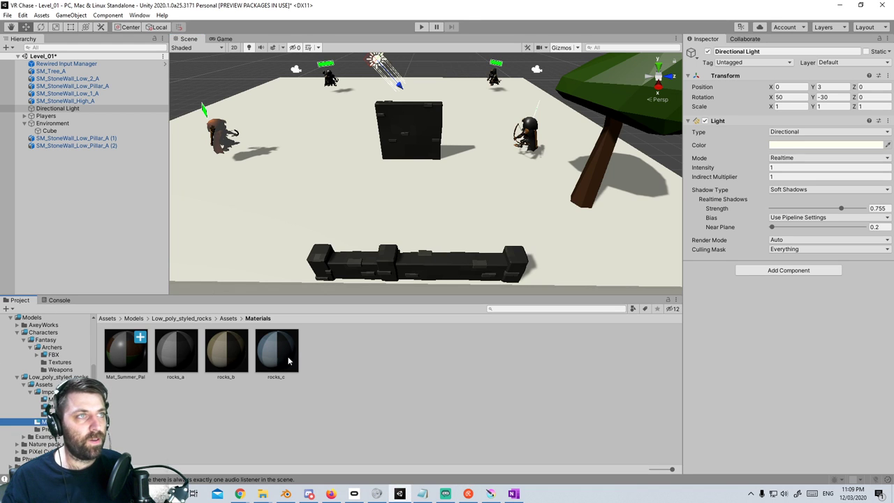
# Drag SM_Grass_A from the Models folder into the level, undoing an accidental rock_l placement
pyautogui.press('Up')
pyautogui.press('Up')
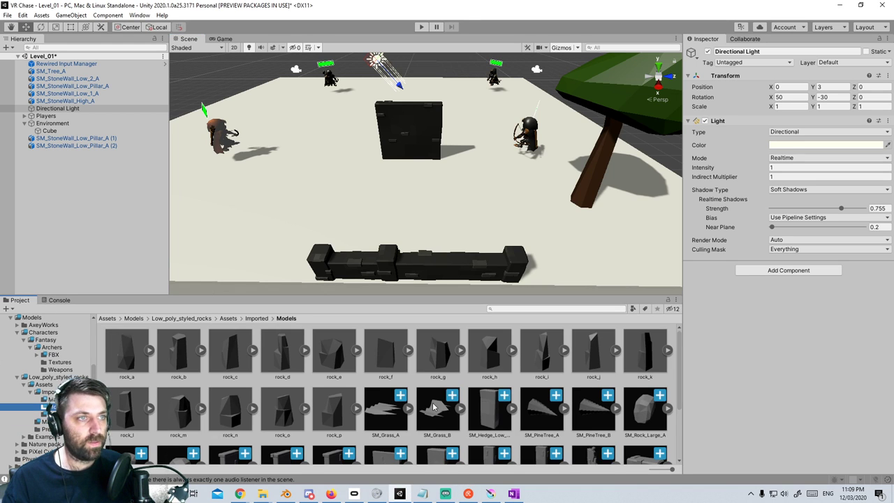
pyautogui.scroll(-2, 432, 406)
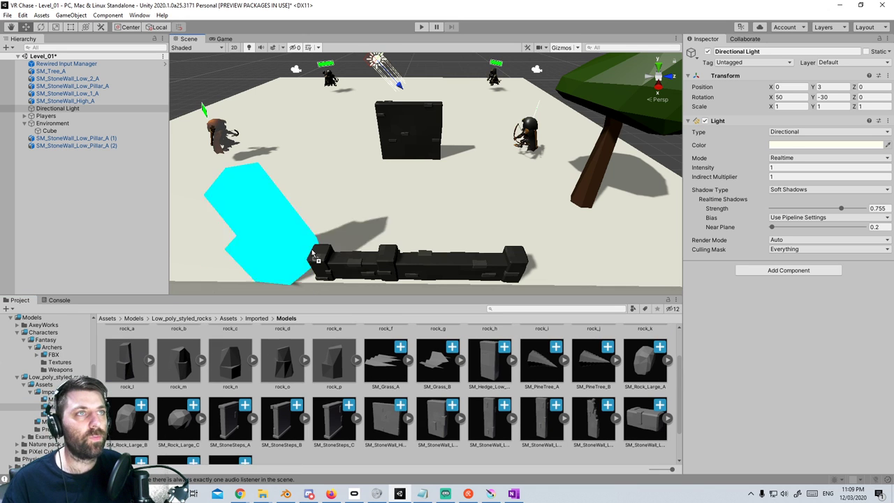
pyautogui.moveTo(144, 362); pyautogui.dragTo(402, 217)
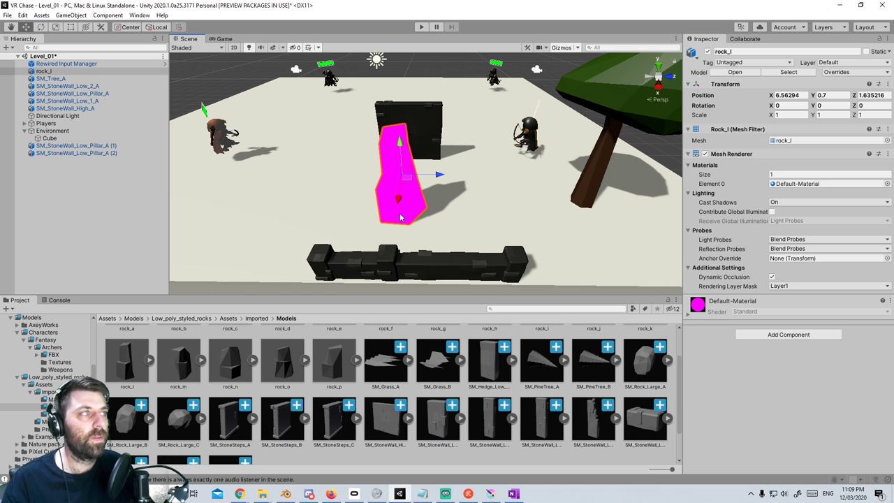
pyautogui.hotkey('ctrl', 'z')
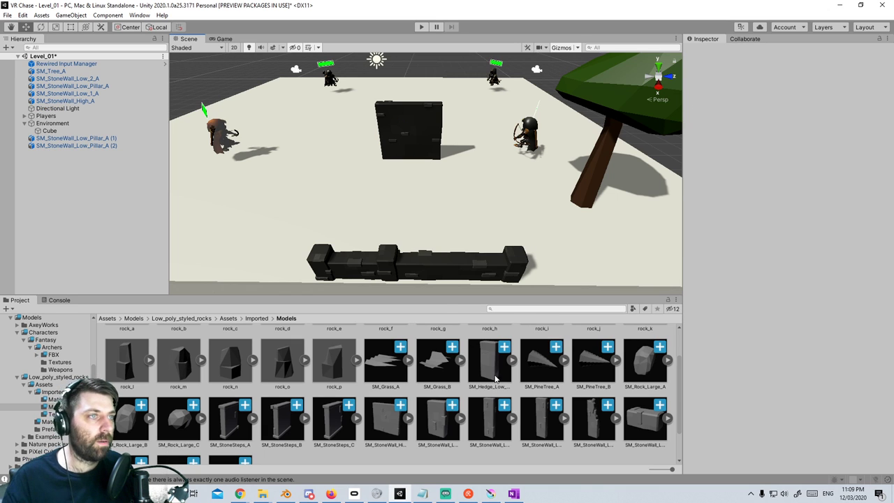
pyautogui.moveTo(386, 370)
pyautogui.mouseDown()
pyautogui.moveTo(437, 241)
pyautogui.moveTo(423, 237)
pyautogui.moveTo(470, 235)
pyautogui.mouseUp()
pyautogui.moveTo(471, 235); pyautogui.dragTo(484, 245, button='right')
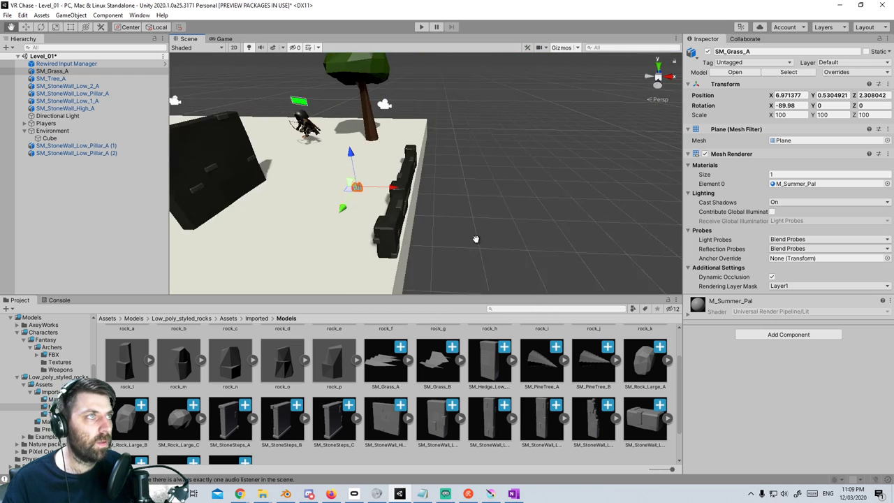
pyautogui.moveTo(483, 245); pyautogui.dragTo(446, 216, button='right')
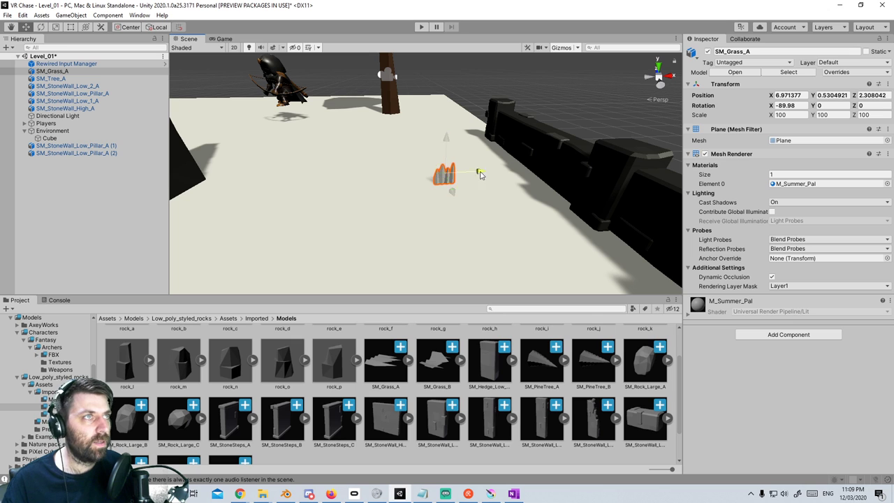
# Slide SM_Grass_A along X beside the stone wall, to about X 8.067, Z 2.316
pyautogui.moveTo(481, 175)
pyautogui.mouseDown()
pyautogui.moveTo(544, 183)
pyautogui.moveTo(534, 194)
pyautogui.moveTo(391, 194)
pyautogui.mouseUp()
pyautogui.press('e')
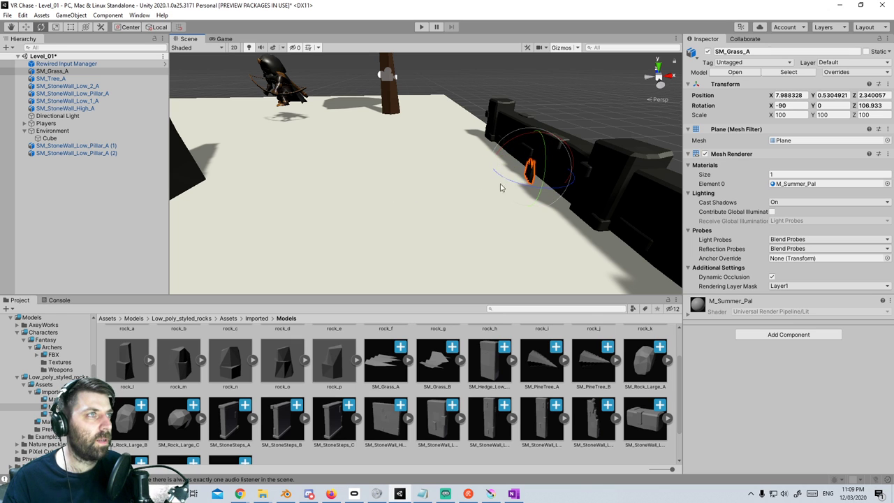
pyautogui.press('w')
pyautogui.moveTo(491, 165)
pyautogui.mouseDown()
pyautogui.moveTo(523, 169)
pyautogui.moveTo(495, 175)
pyautogui.mouseUp()
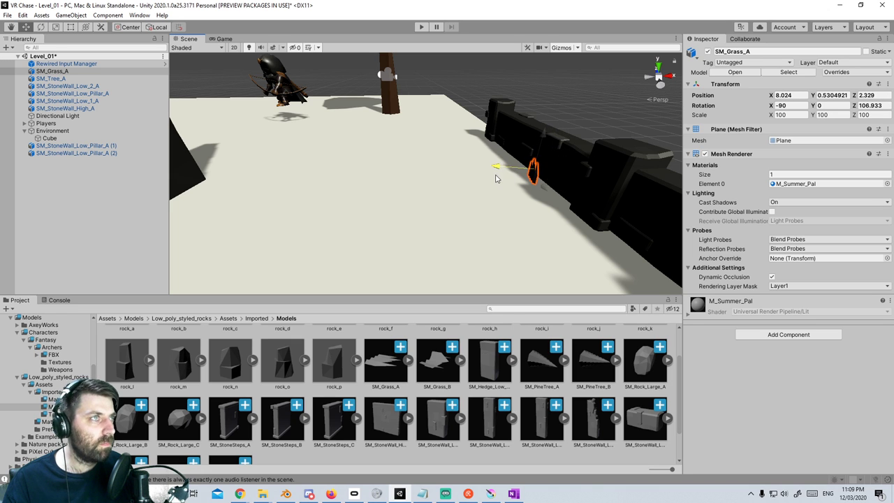
pyautogui.press('f')
pyautogui.moveTo(489, 210); pyautogui.dragTo(128, 133, button='right')
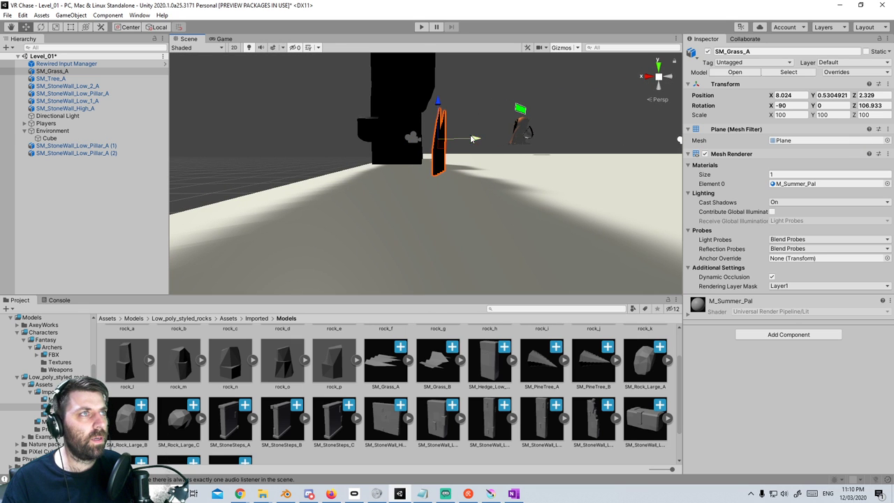
pyautogui.moveTo(471, 139); pyautogui.dragTo(462, 140)
pyautogui.moveTo(462, 141)
pyautogui.mouseDown(button='right')
pyautogui.moveTo(356, 169)
pyautogui.moveTo(471, 95)
pyautogui.mouseUp(button='right')
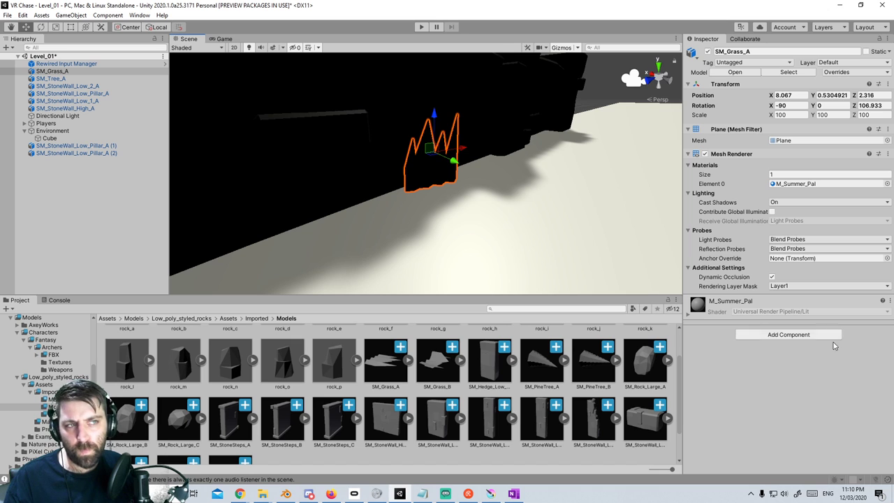
# Apply the Tex_SummerPallette material from the Materials folder to the grass
pyautogui.click(49, 399)
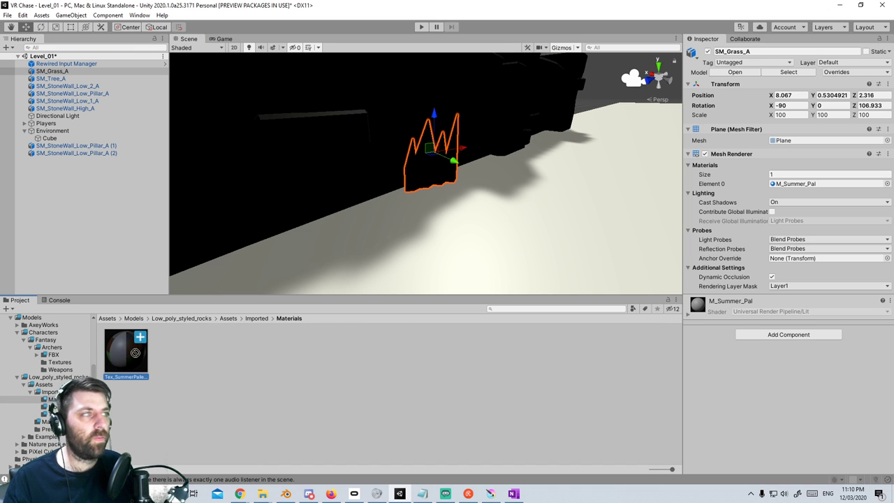
pyautogui.moveTo(125, 352)
pyautogui.mouseDown()
pyautogui.moveTo(476, 201)
pyautogui.moveTo(445, 175)
pyautogui.mouseUp()
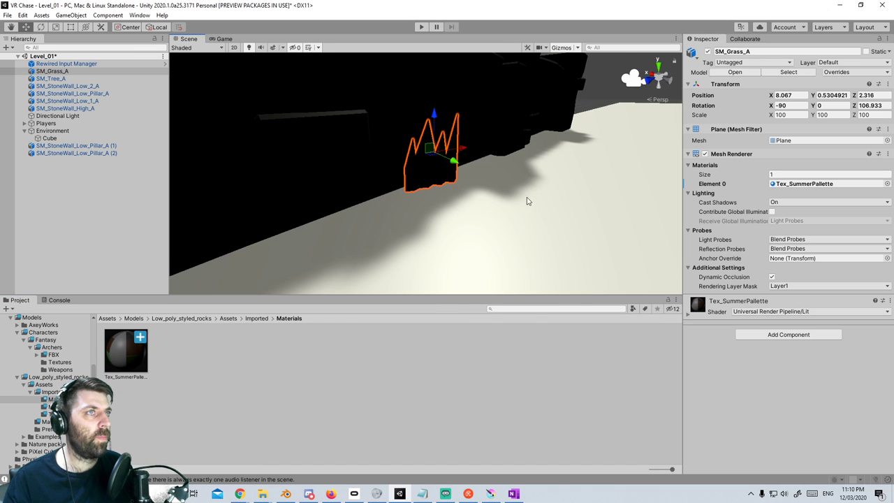
pyautogui.moveTo(527, 201)
pyautogui.keyDown('alt'); pyautogui.mouseDown()
pyautogui.moveTo(149, 130)
pyautogui.moveTo(307, 140)
pyautogui.moveTo(417, 133)
pyautogui.moveTo(389, 184)
pyautogui.moveTo(289, 66)
pyautogui.mouseUp(); pyautogui.keyUp('alt')
# Rotate and tilt the Directional Light so shadows fall on the ground
pyautogui.click(310, 139)
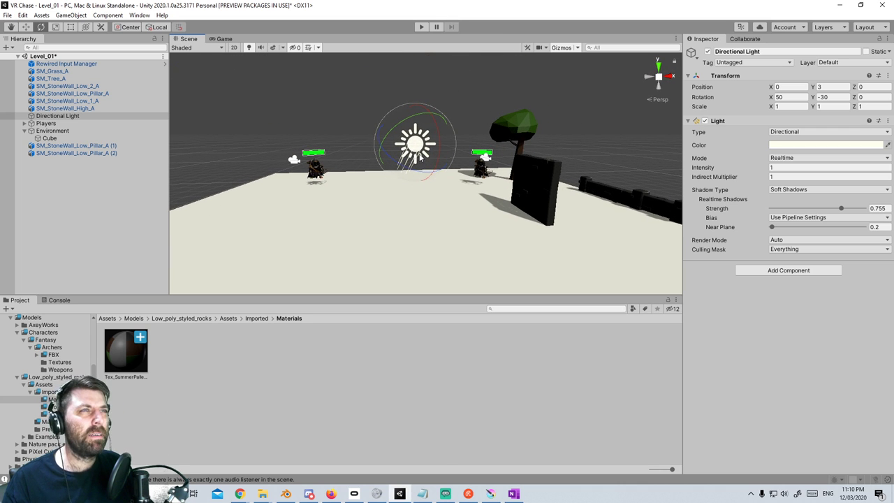
pyautogui.moveTo(421, 174); pyautogui.dragTo(328, 152)
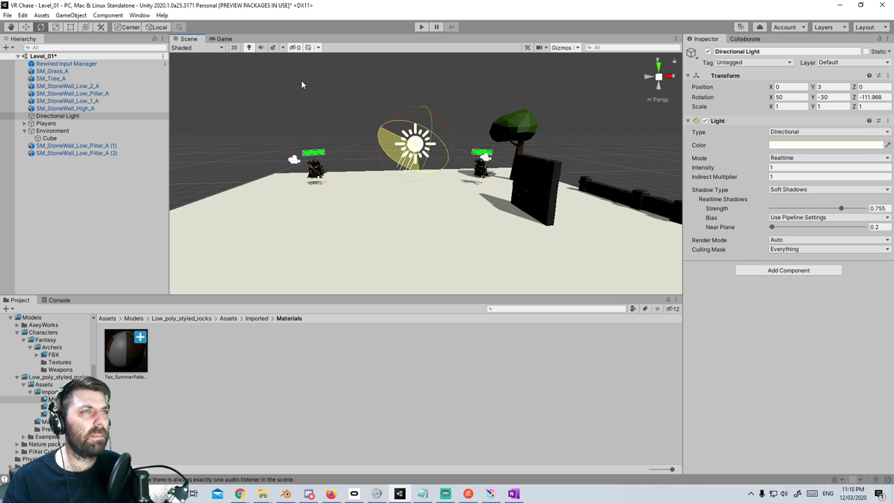
pyautogui.moveTo(413, 109)
pyautogui.mouseDown()
pyautogui.moveTo(300, 113)
pyautogui.moveTo(449, 207)
pyautogui.moveTo(424, 210)
pyautogui.moveTo(423, 231)
pyautogui.moveTo(402, 226)
pyautogui.mouseUp()
# Position SM_Grass_A against the wall at X 8.087, Y 0.53, Z 1.968
pyautogui.click(448, 207)
pyautogui.press('w')
pyautogui.press('e')
pyautogui.press('w')
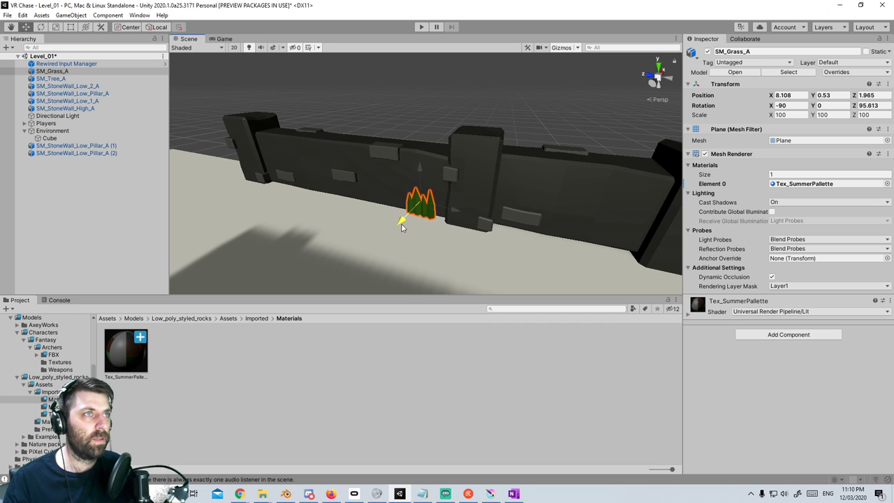
pyautogui.scroll(-3, 401, 227)
pyautogui.keyDown('alt'); pyautogui.moveTo(449, 253); pyautogui.dragTo(407, 247); pyautogui.keyUp('alt')
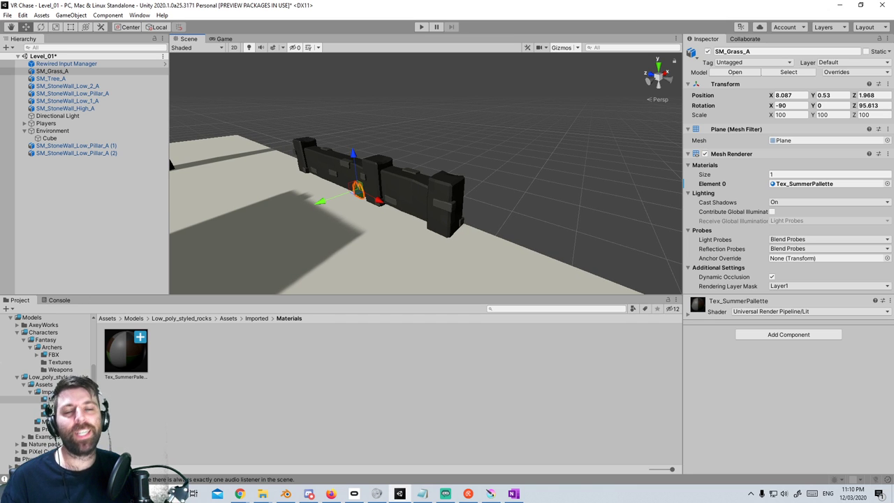
pyautogui.scroll(3, 459, 252)
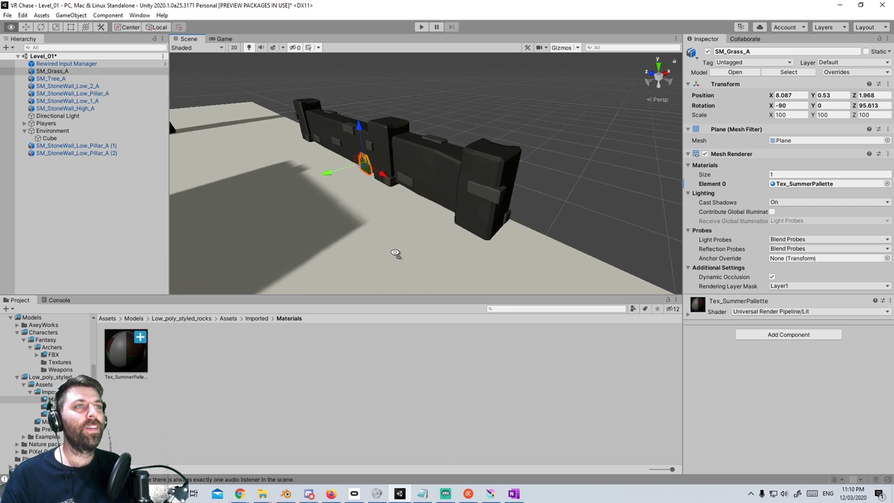
pyautogui.keyDown('alt'); pyautogui.moveTo(458, 252); pyautogui.dragTo(488, 243); pyautogui.keyUp('alt')
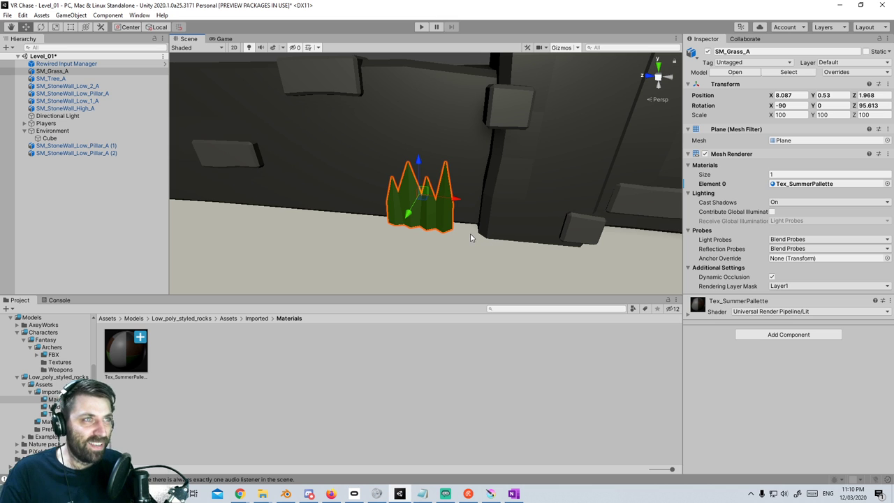
pyautogui.scroll(-3, 470, 234)
pyautogui.moveTo(409, 237)
pyautogui.keyDown('alt'); pyautogui.mouseDown()
pyautogui.moveTo(332, 234)
pyautogui.moveTo(437, 135)
pyautogui.mouseUp(); pyautogui.keyUp('alt')
# Select the SM_Tree_A tree and browse the archer character's Textures and Weapons folders
pyautogui.click(447, 181)
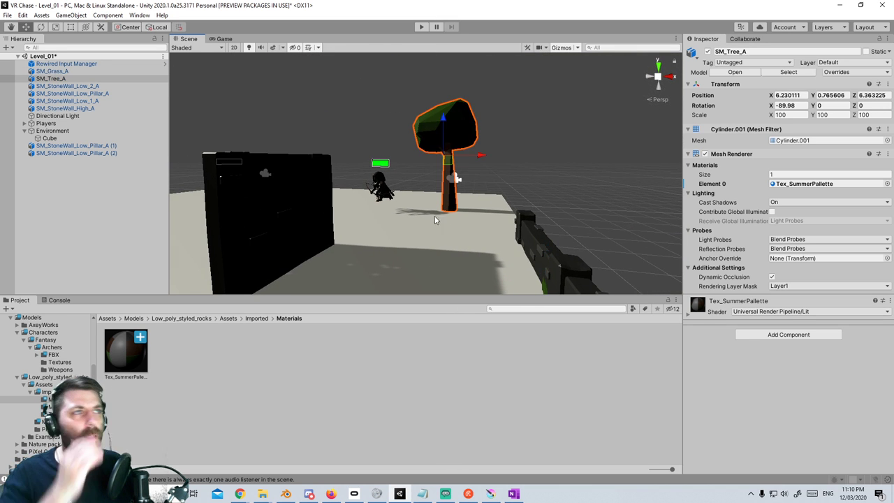
pyautogui.keyDown('alt'); pyautogui.moveTo(434, 215); pyautogui.dragTo(546, 263); pyautogui.keyUp('alt')
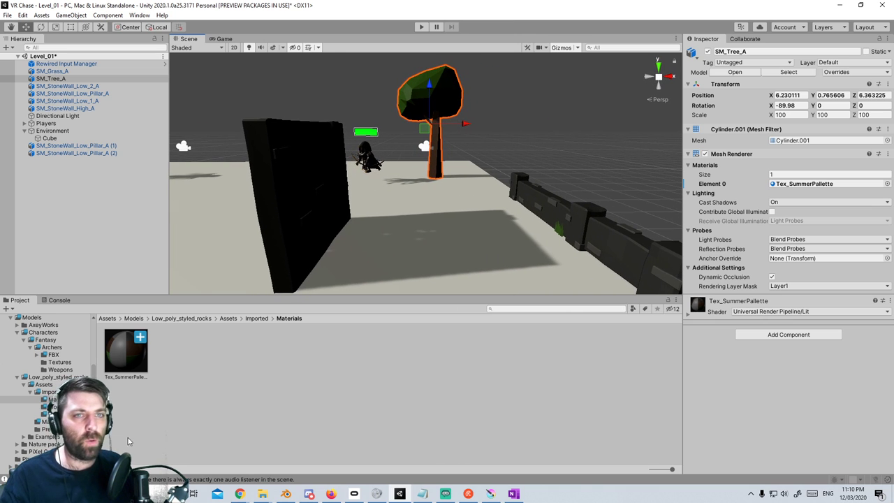
pyautogui.click(56, 369)
pyautogui.click(60, 361)
pyautogui.click(59, 370)
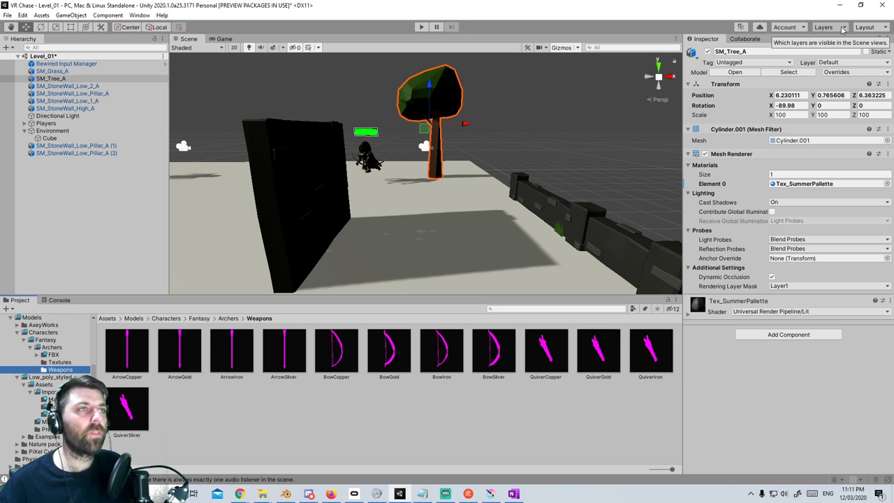
# Return to the rock pack's Models folder and inspect the tall black stone wall up close
pyautogui.moveTo(600, 196); pyautogui.dragTo(545, 199, button='right')
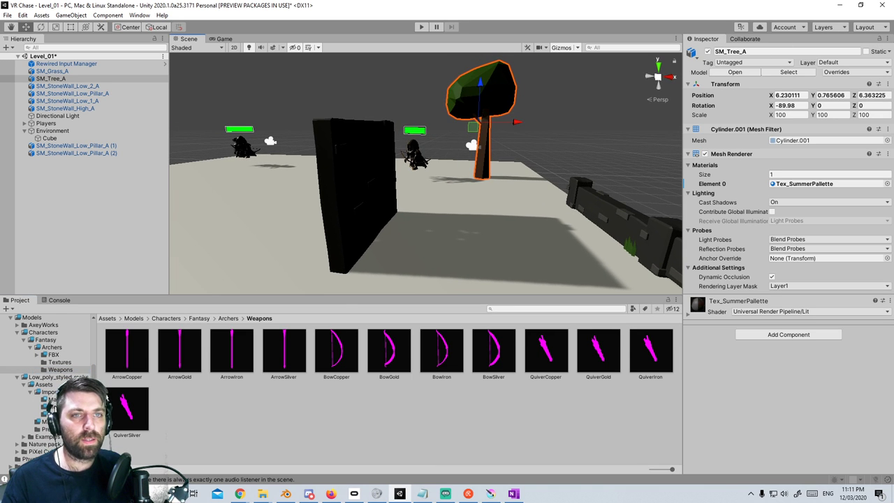
pyautogui.click(48, 406)
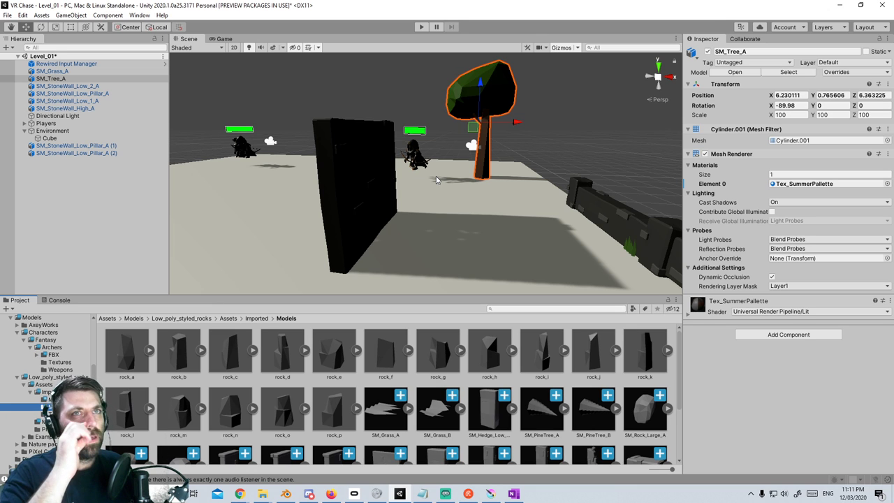
pyautogui.moveTo(437, 181); pyautogui.dragTo(472, 104, button='right')
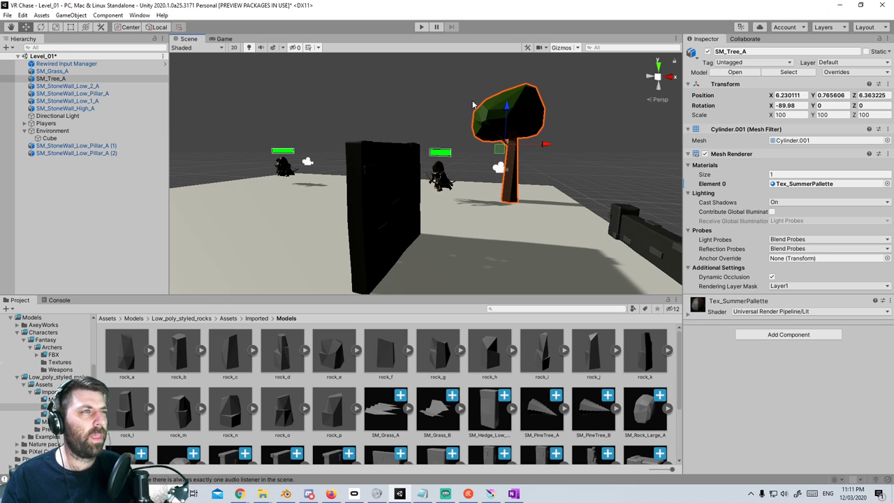
pyautogui.click(375, 219)
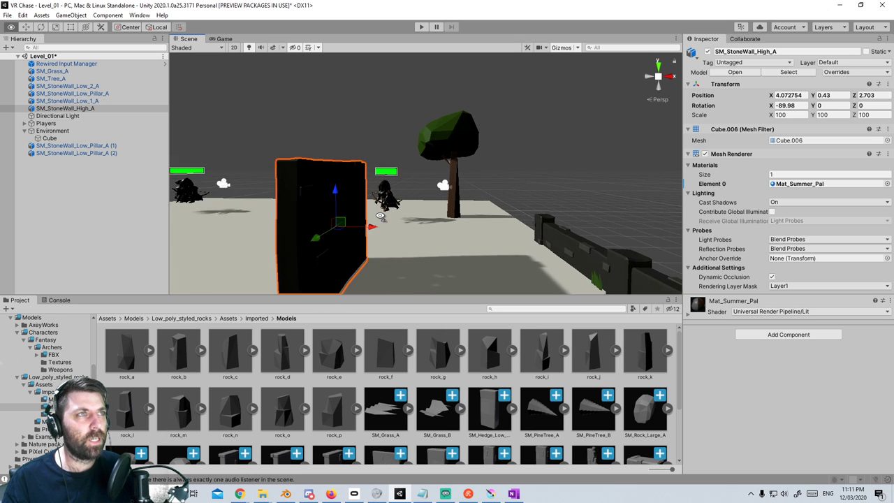
pyautogui.moveTo(332, 235); pyautogui.dragTo(329, 494, button='right')
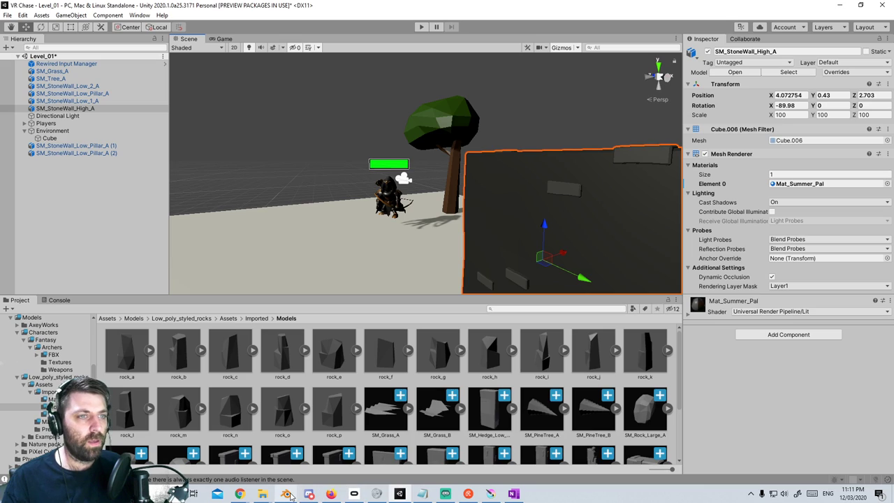
# Briefly check the assets in Blender's viewport, then go back to Unity
pyautogui.click(286, 493)
pyautogui.scroll(-2, 501, 201)
pyautogui.scroll(-1, 493, 201)
pyautogui.moveTo(493, 205); pyautogui.dragTo(445, 187, button='middle')
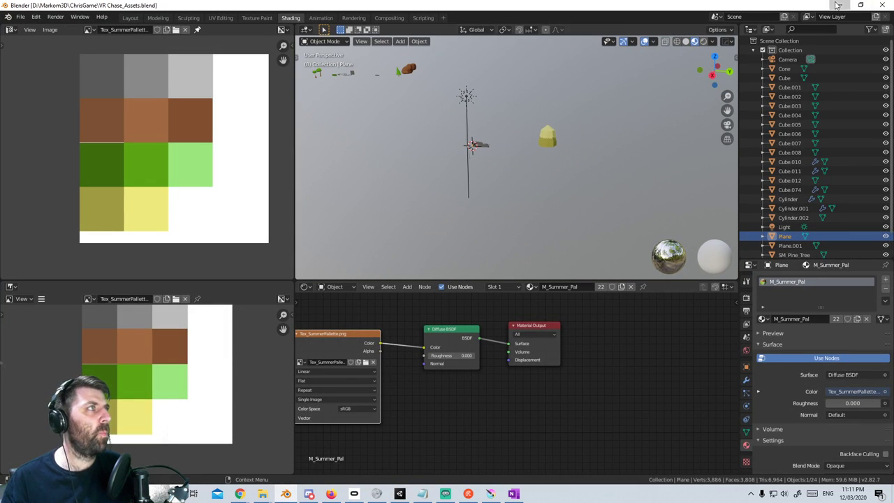
pyautogui.click(860, 5)
# Select the SM_StoneWall_Low_1_A fence section, then bring up Blender's M_Summer_Pal material nodes
pyautogui.moveTo(545, 231)
pyautogui.mouseDown(button='right')
pyautogui.moveTo(561, 250)
pyautogui.moveTo(527, 322)
pyautogui.mouseUp(button='right')
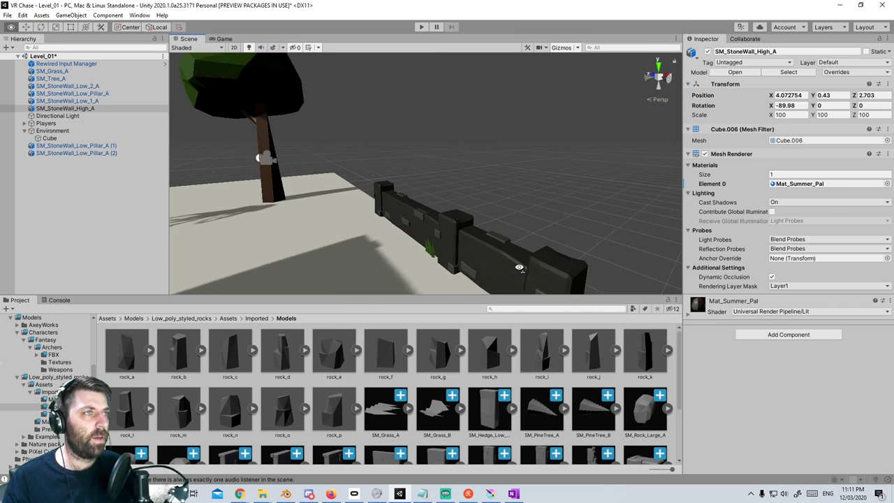
pyautogui.moveTo(391, 237)
pyautogui.mouseDown(button='right')
pyautogui.moveTo(383, 252)
pyautogui.moveTo(528, 265)
pyautogui.mouseUp(button='right')
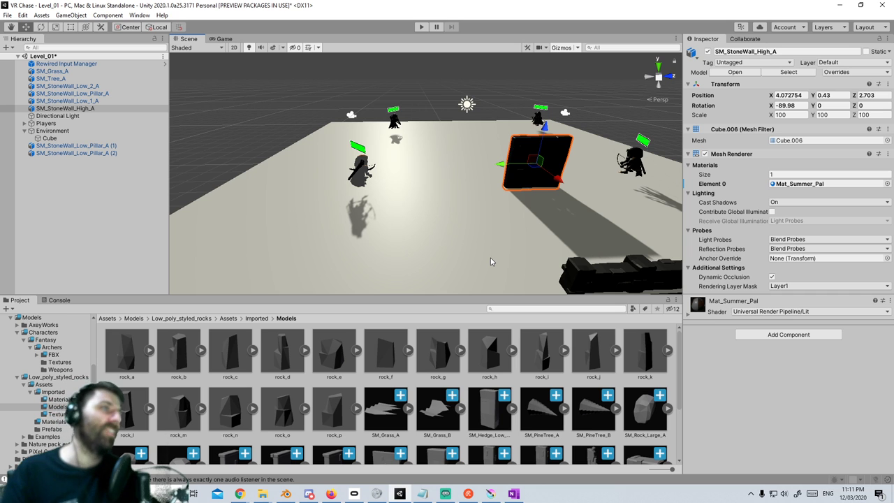
pyautogui.moveTo(504, 241)
pyautogui.mouseDown(button='right')
pyautogui.moveTo(498, 246)
pyautogui.moveTo(842, 184)
pyautogui.moveTo(642, 241)
pyautogui.mouseUp(button='right')
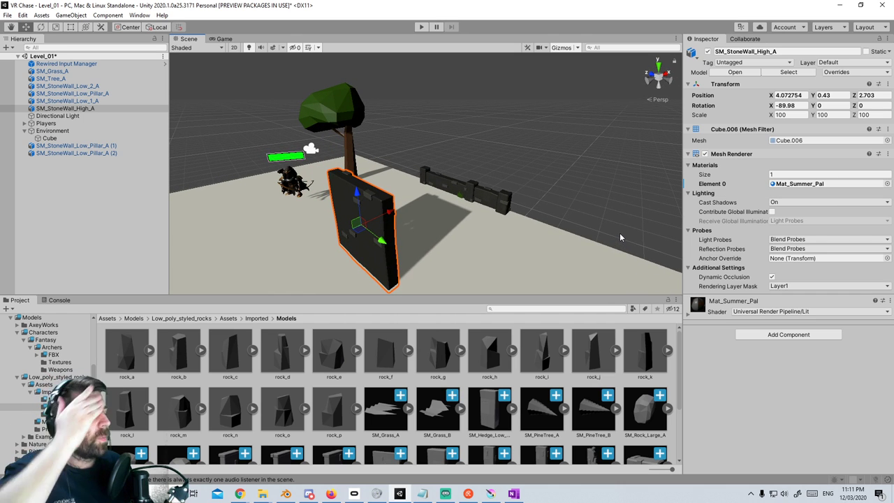
pyautogui.moveTo(537, 231)
pyautogui.mouseDown(button='right')
pyautogui.moveTo(546, 238)
pyautogui.moveTo(433, 231)
pyautogui.mouseUp(button='right')
pyautogui.click(440, 210)
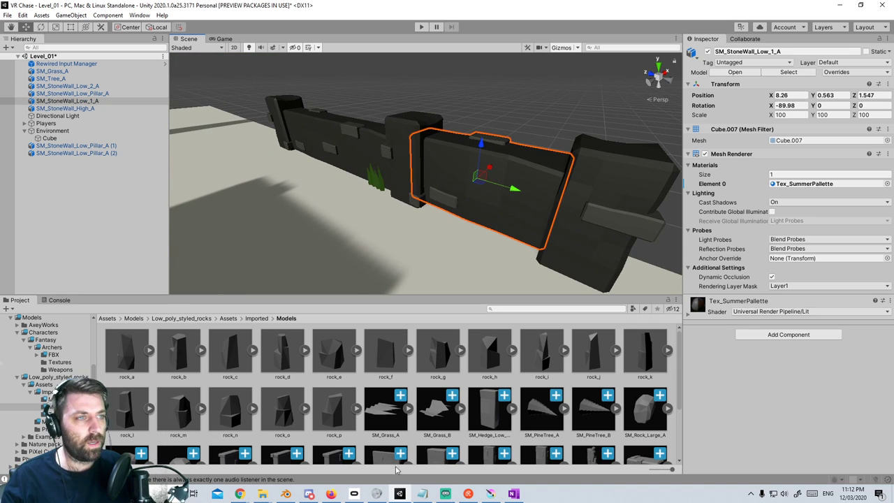
pyautogui.click(286, 494)
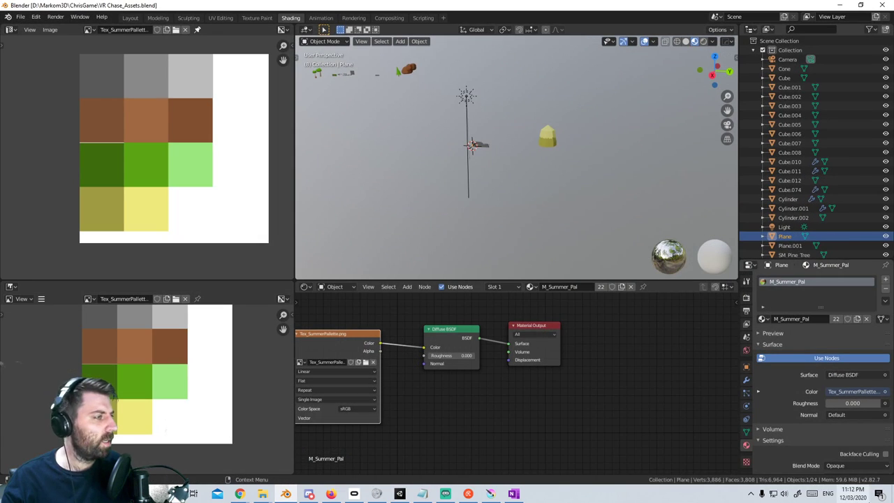
pyautogui.moveTo(853, 493)
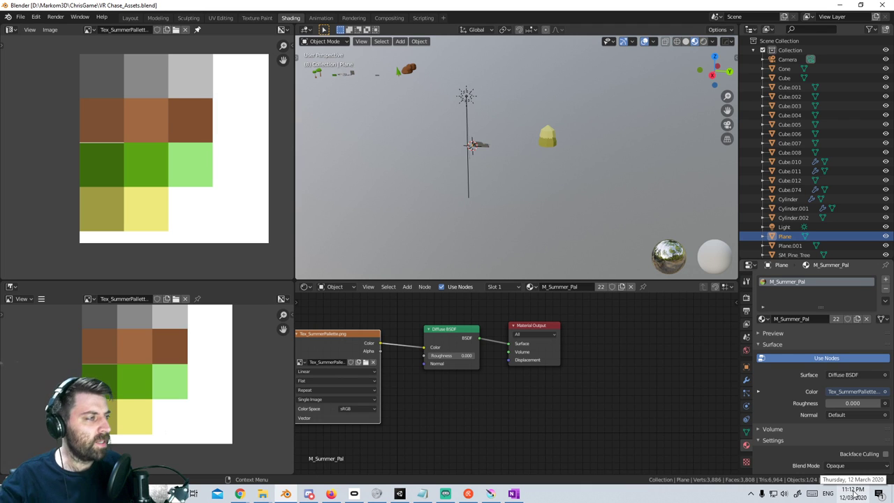
pyautogui.moveTo(484, 199); pyautogui.dragTo(486, 200, button='middle')
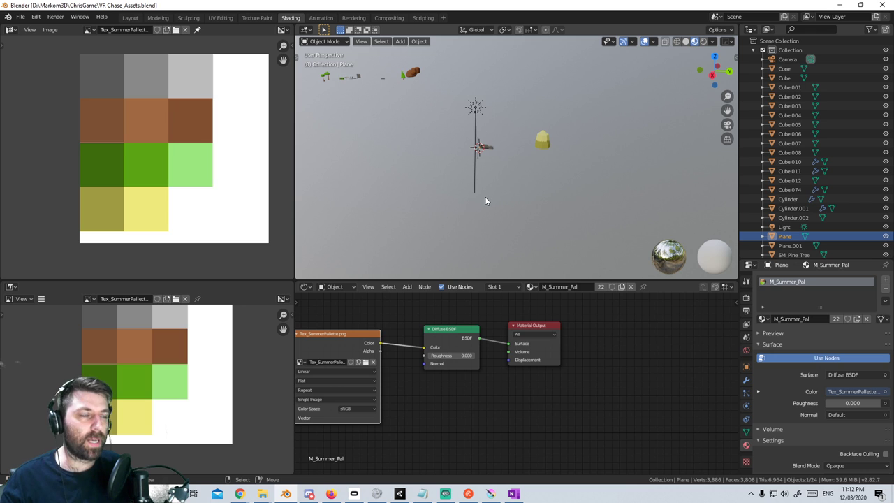
pyautogui.click(854, 493)
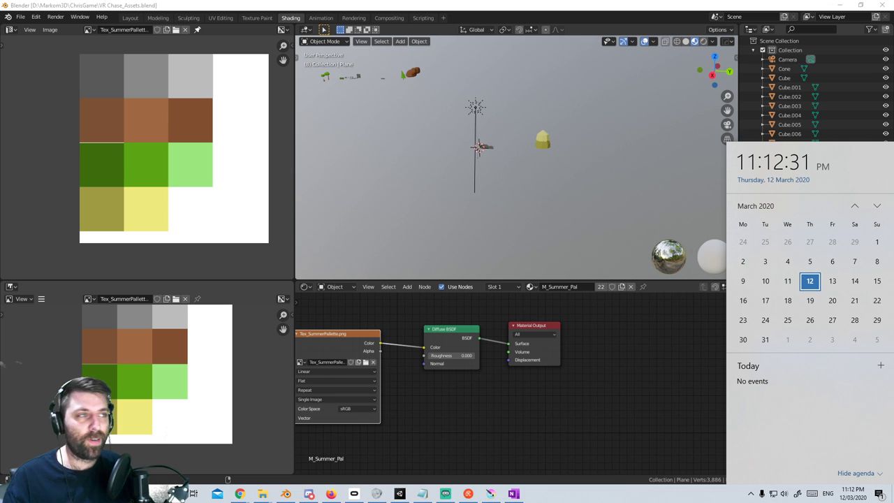
pyautogui.click(597, 154)
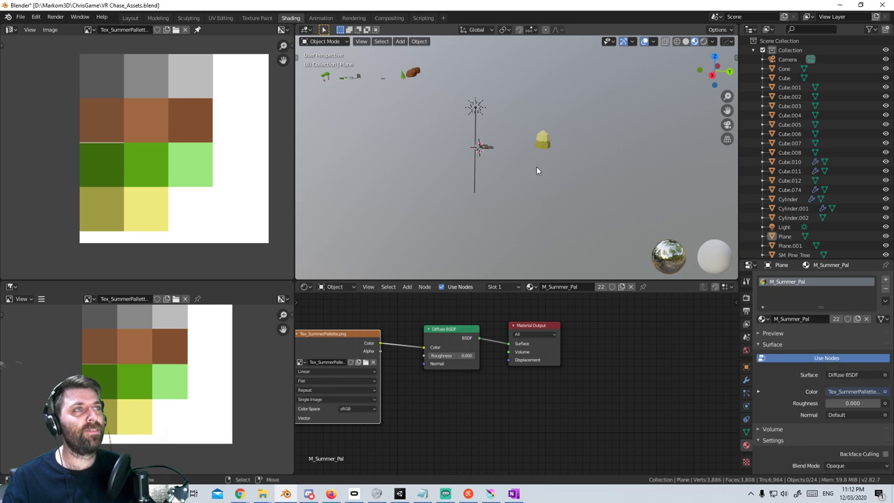
pyautogui.moveTo(537, 167)
pyautogui.mouseDown(button='middle')
pyautogui.moveTo(504, 174)
pyautogui.moveTo(513, 164)
pyautogui.mouseUp(button='middle')
pyautogui.scroll(3, 529, 216)
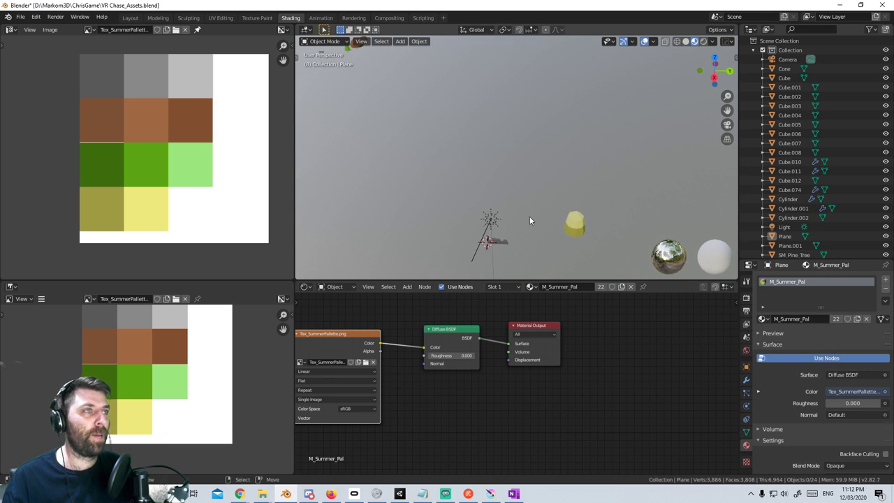
pyautogui.moveTo(529, 215); pyautogui.dragTo(551, 205, button='middle')
pyautogui.scroll(2, 522, 250)
pyautogui.moveTo(521, 250)
pyautogui.mouseDown(button='middle')
pyautogui.moveTo(520, 221)
pyautogui.moveTo(526, 247)
pyautogui.mouseUp(button='middle')
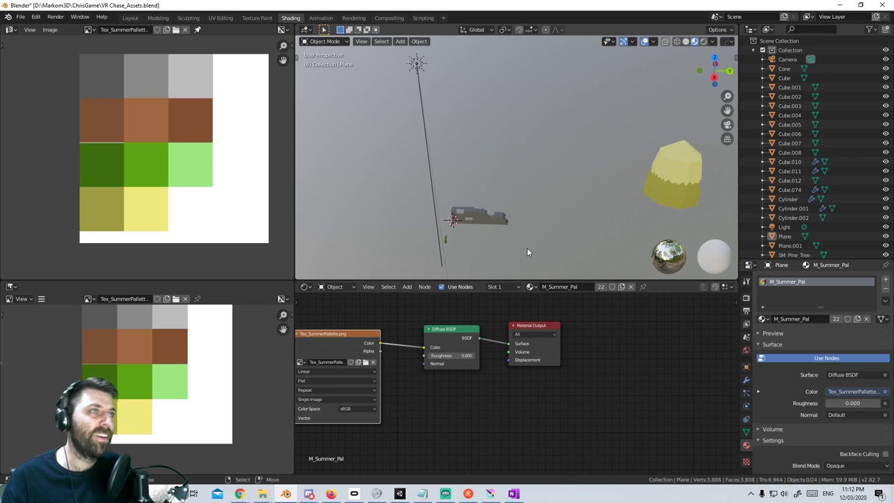